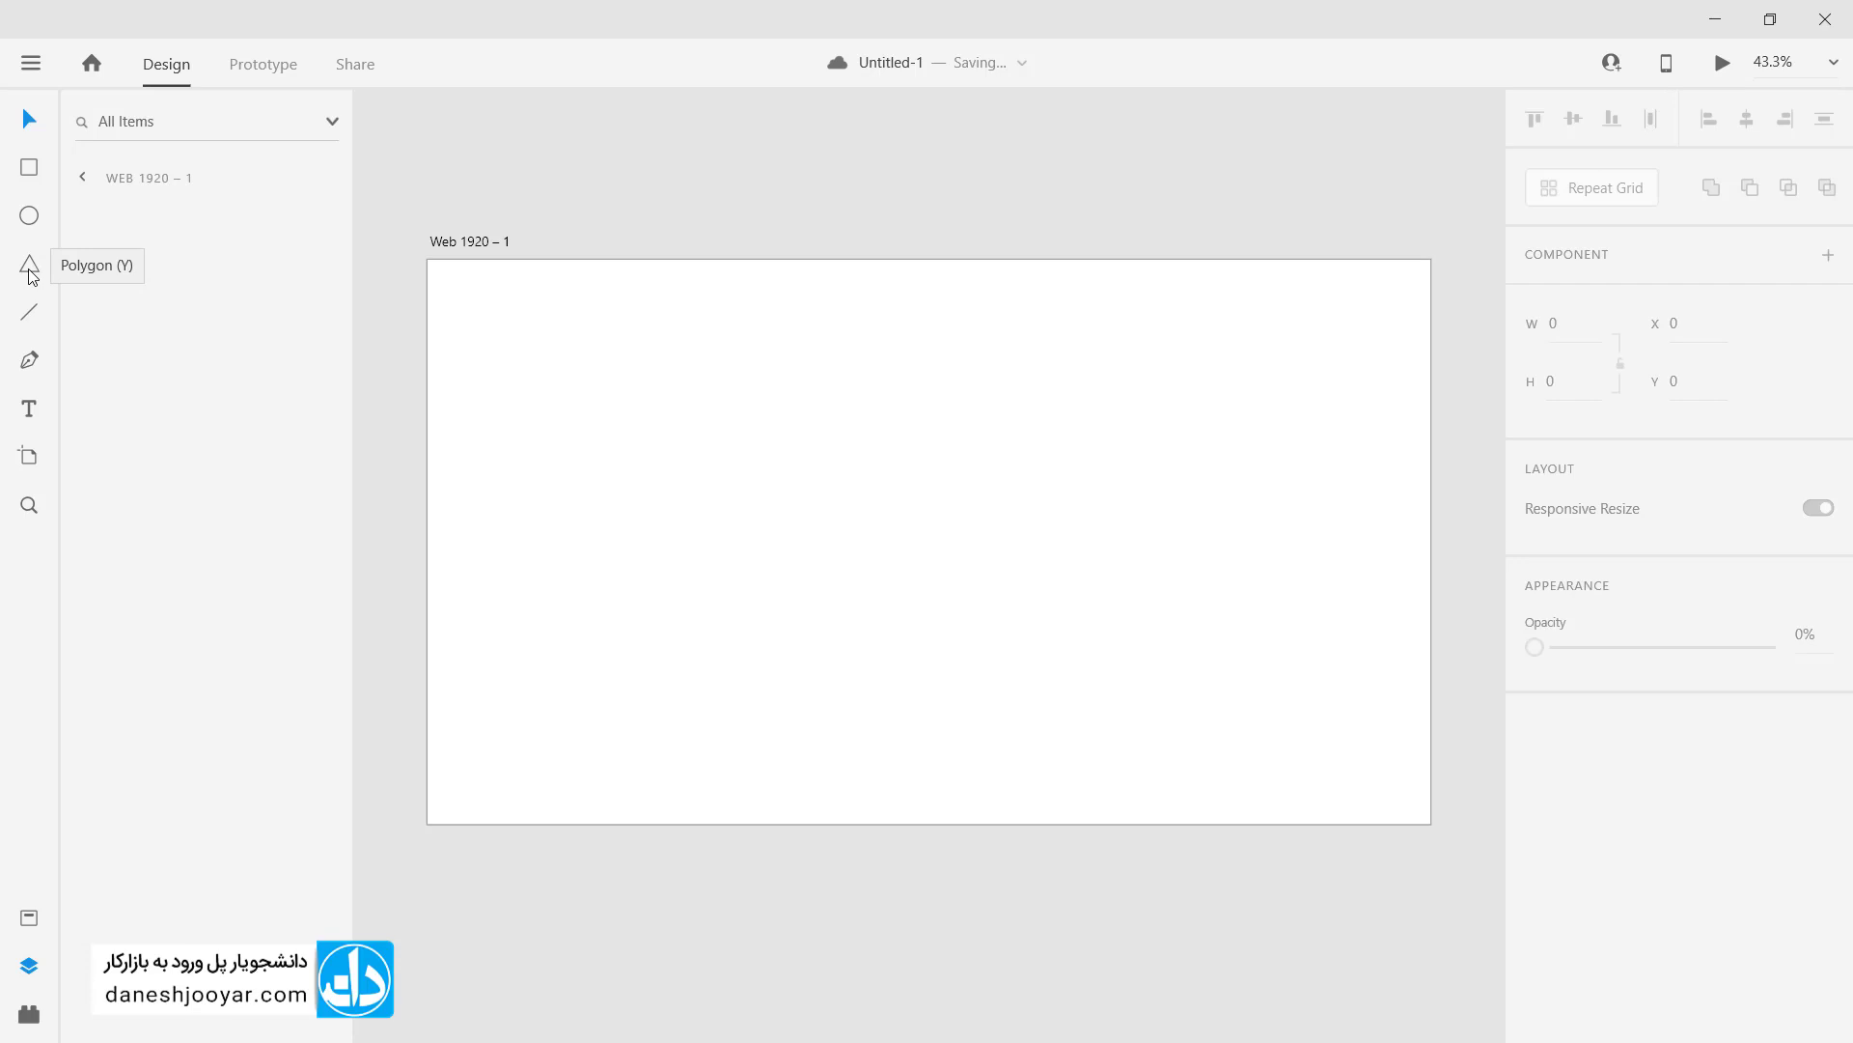
Step: Draw a triangle about 425 × 368 px on the artboard with the Polygon tool, trying other corner counts while drawing
click(30, 271)
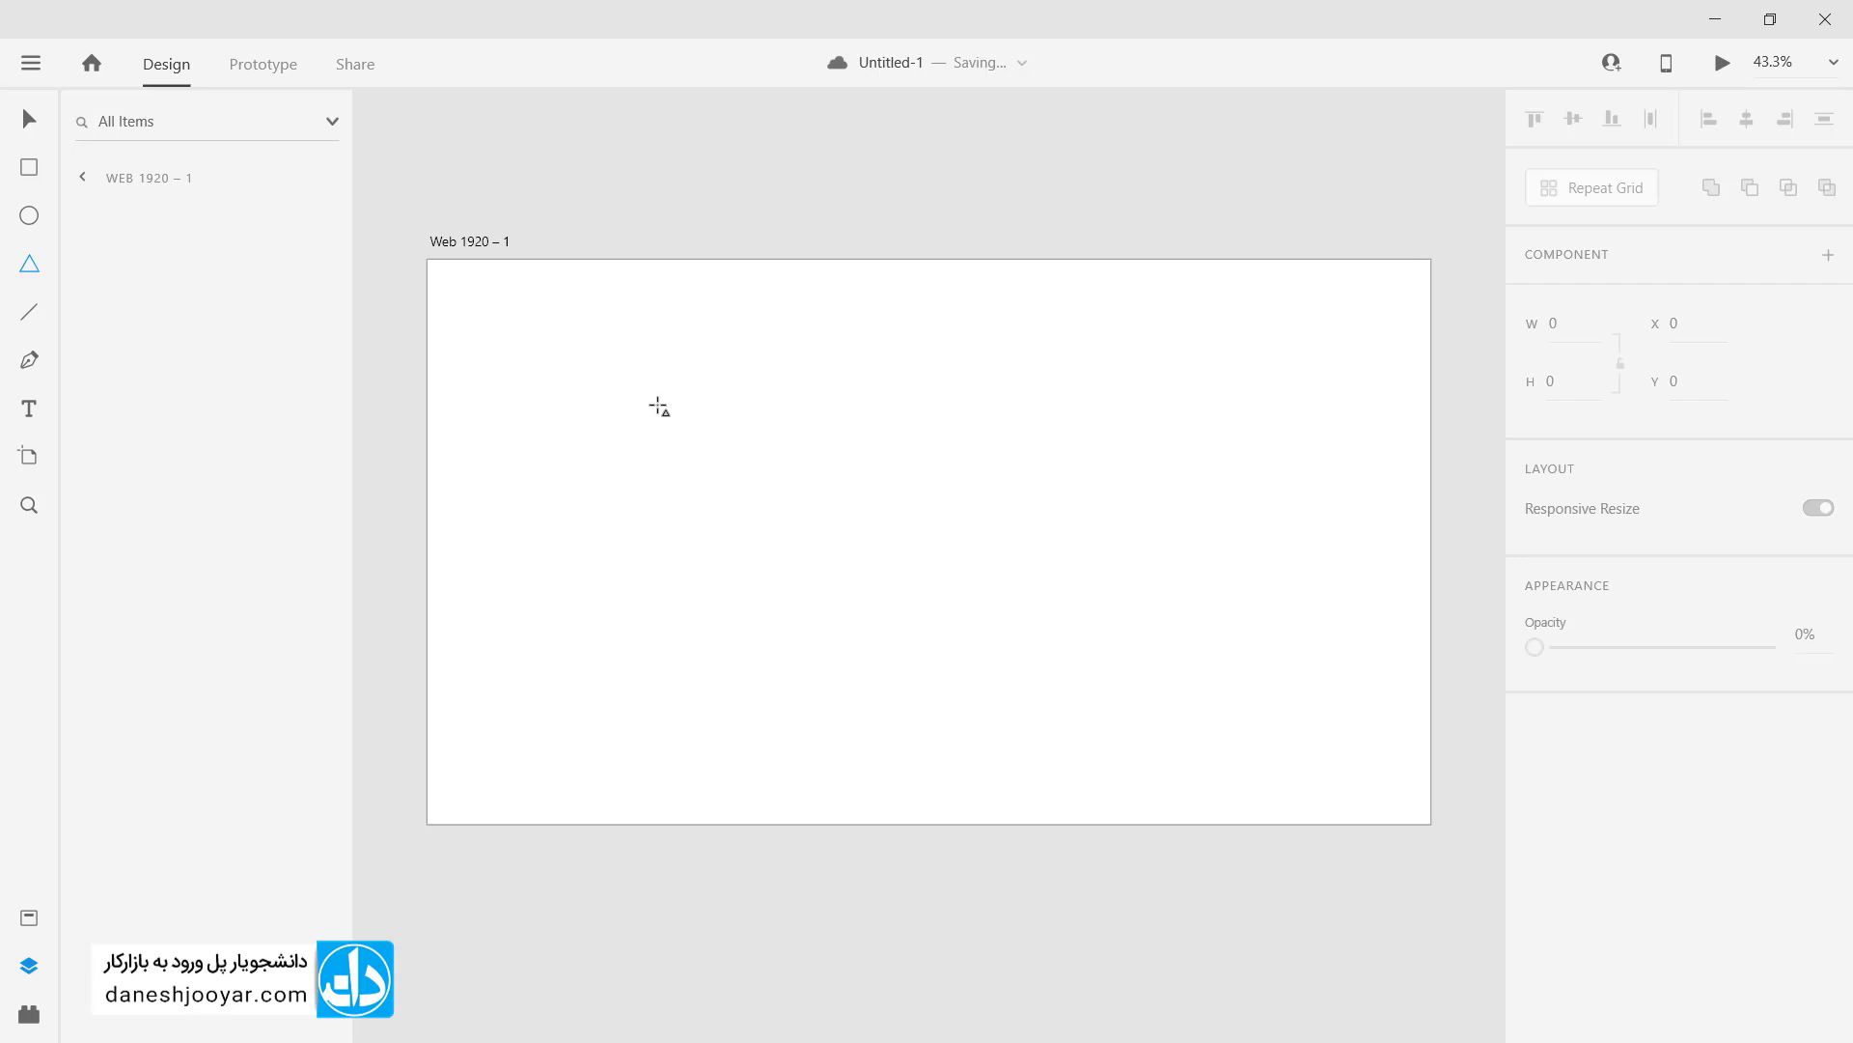
drag(637, 389, 784, 524)
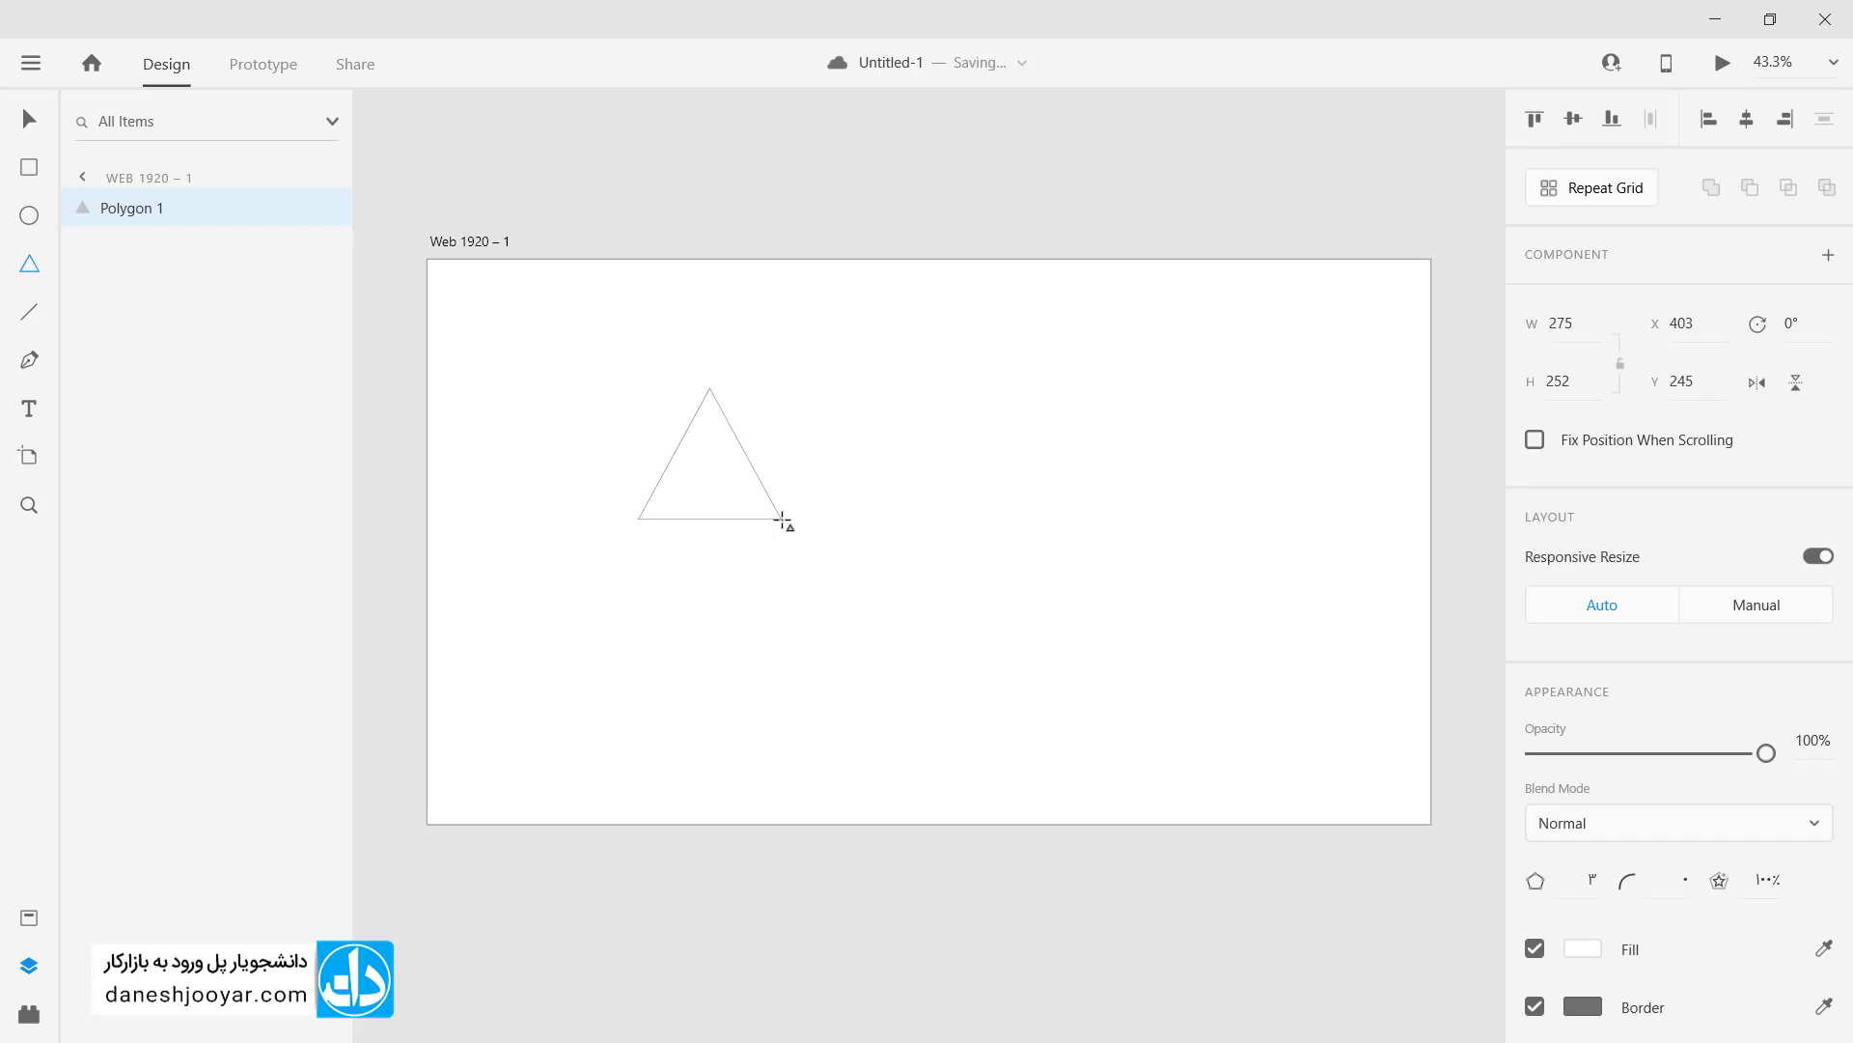
drag(784, 521, 1025, 676)
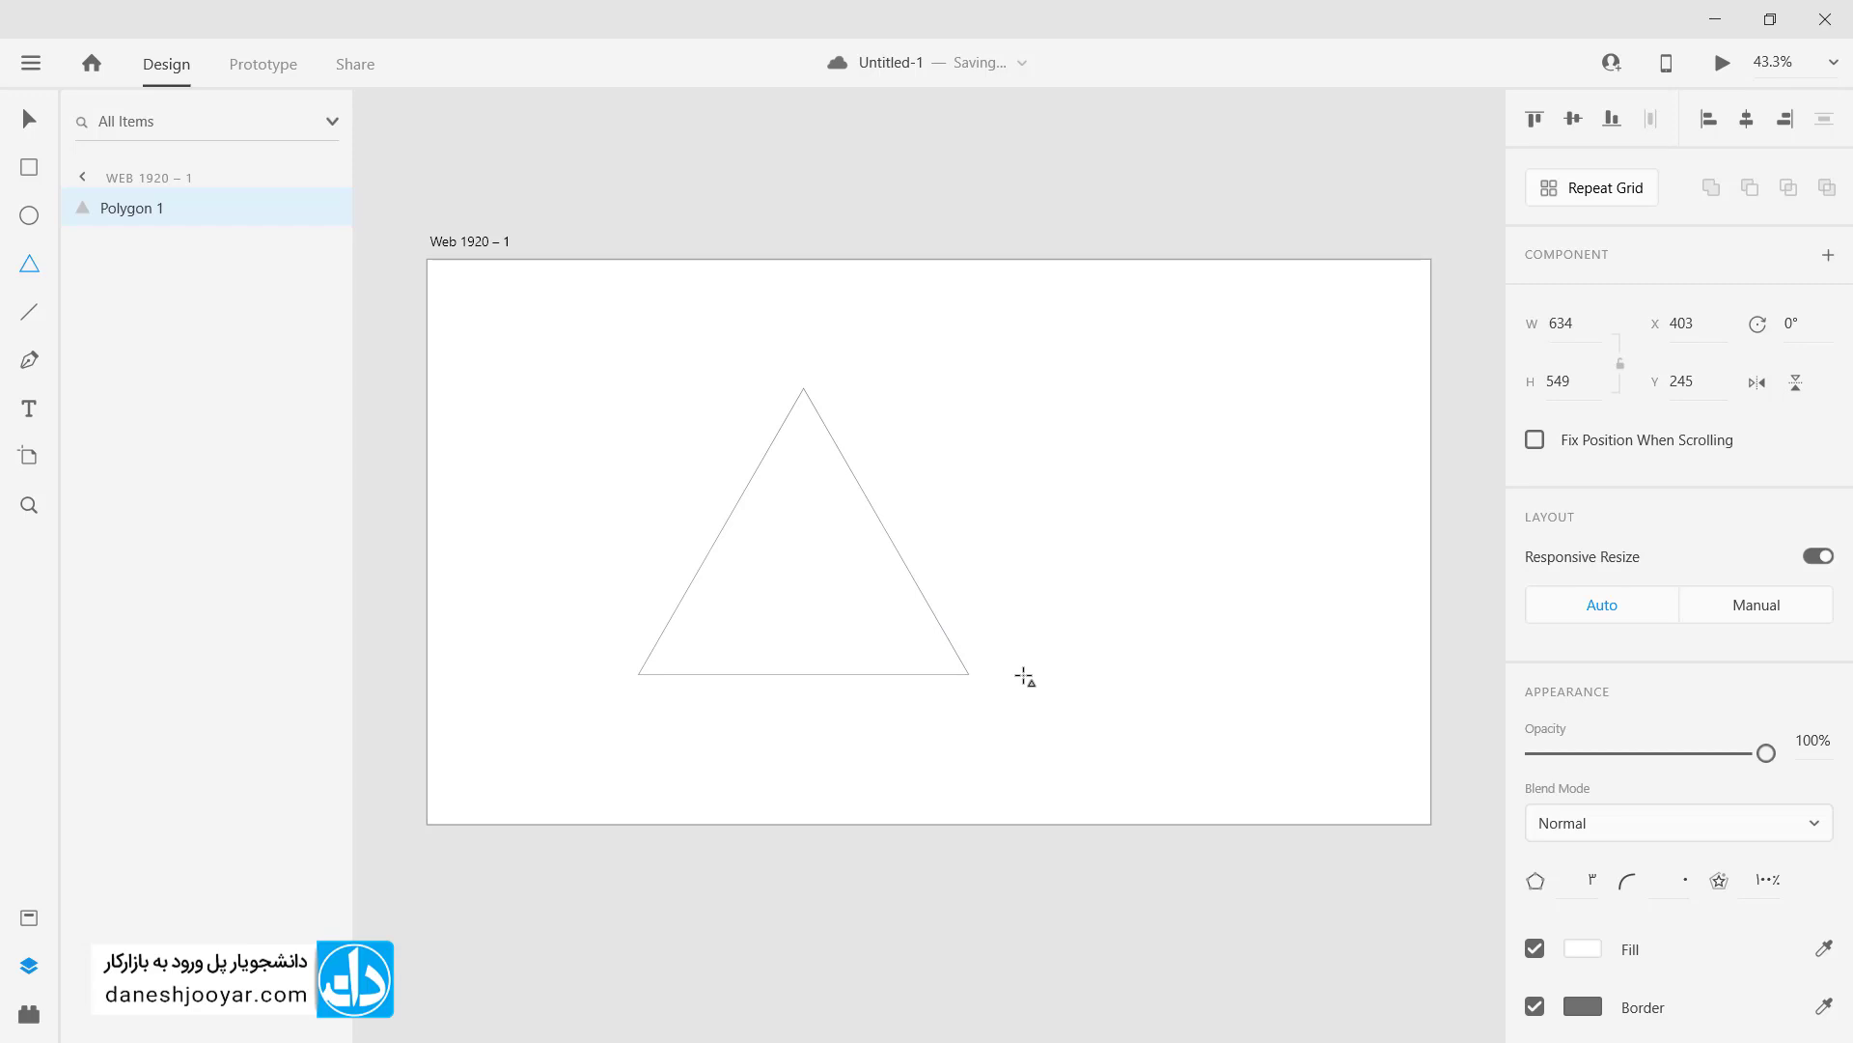
drag(1025, 677, 797, 543)
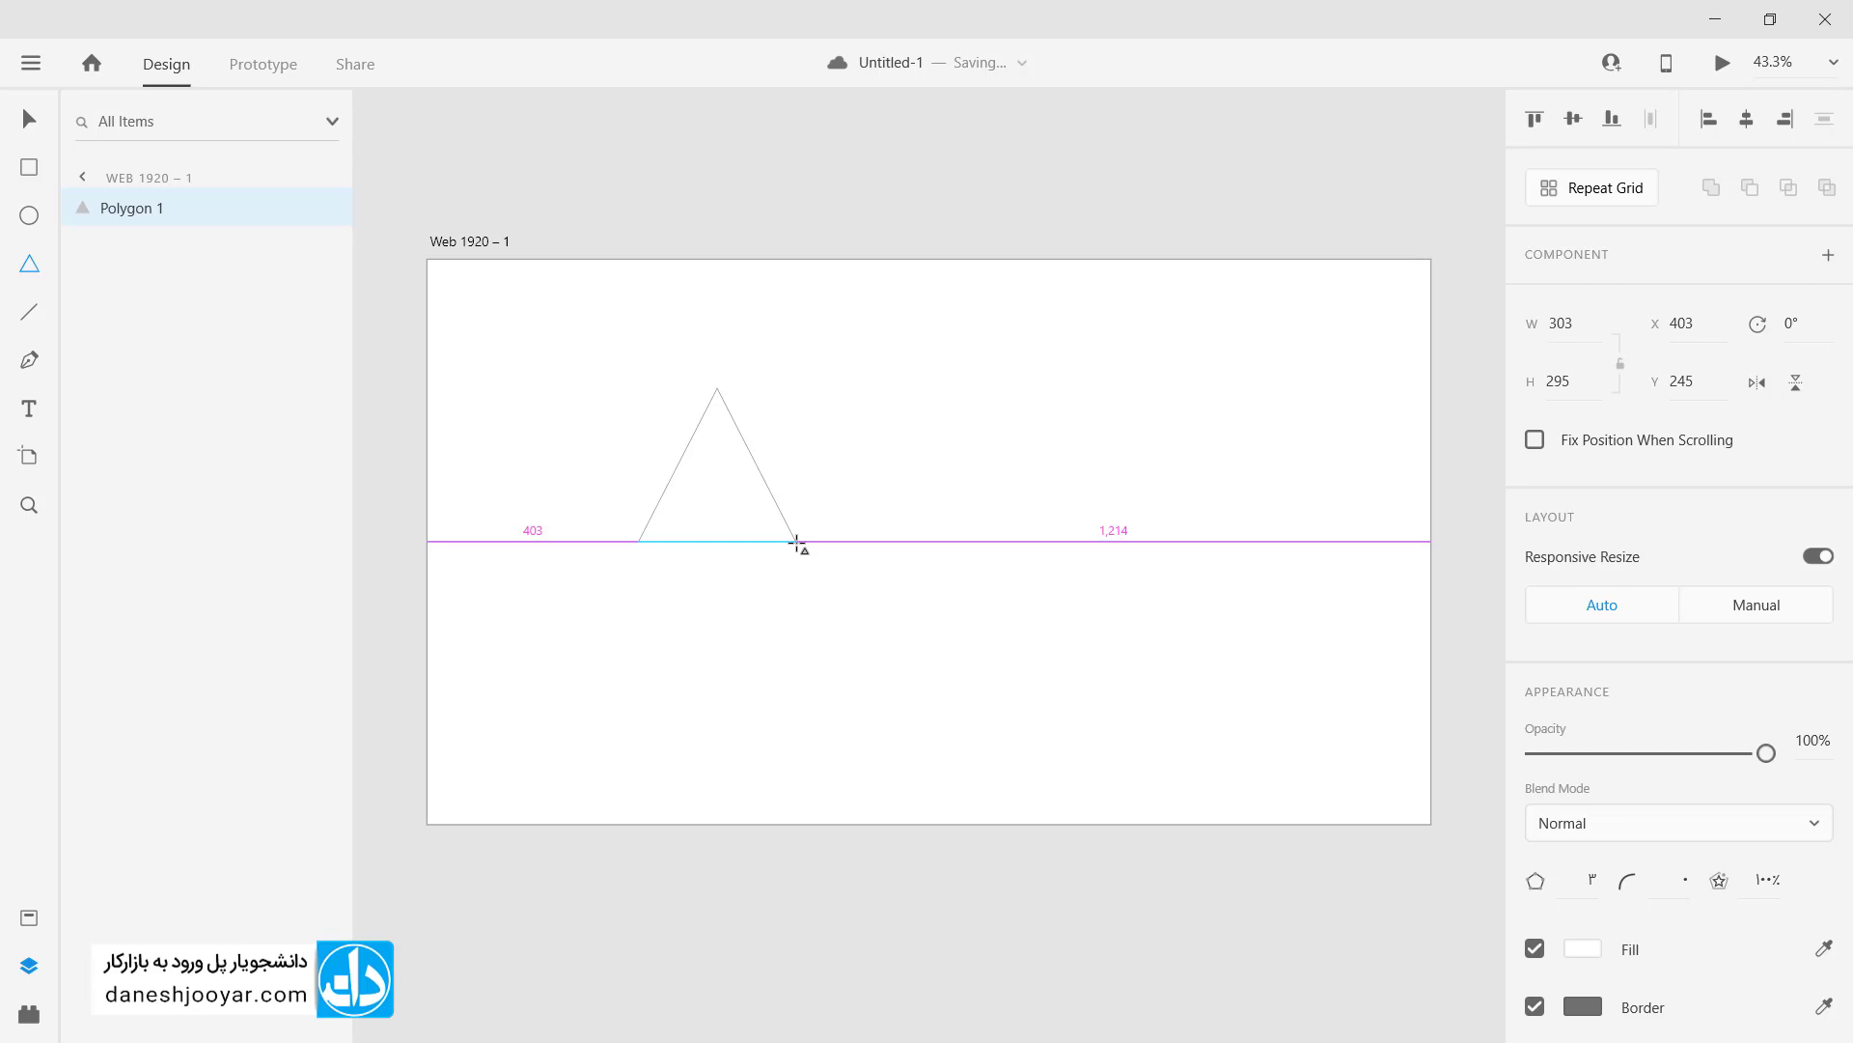
mouse_move(798, 544)
mouse_down()
mouse_move(807, 571)
mouse_move(868, 565)
mouse_up()
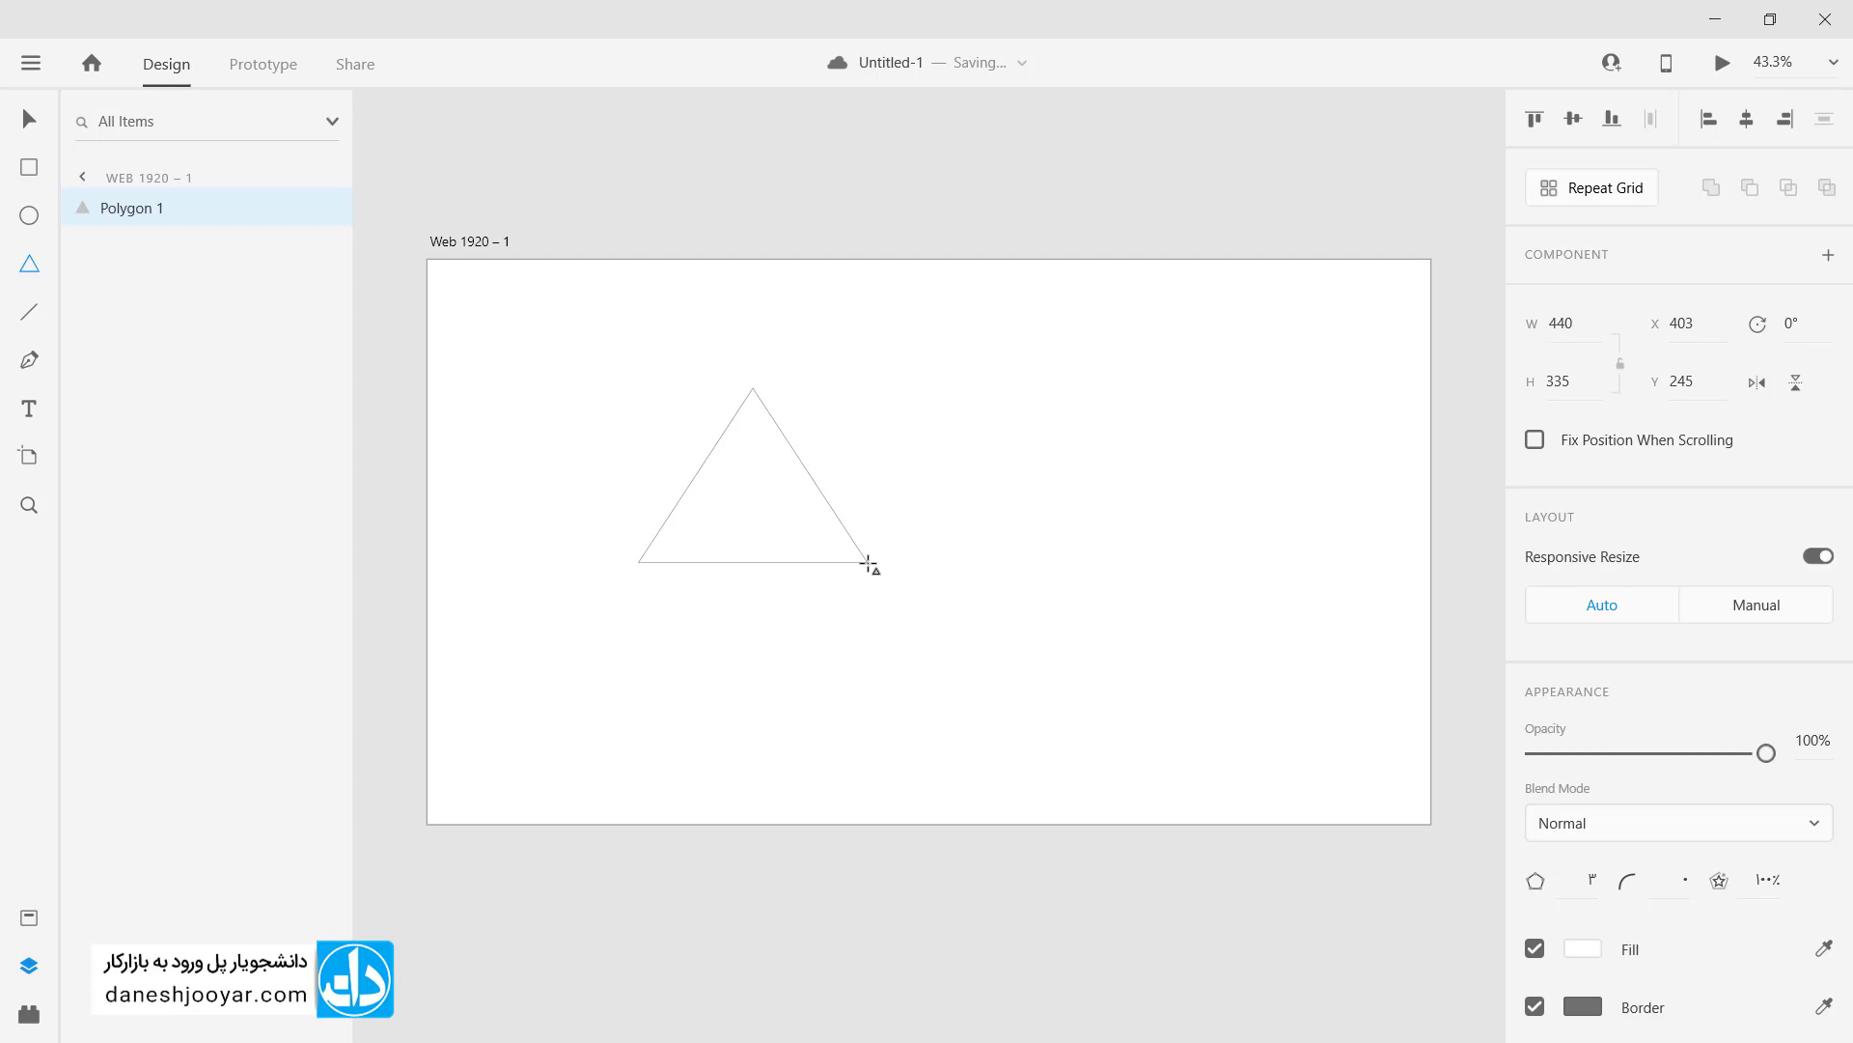
key(Up)
key(Up)
key(Up)
key(Up)
key(Up)
key(shift)
key(Up)
key(Up)
key(Up)
key(Up)
key(Down)
key(Down)
key(Down)
key(Down)
key(Down)
key(Down)
key(Down)
key(Down)
key(Down)
key(Up)
key(Up)
key(Up)
key(Down)
key(Up)
key(Down)
key(Up)
key(Up)
key(Down)
key(Down)
key(Down)
key(Down)
drag(870, 566, 865, 580)
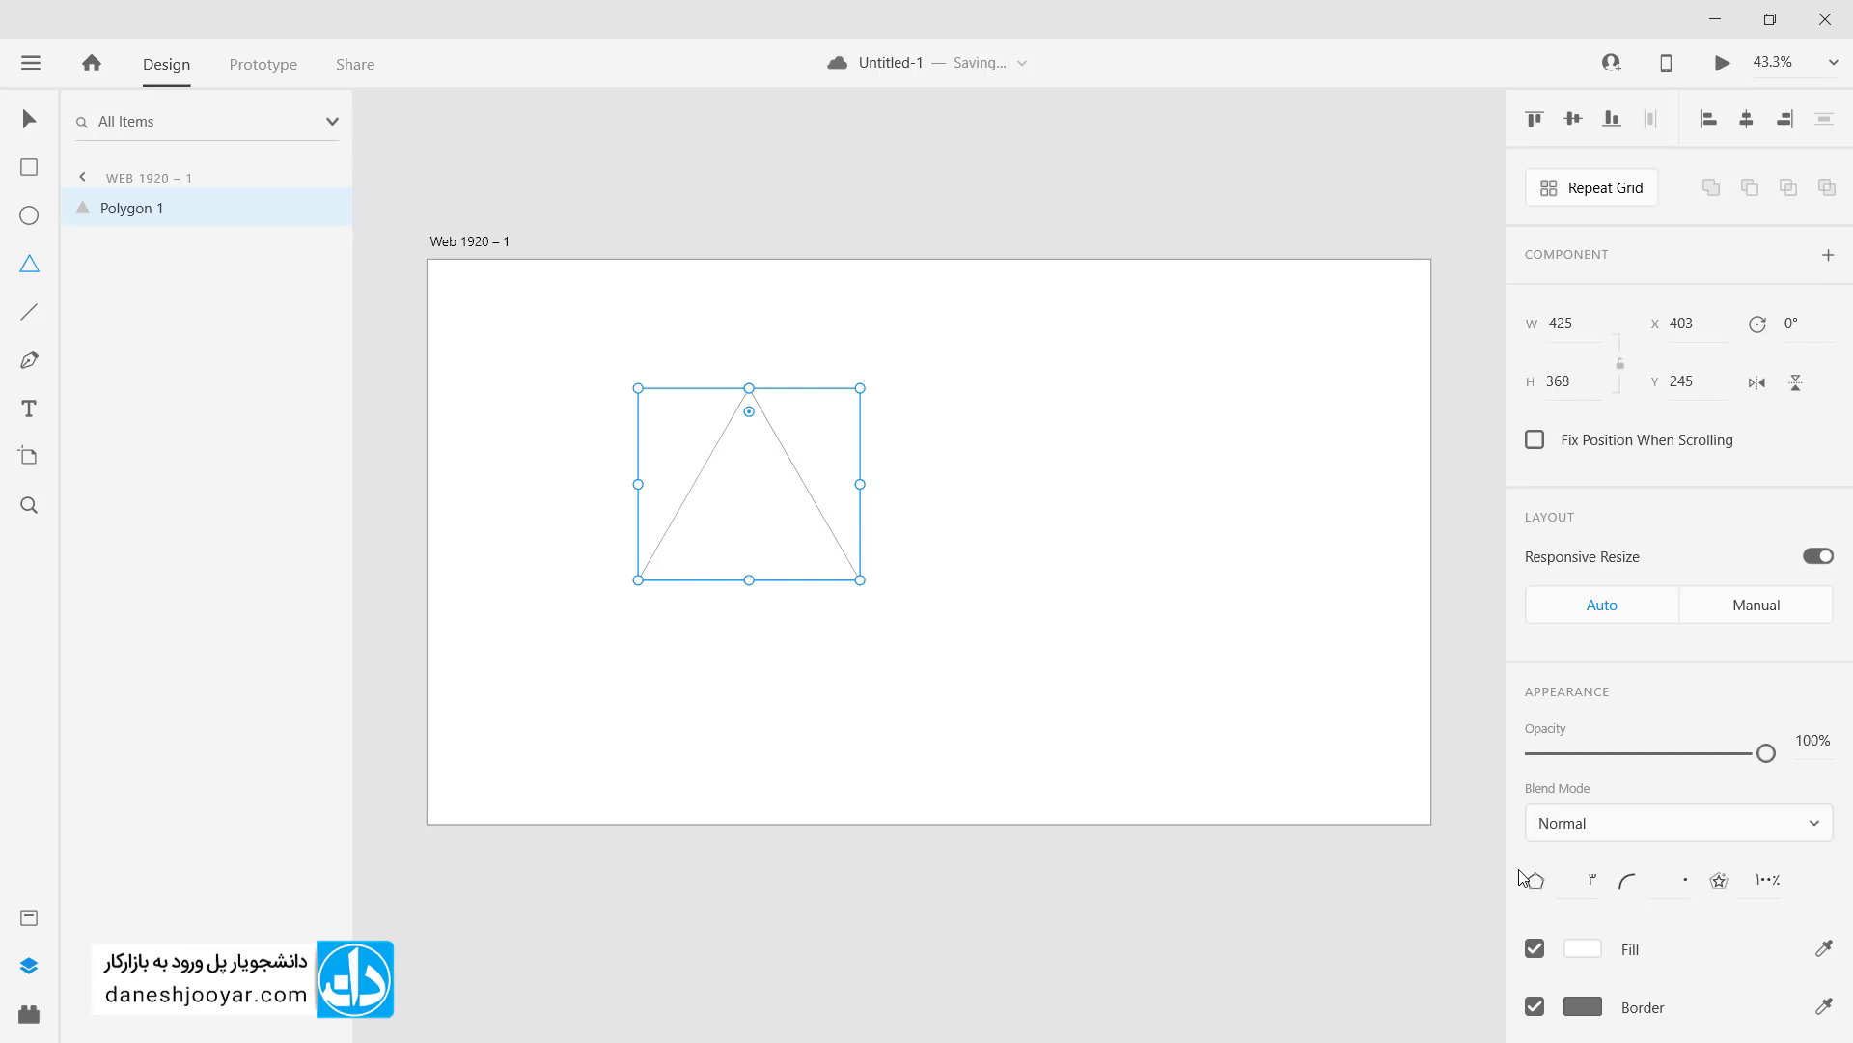
Step: Raise the polygon's corner count in increments, ending with a value of 50
click(1584, 882)
key(Up)
key(Up)
key(Up)
key(Up)
key(Up)
key(Up)
key(Up)
text(50)
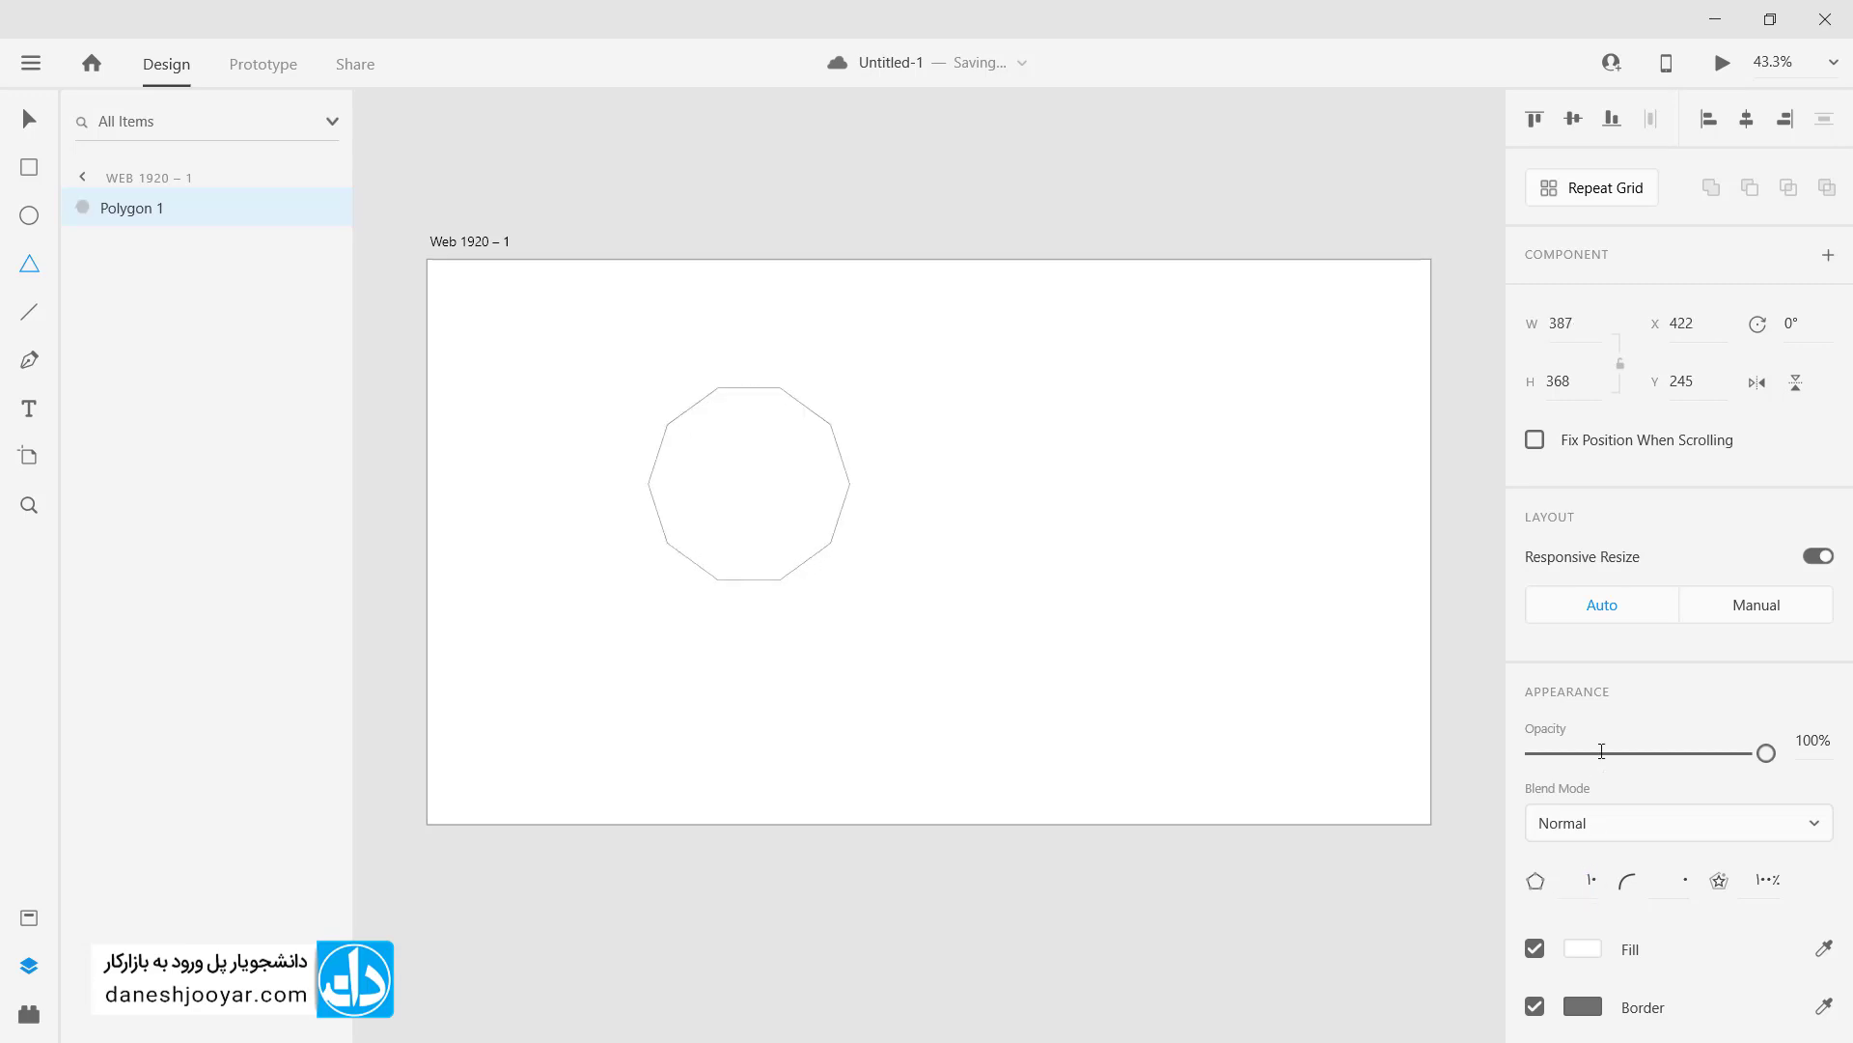
key(Return)
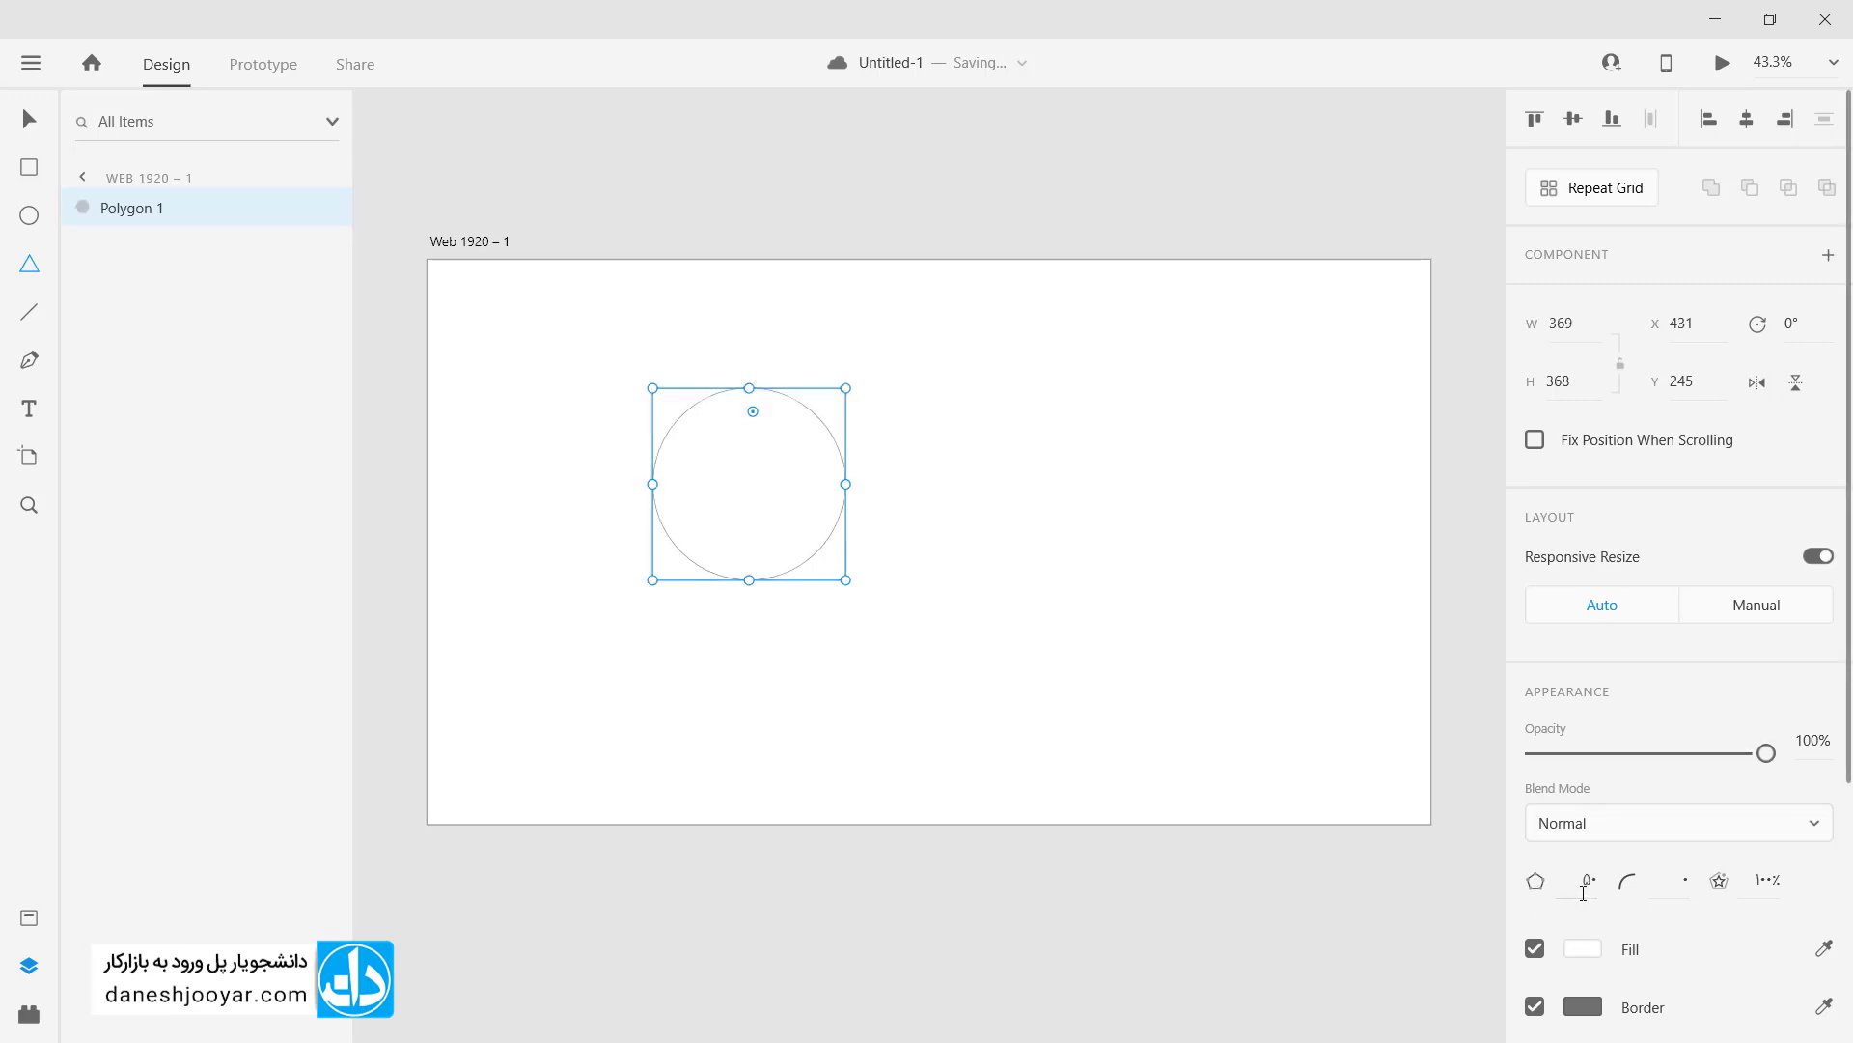
Step: Try several other corner counts on the polygon, lowering it gradually and ending at 7
click(1590, 883)
double_click(1595, 906)
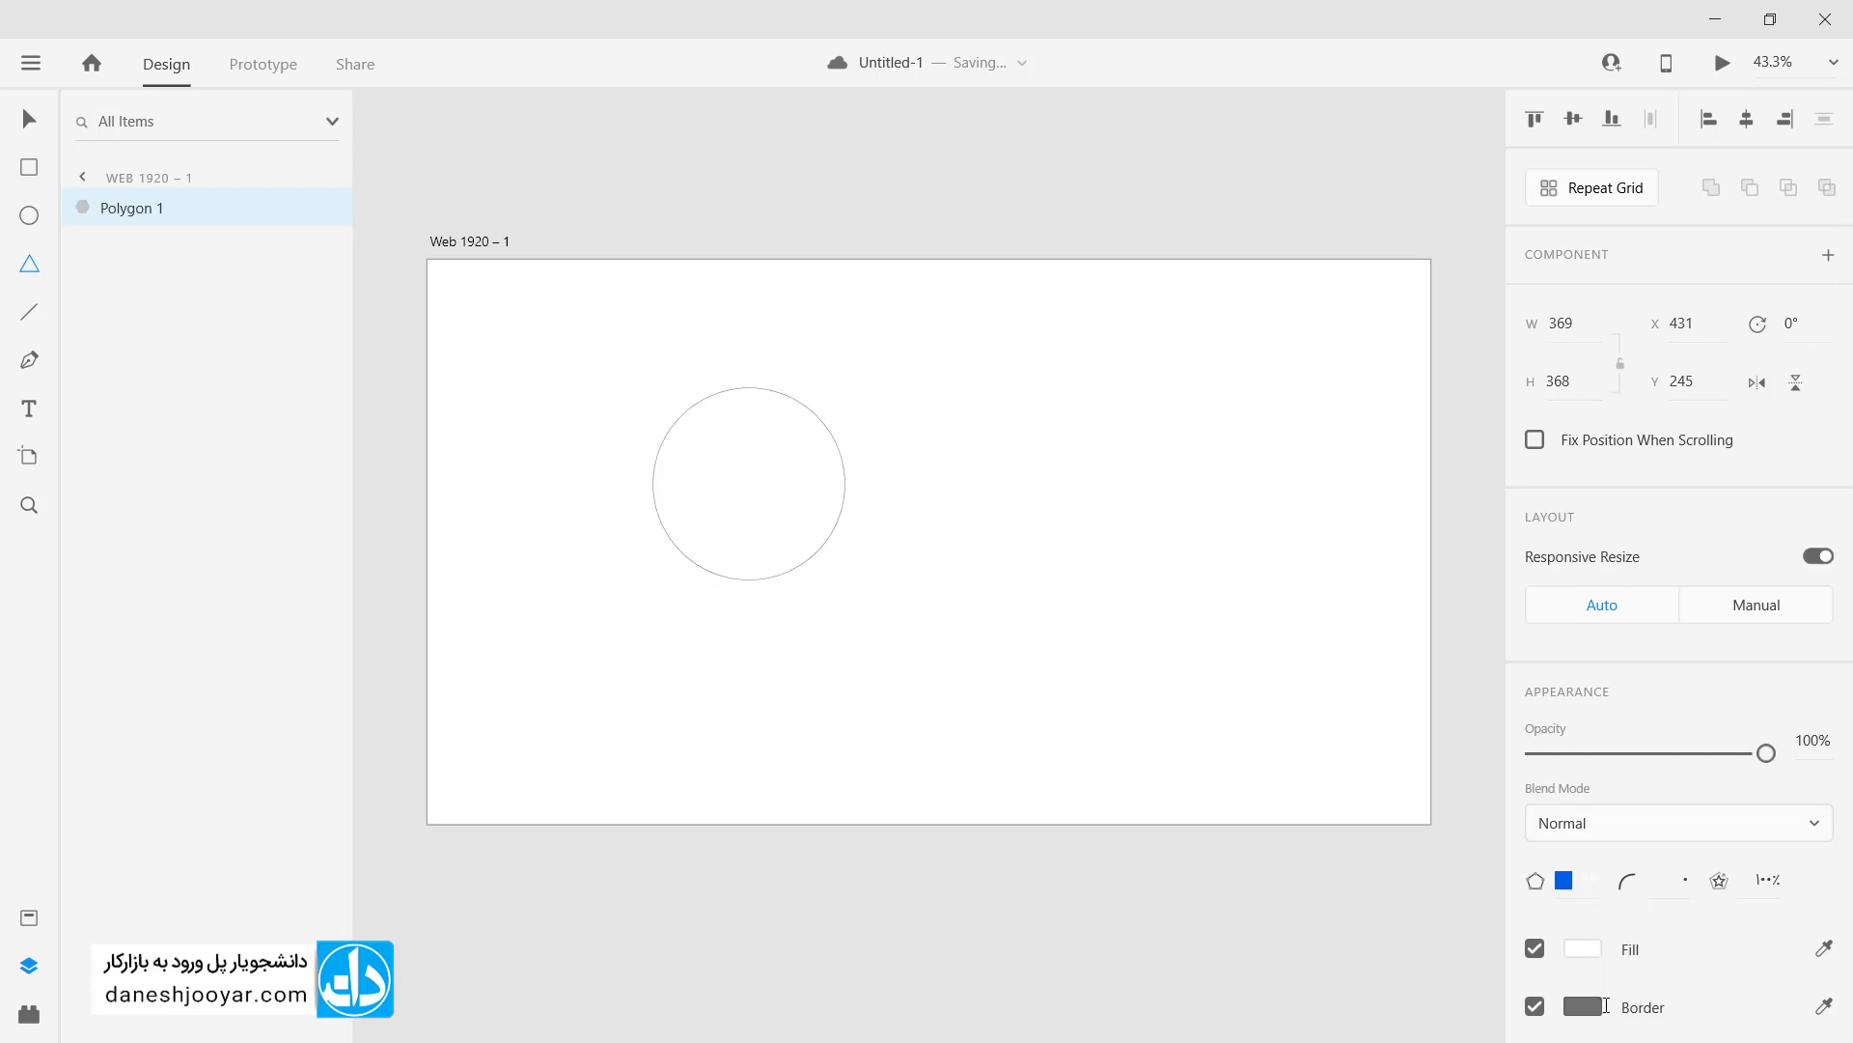
text(100)
key(Return)
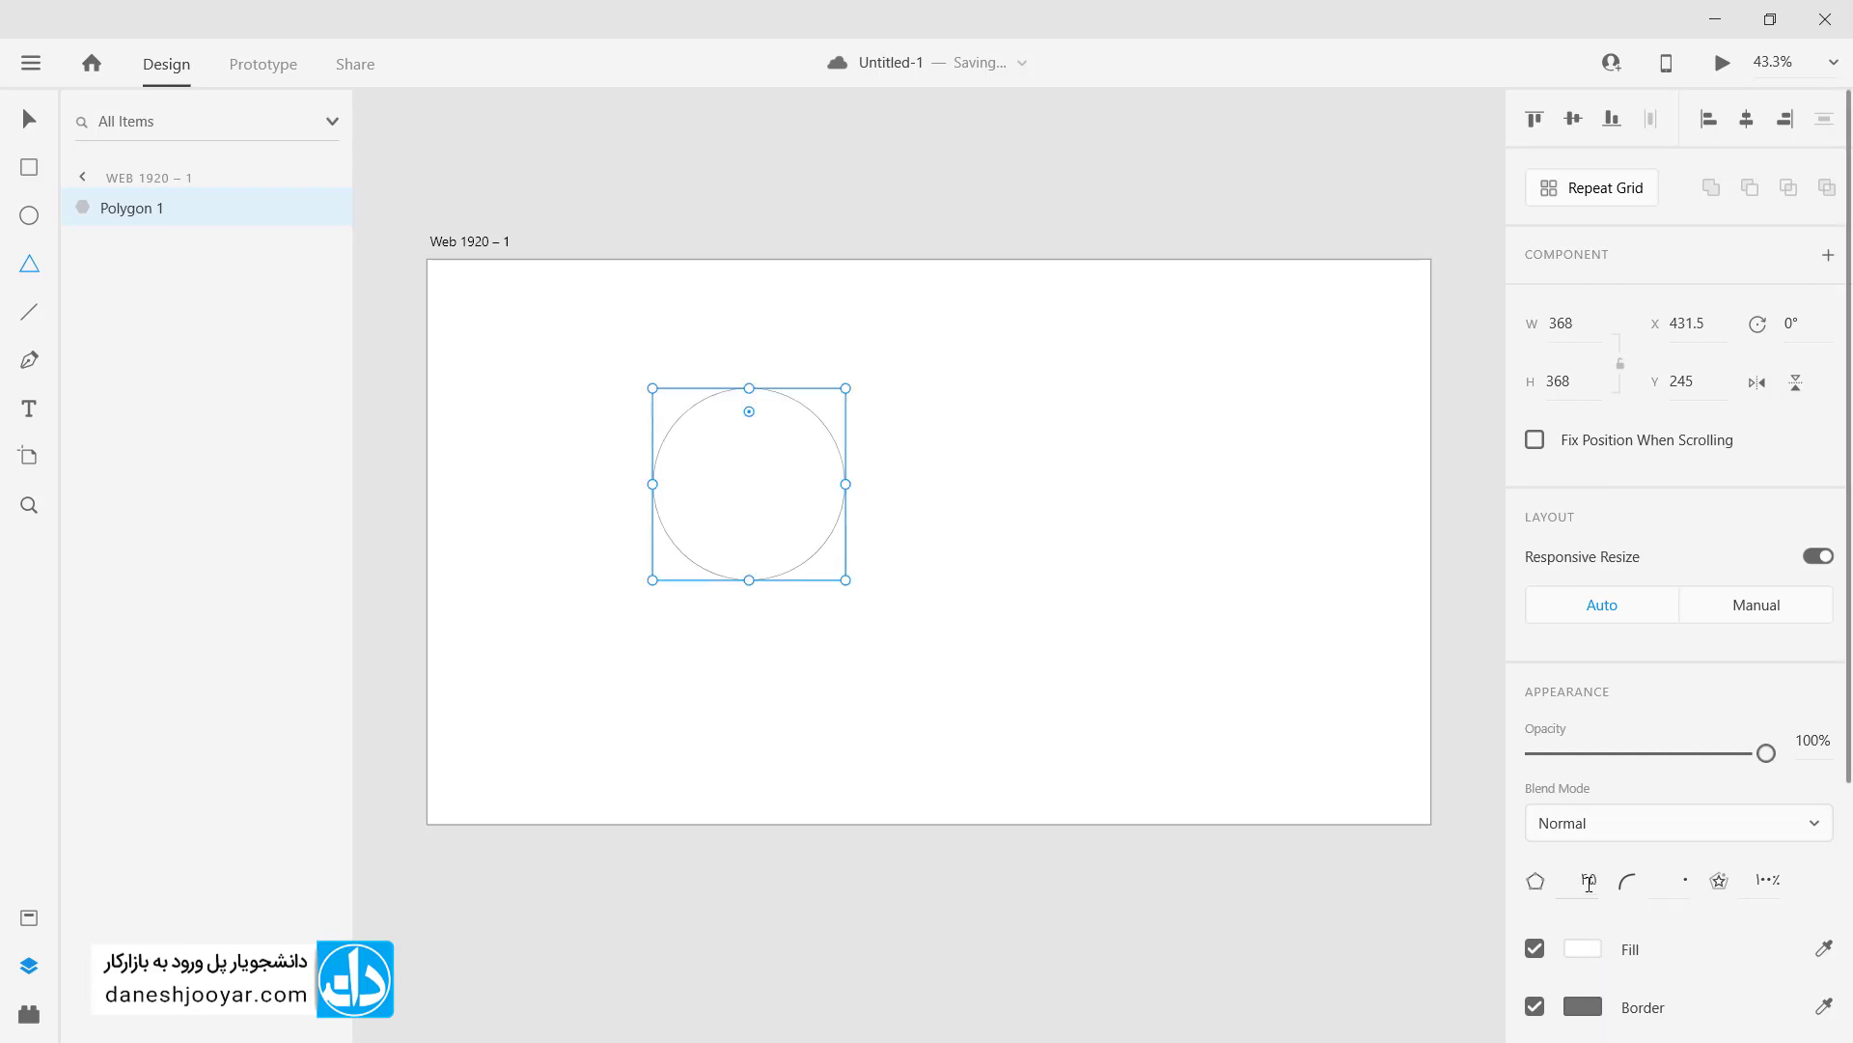
double_click(1589, 880)
text(3)
double_click(1589, 880)
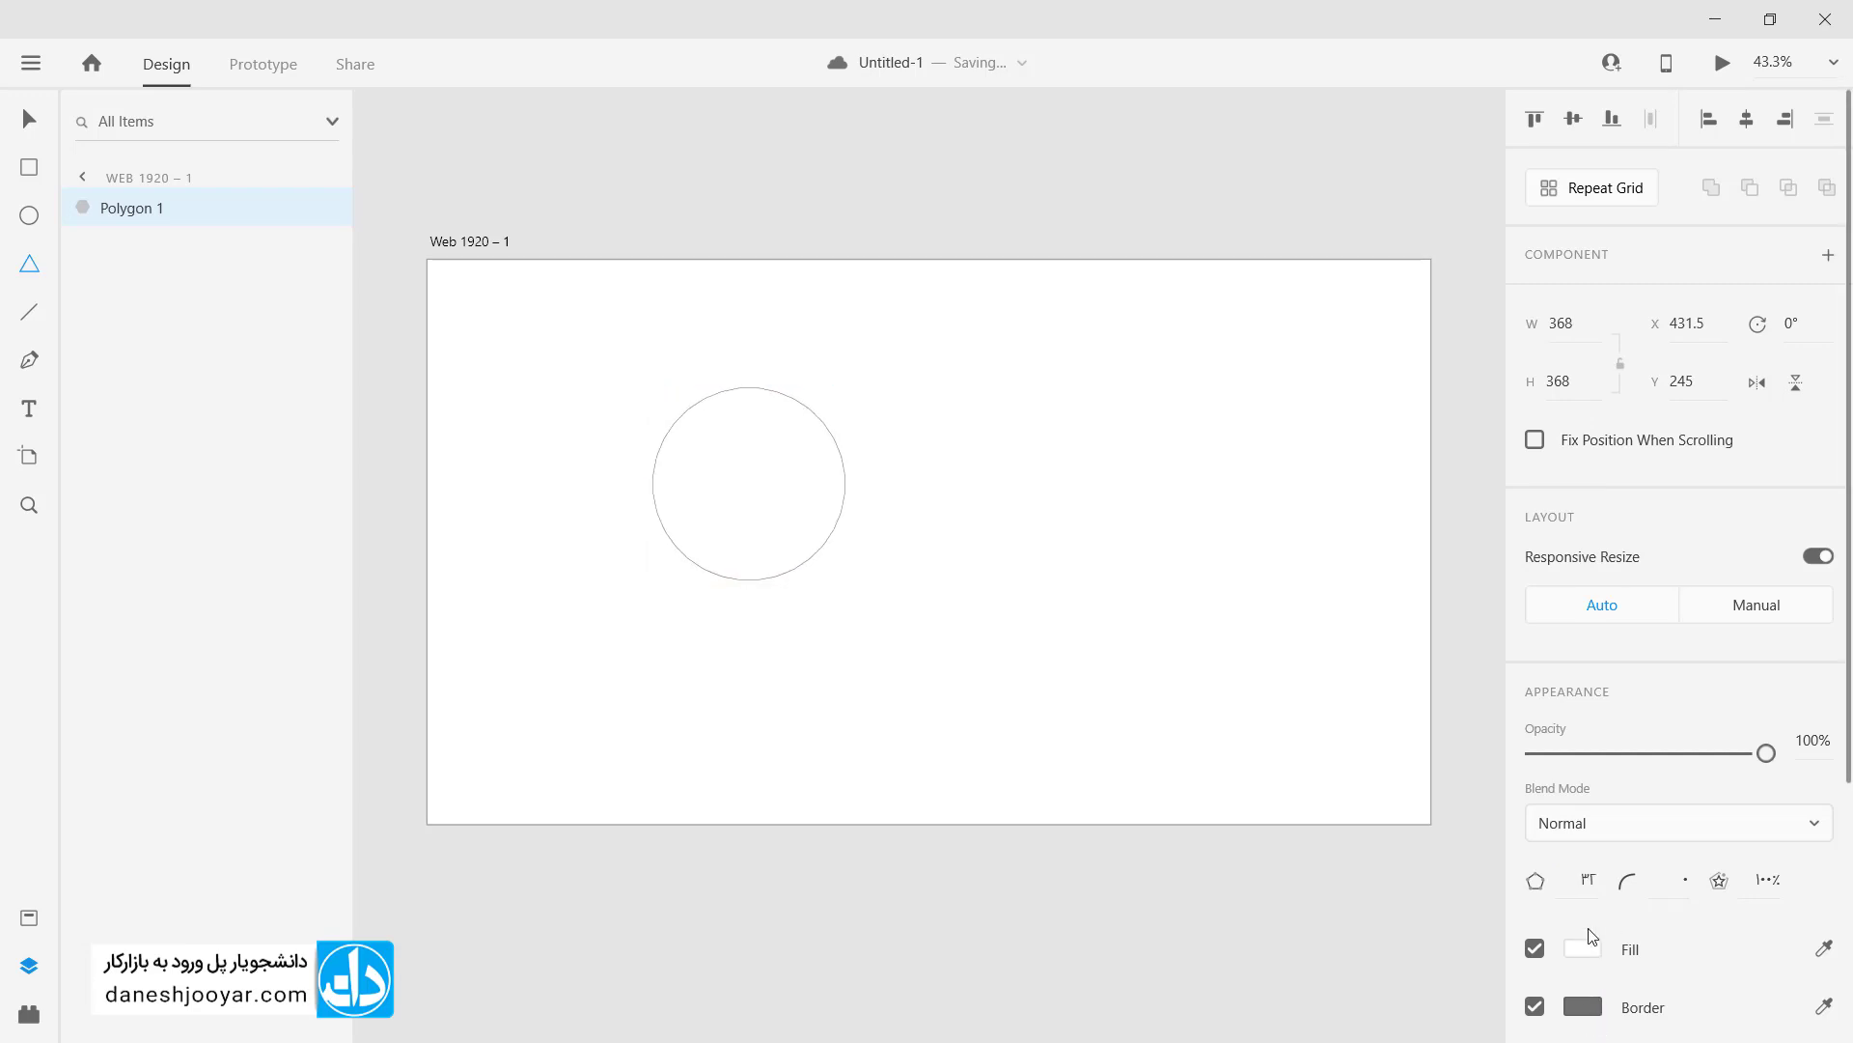
text(30)
key(Return)
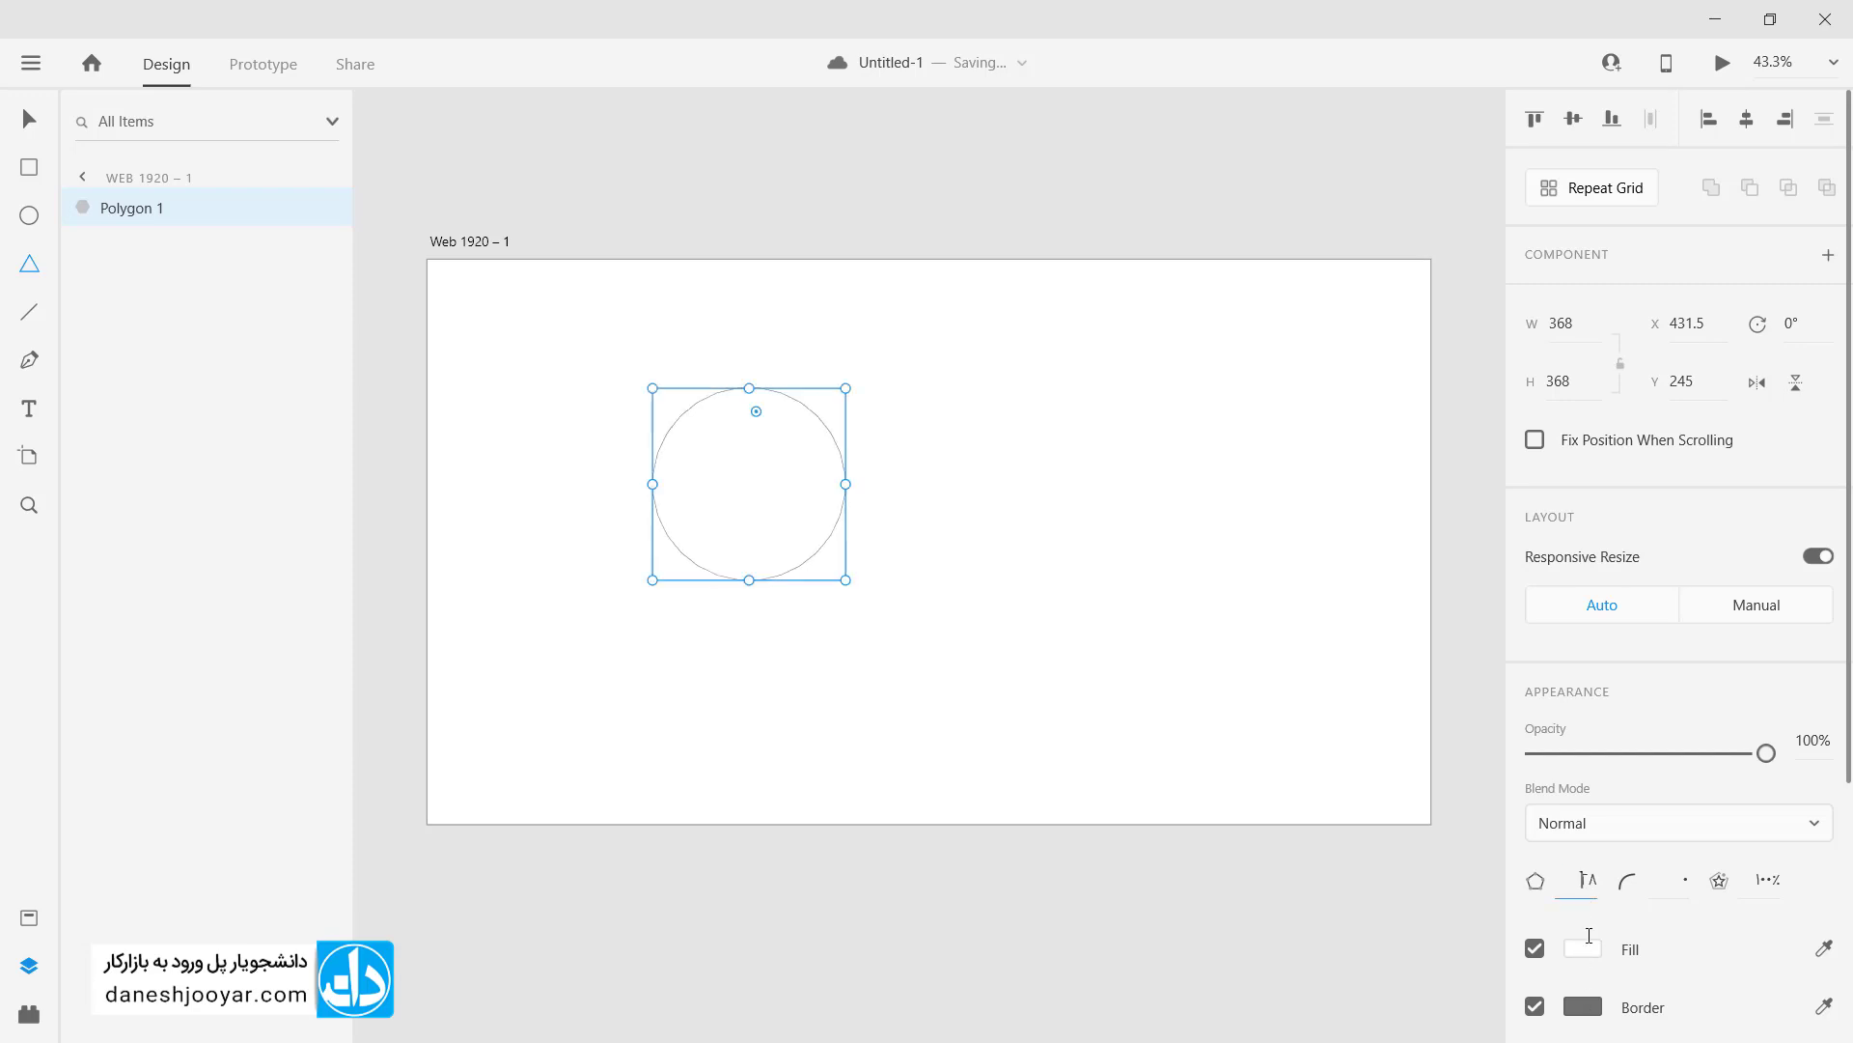
key(Up)
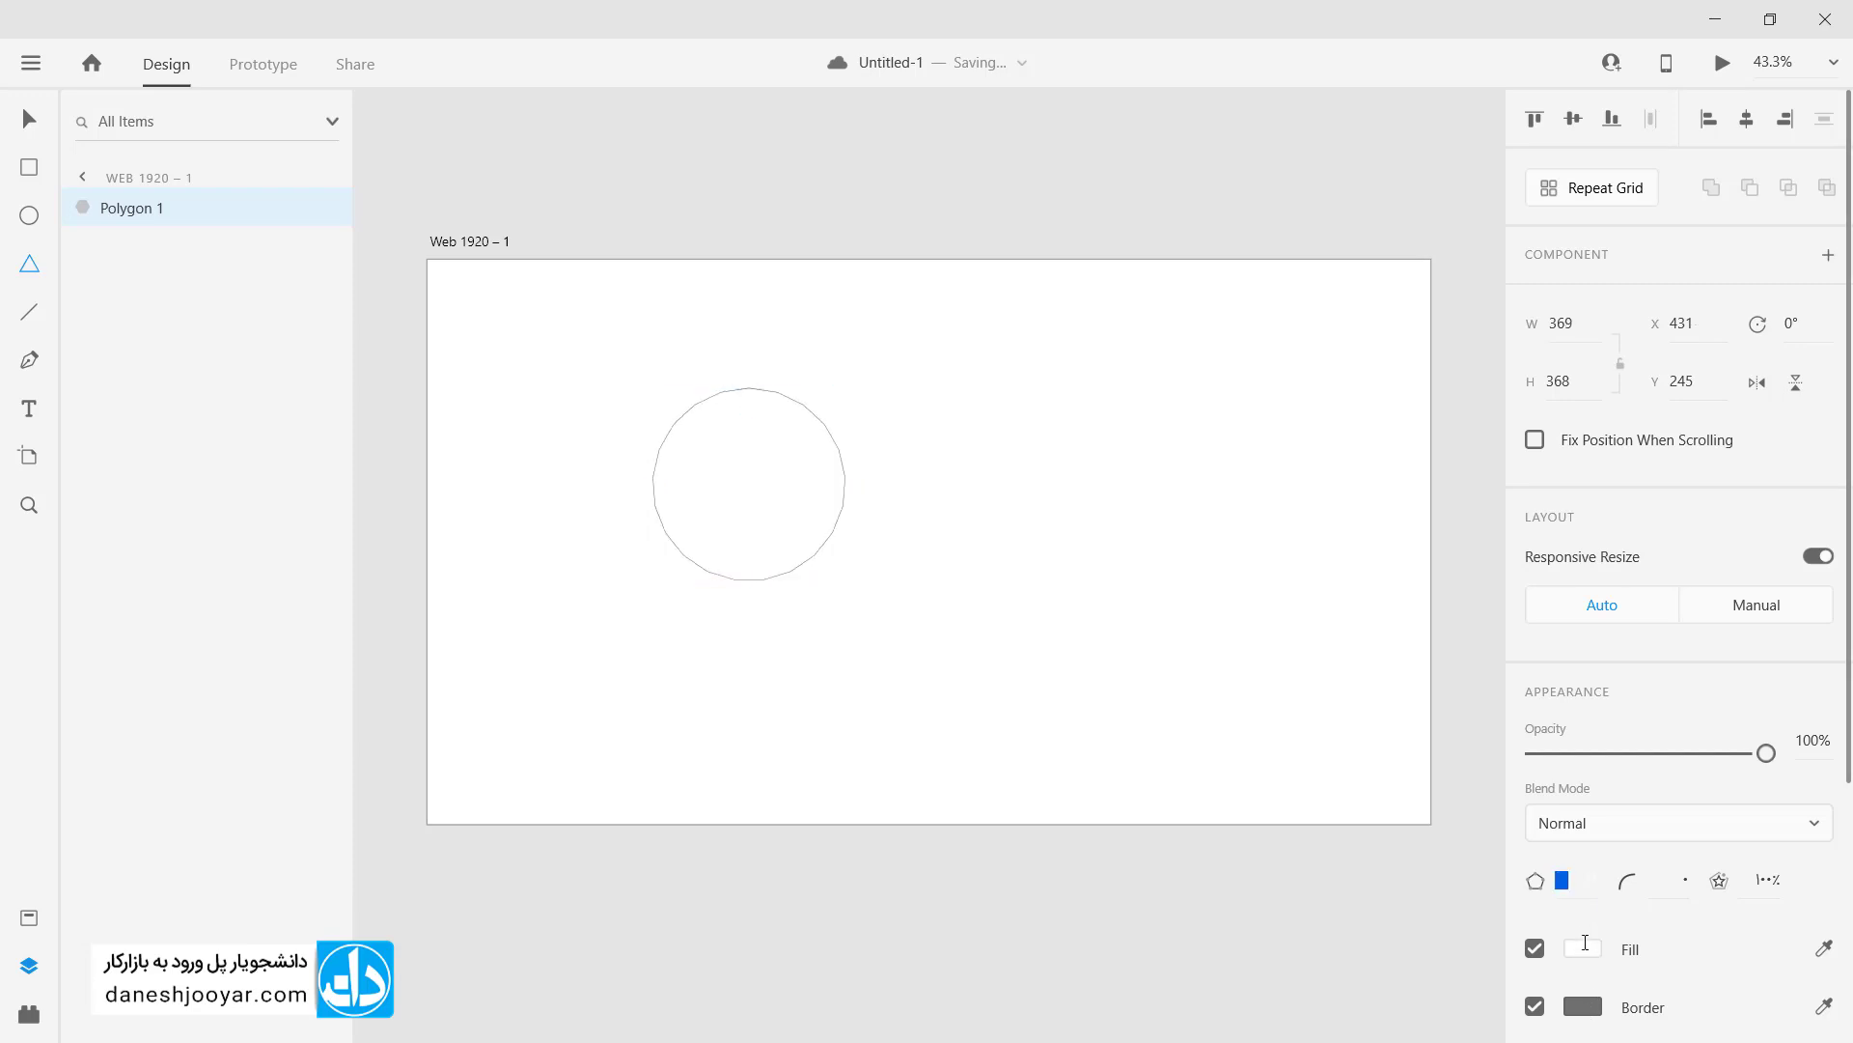
key(Down)
key(Down)
key(Down)
key(Down)
key(Down)
key(Down)
key(Down)
key(Down)
key(Down)
key(Down)
key(Down)
key(Down)
key(Down)
key(Down)
key(Down)
key(Down)
key(Down)
key(Down)
key(Down)
key(Down)
key(Down)
text(7)
key(Return)
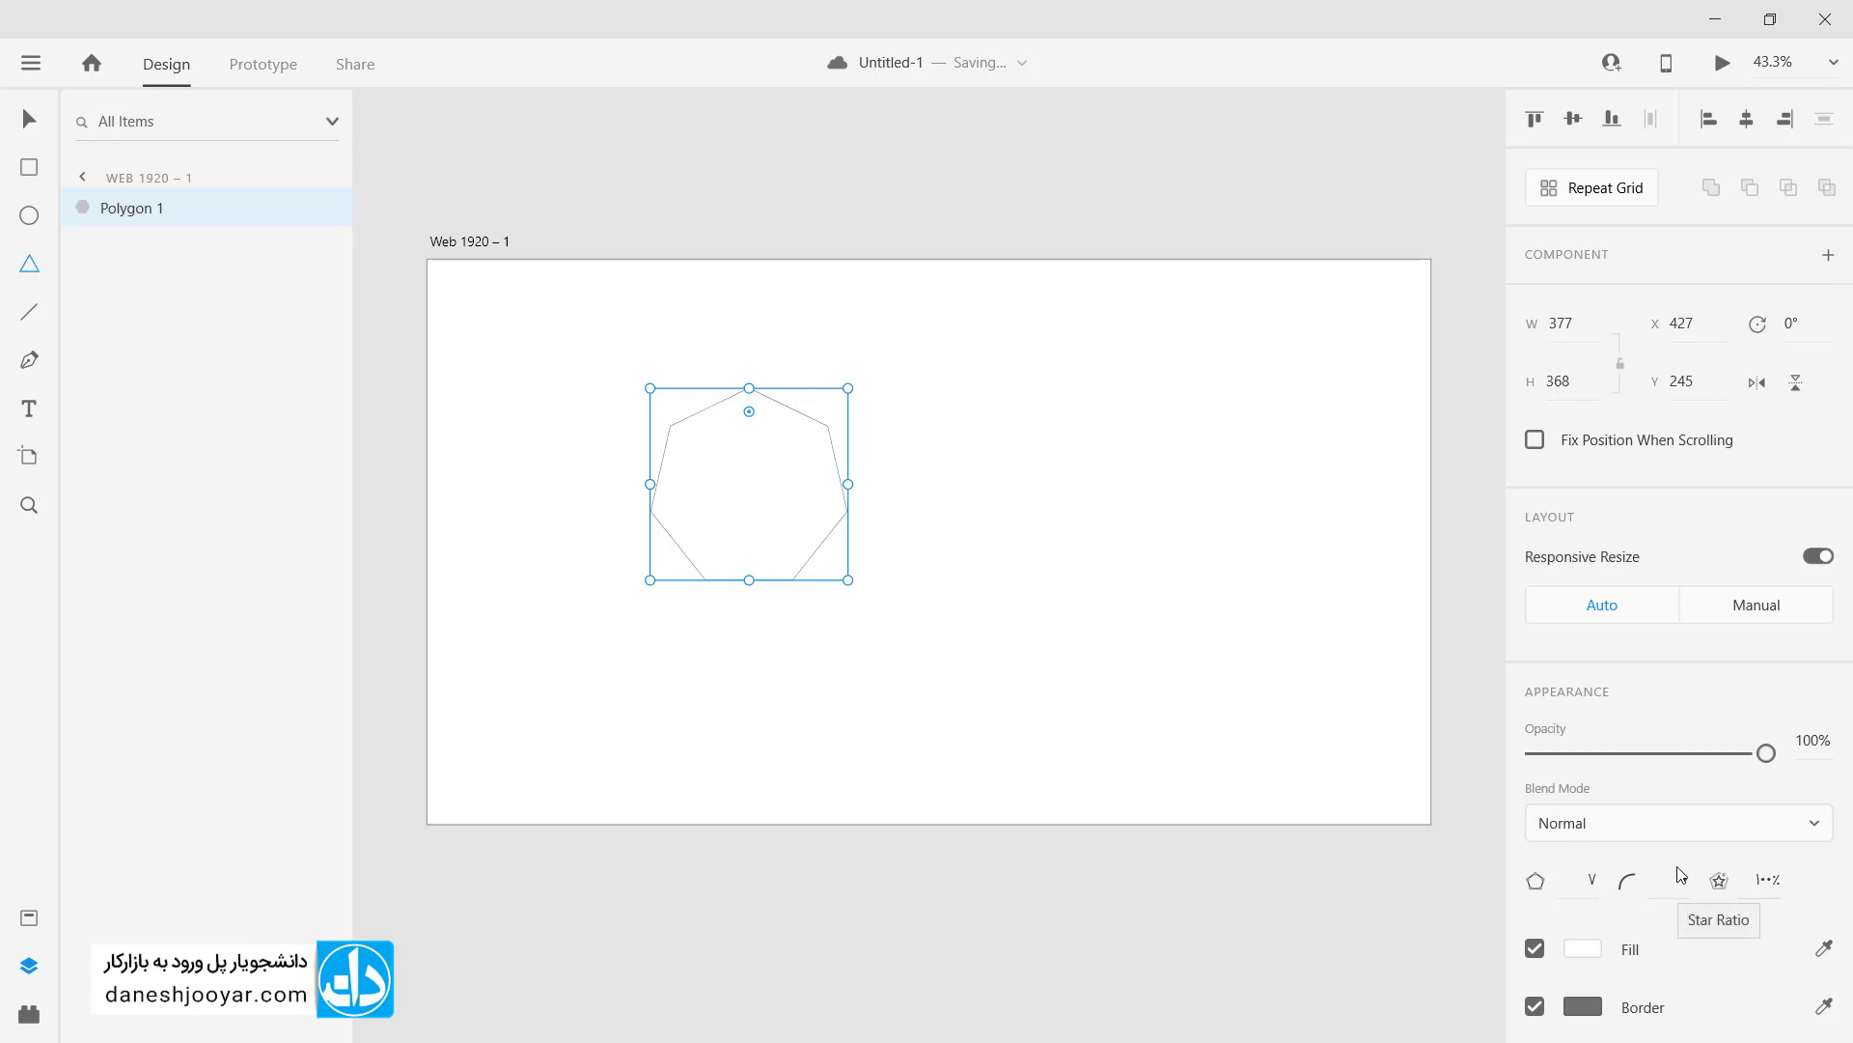
Step: Set the polygon's corner count to 5 and move the pentagon to the artboard's centre, about X 767, Y 310
click(1587, 879)
text(5)
key(Return)
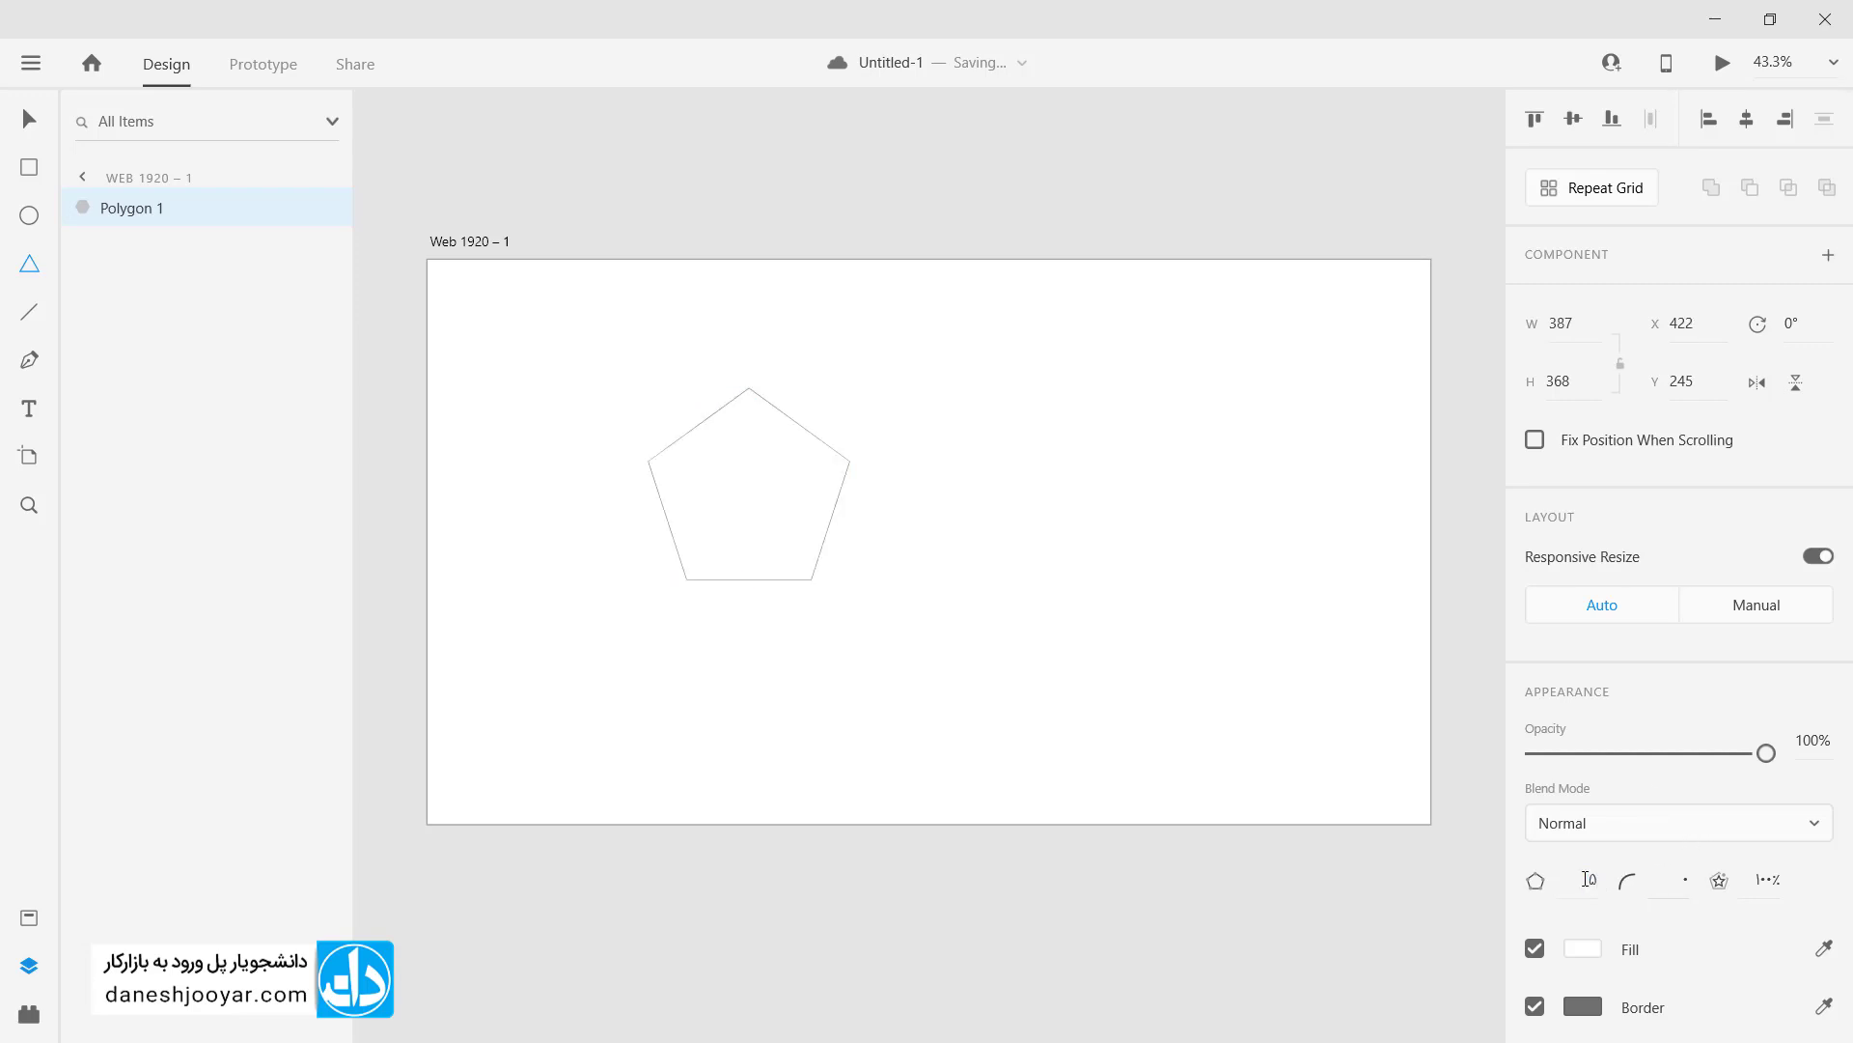
click(26, 122)
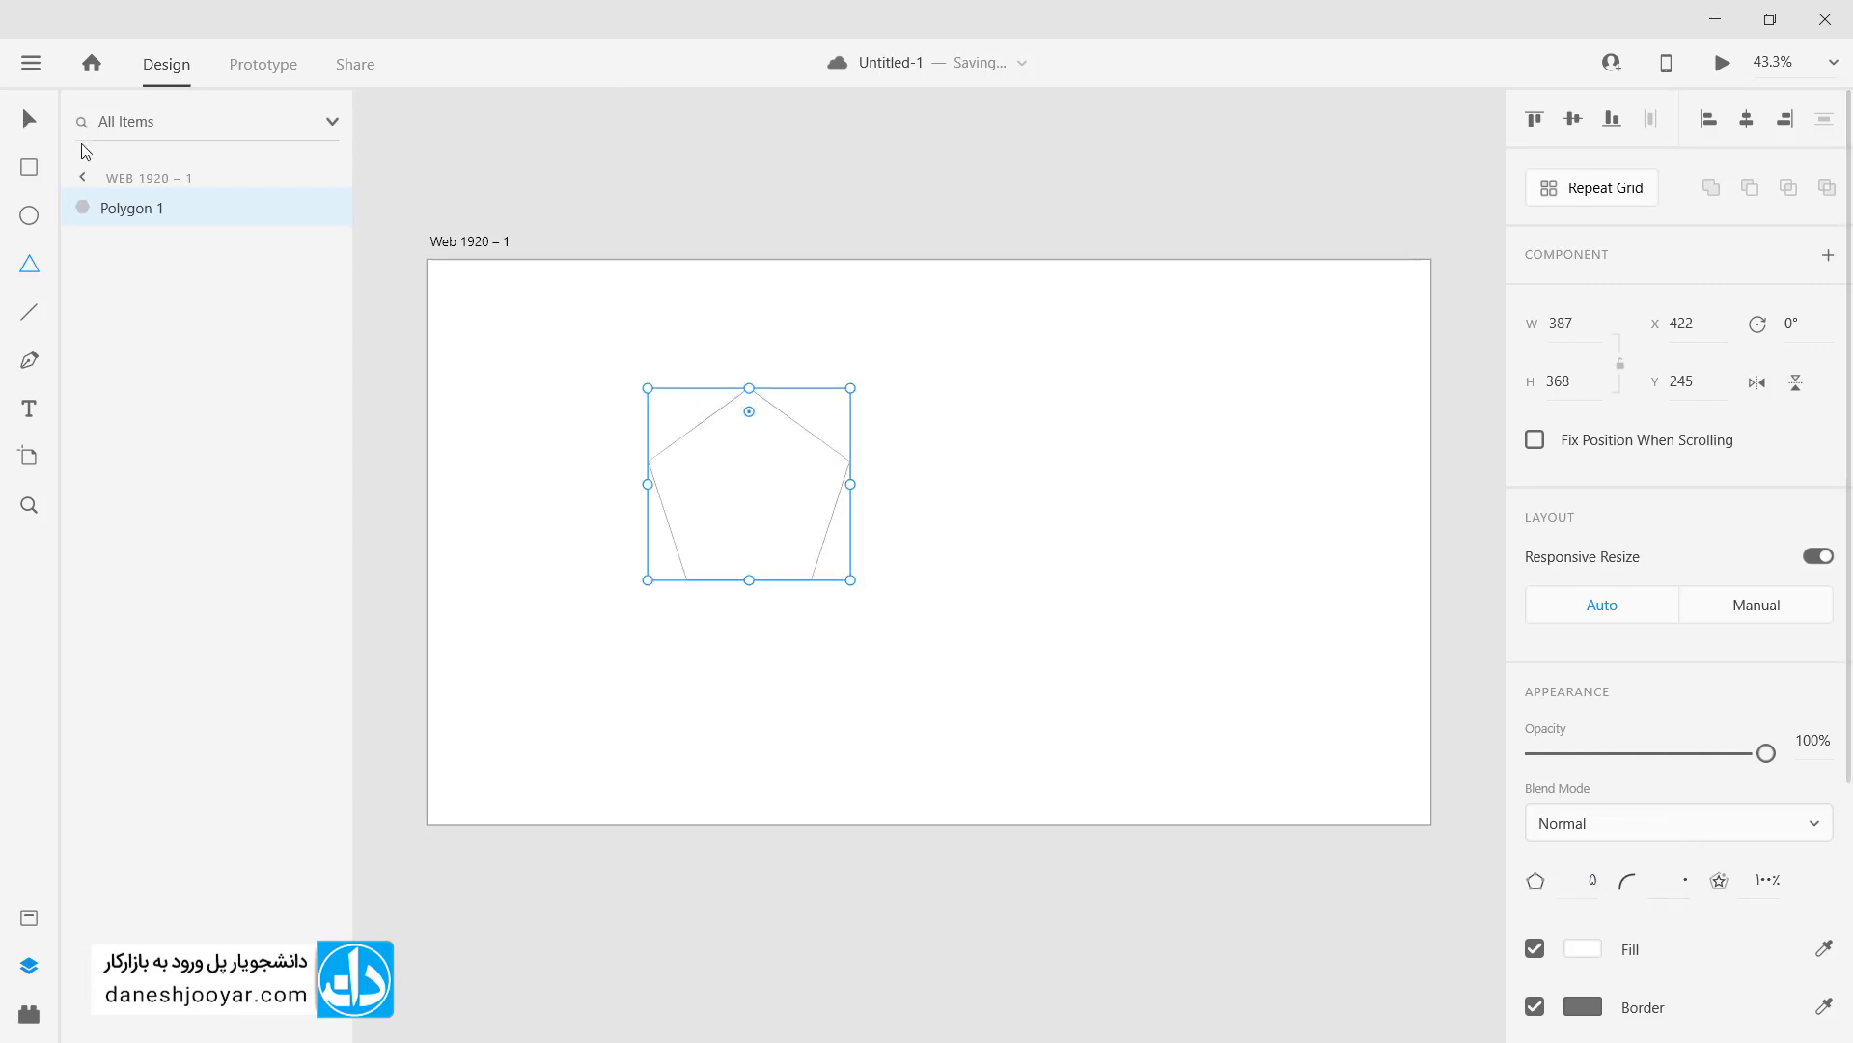
drag(784, 488, 963, 513)
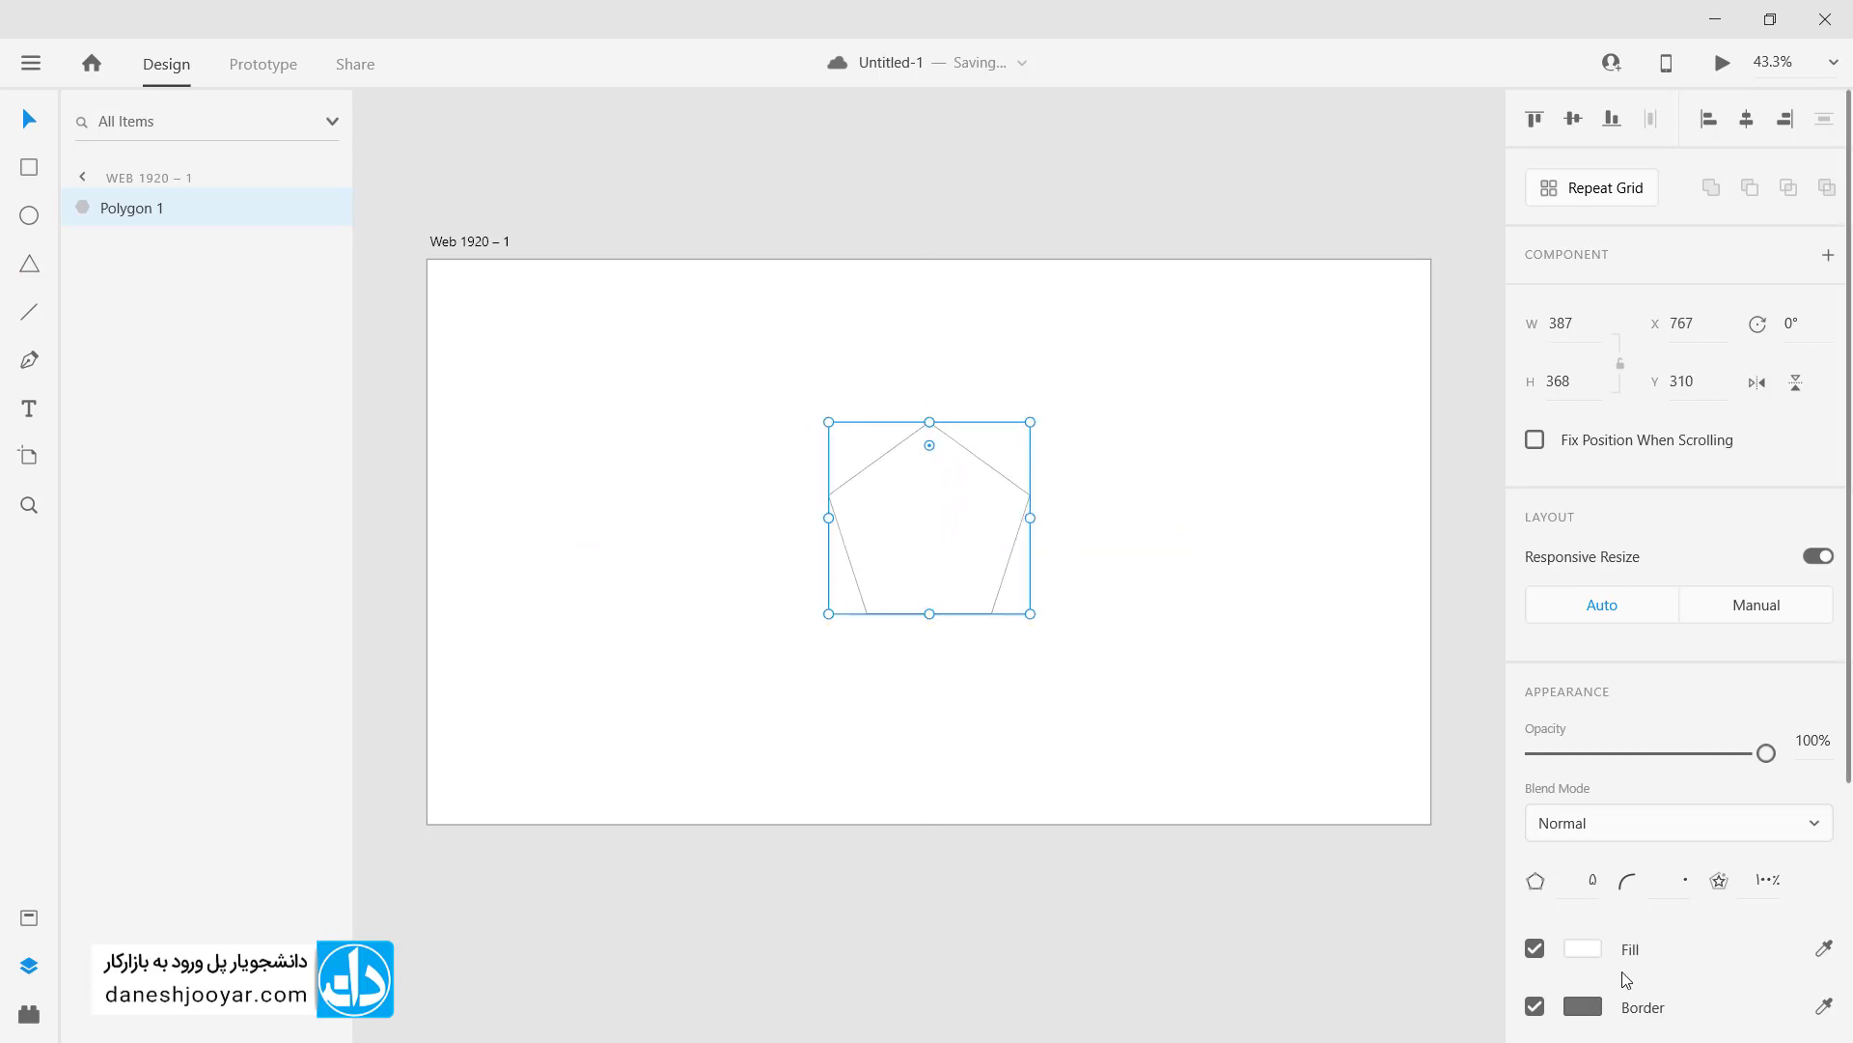
Step: Thicken the pentagon's border, trying a size of 11 and settling on 5
scroll(1628, 980, down, 4)
scroll(1626, 772, up, 4)
scroll(1625, 778, down, 3)
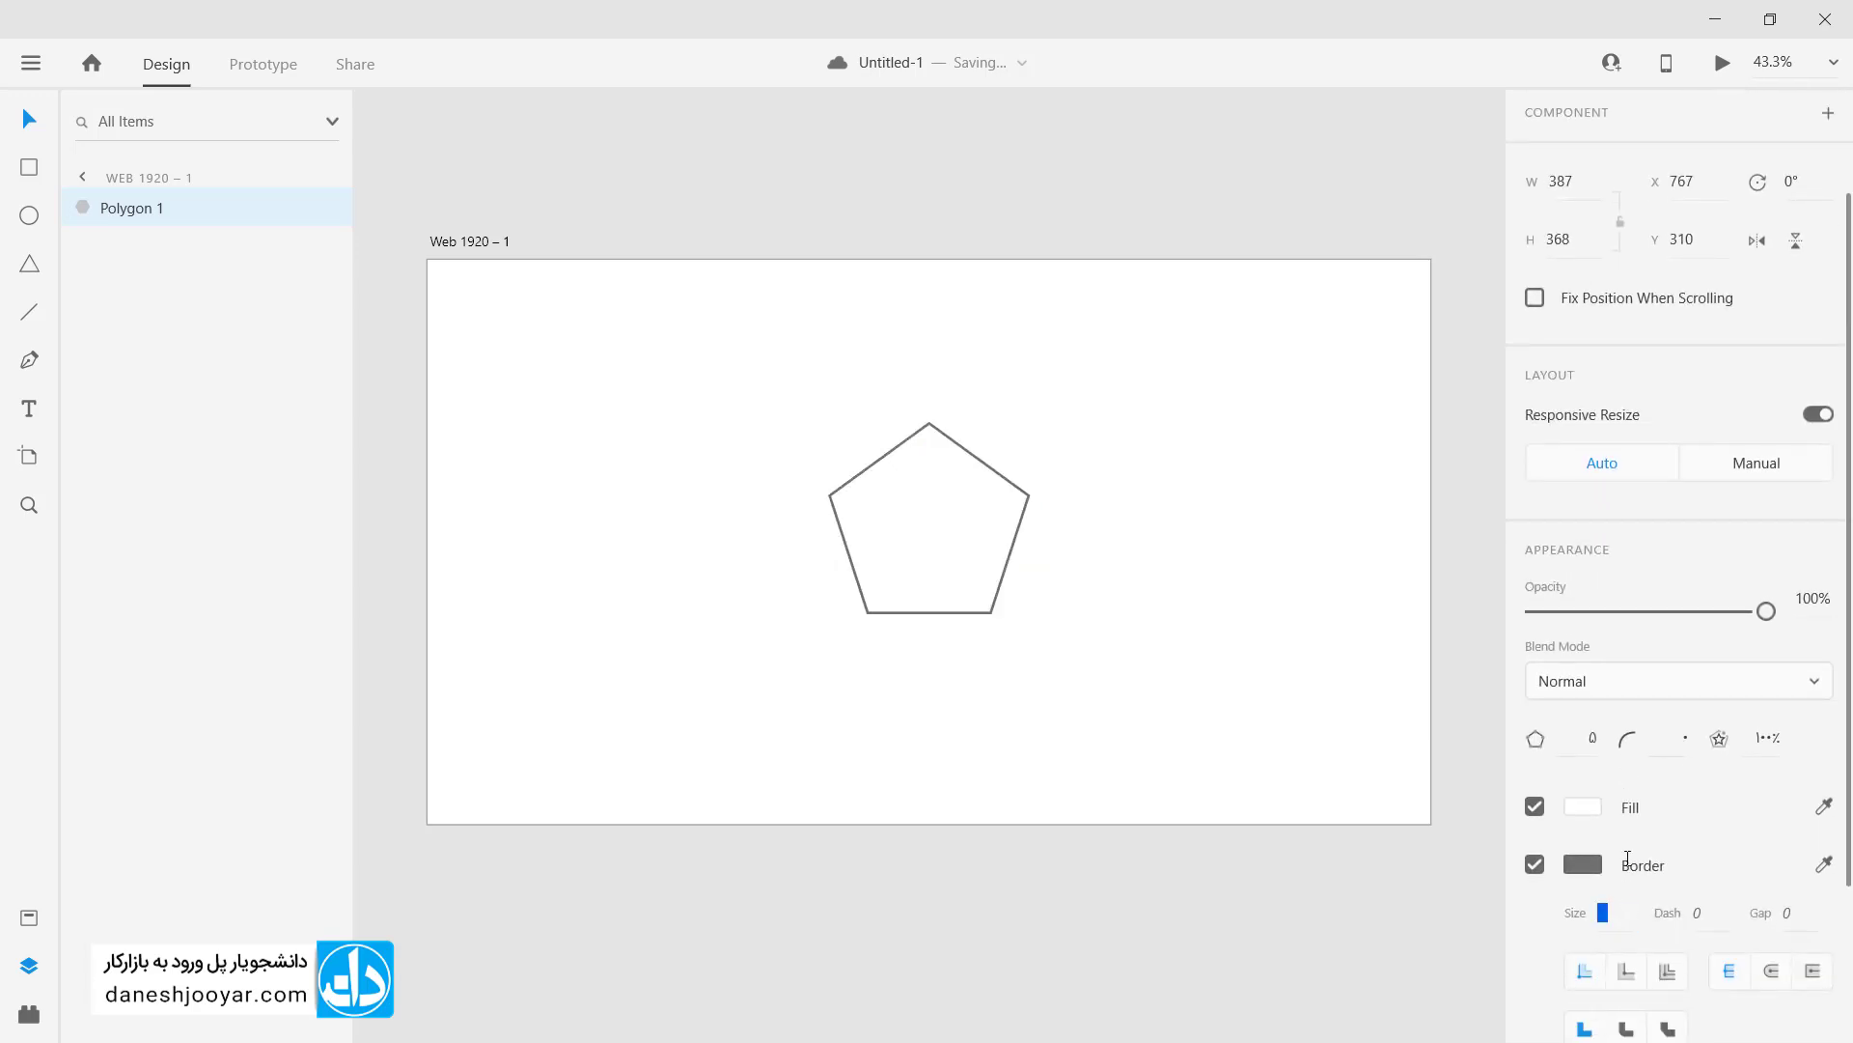
text(11)
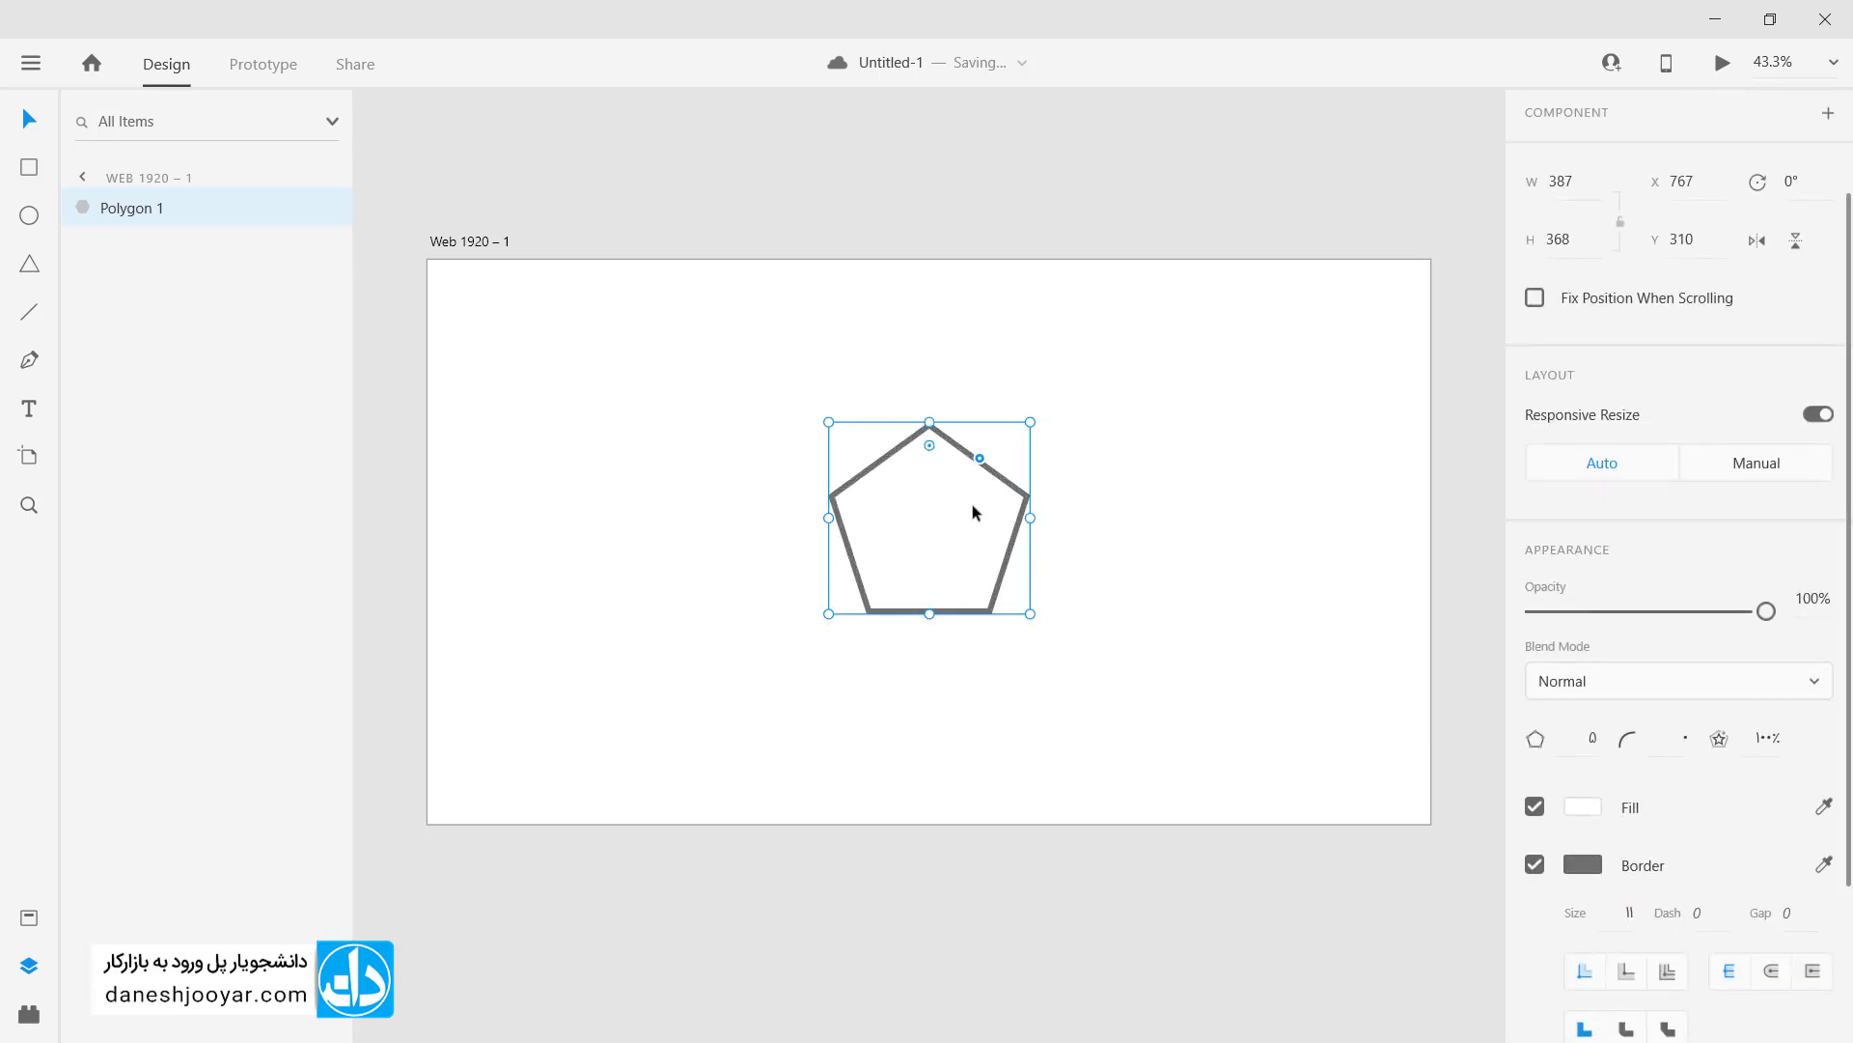
key(ctrl+z)
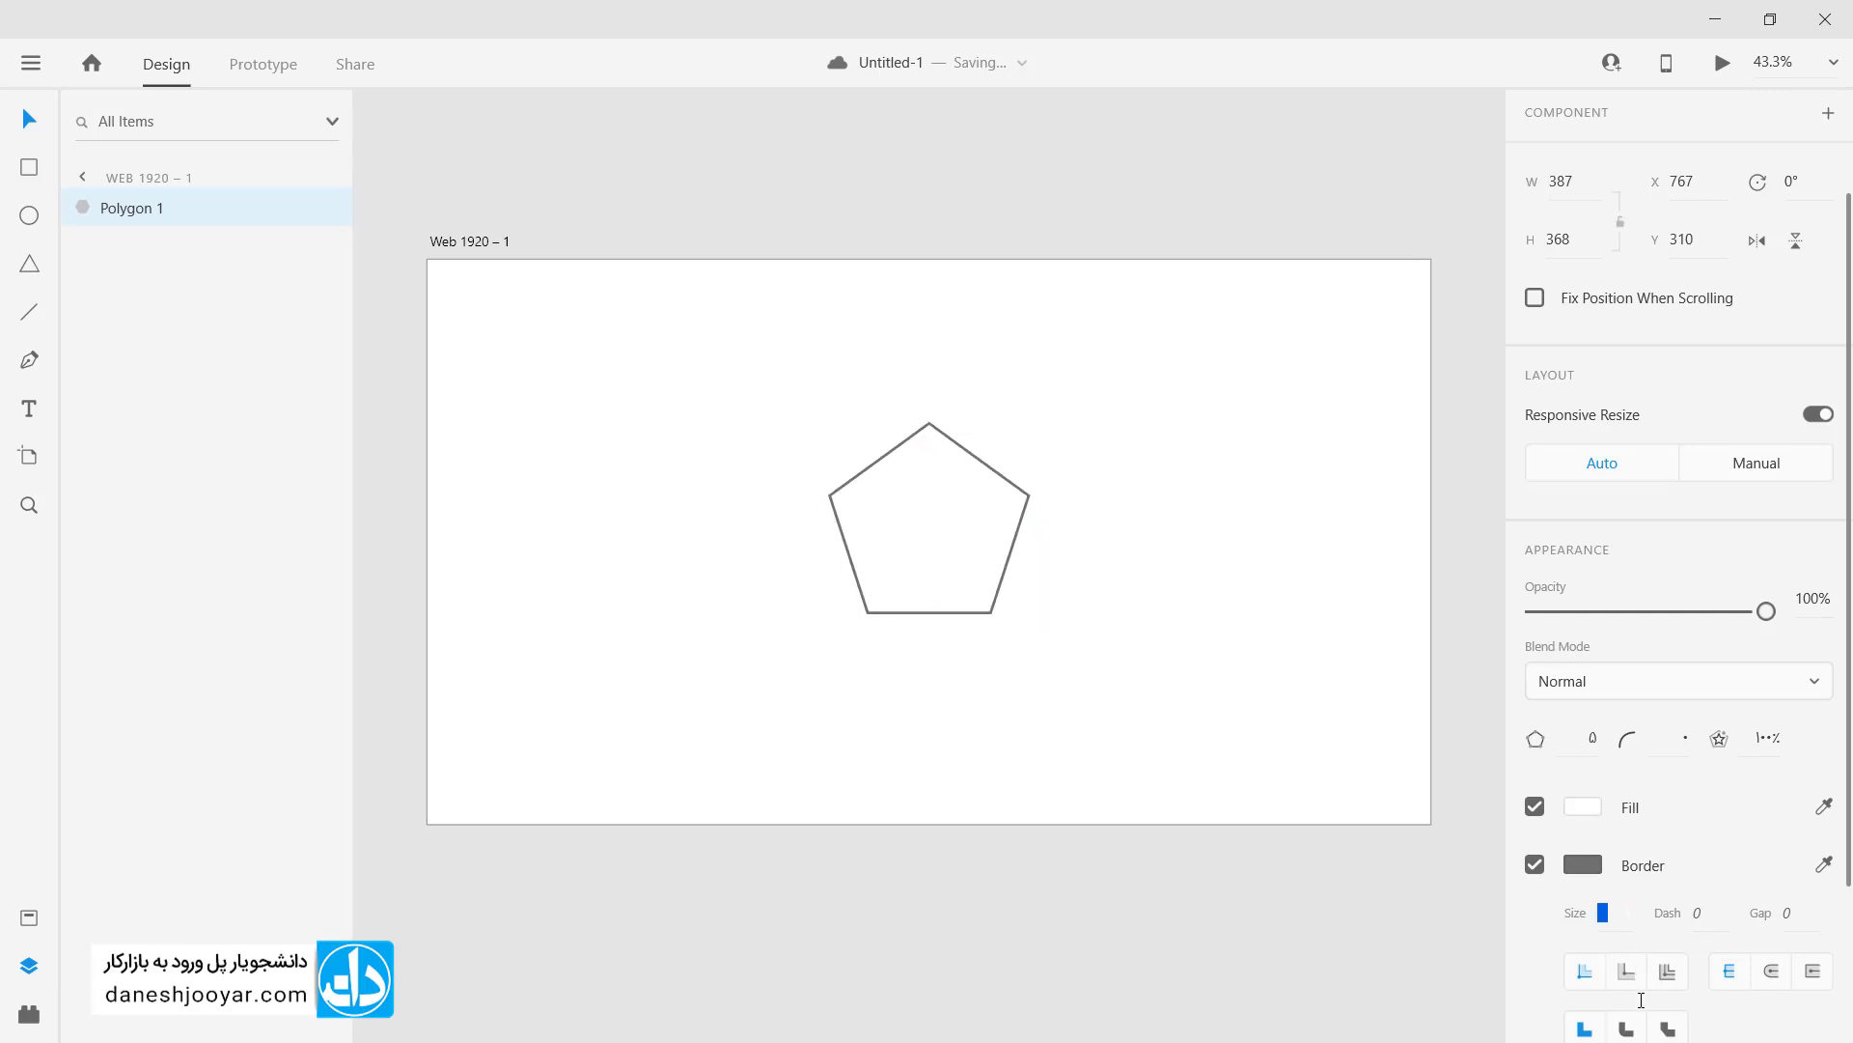
scroll(1017, 533, up, 5)
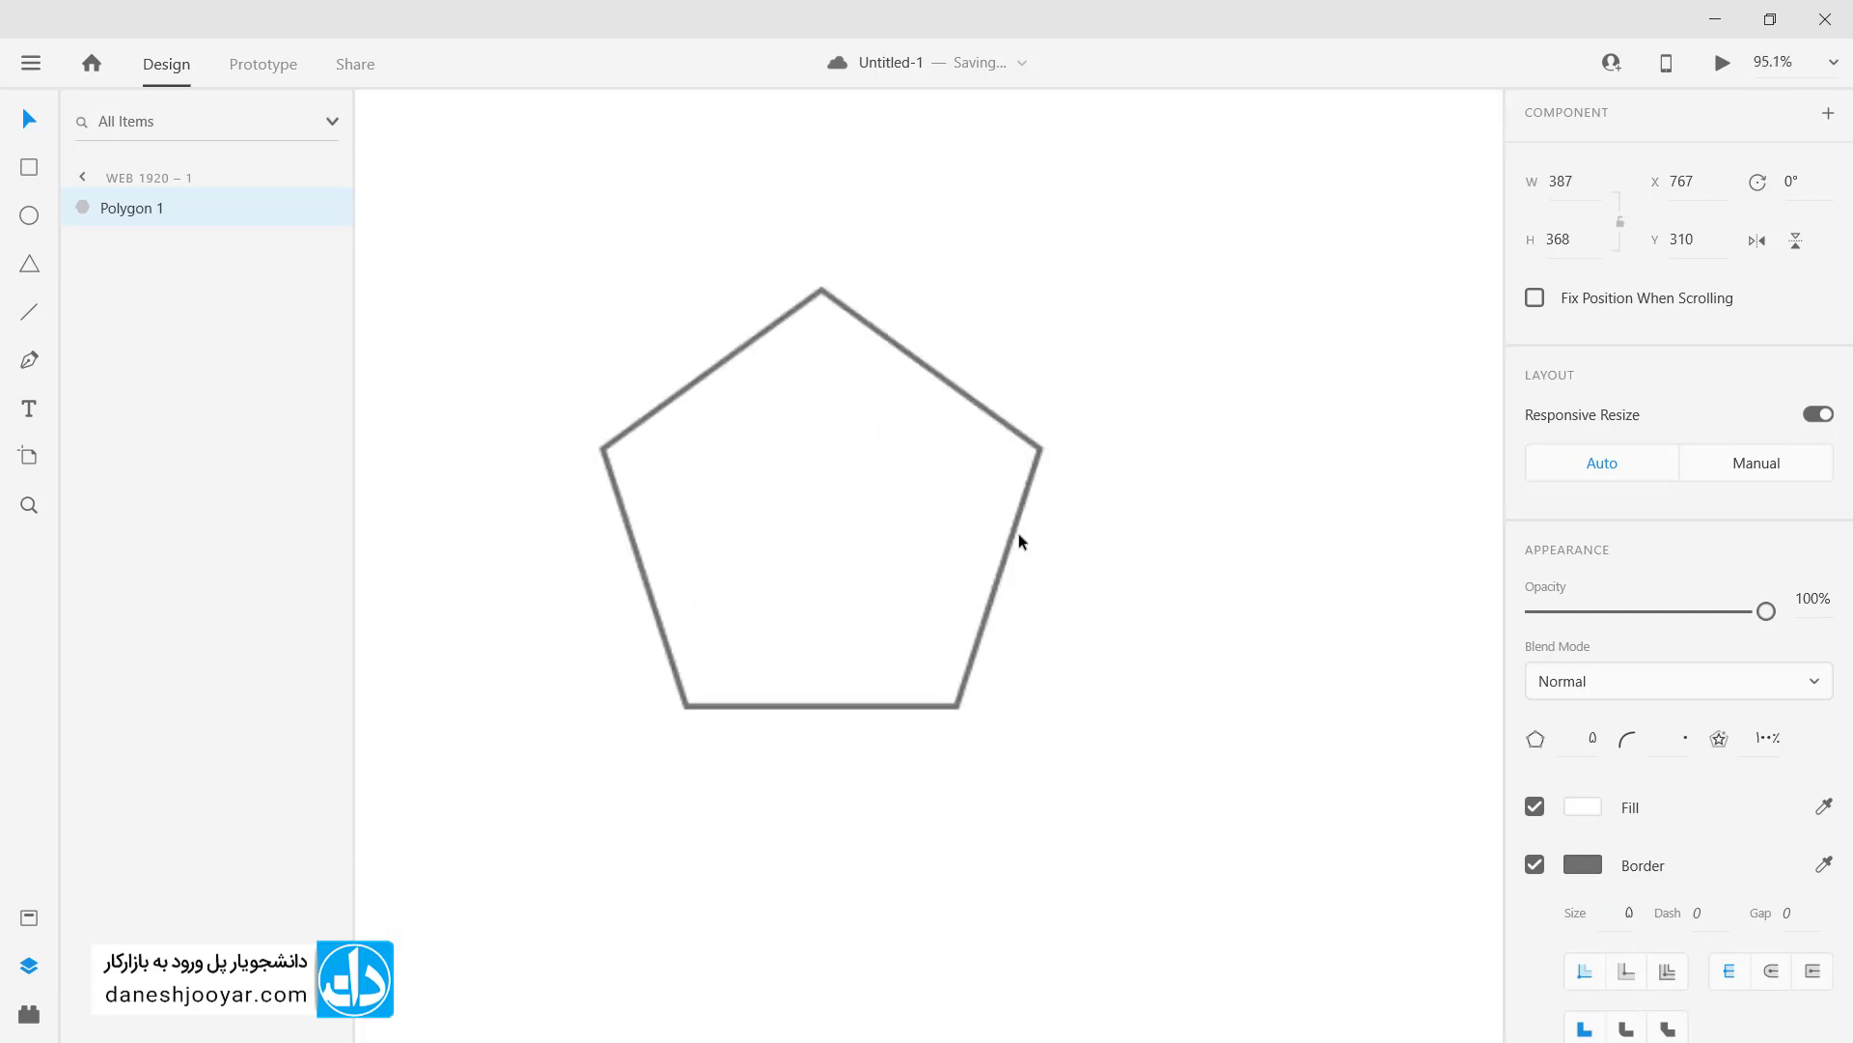
drag(1104, 579, 1148, 573)
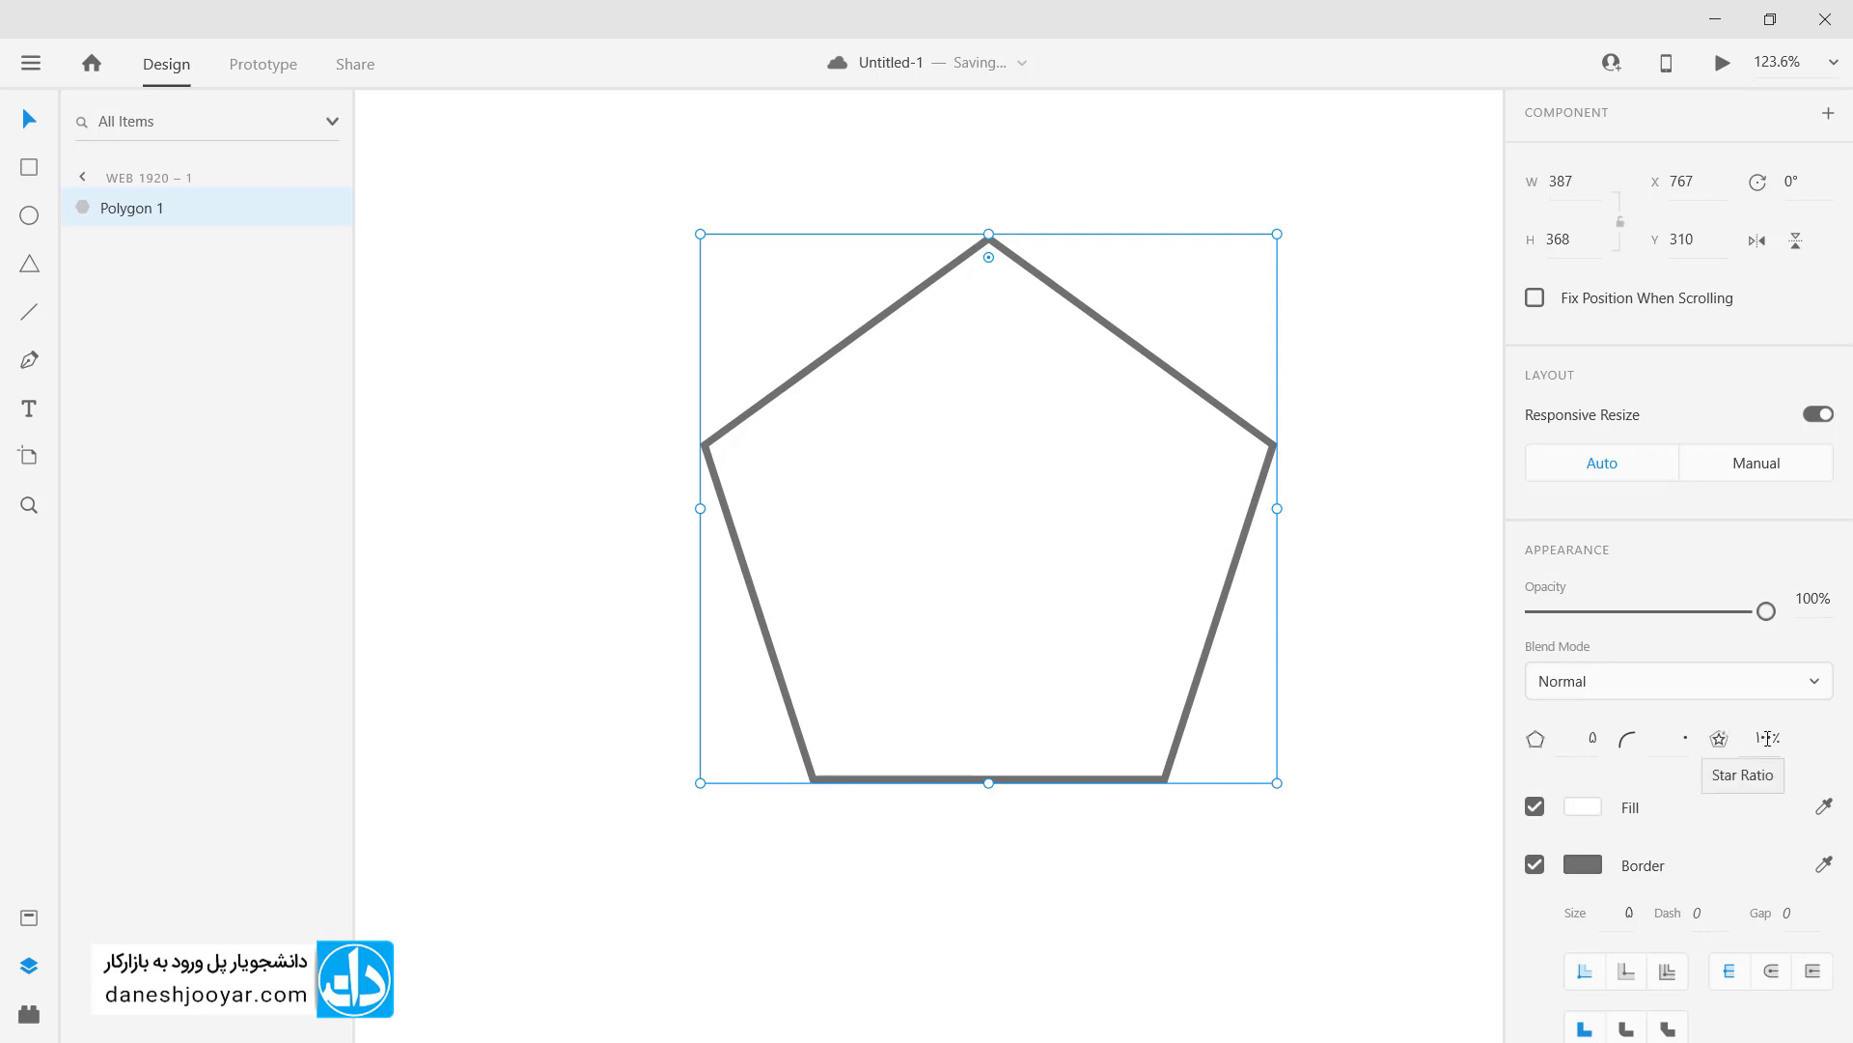
Step: Lower the pentagon's star ratio in stages to 90%, 18% and 1%
drag(1769, 738, 1771, 816)
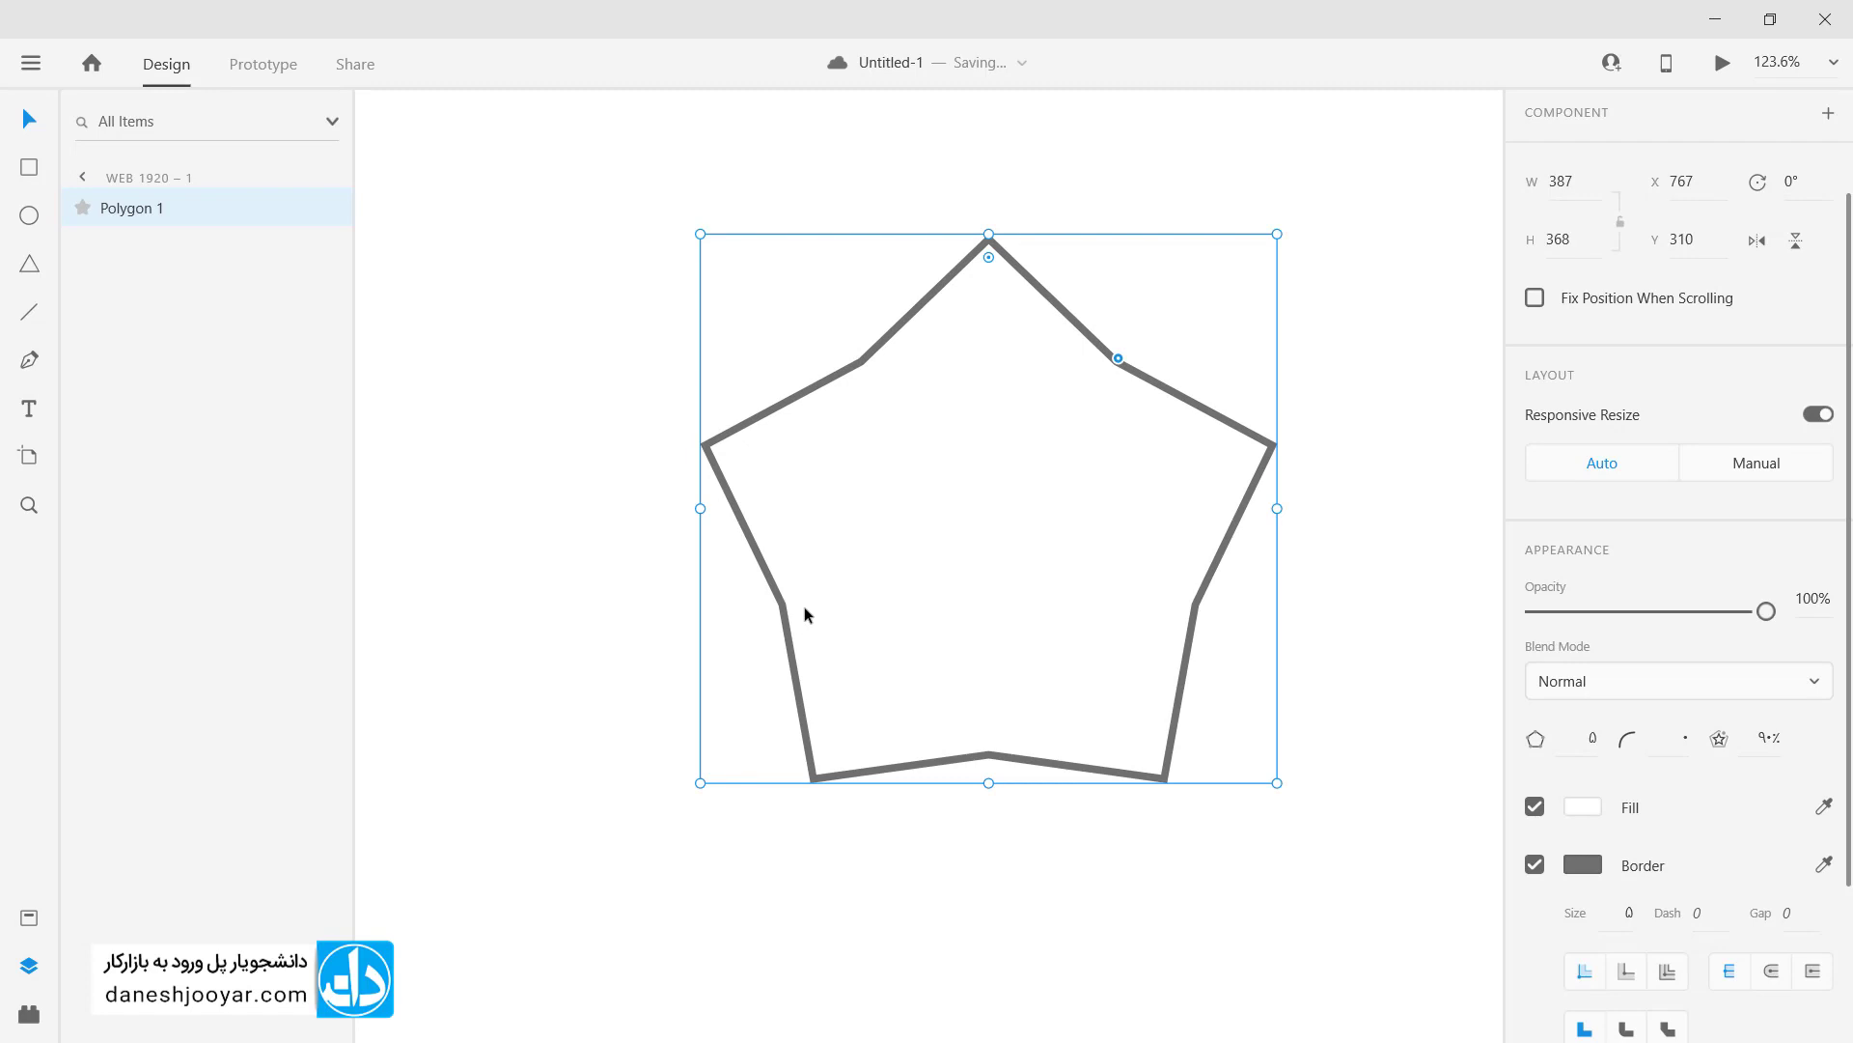
drag(1740, 736, 1777, 1038)
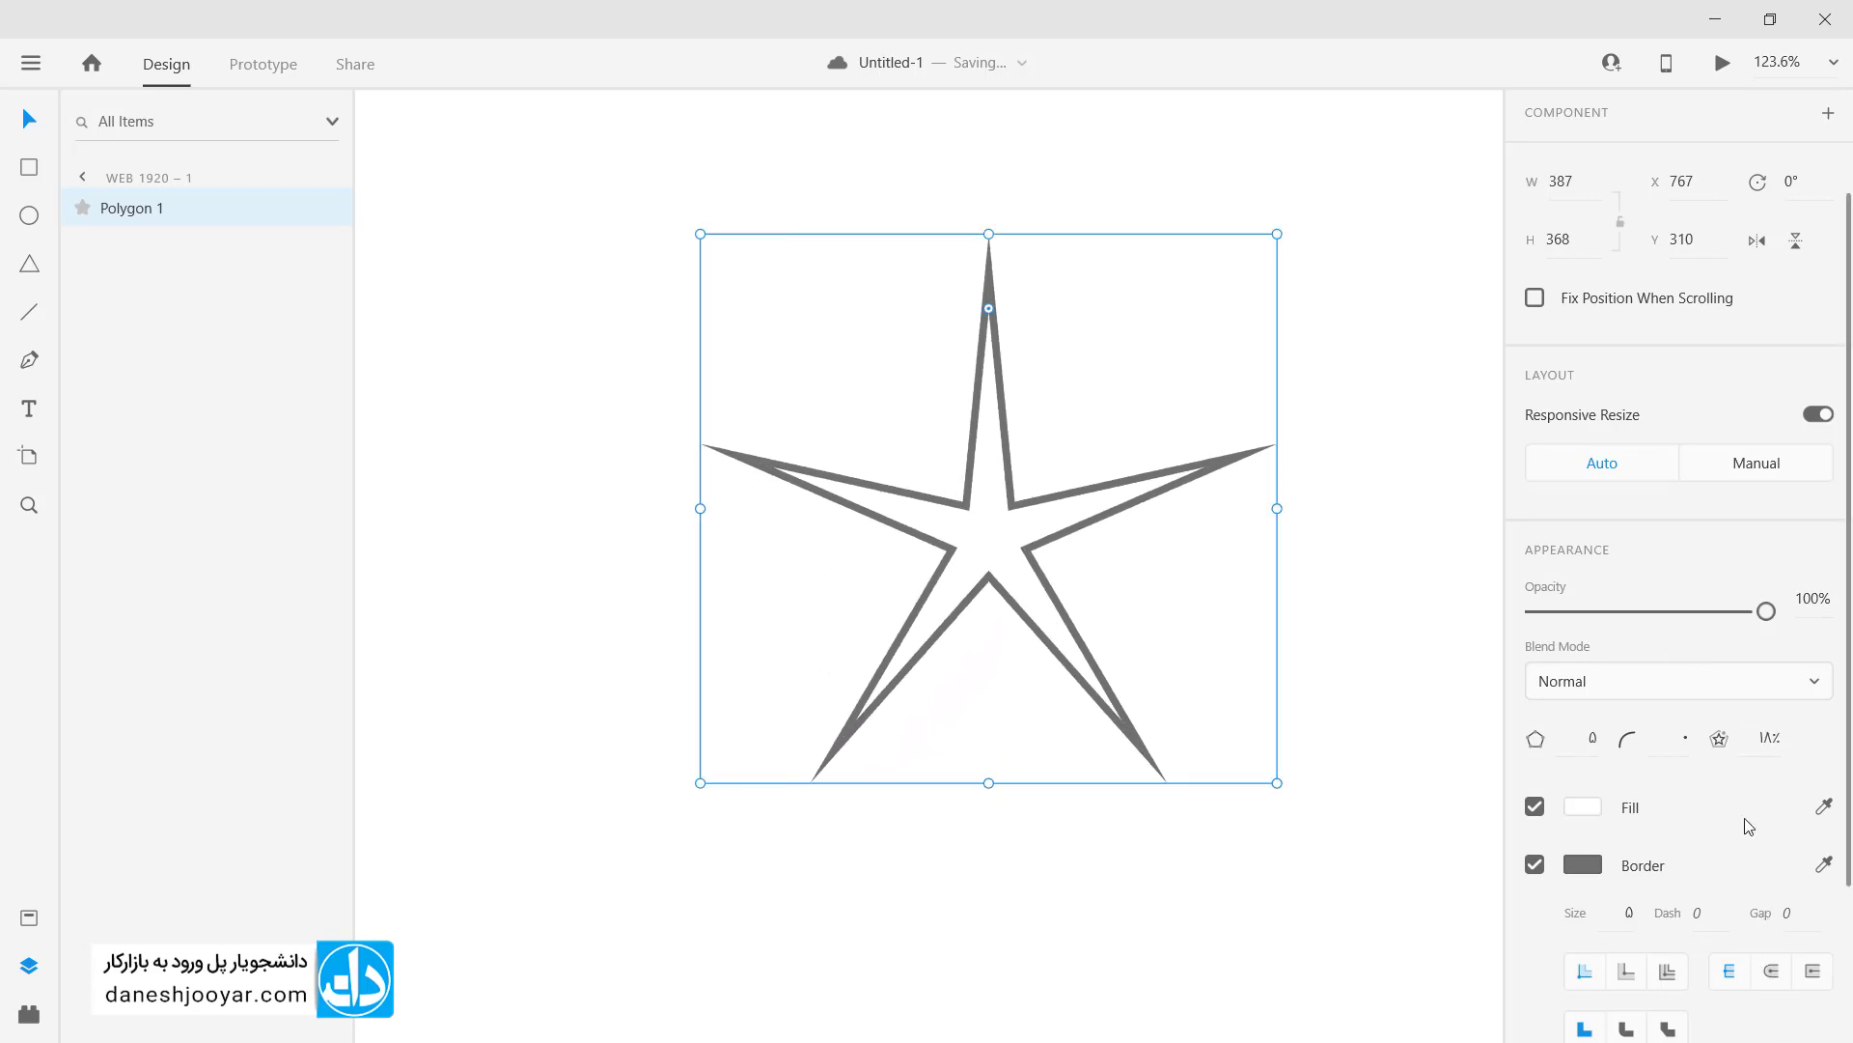
drag(1769, 737, 1759, 809)
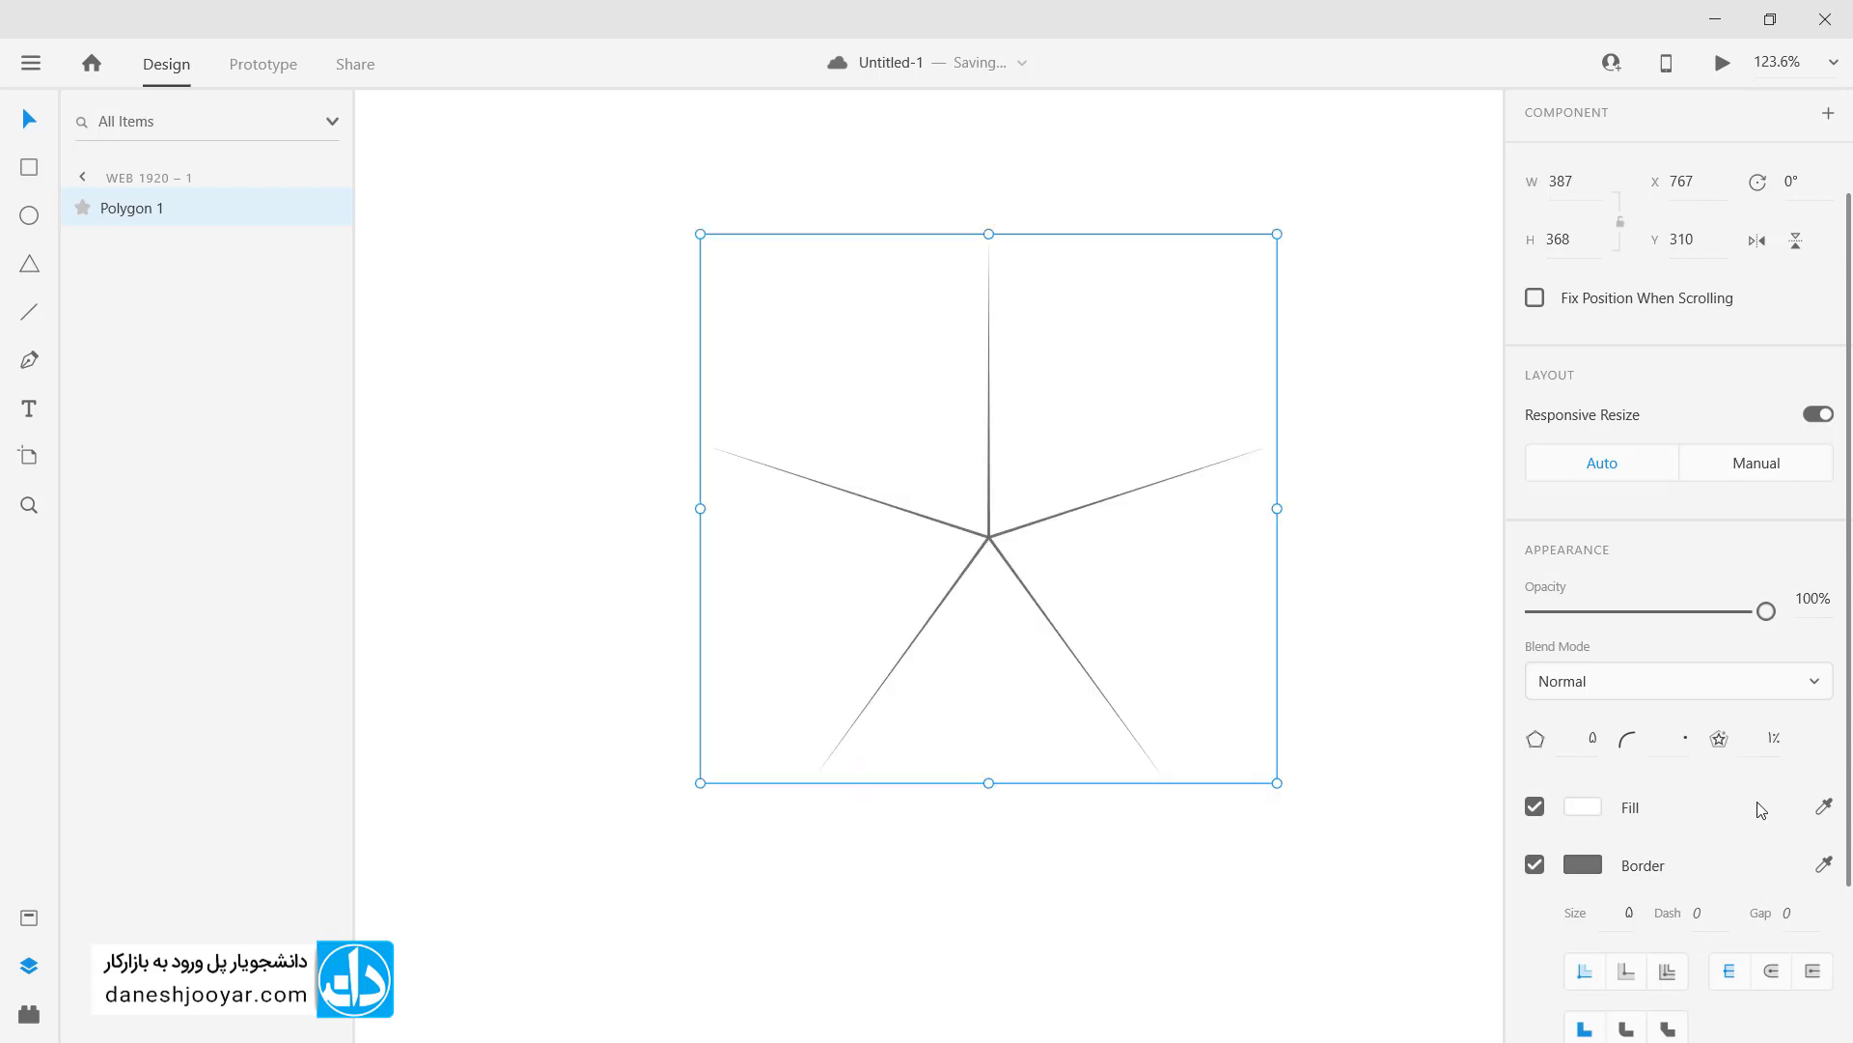
click(1772, 739)
key(Return)
click(1762, 739)
key(Return)
Step: Set the shape's star ratio back to 100% and its corner count to 3
click(1587, 738)
click(1762, 734)
text(100)
key(Return)
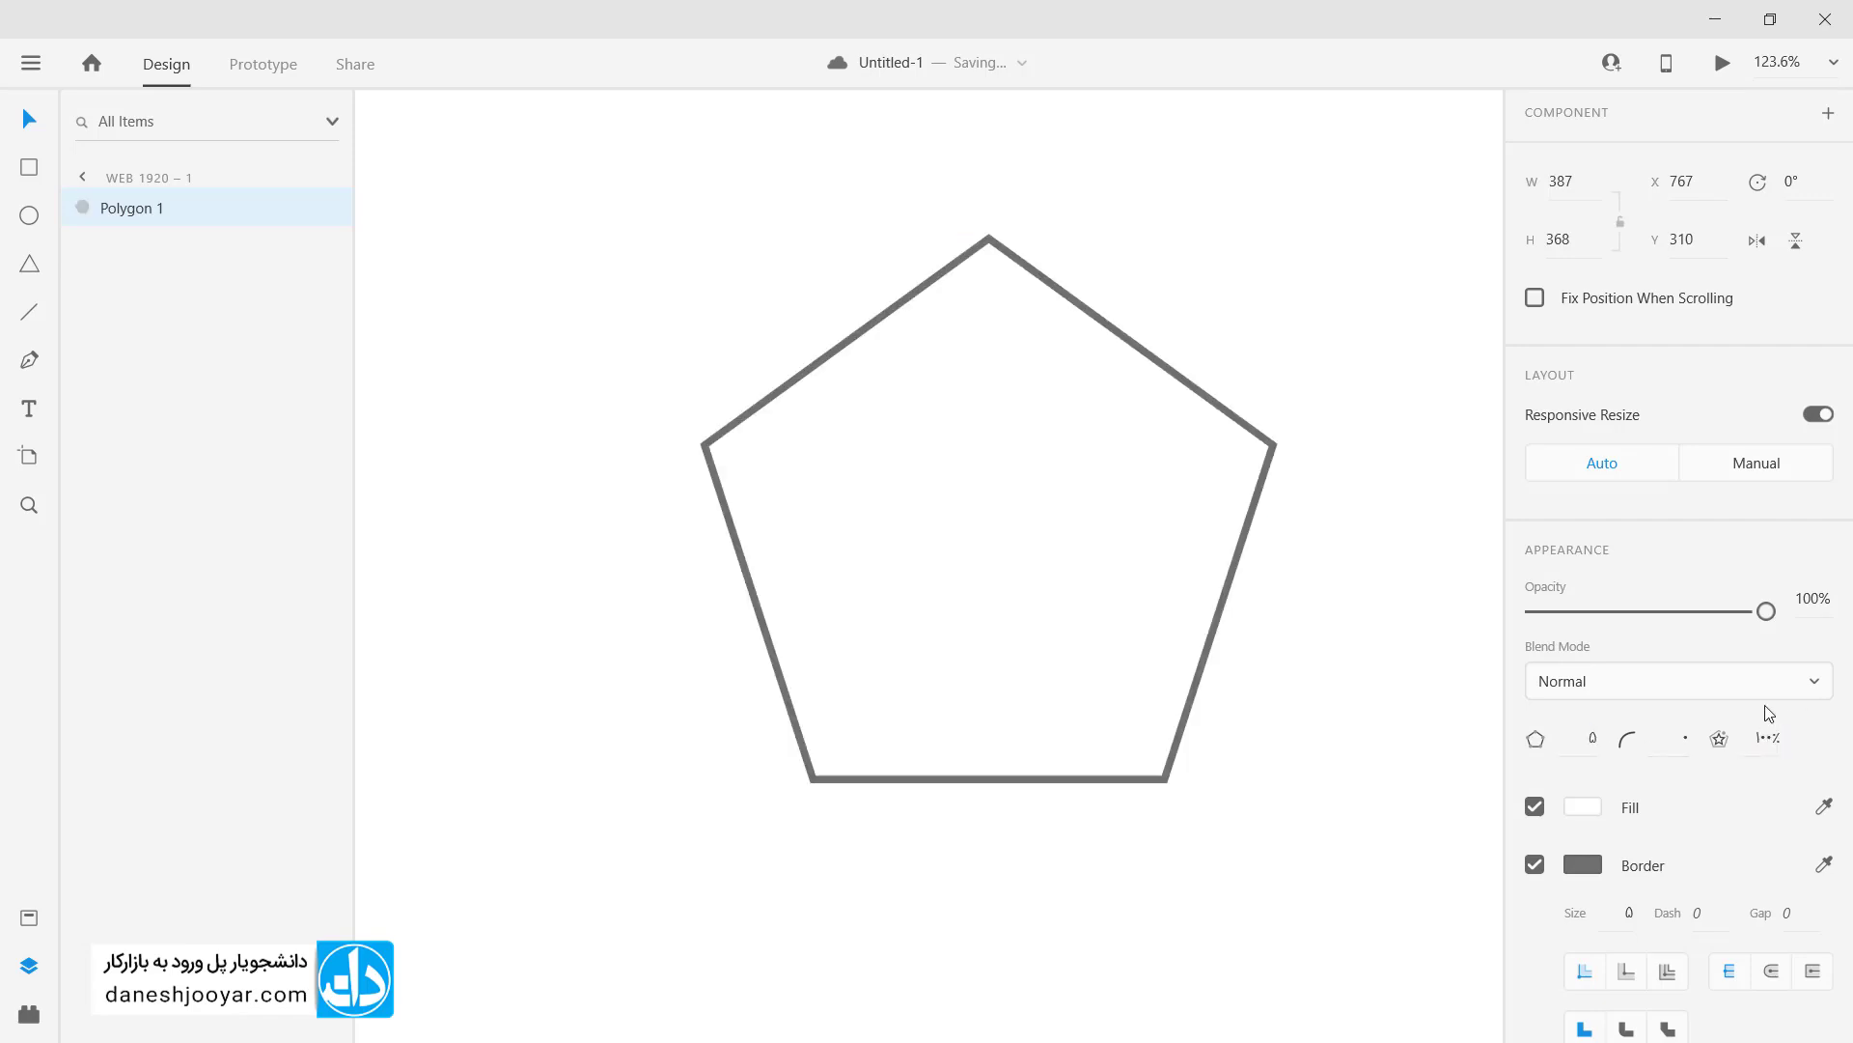
click(1580, 731)
text(3)
key(Return)
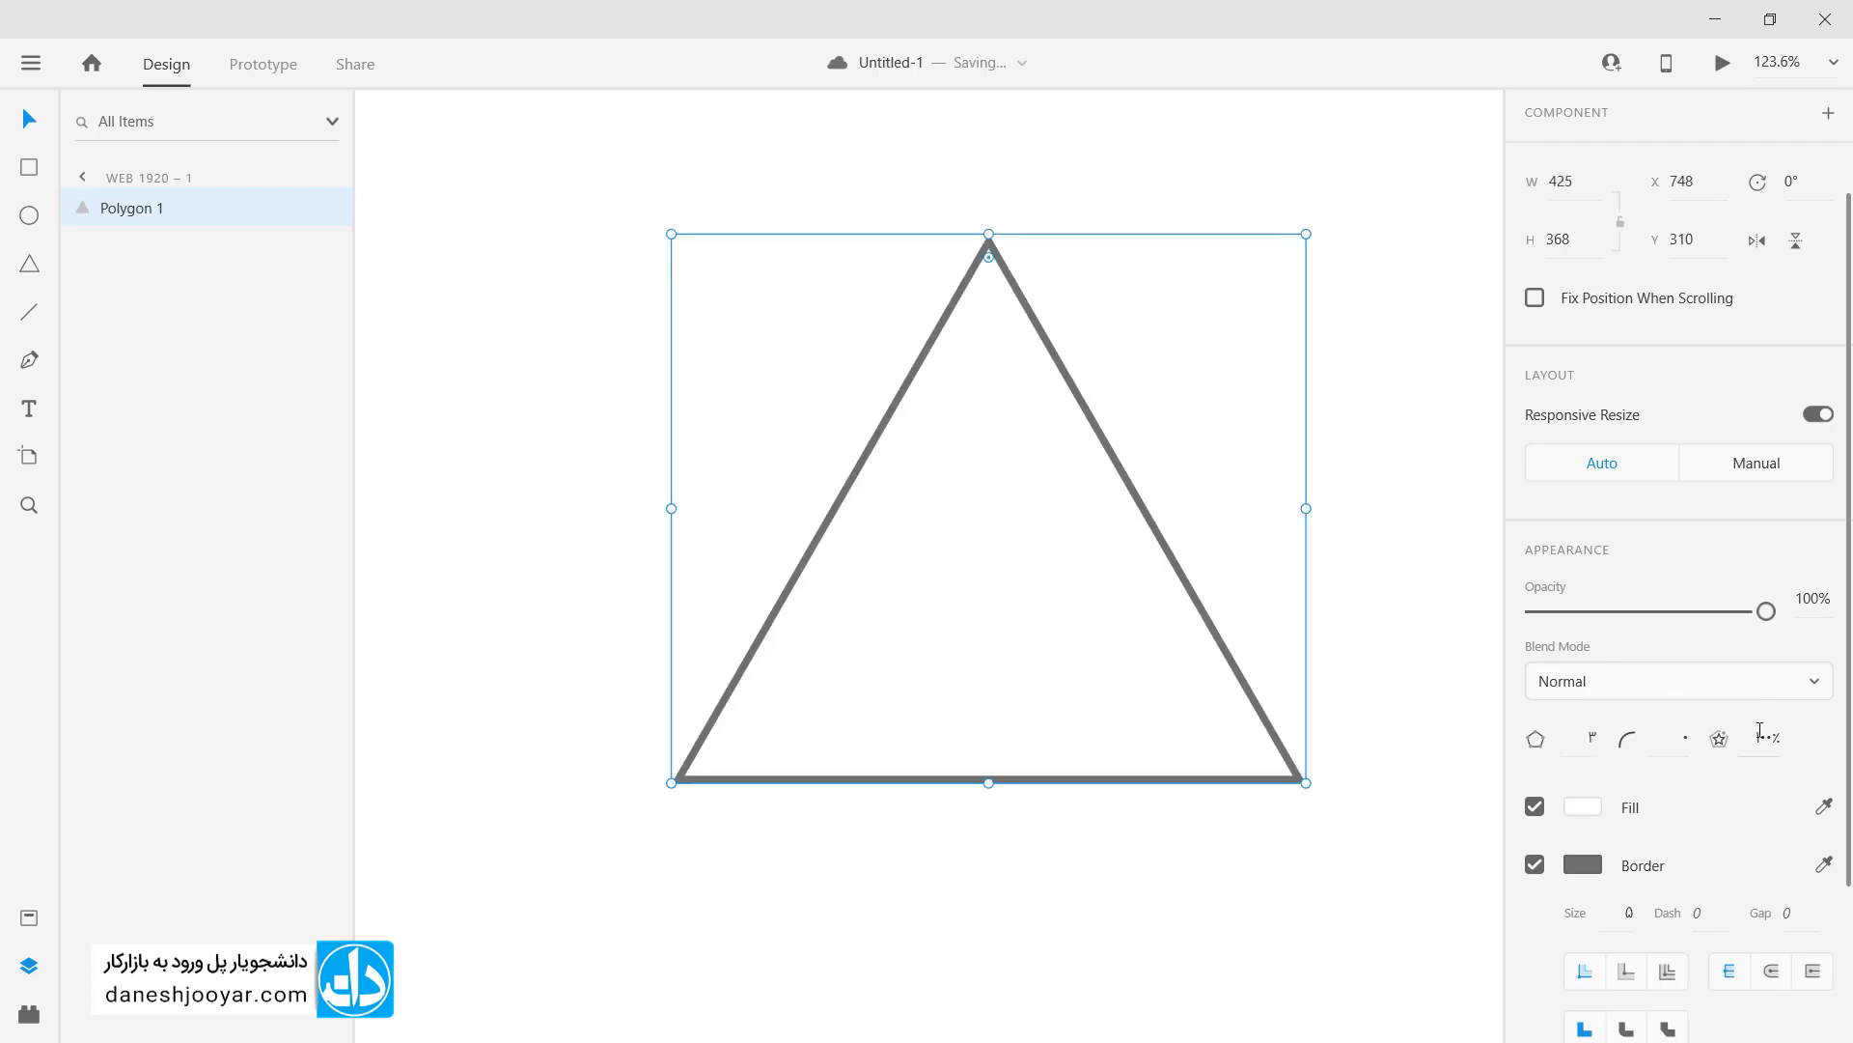
Step: Lower the triangle's star ratio gradually until it reaches 1%
click(1766, 741)
key(Down)
key(Down)
key(Down)
key(Down)
key(Down)
key(Down)
key(Down)
key(Down)
key(Down)
key(Down)
key(Down)
key(Down)
key(Down)
key(Down)
key(Down)
key(Down)
key(Down)
key(Down)
key(Down)
key(Down)
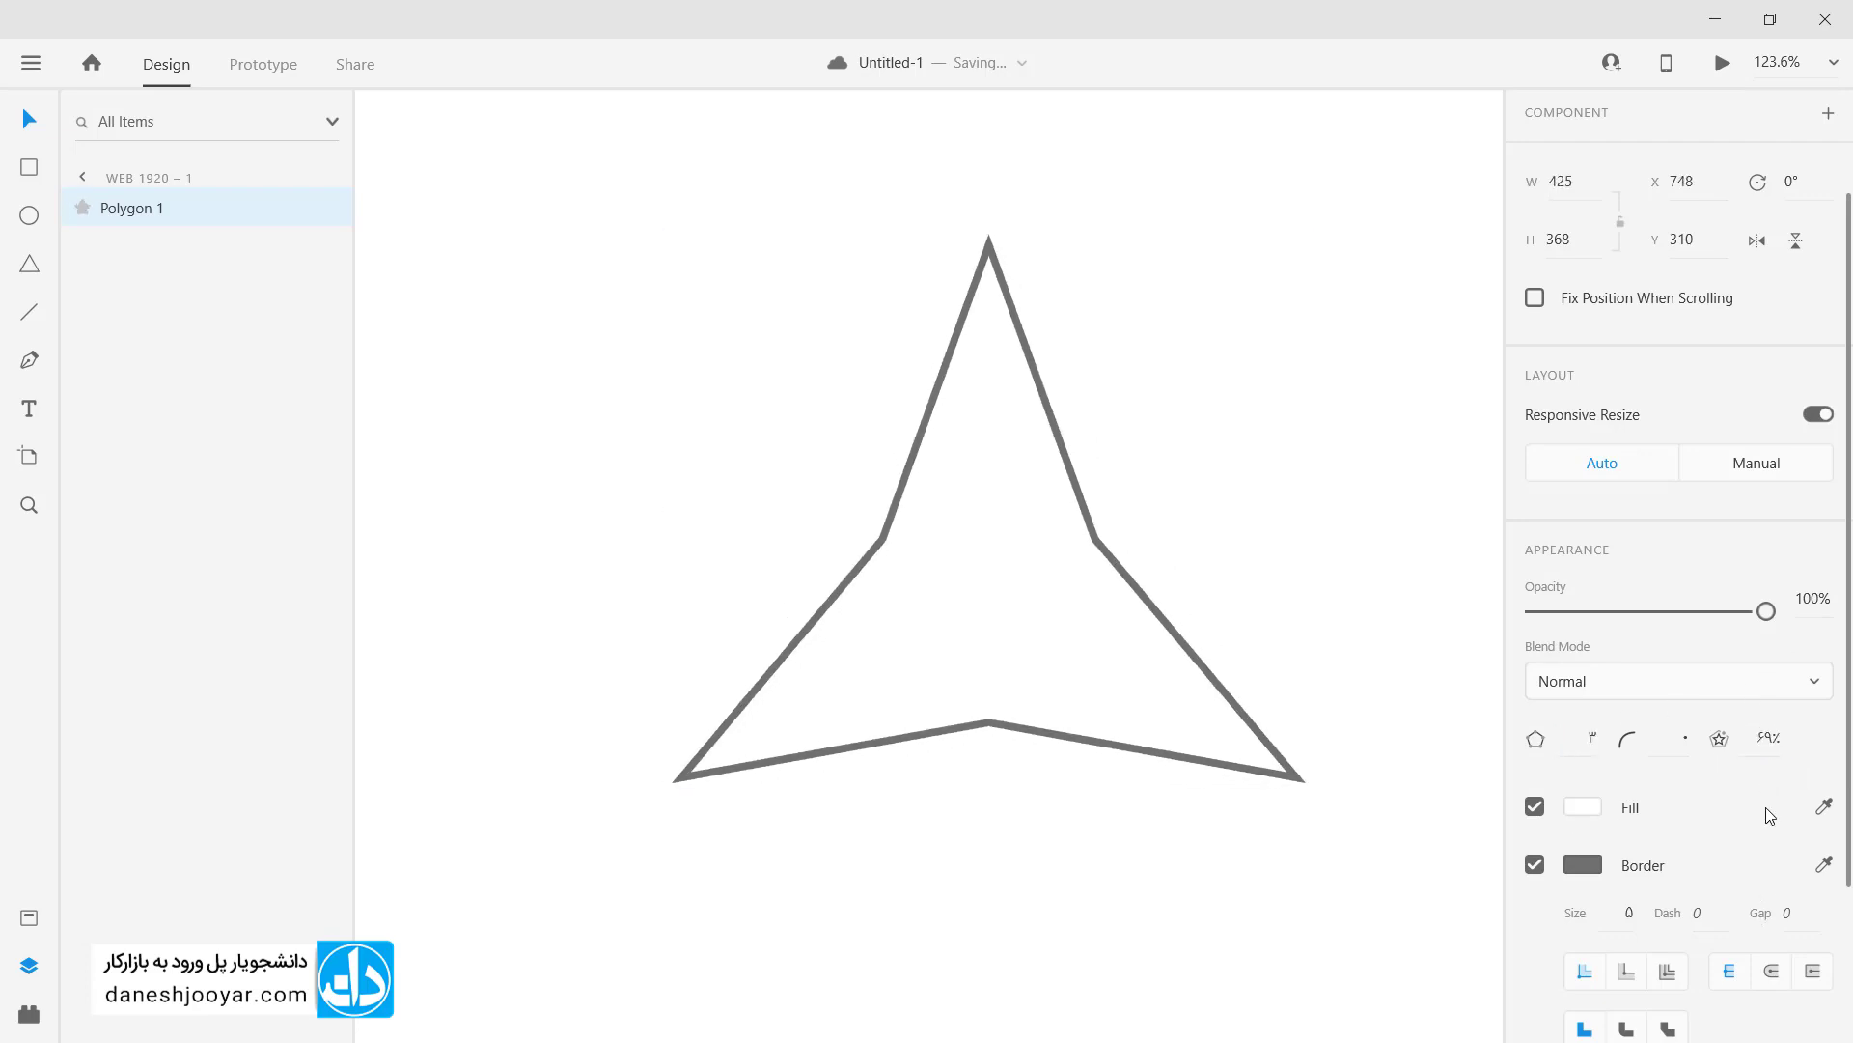
key(Down)
key(Down)
key(Down)
key(Down)
key(Down)
key(Down)
key(Down)
key(Down)
key(Down)
key(Down)
key(Down)
key(Down)
key(Down)
key(Down)
key(Down)
key(Down)
key(Down)
key(Down)
key(Down)
key(Down)
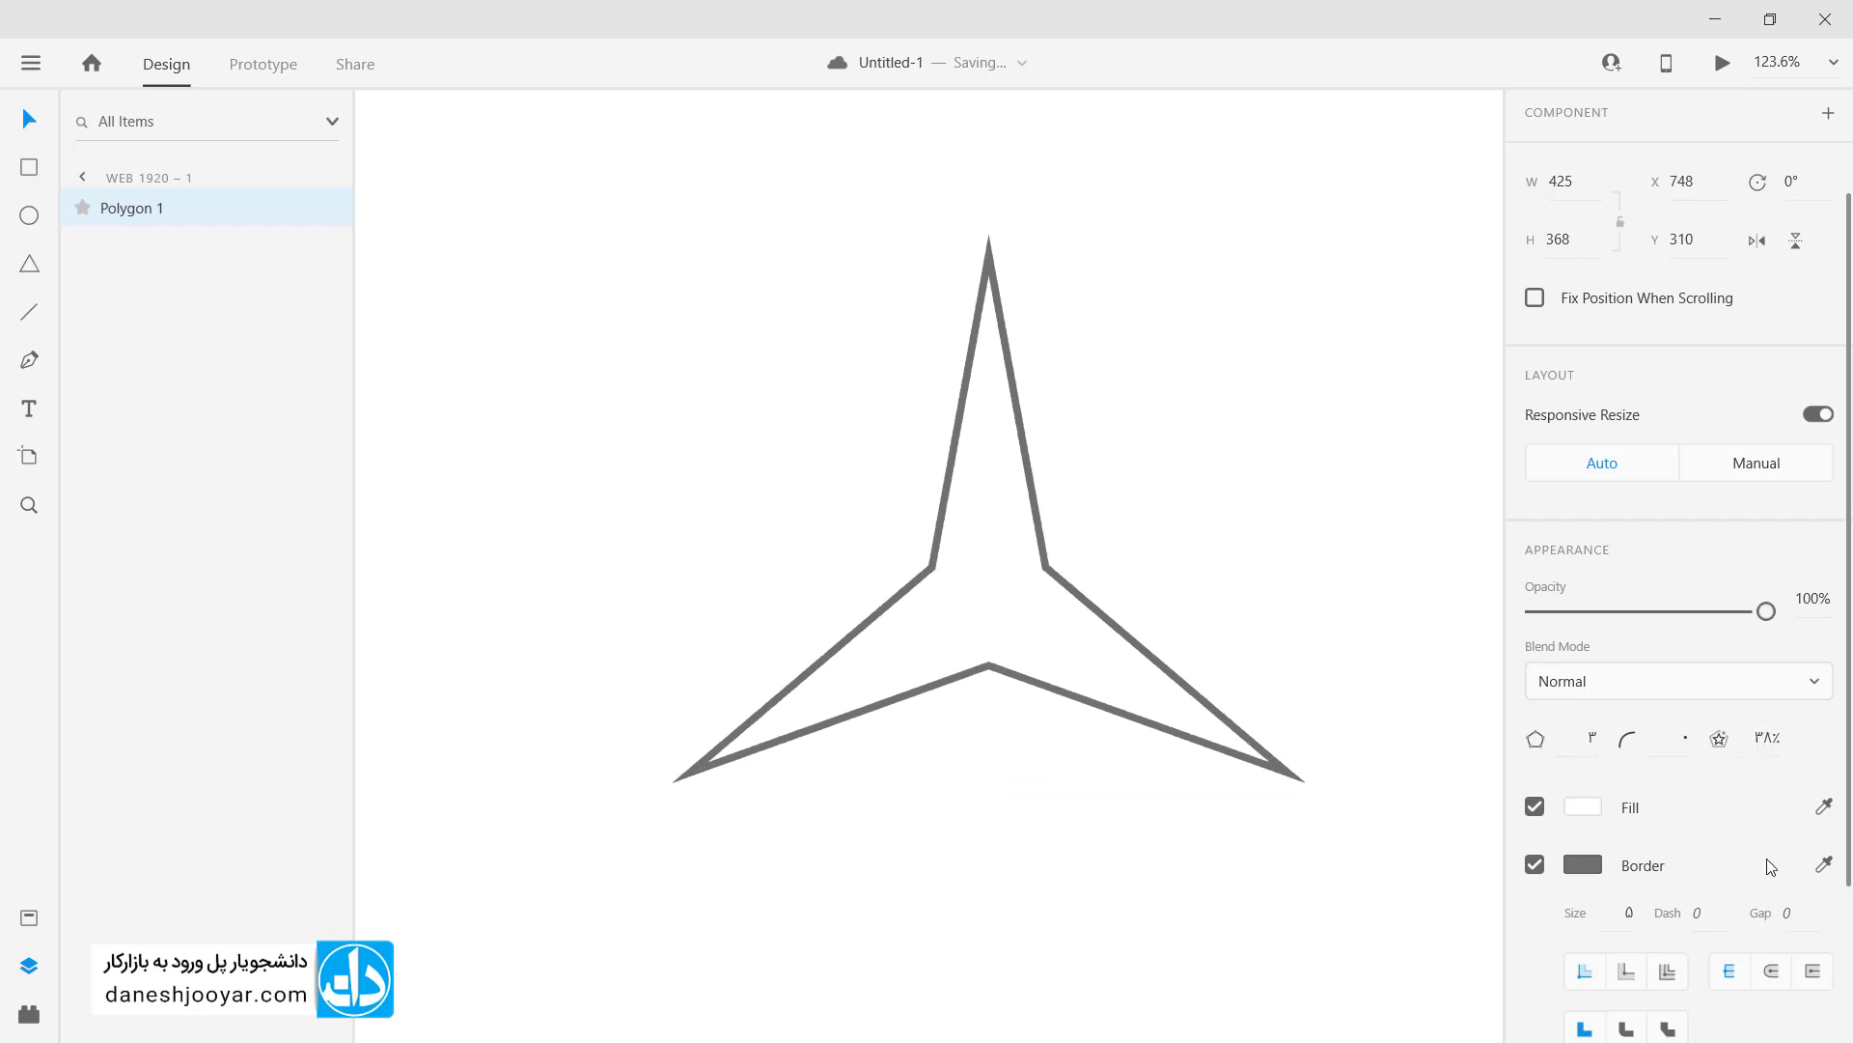
text(1)
key(Return)
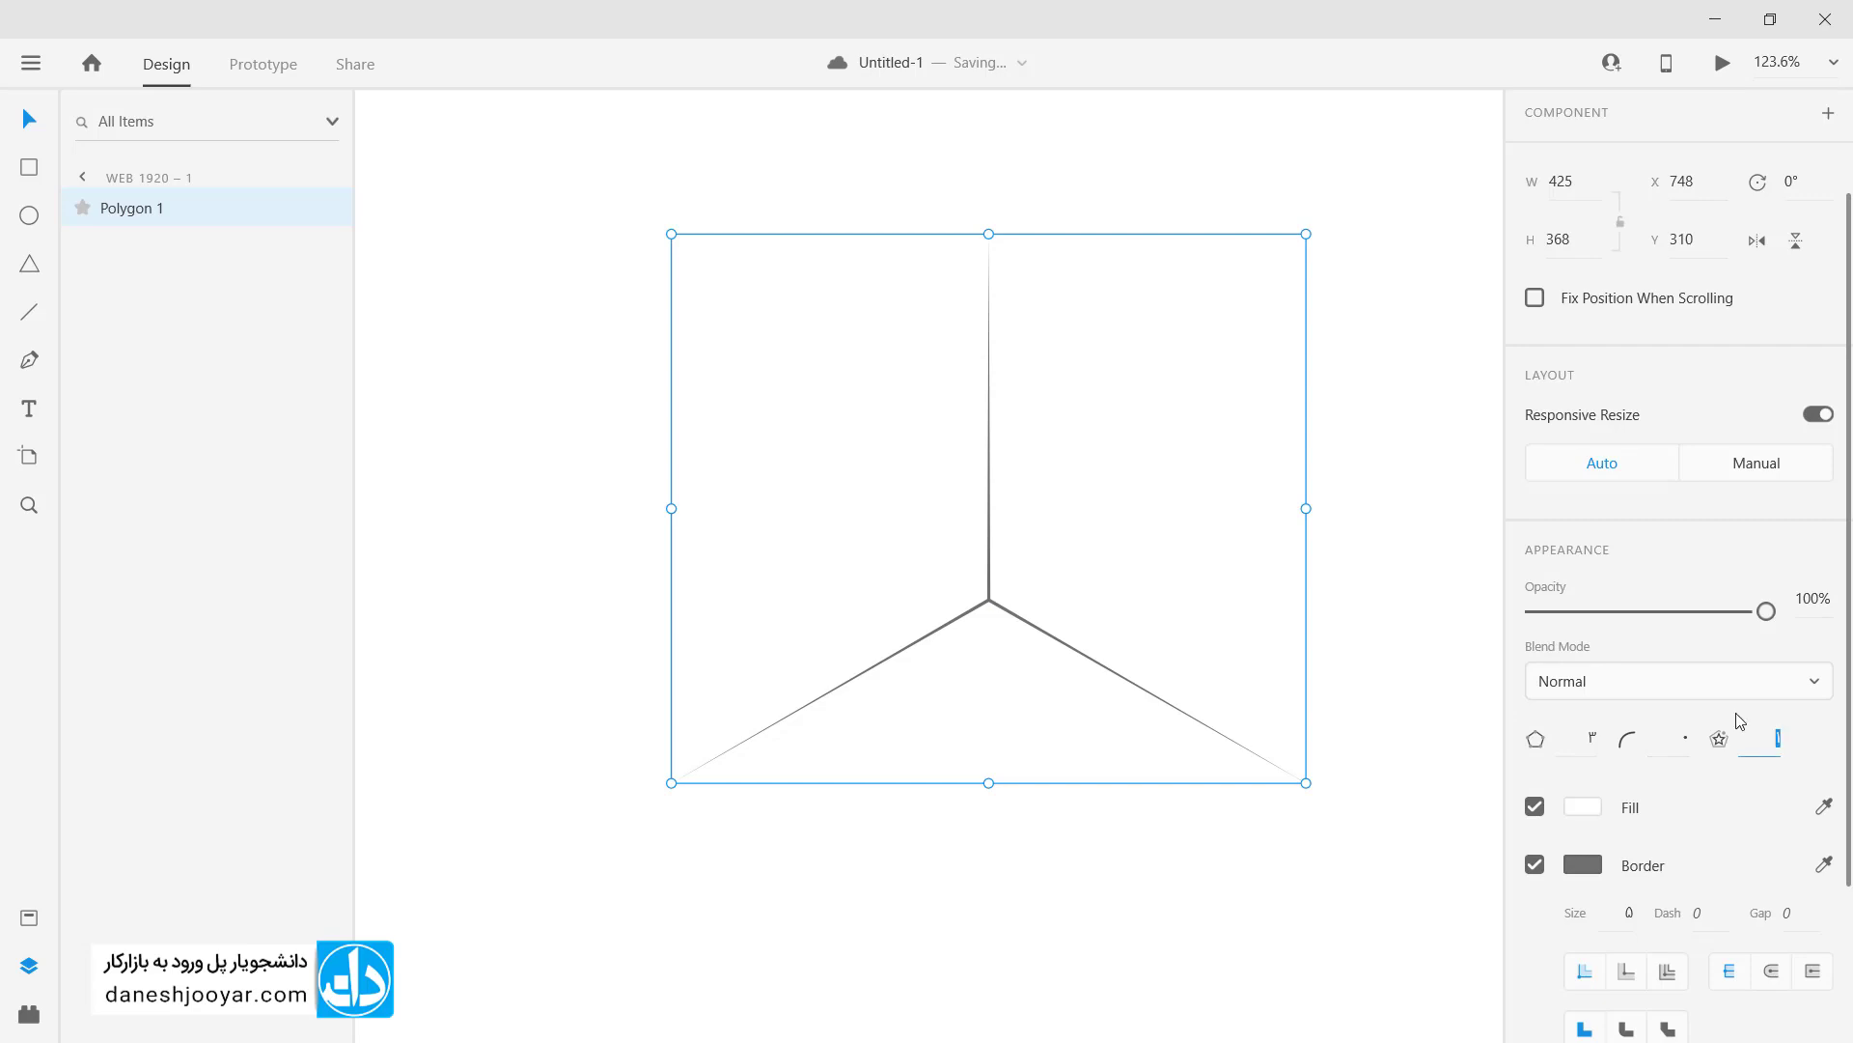
Step: Return the star ratio to 100% and raise the corner count first to 4 and finally to 5
text(00)
key(Return)
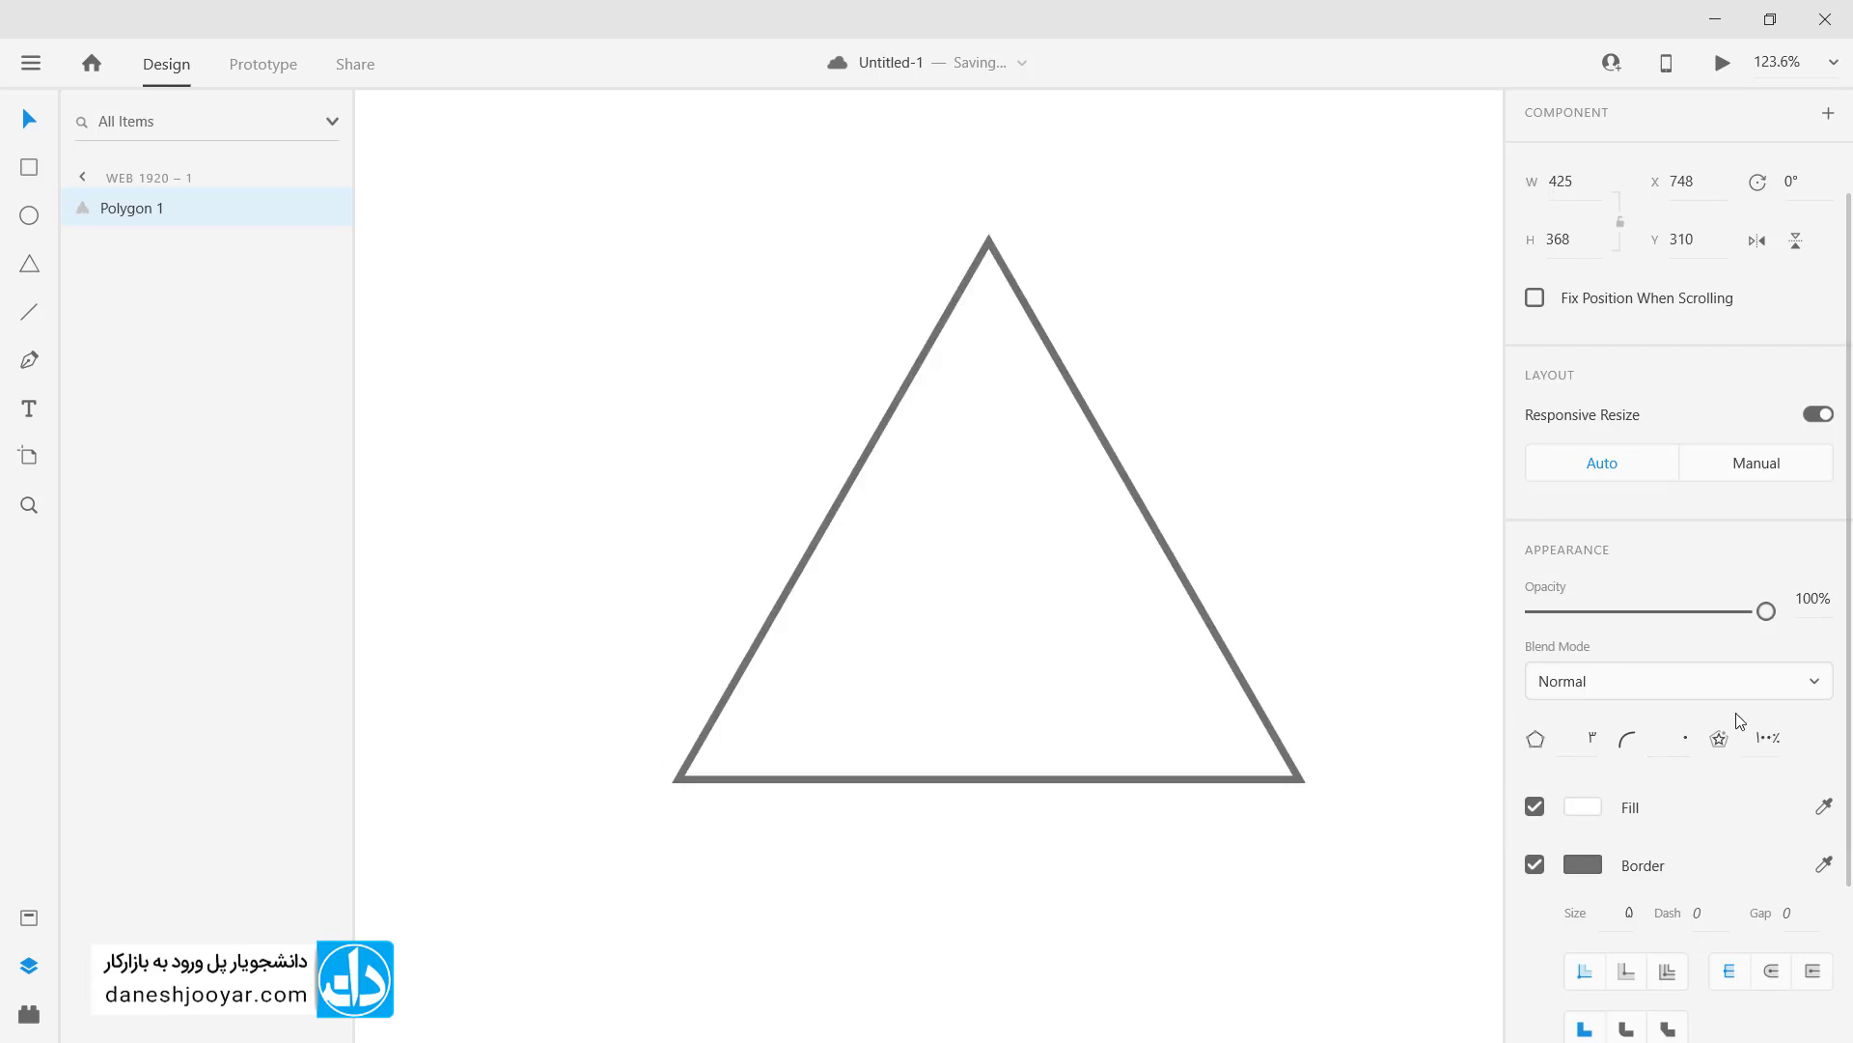
click(1589, 736)
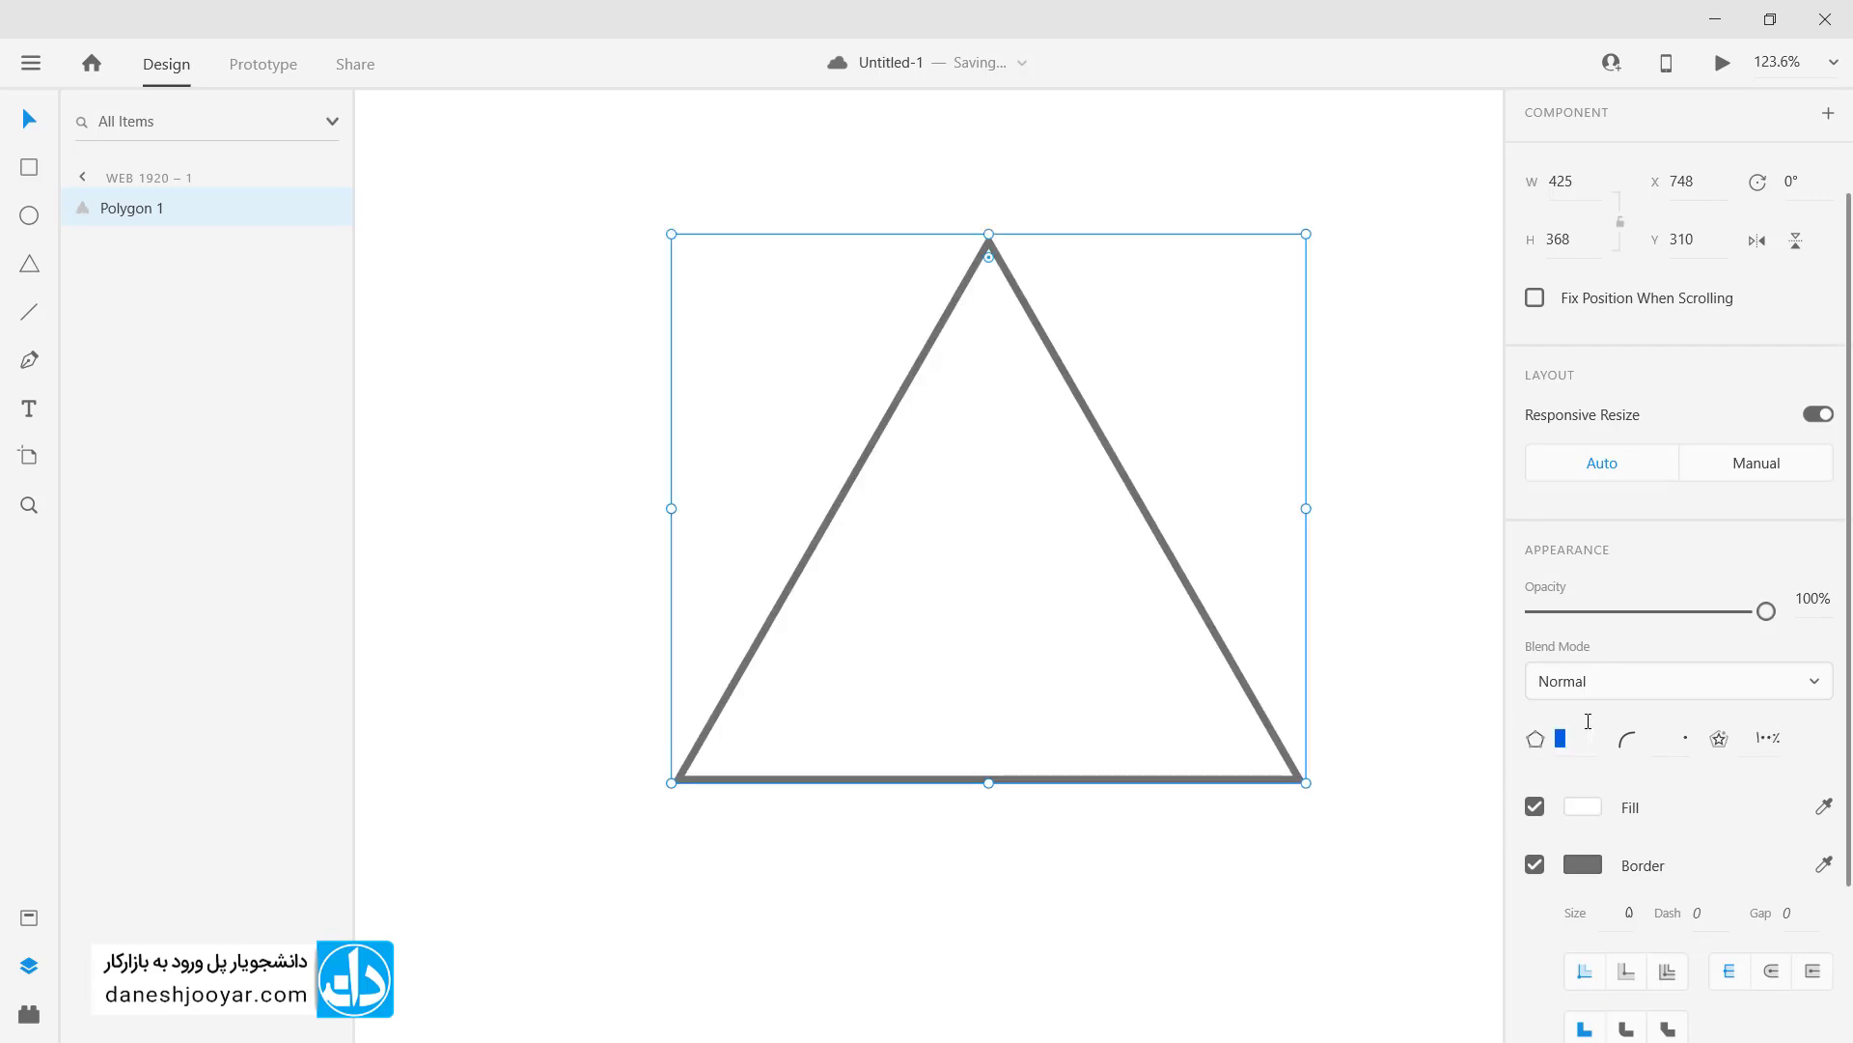
text(4)
key(Return)
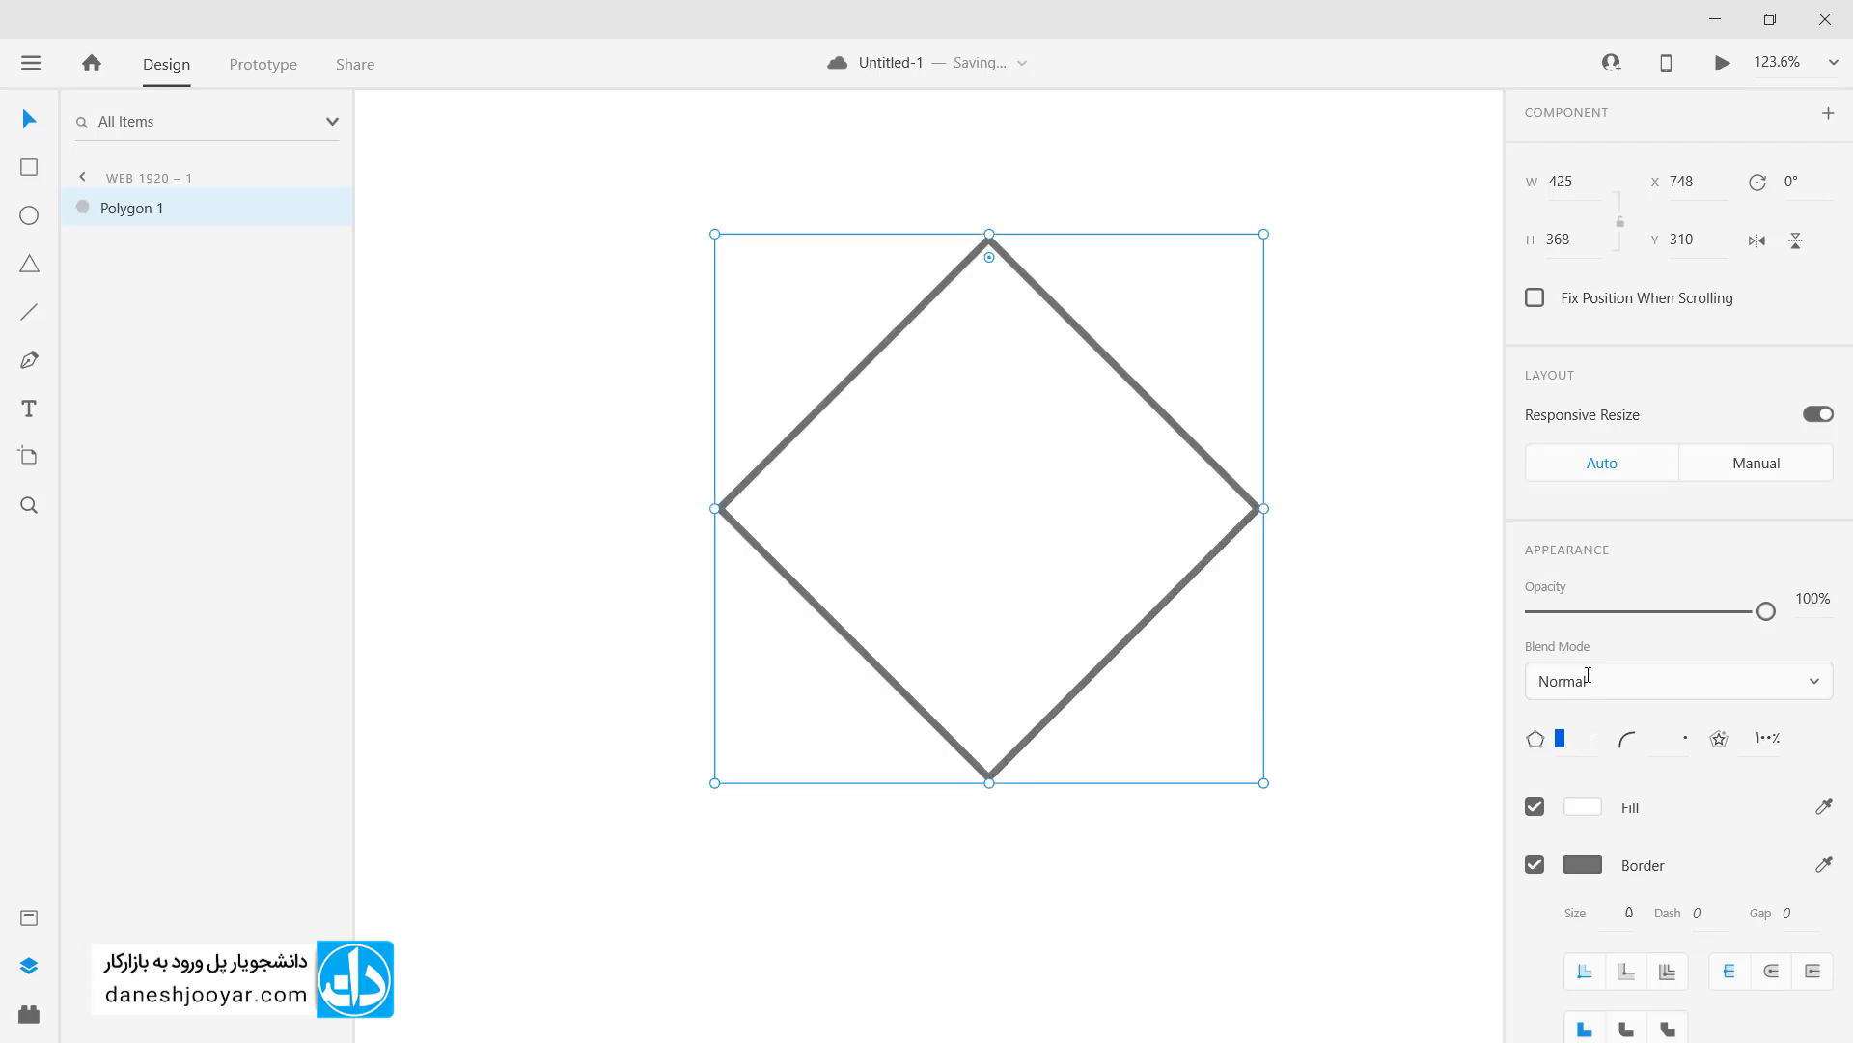
text(5)
key(Return)
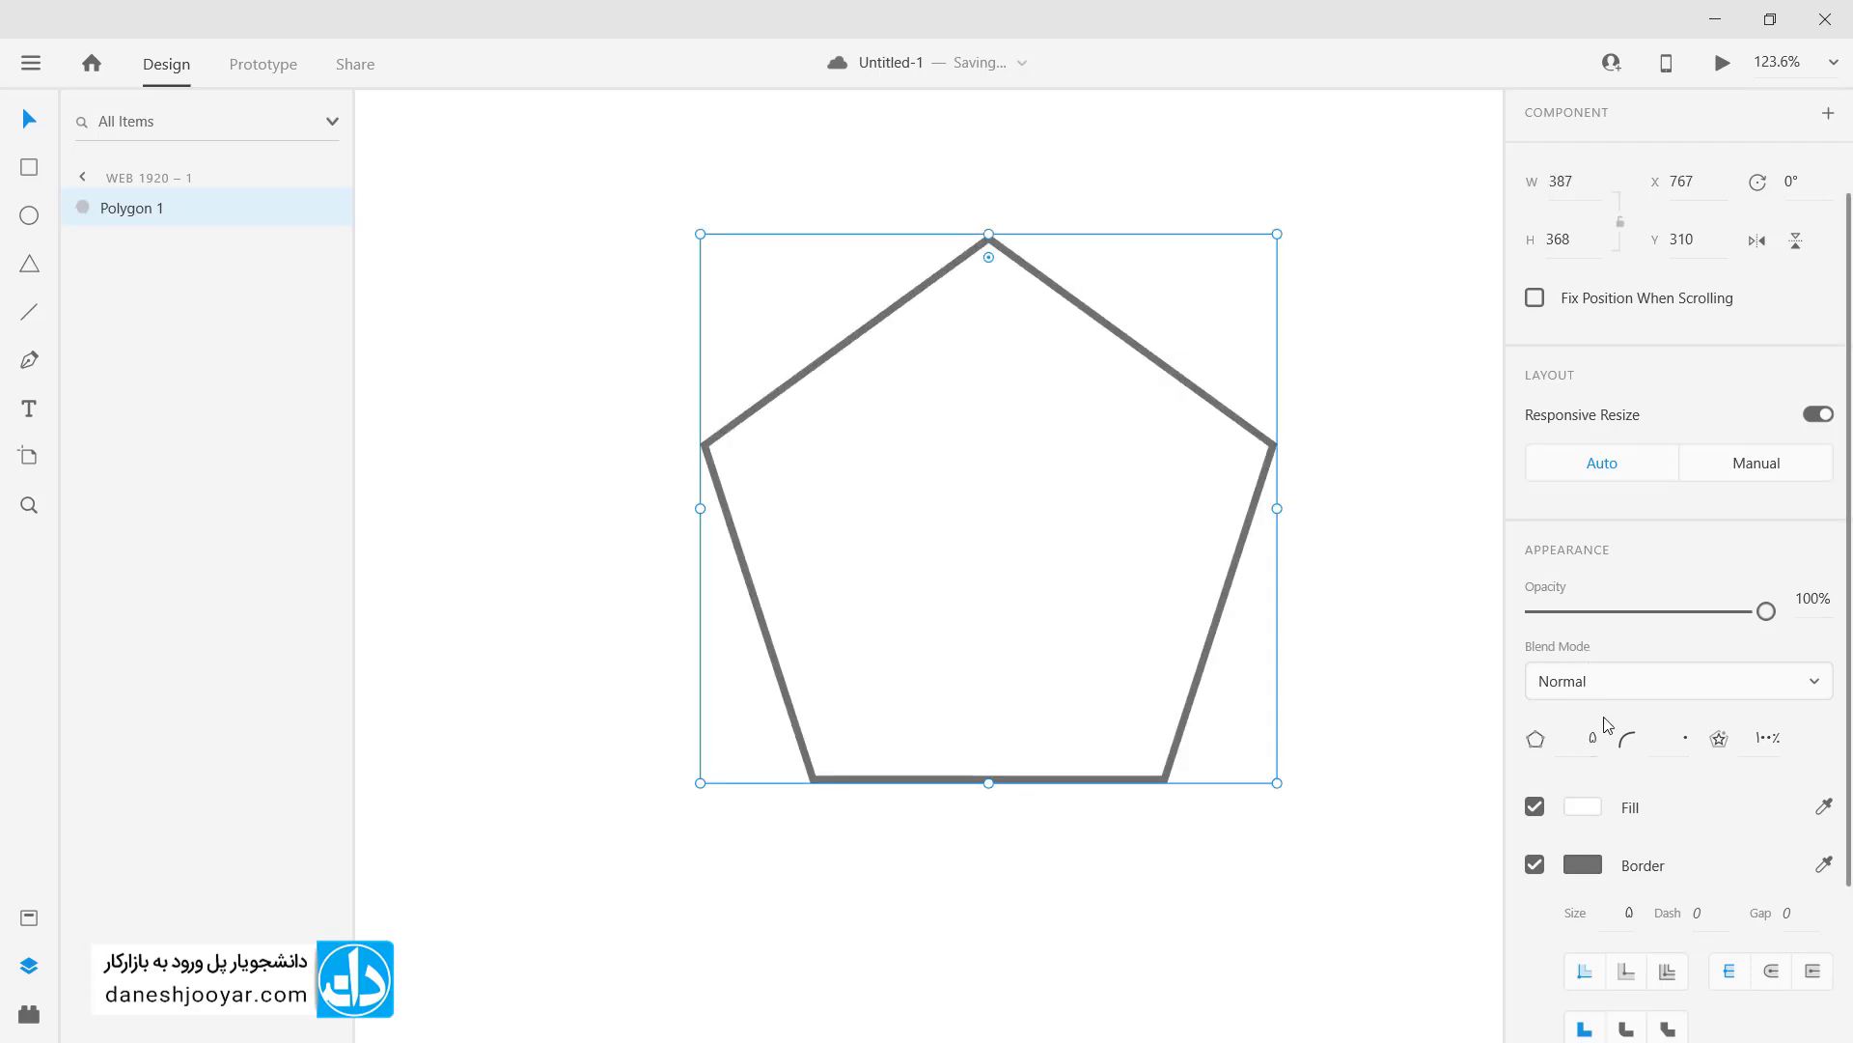
Step: Try a star ratio of 50% on the pentagon, raising it gradually from there
click(1772, 739)
text(50)
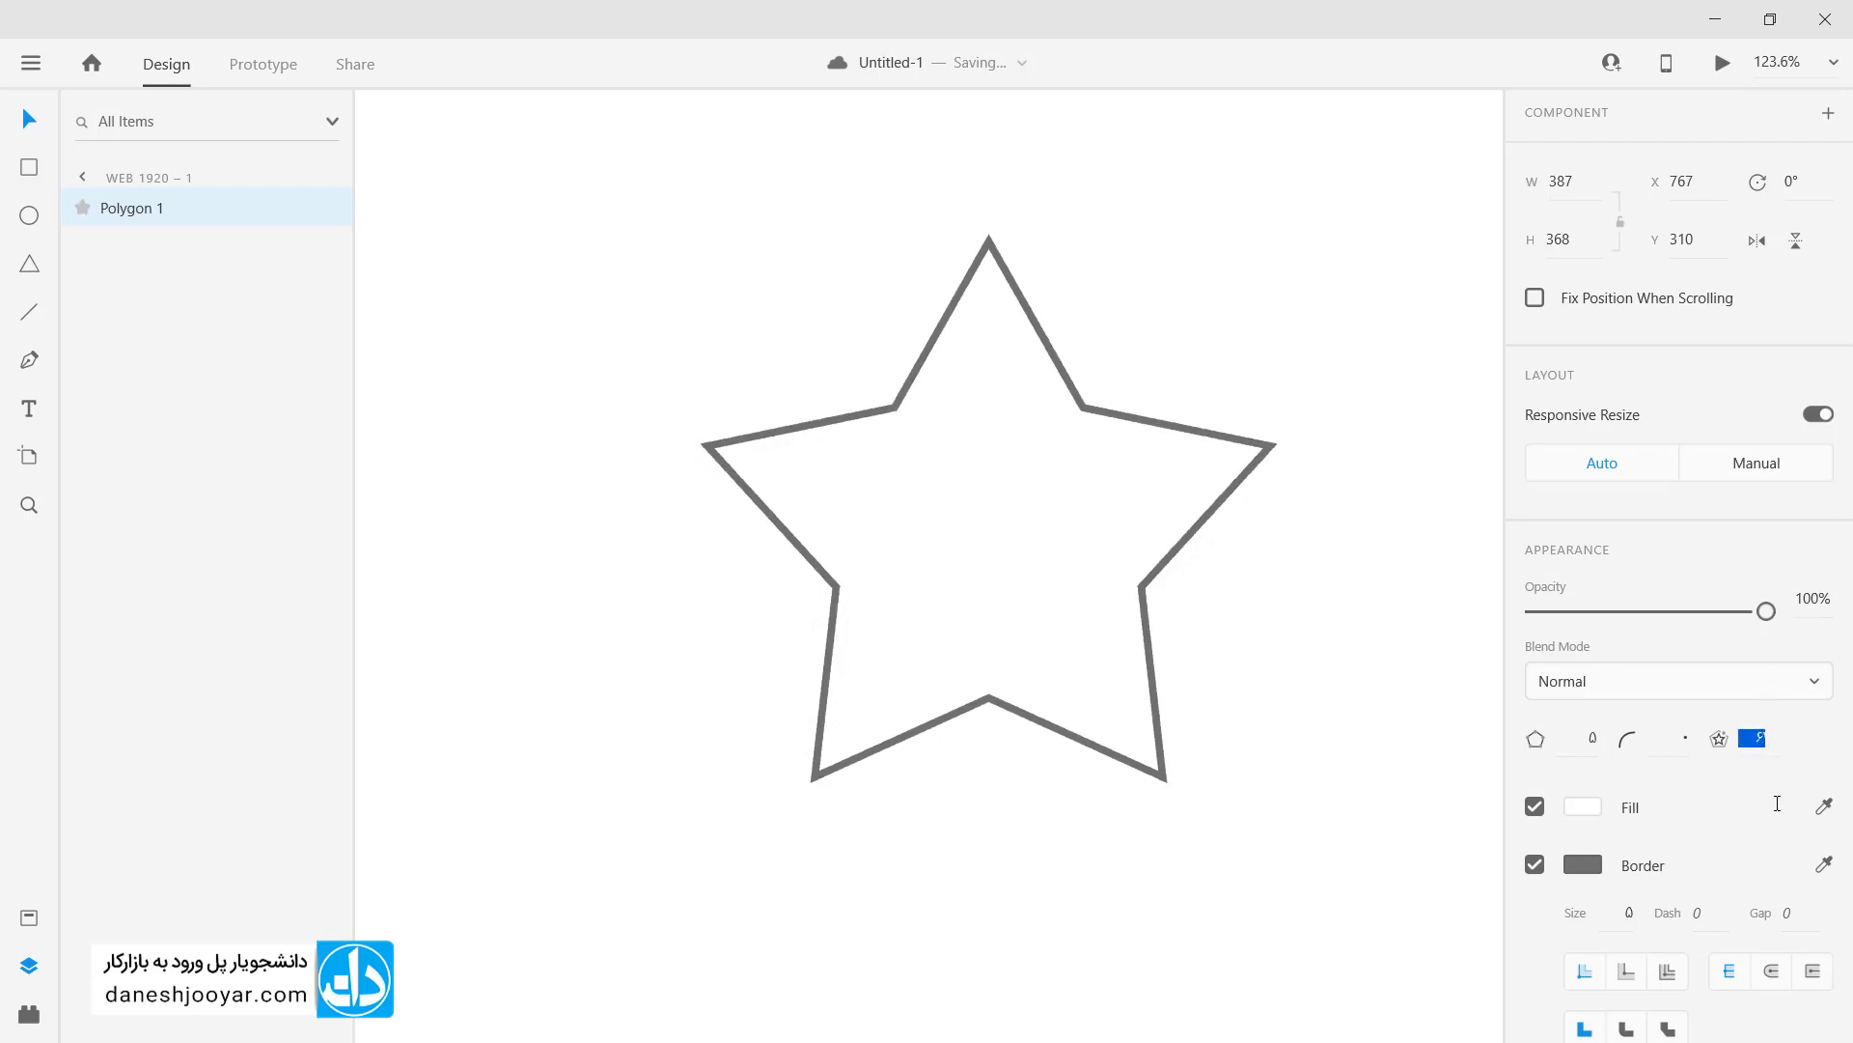
key(Up)
key(Up)
key(Up)
key(Up)
key(Up)
key(Up)
key(Up)
key(Up)
key(Up)
key(Up)
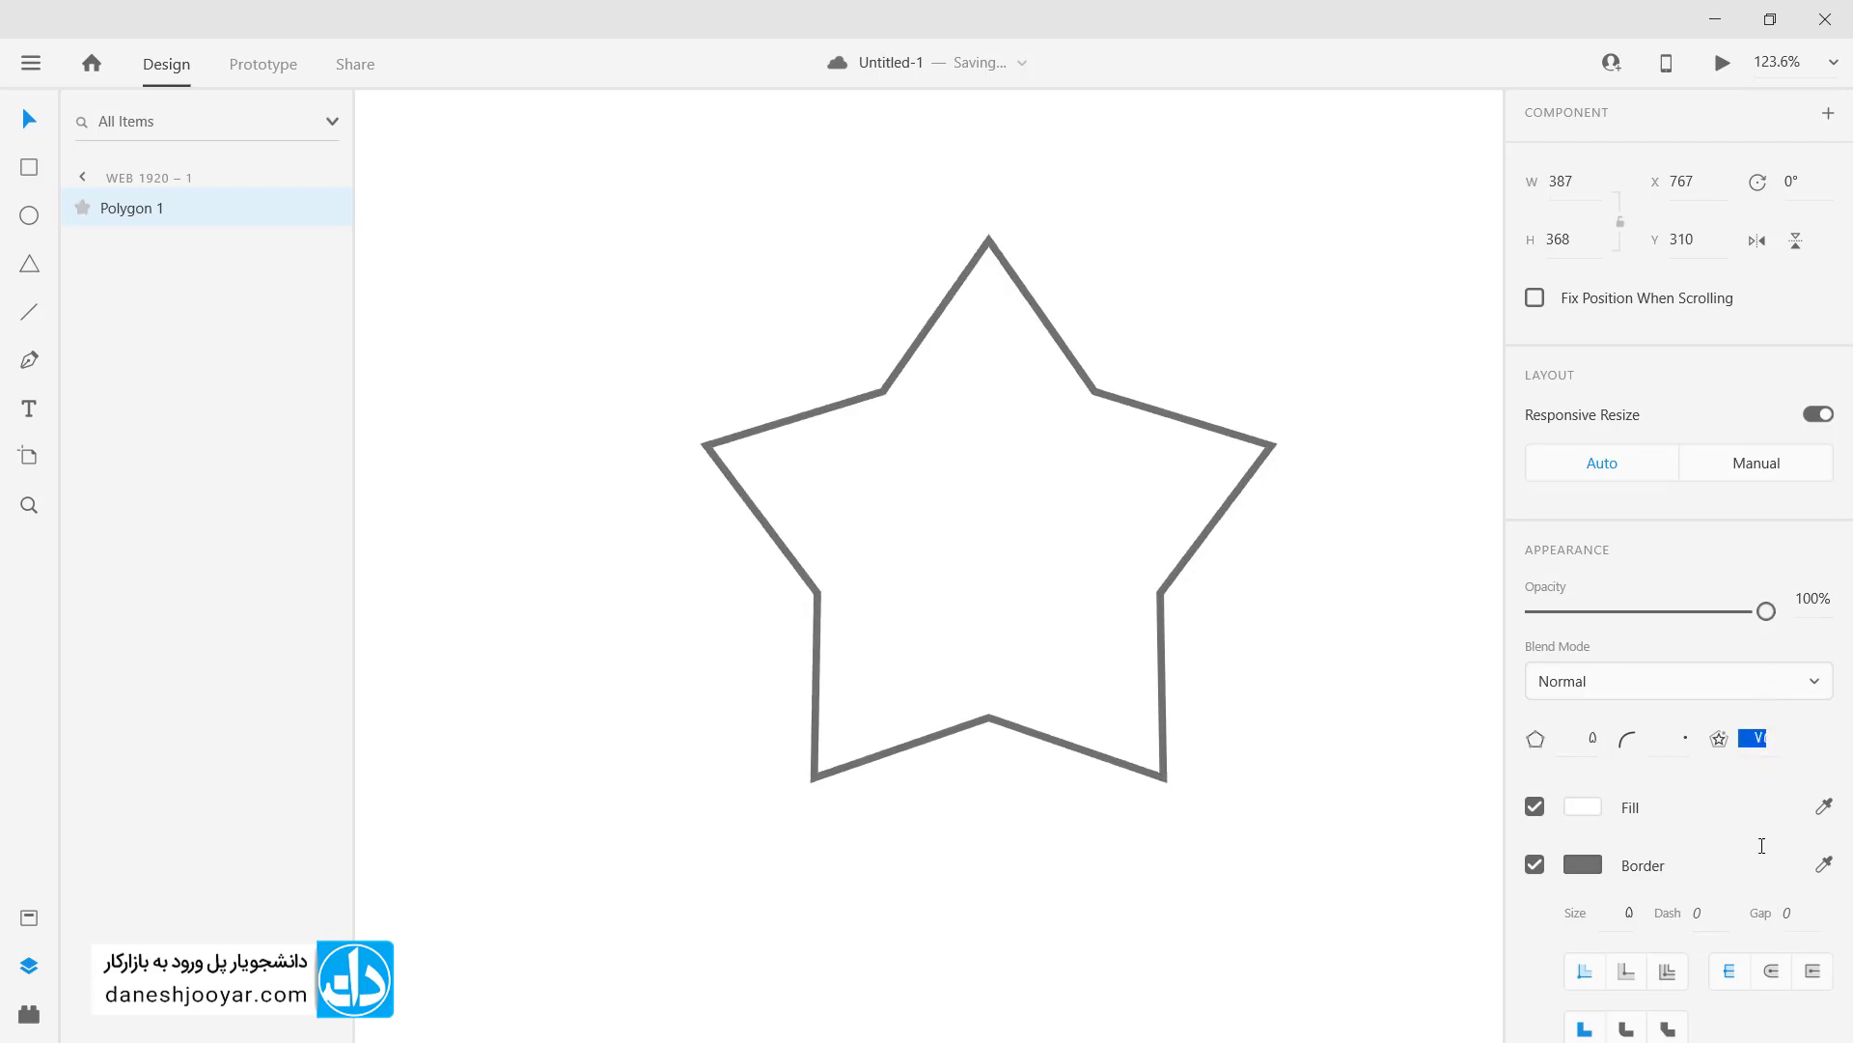
Step: Lower the star ratio gradually to make the star's points sharper
key(Down)
key(Down)
key(Down)
key(Down)
key(Down)
key(Down)
key(Down)
key(Down)
key(Down)
key(Down)
key(Down)
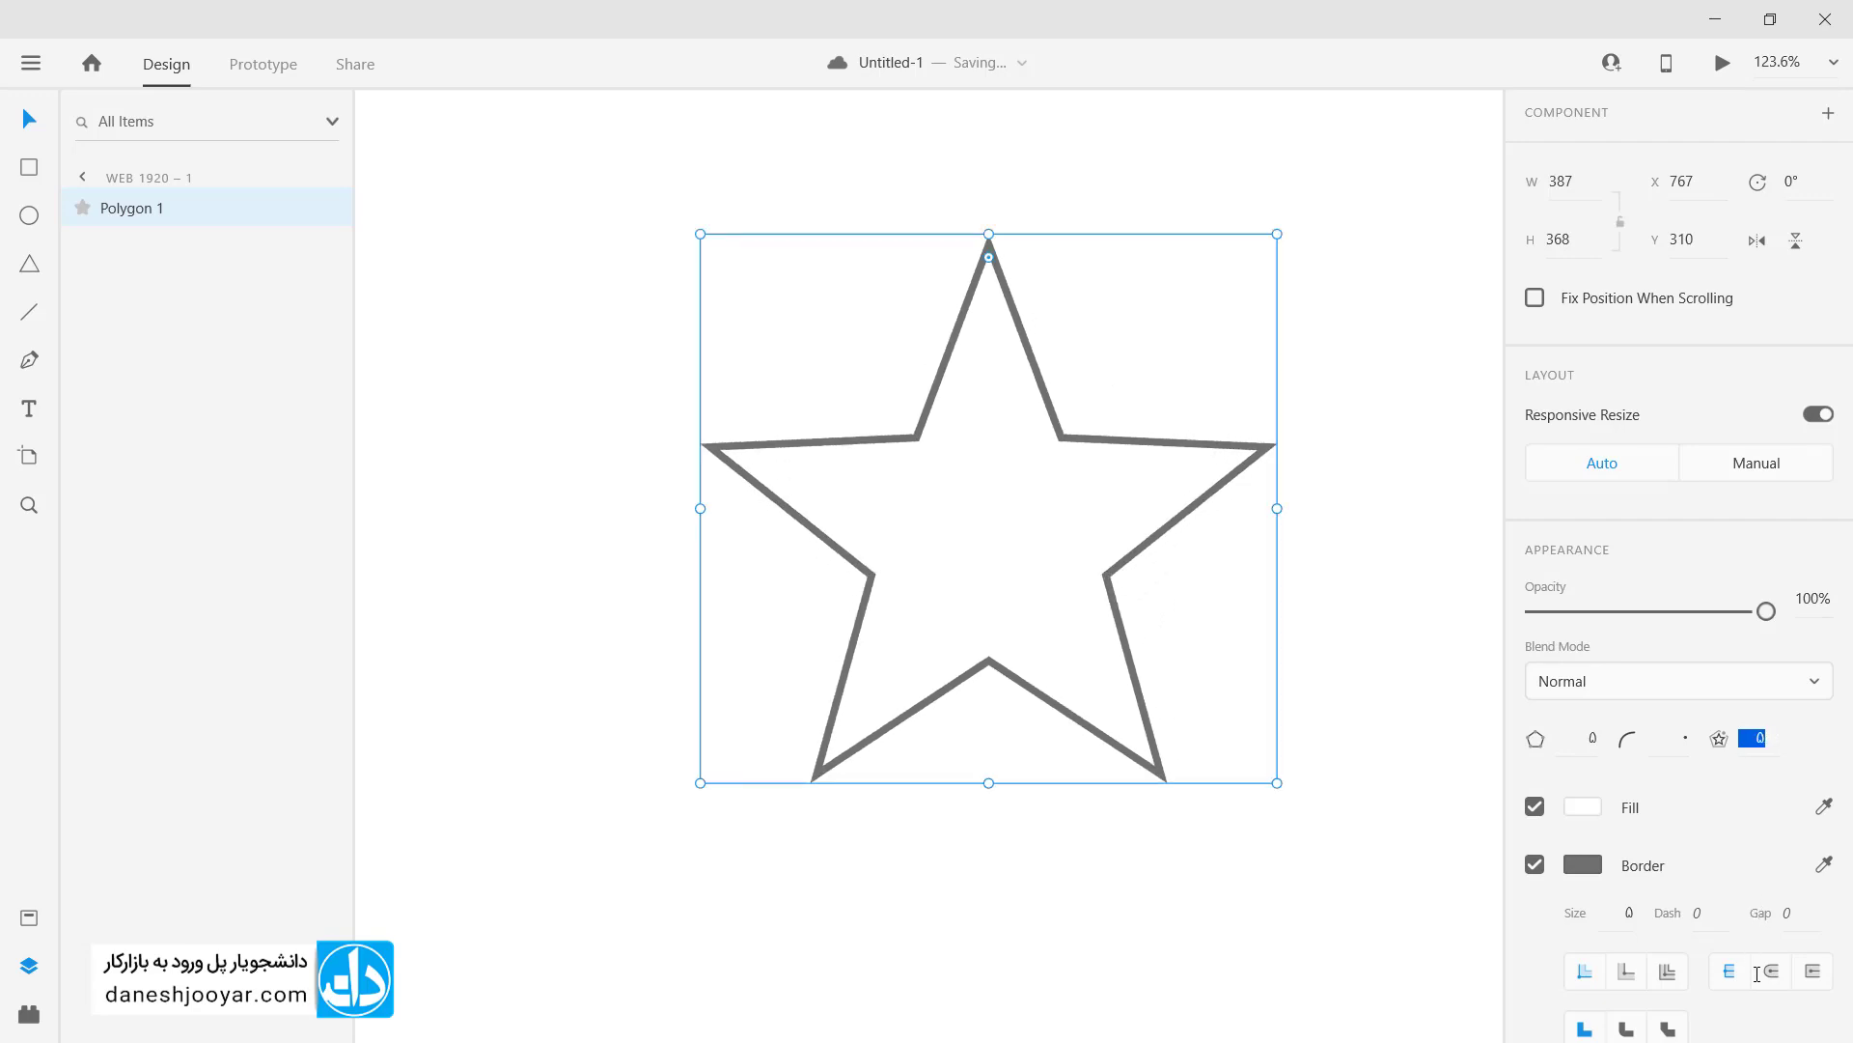
Step: Return the star ratio to 100% and set the shape's corner count to 3
key(shift+Up)
key(shift+Up)
key(shift+Up)
key(shift+Up)
key(shift+Up)
key(shift+Up)
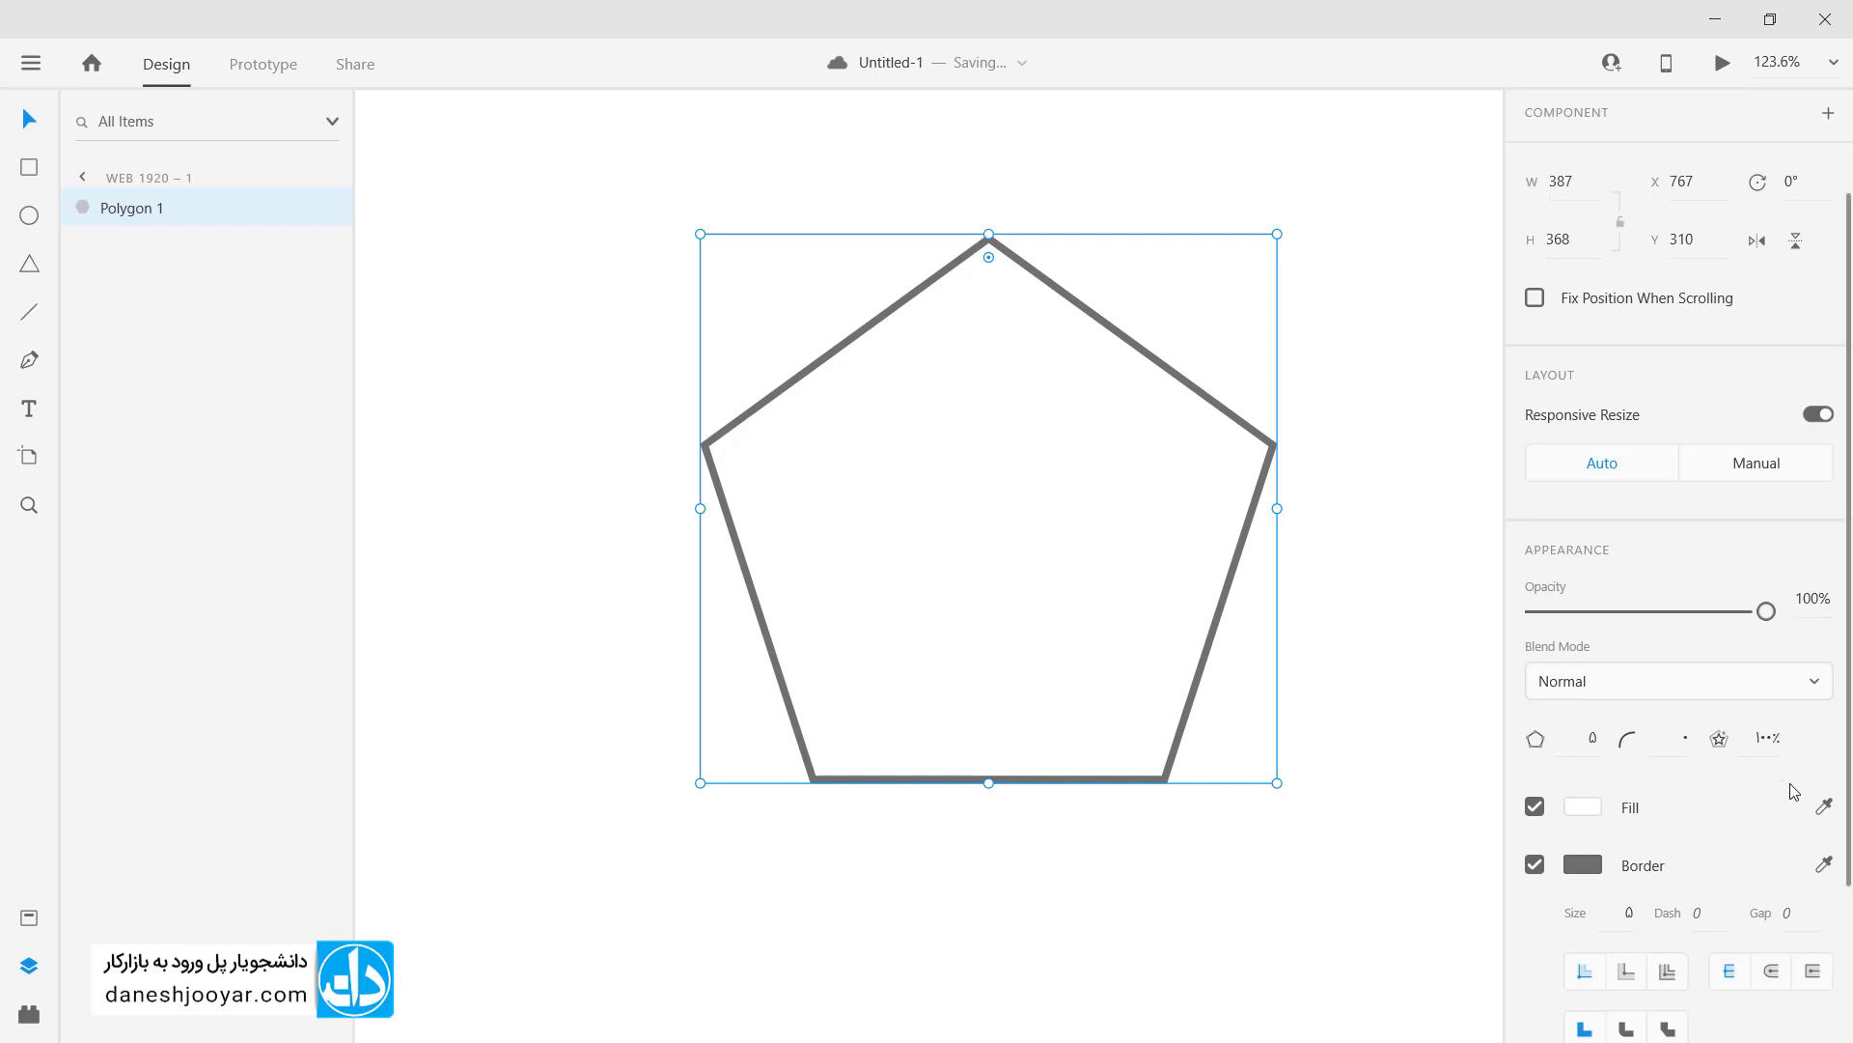
click(1586, 740)
text(3)
key(Return)
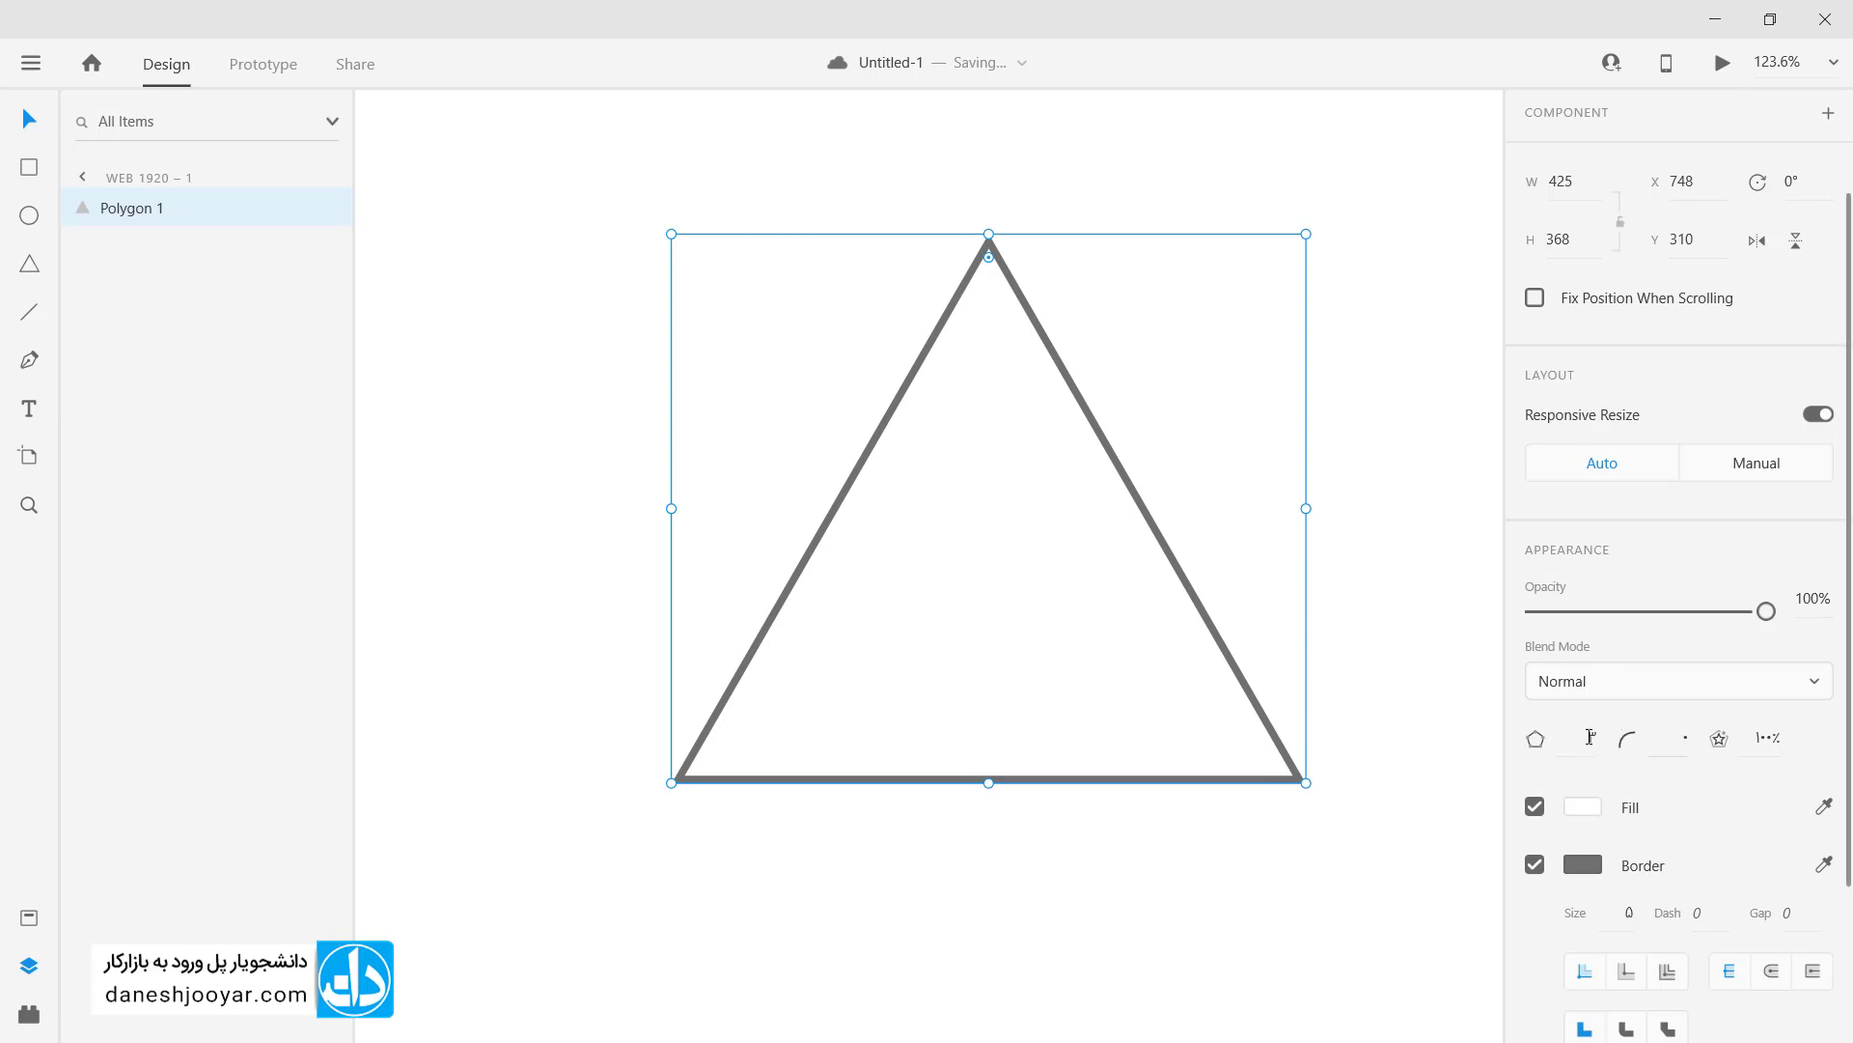
Step: Round the triangle's corners with a corner radius of 37, increasing it to 40
scroll(981, 301, up, 3)
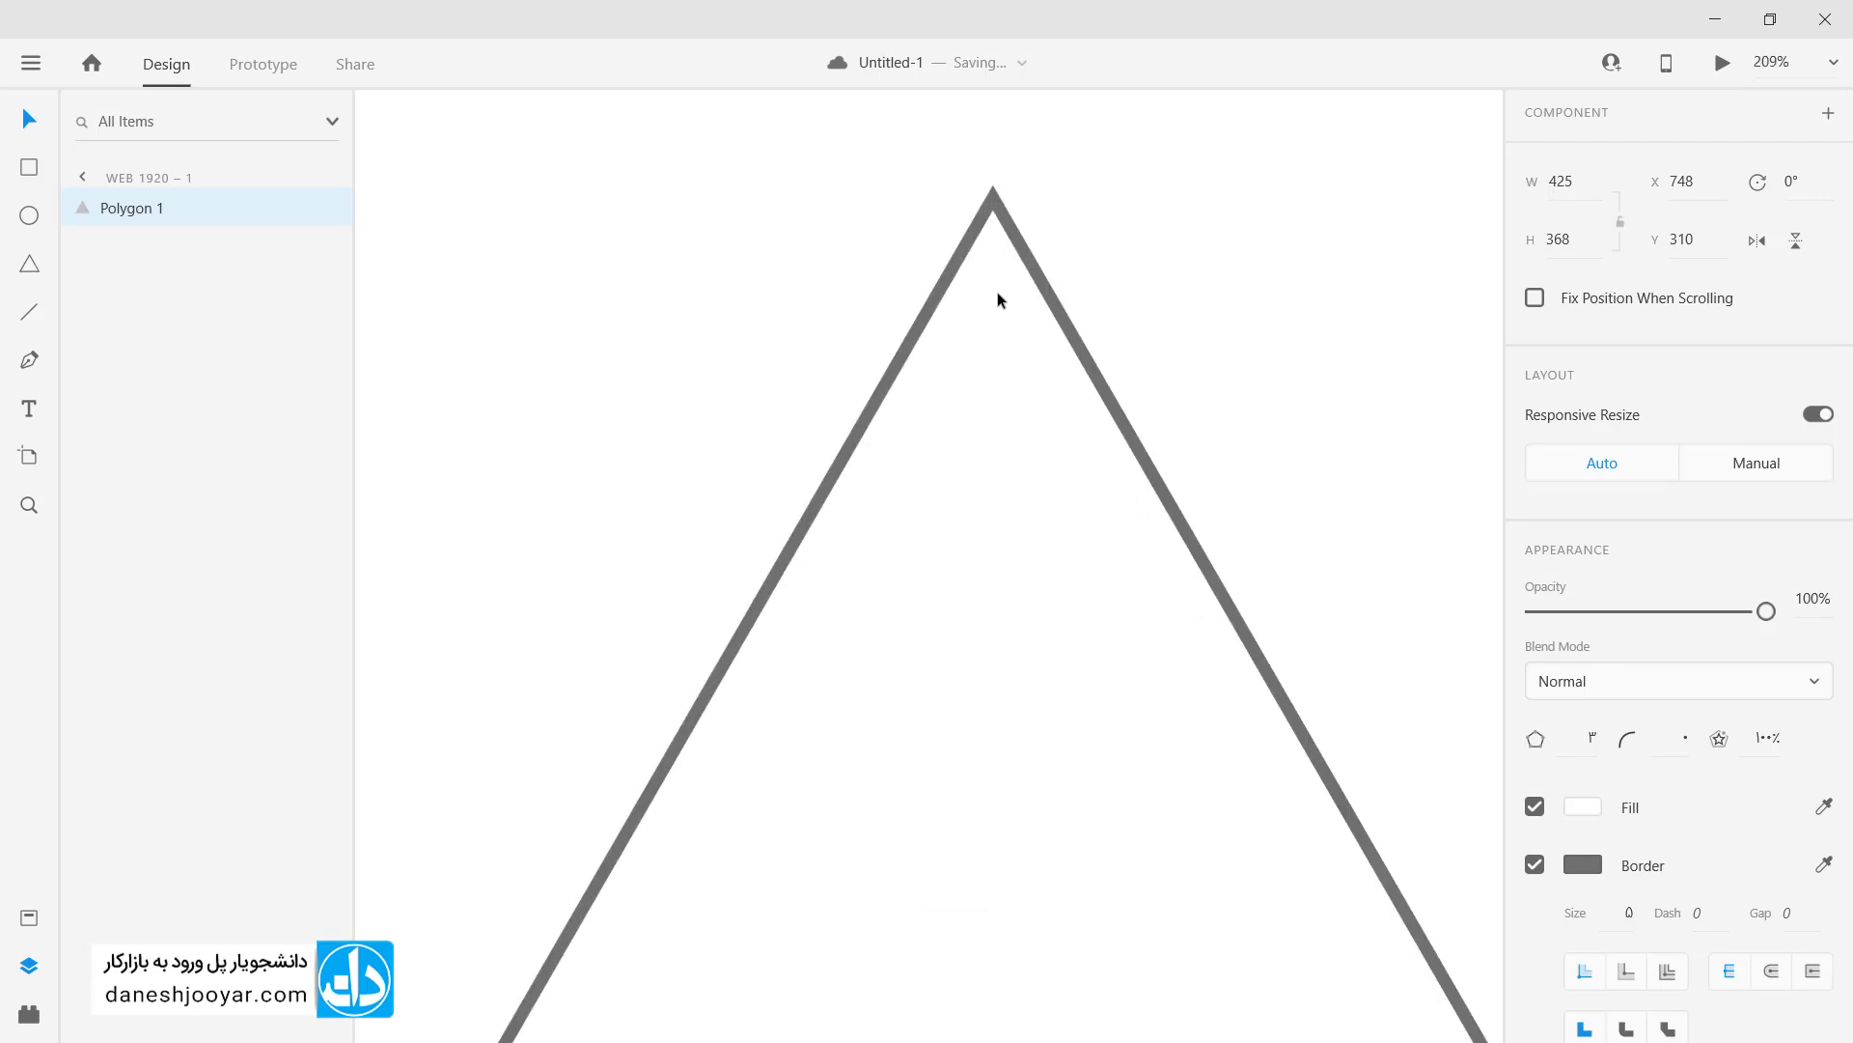
drag(993, 367, 929, 410)
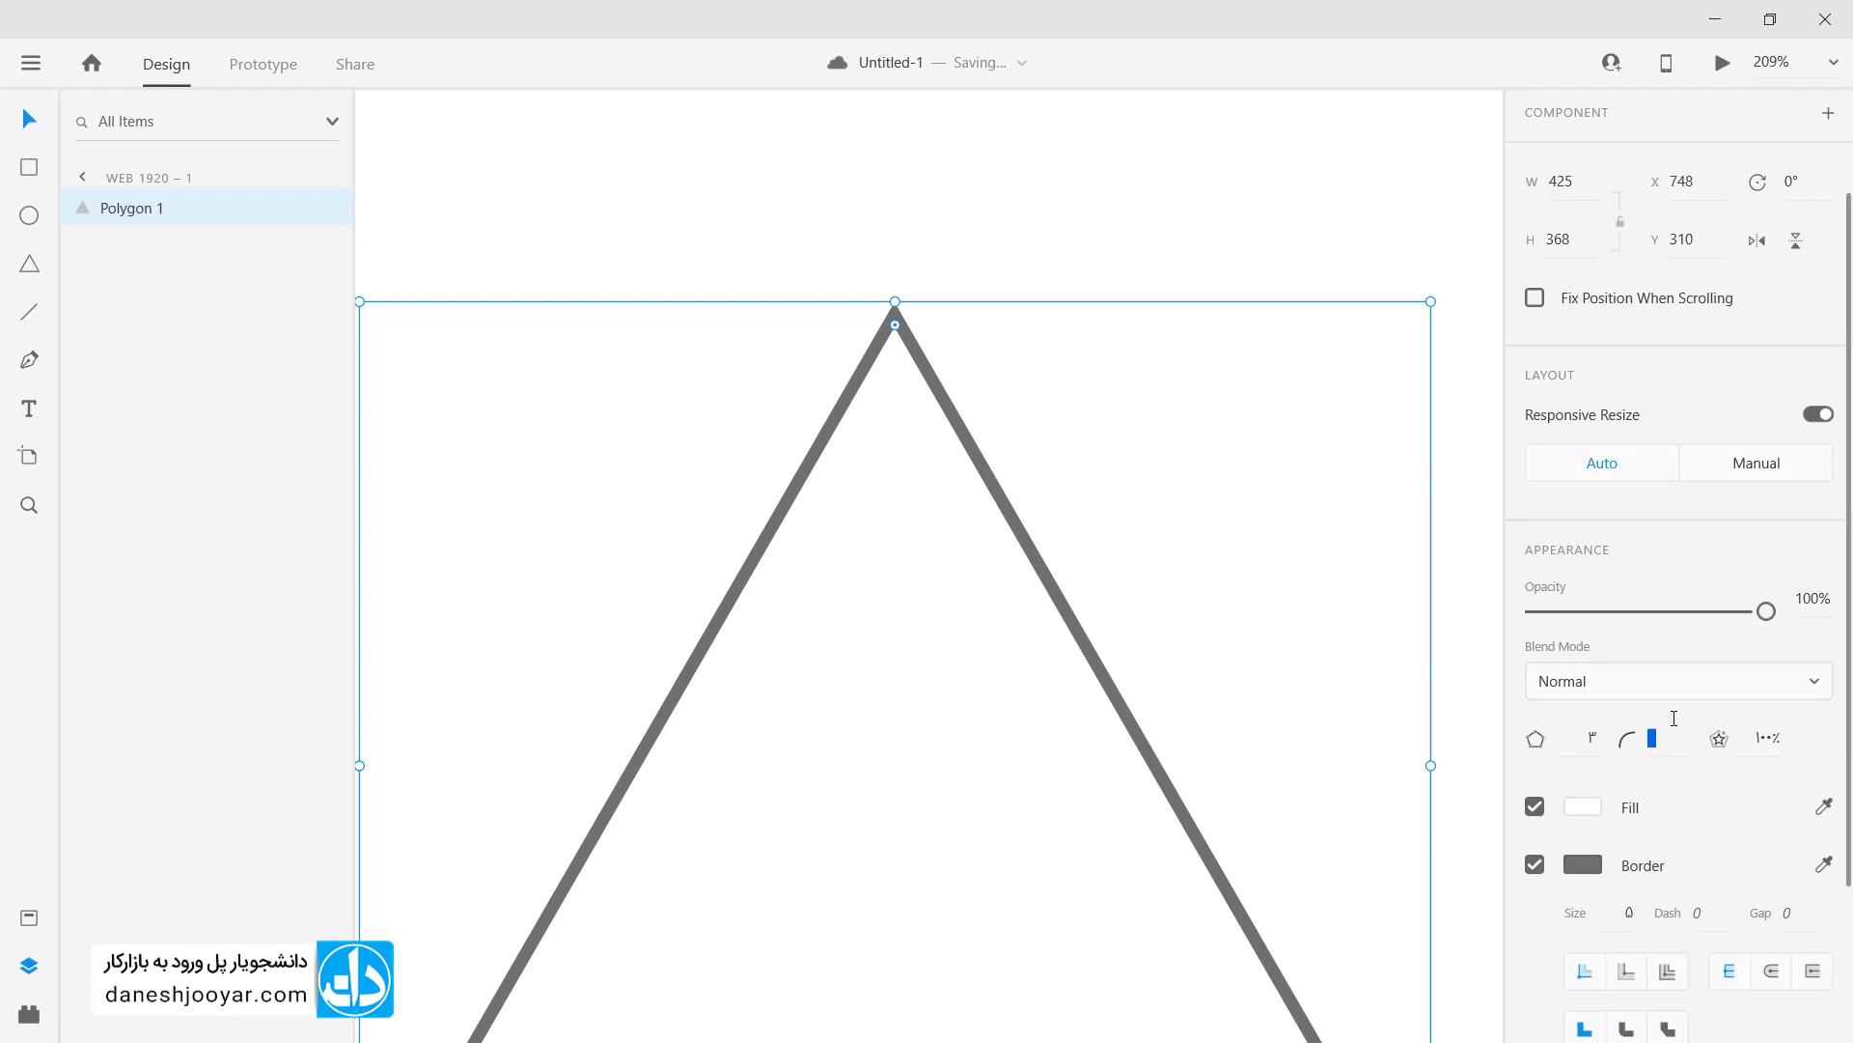
drag(1668, 729, 1684, 478)
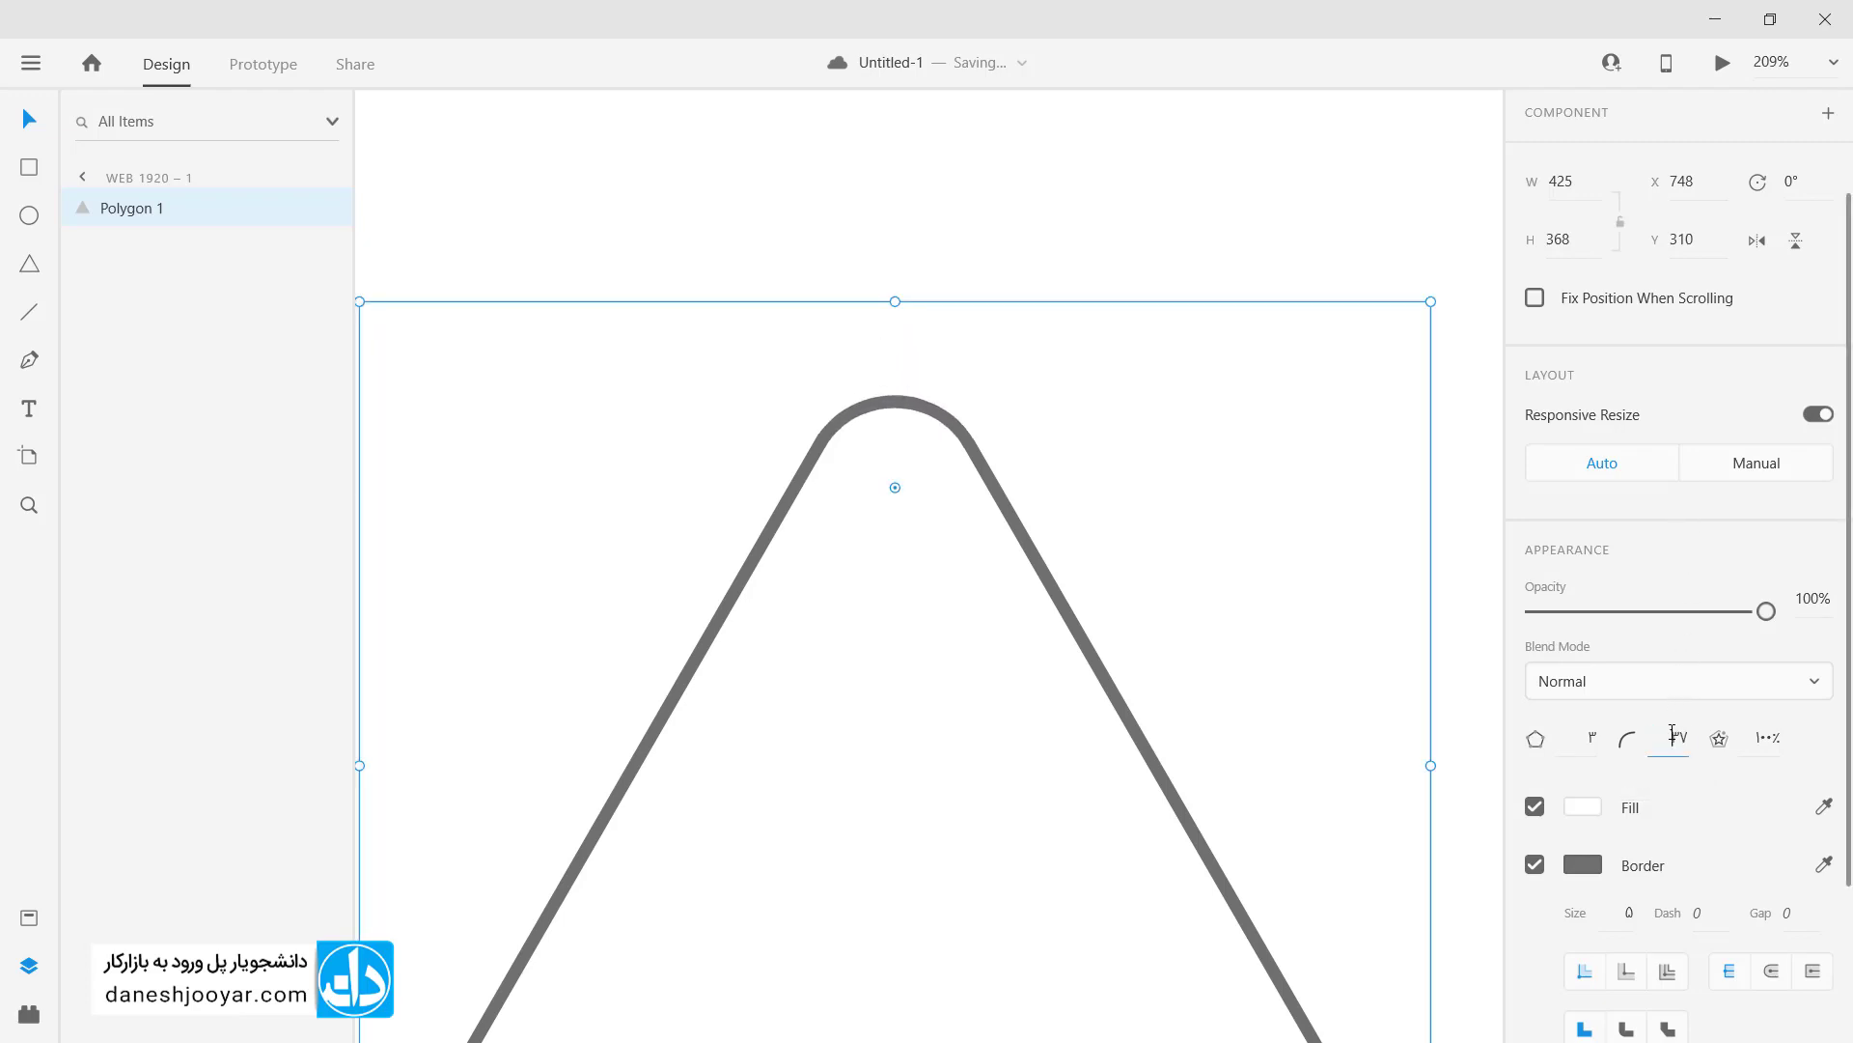
click(1670, 731)
text(40)
key(Return)
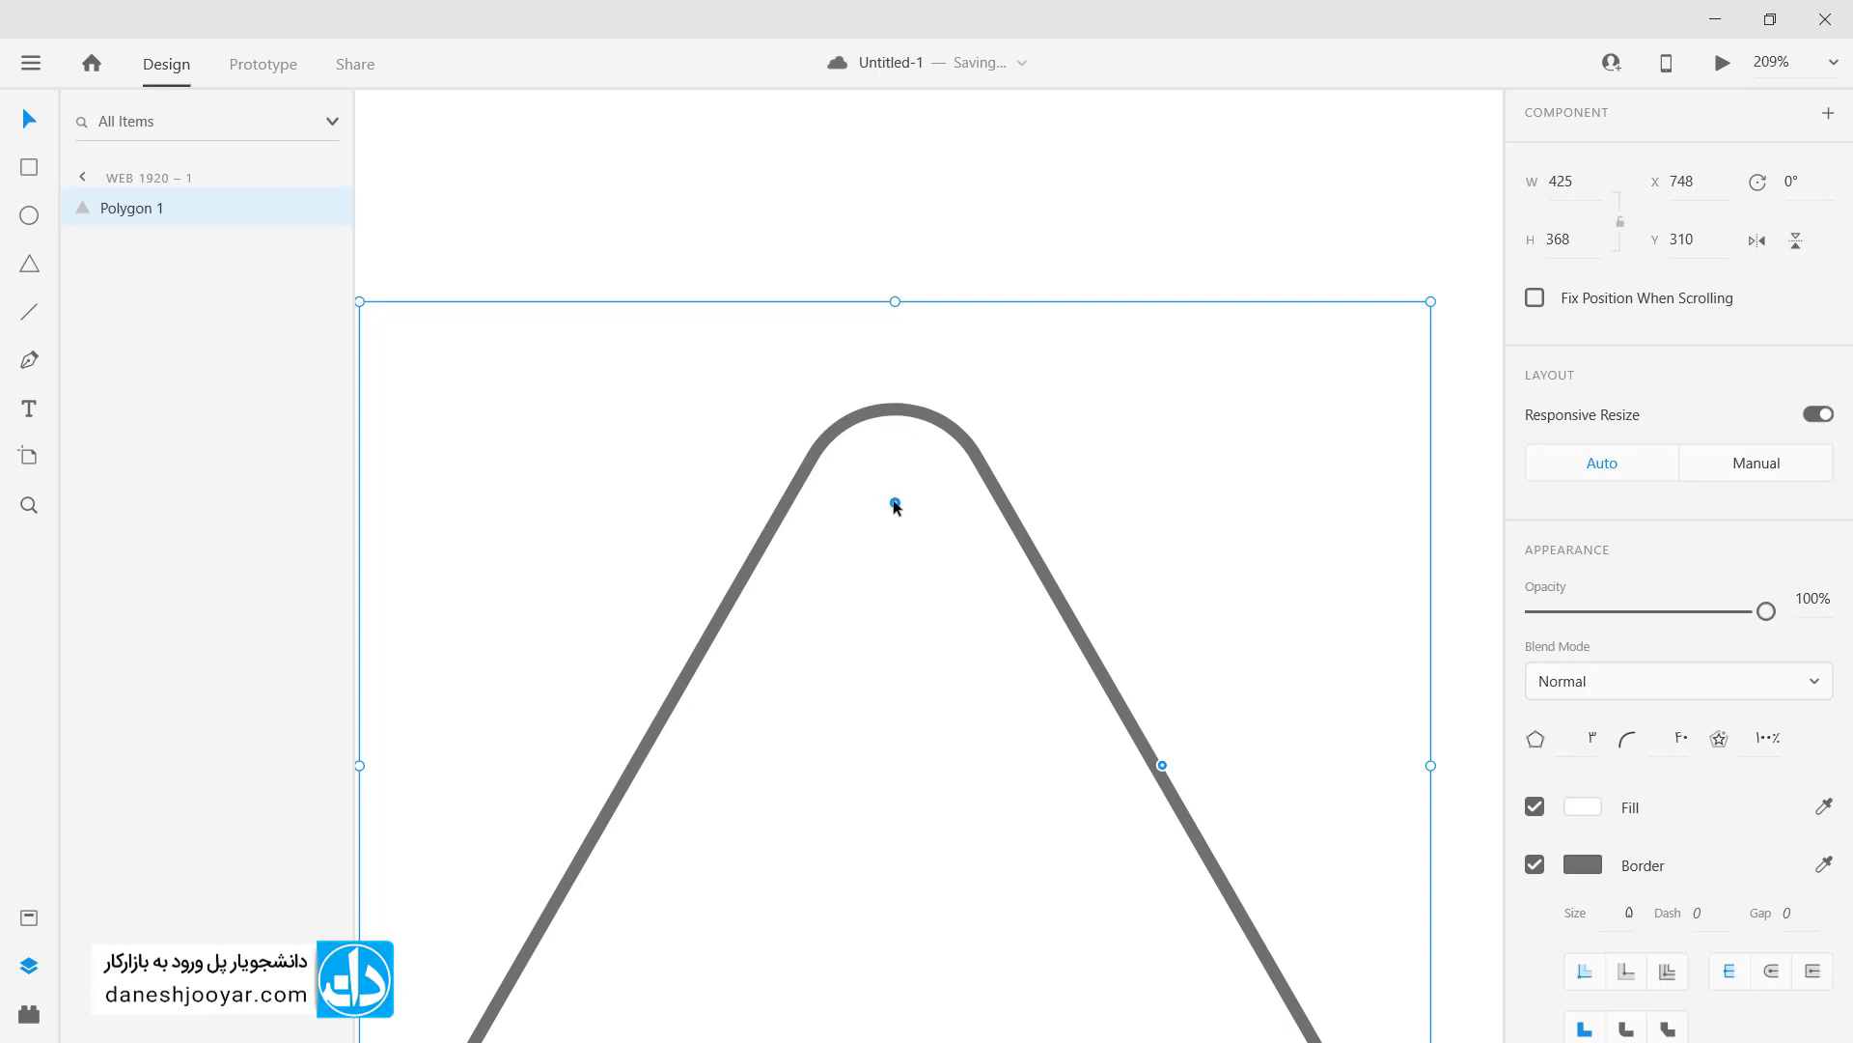
Step: Reset the triangle's corner radius to 0 and dismiss the antivirus notification
drag(885, 500, 889, 253)
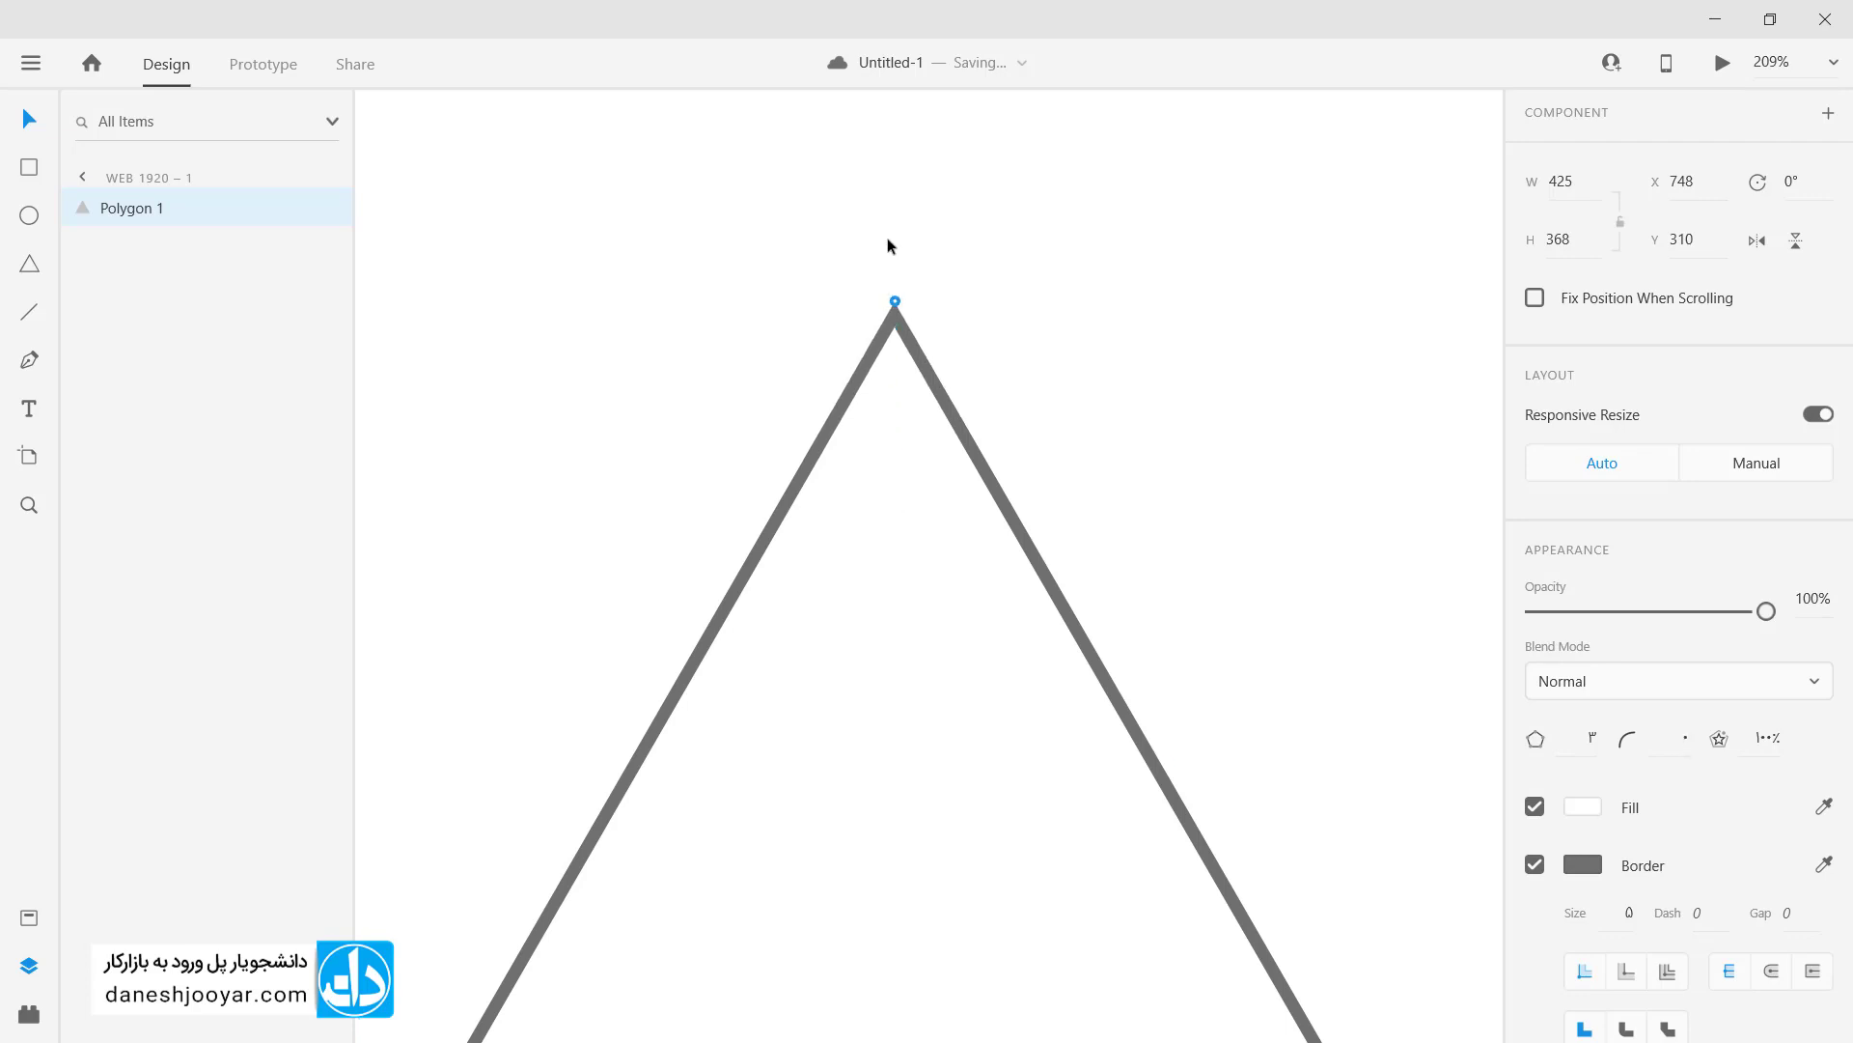
key(ctrl+0)
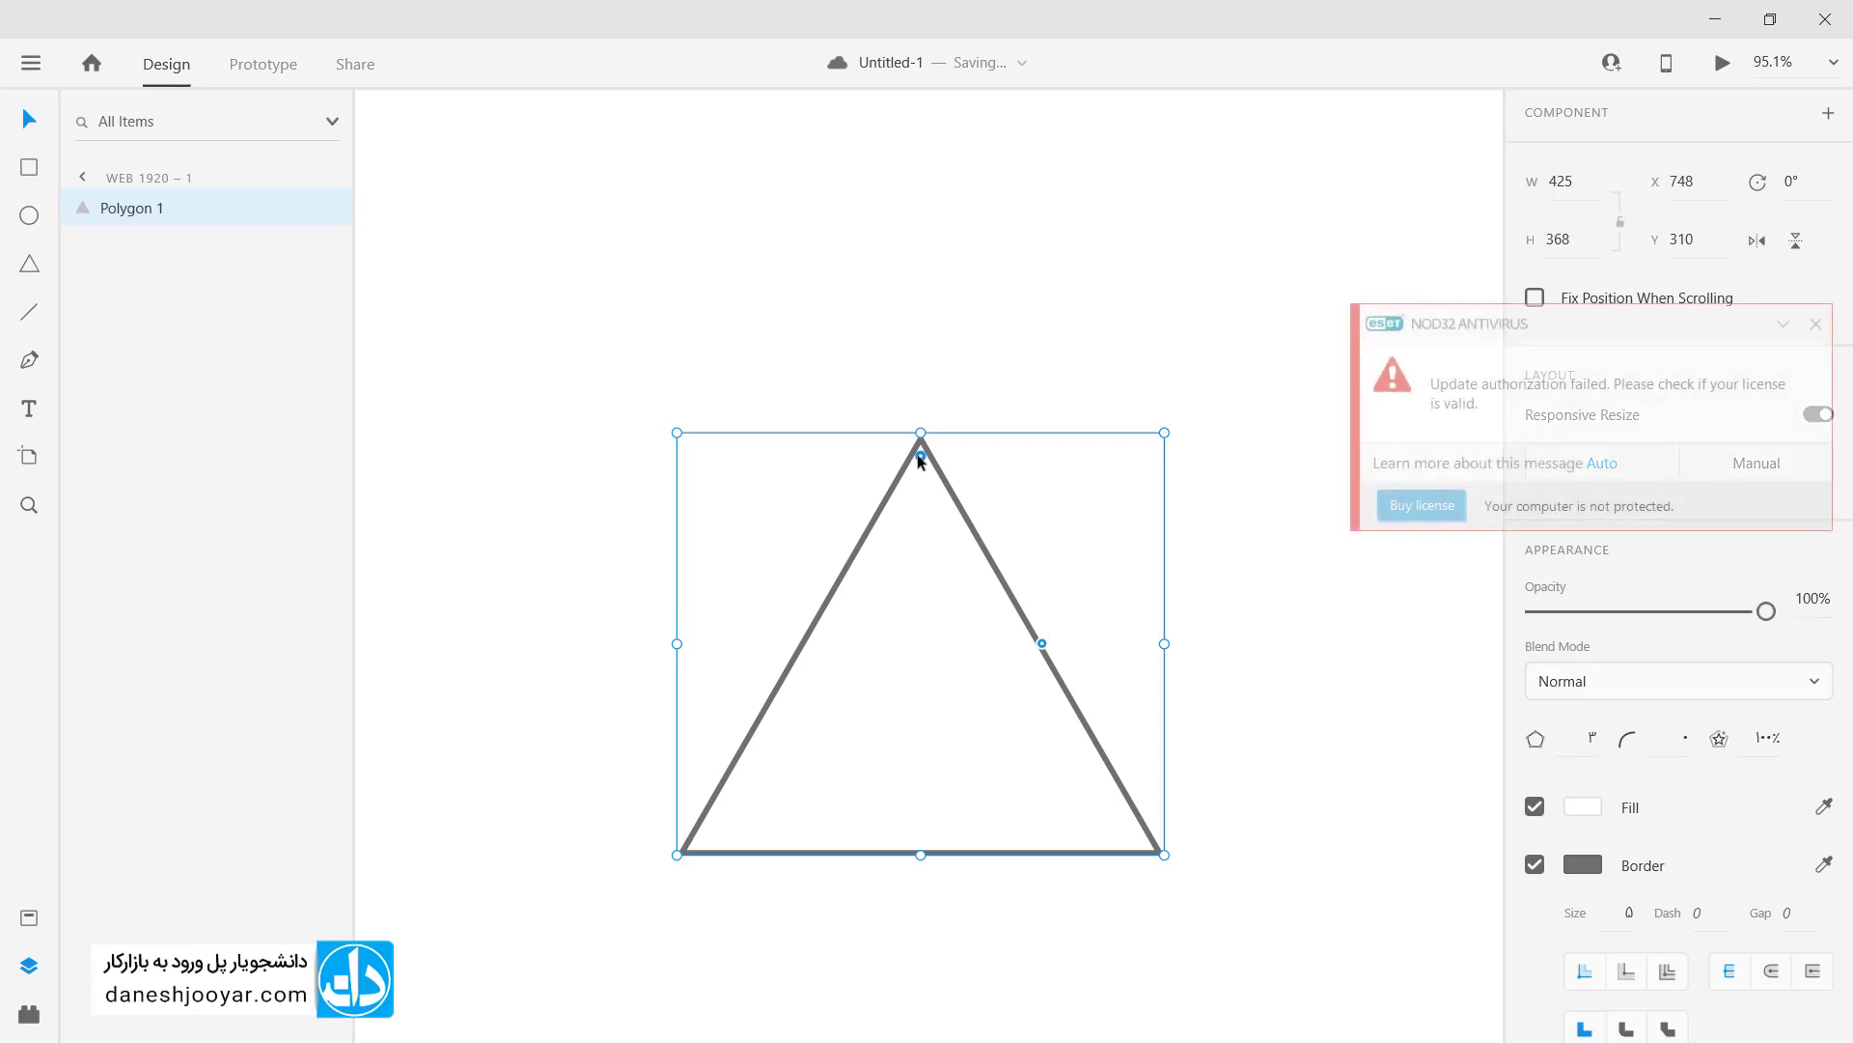
click(1815, 323)
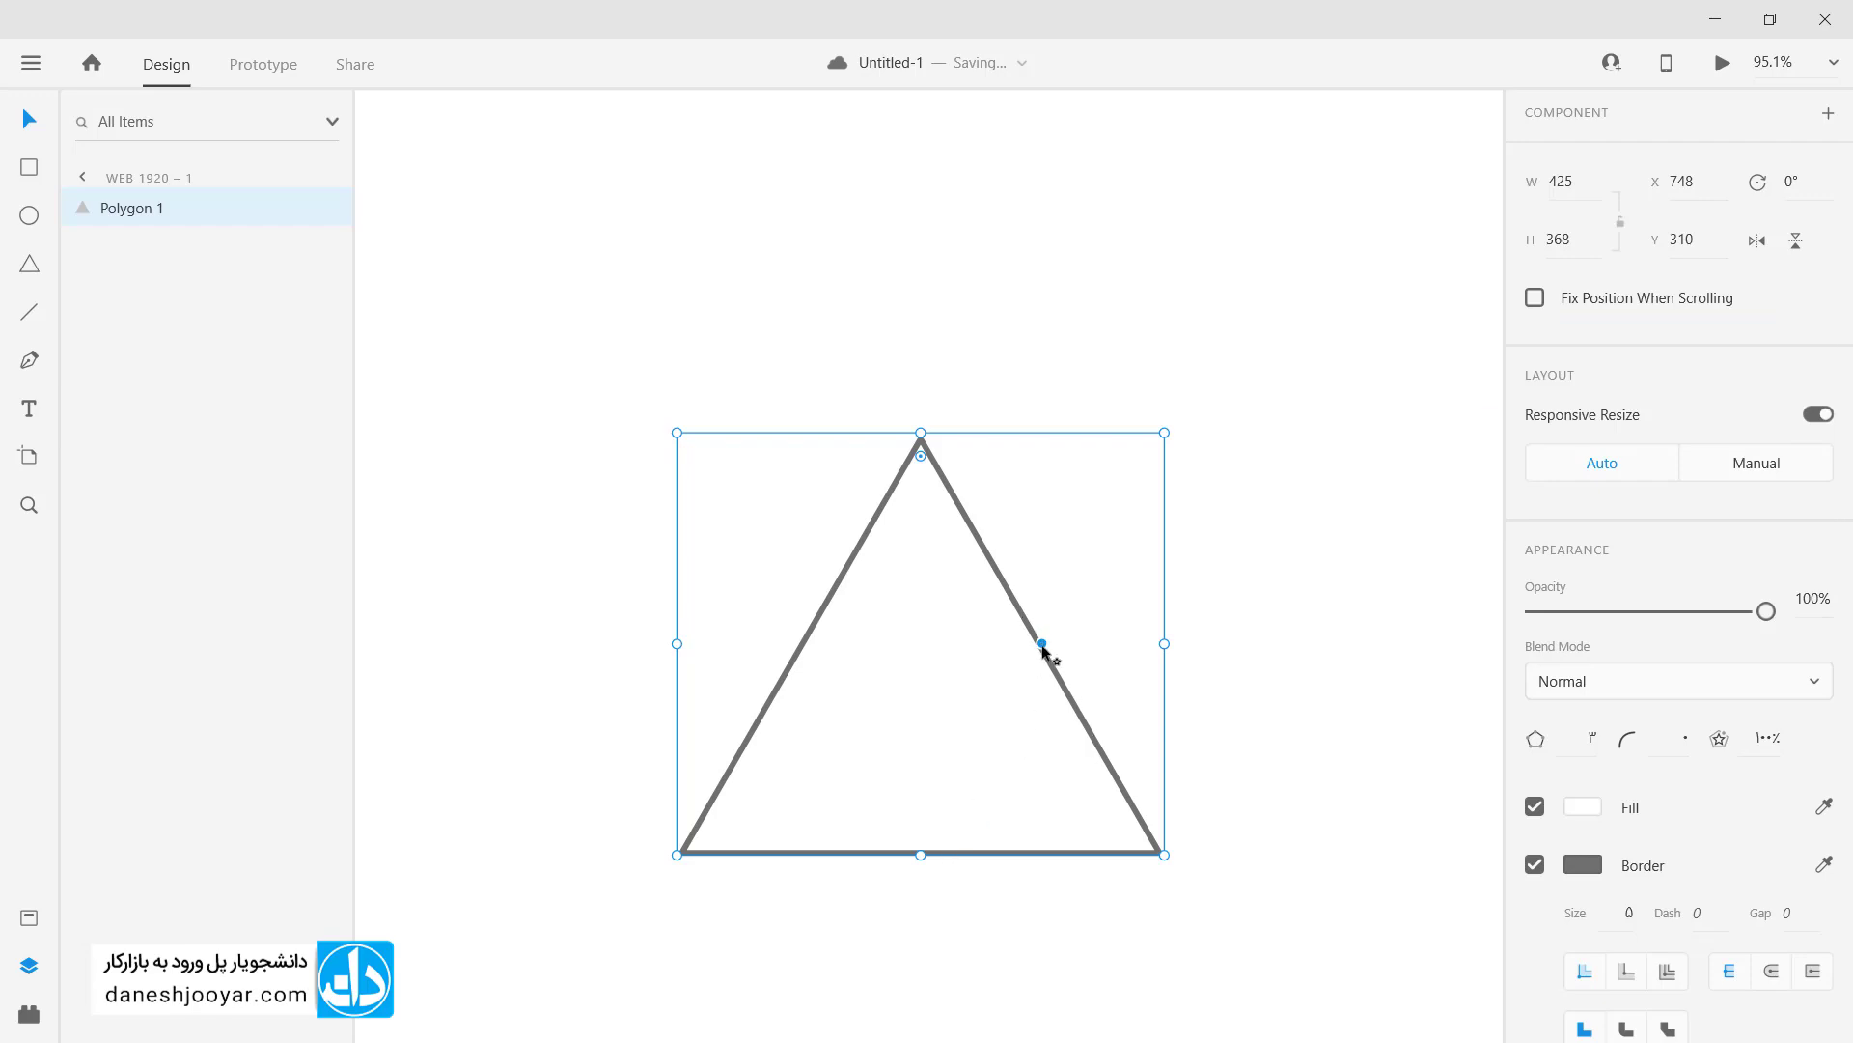
Step: Try pulling the triangle's star ratio handle inward on the canvas and return it to 100%
scroll(1045, 653, up, 1)
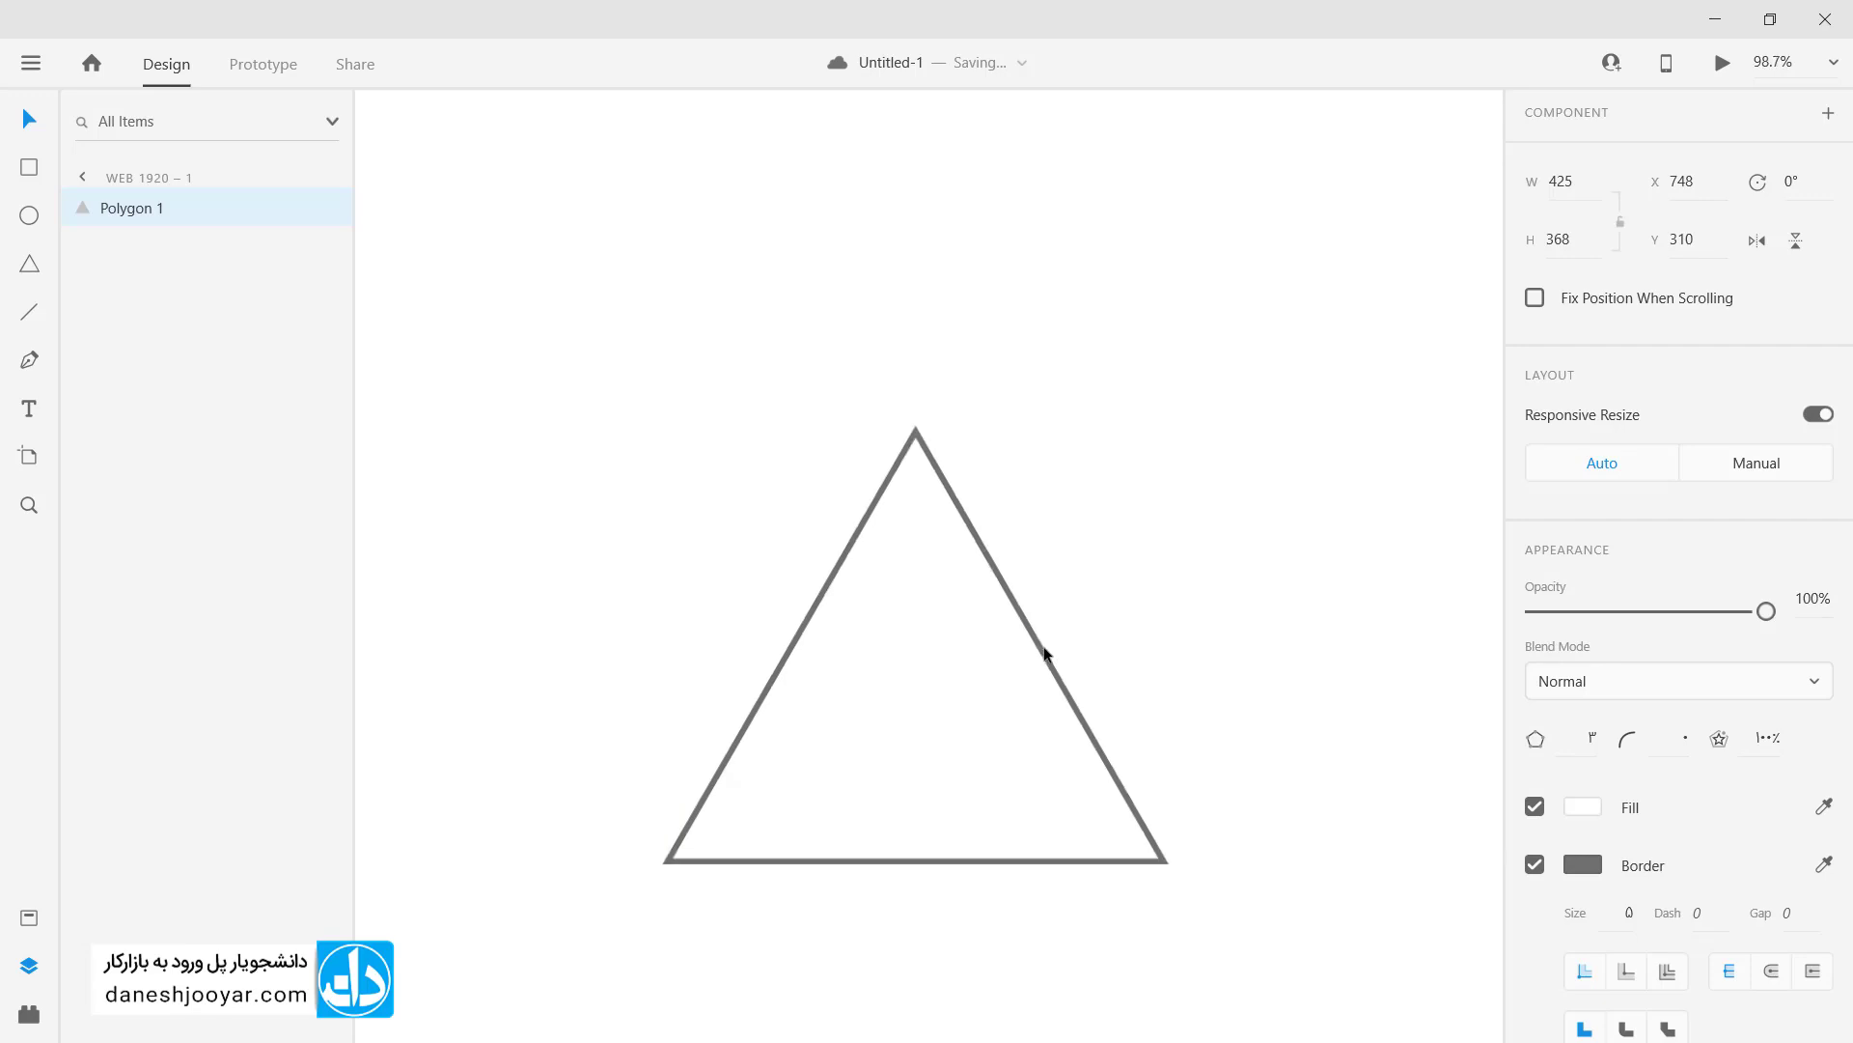
scroll(1045, 654, up, 5)
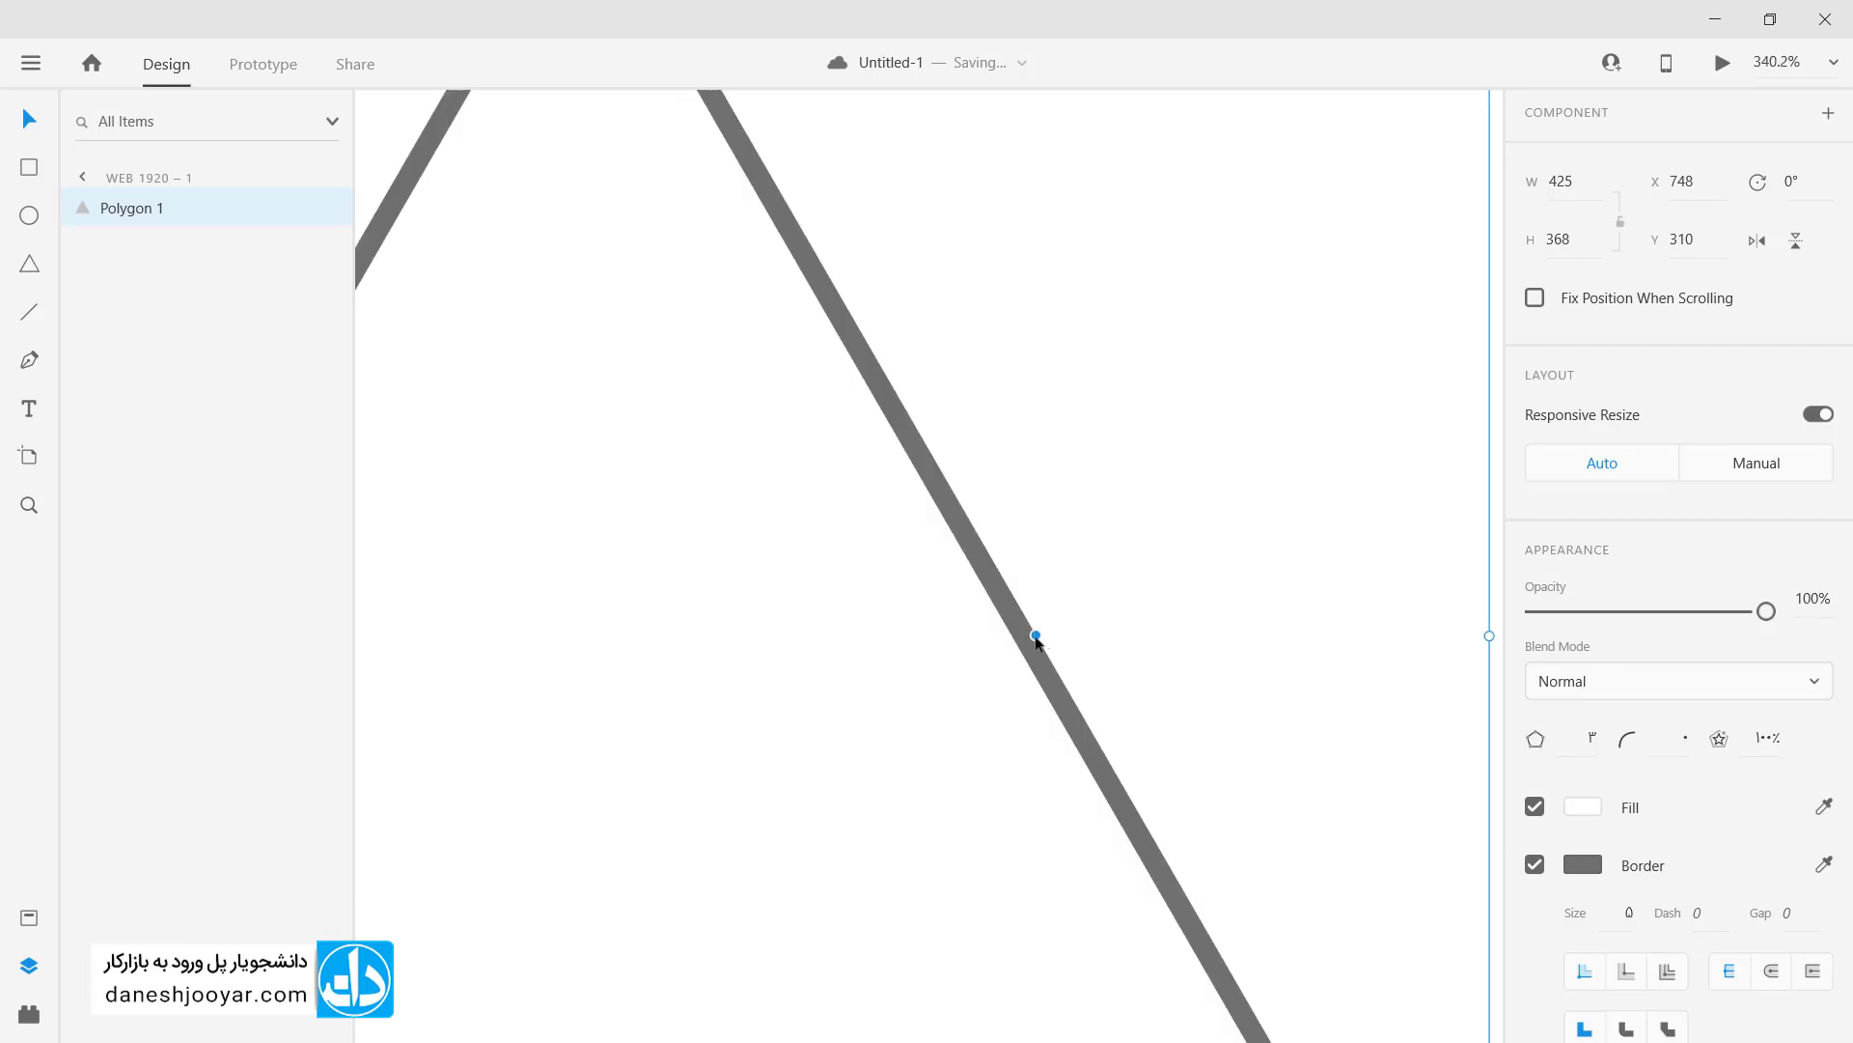
scroll(1036, 642, down, 5)
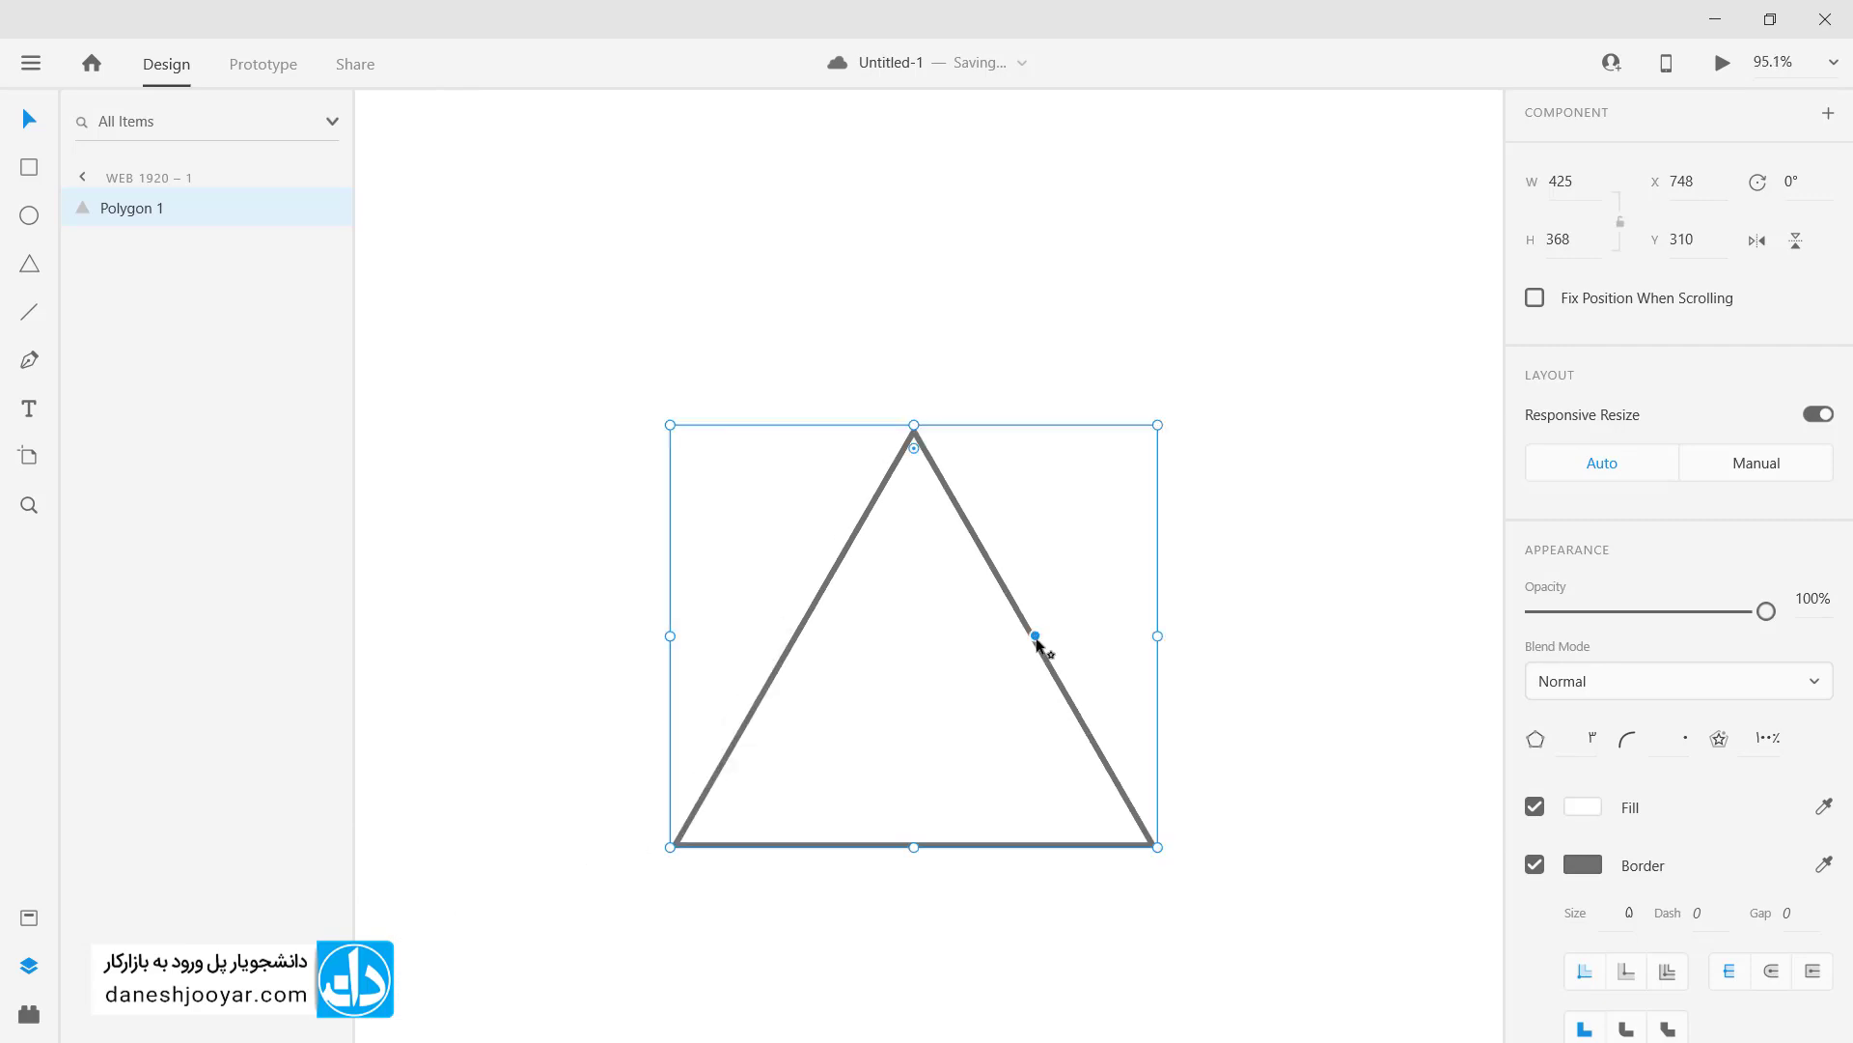
drag(1035, 643, 920, 712)
drag(985, 666, 1043, 646)
Step: Move the triangle up to Y 280
key(shift+Up)
key(shift+Up)
key(shift+Up)
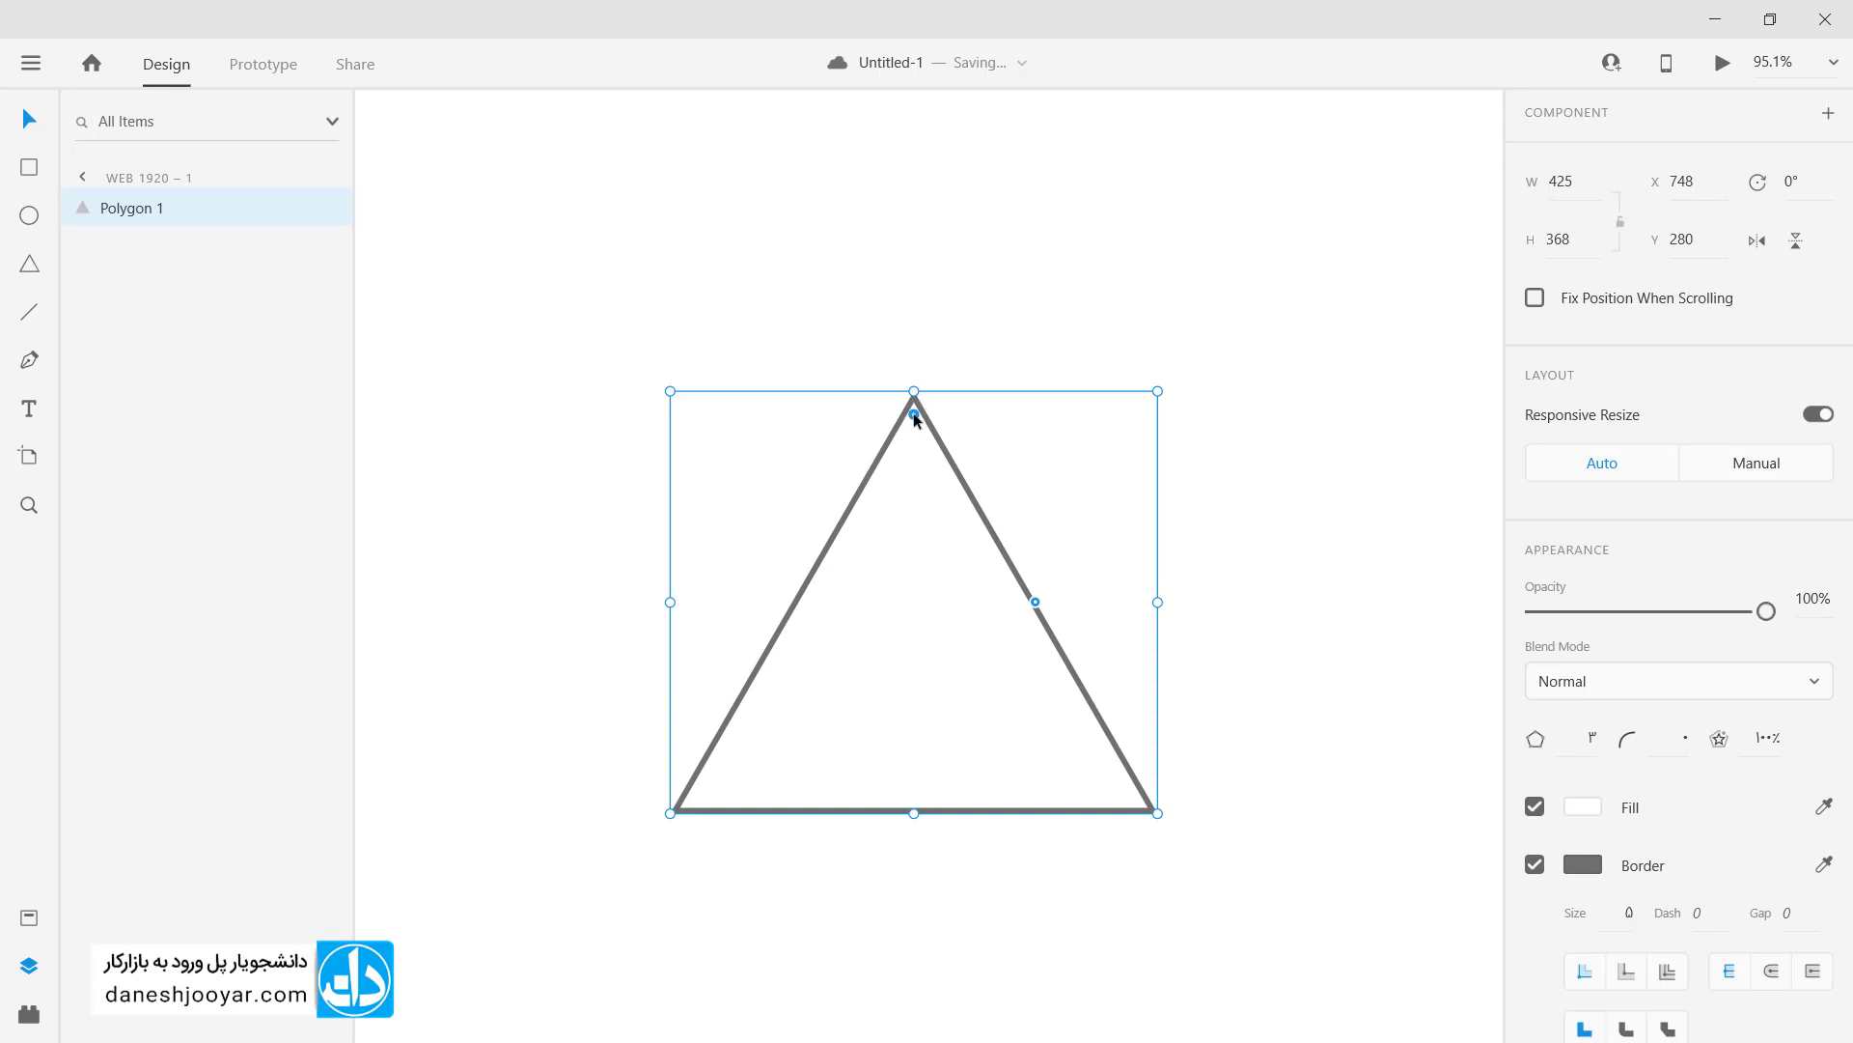
Step: Round the triangle's corners and set the corner radius to 40
drag(915, 416, 914, 438)
click(1659, 740)
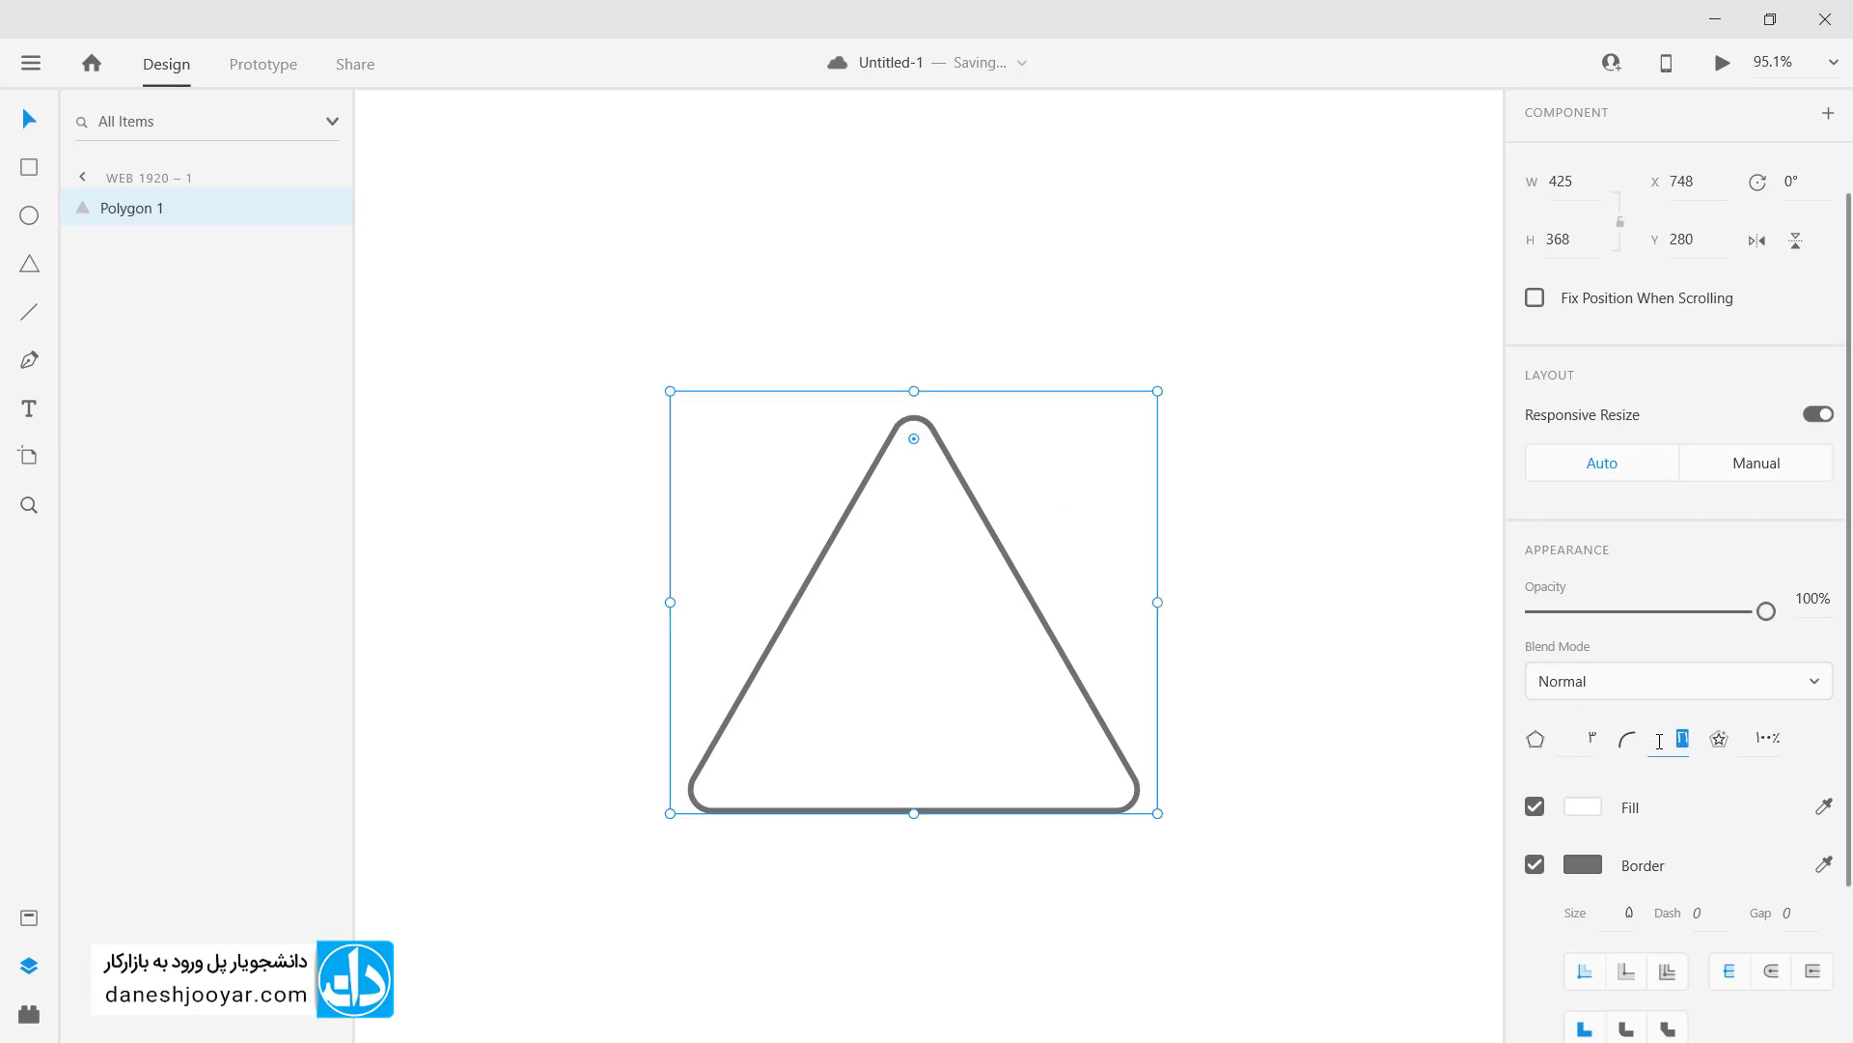
text(40)
key(Return)
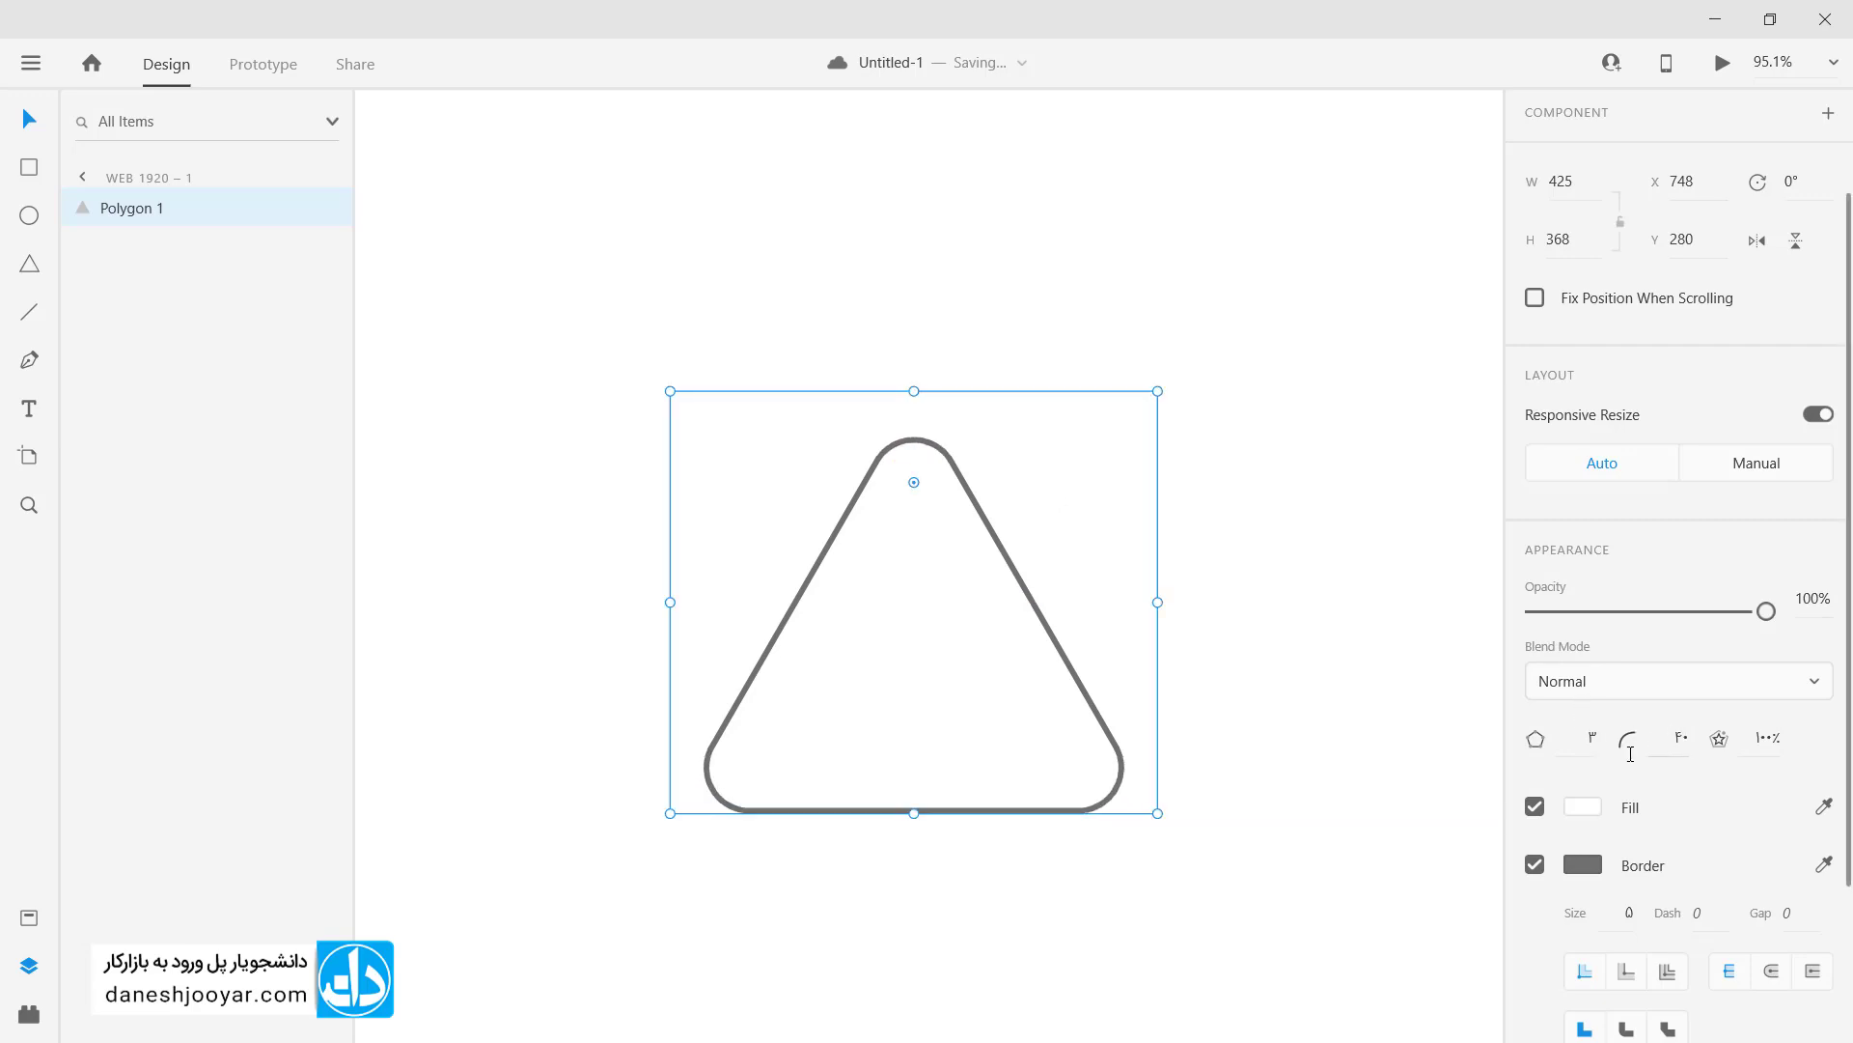
Step: Draw a circle about 72 px in diameter below the triangle's rounded top corner
scroll(871, 537, up, 5)
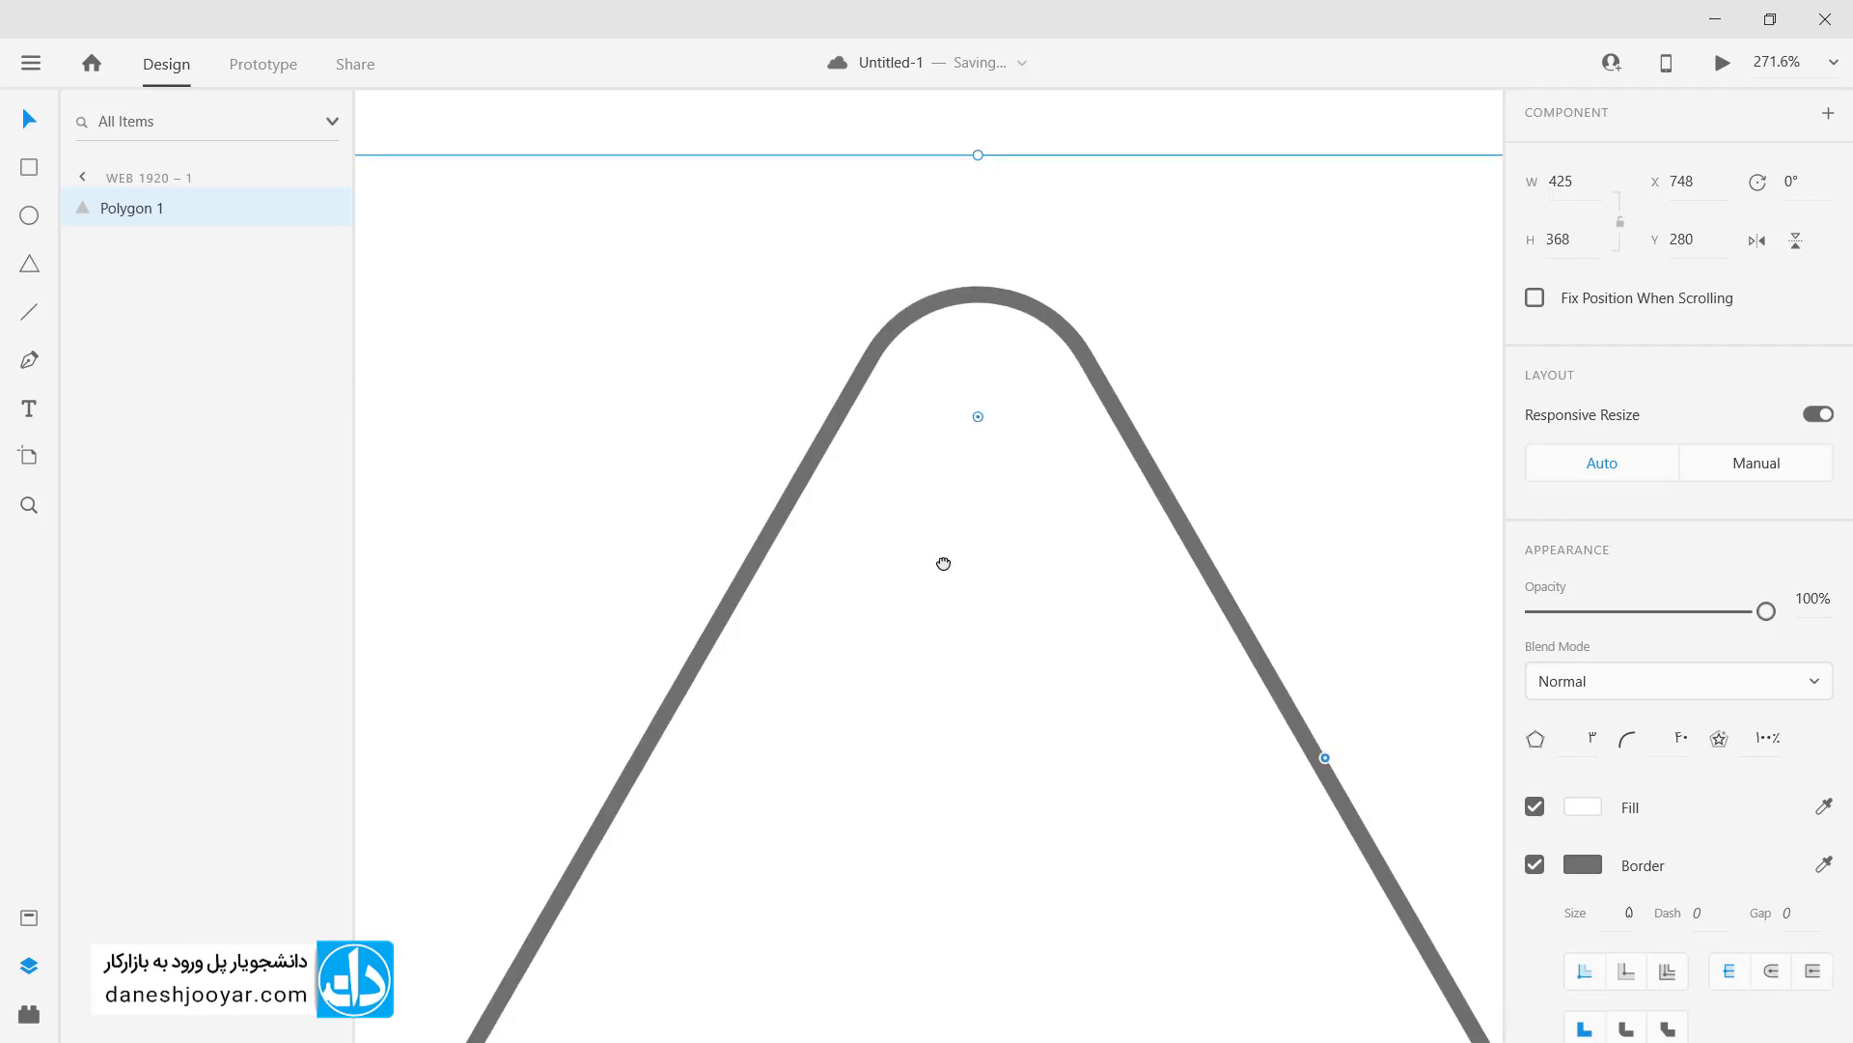
scroll(943, 559, up, 2)
scroll(944, 558, right, 2)
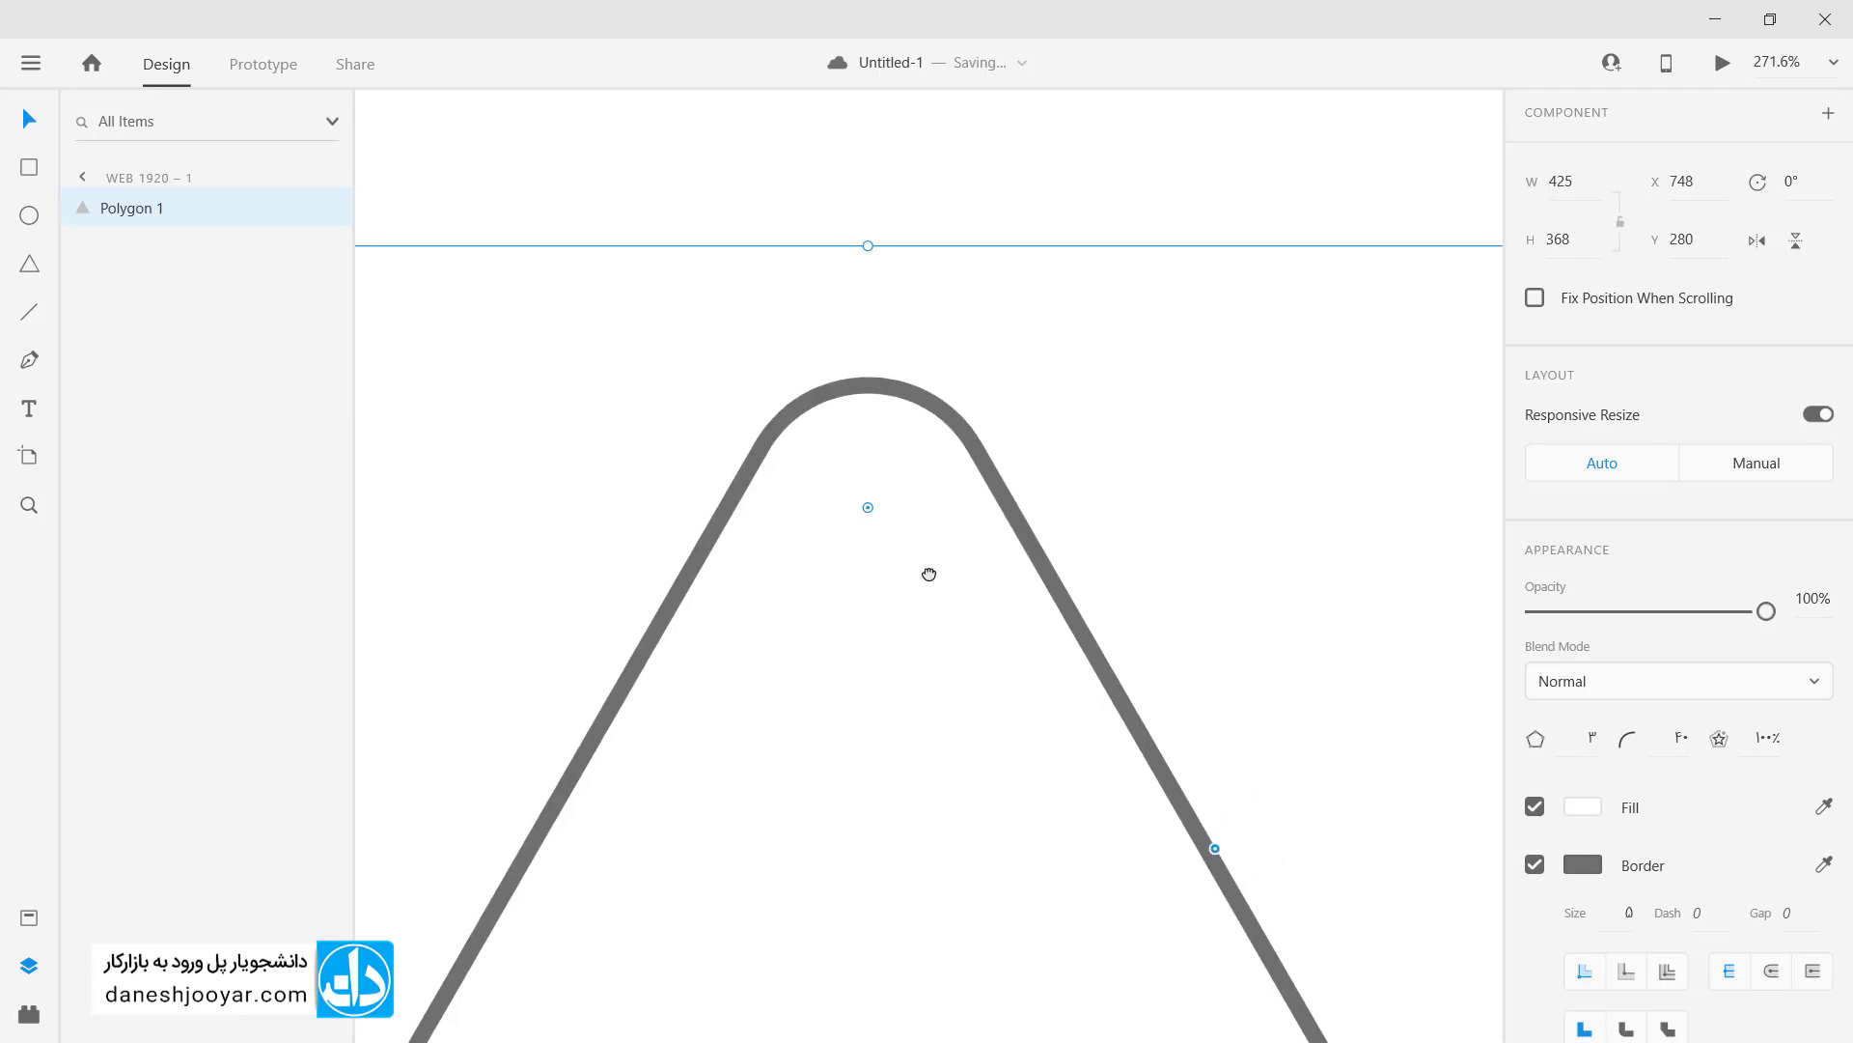
click(29, 215)
drag(762, 554, 997, 838)
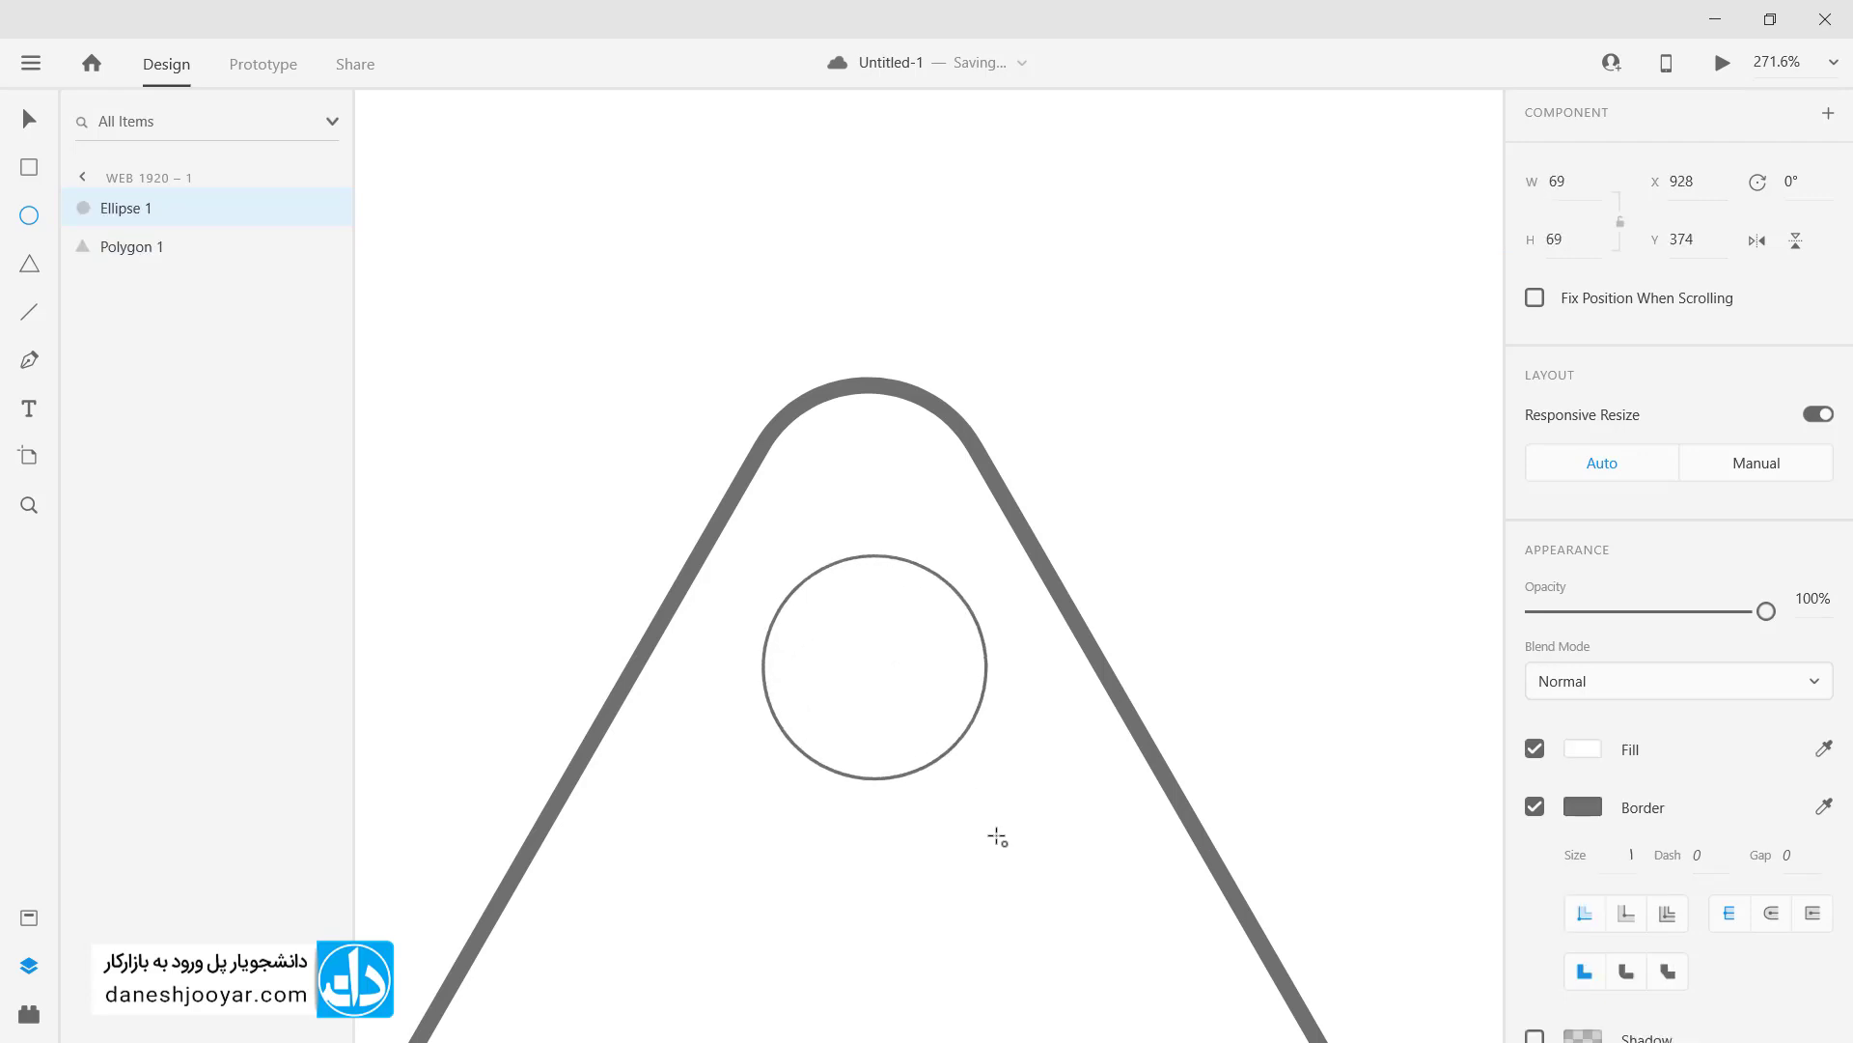
Step: Set the circle's width and height to 80 each
click(1567, 186)
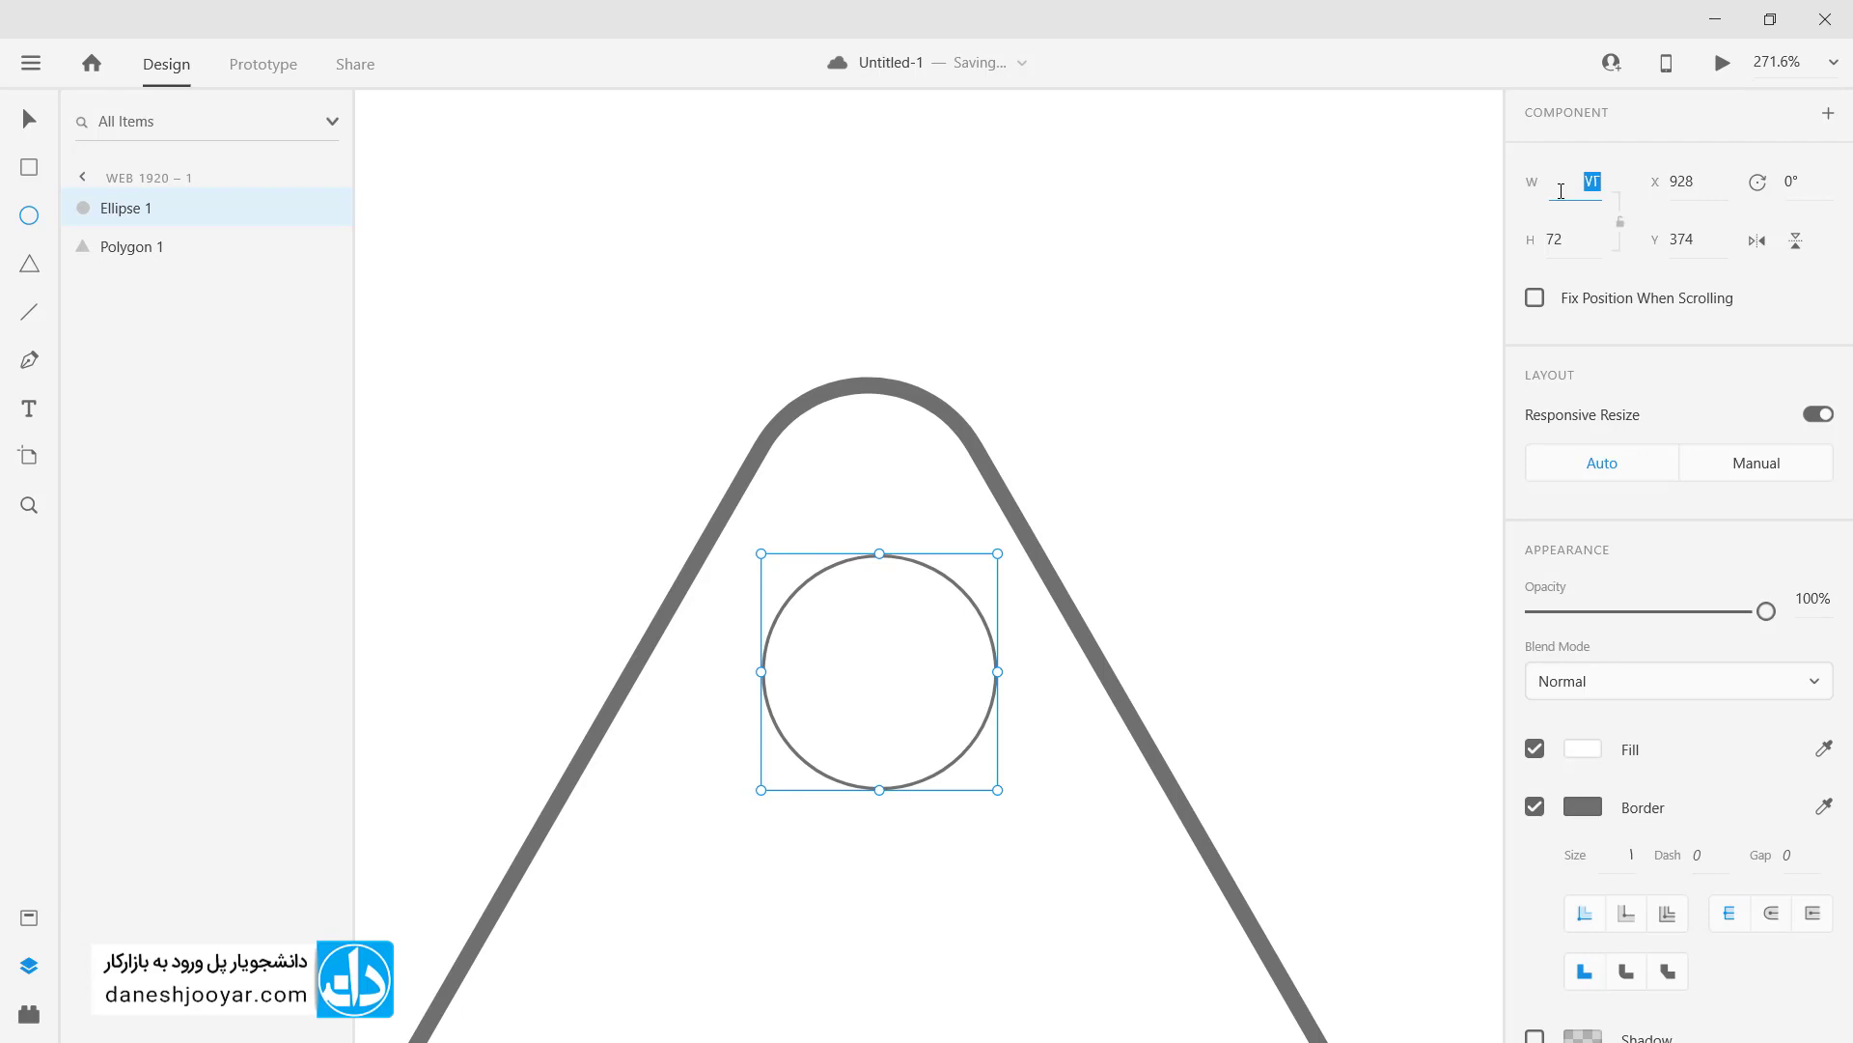
text(80)
key(Return)
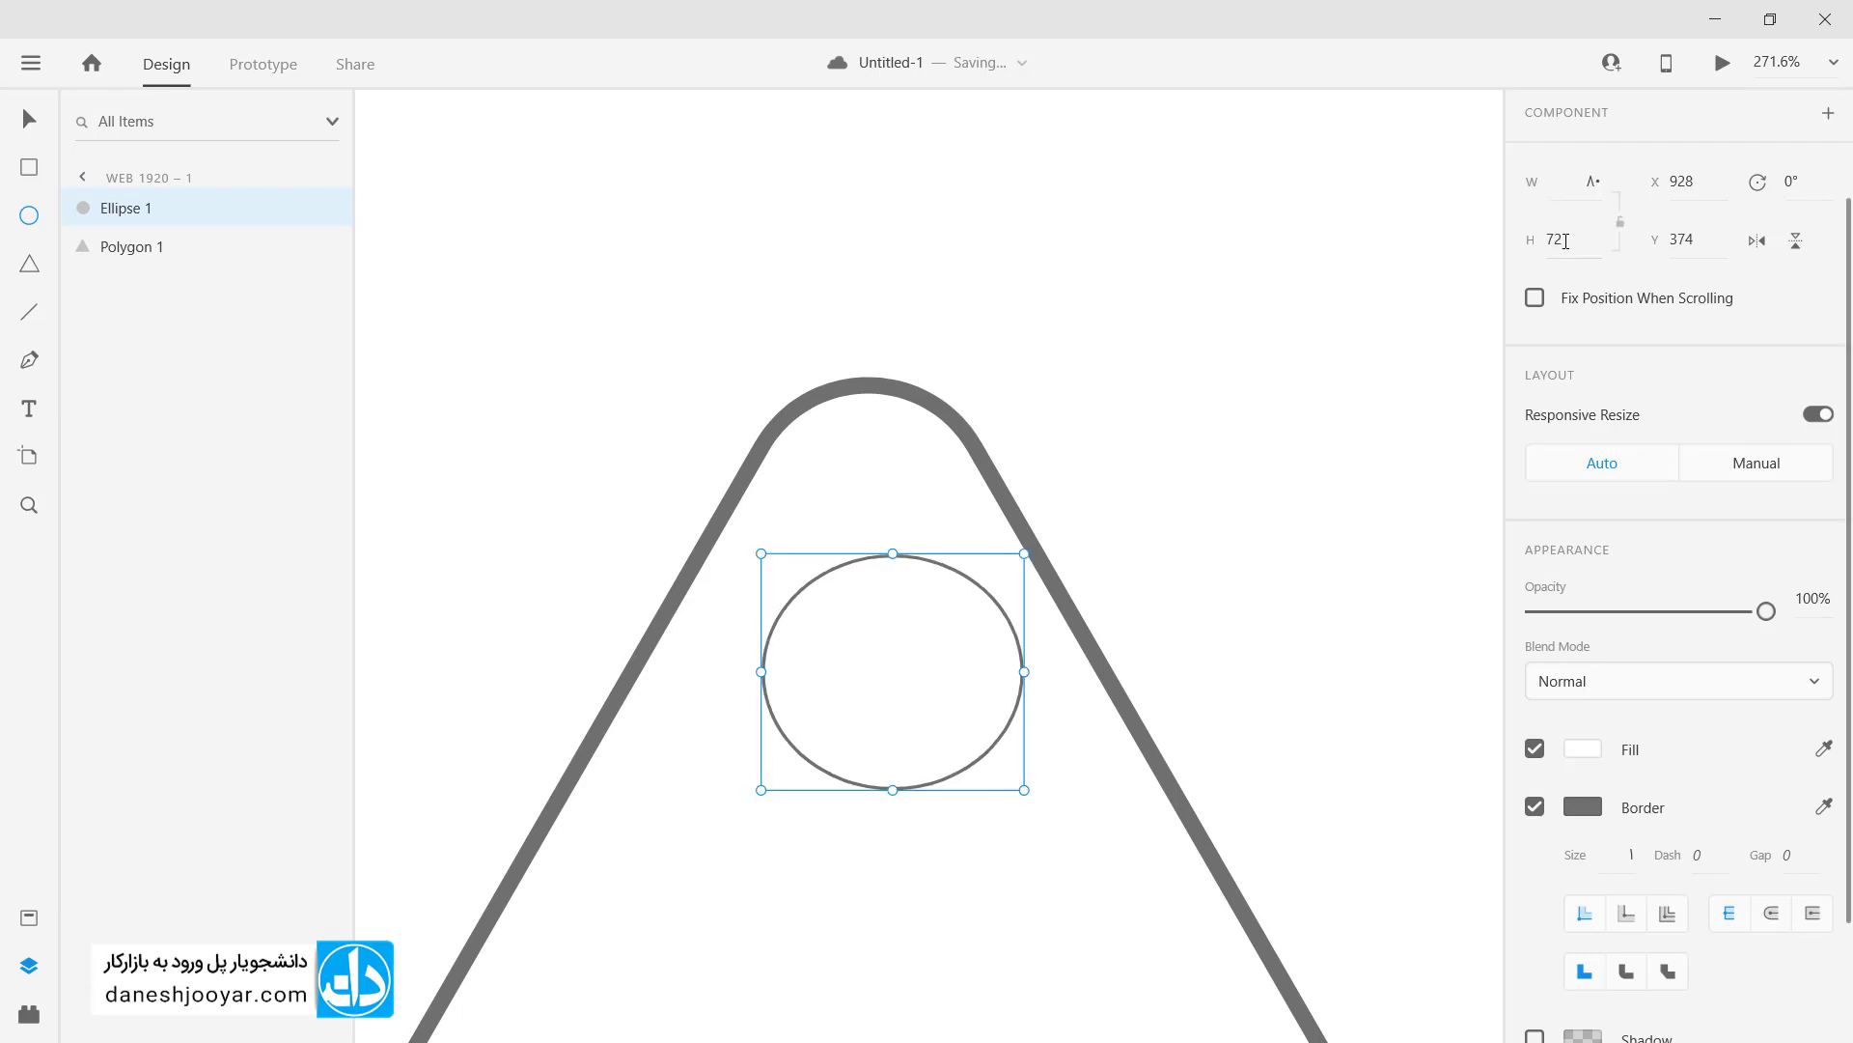
click(1565, 241)
text(80)
key(Return)
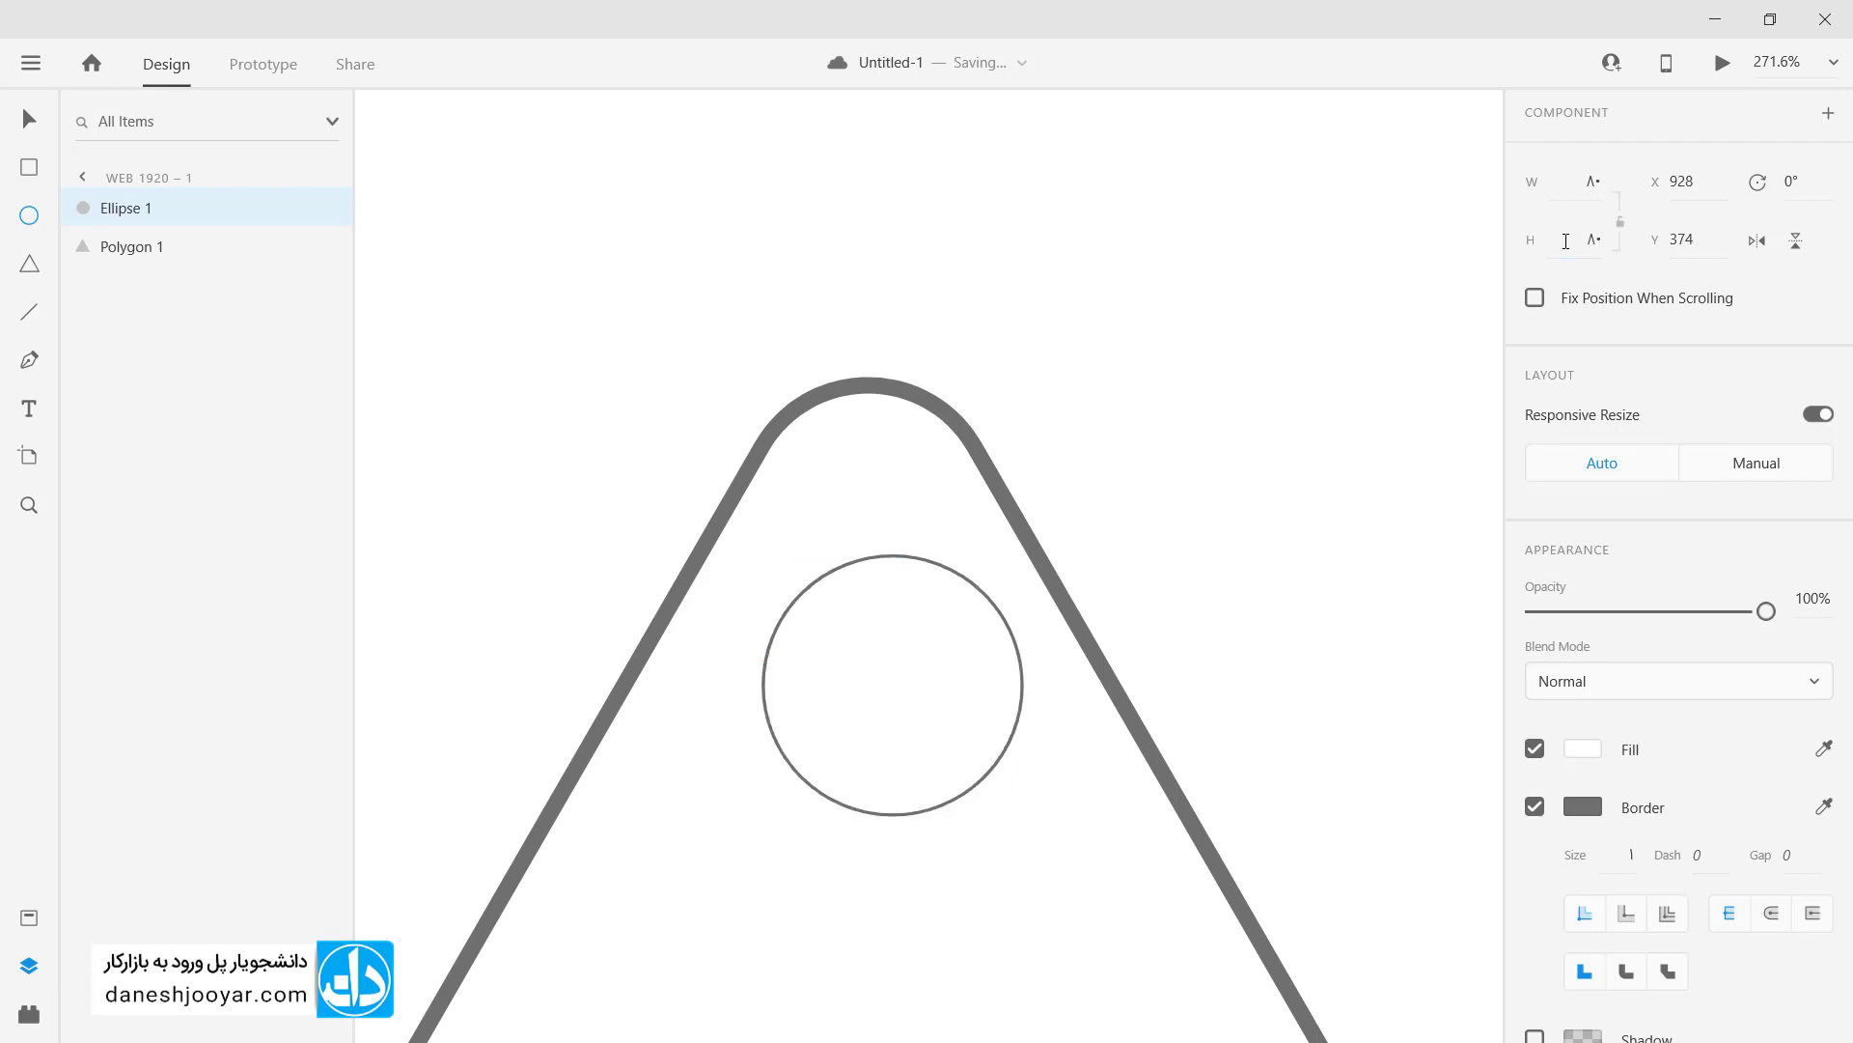
Step: Fit the circle into the triangle's rounded top corner to compare the curves, and delete the circle
key(v)
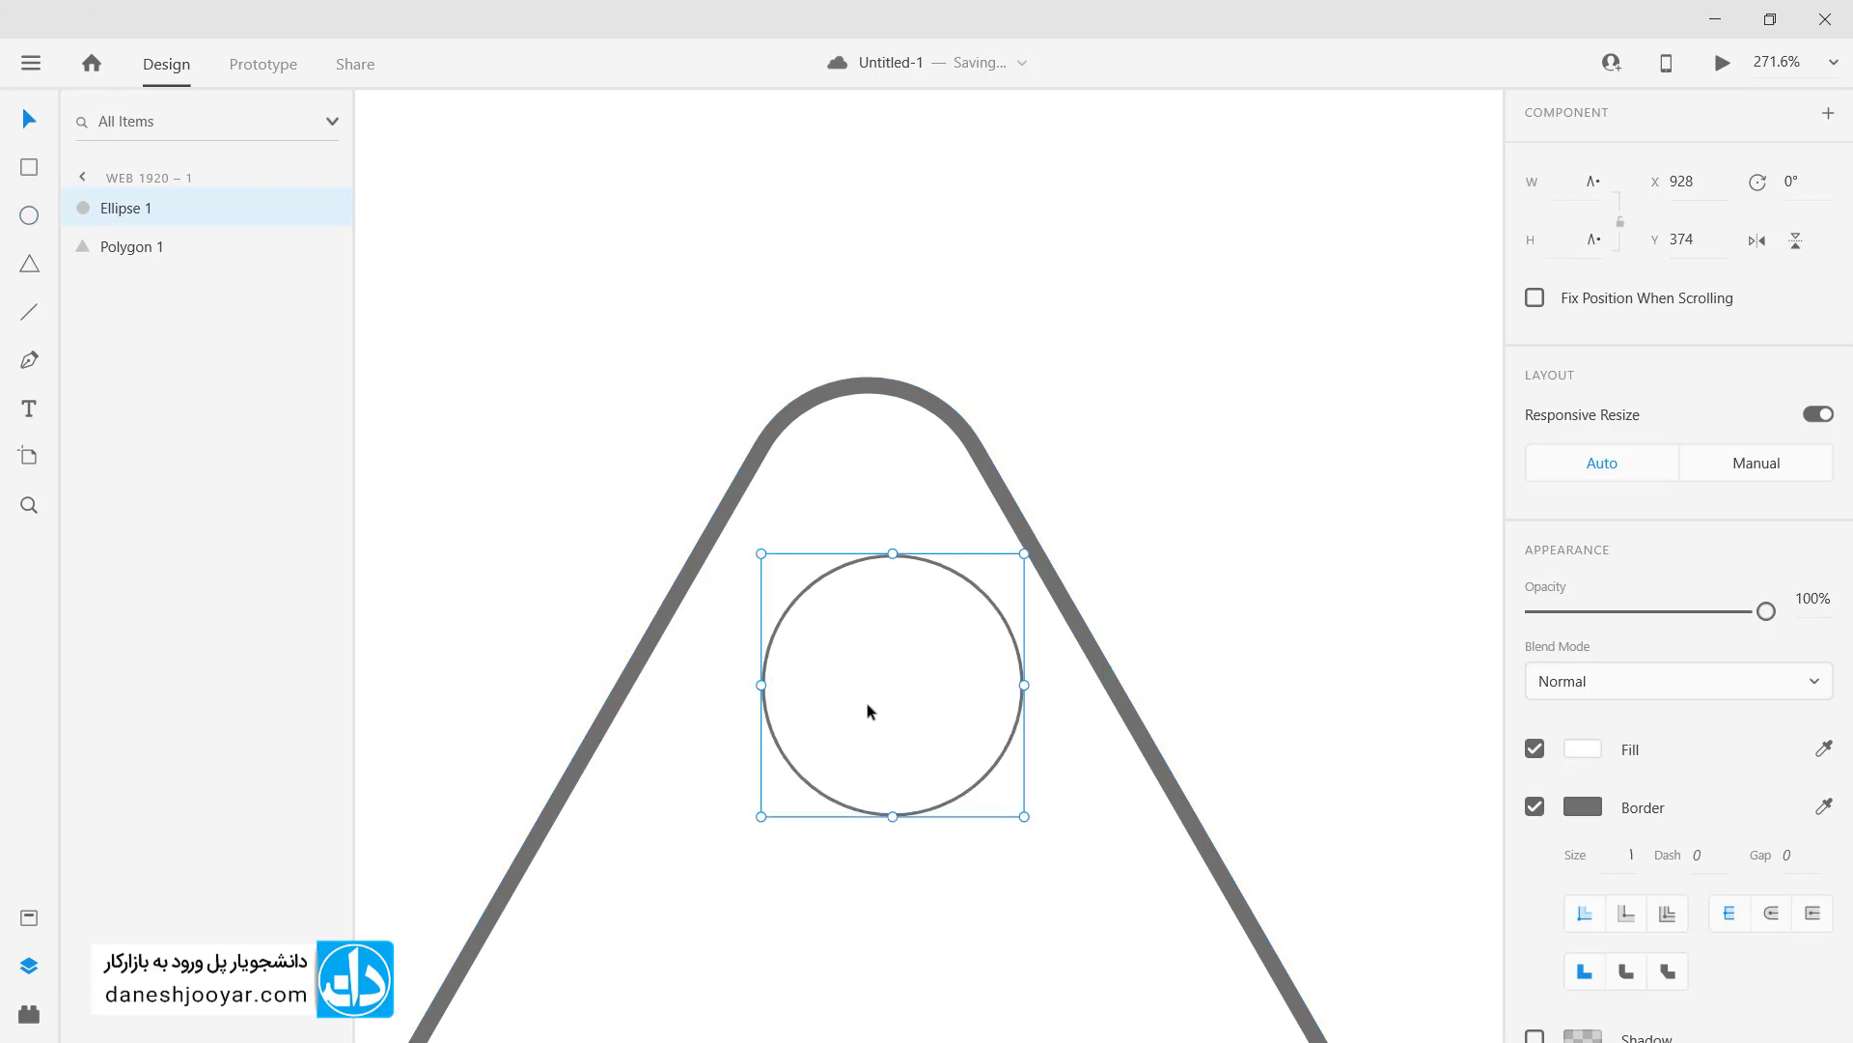
drag(868, 710, 844, 525)
click(1170, 550)
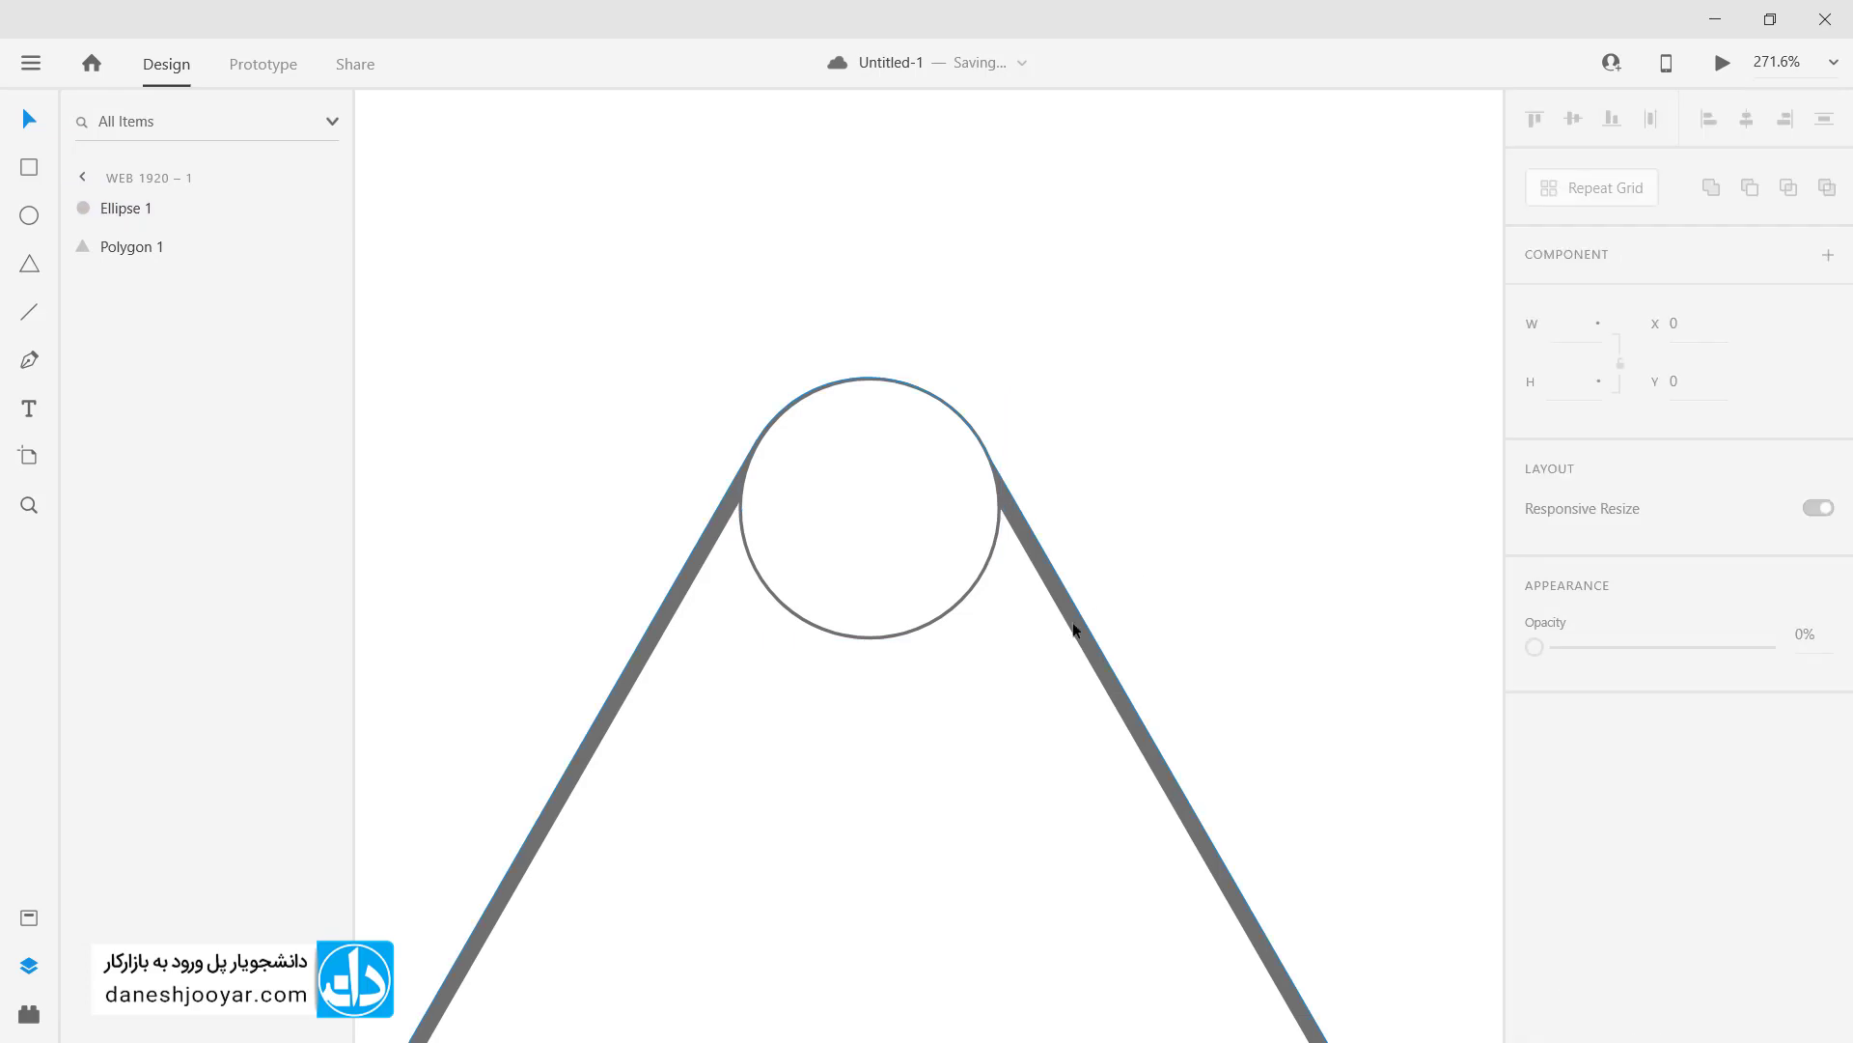
click(1070, 622)
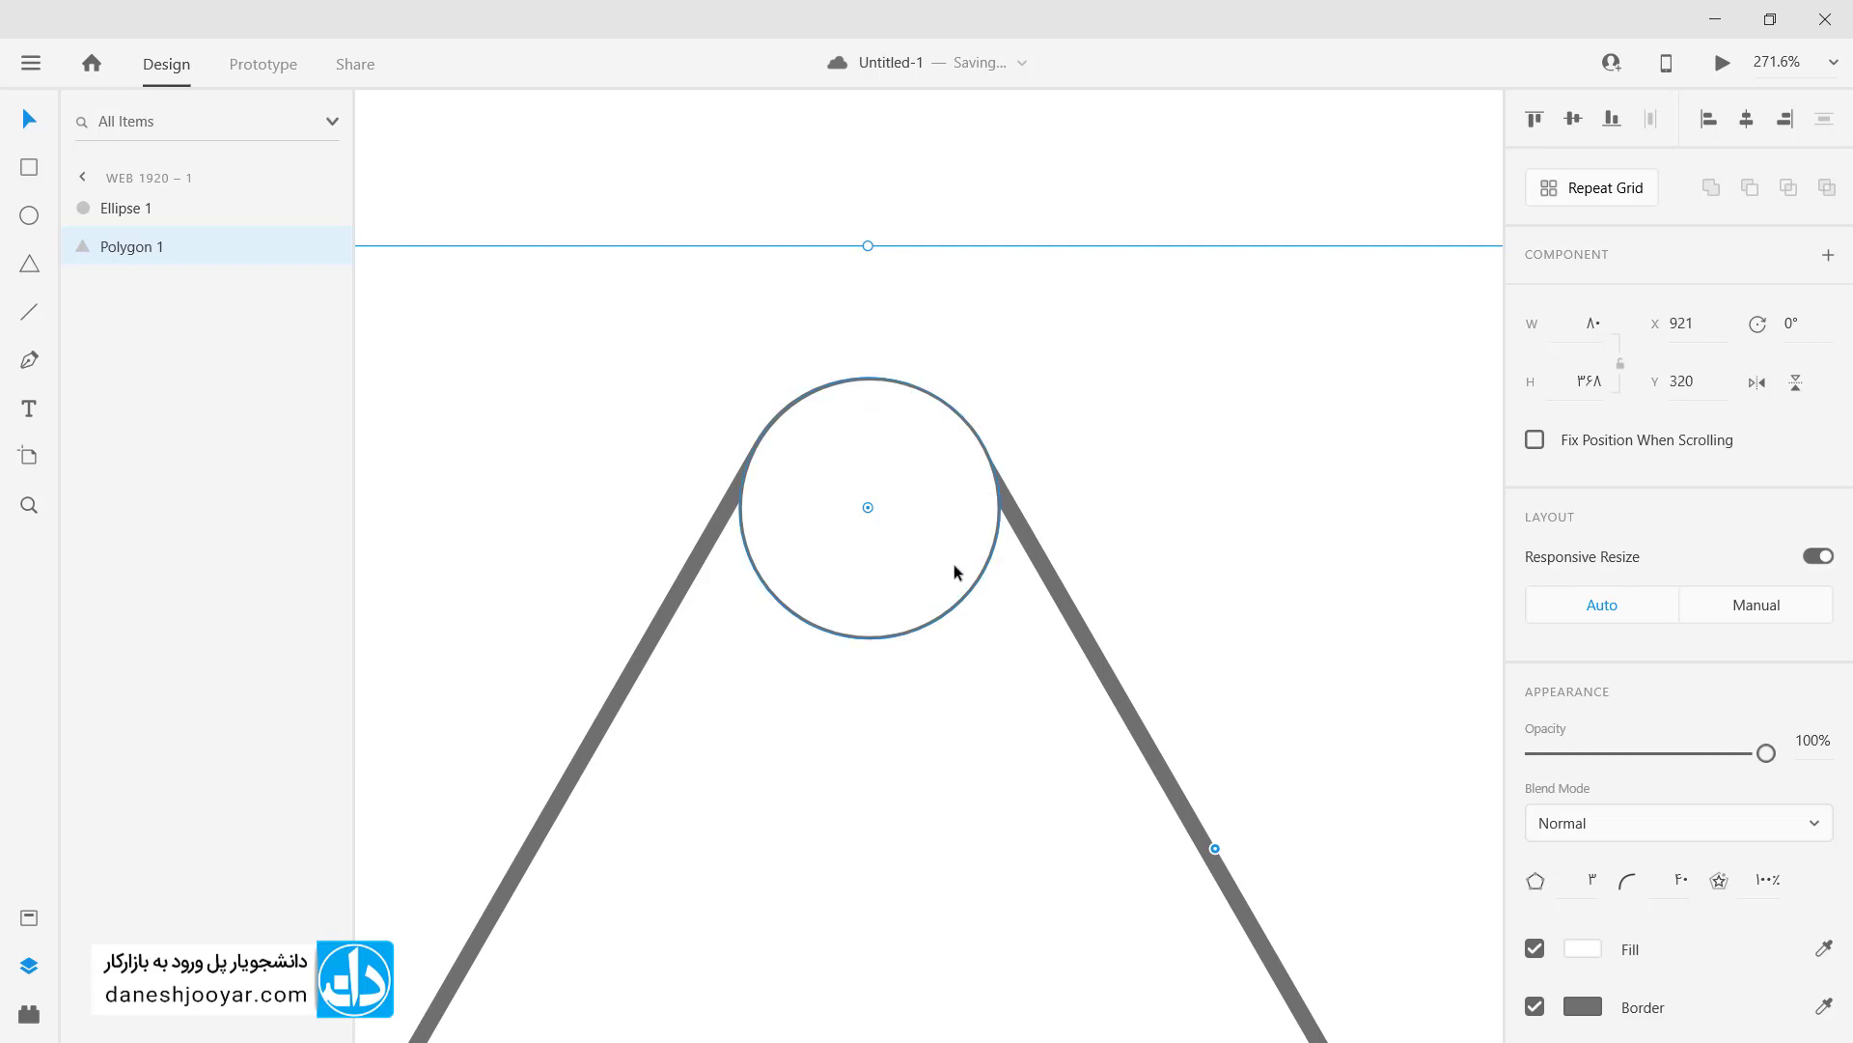
mouse_move(953, 562)
mouse_down()
mouse_move(951, 589)
mouse_move(952, 538)
mouse_move(944, 553)
mouse_up()
key(Delete)
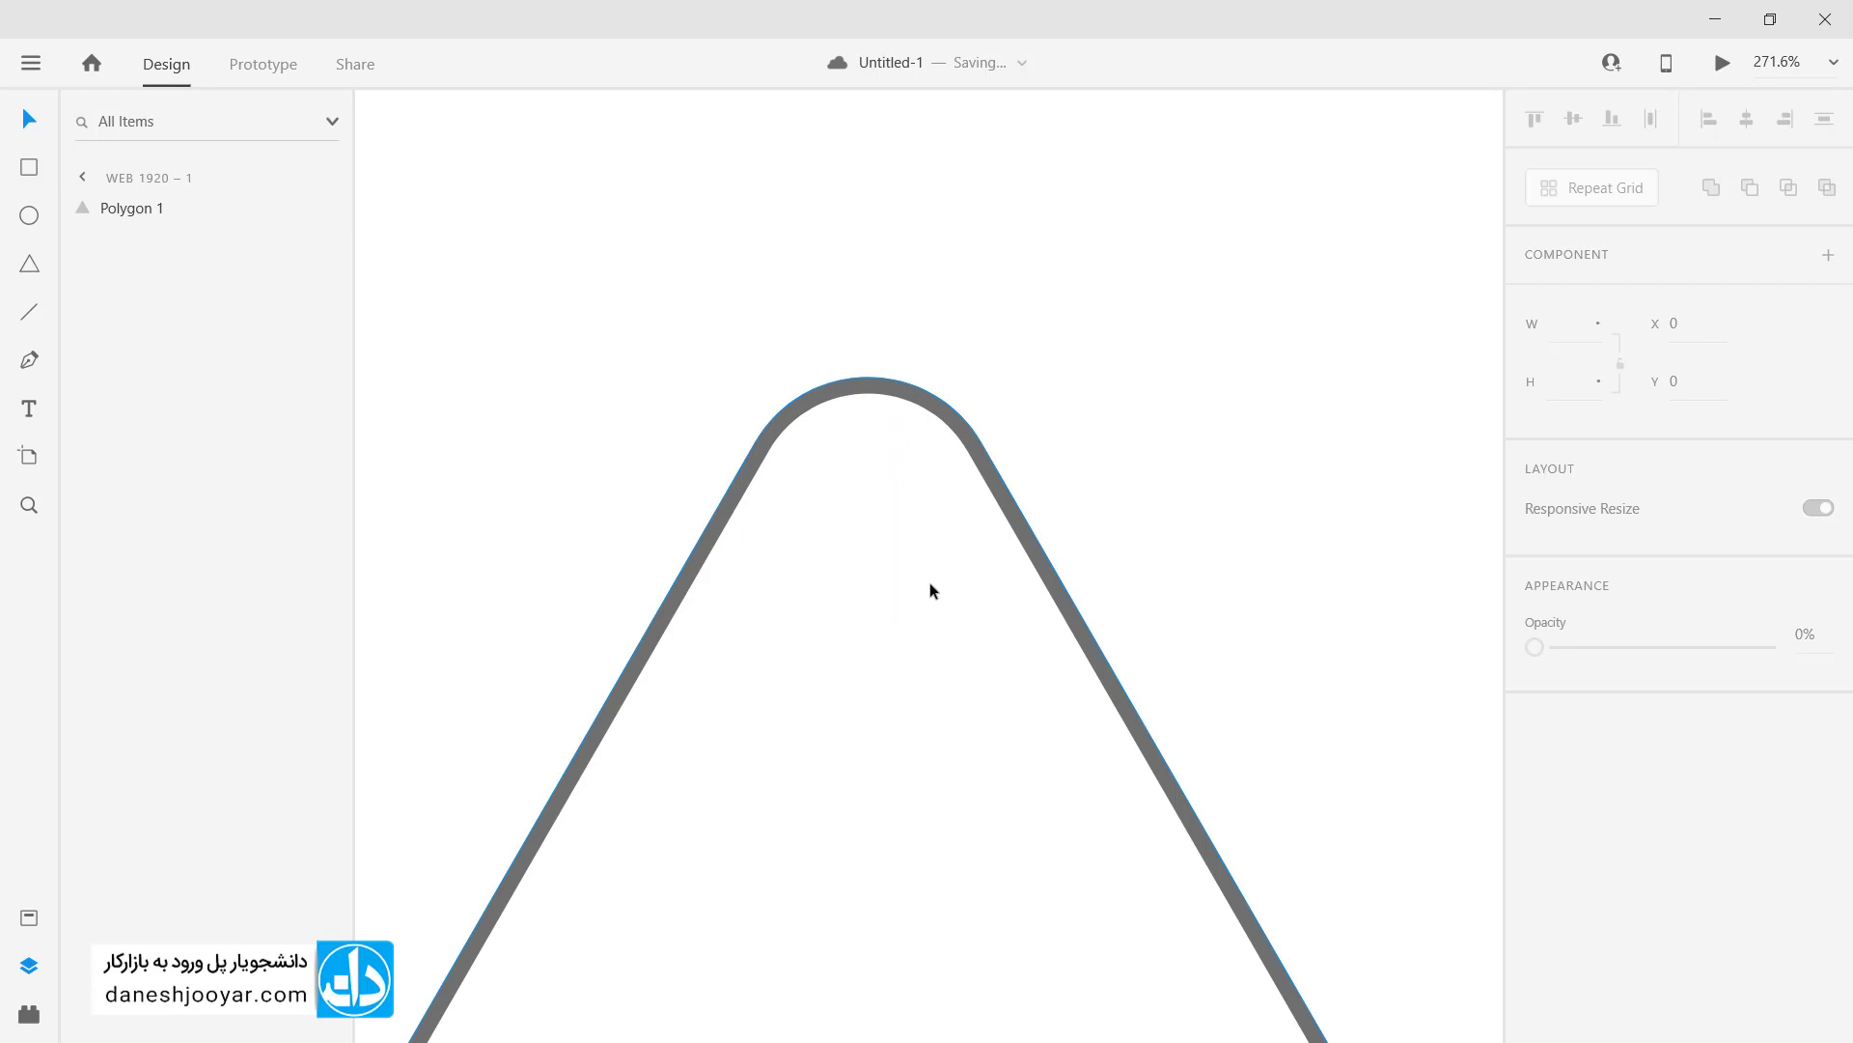
Step: Raise the rounded triangle's corner count to 10
scroll(929, 582, down, 5)
drag(927, 707, 897, 508)
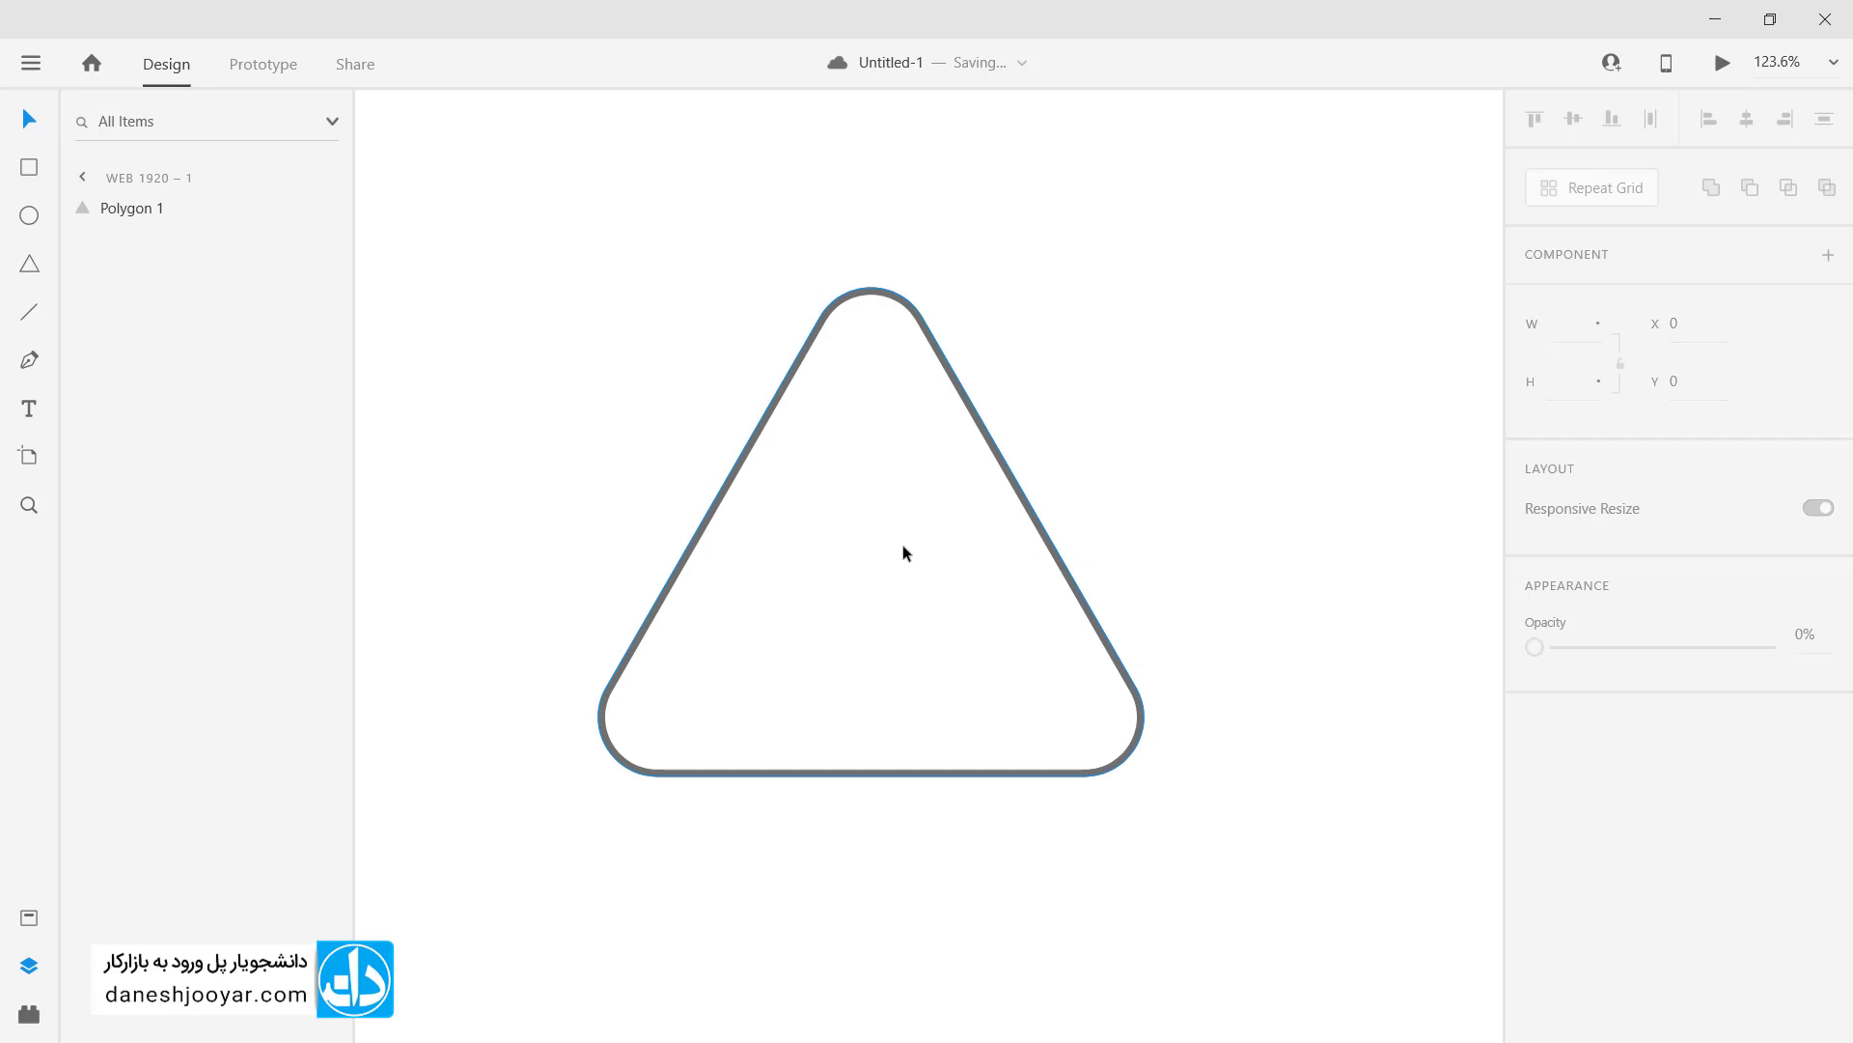
click(909, 545)
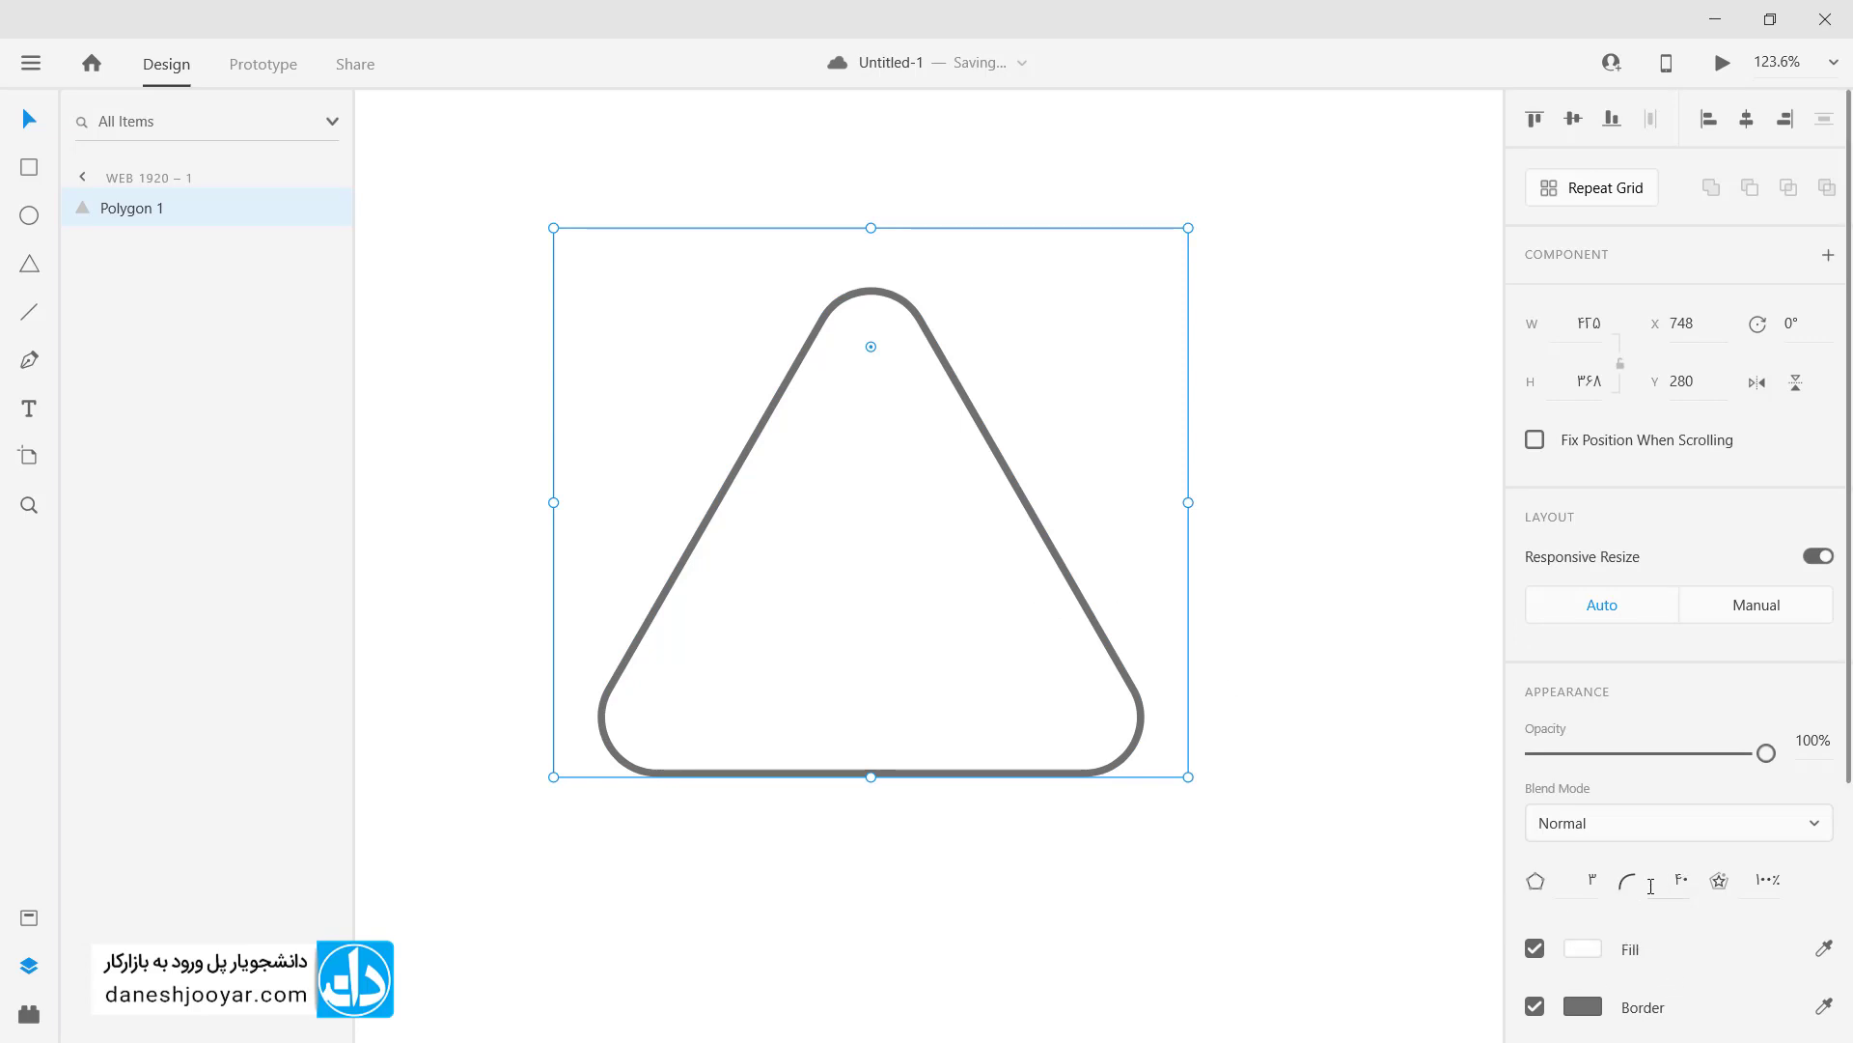
click(1594, 880)
key(Up)
key(Up)
key(Up)
key(Up)
key(Up)
key(Up)
key(Up)
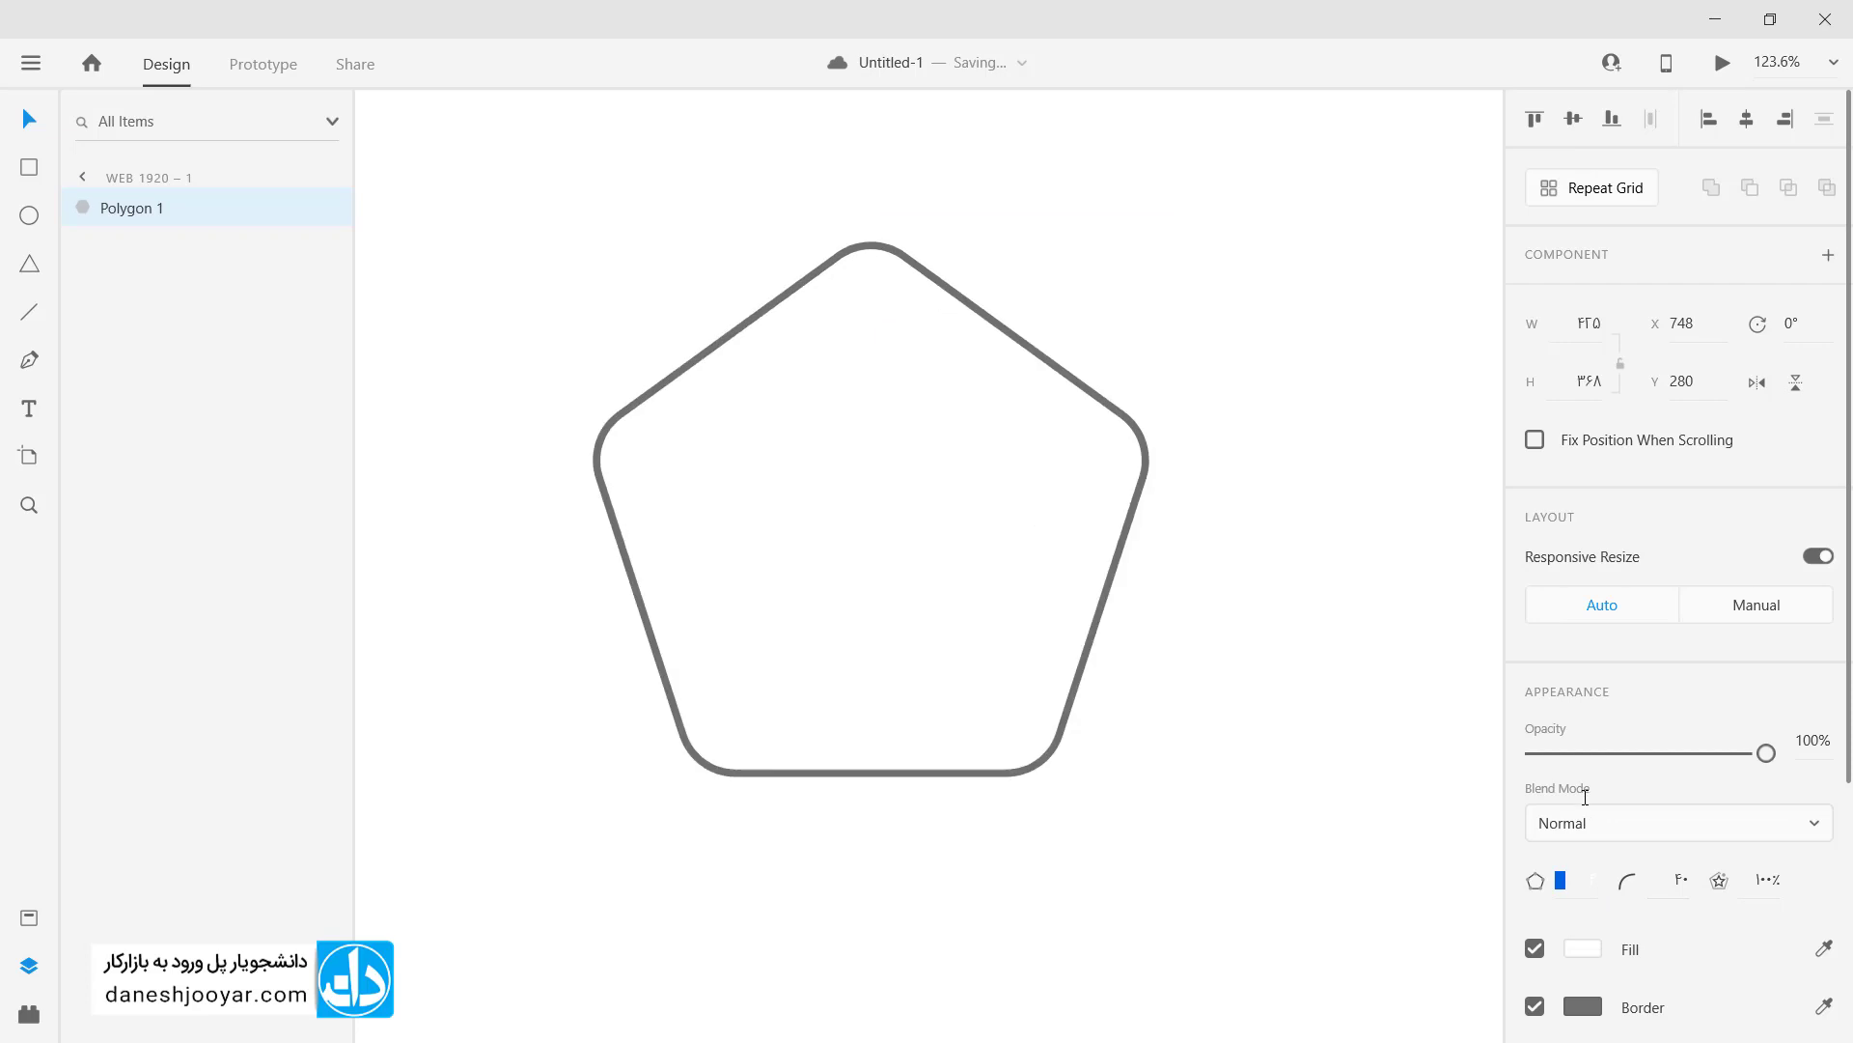
Step: Vary the ten-sided polygon's corner radius through 16 and 22, up to 111
key(Tab)
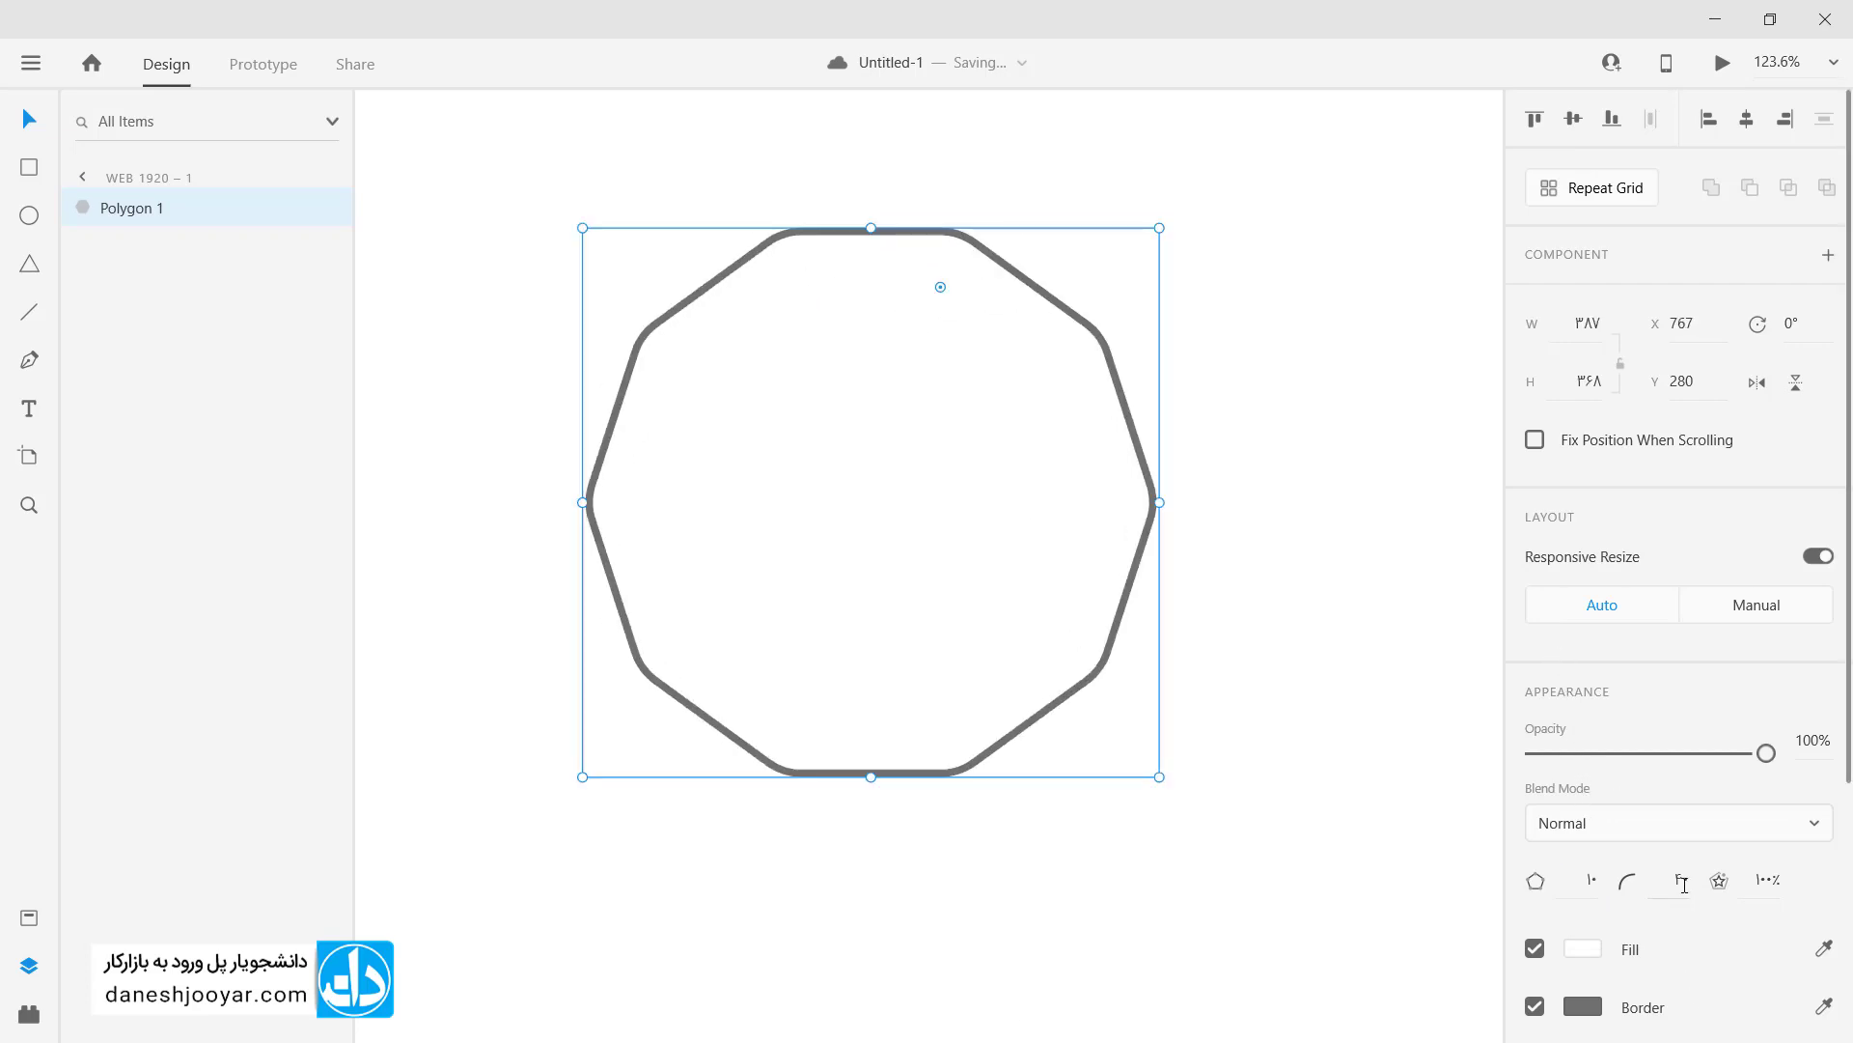
key(BackSpace)
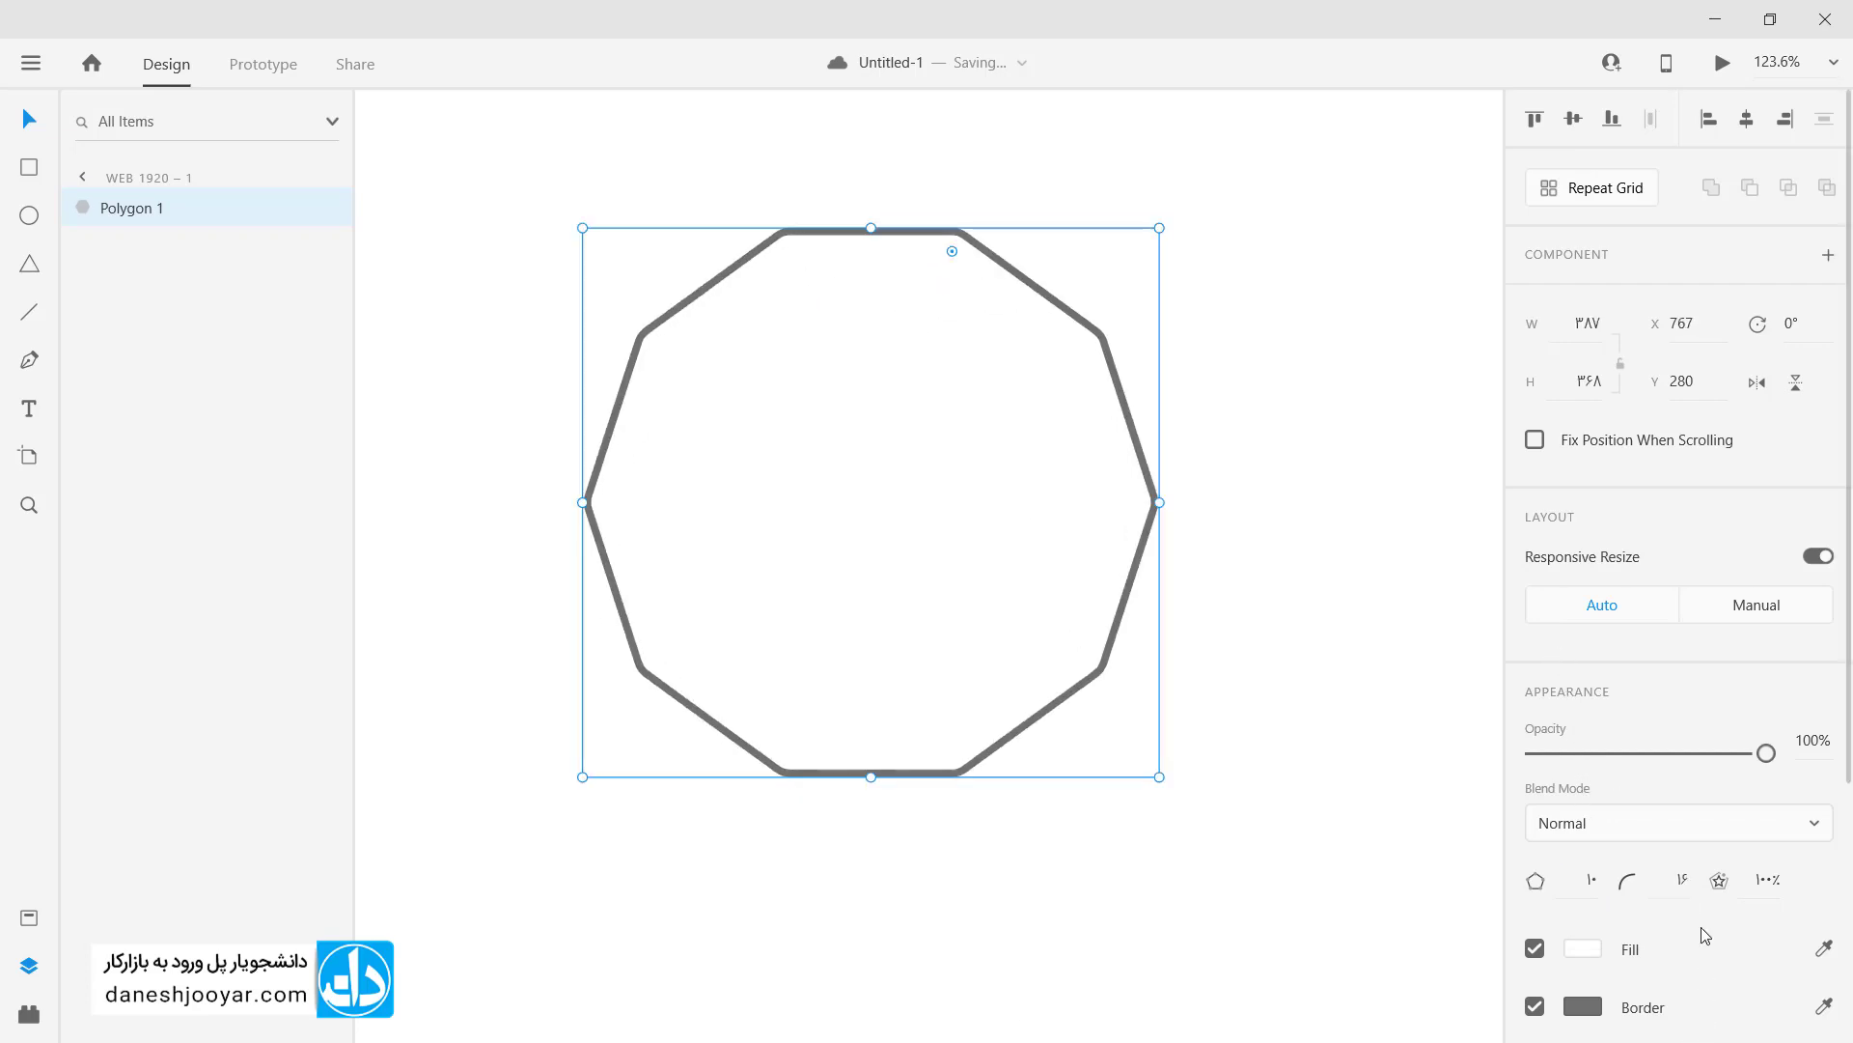
key(Return)
key(ctrl+z)
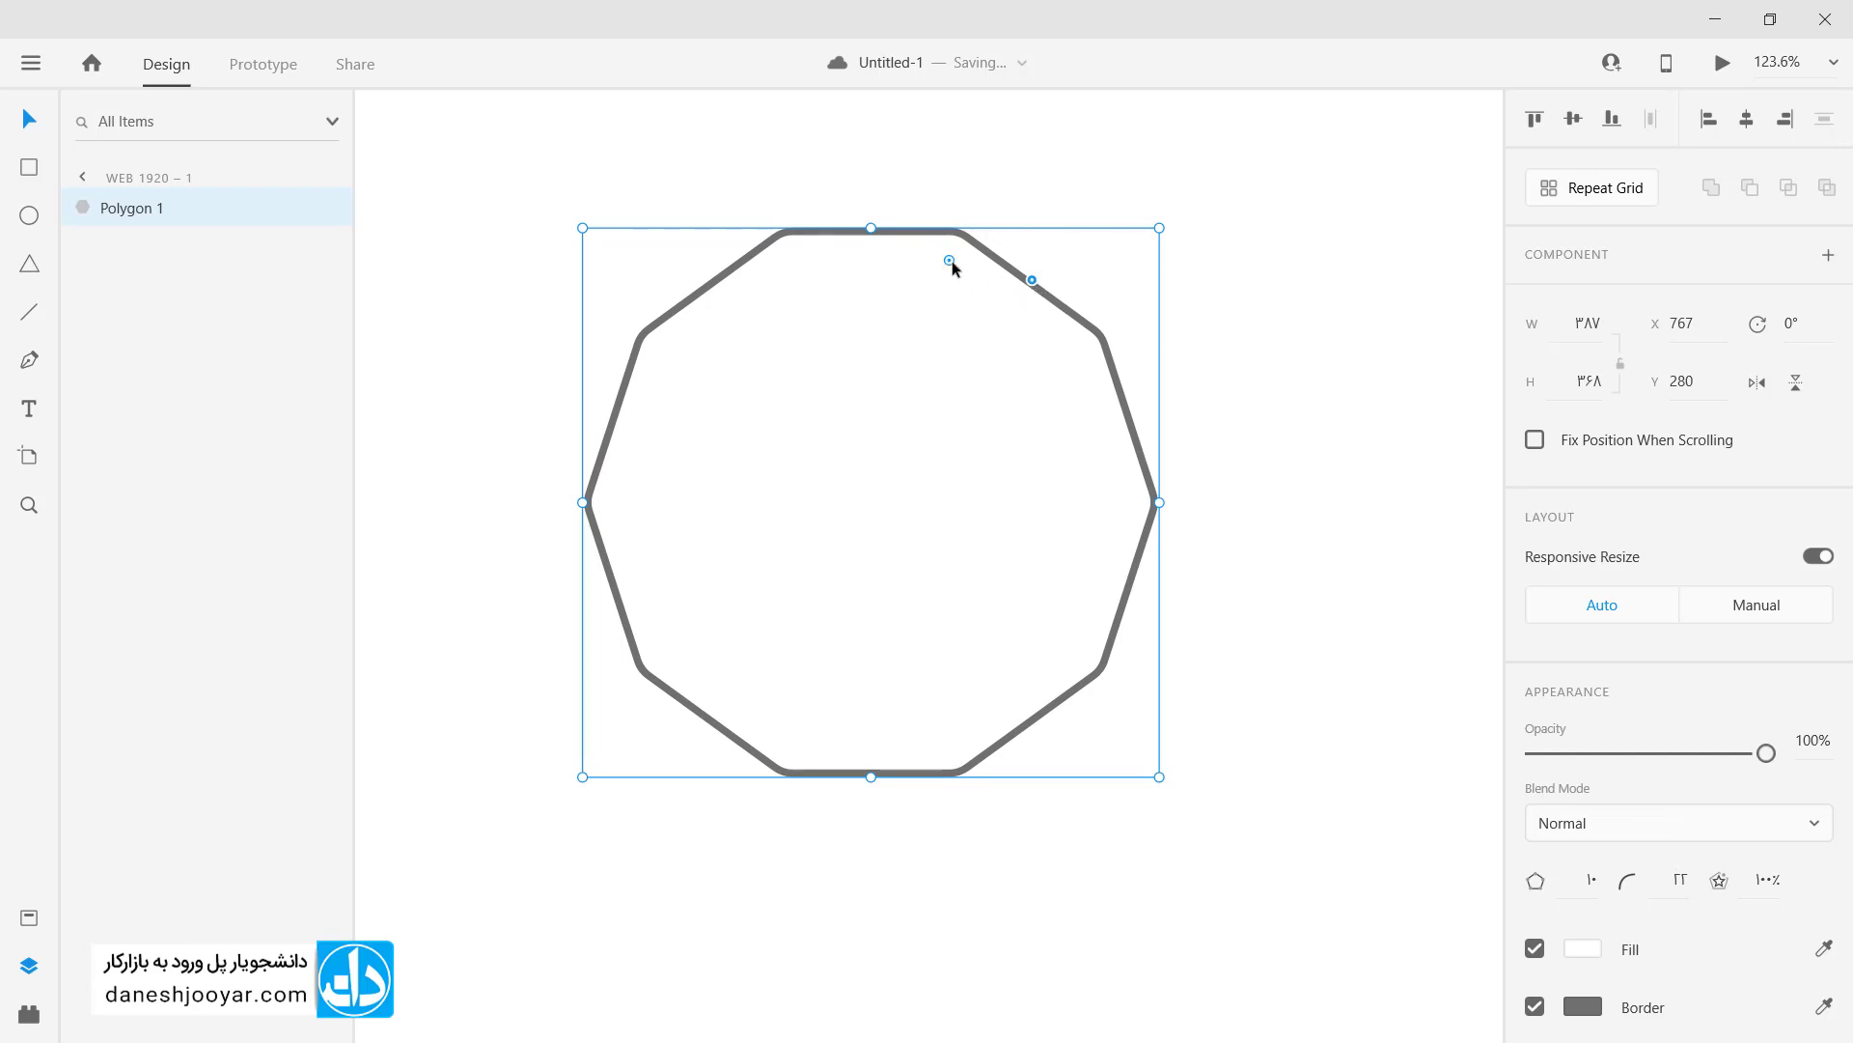
drag(949, 261, 939, 396)
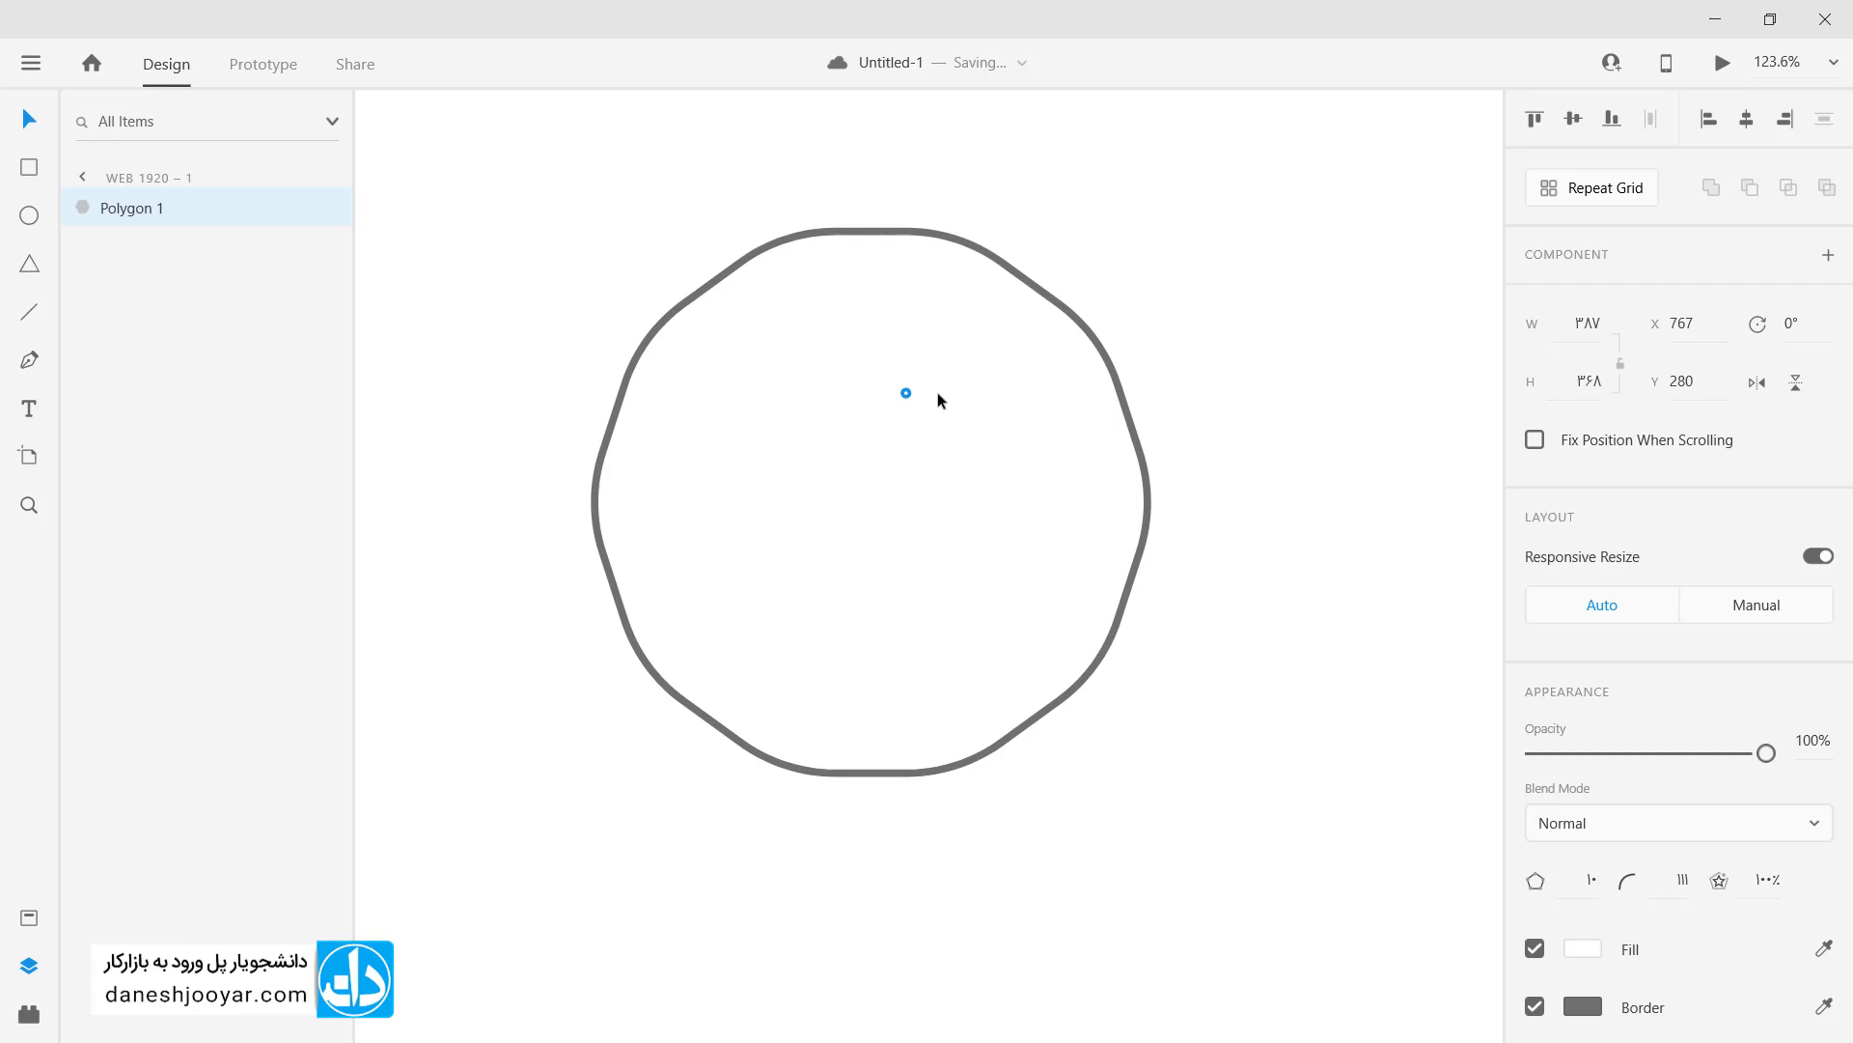
Step: Raise the ten-sided polygon's corner radius to 184, and reduce it to 25
drag(937, 394, 867, 648)
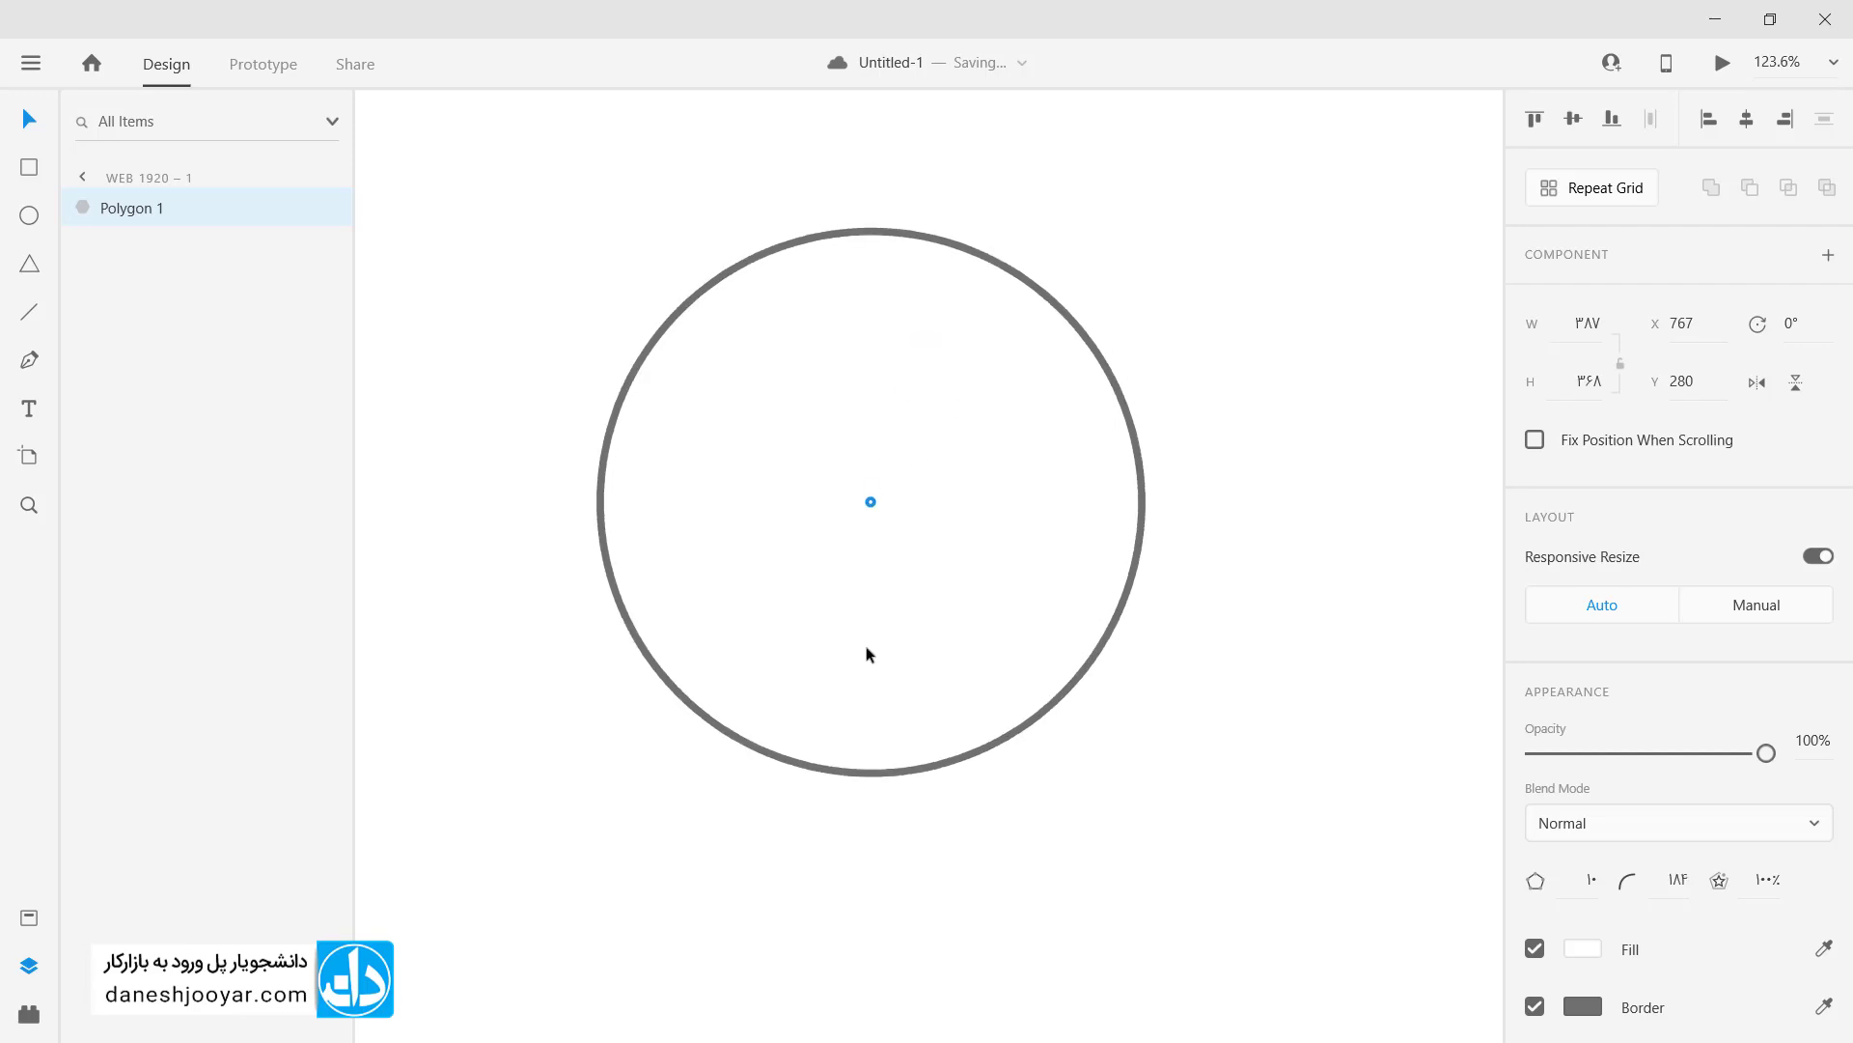
drag(867, 647, 867, 647)
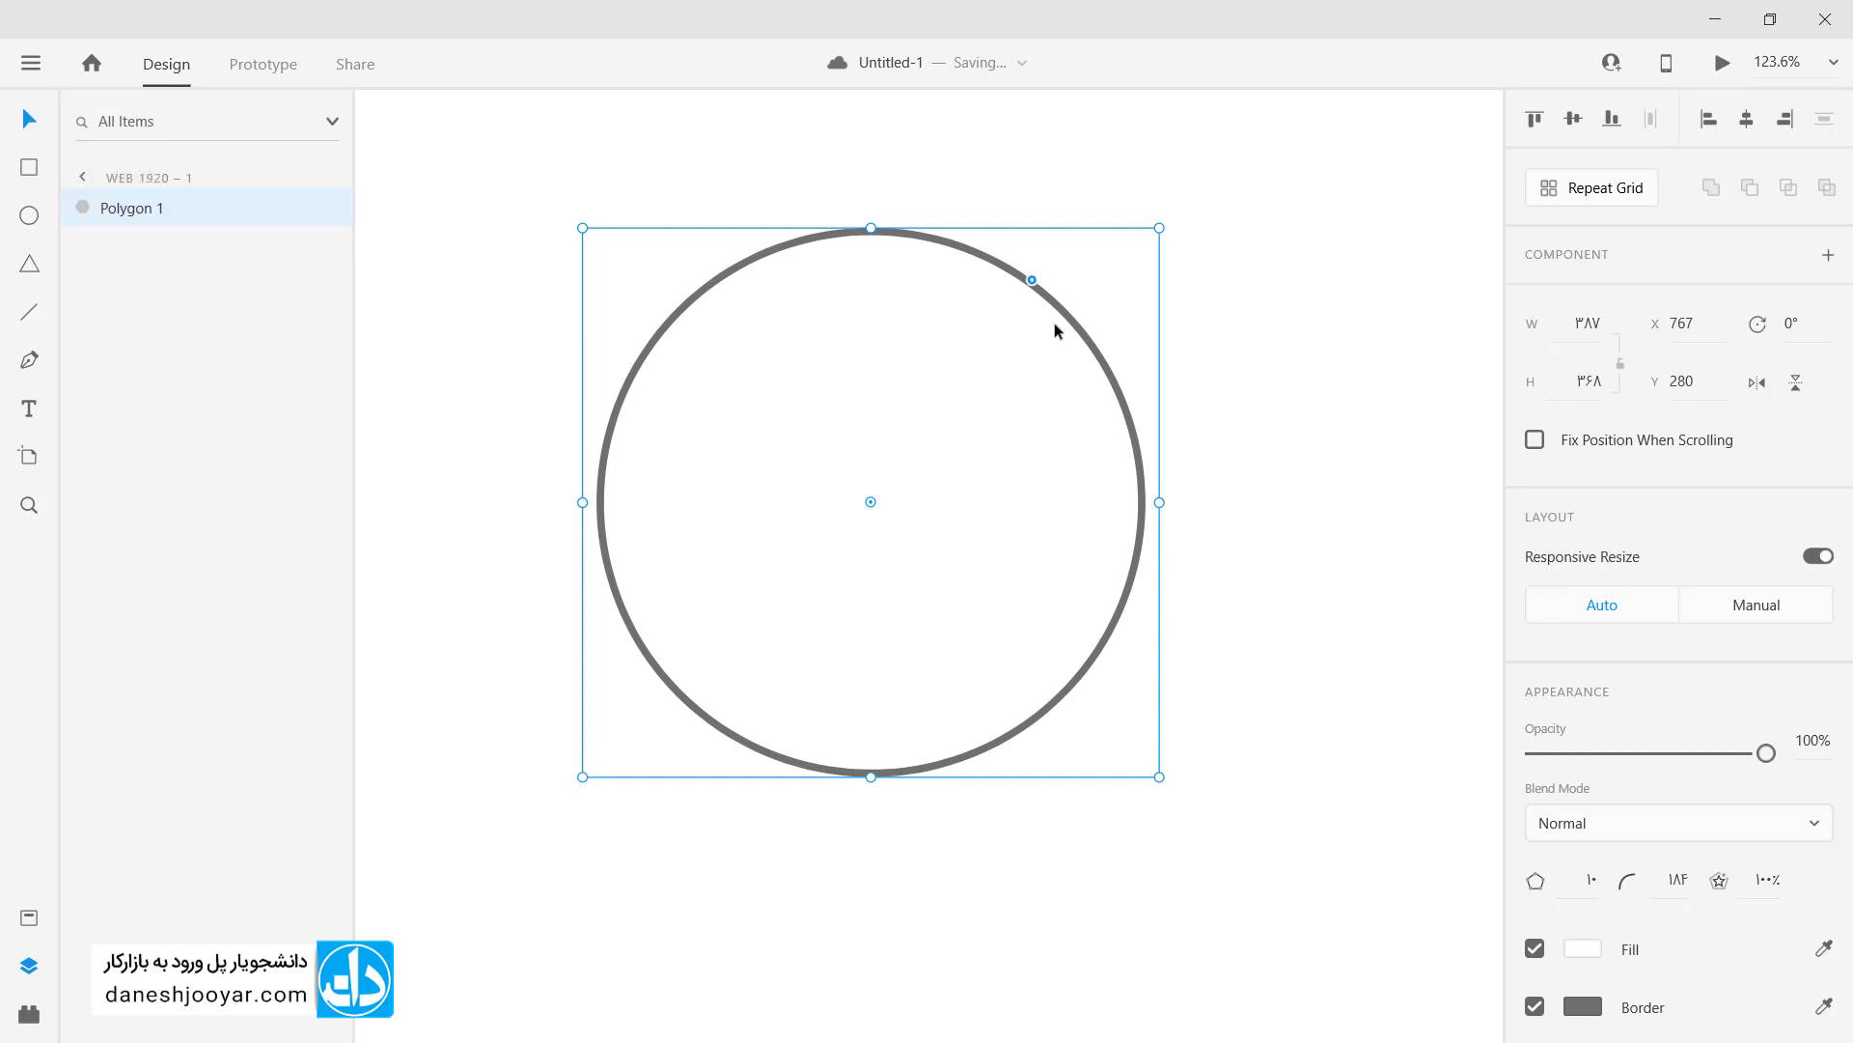
drag(873, 492, 875, 271)
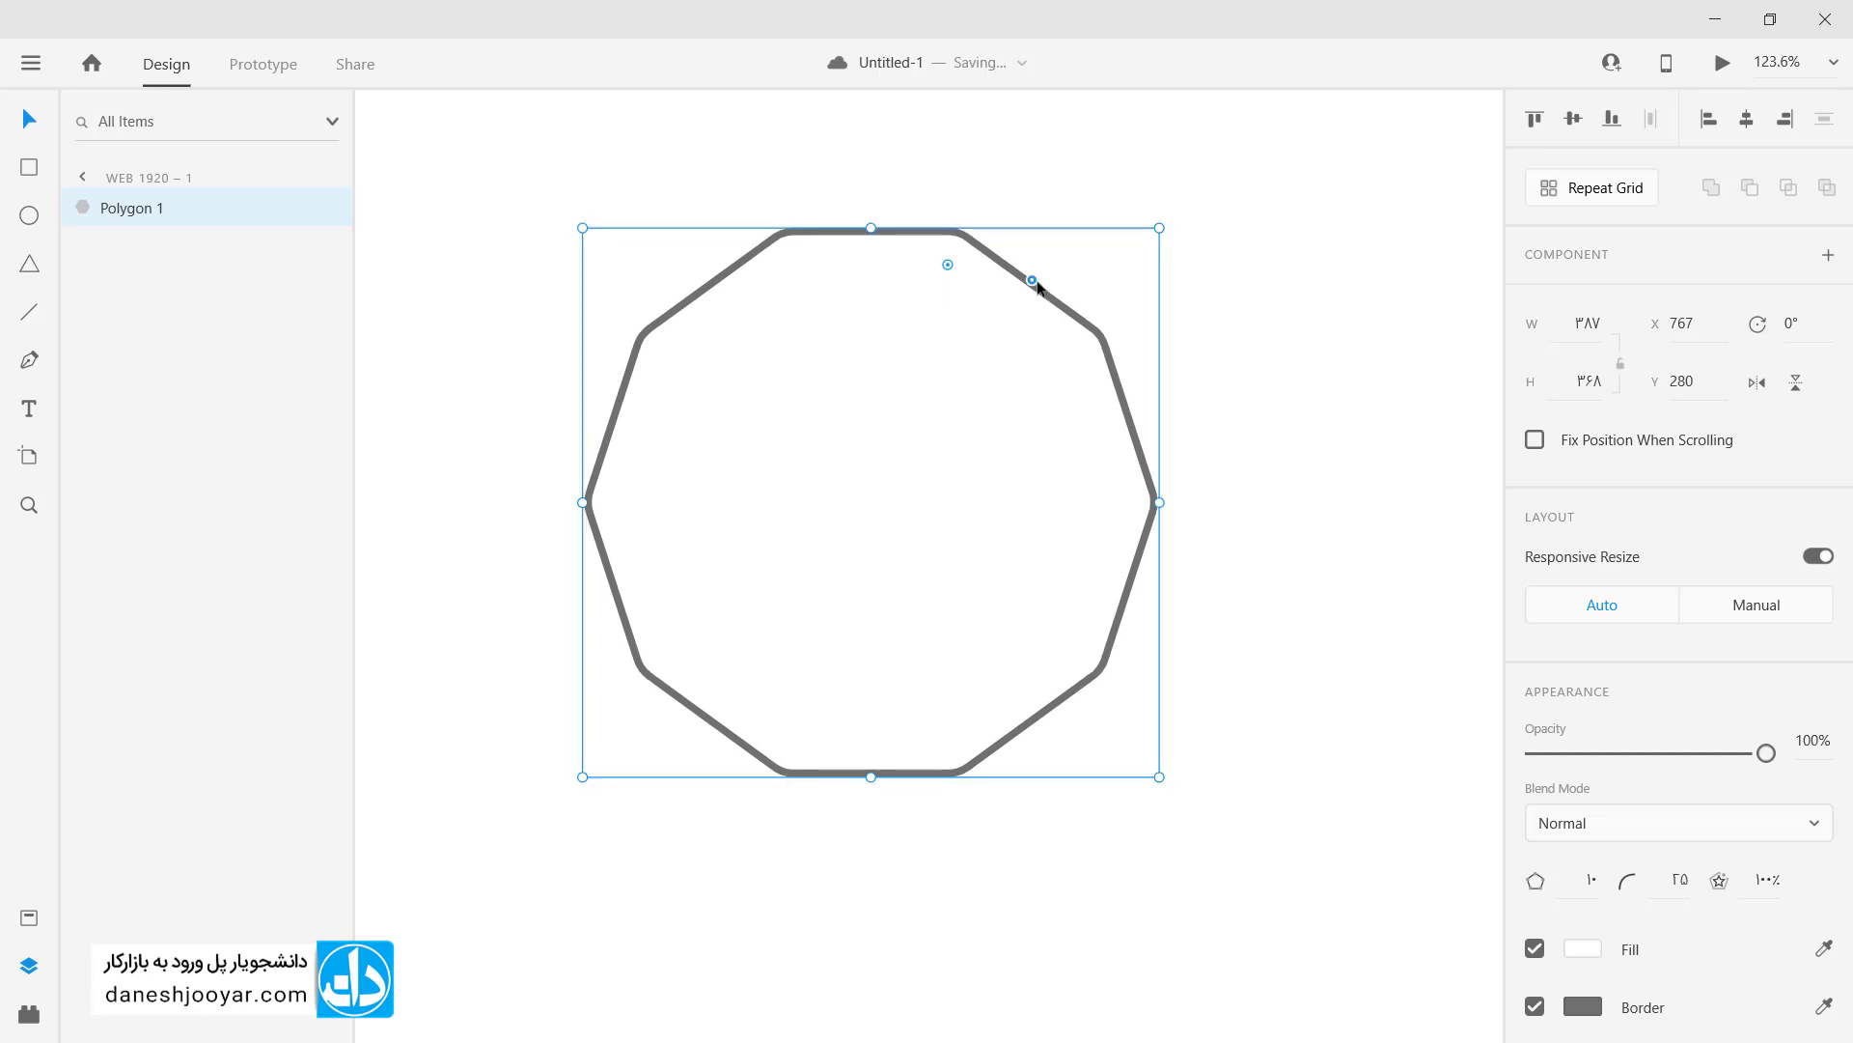
Step: Lower the rounded polygon's star ratio to 30%, and delete the shape
drag(1033, 286, 936, 448)
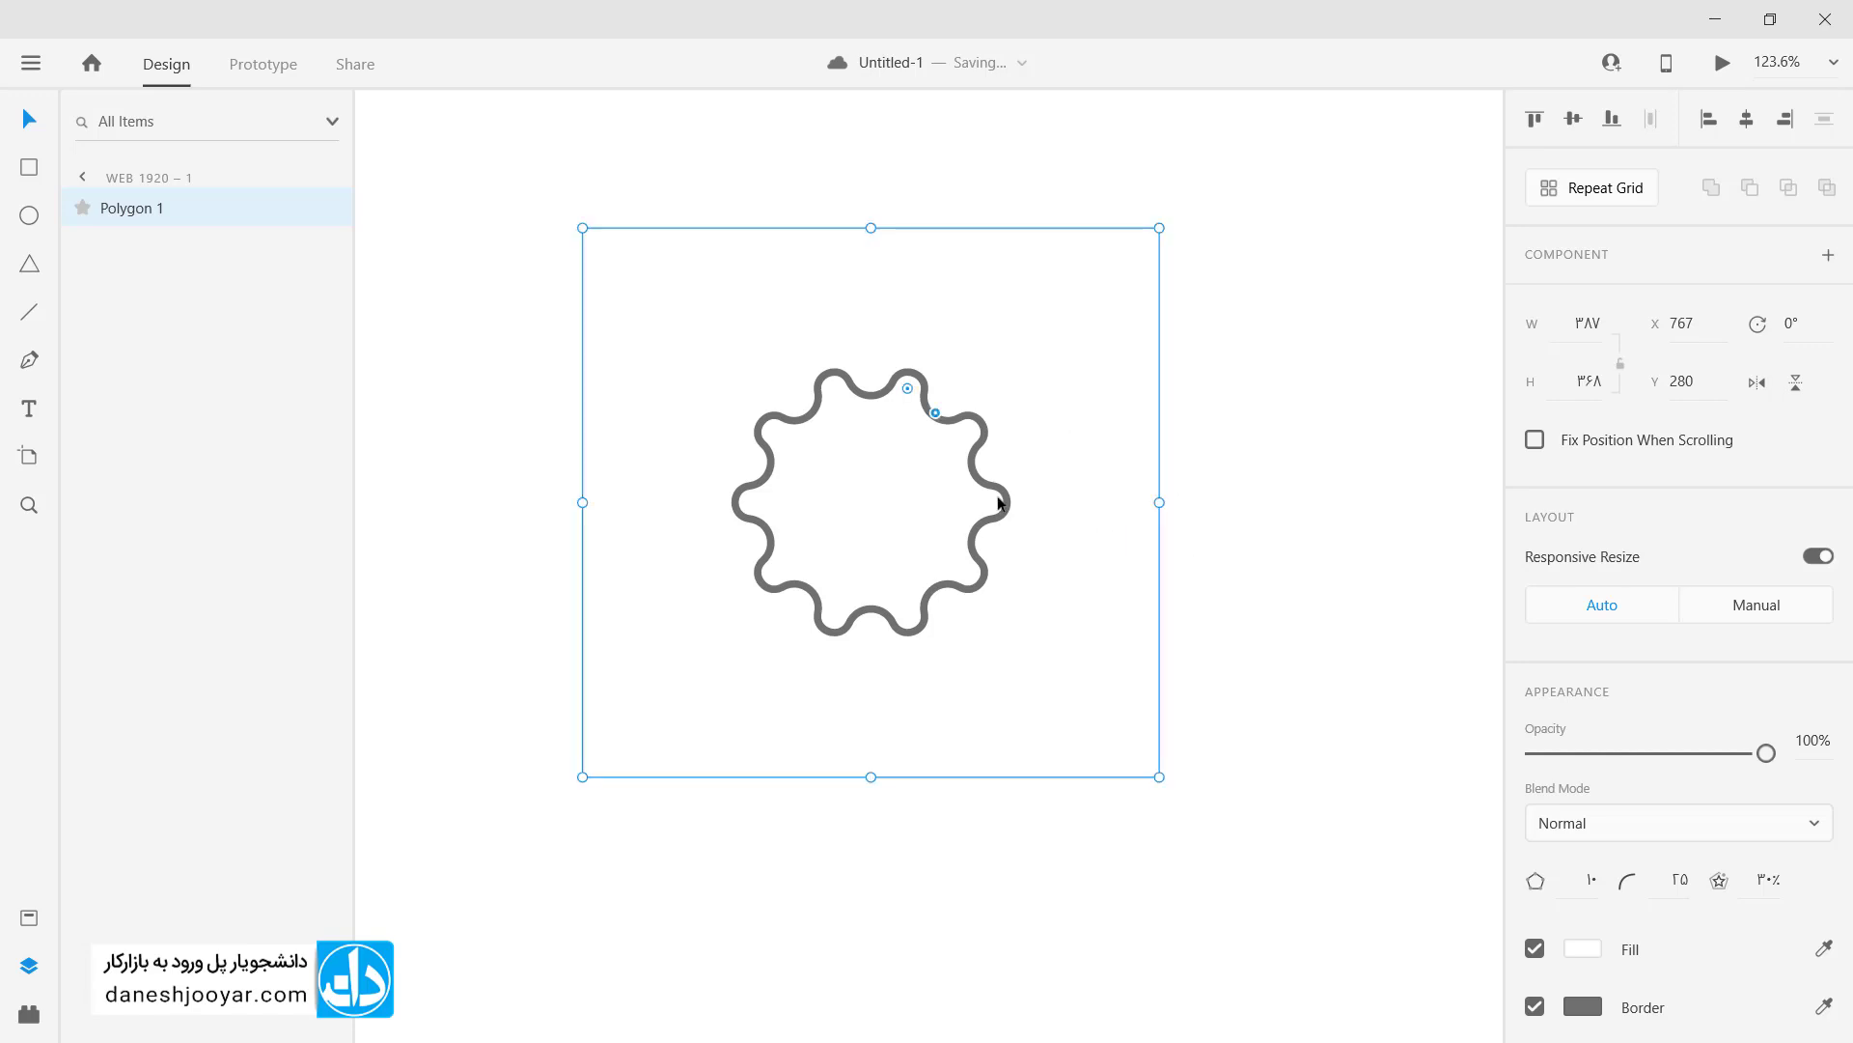
key(Delete)
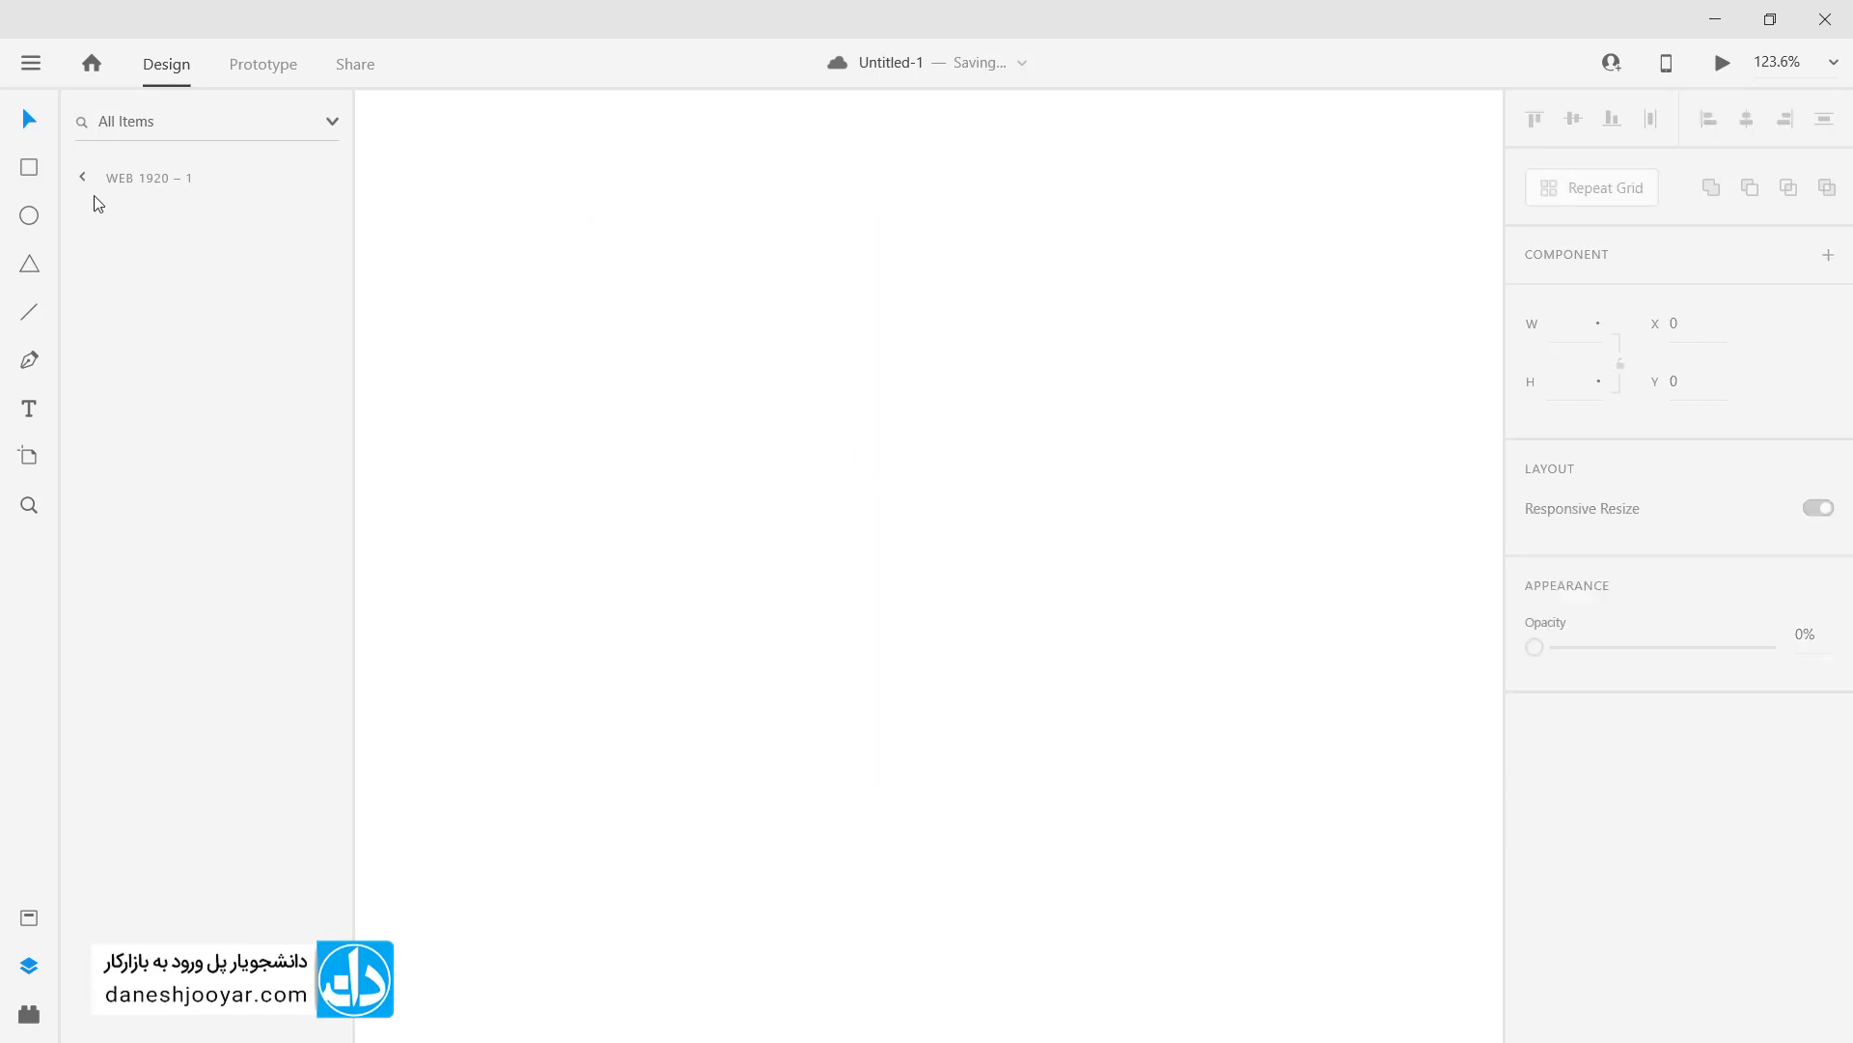
Step: Draw a triangle about 277 by 253 with the Polygon tool, raising its corner count by six and returning it to 3 while drawing
click(30, 264)
drag(596, 320, 1011, 702)
key(Up)
key(Up)
key(Up)
key(Up)
key(Up)
key(Up)
key(Down)
key(Down)
key(Down)
key(Down)
key(Down)
key(Down)
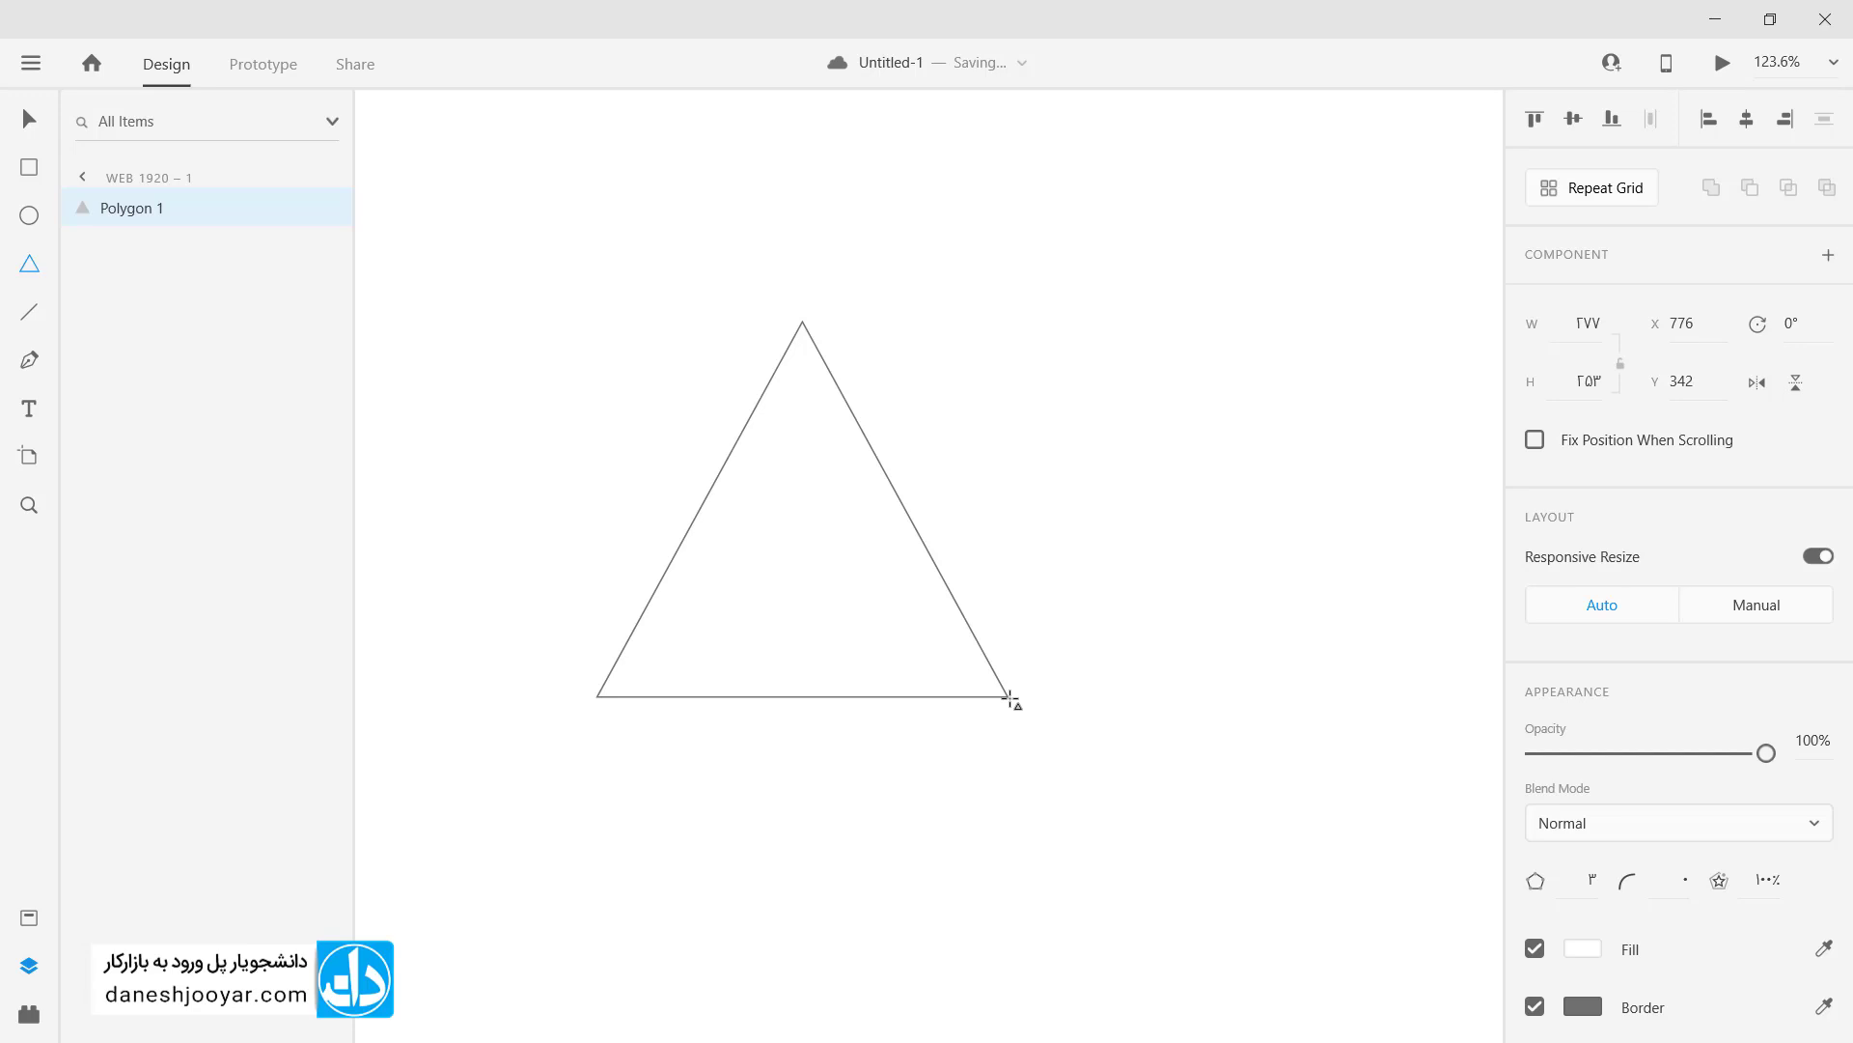
Step: Reduce the star ratio of the polygon being drawn to 10%, and adjust its size to about 270 by 248
key(Left)
key(Left)
key(Left)
key(Left)
key(Left)
drag(1011, 701, 1010, 701)
key(Left)
key(Left)
key(Left)
key(Left)
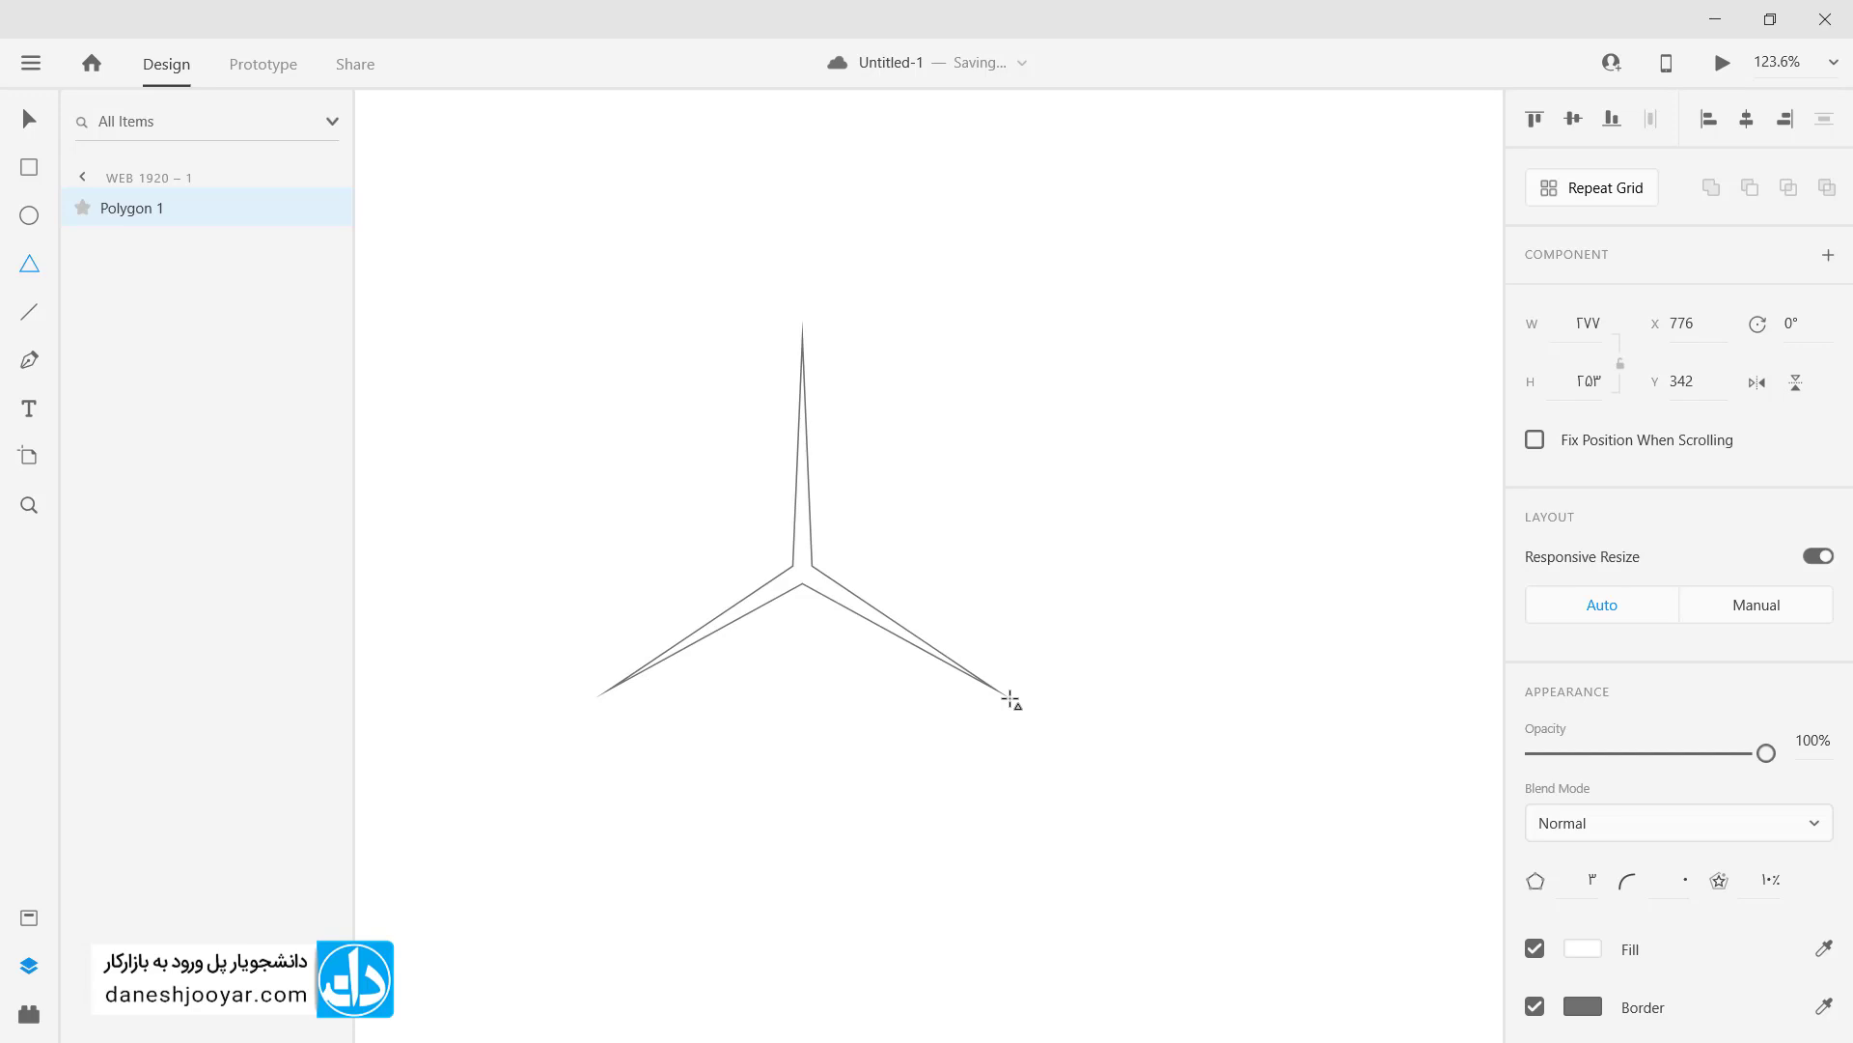
drag(1011, 701, 1000, 693)
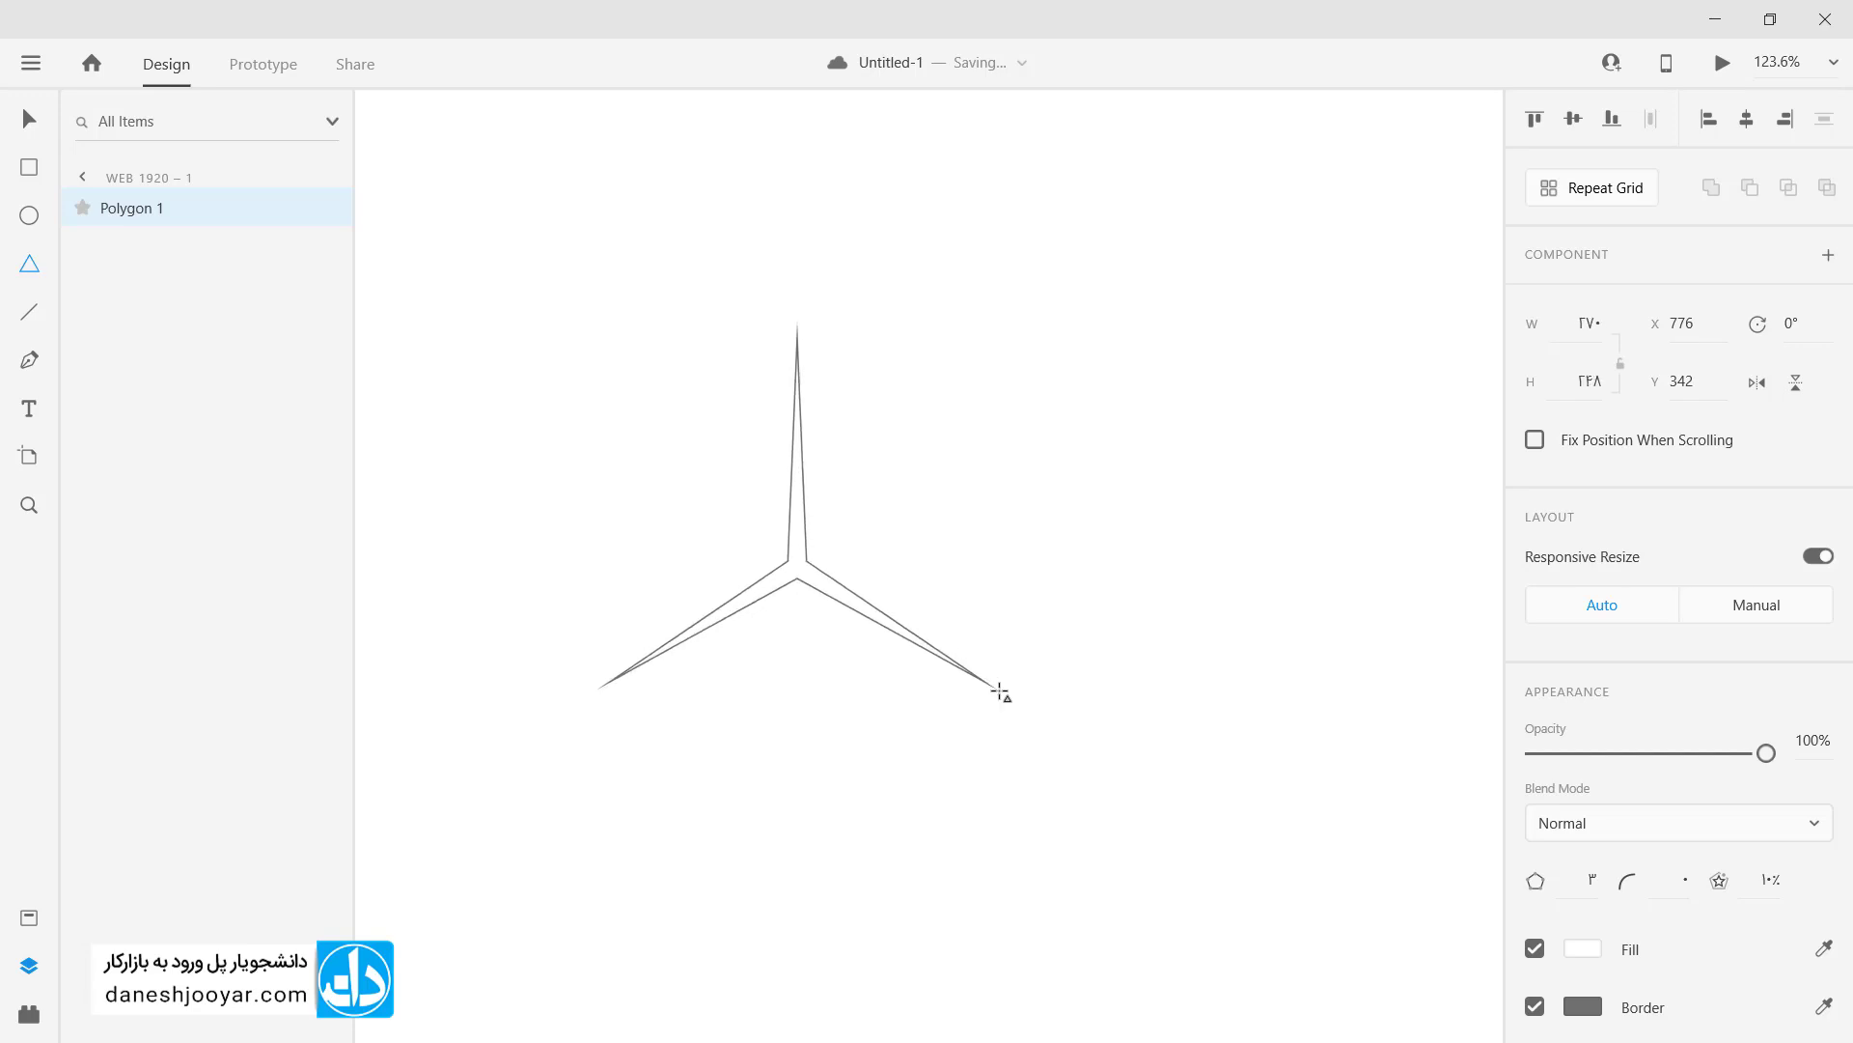
Step: Return the star ratio of the polygon being drawn to 100%, and finish it as a plain triangle
key(Right)
key(Right)
key(Right)
key(Right)
key(Right)
key(Right)
key(Right)
key(Right)
key(Right)
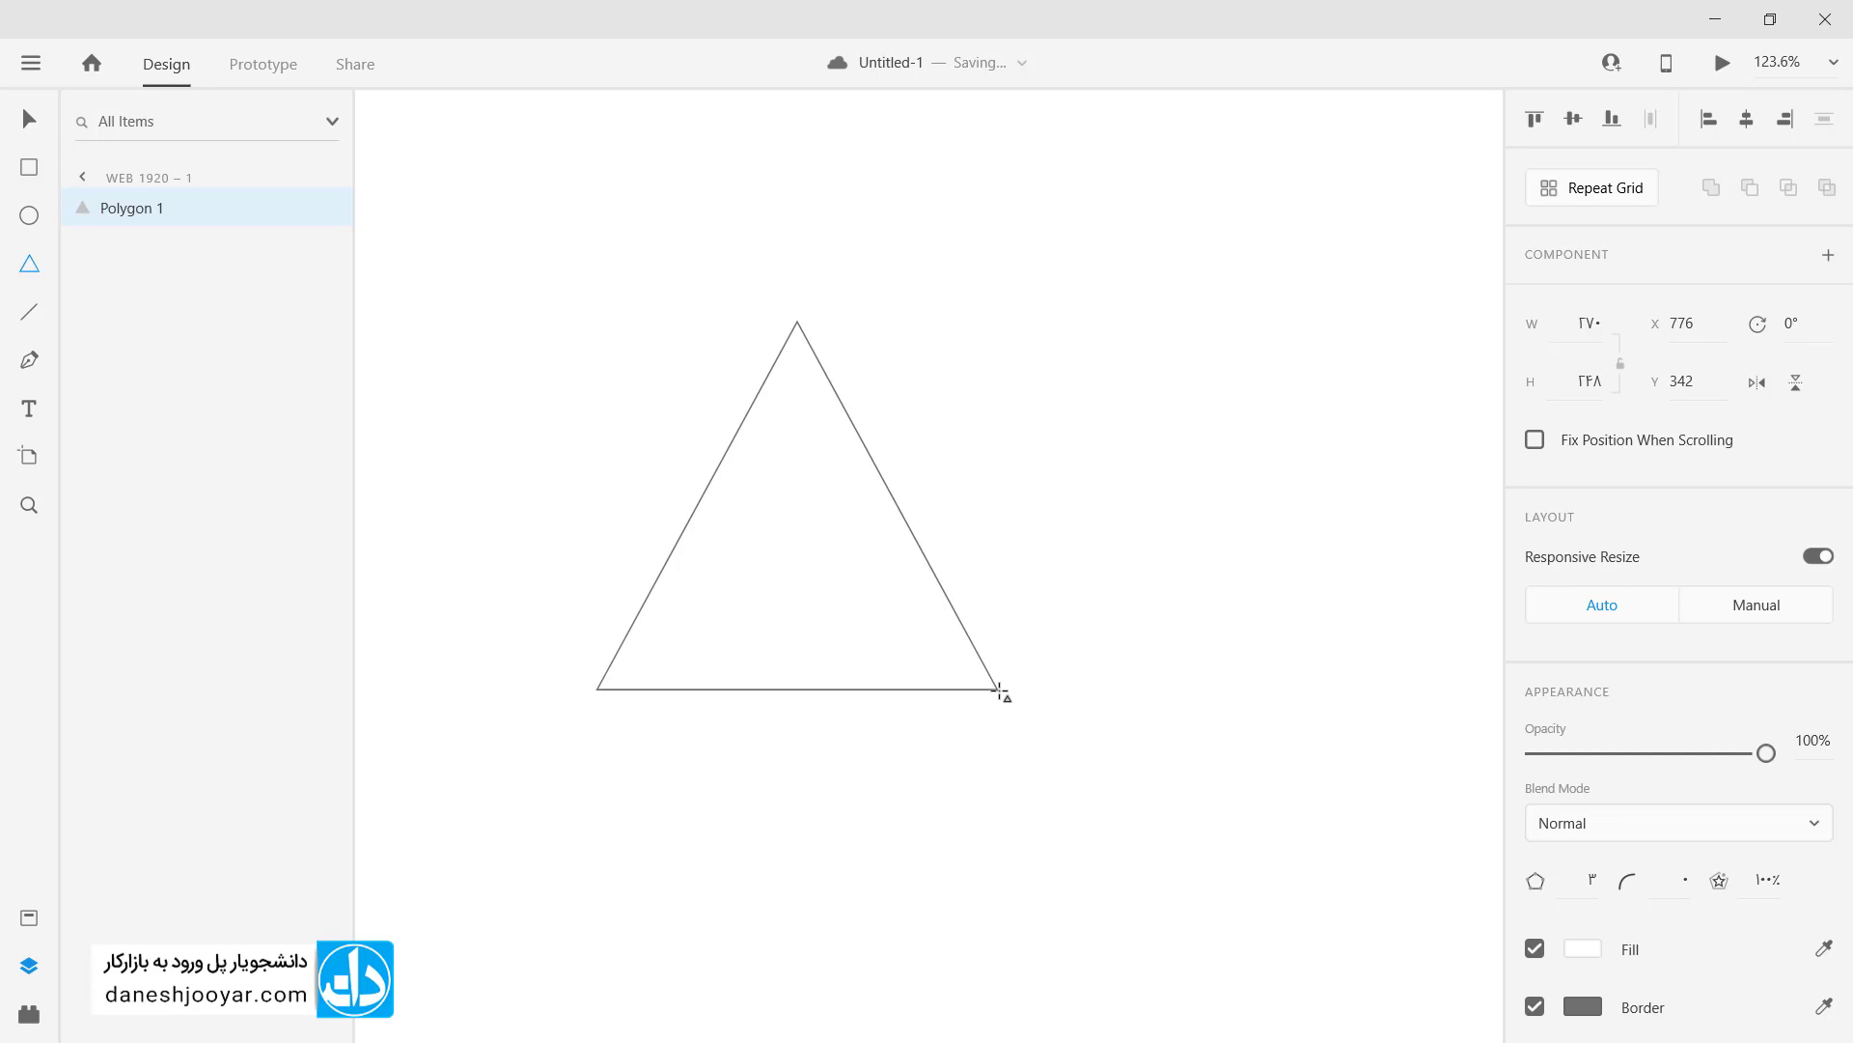
drag(999, 690, 1000, 691)
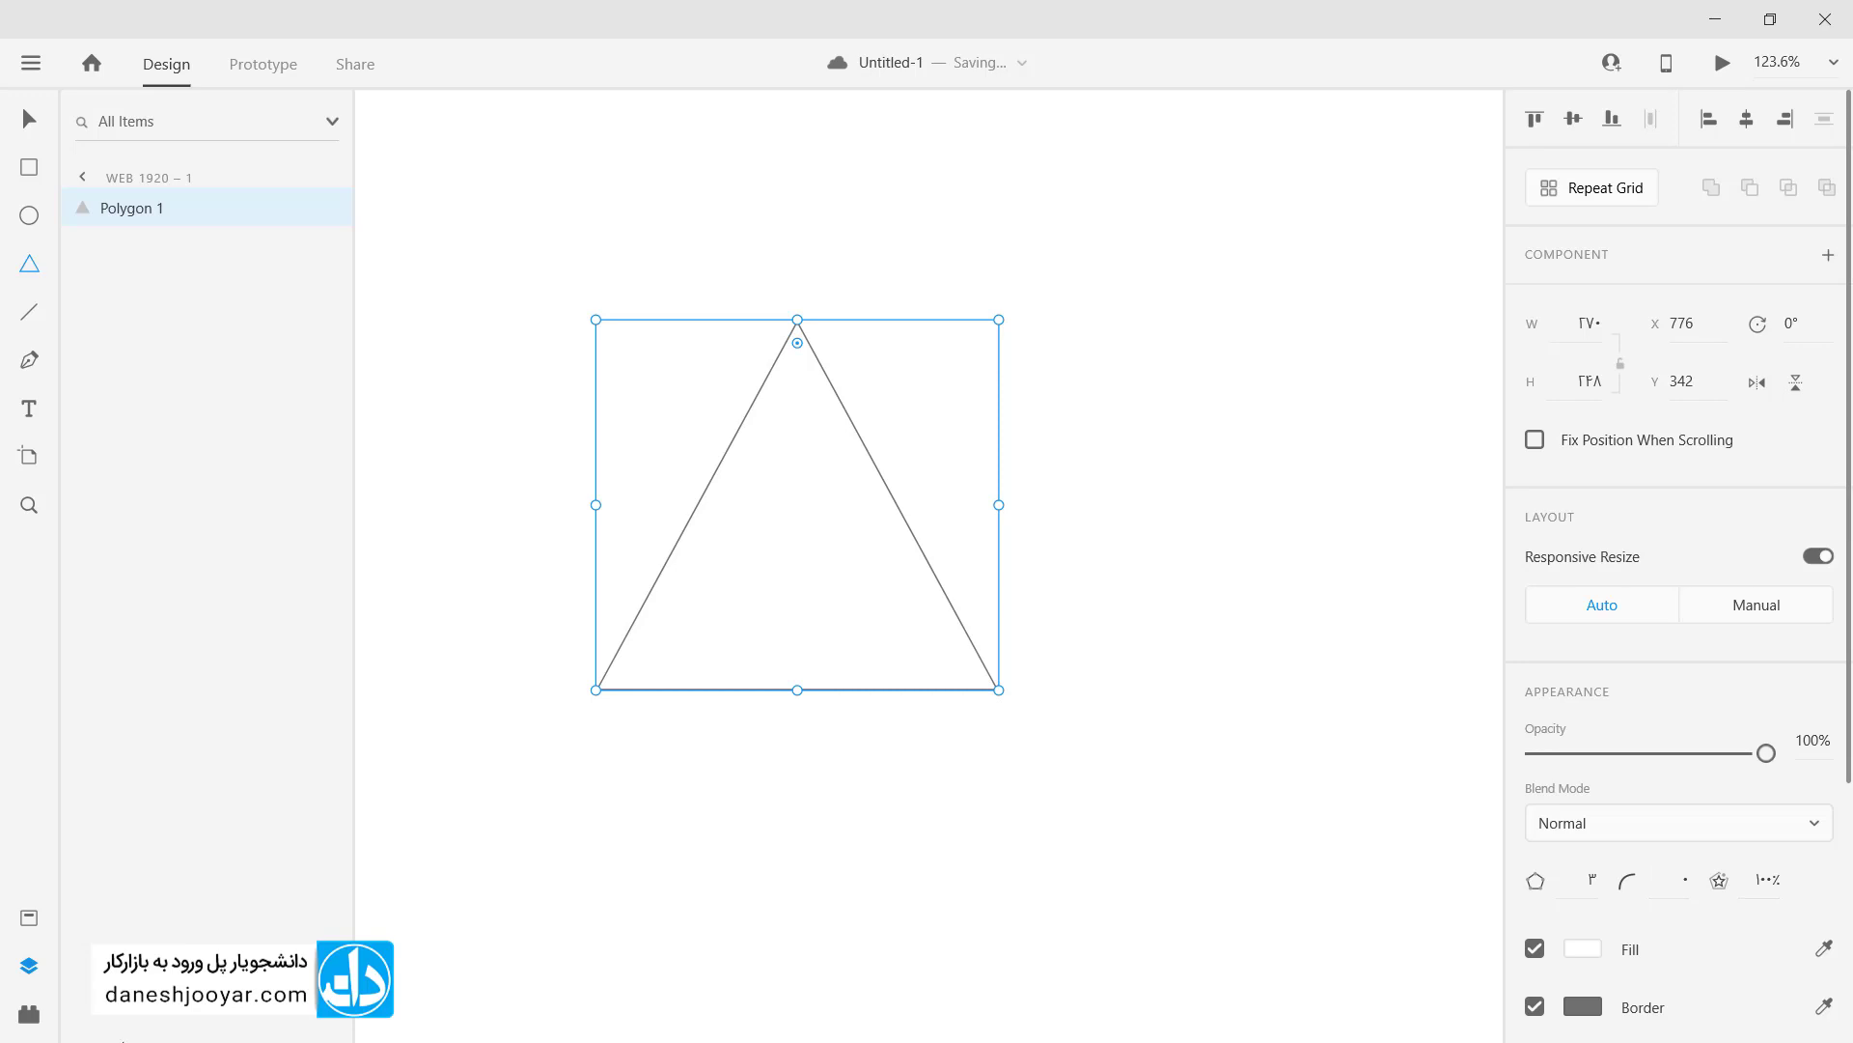
Step: Close the untitled document without saving it, and open the recent file wireframe
click(31, 63)
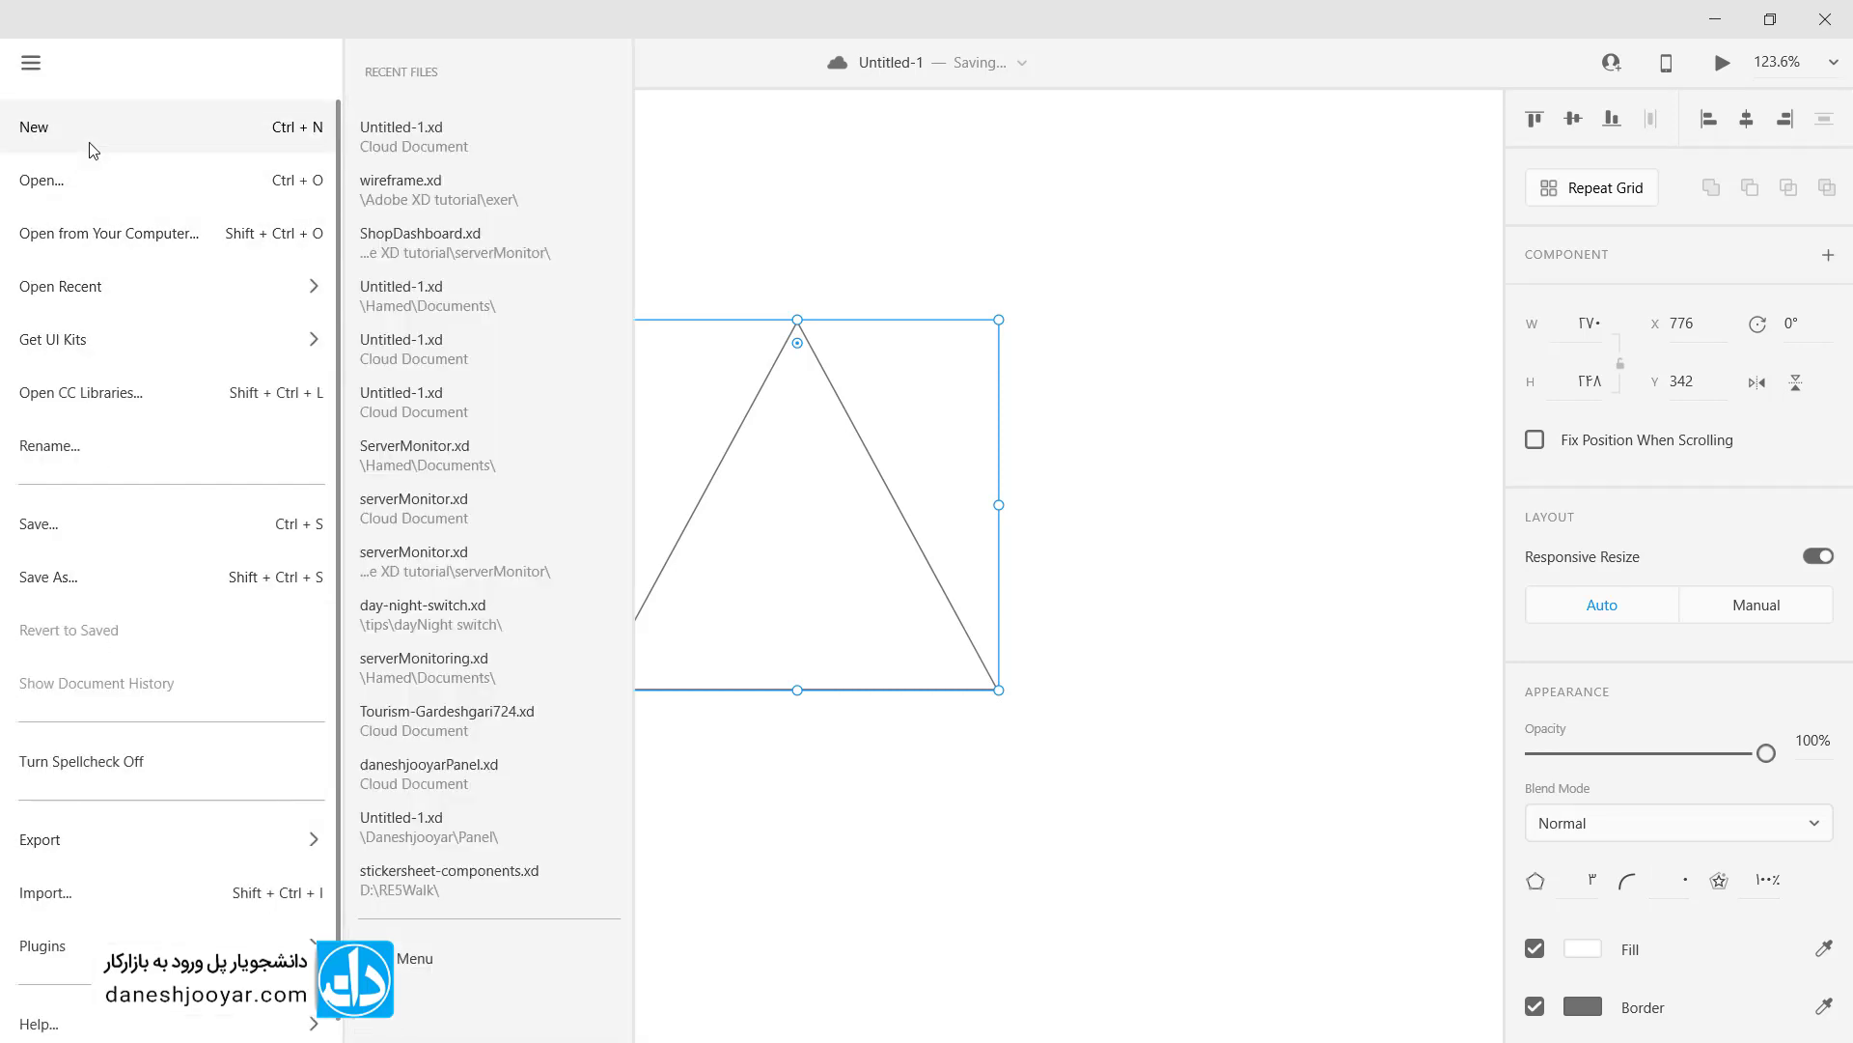
key(Escape)
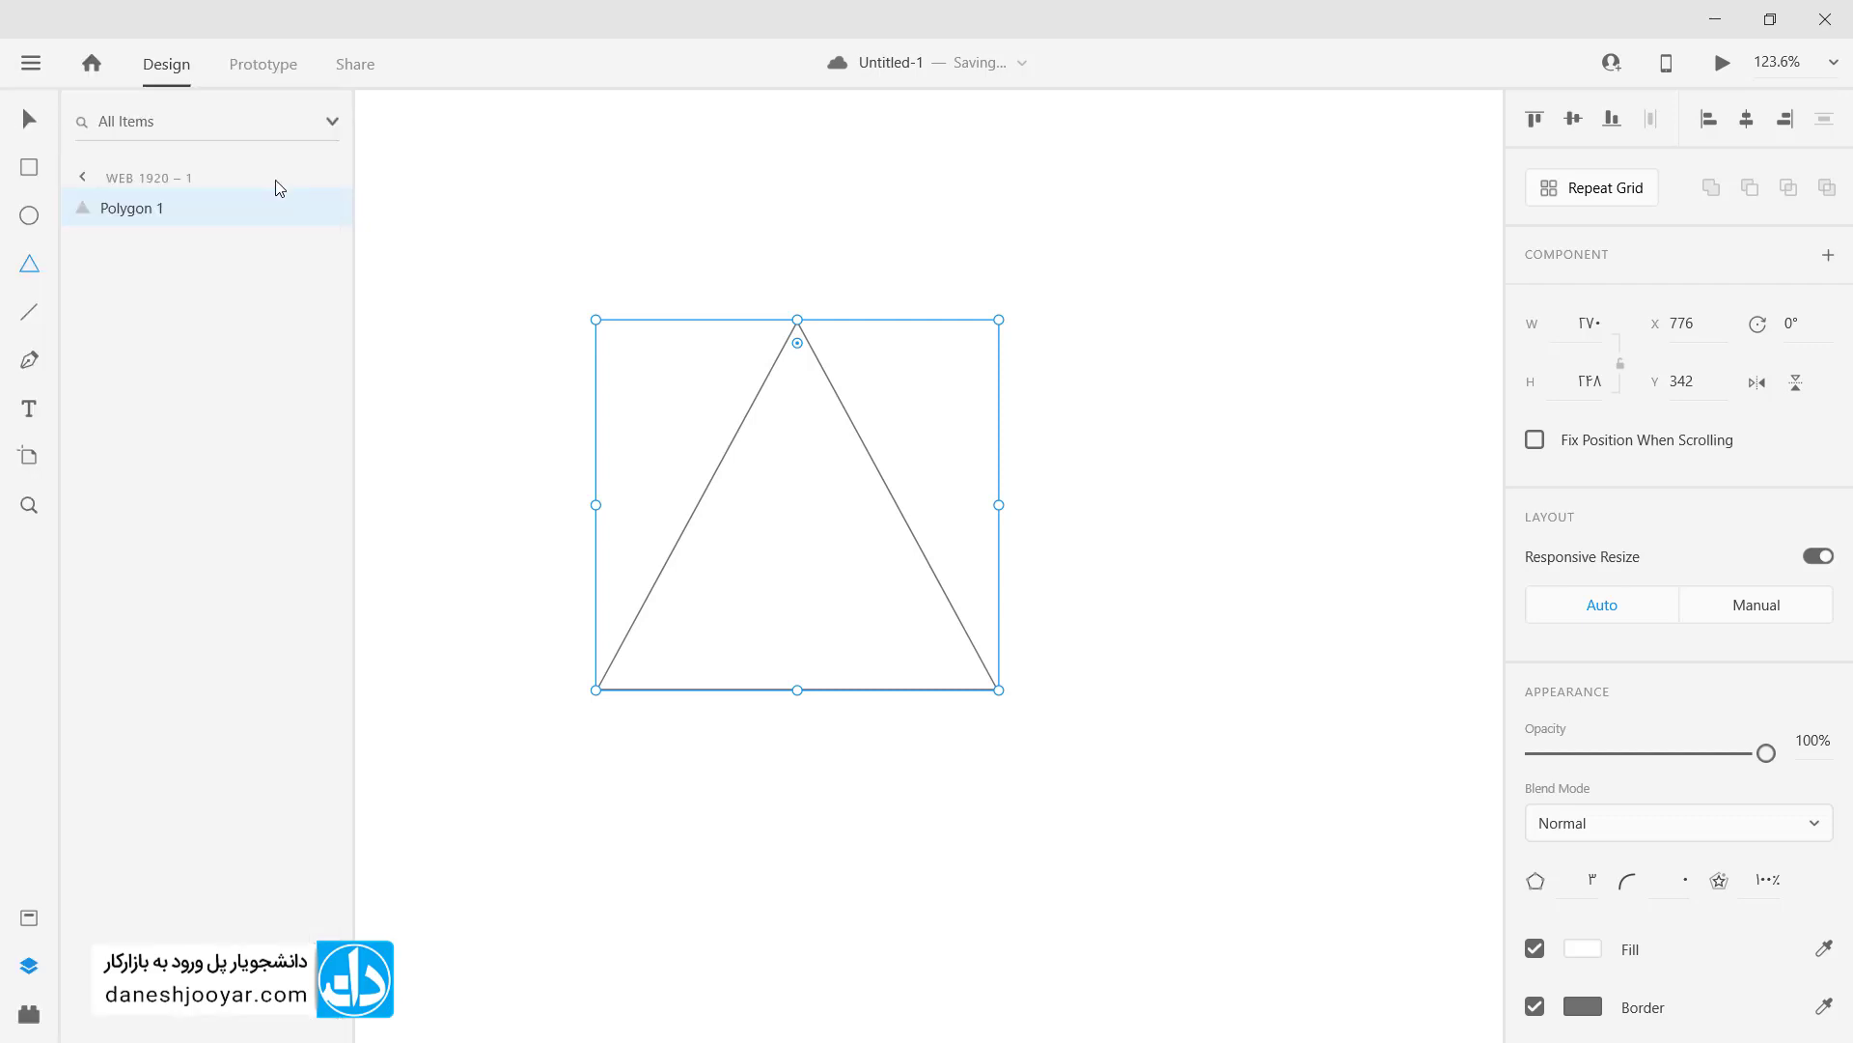
click(1805, 24)
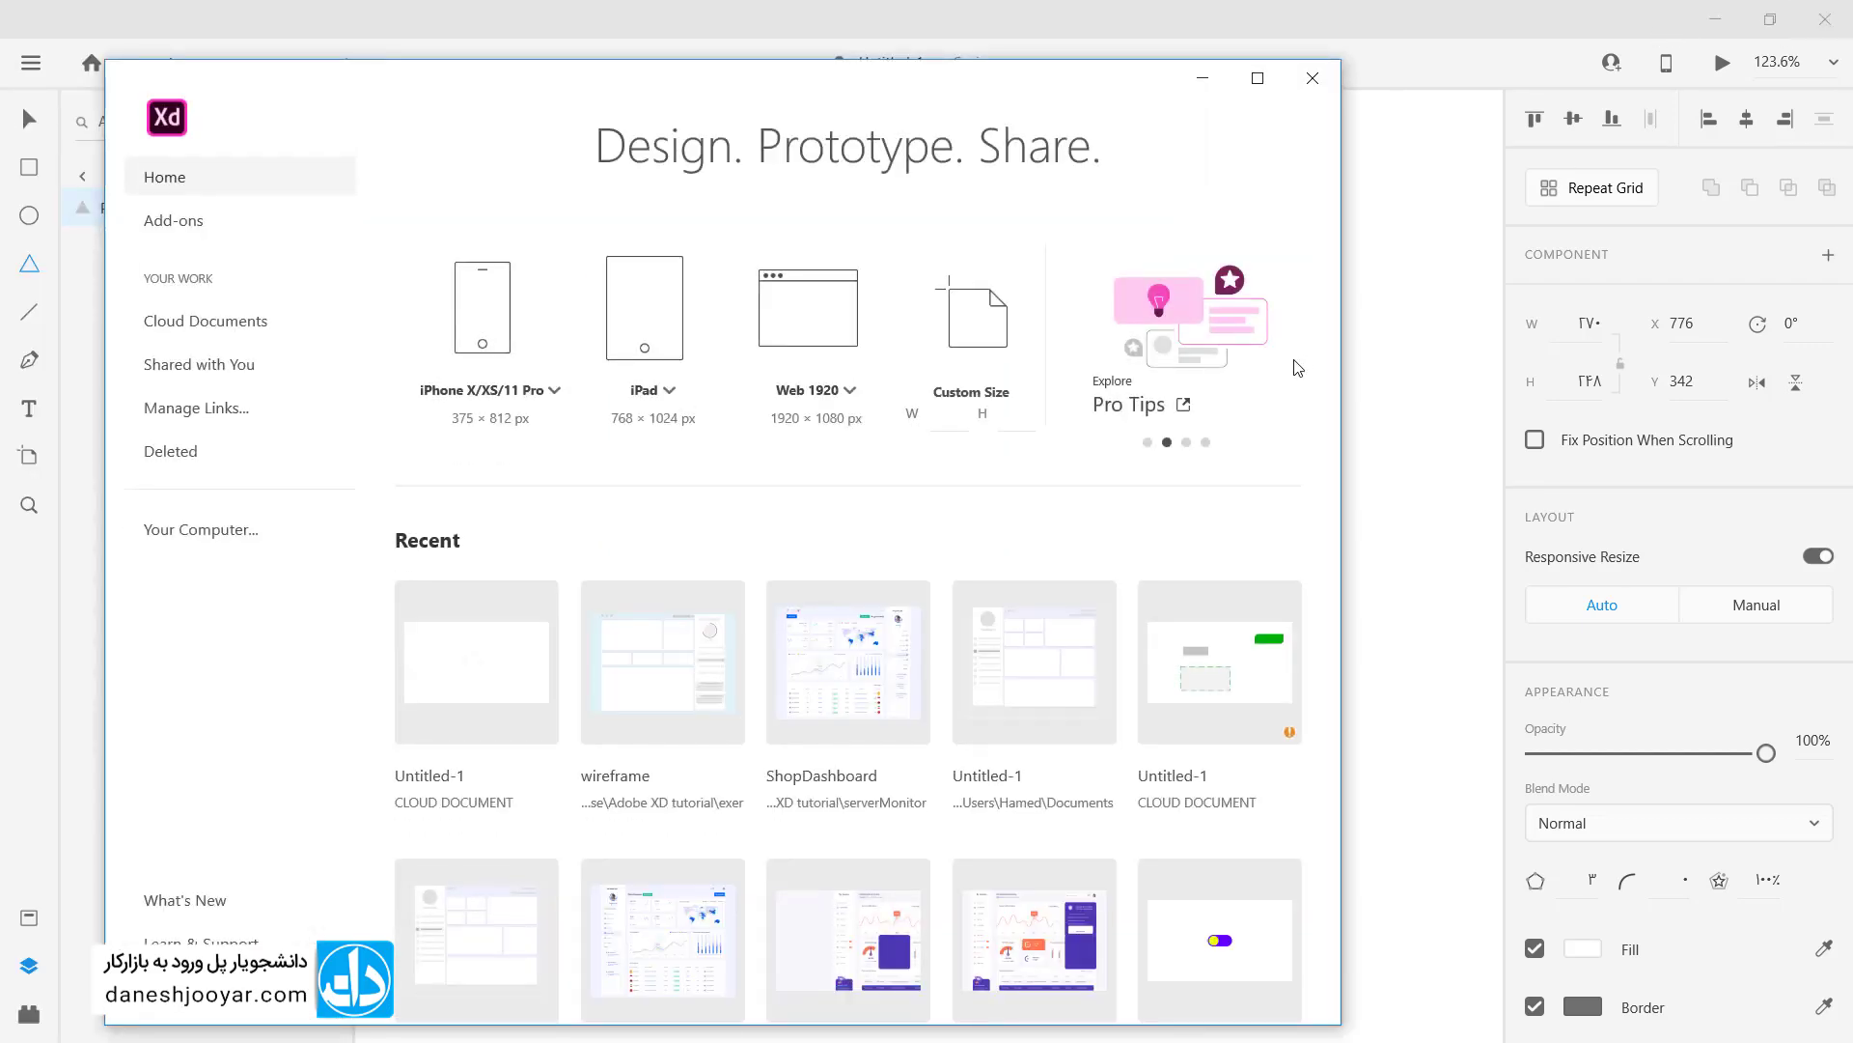
click(1819, 24)
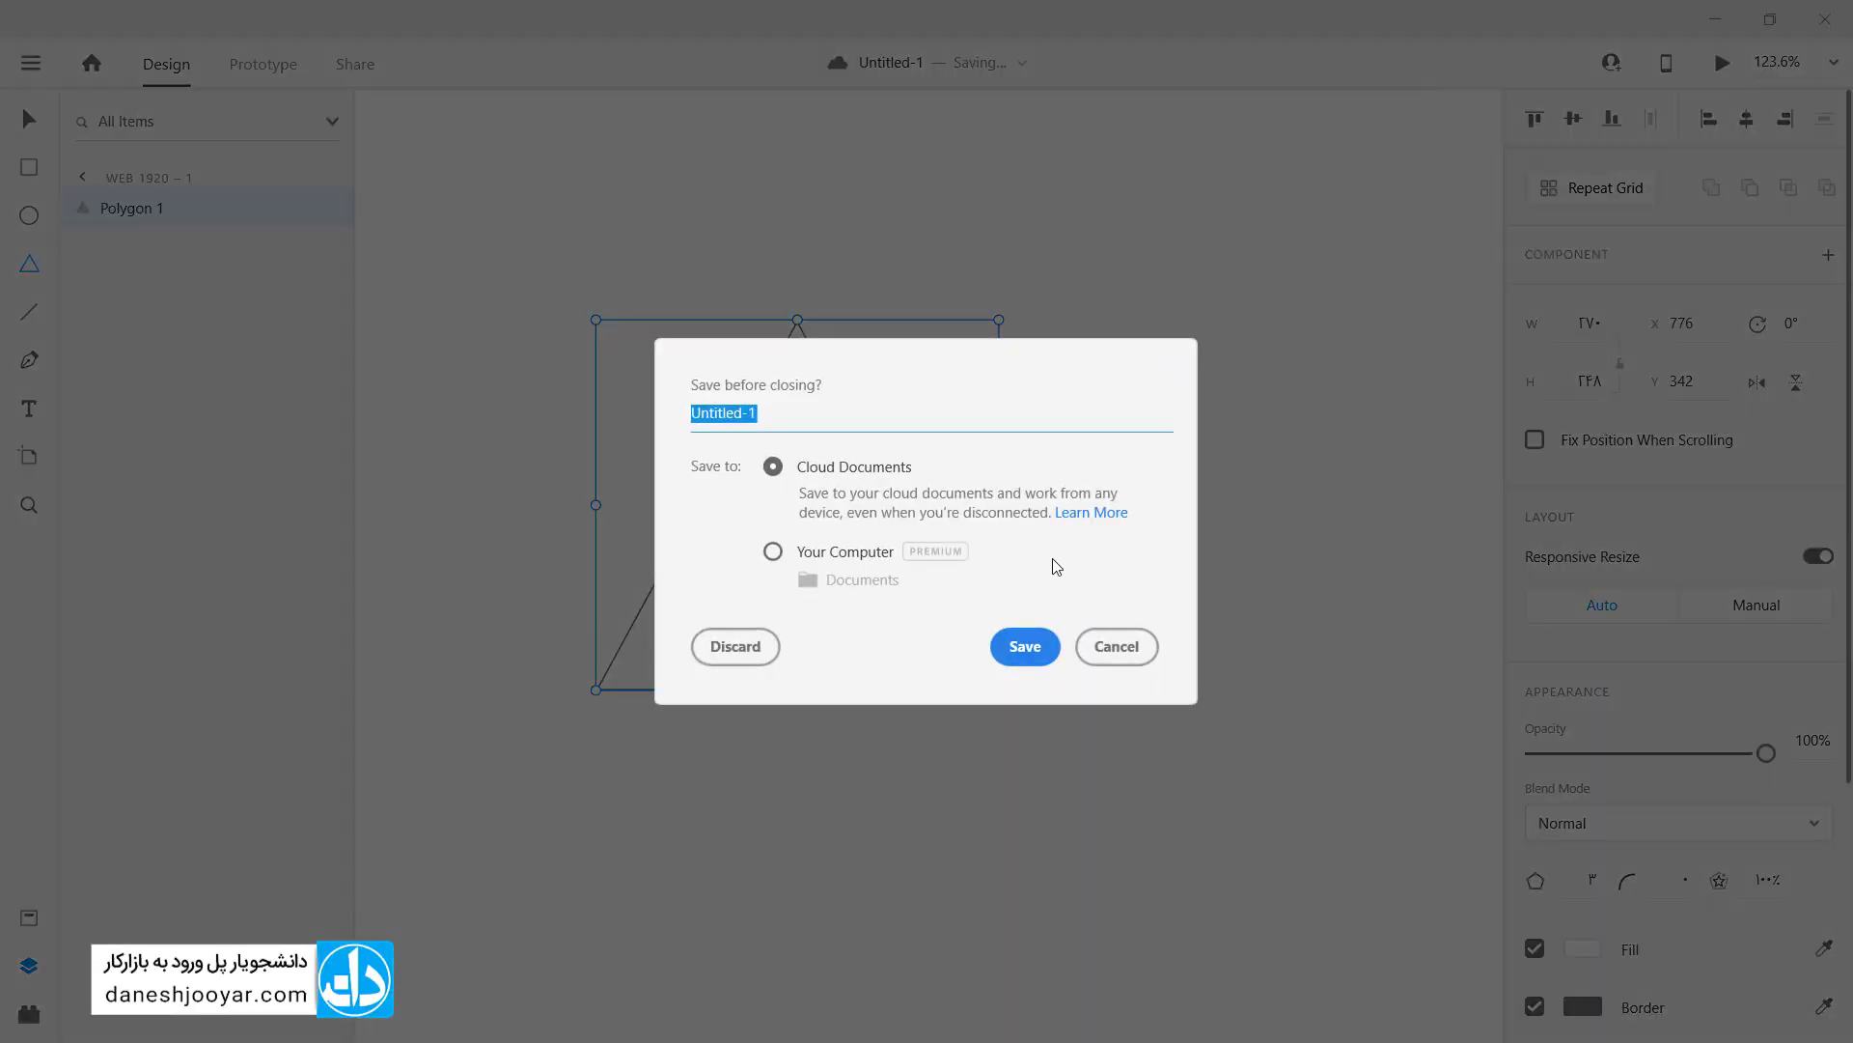
click(754, 645)
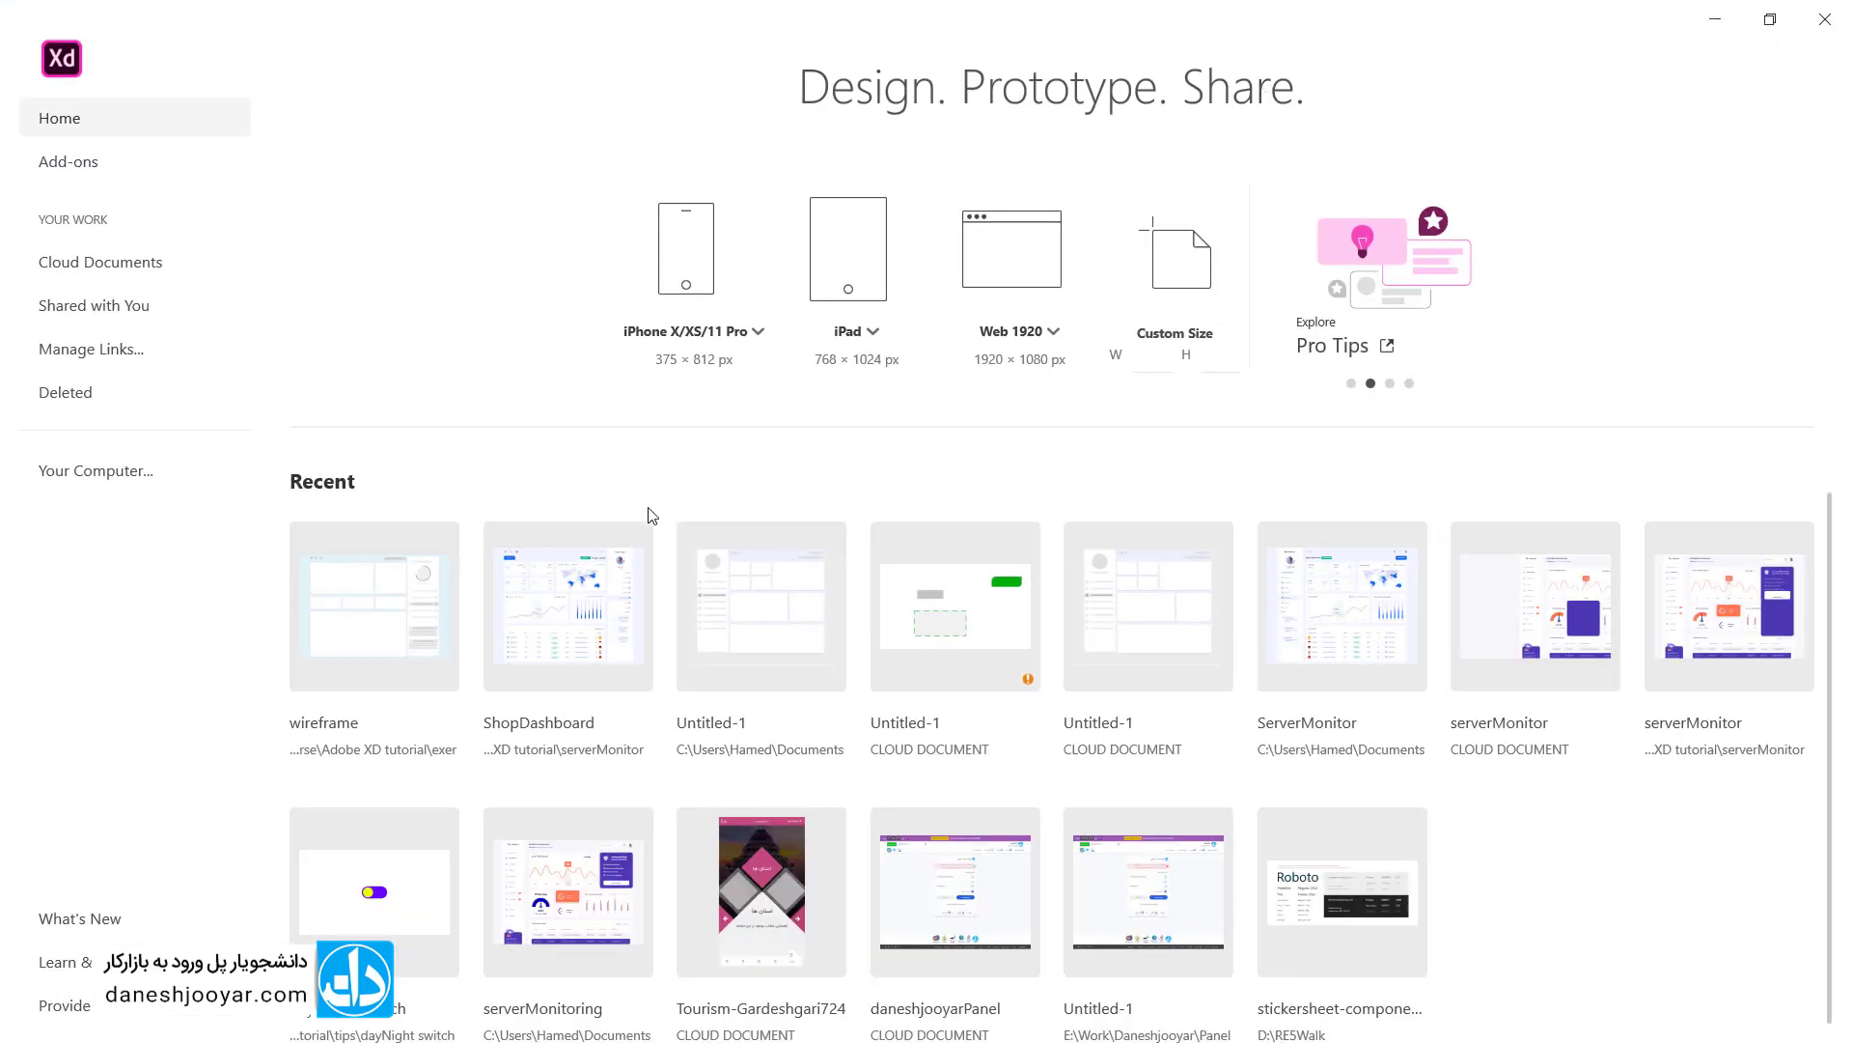
click(379, 610)
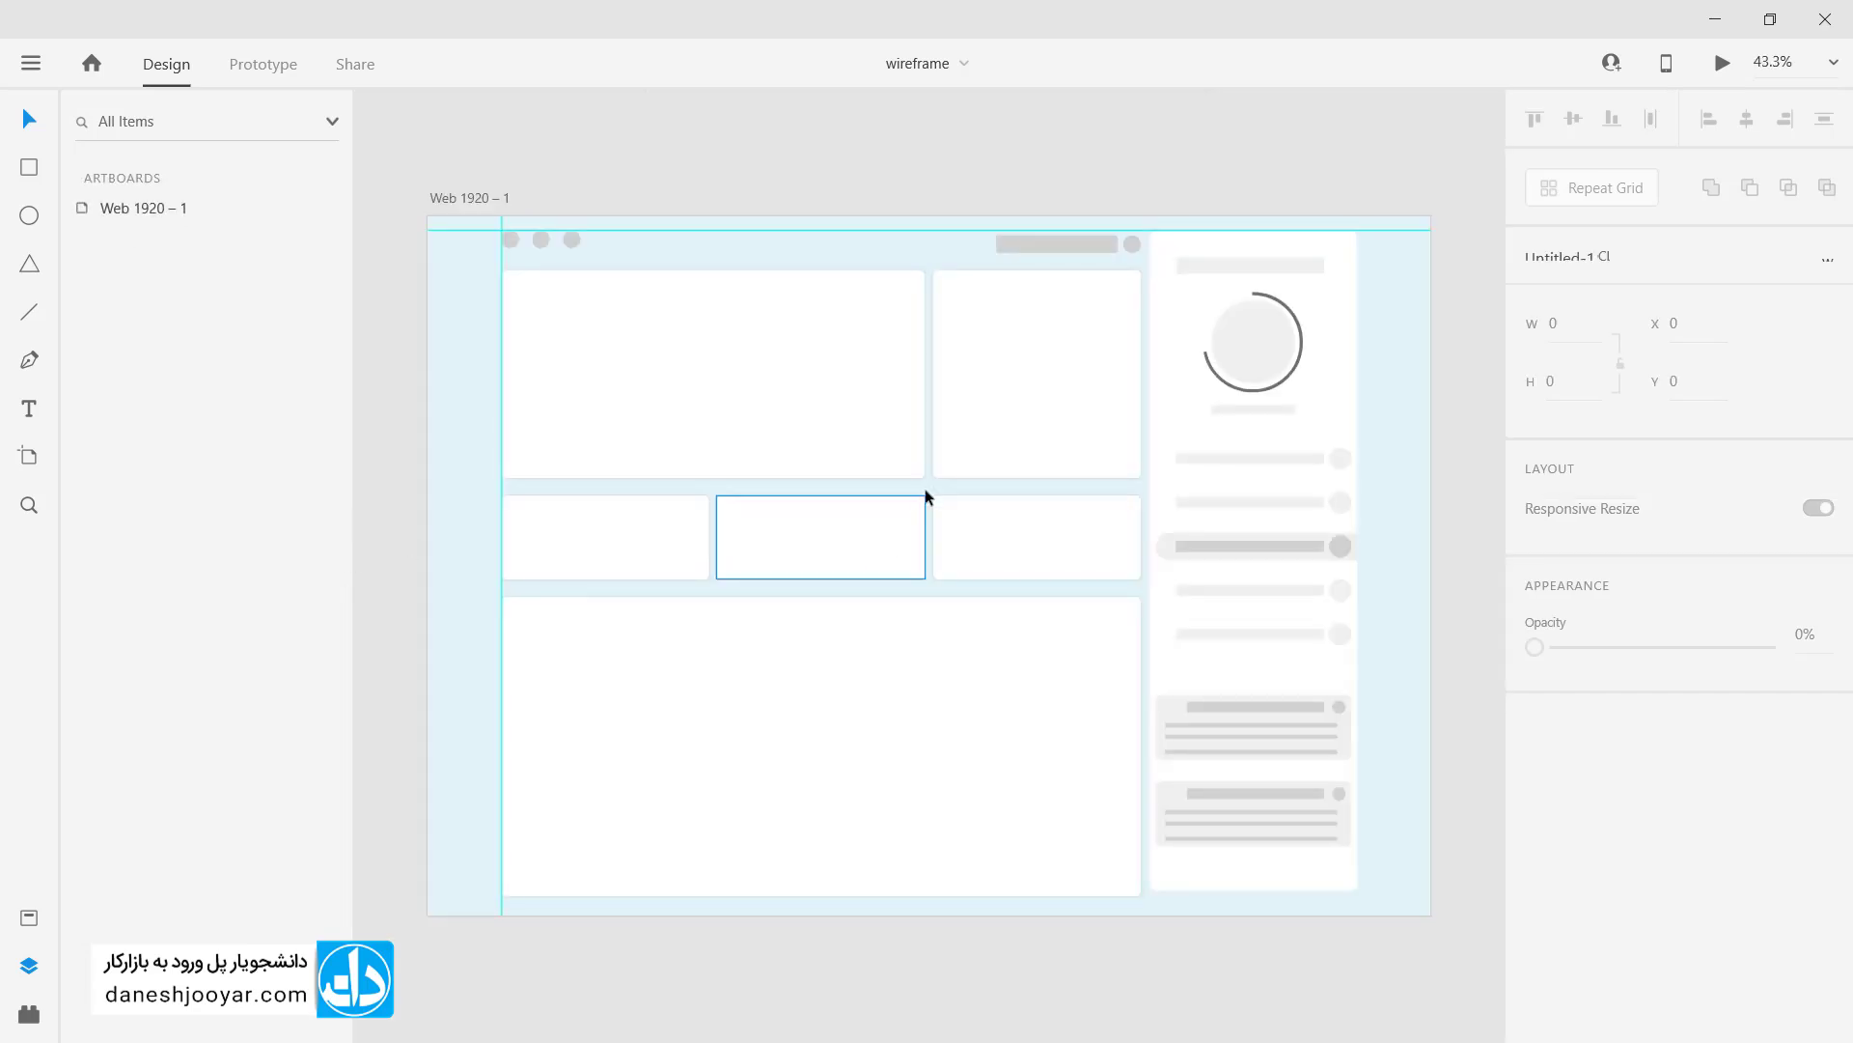
Step: Group the square card beside the sidebar (Rectangle 14), and name the group WidgetAudioPlayer
scroll(1040, 343, up, 5)
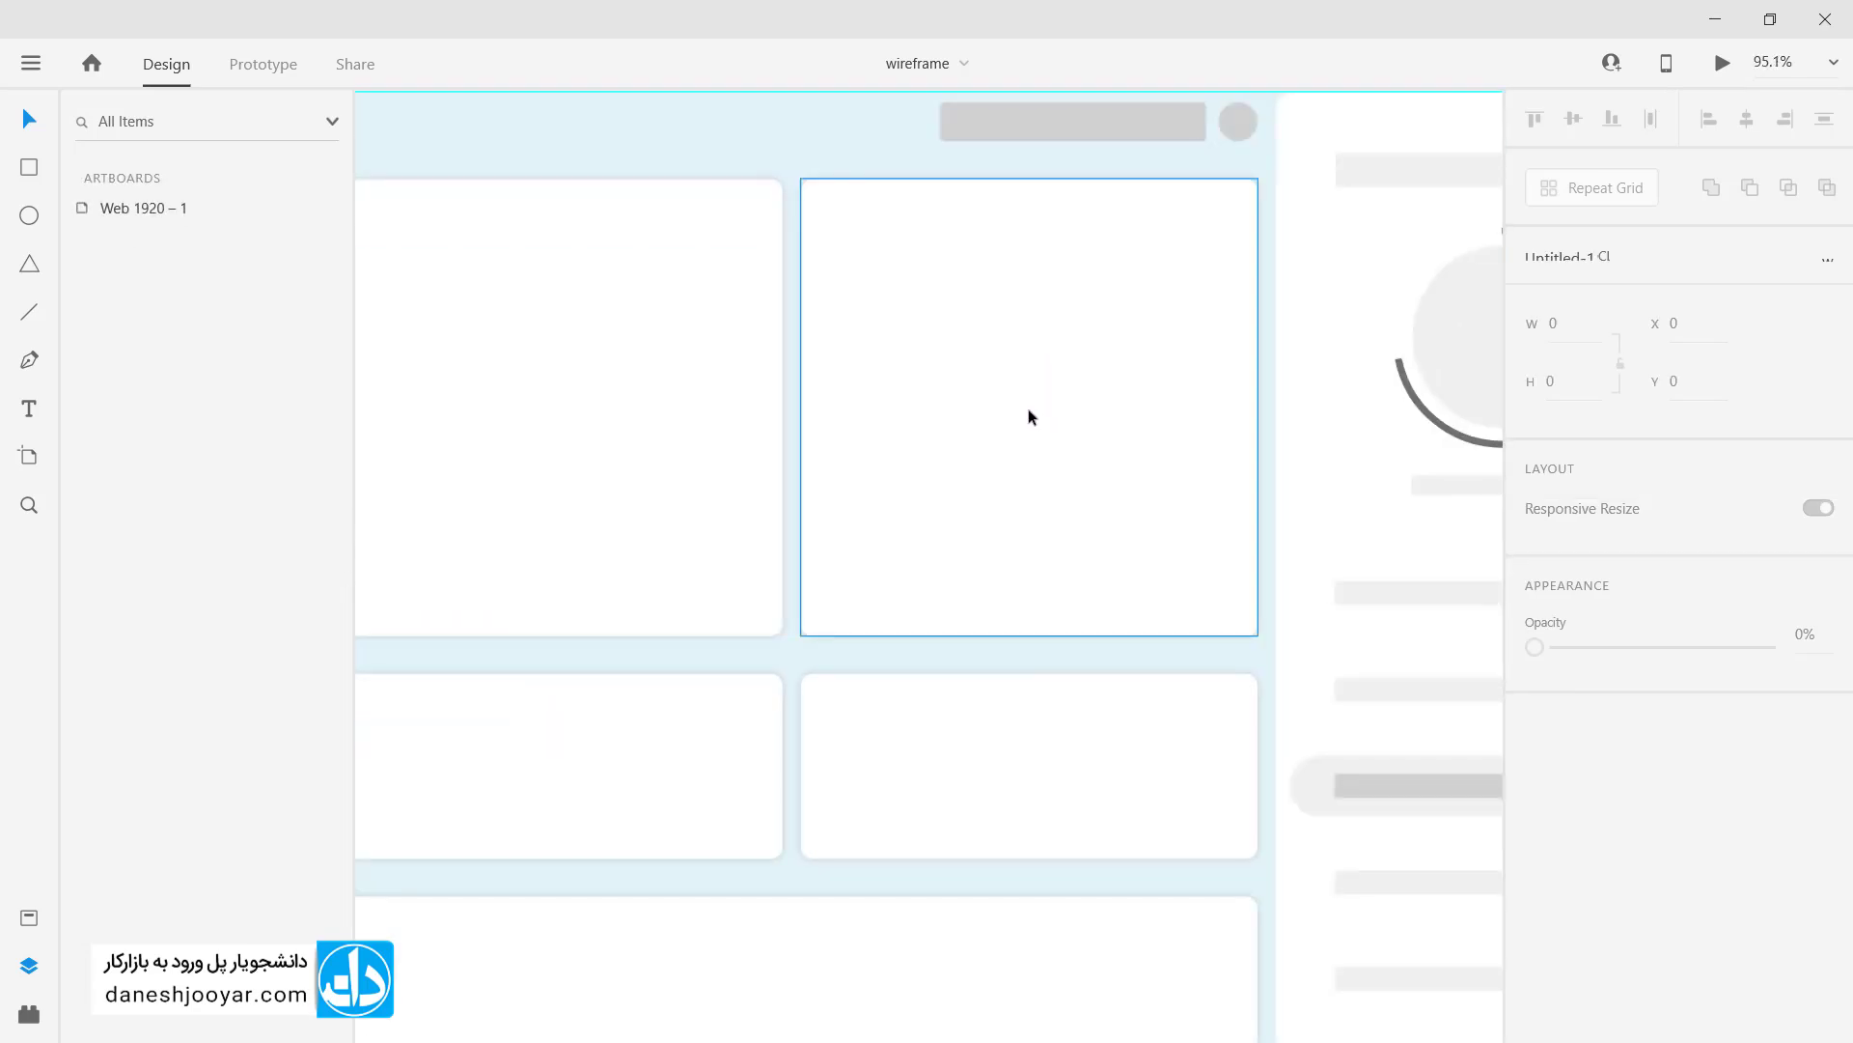
click(1027, 408)
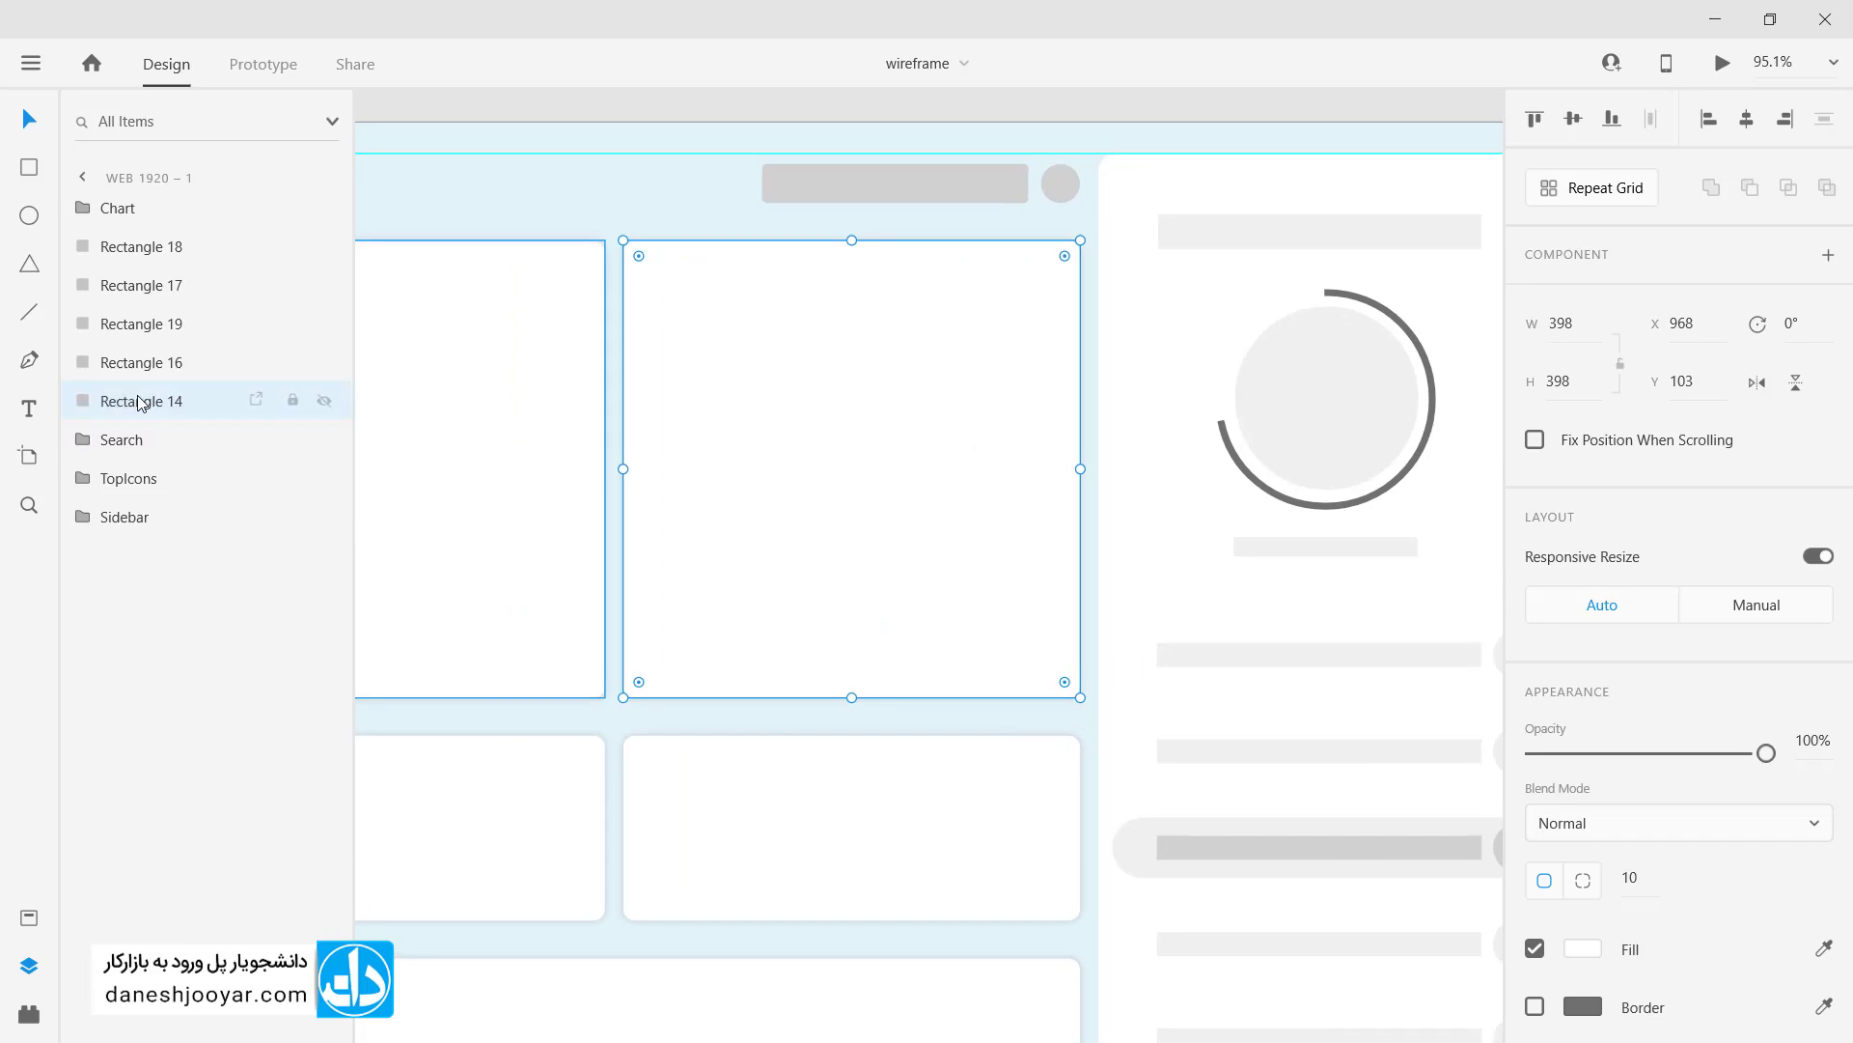
key(ctrl+g)
double_click(137, 401)
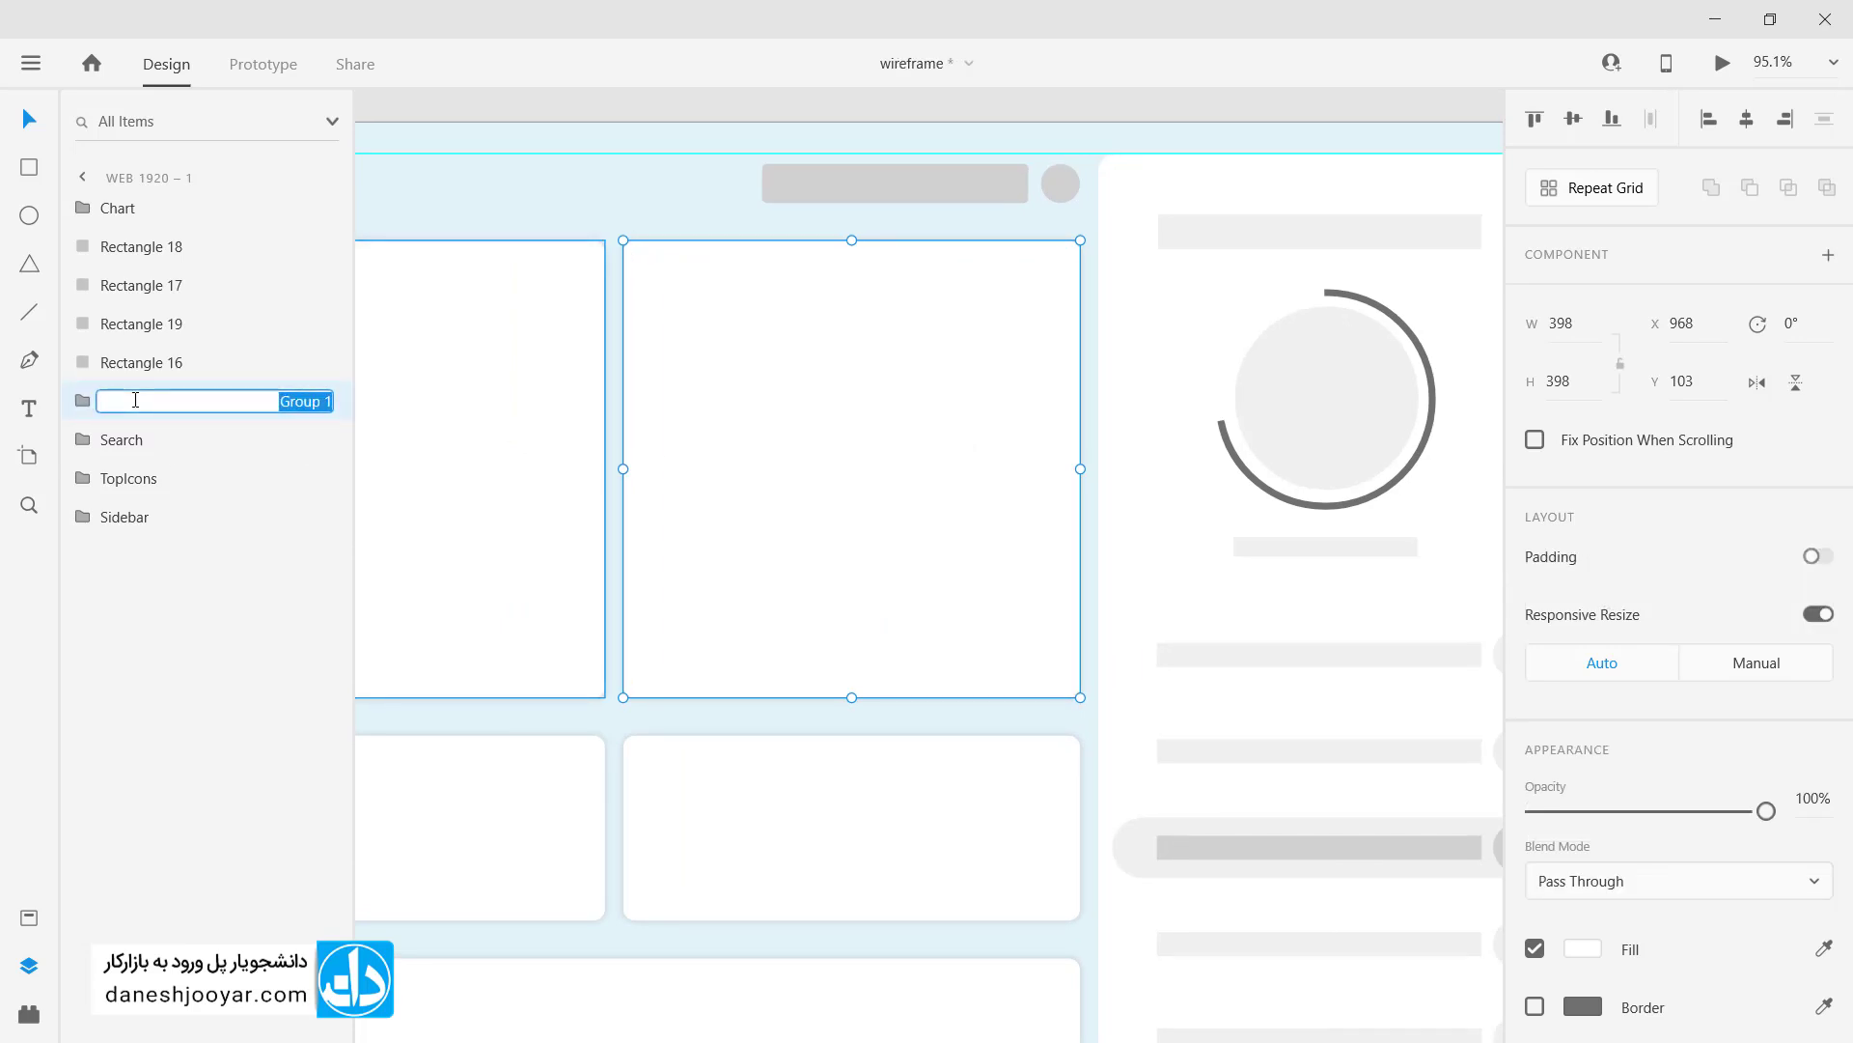
text(قه)
key(BackSpace)
key(BackSpace)
text(WidgetAudi)
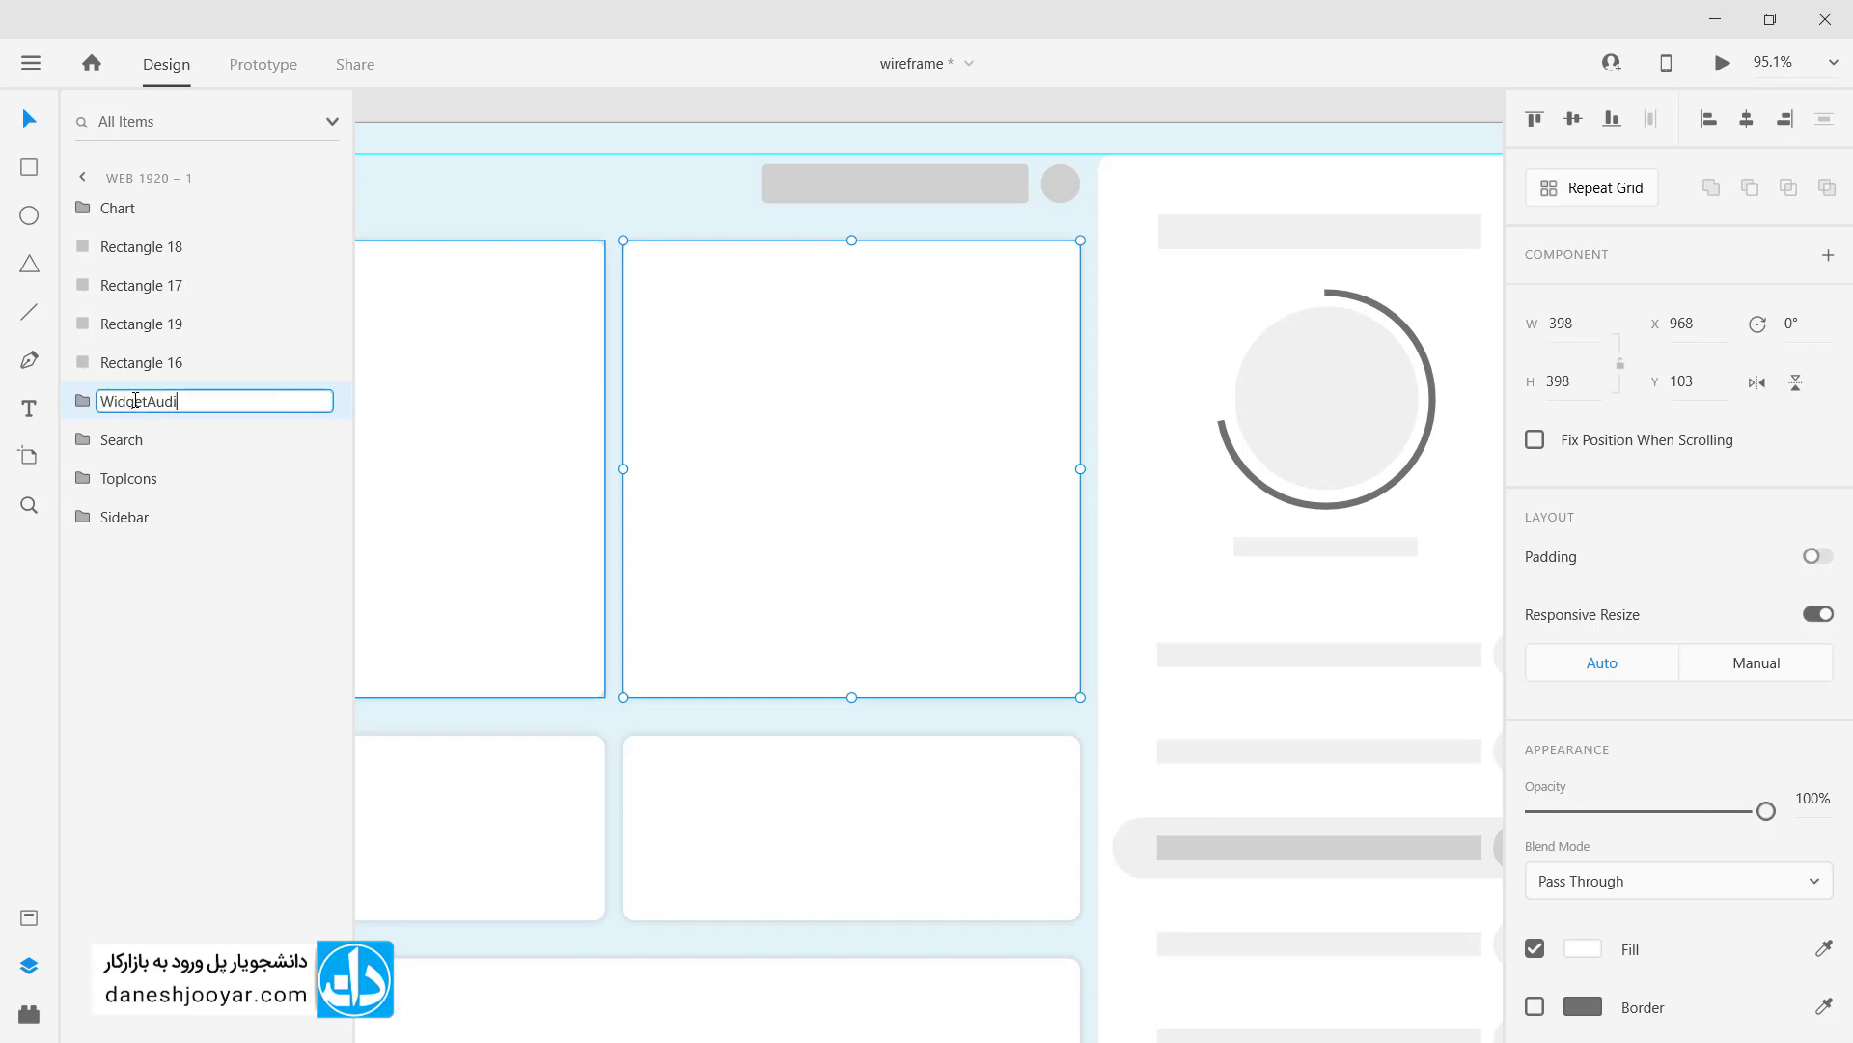
text(oPlayer)
key(Return)
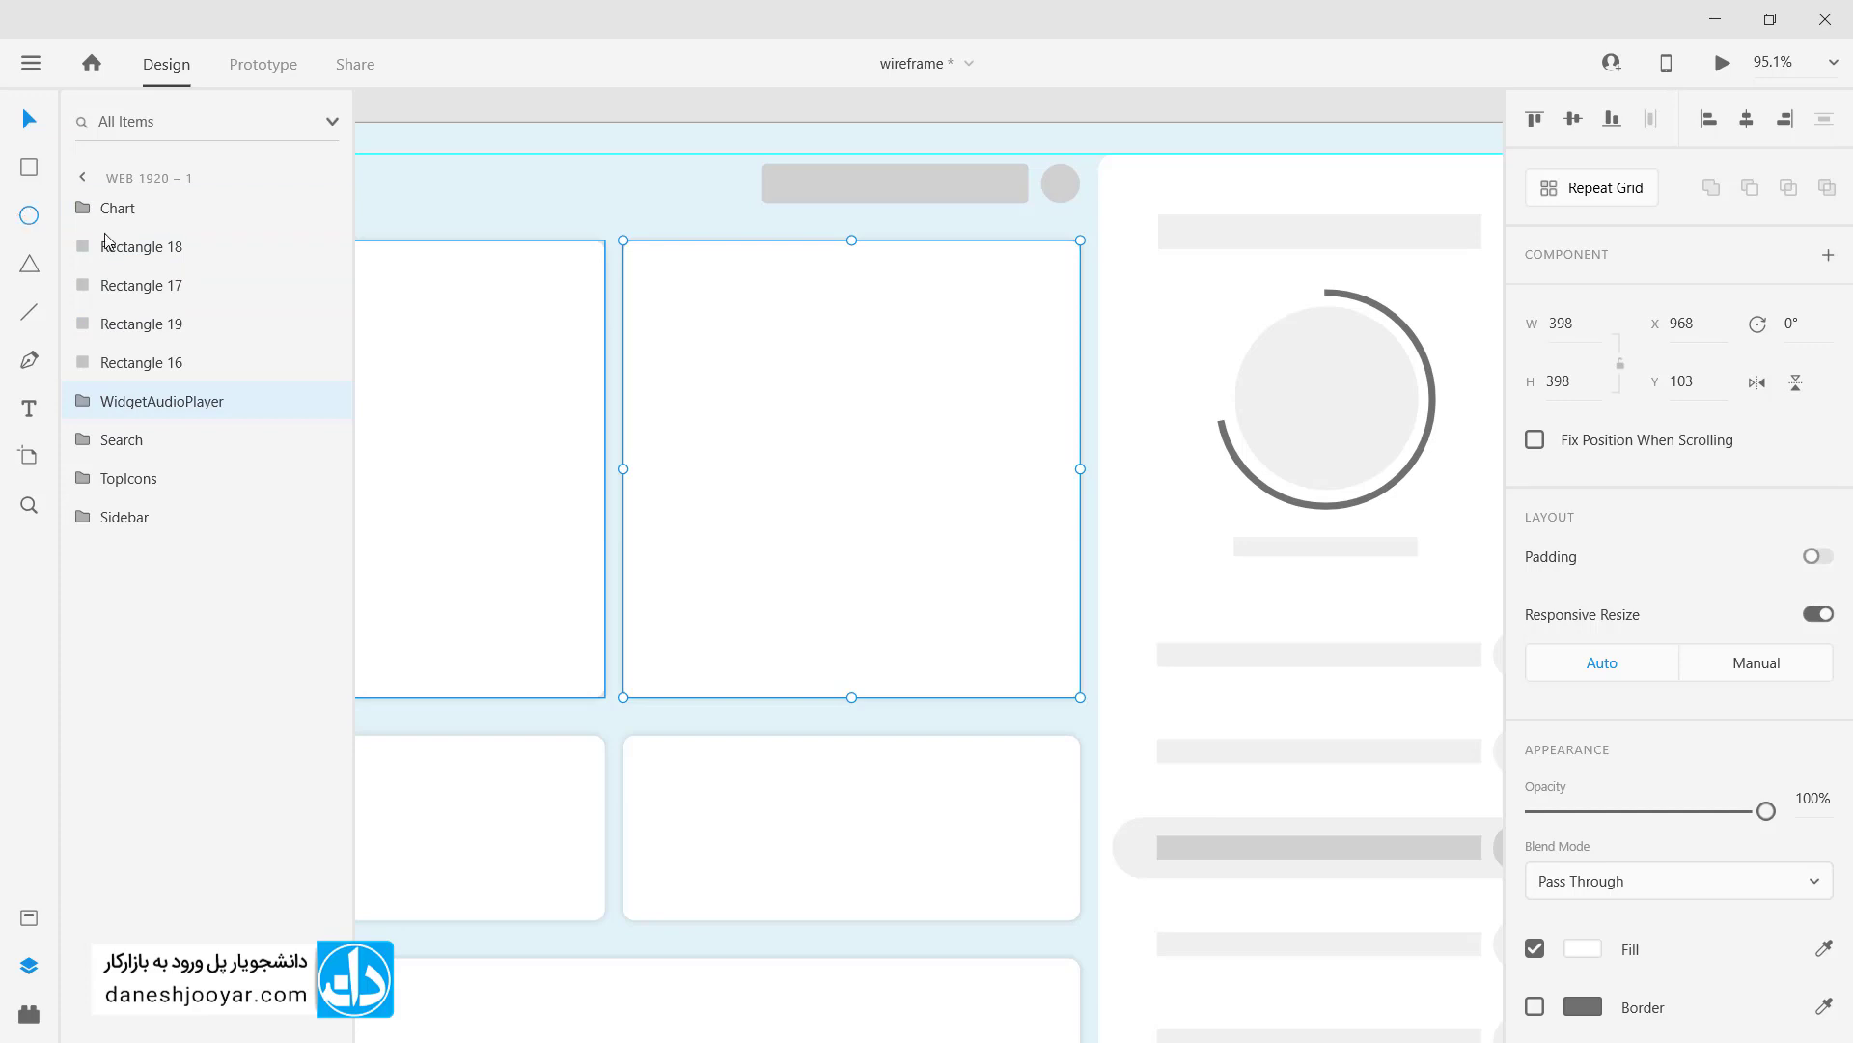
Step: Draw a circle about 140 by 140 in the audio player card, and move it near the card's upper edge
drag(797, 302, 956, 488)
key(v)
drag(881, 426, 876, 406)
Step: Remove the circle's border and fill it with the saved light grey #F0F0F0
scroll(1710, 756, down, 3)
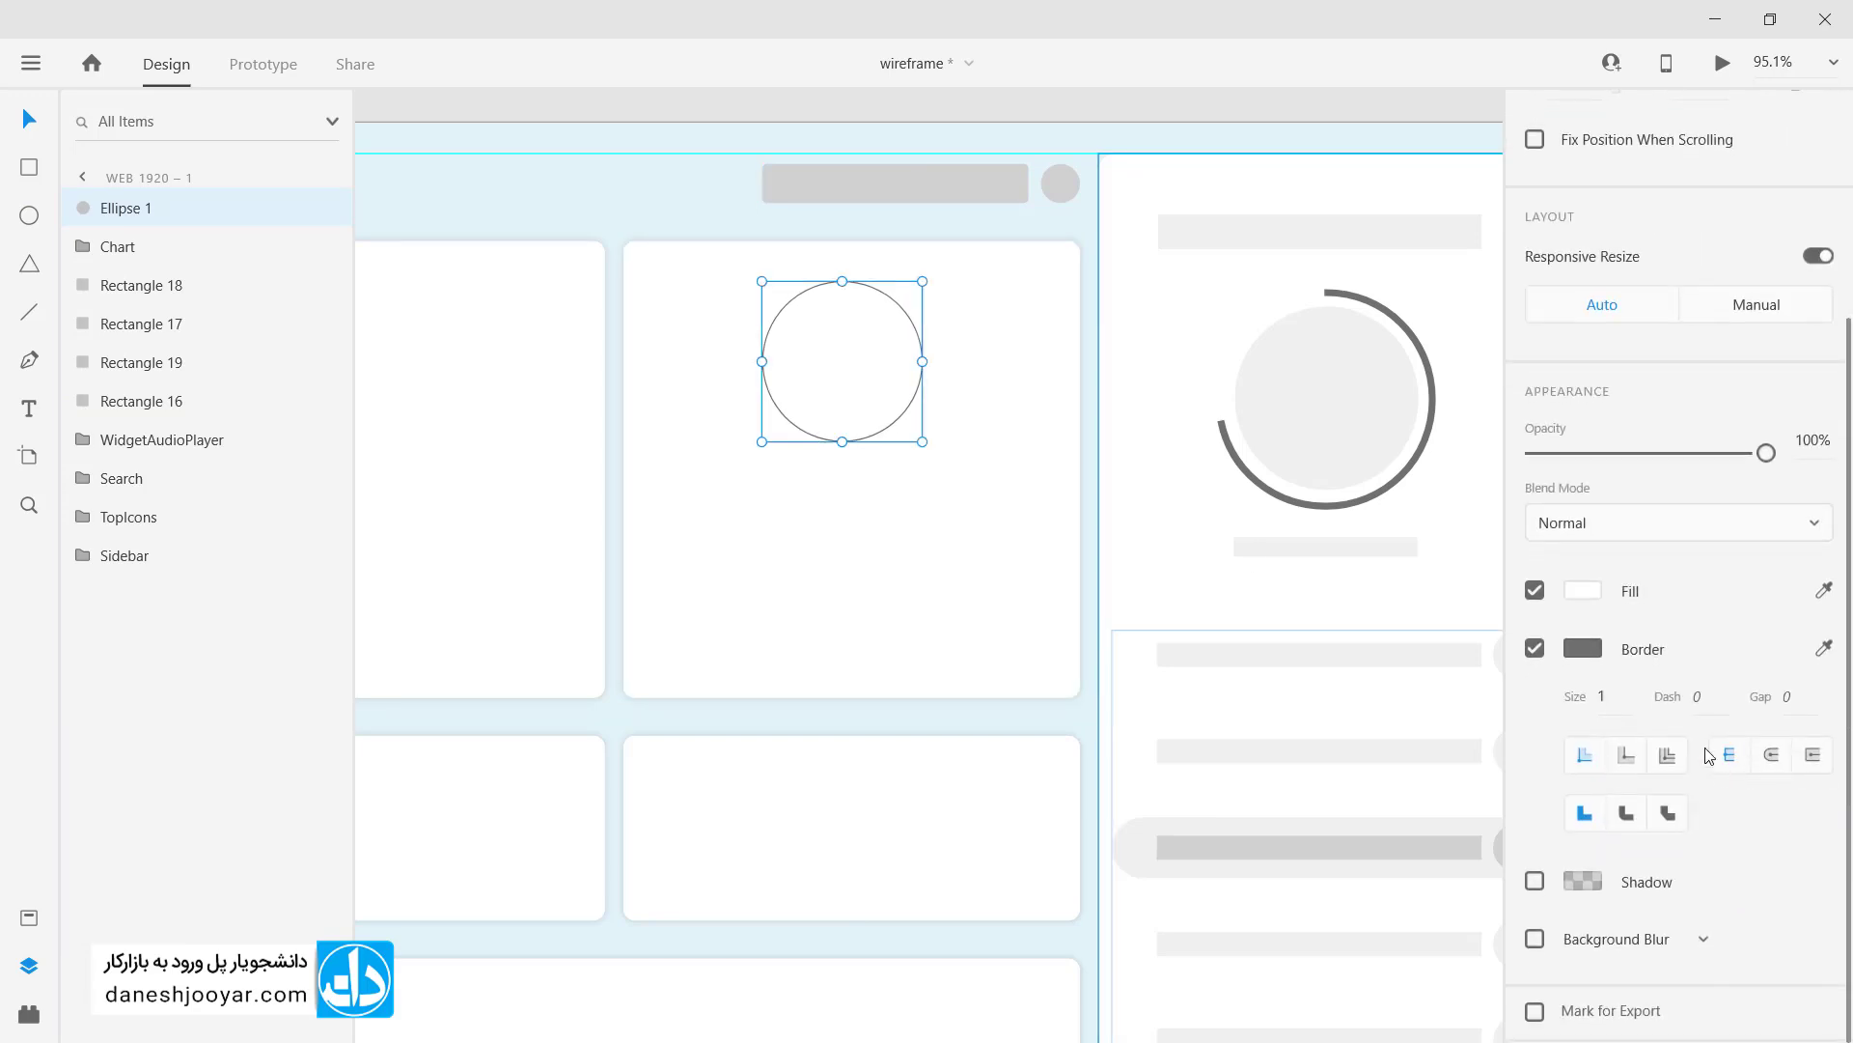
click(1535, 648)
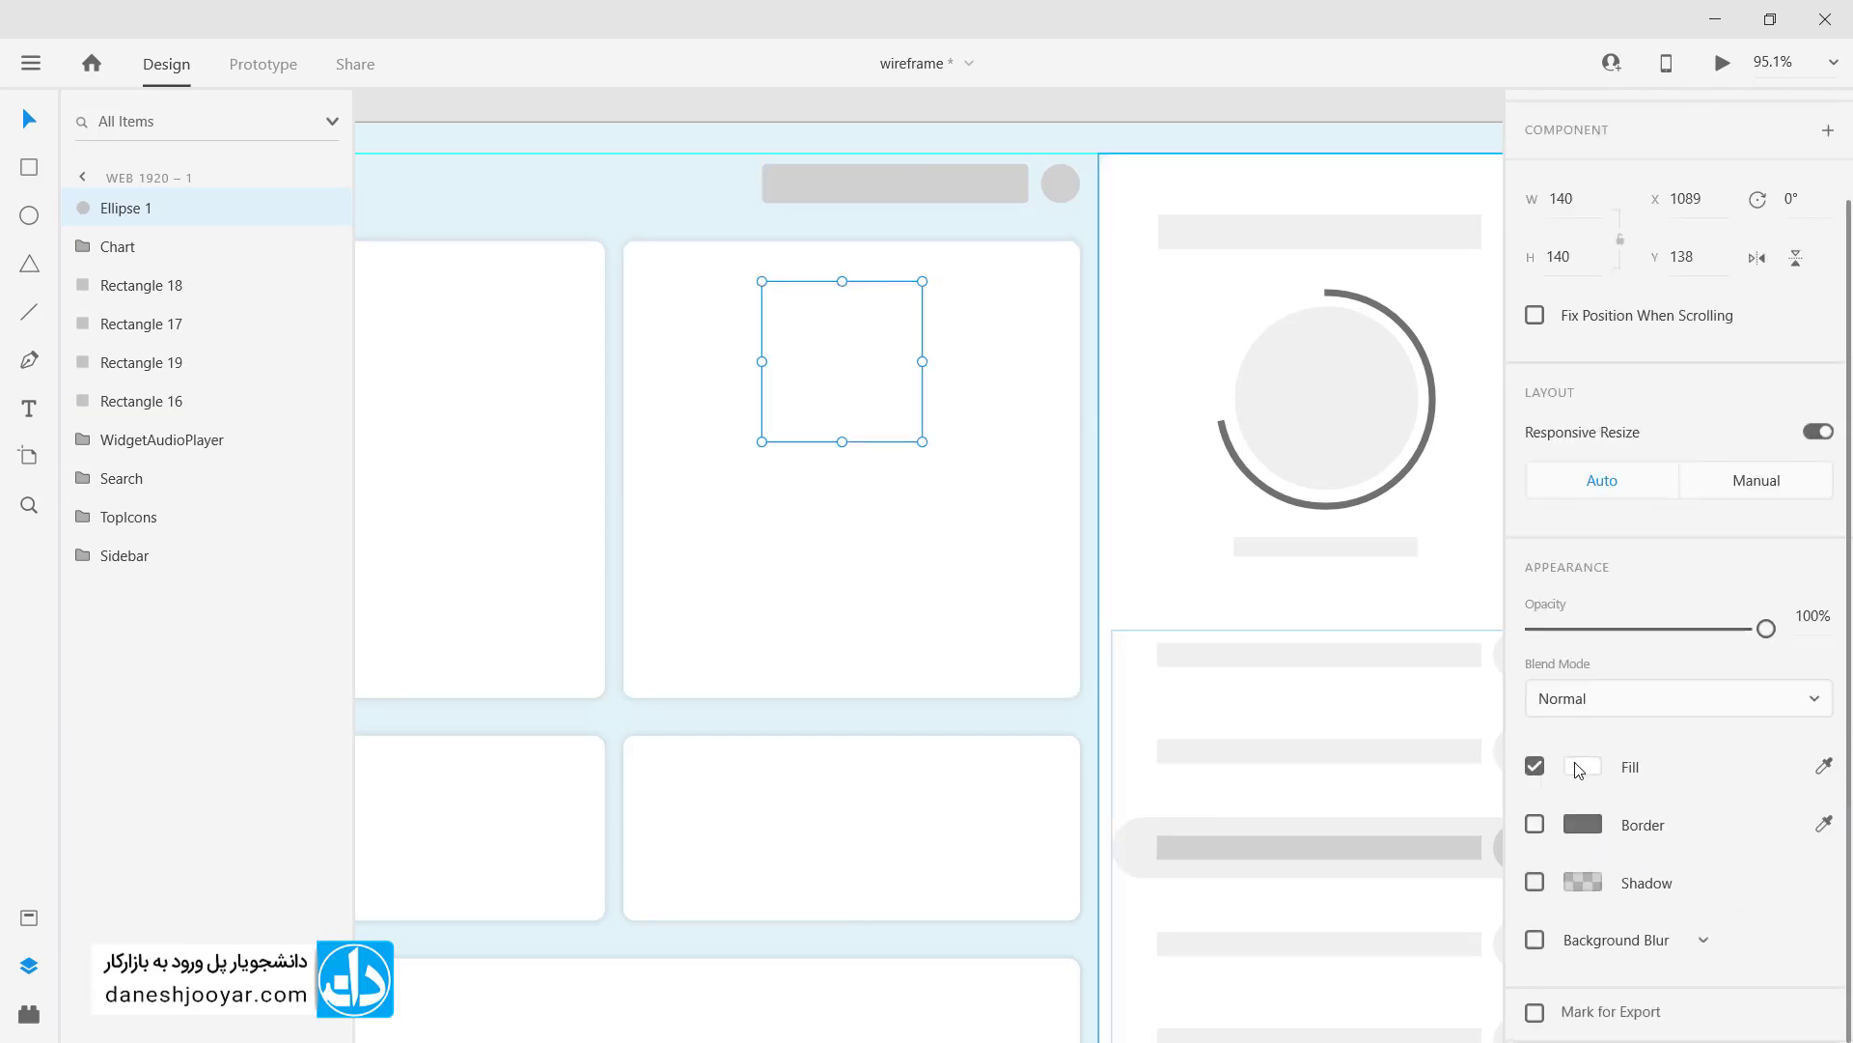
click(1581, 766)
click(1321, 929)
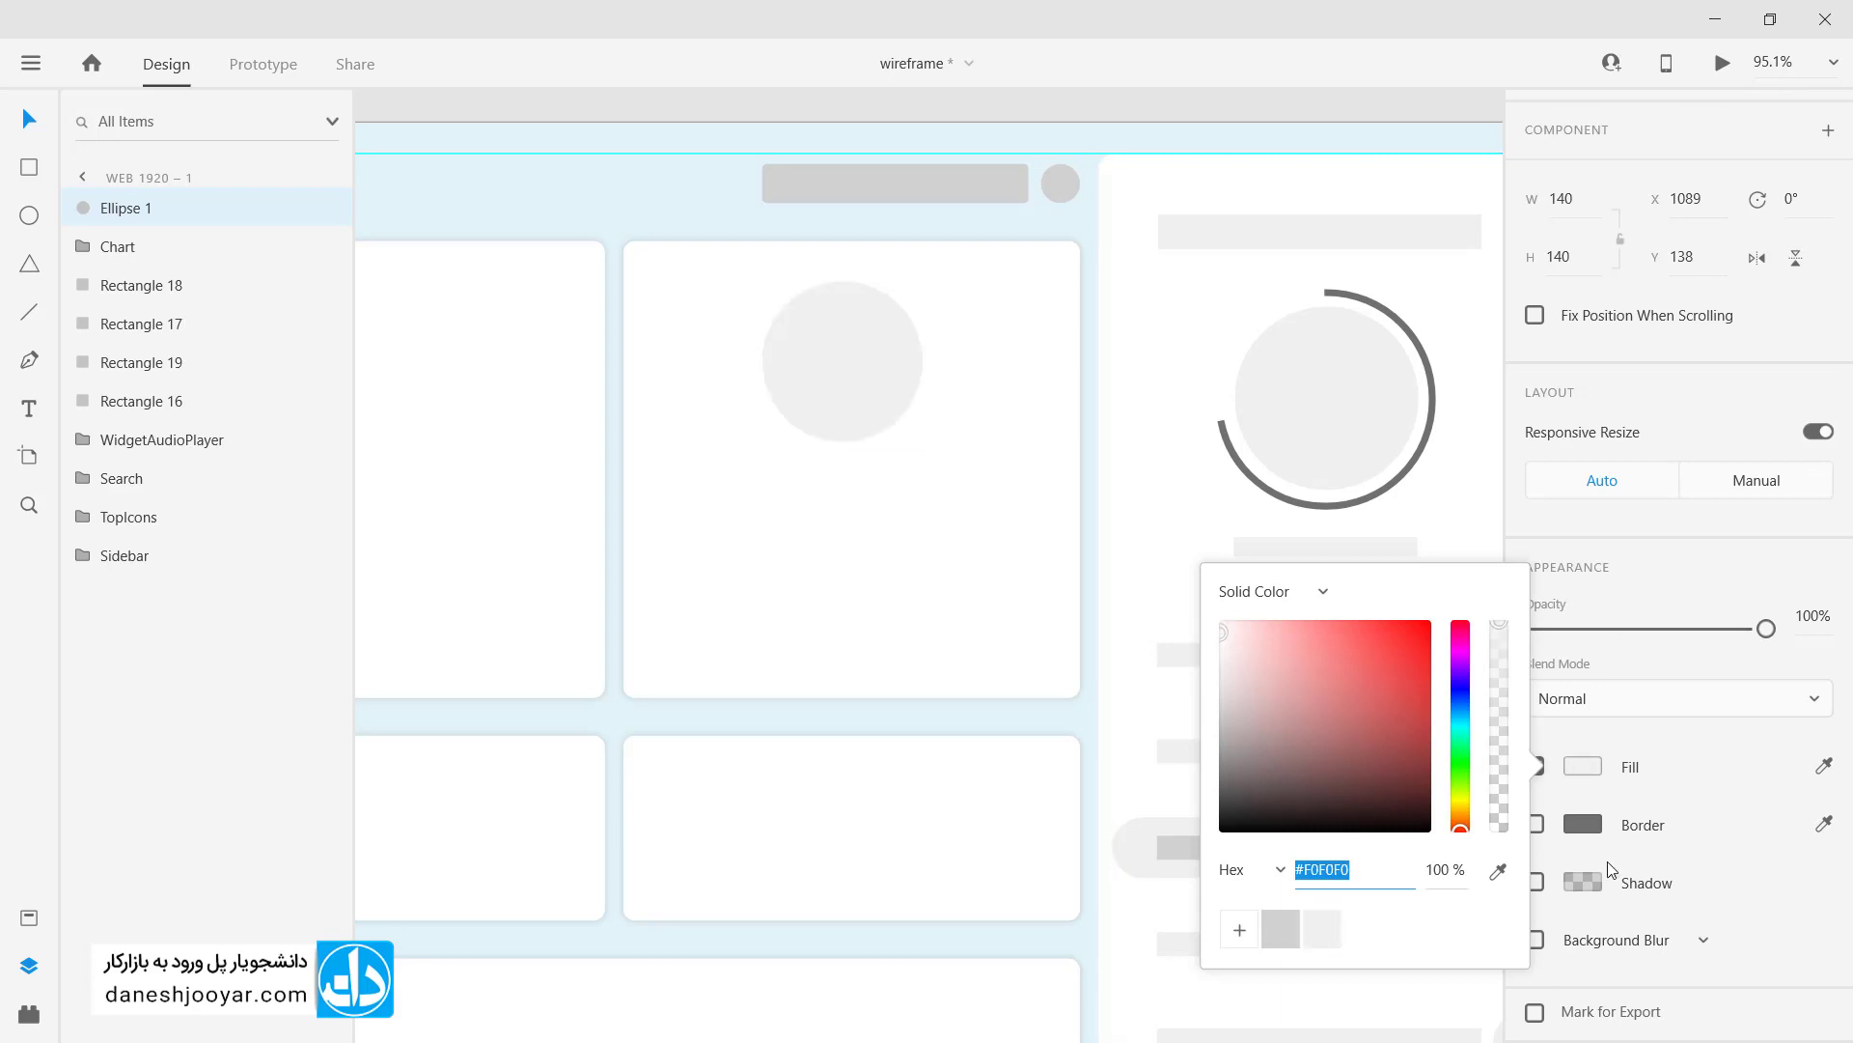
click(1710, 847)
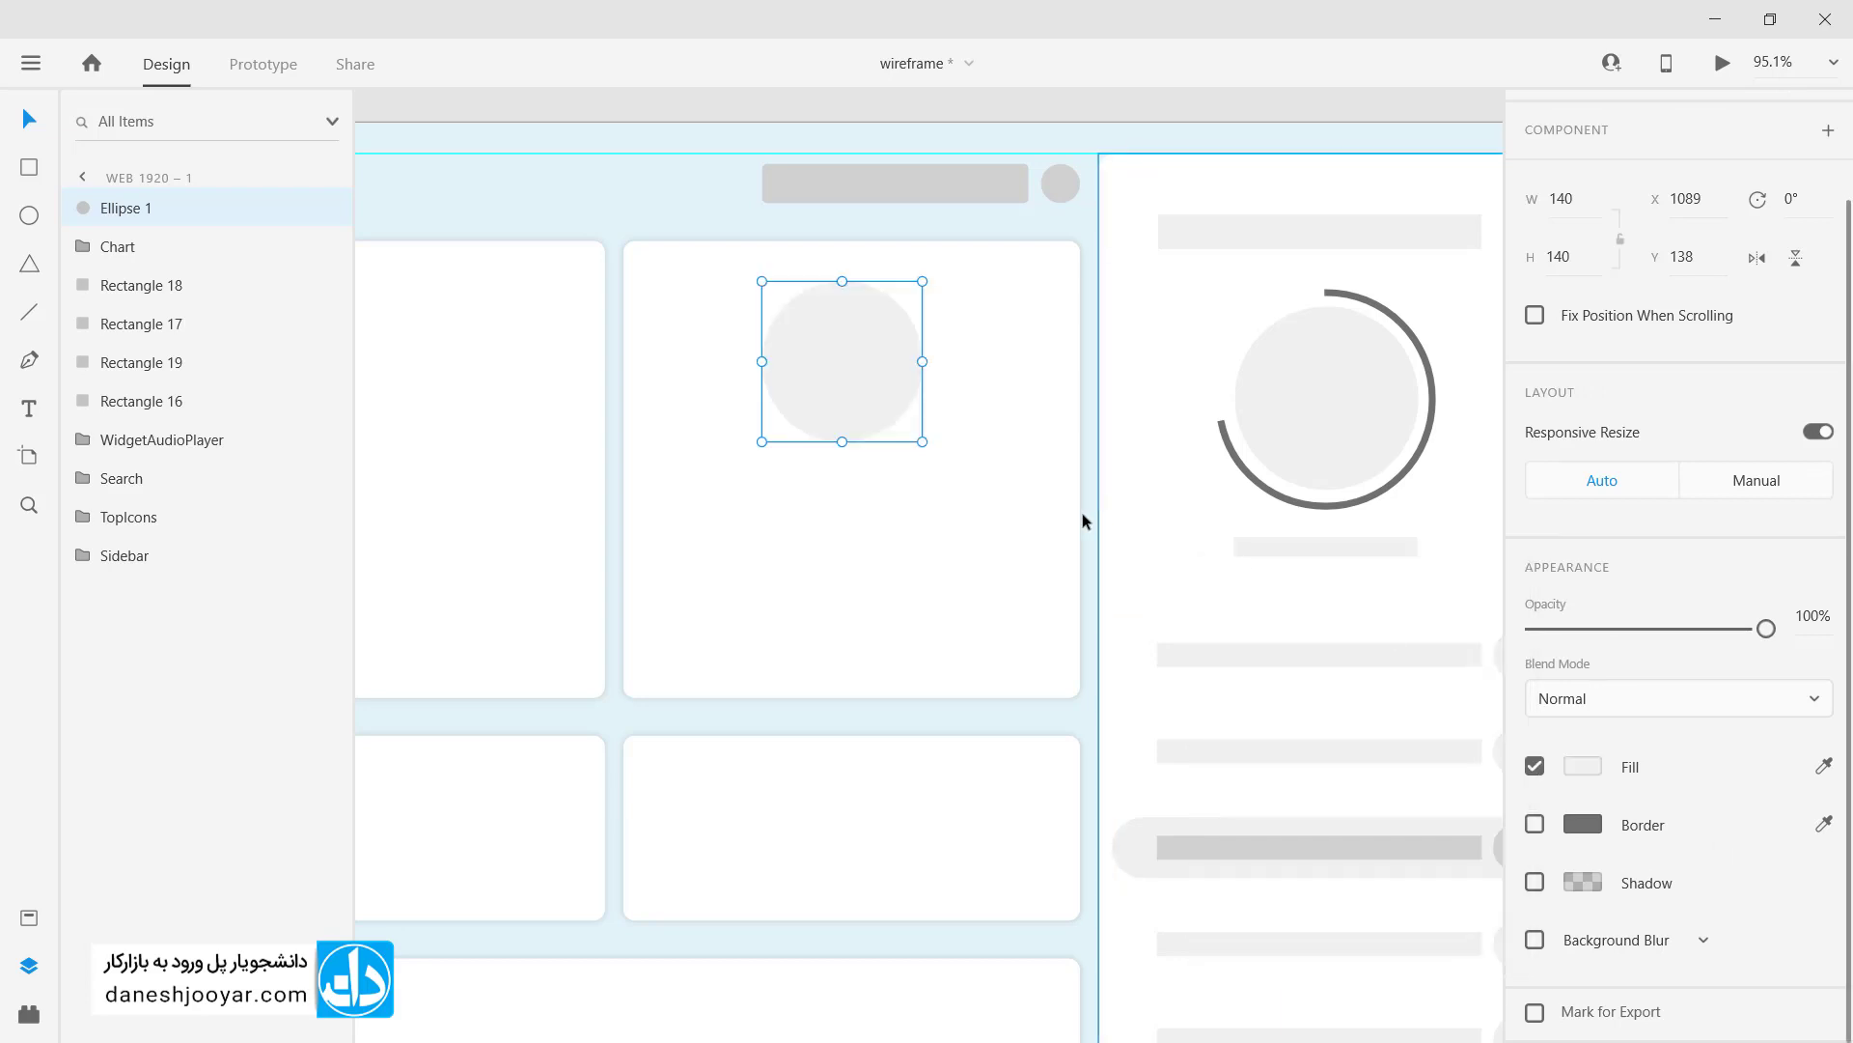
Step: Draw a thin rectangle about 157 by 17 below the circle, and align it to the circle's centre
click(29, 168)
drag(922, 461, 742, 480)
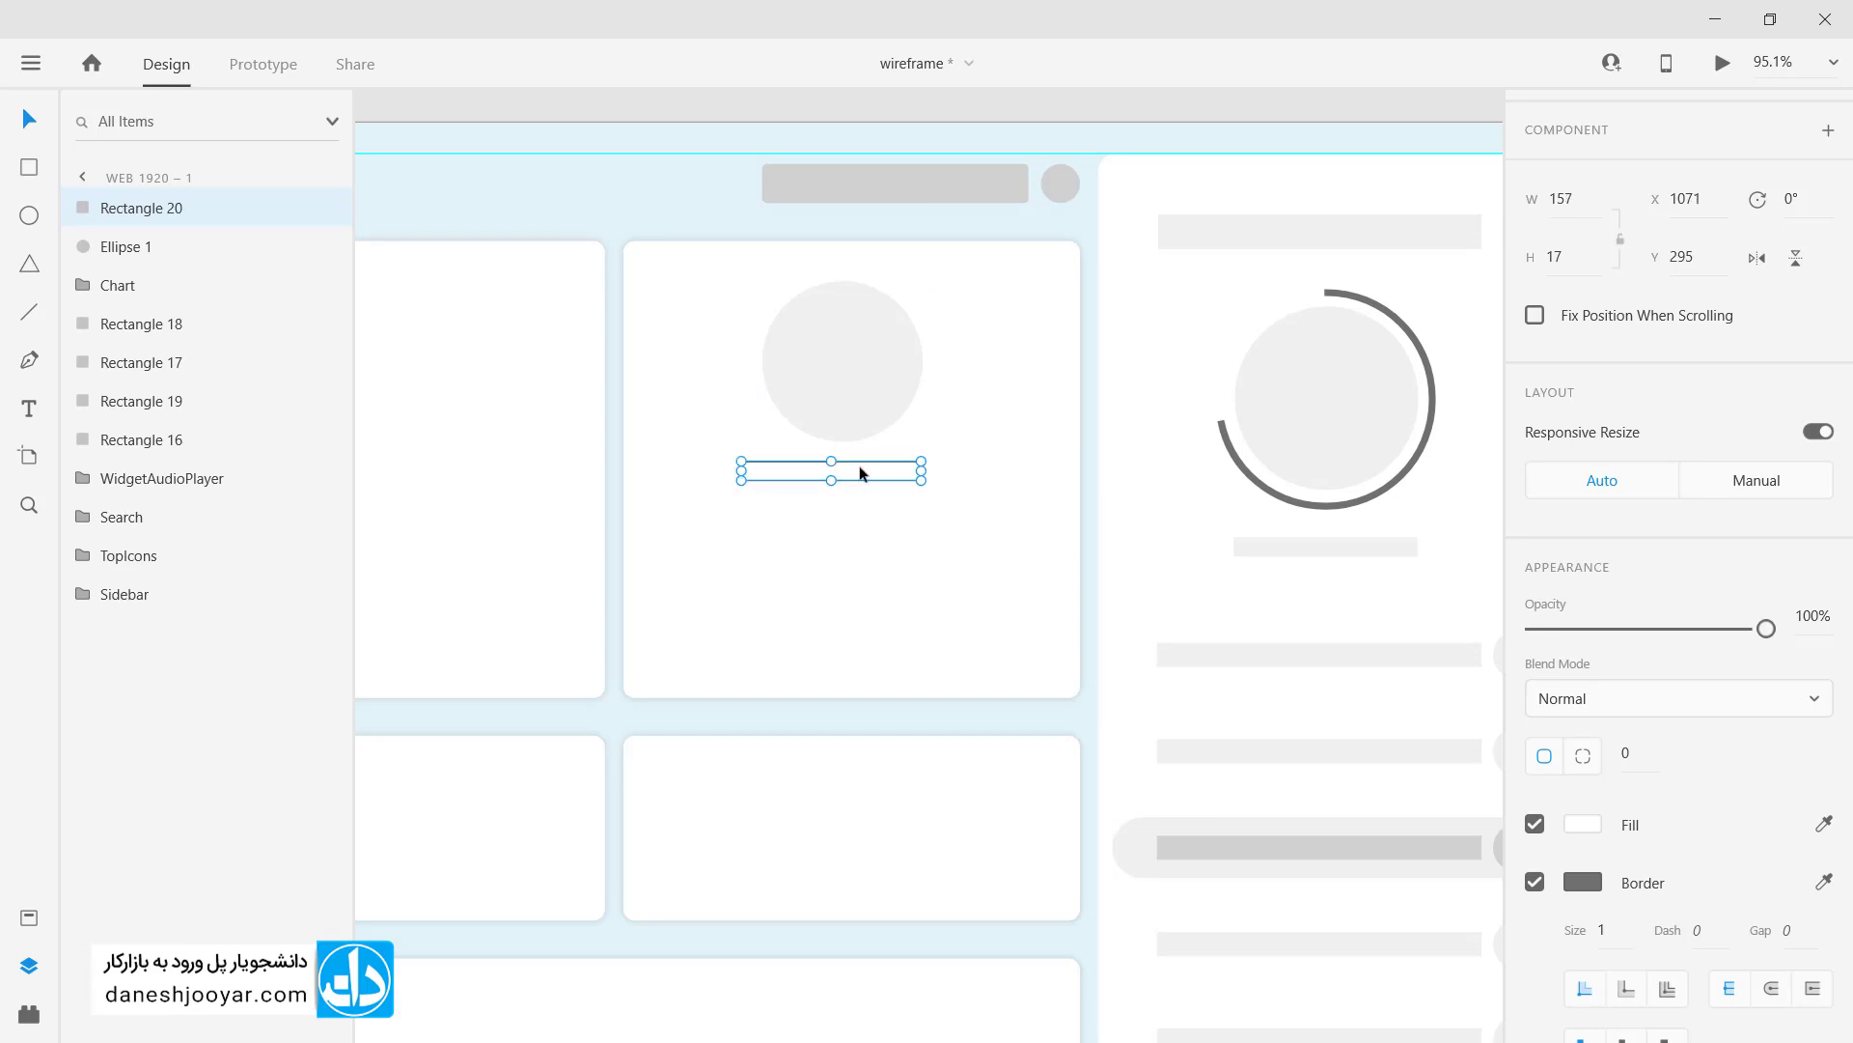
drag(862, 473, 872, 474)
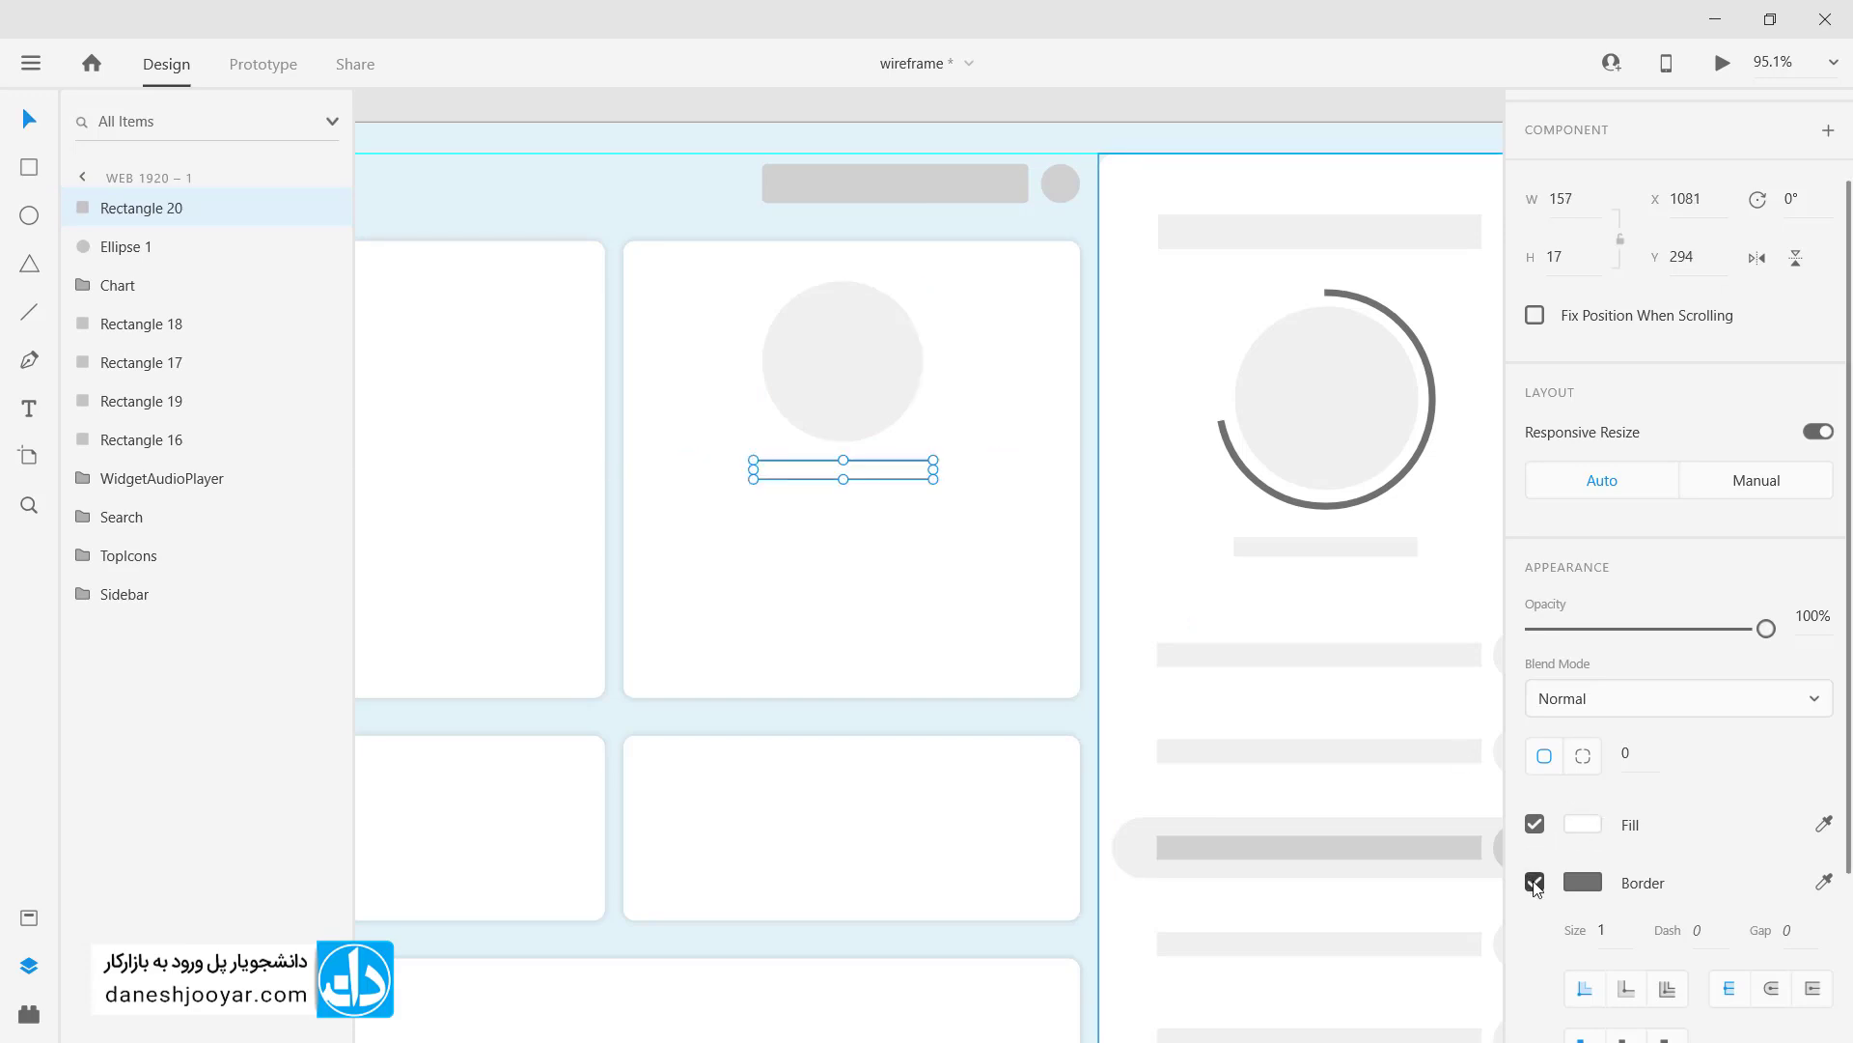
Step: Give the thin rectangle a saved light grey fill without a border, and lower it to Y 302
click(1535, 882)
click(1583, 824)
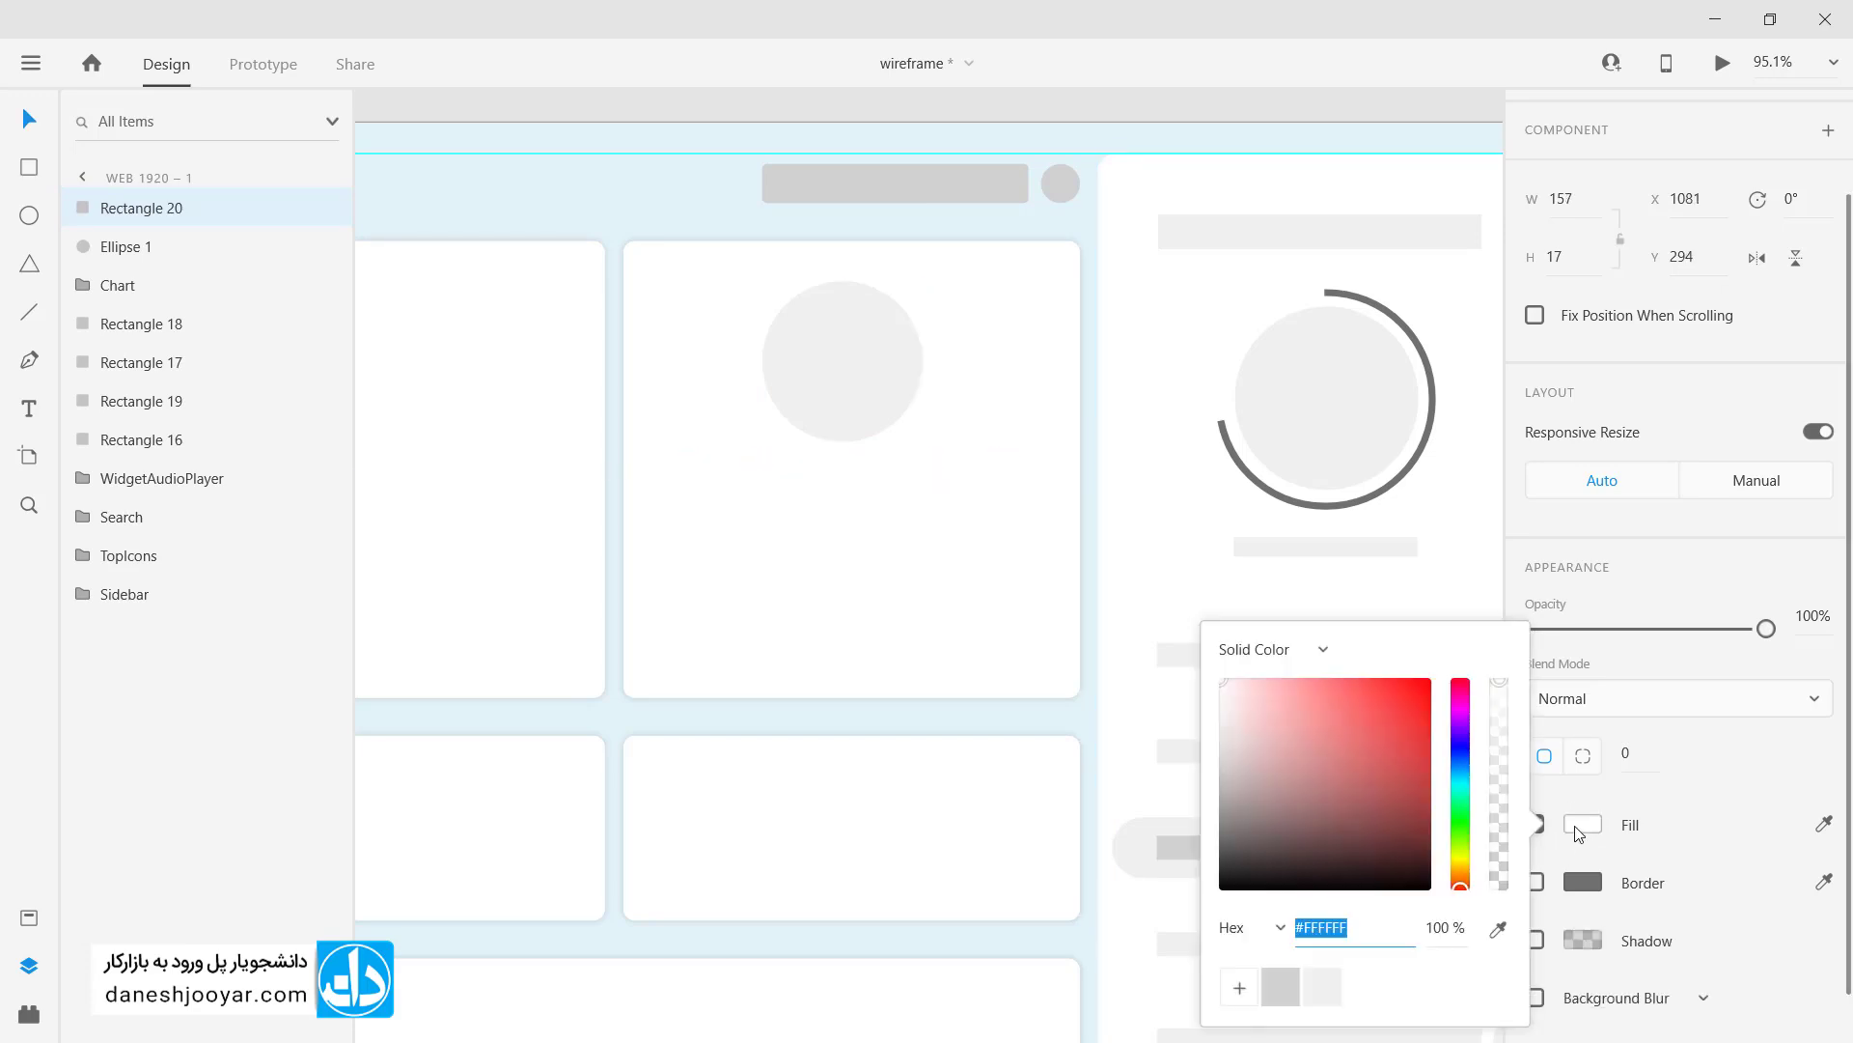
click(1323, 987)
click(1711, 881)
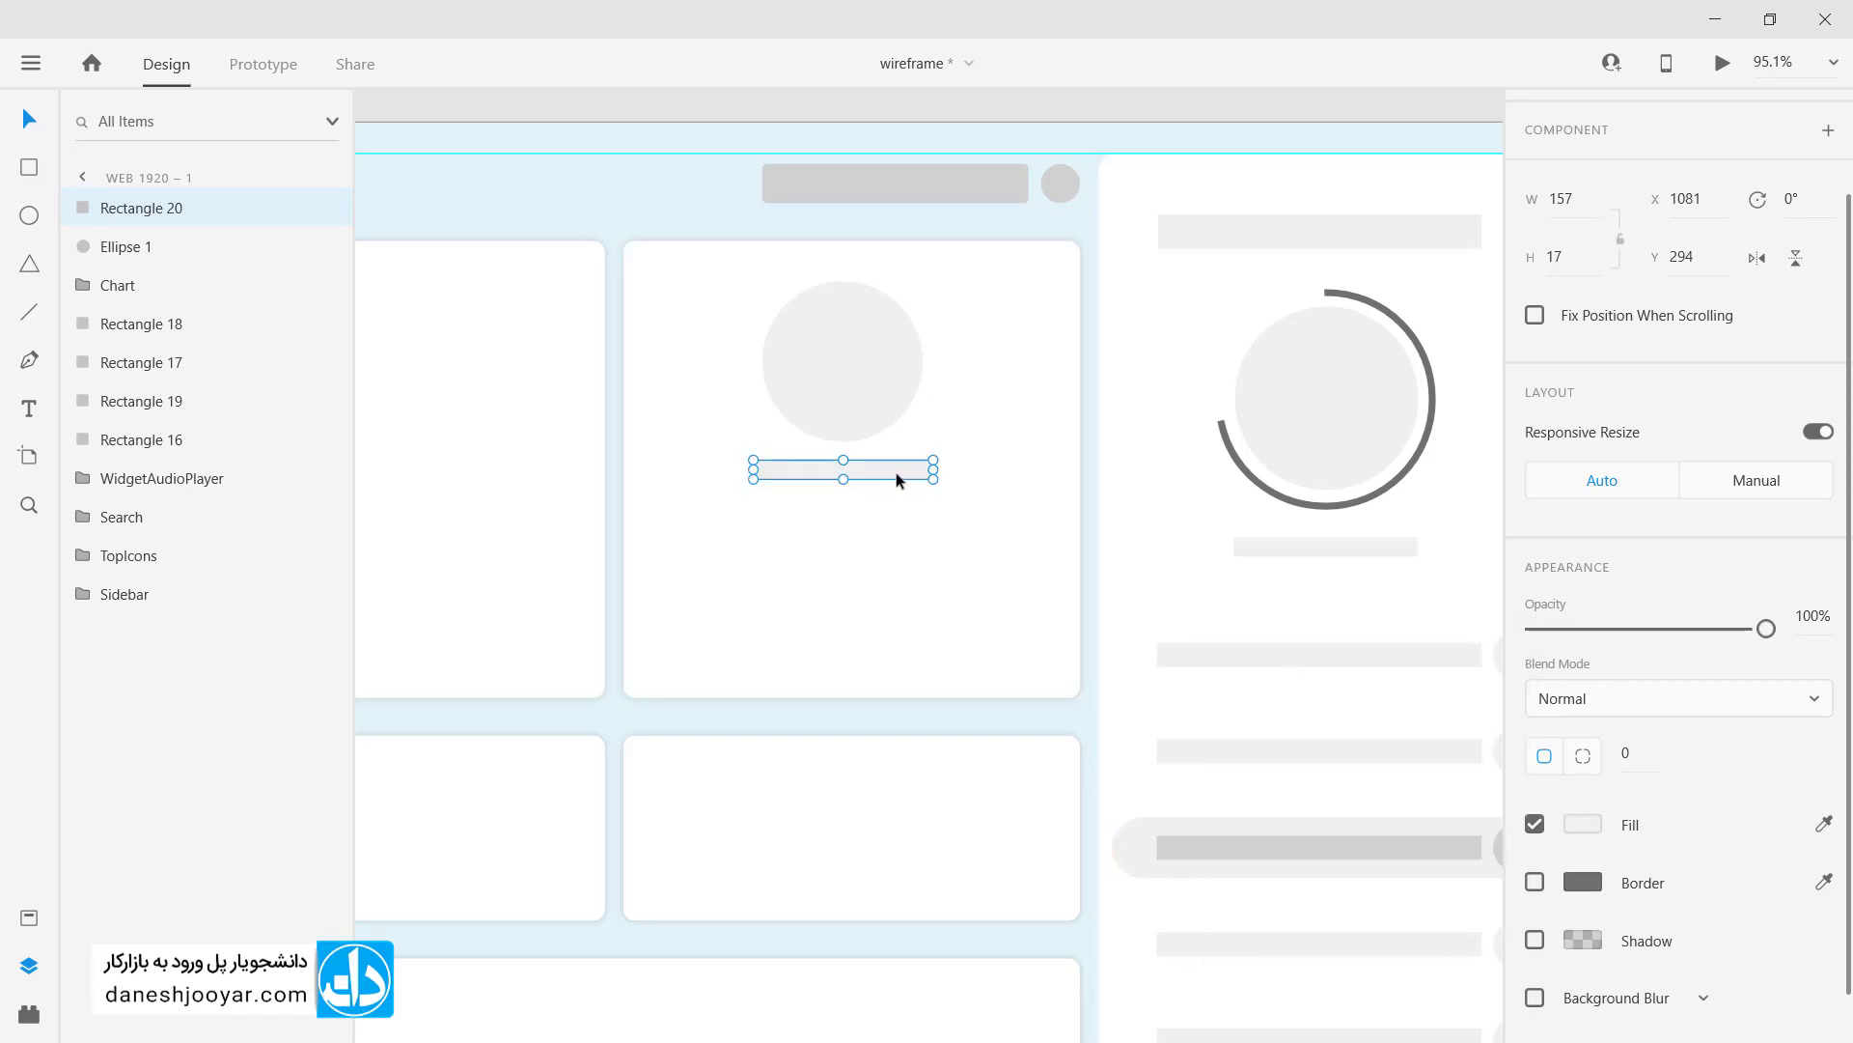
drag(896, 473, 896, 479)
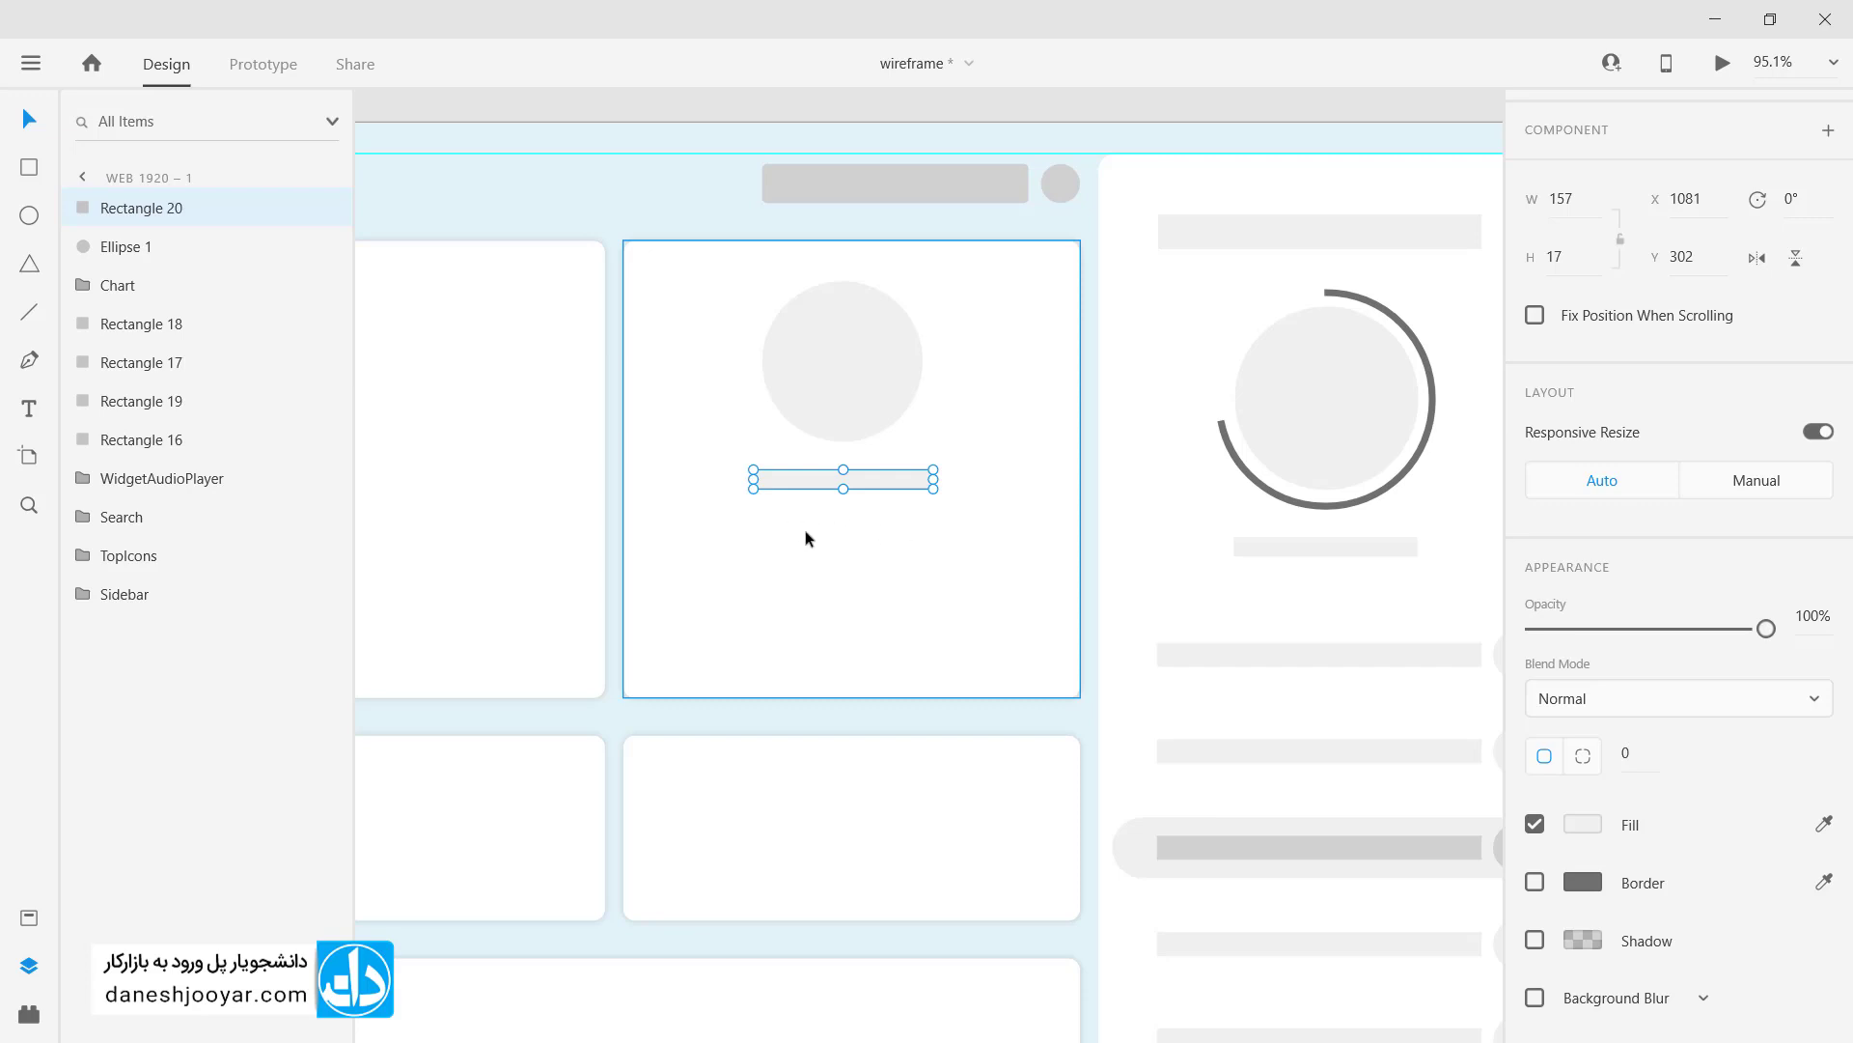
Step: Draw a five-cornered polygon about 33 by 31 below the grey bar in the card
scroll(807, 529, up, 2)
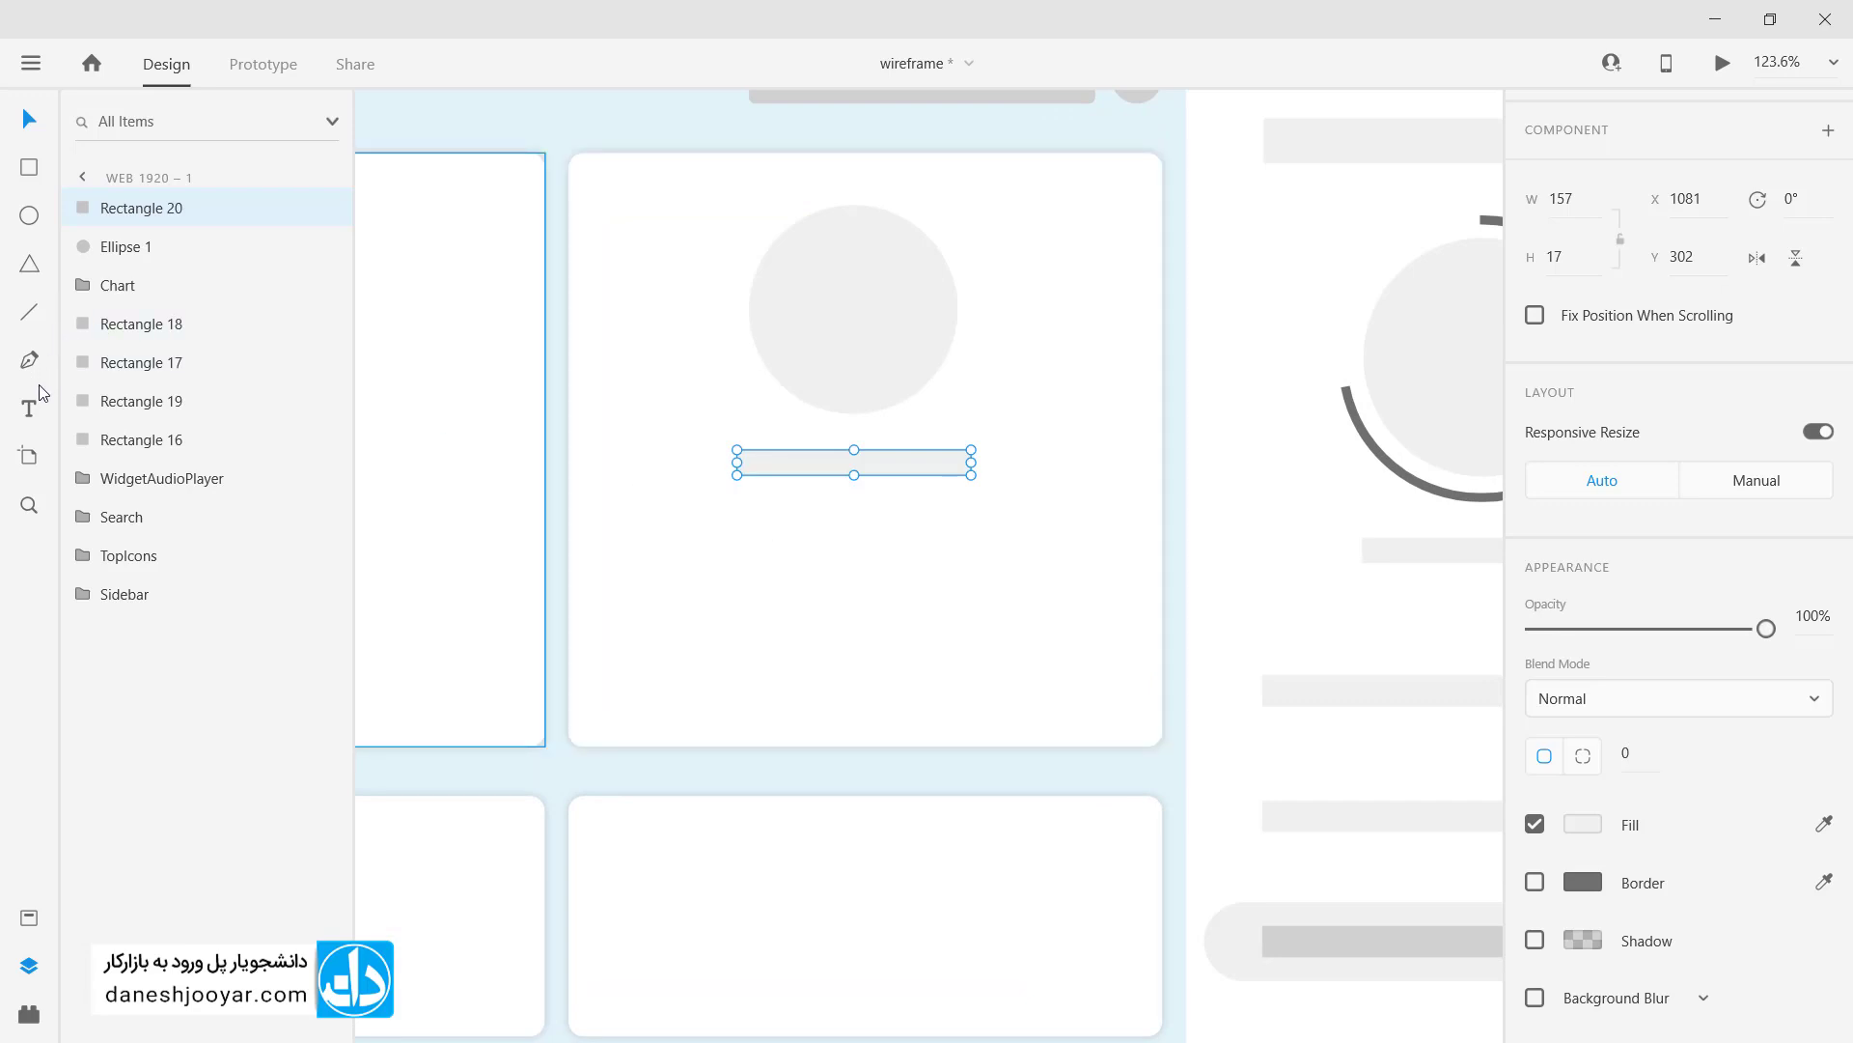
click(32, 264)
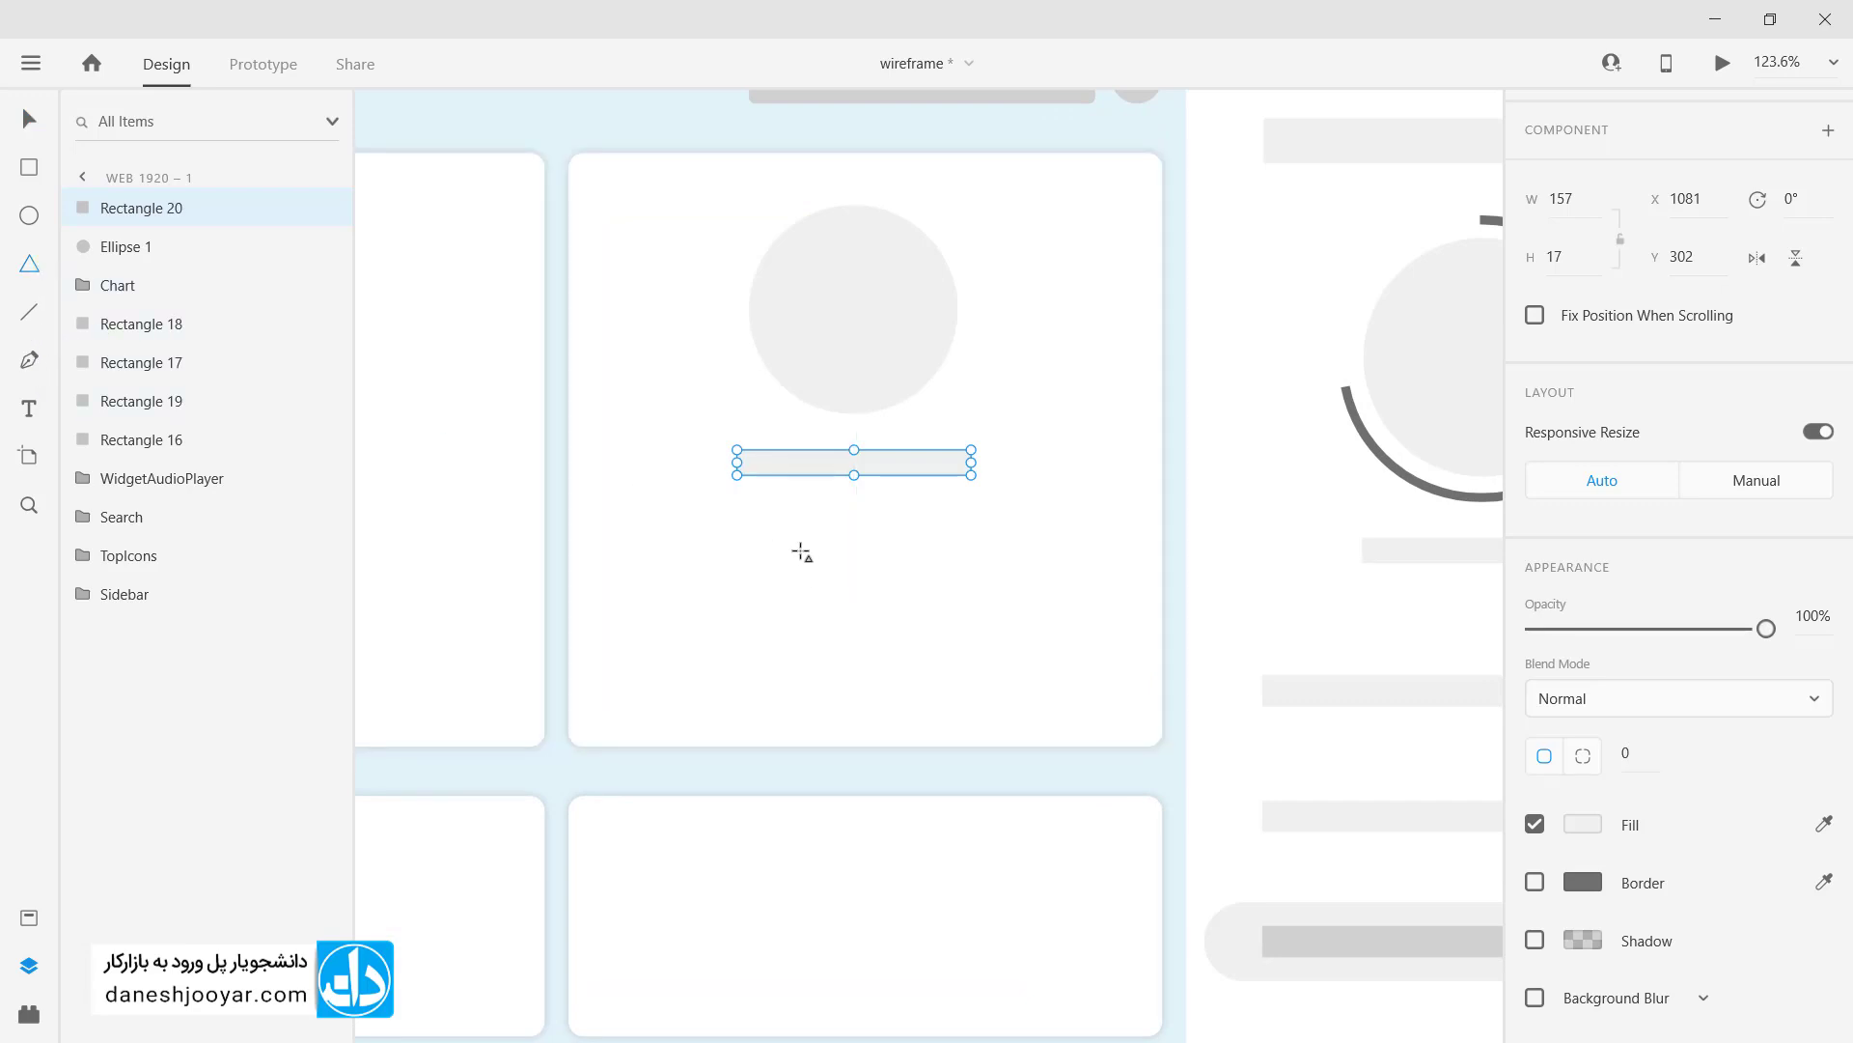
drag(765, 545, 829, 594)
key(Up)
key(Up)
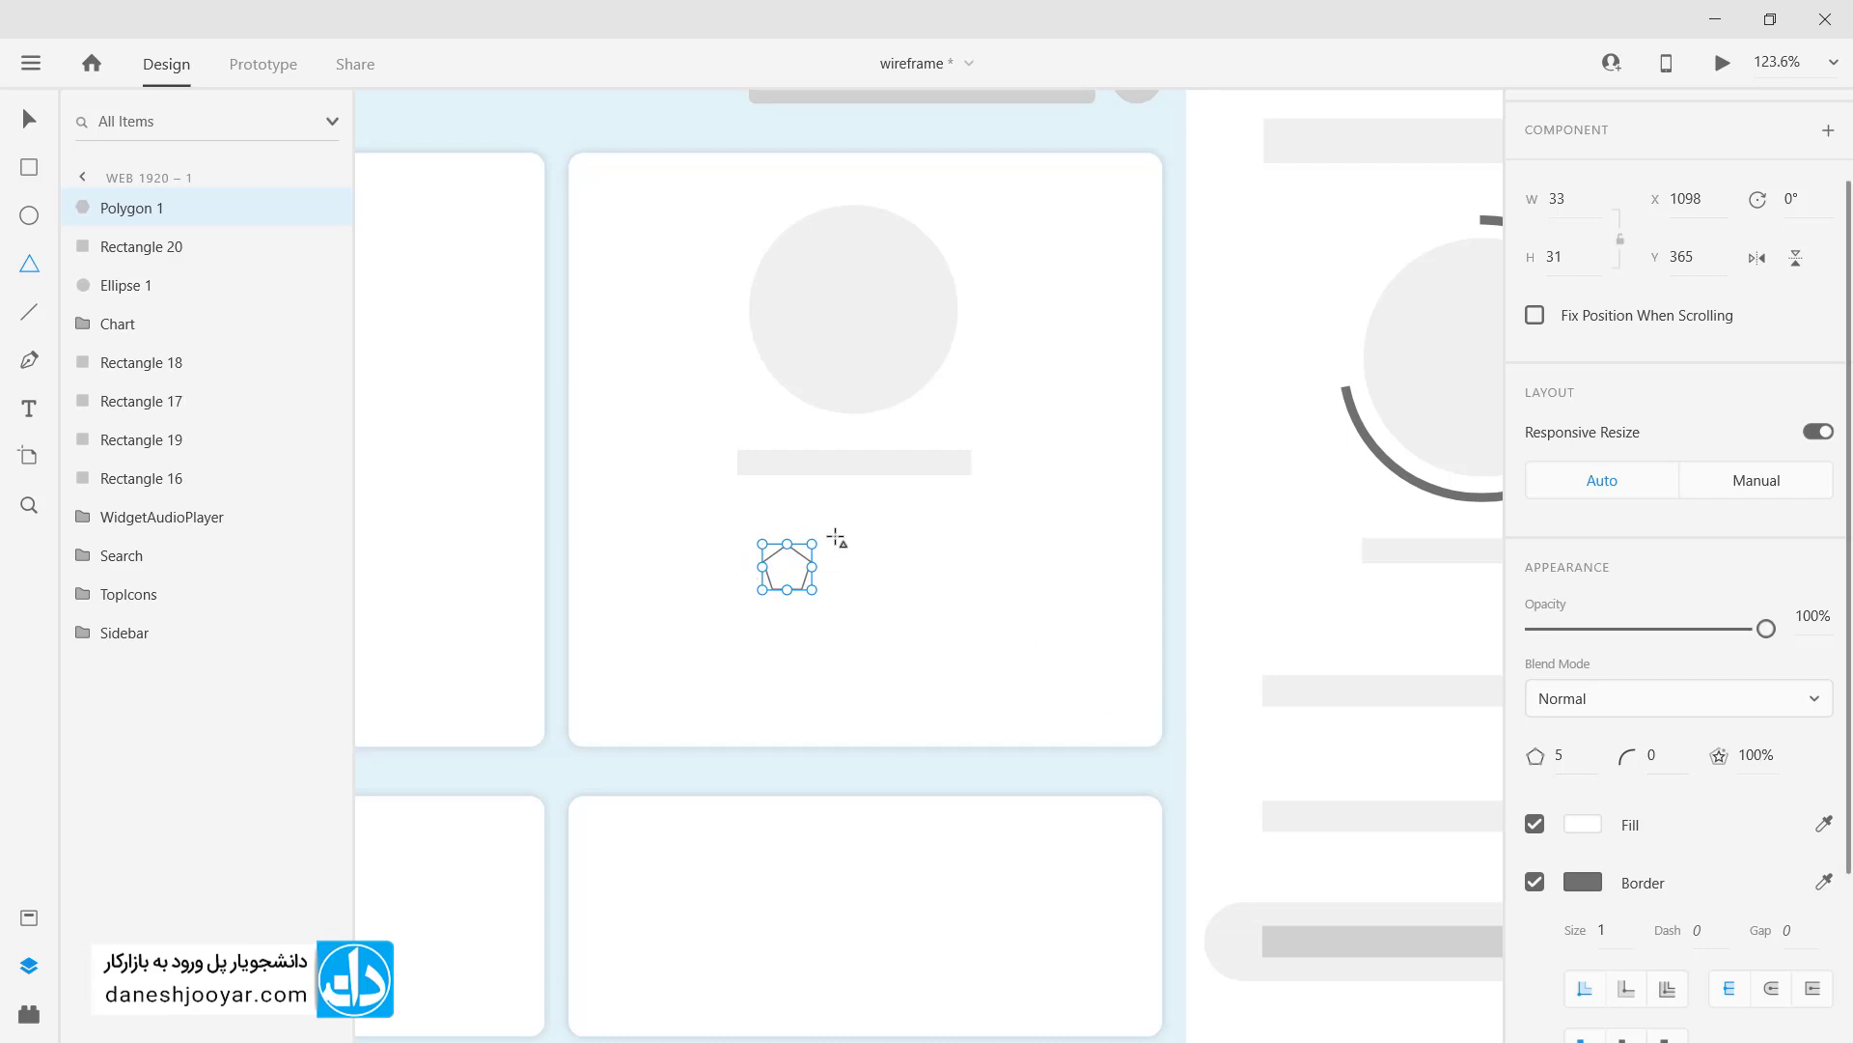
Step: Turn the pentagon into a five-pointed star with a ratio of about 61% and a corner radius of 2
scroll(836, 538, up, 5)
drag(753, 653, 1126, 463)
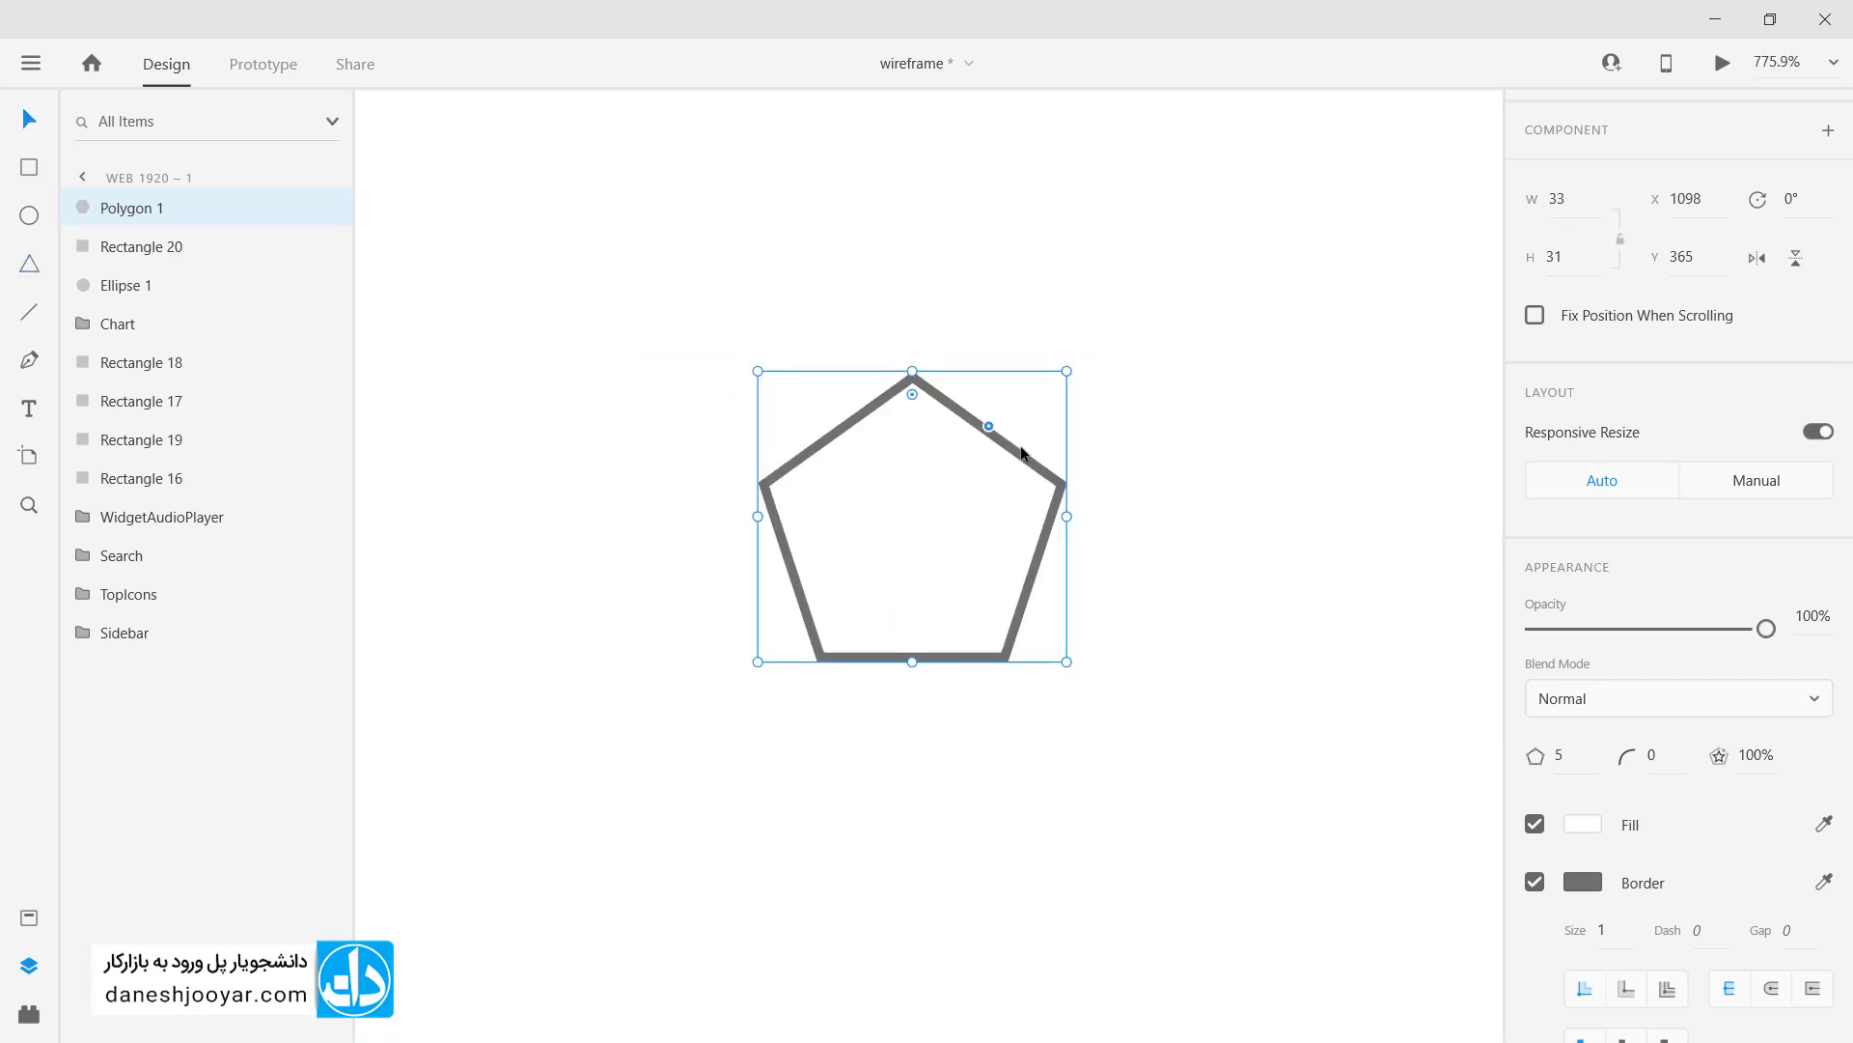
drag(990, 428, 964, 474)
click(1658, 761)
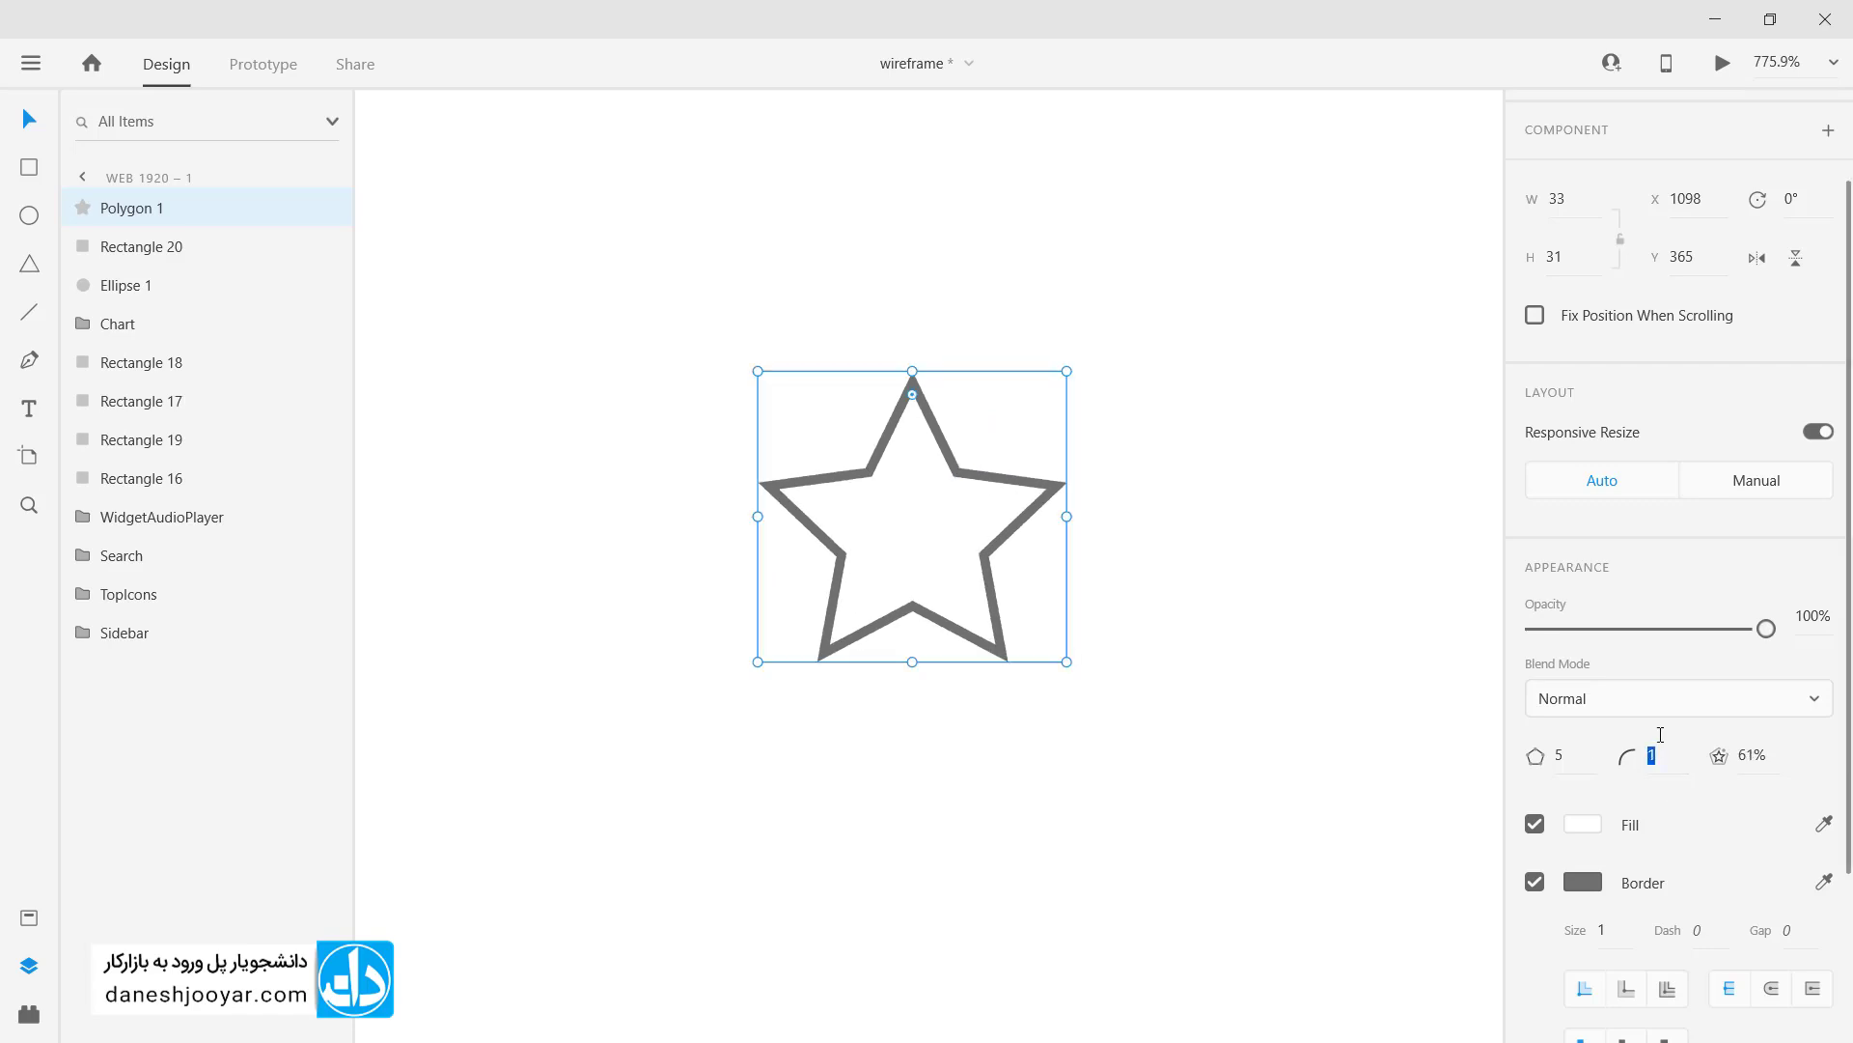
text(2)
key(Return)
text(0)
key(Return)
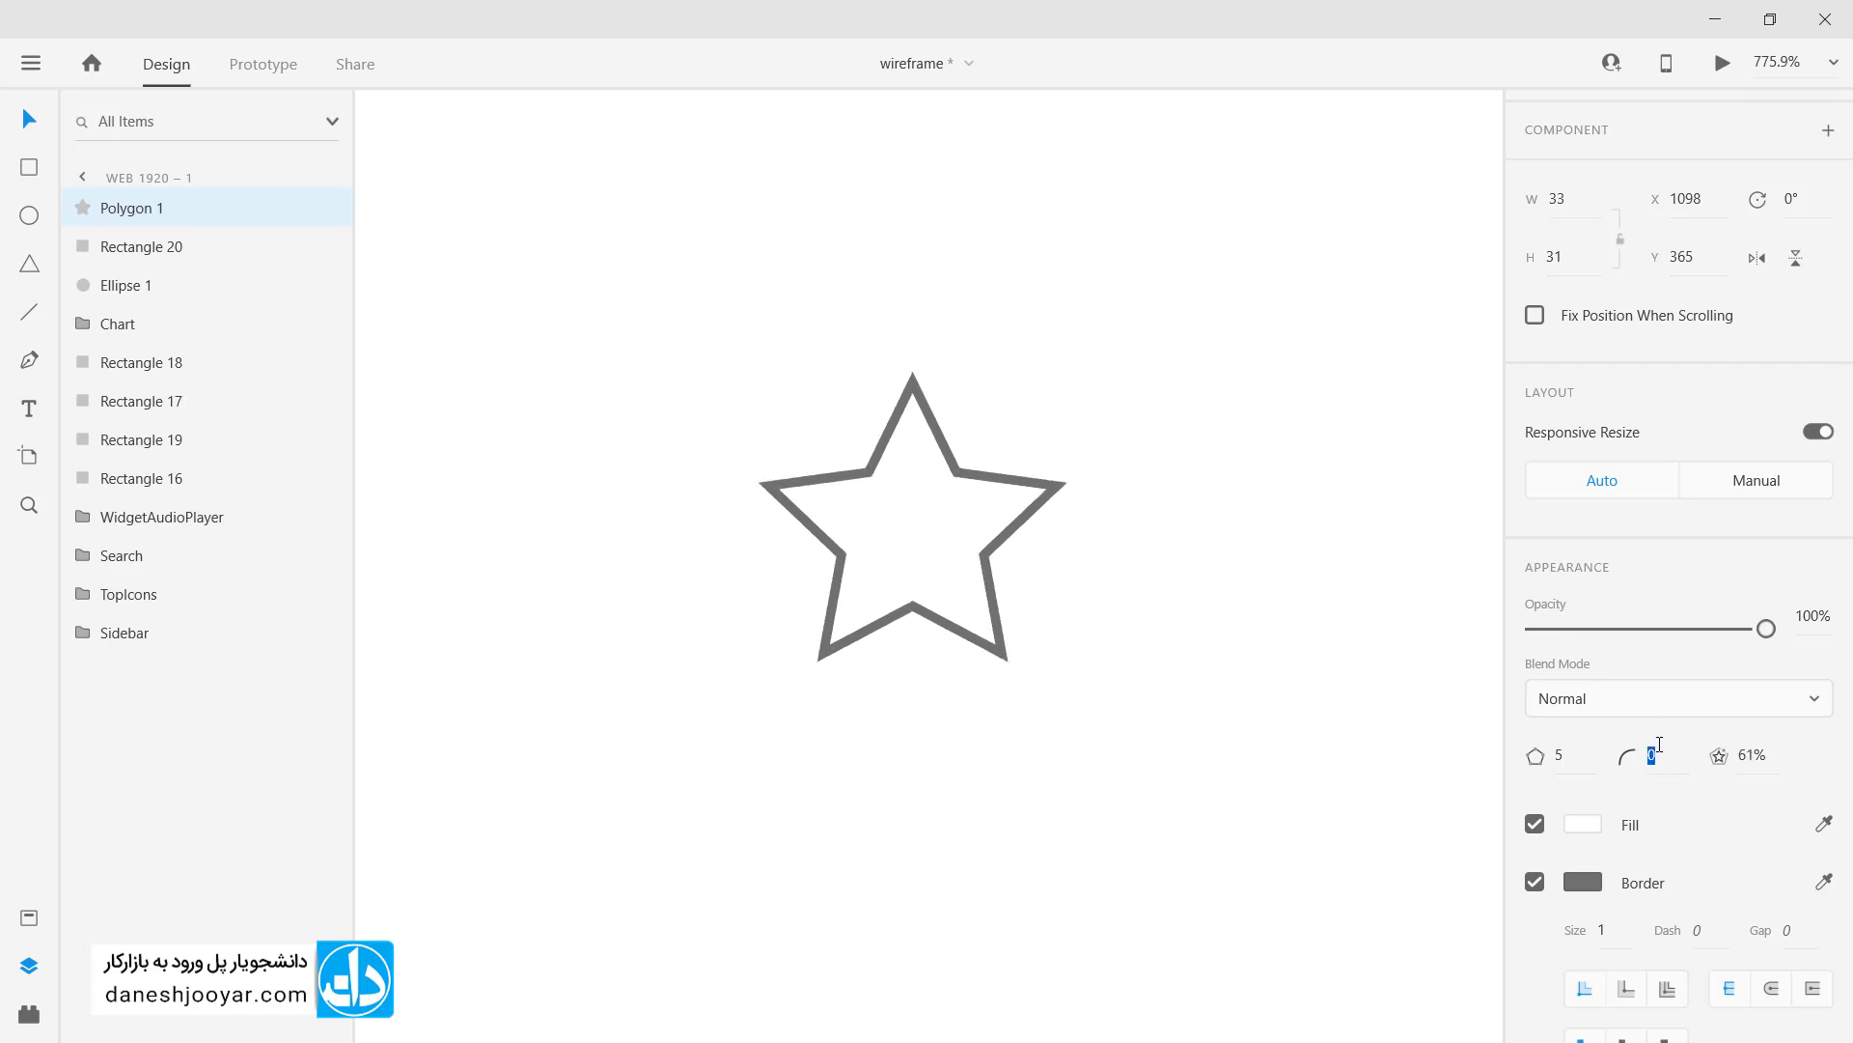
text(2)
key(Return)
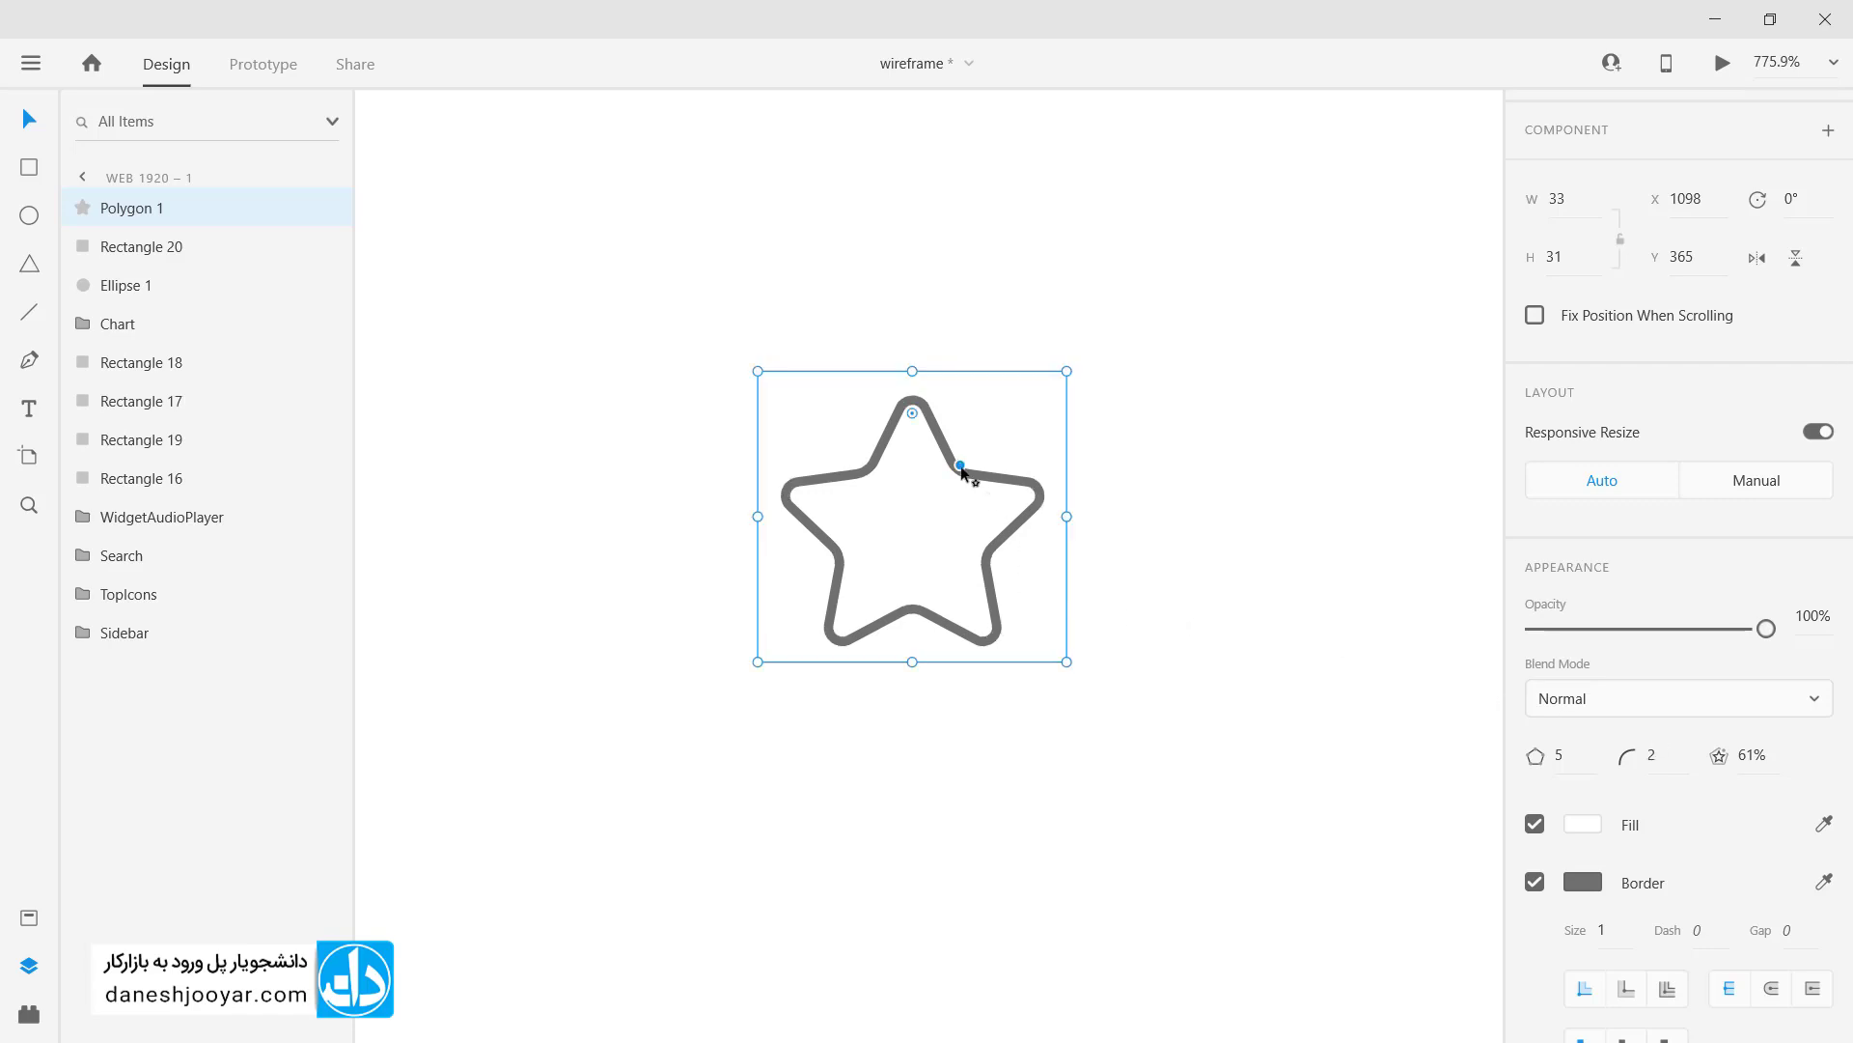
Step: Deepen the star to a 47% ratio and place it, about 39 by 37, under the grey bar at X 1081, Y 343
drag(969, 476, 954, 490)
drag(1068, 663, 1092, 691)
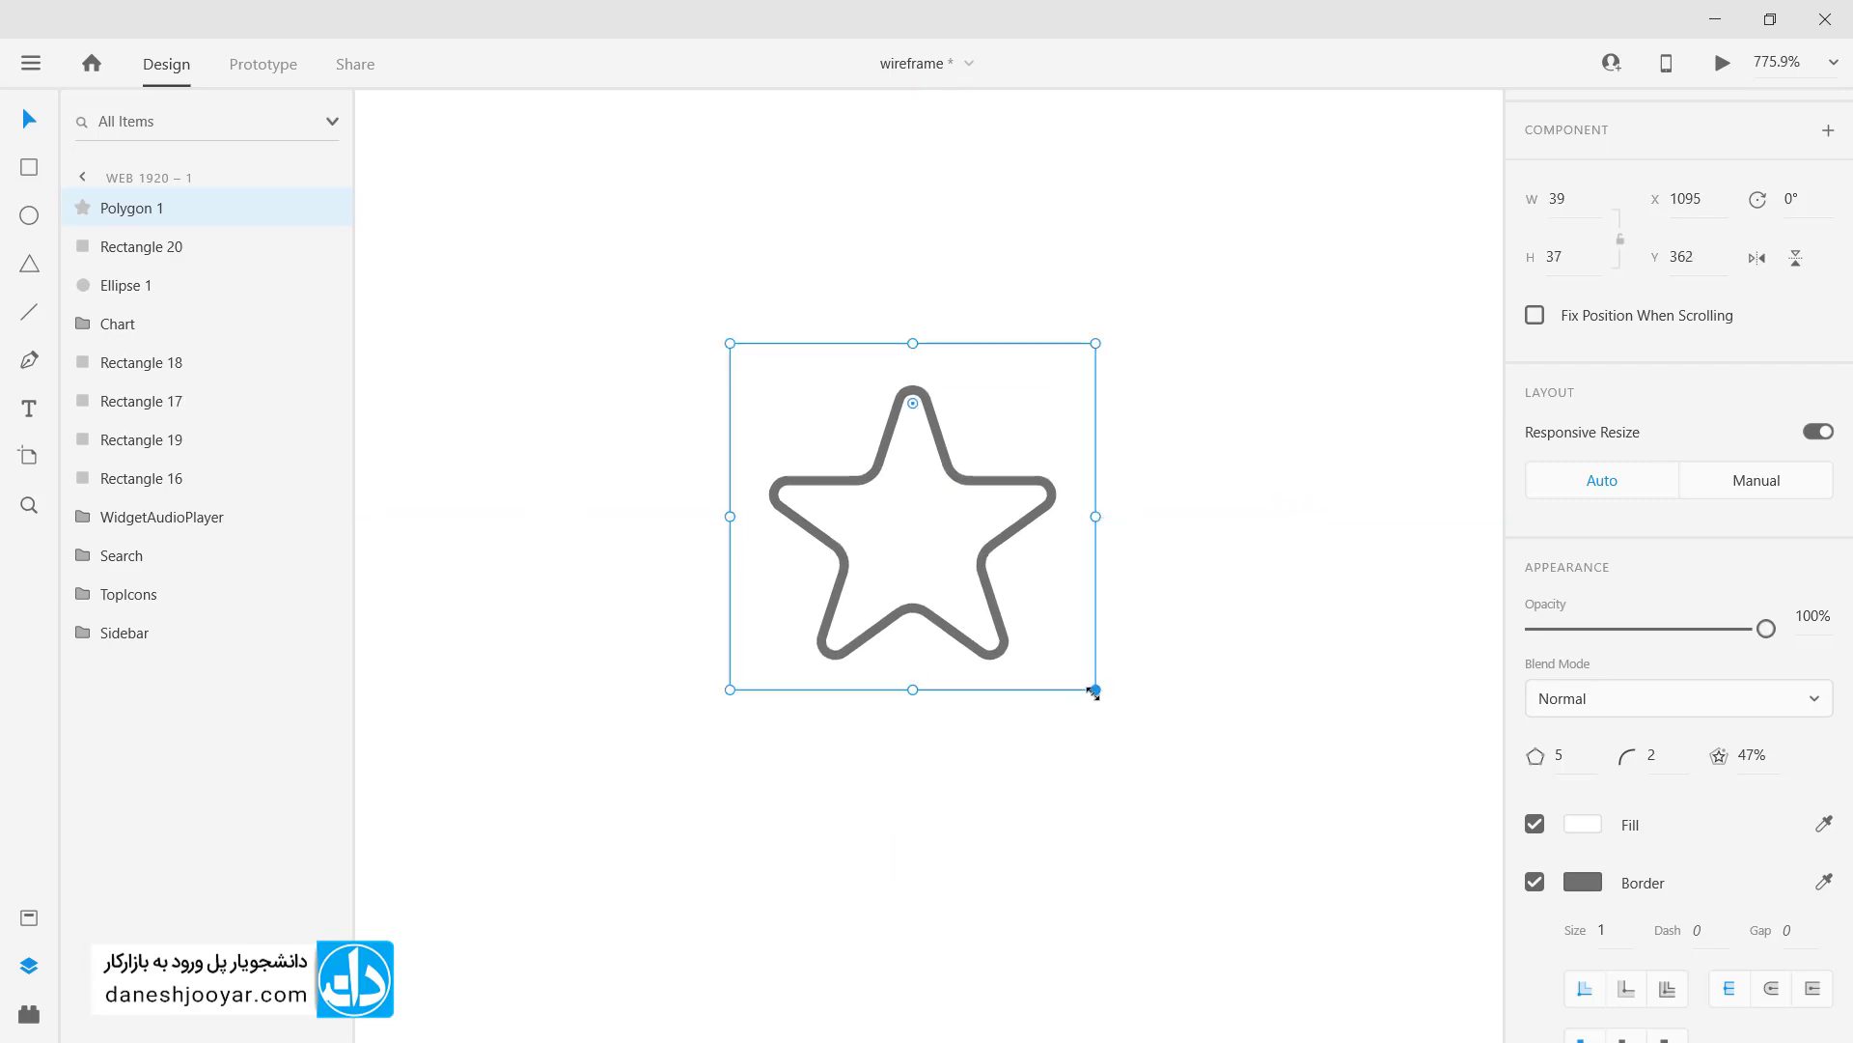
scroll(1022, 539, down, 3)
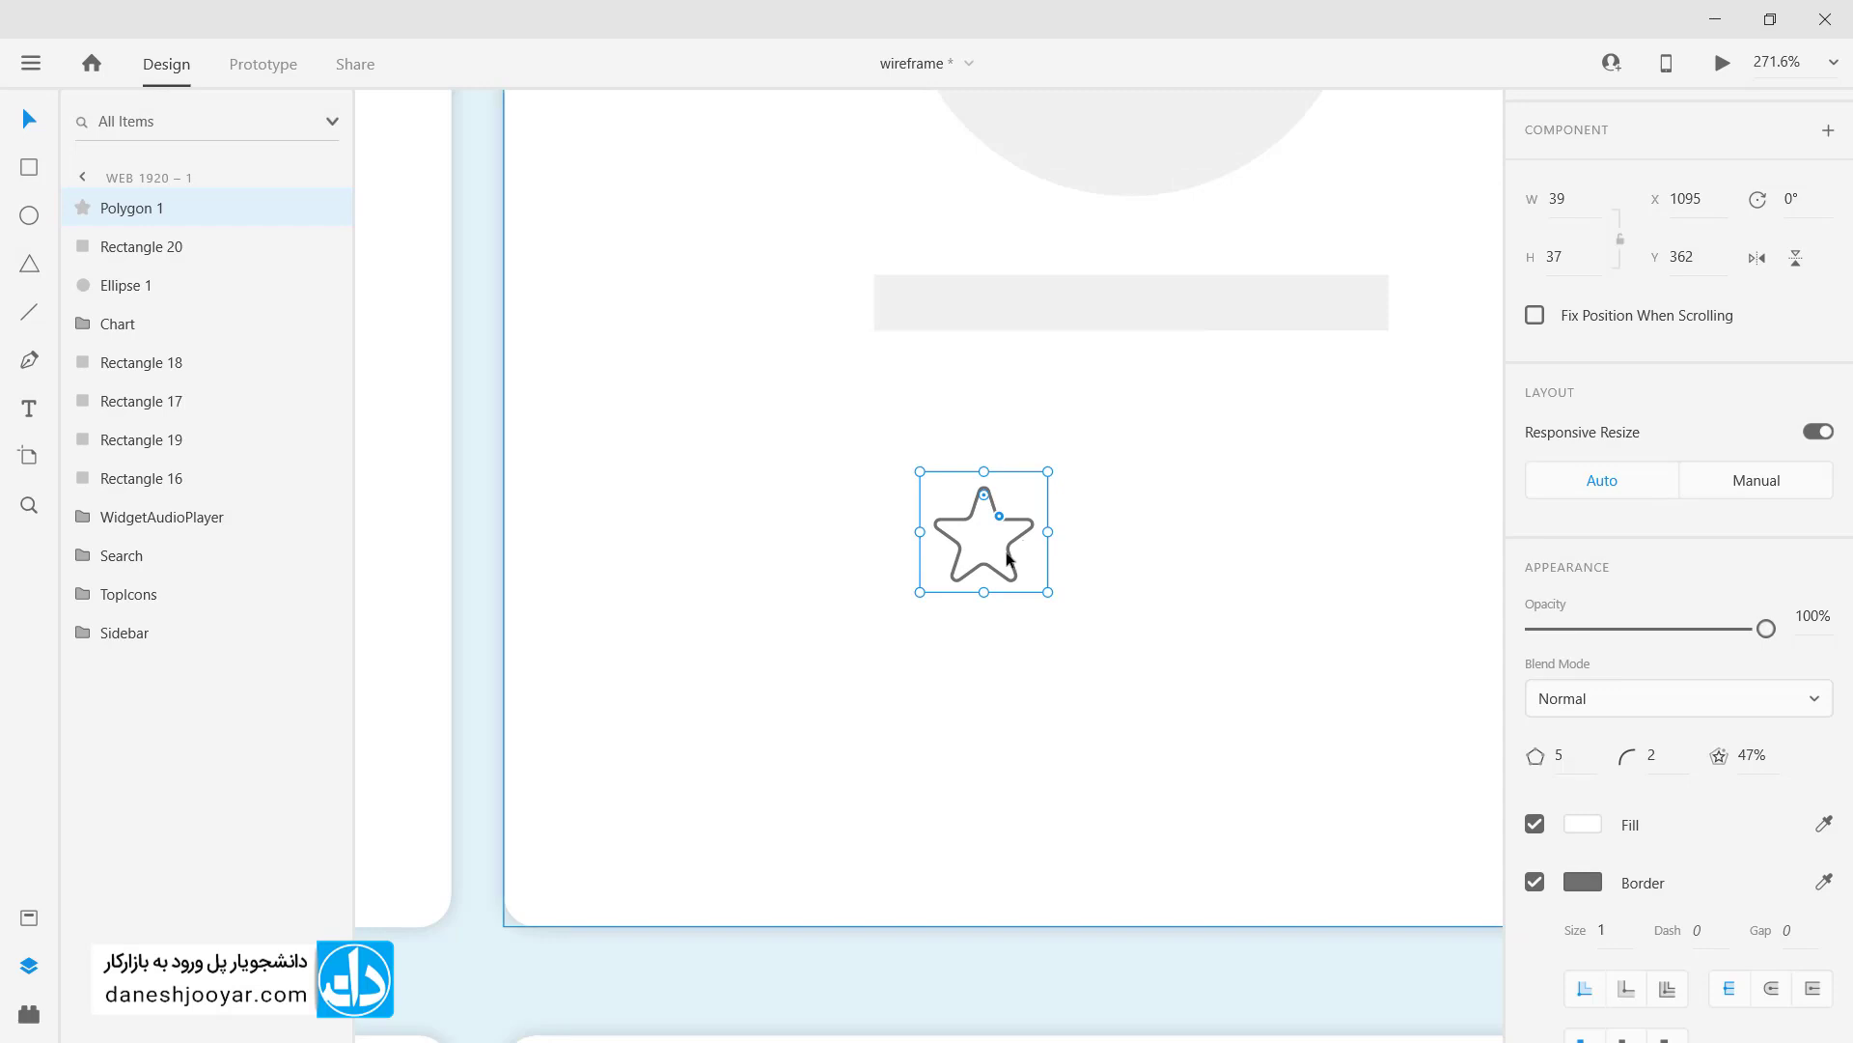
scroll(1022, 538, up, 3)
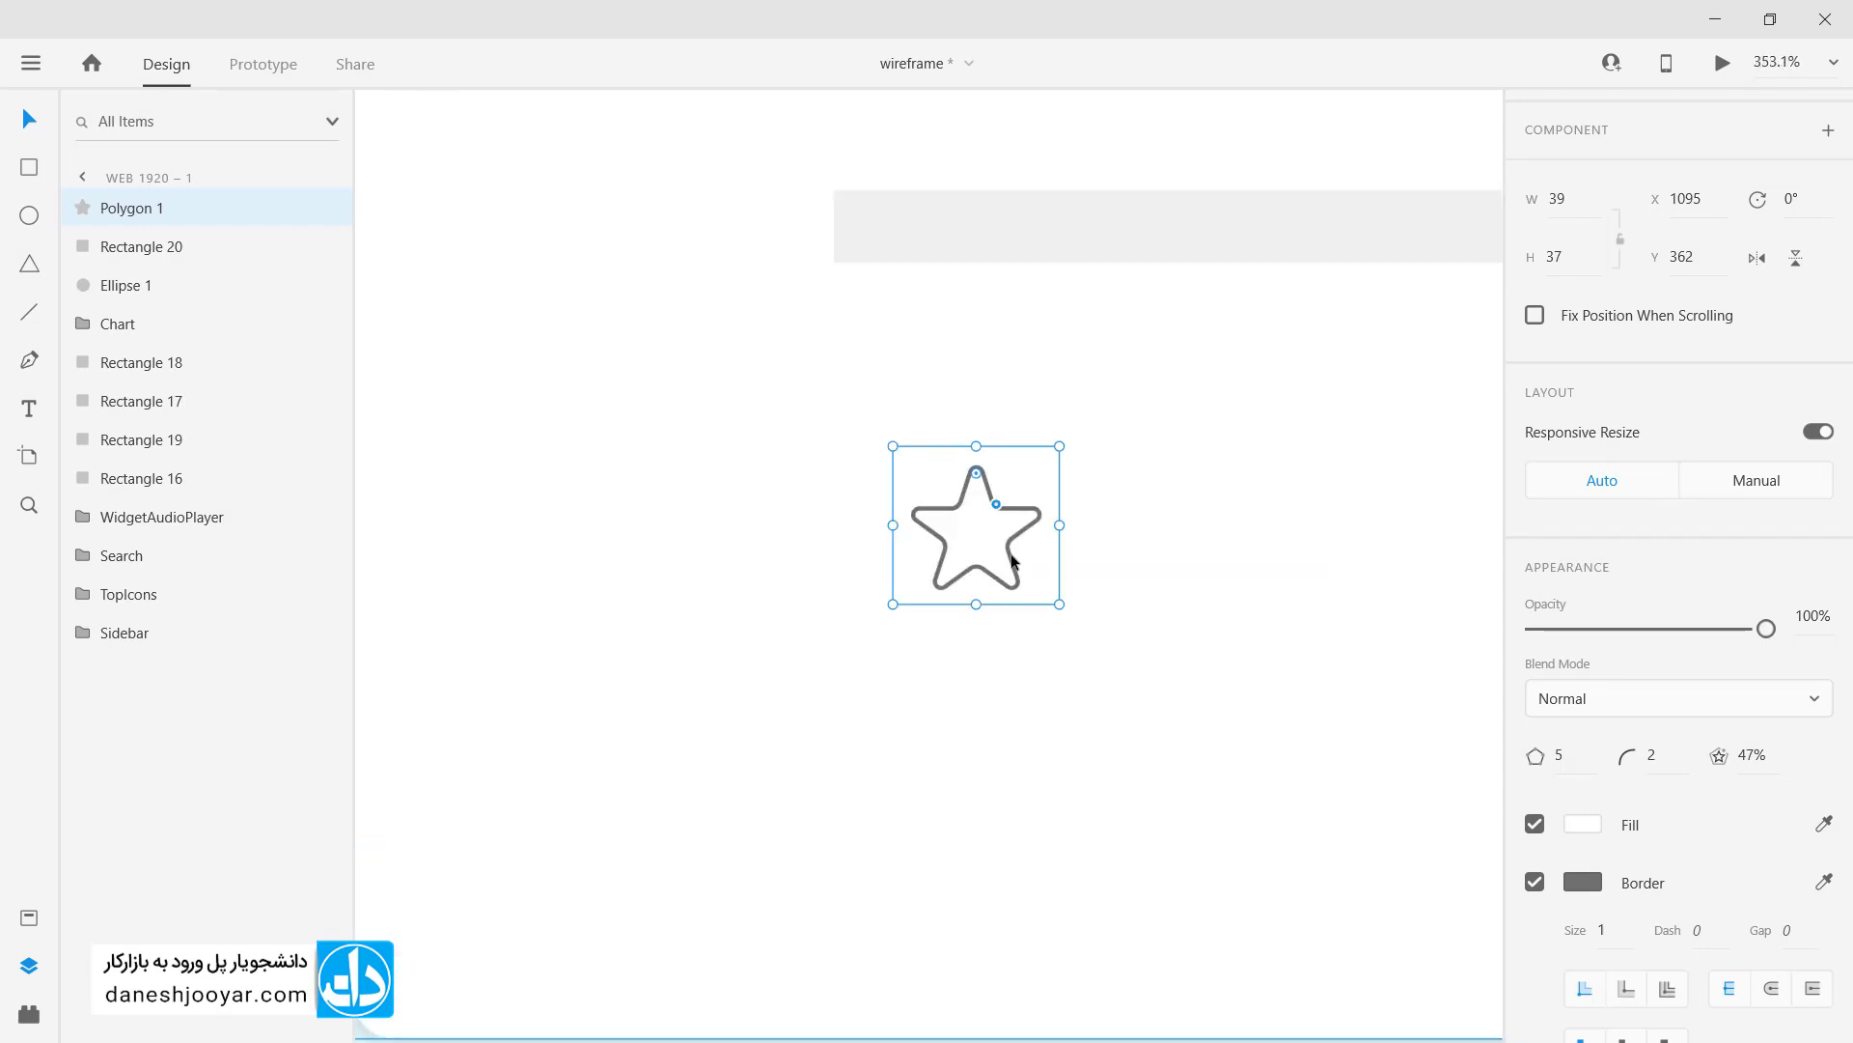
scroll(1013, 559, up, 3)
drag(1136, 465, 1001, 571)
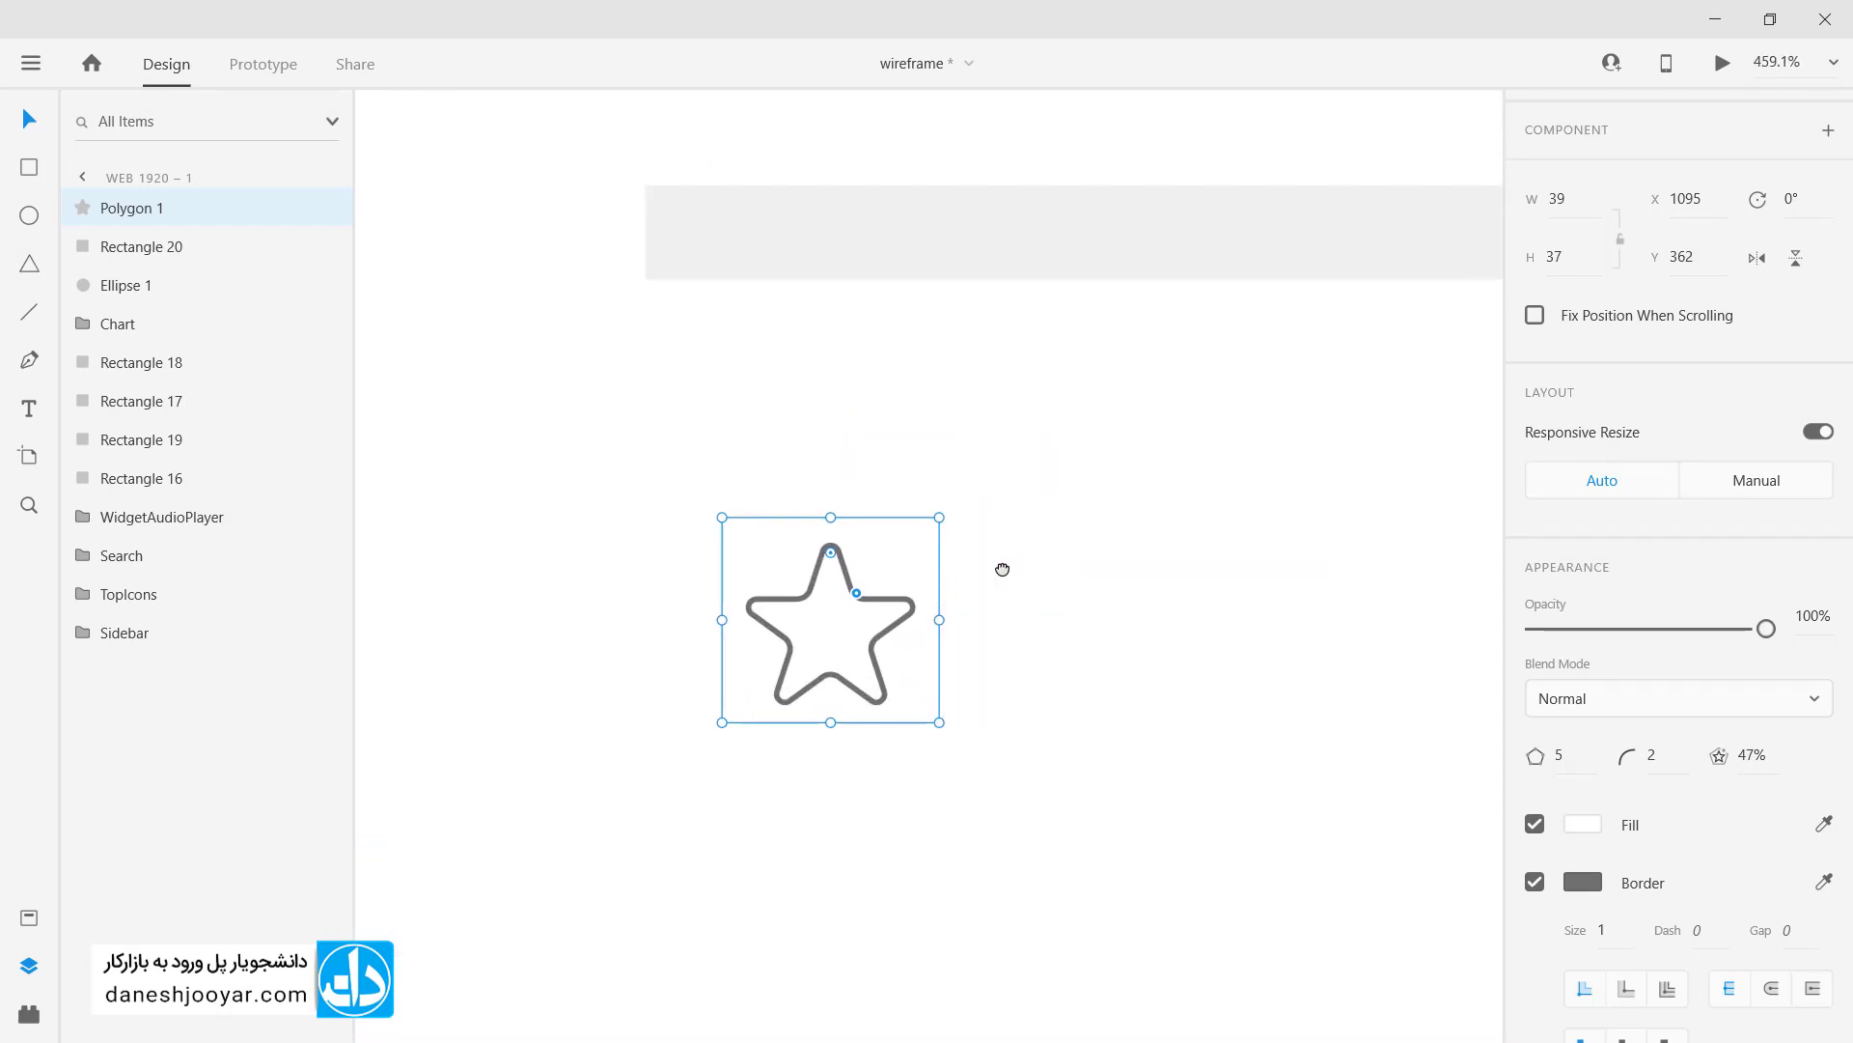
scroll(884, 621, down, 4)
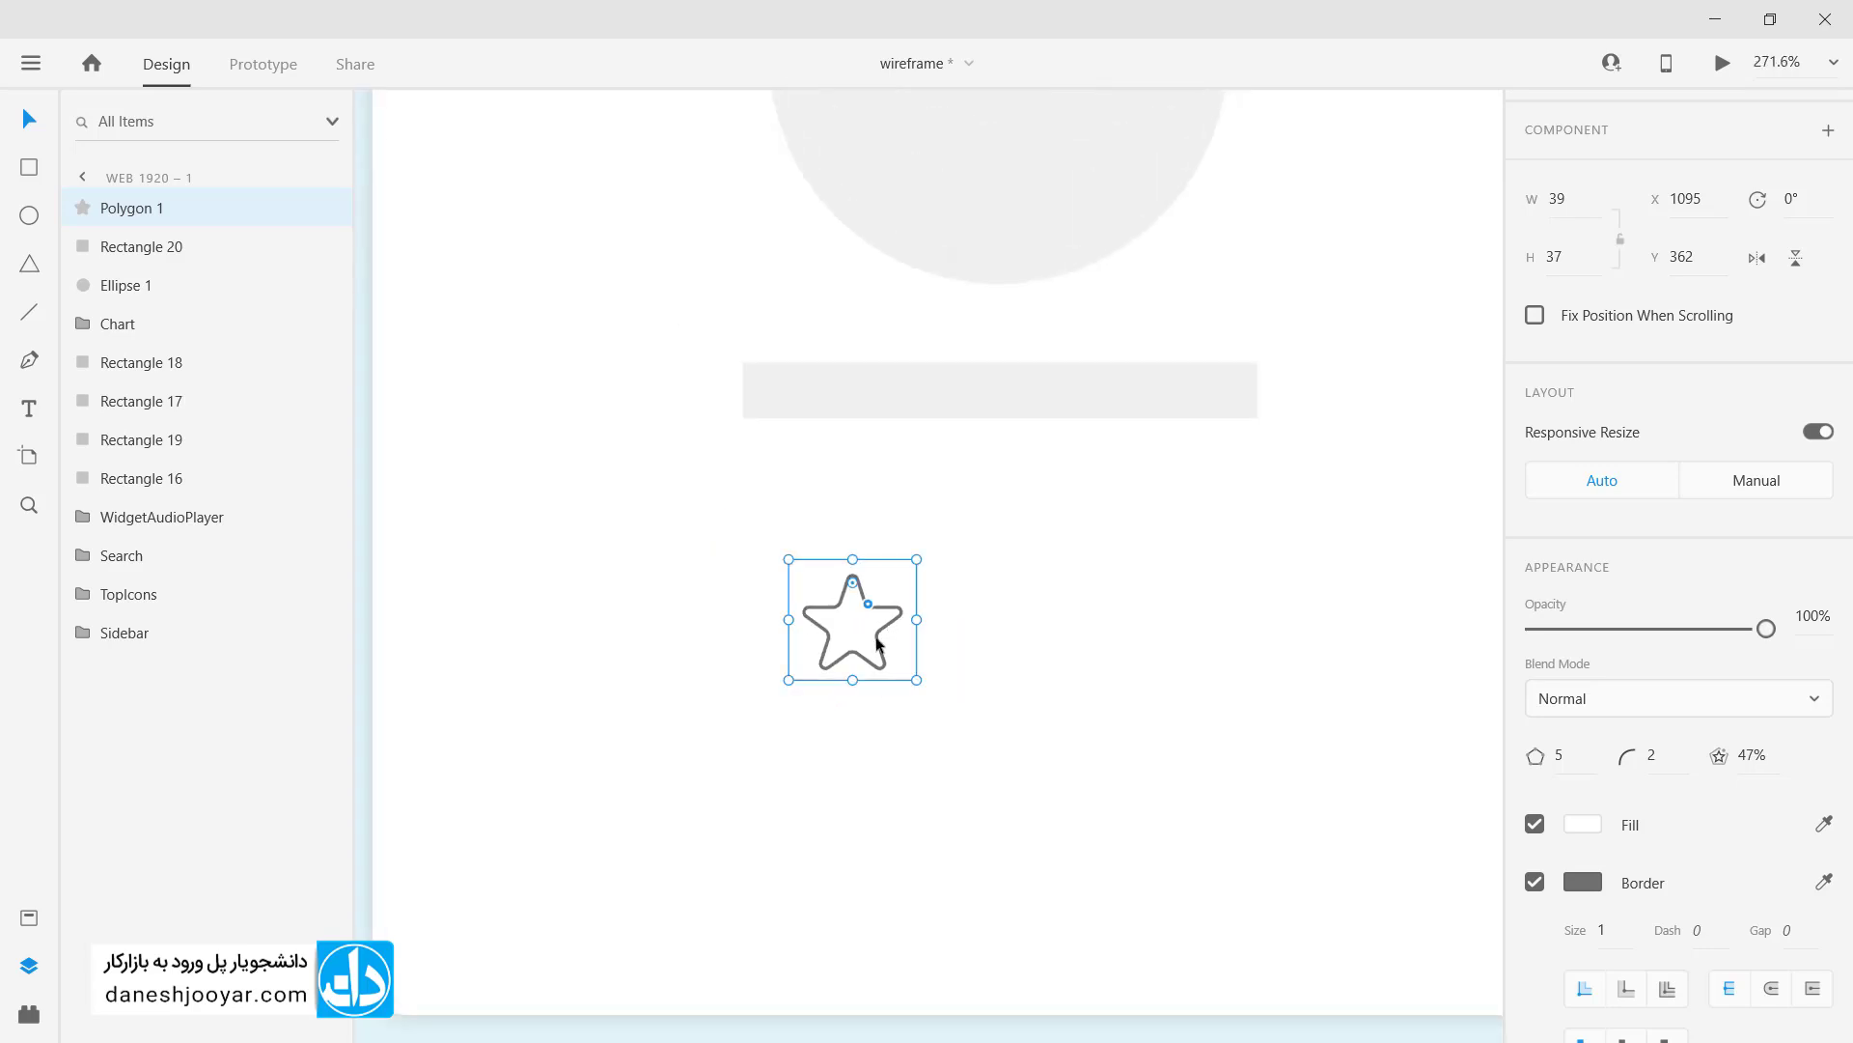
key(ctrl+z)
Step: Remove the star's border, fill it with pure yellow #FFFF00, and add a shadow to it
click(1534, 882)
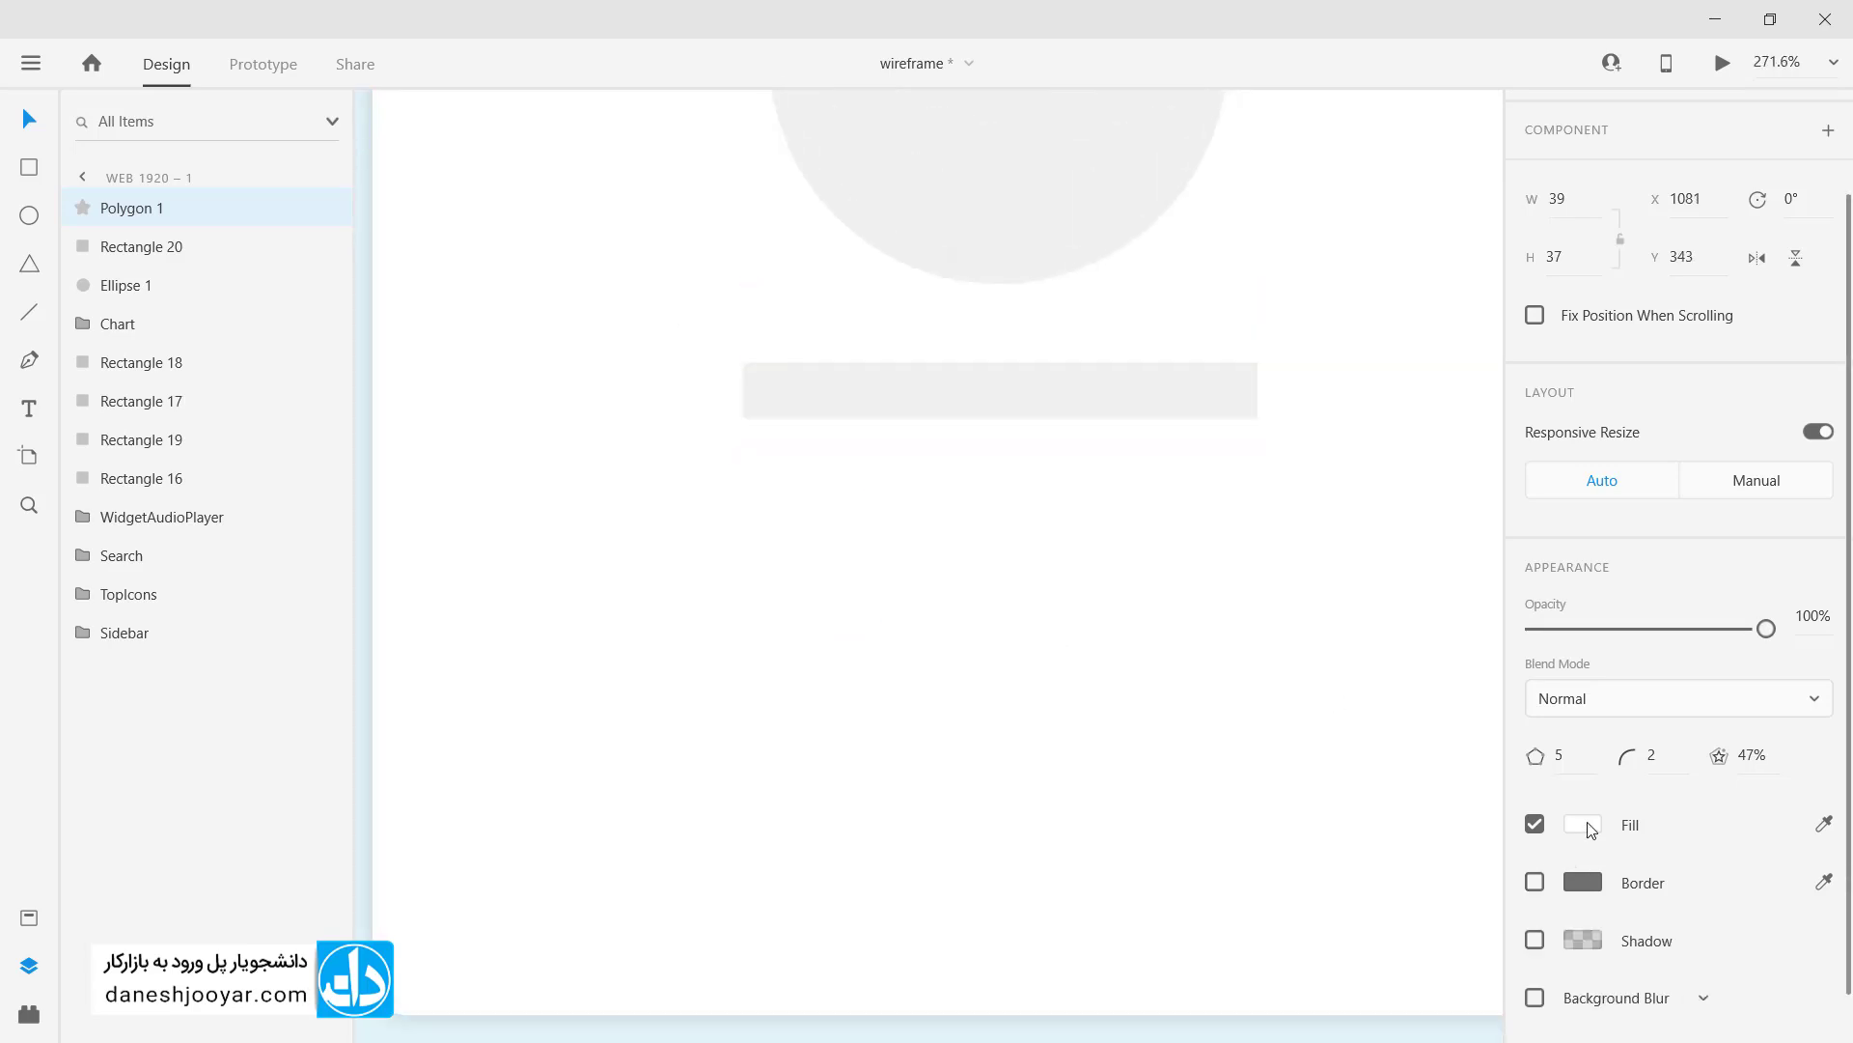
click(1584, 825)
click(1460, 855)
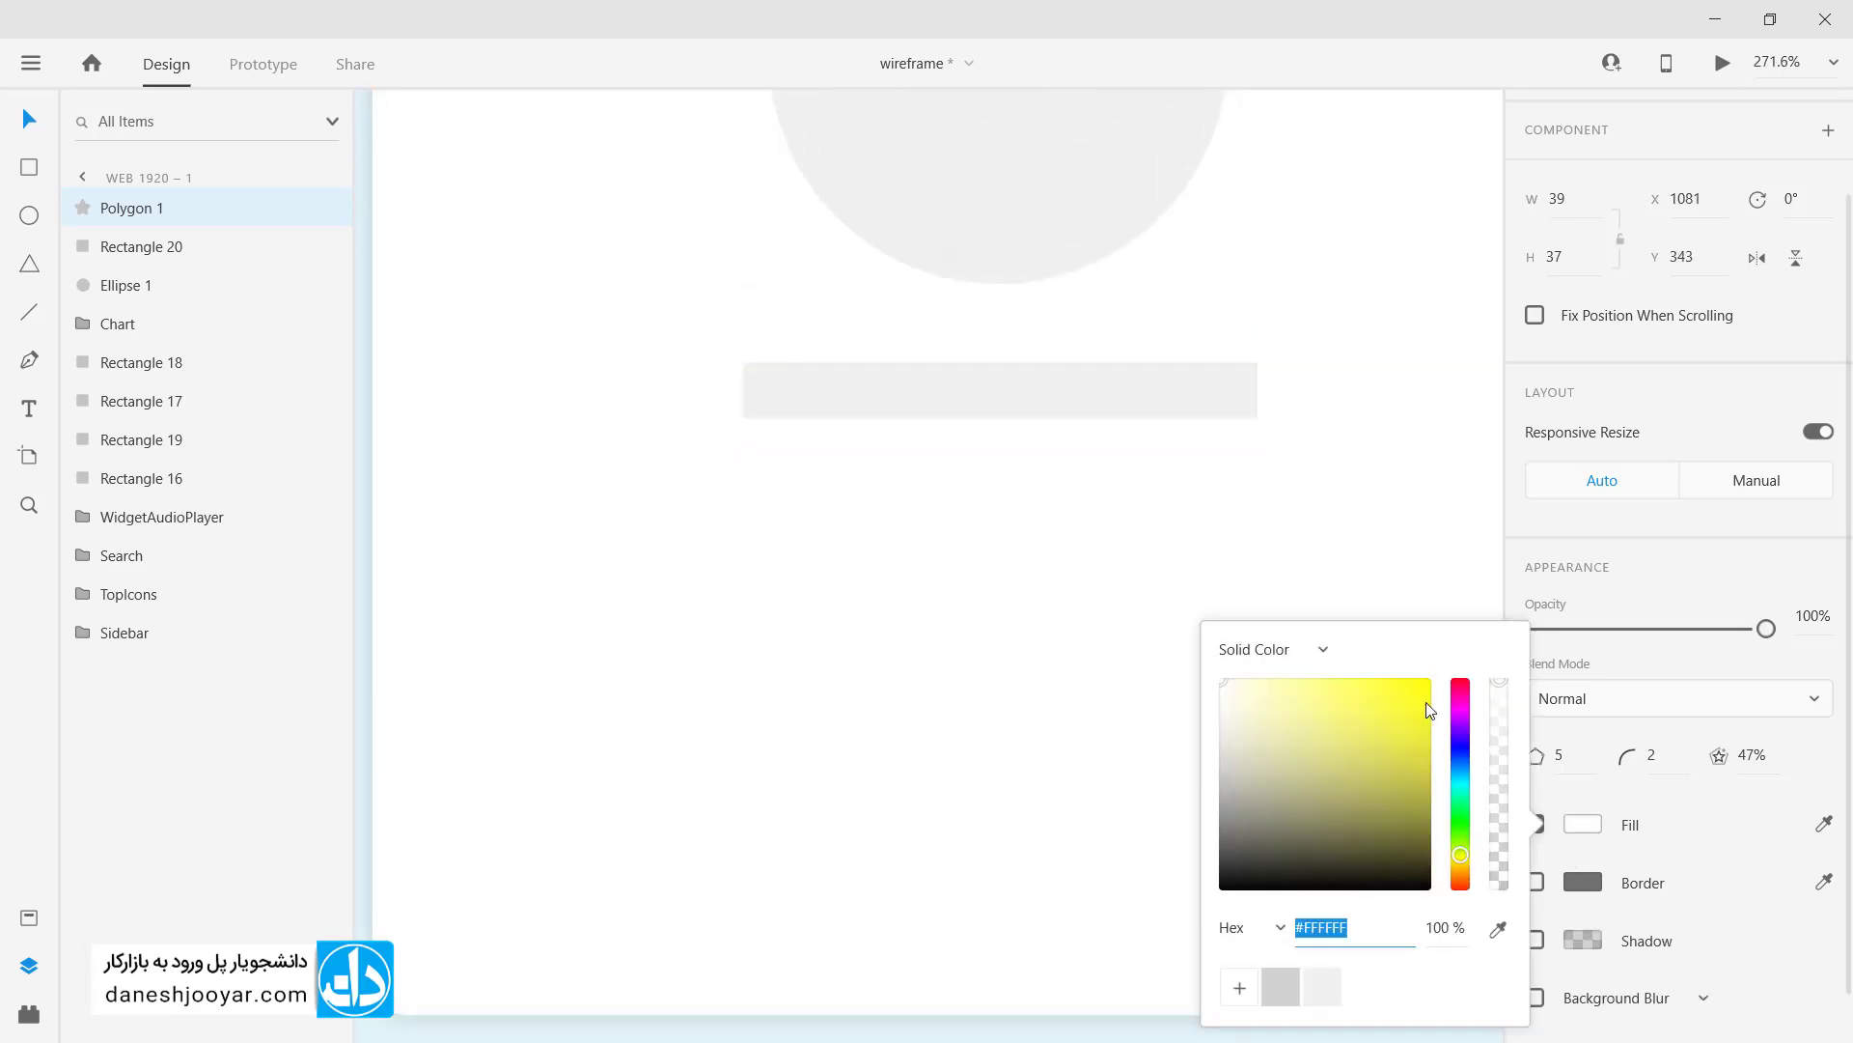
drag(1427, 702, 1430, 678)
click(1699, 830)
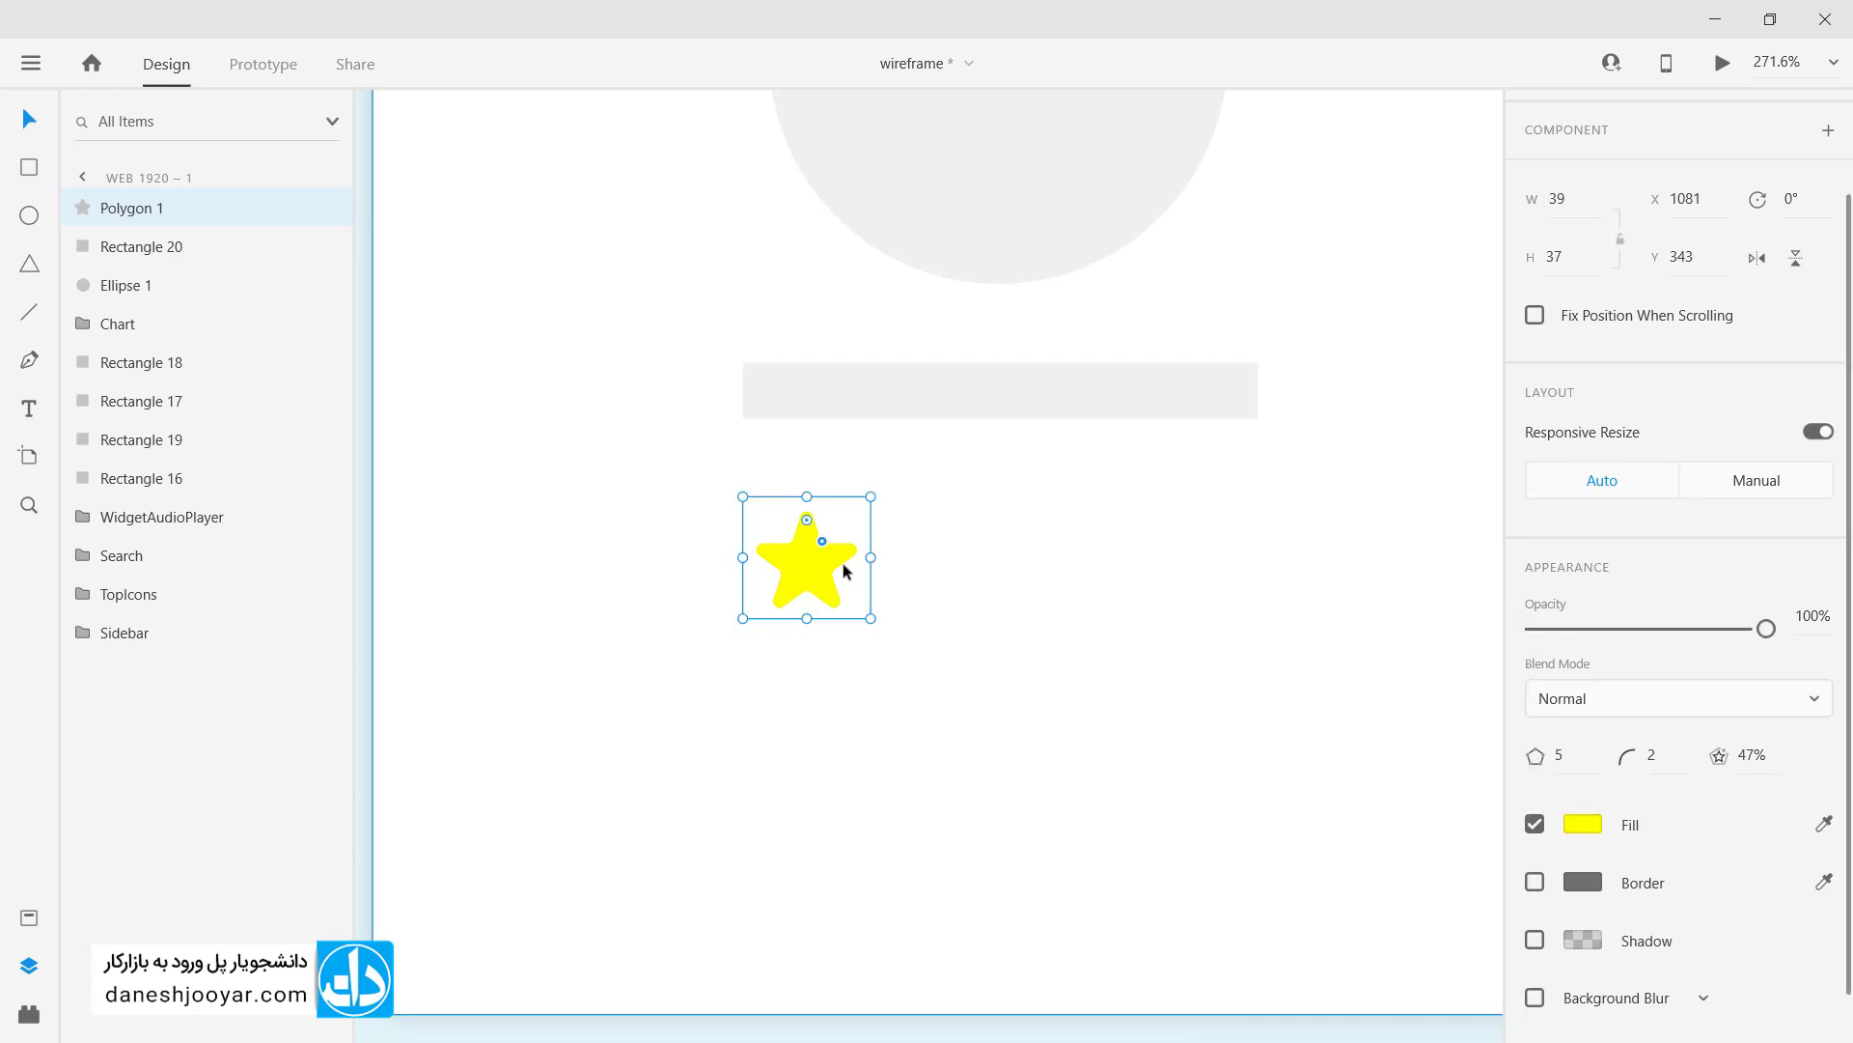
scroll(1683, 857, down, 1)
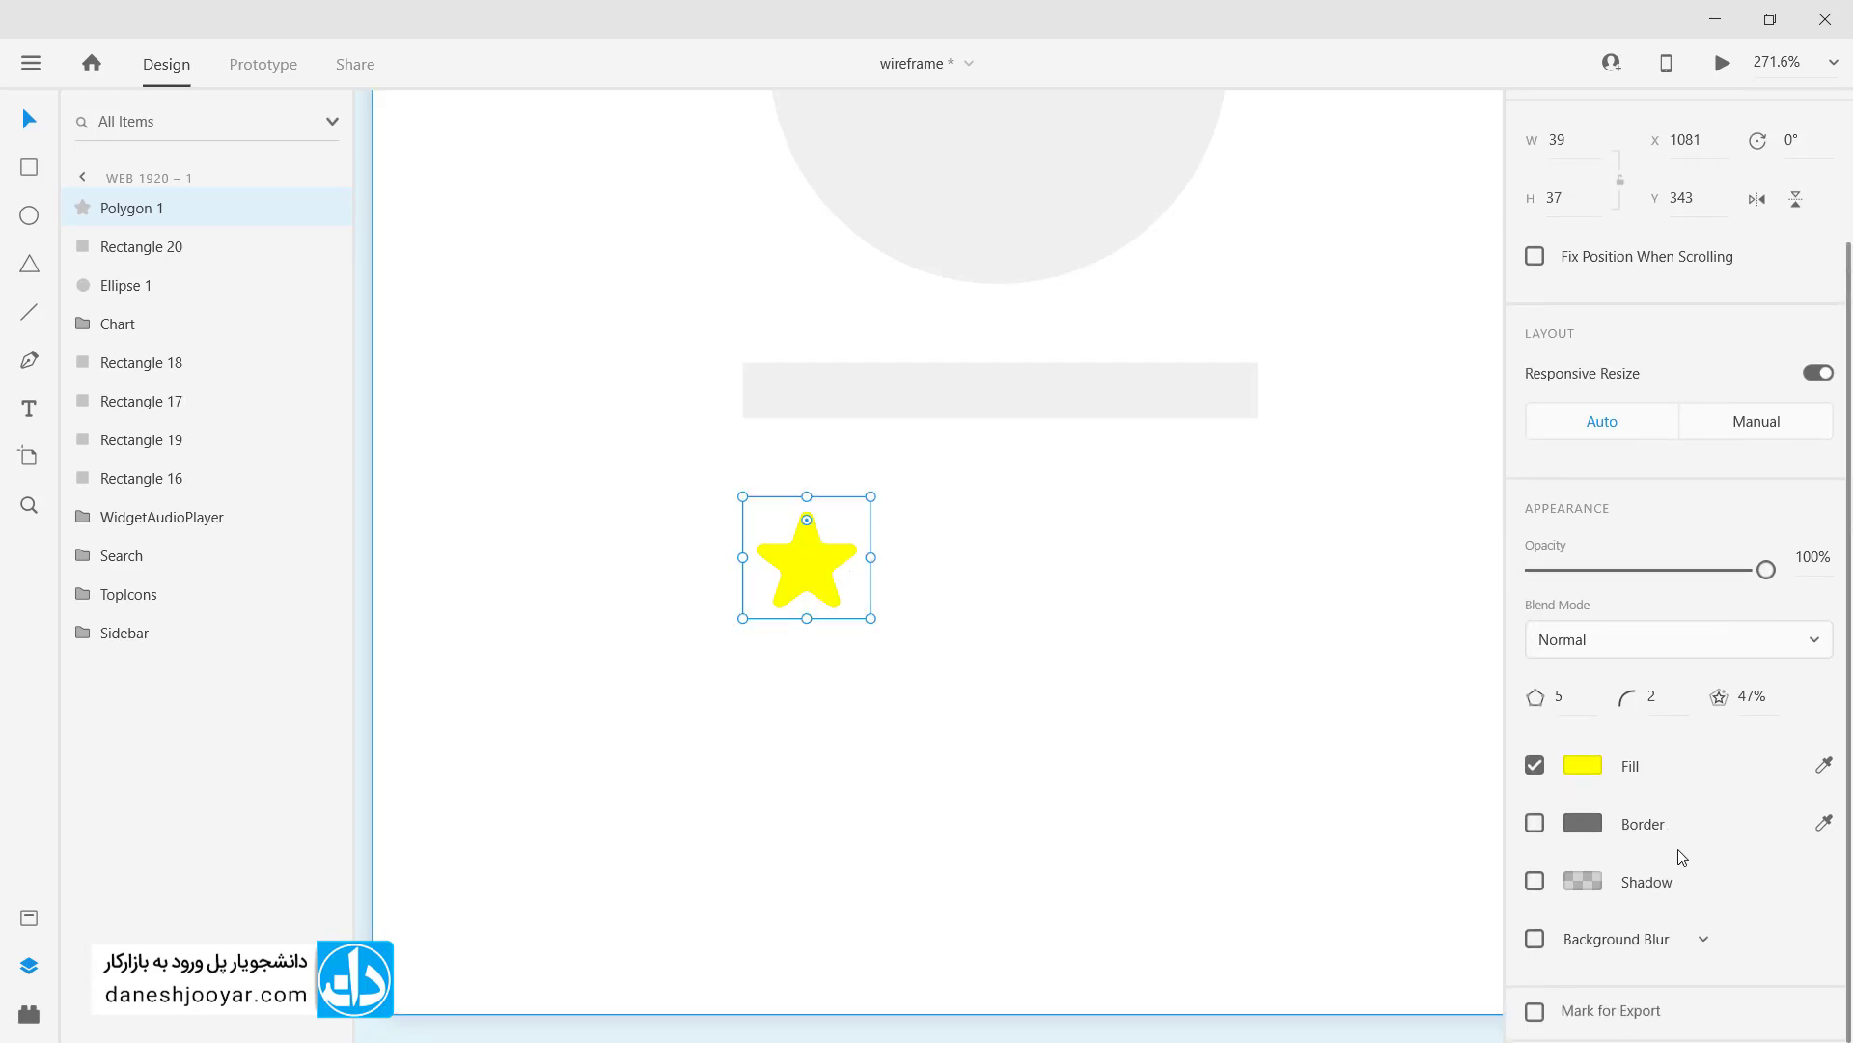
click(1535, 881)
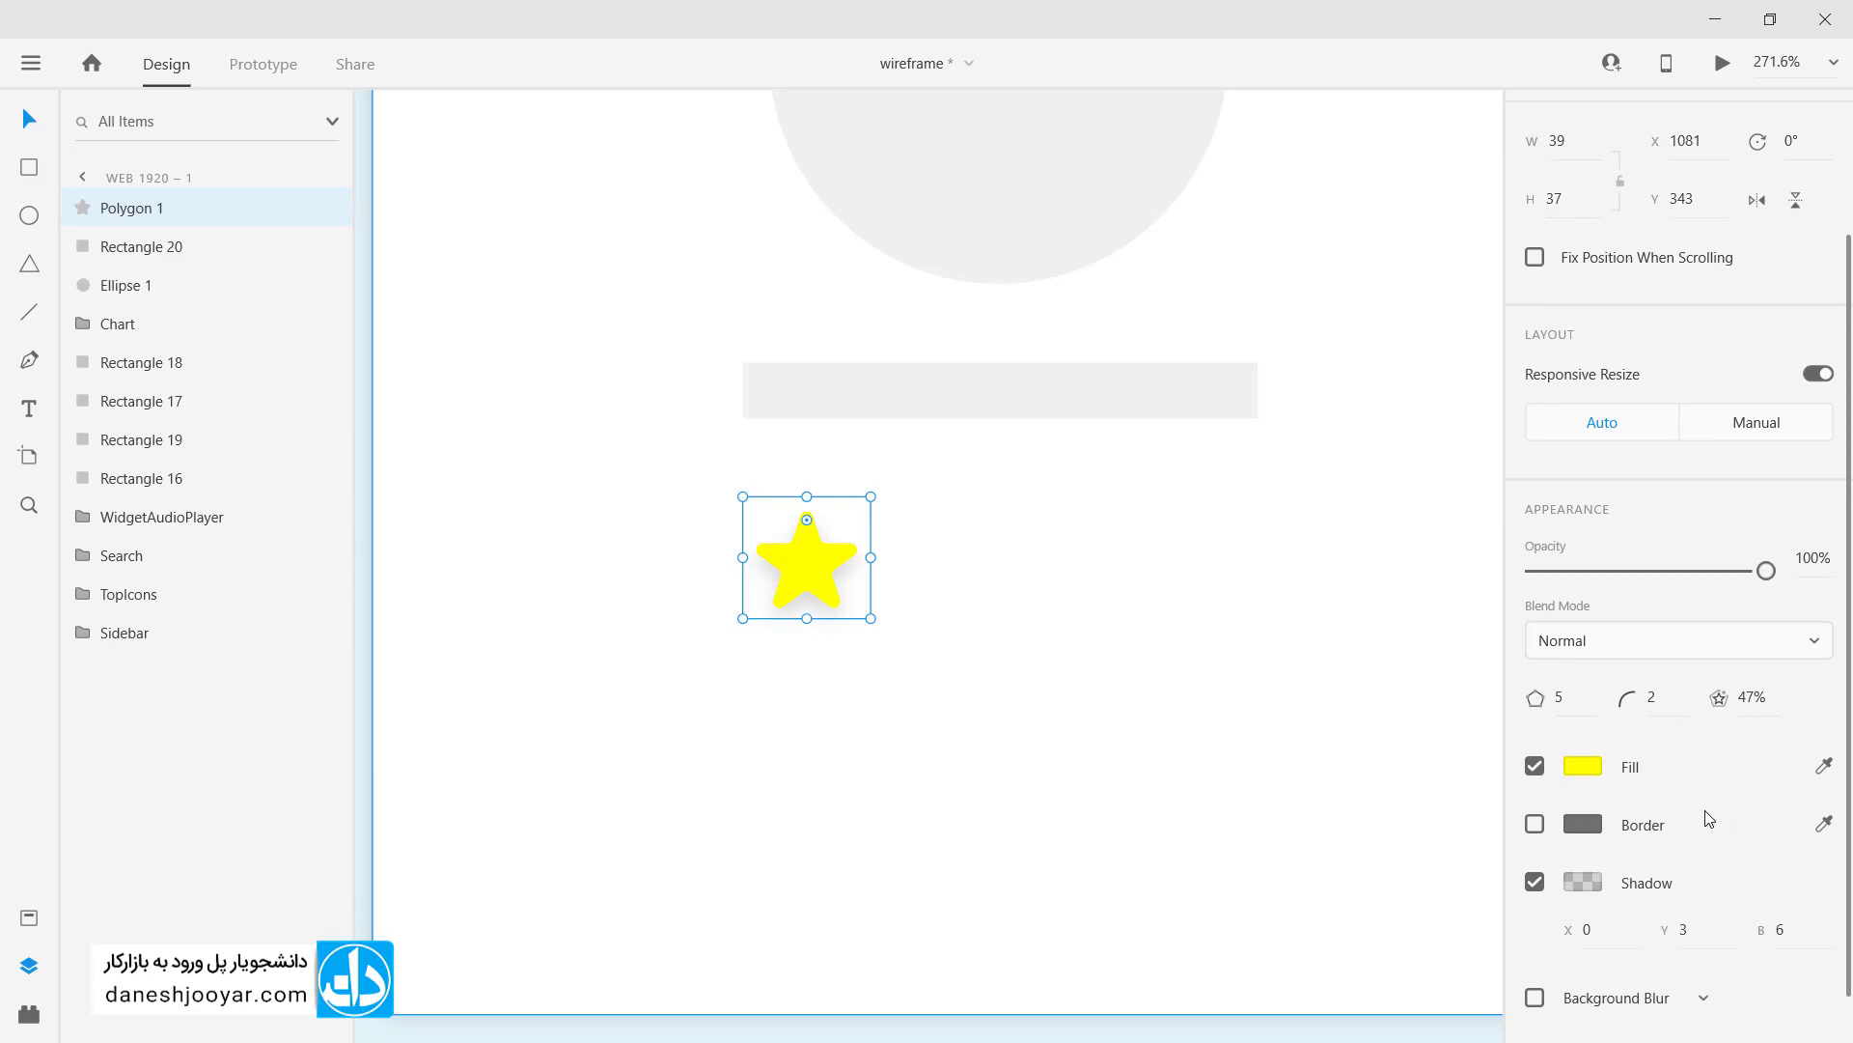
Step: Duplicate the yellow star into a horizontal row of five and give the last copy the saved darker grey fill
alt+drag(873, 583, 1254, 593)
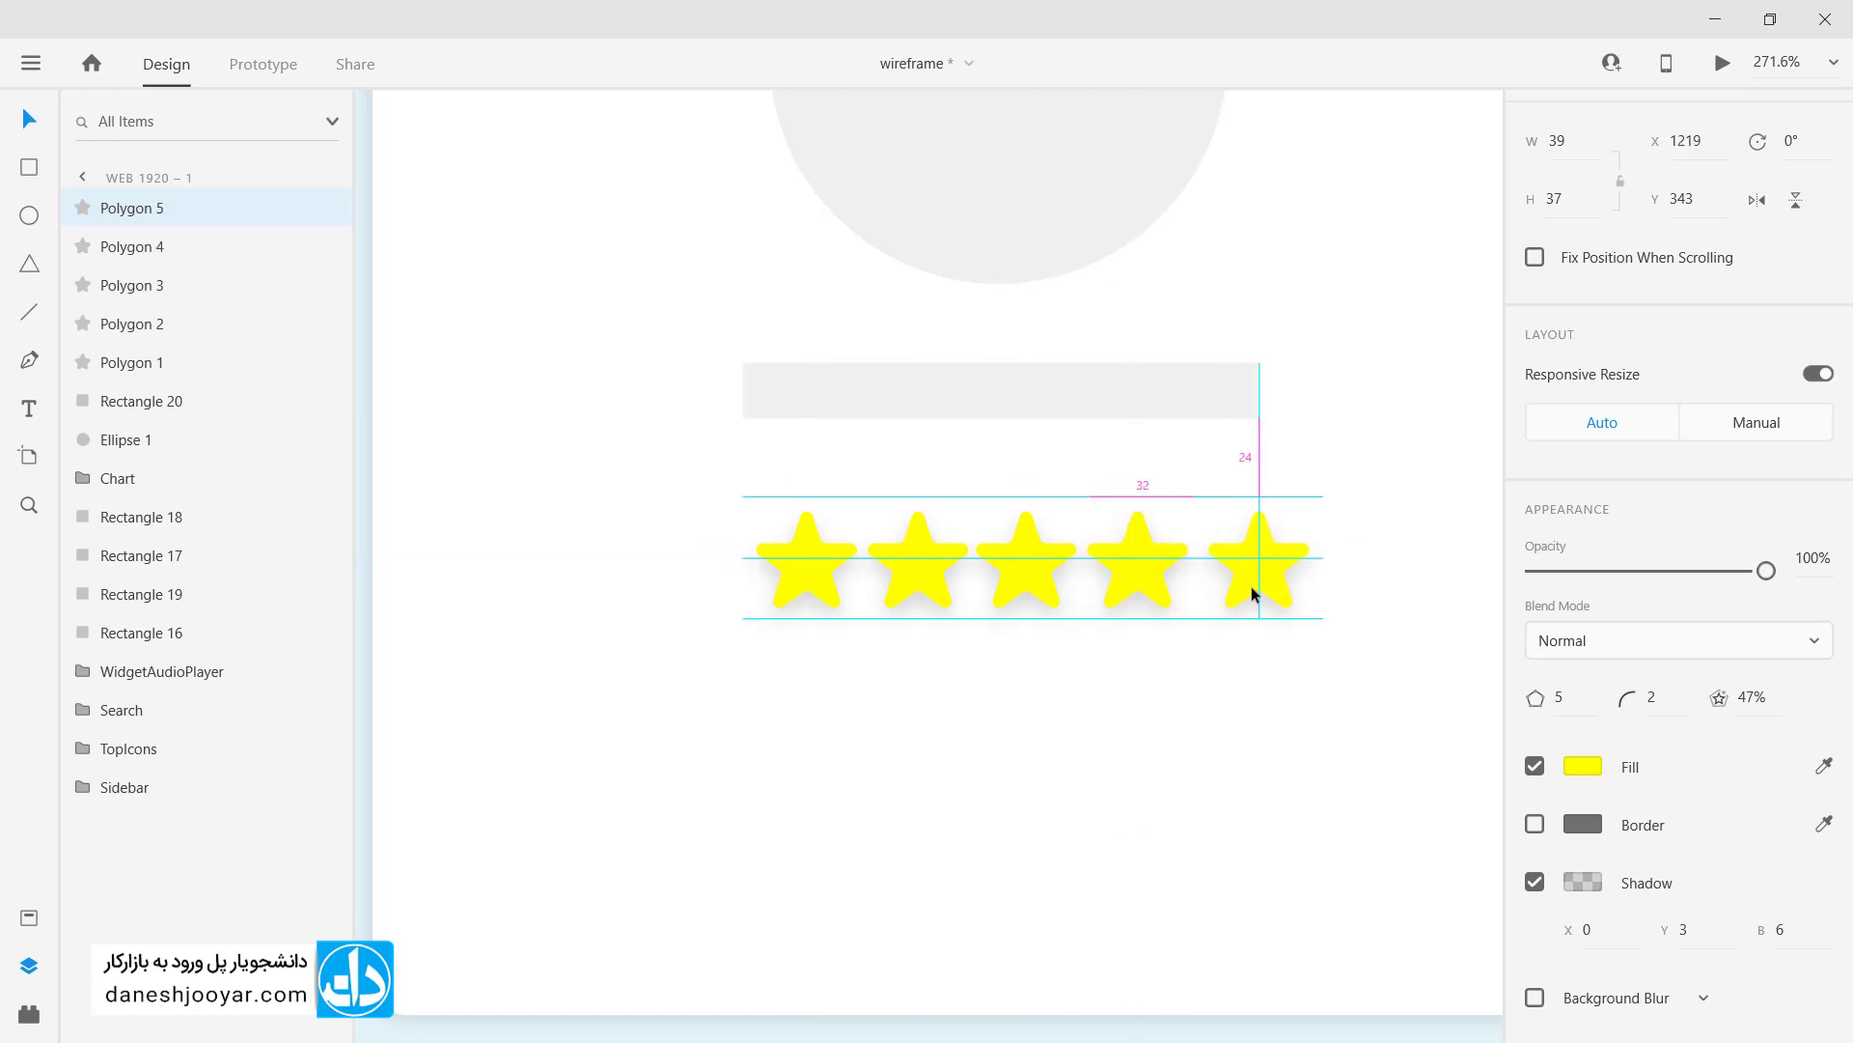
click(1567, 771)
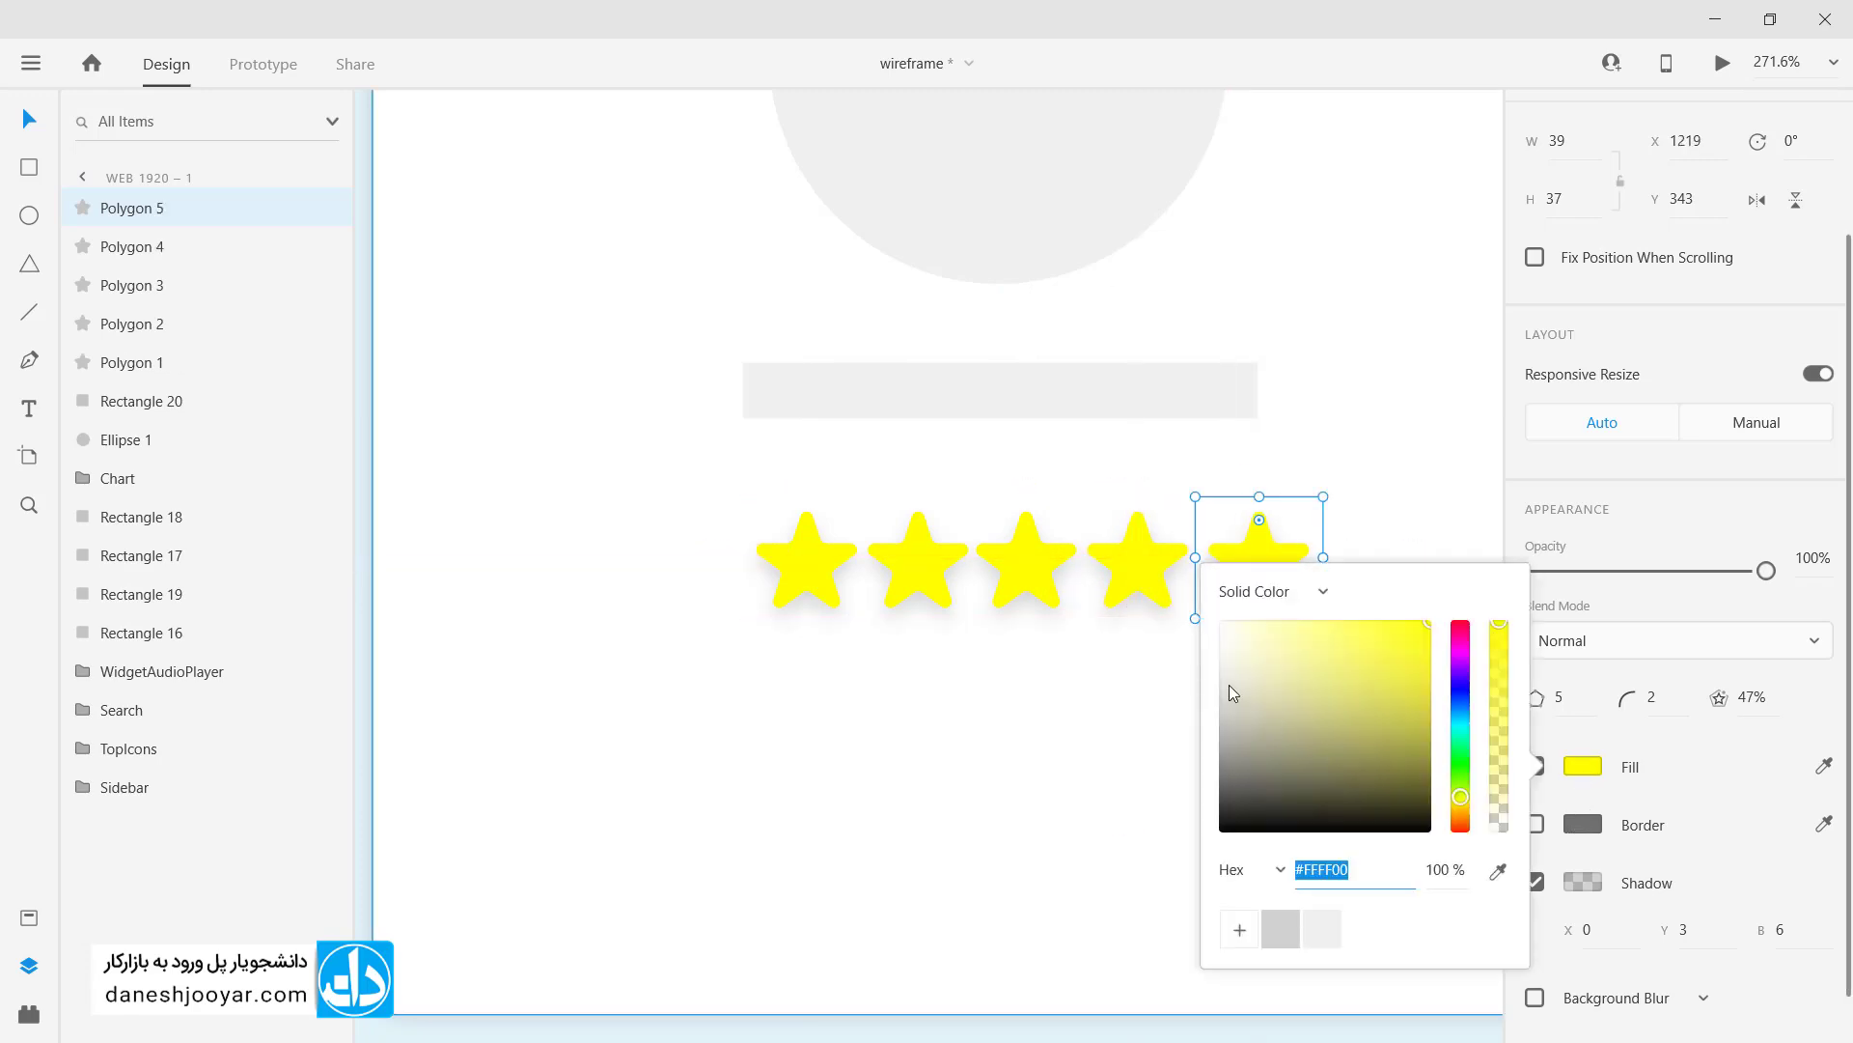
click(1291, 931)
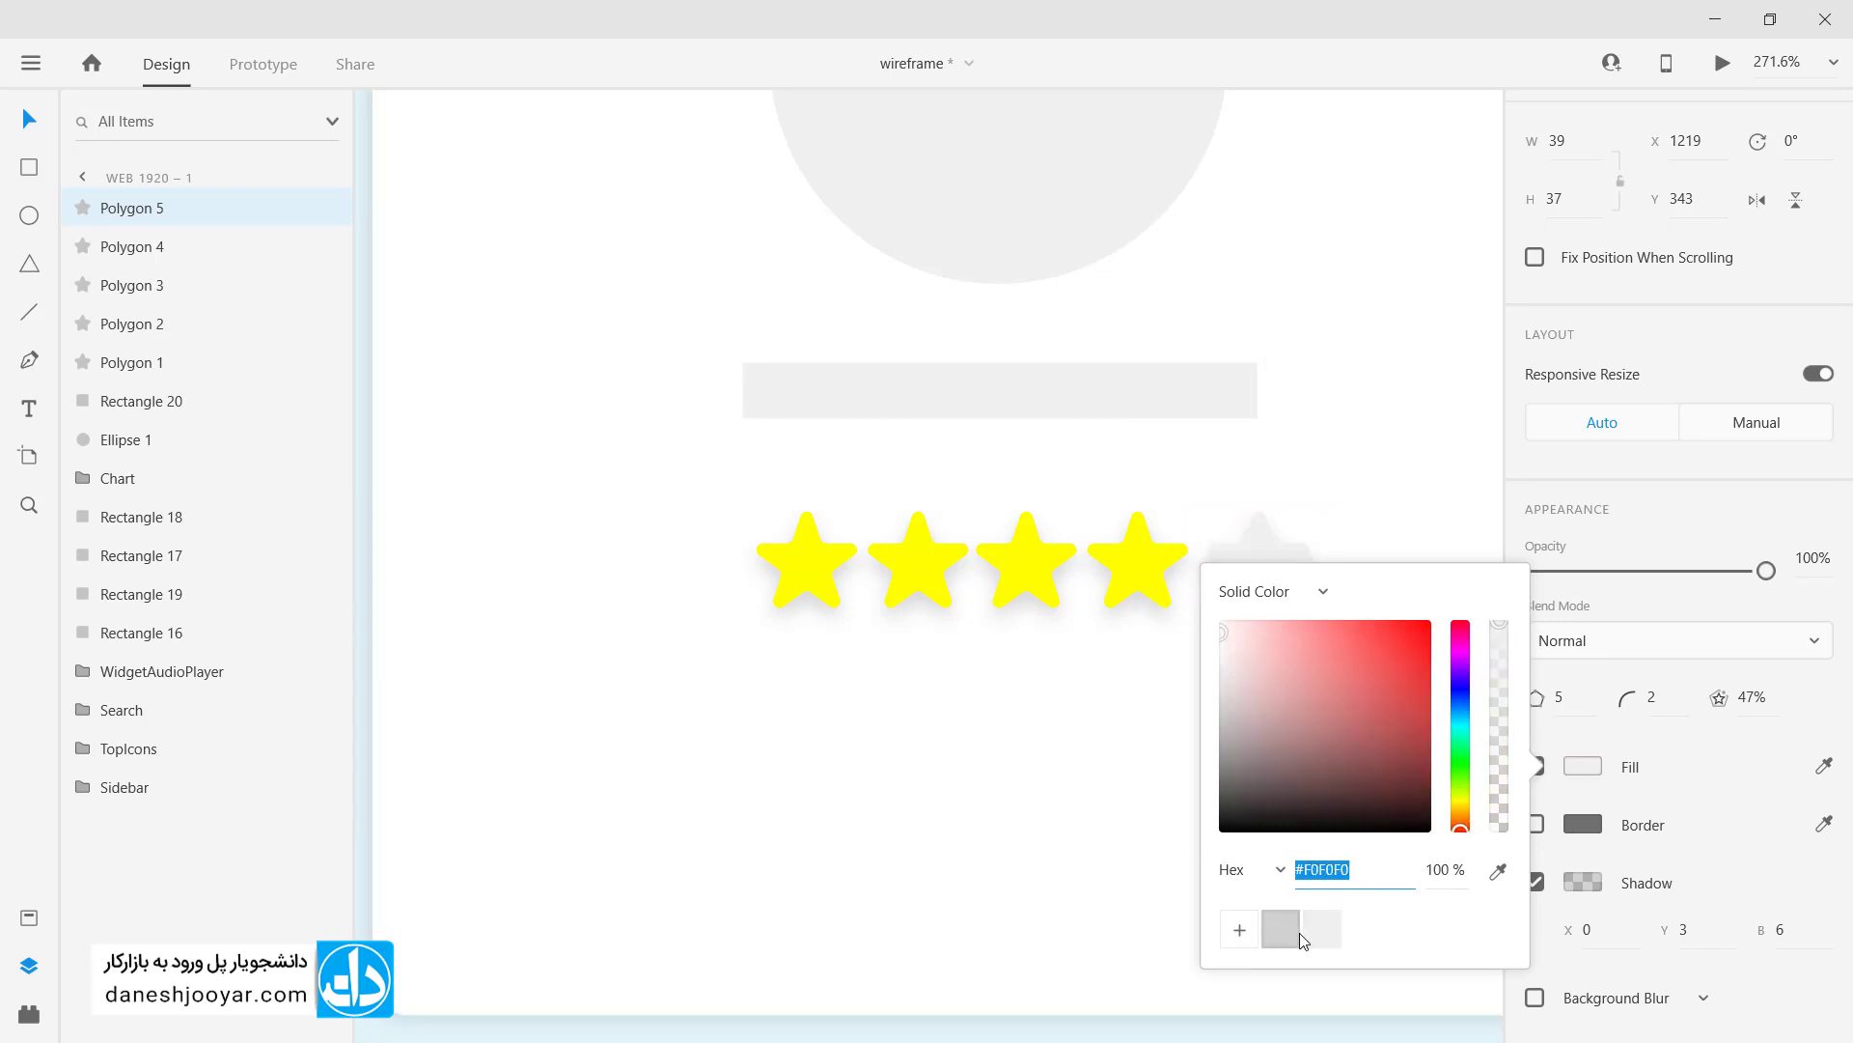
click(1232, 546)
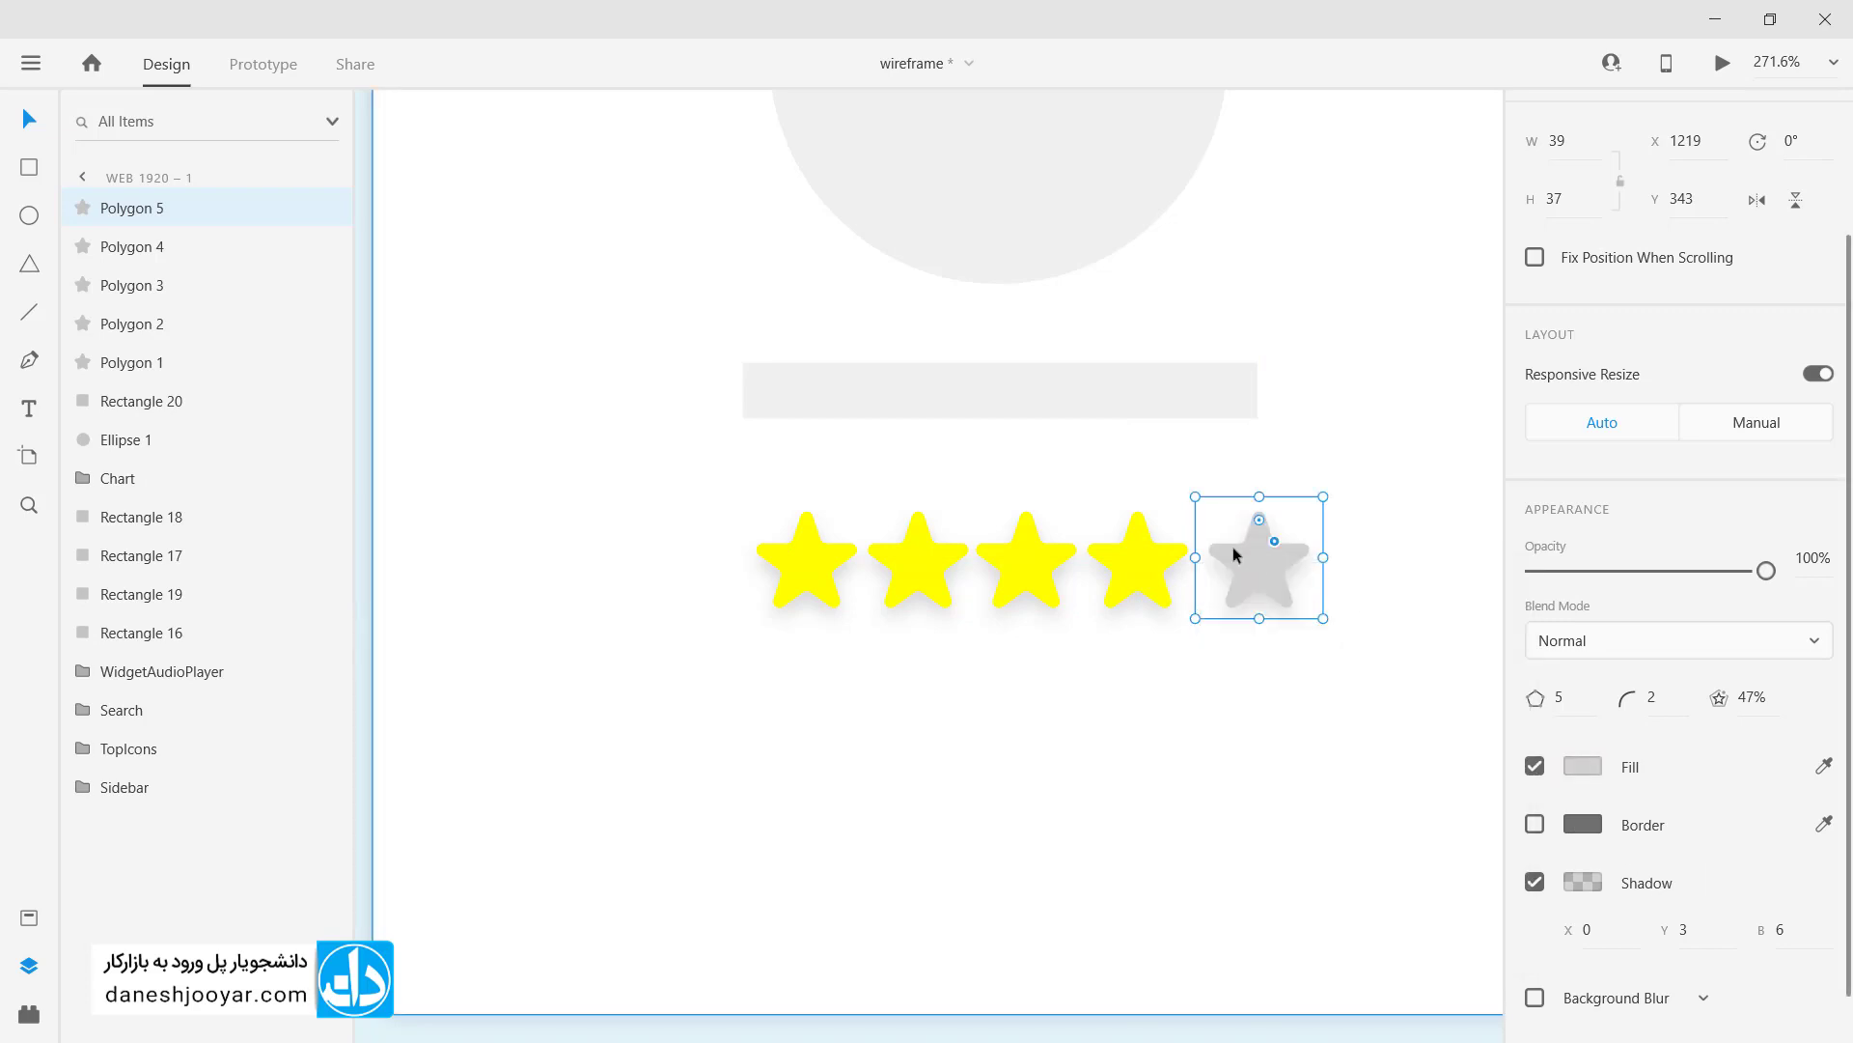
Step: Group the five stars and rename the group as StarRating
click(154, 364)
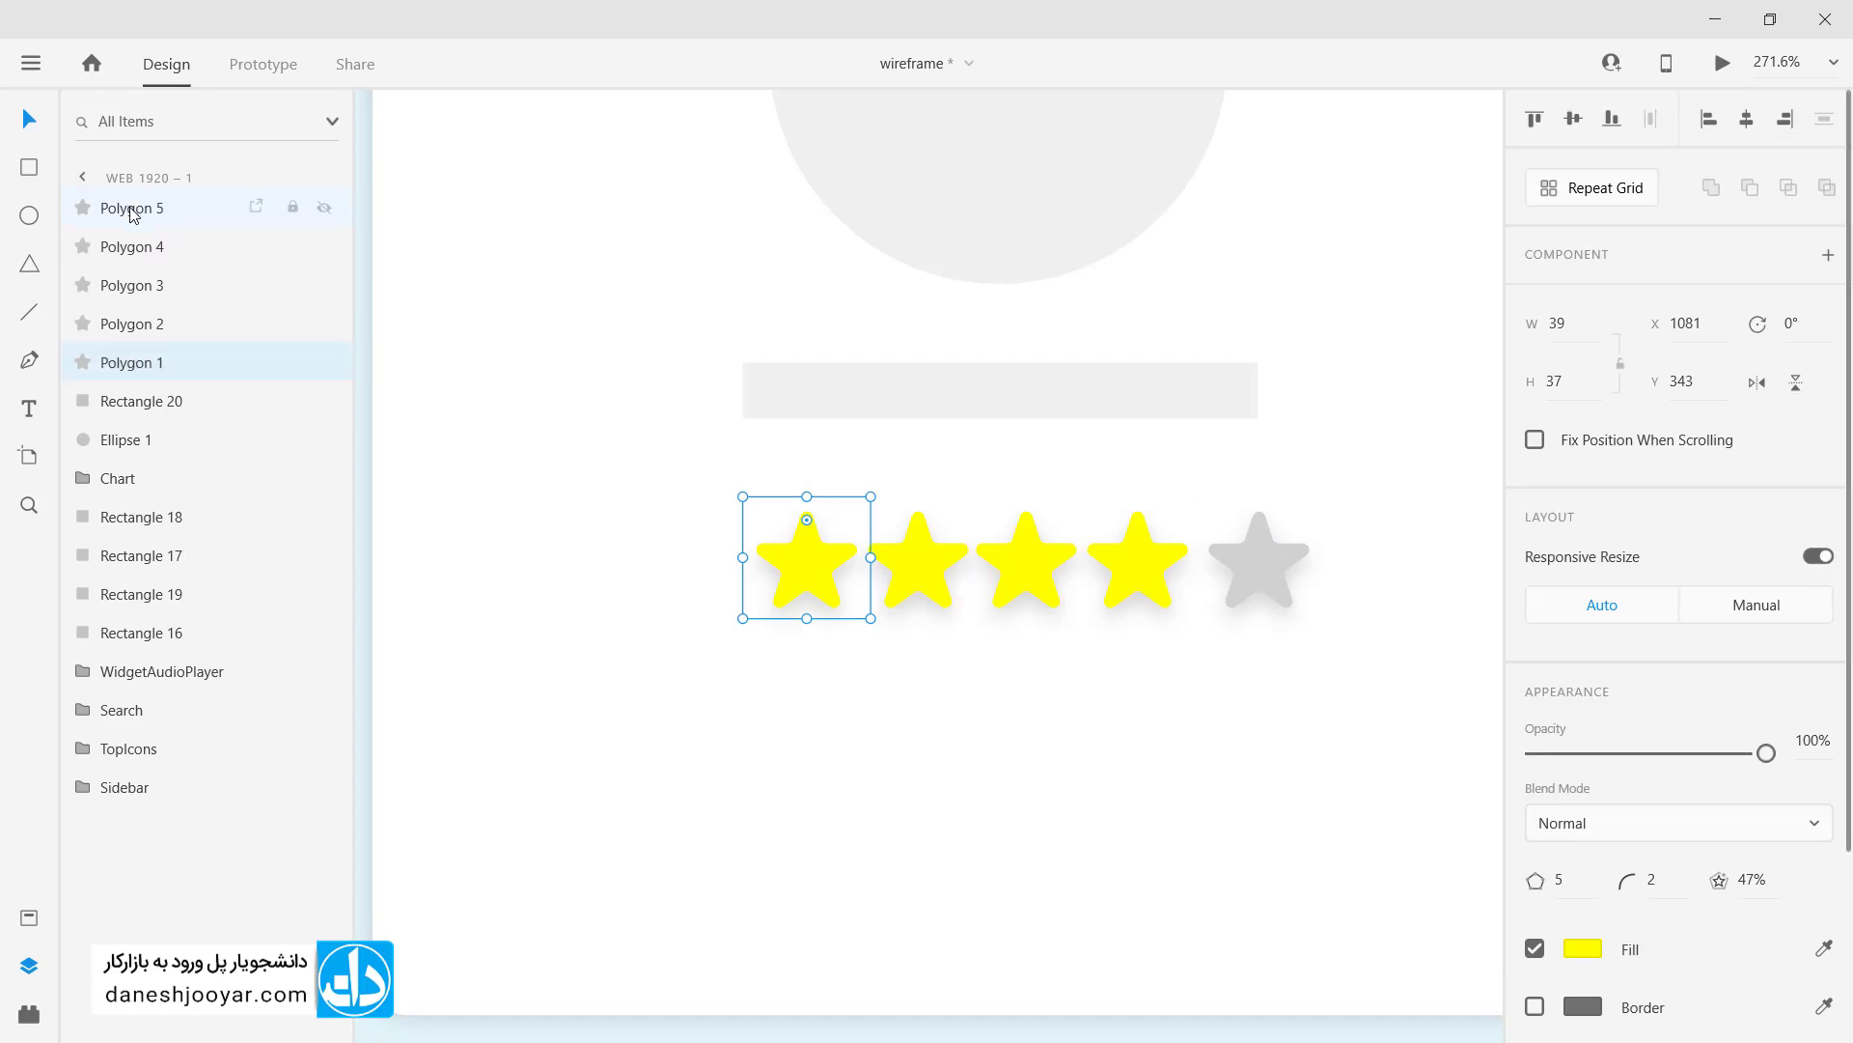
shift+click(132, 220)
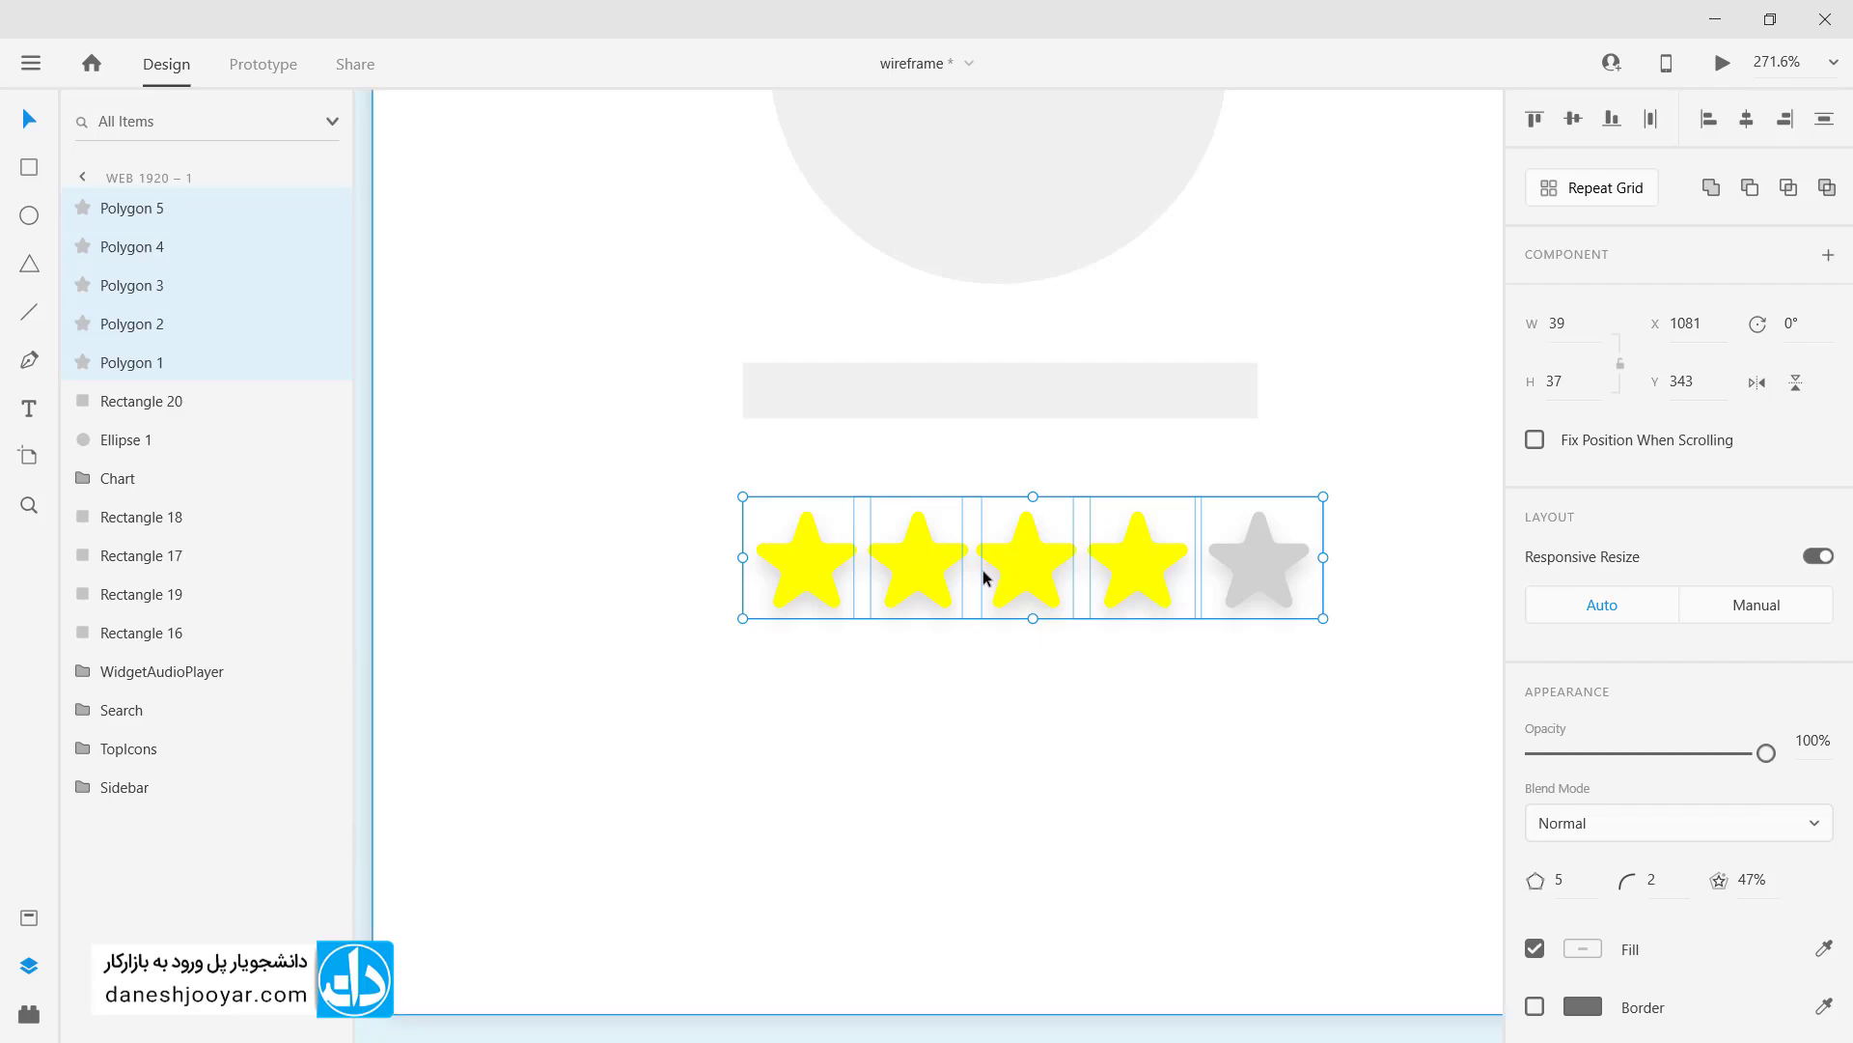
key(ctrl+g)
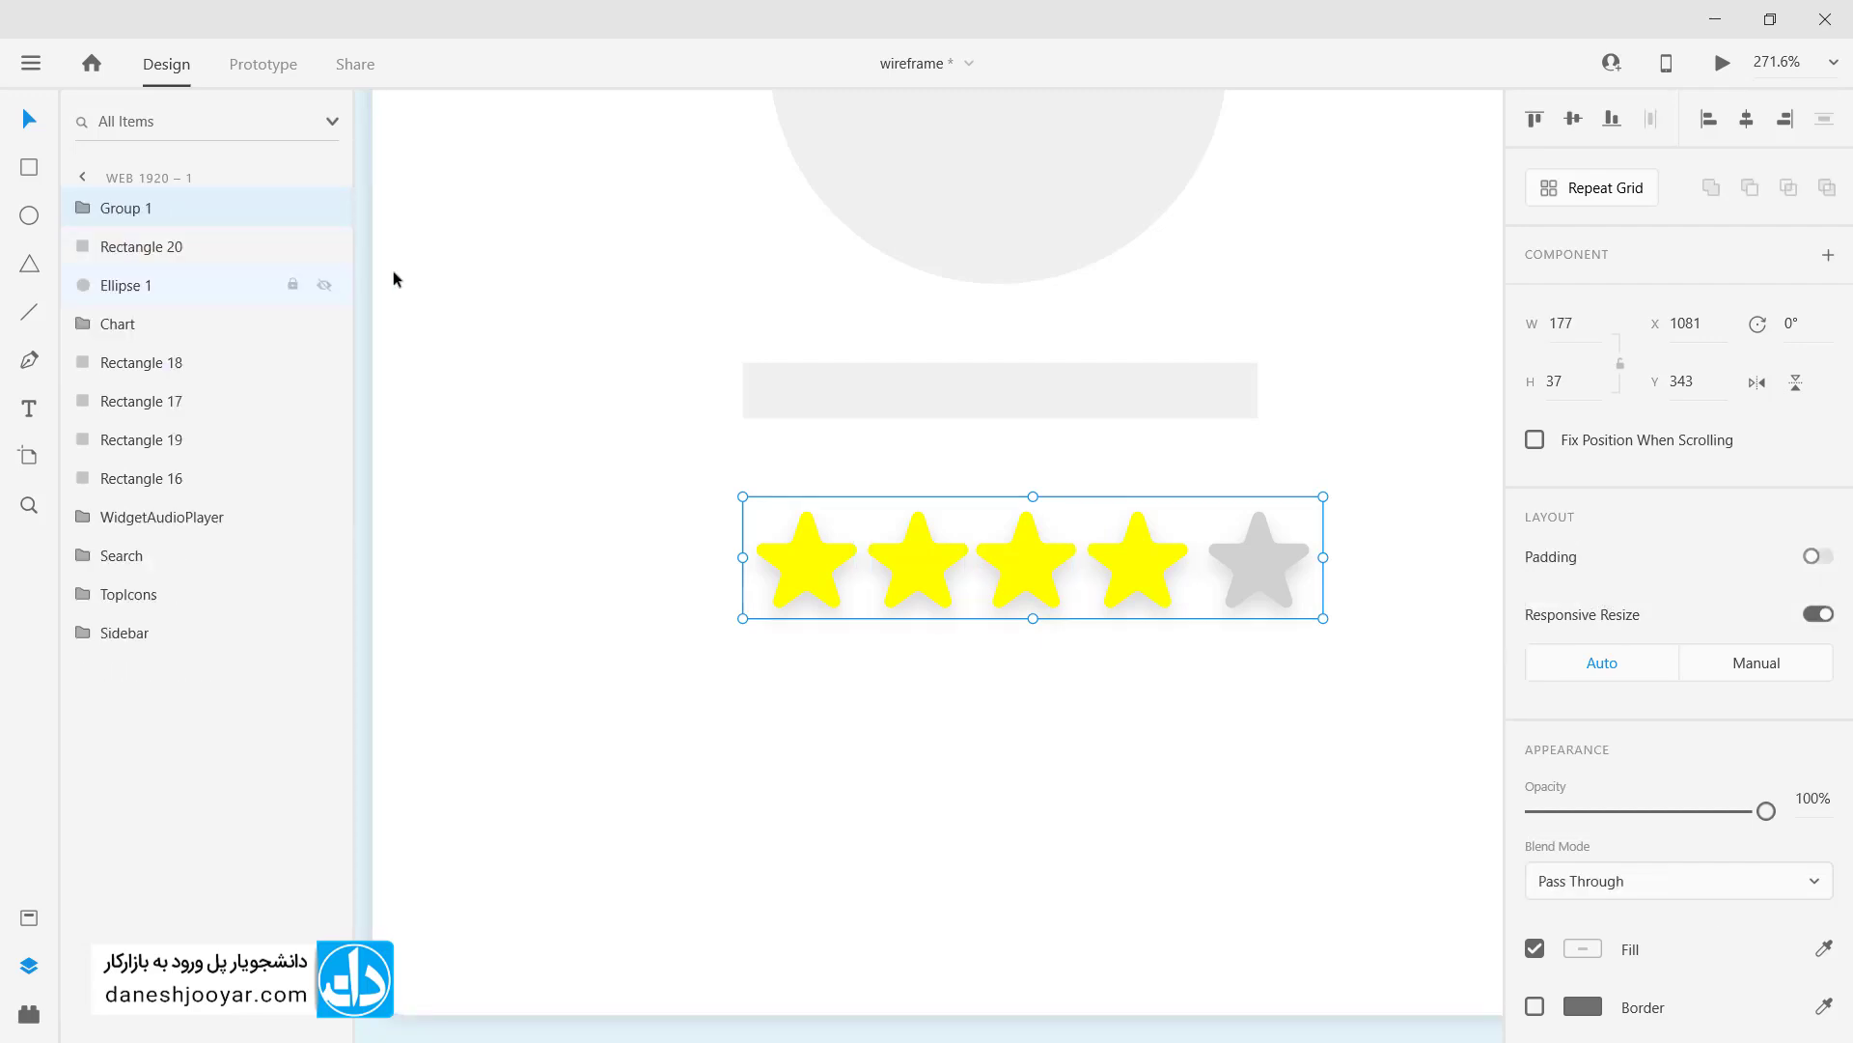
double_click(141, 208)
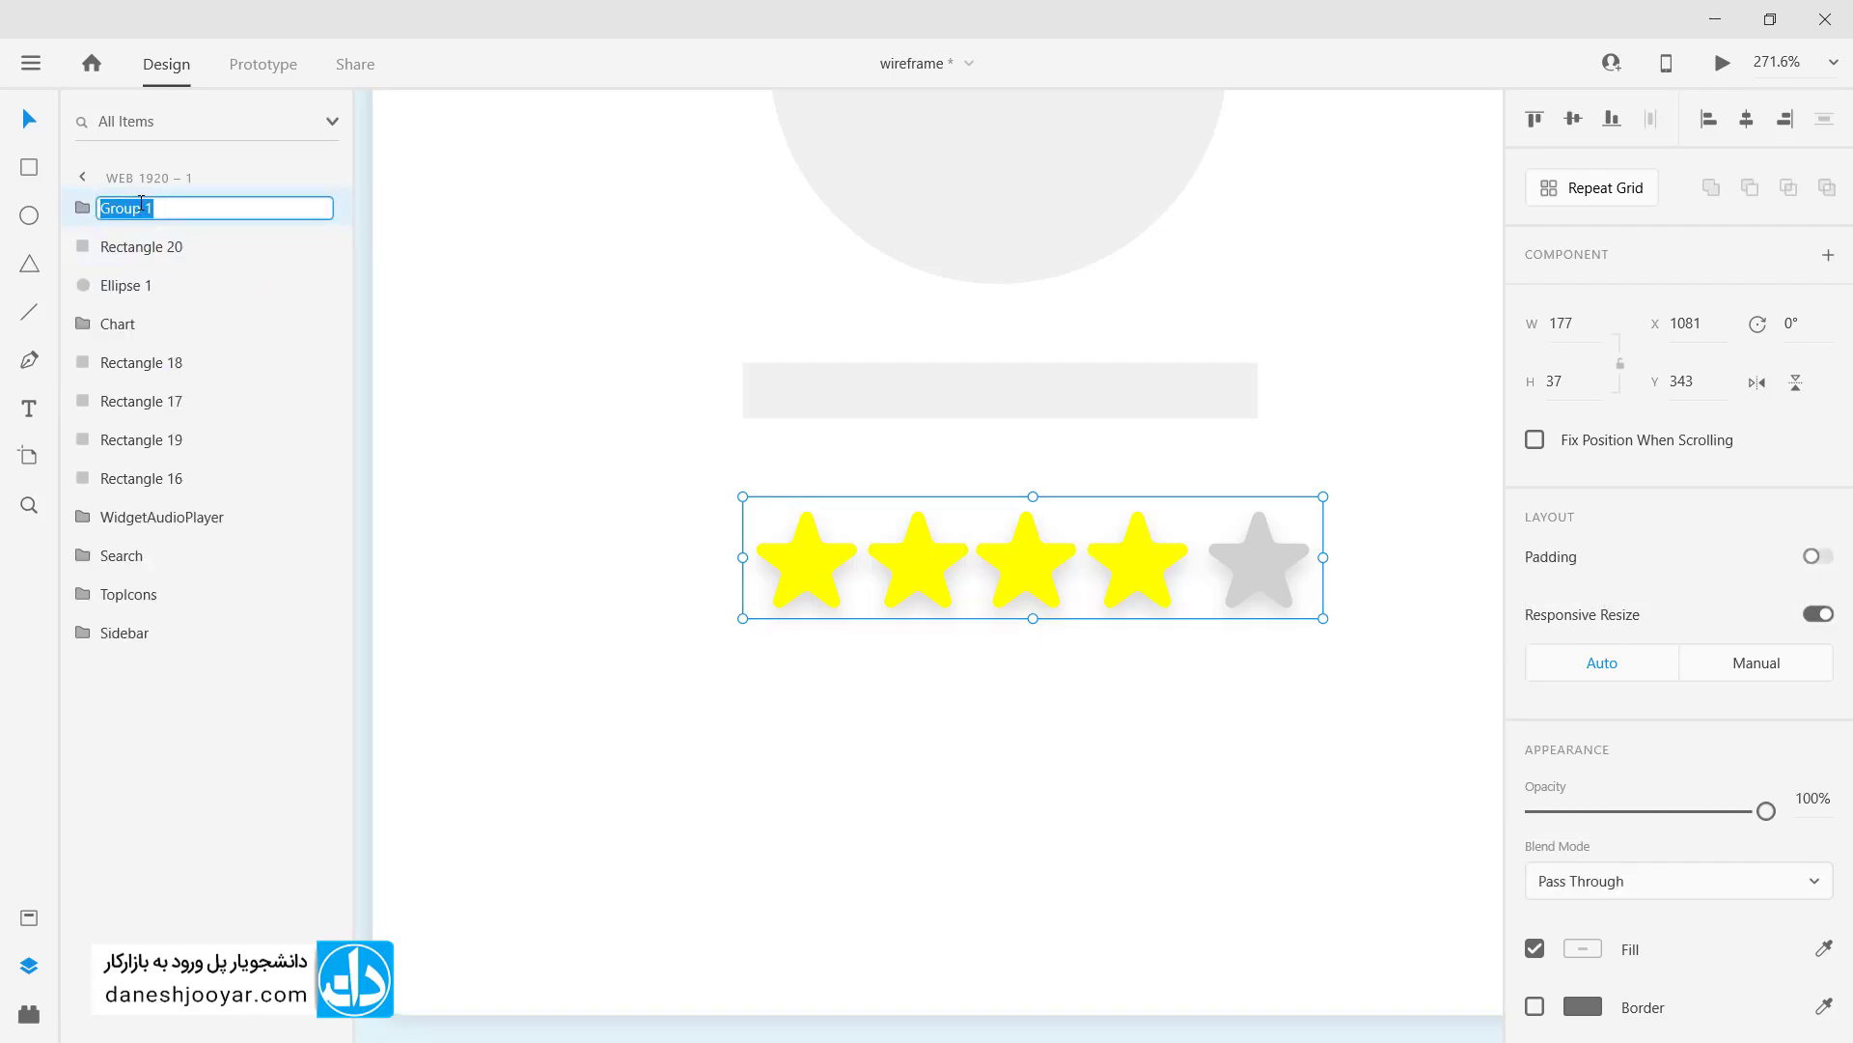
text(StarRating)
key(Return)
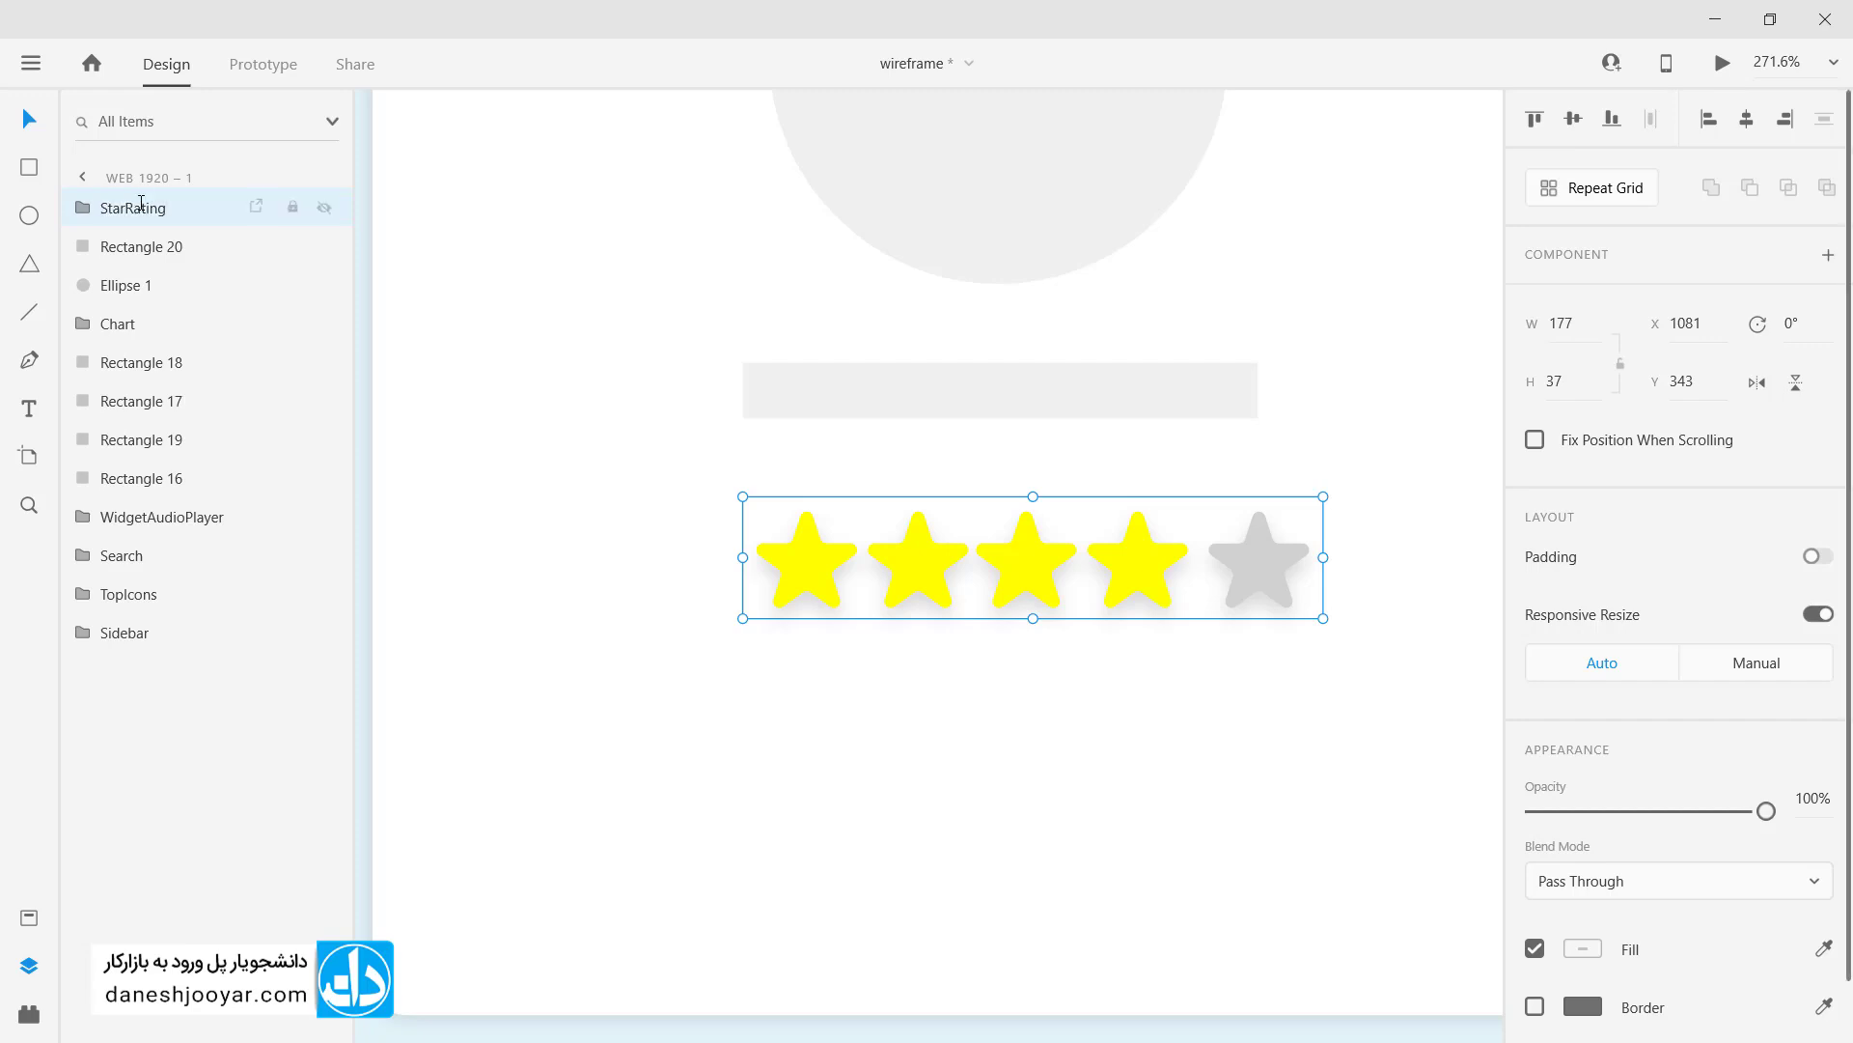
Step: Rename the thin grey bar's layer as Artist and the circle's layer as cover
click(134, 251)
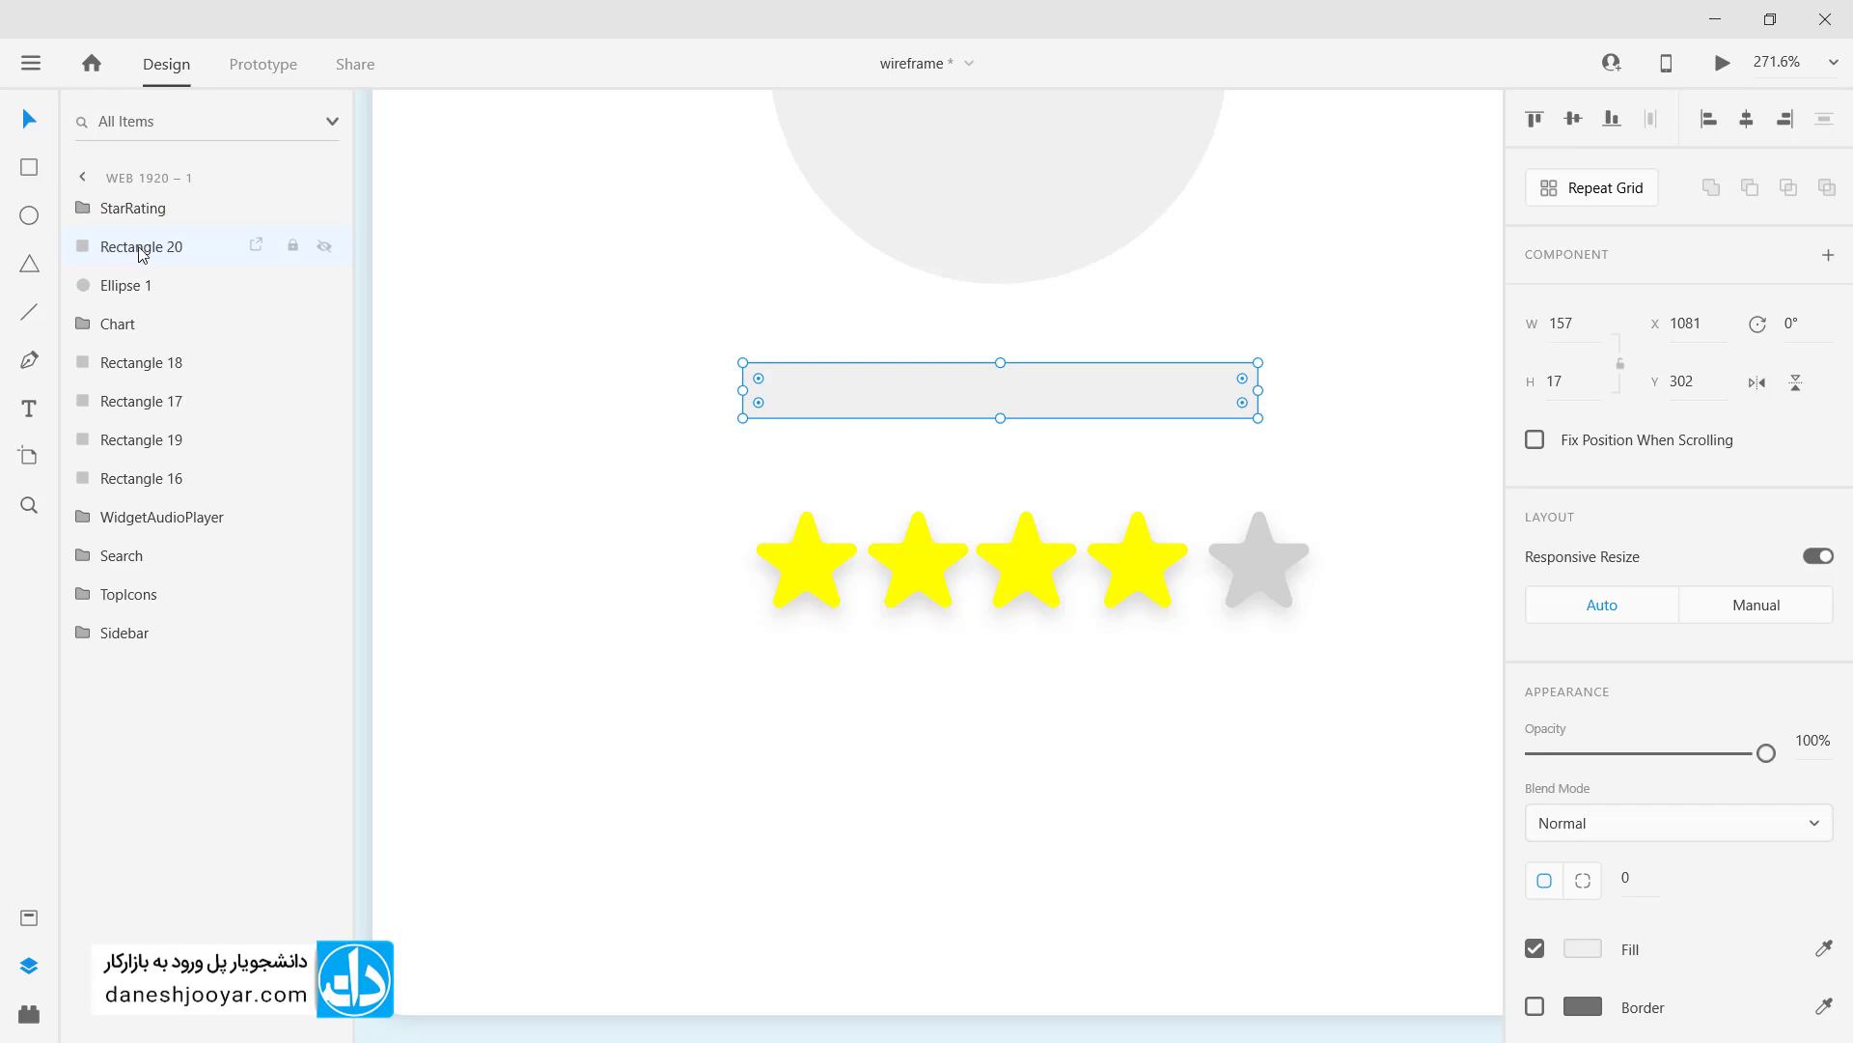
double_click(137, 250)
text(Ar)
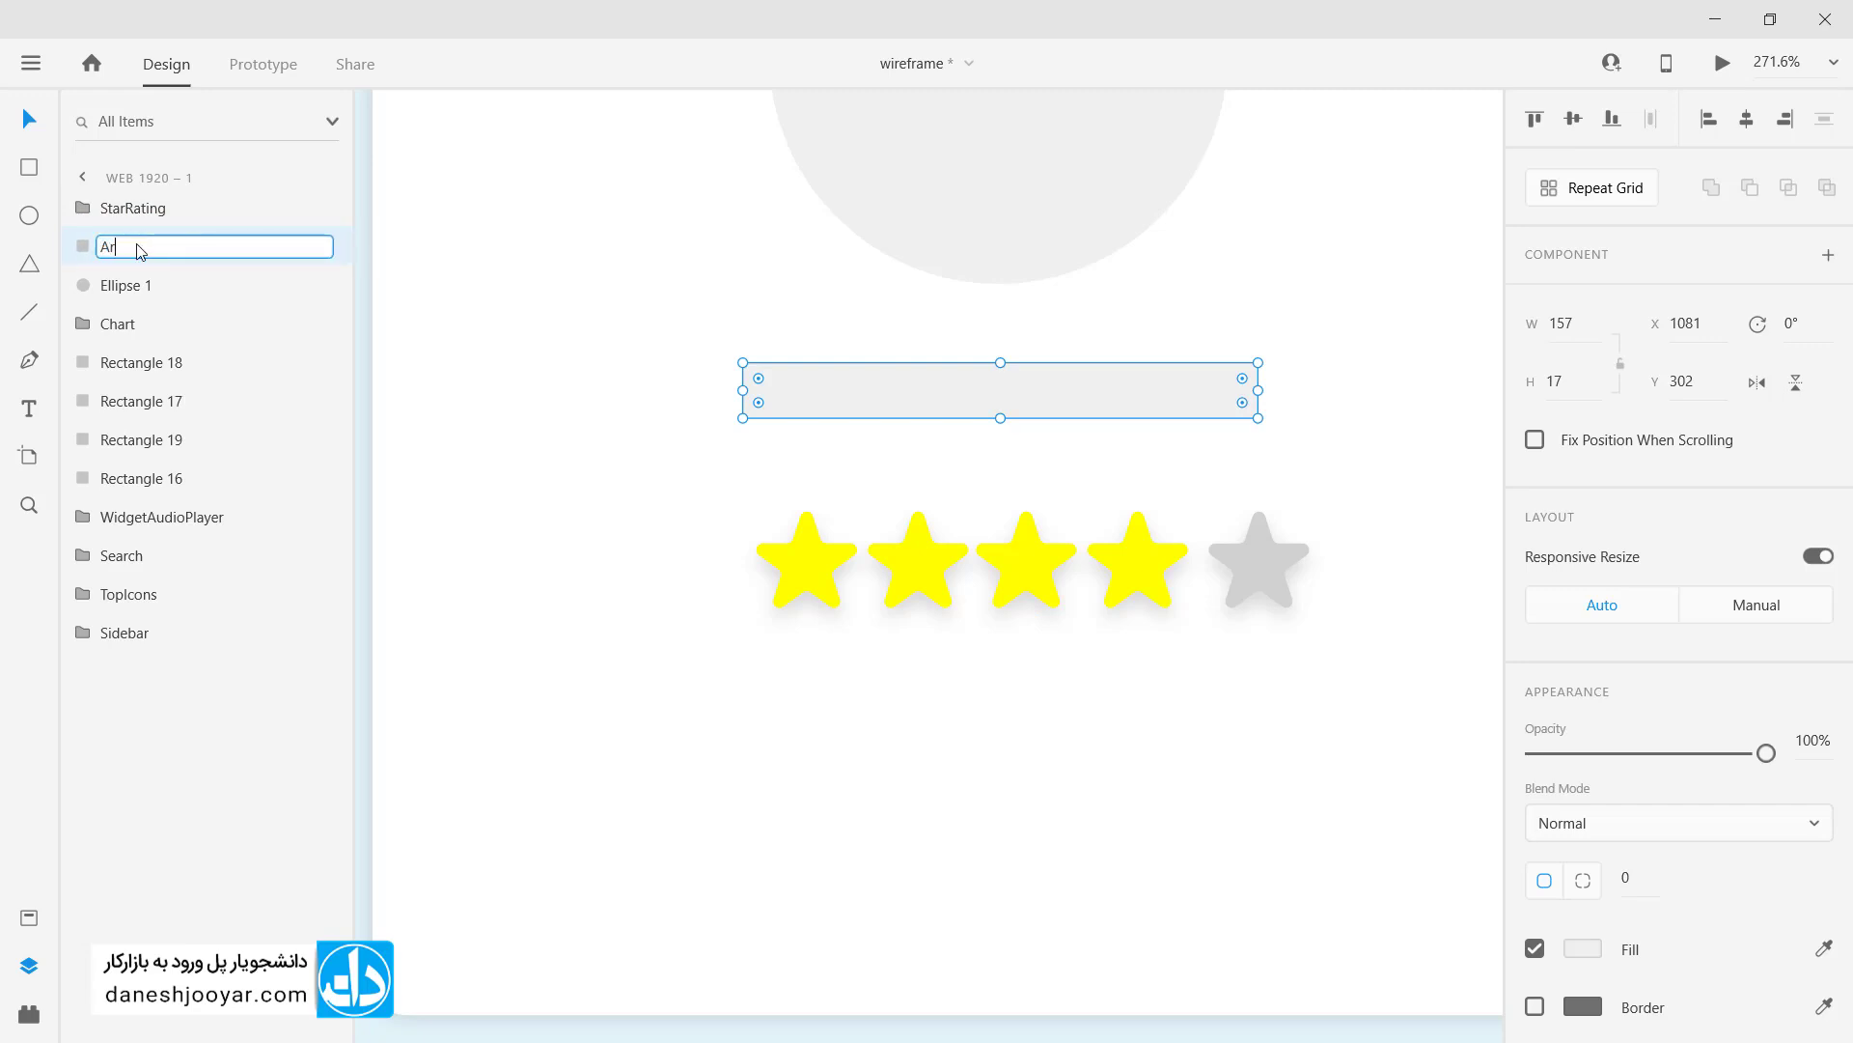
text(Artist)
key(Return)
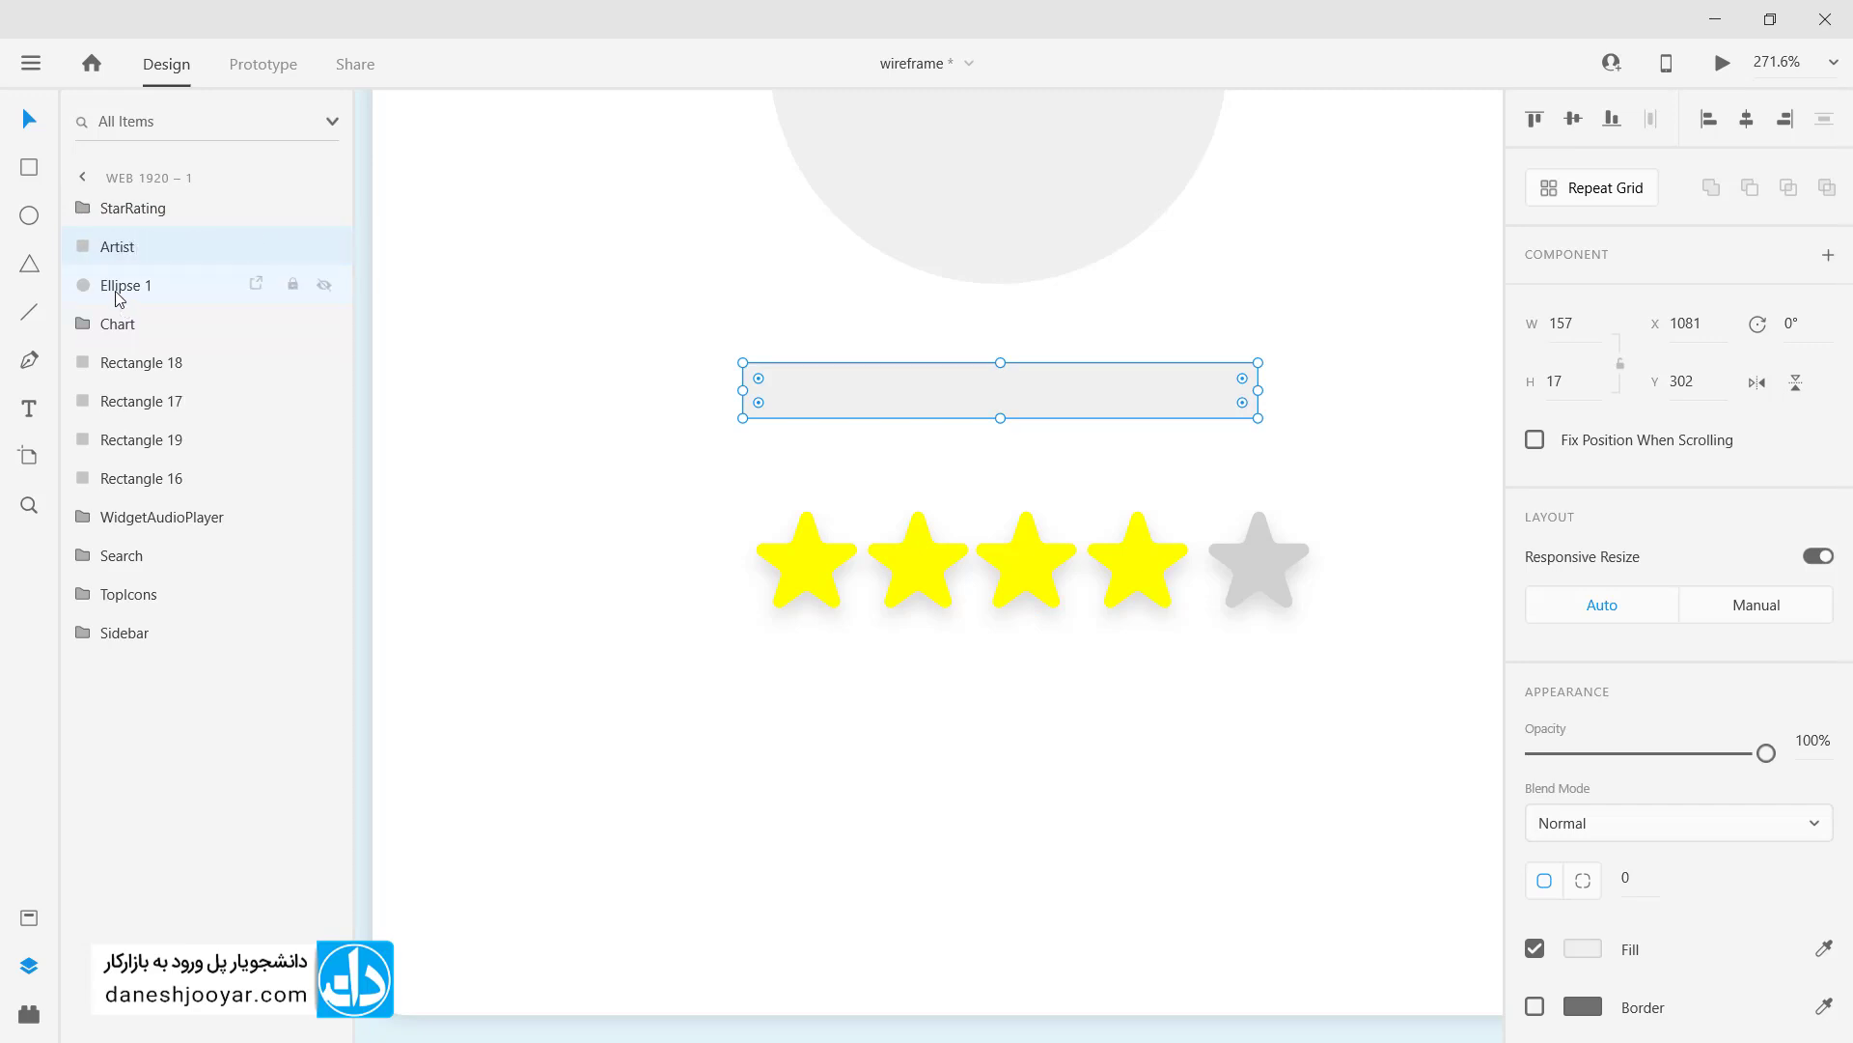
click(132, 292)
double_click(132, 289)
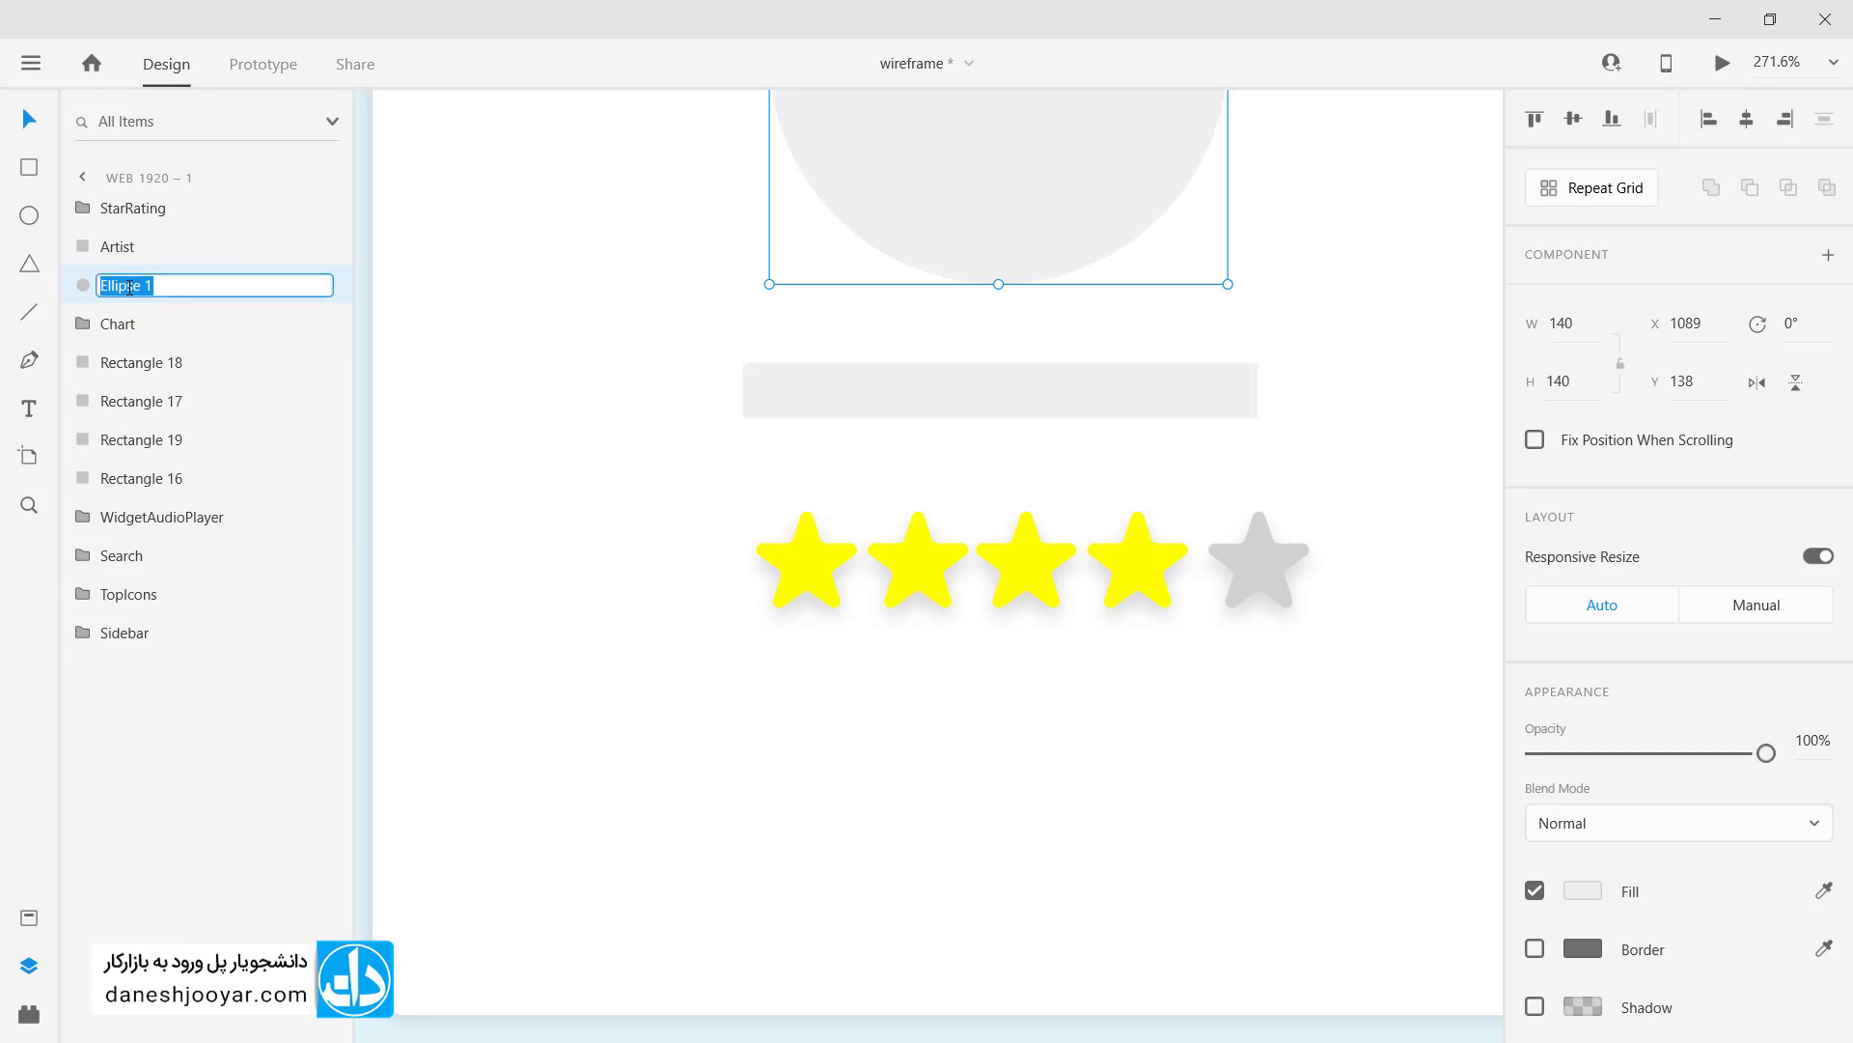
text(cover)
key(Return)
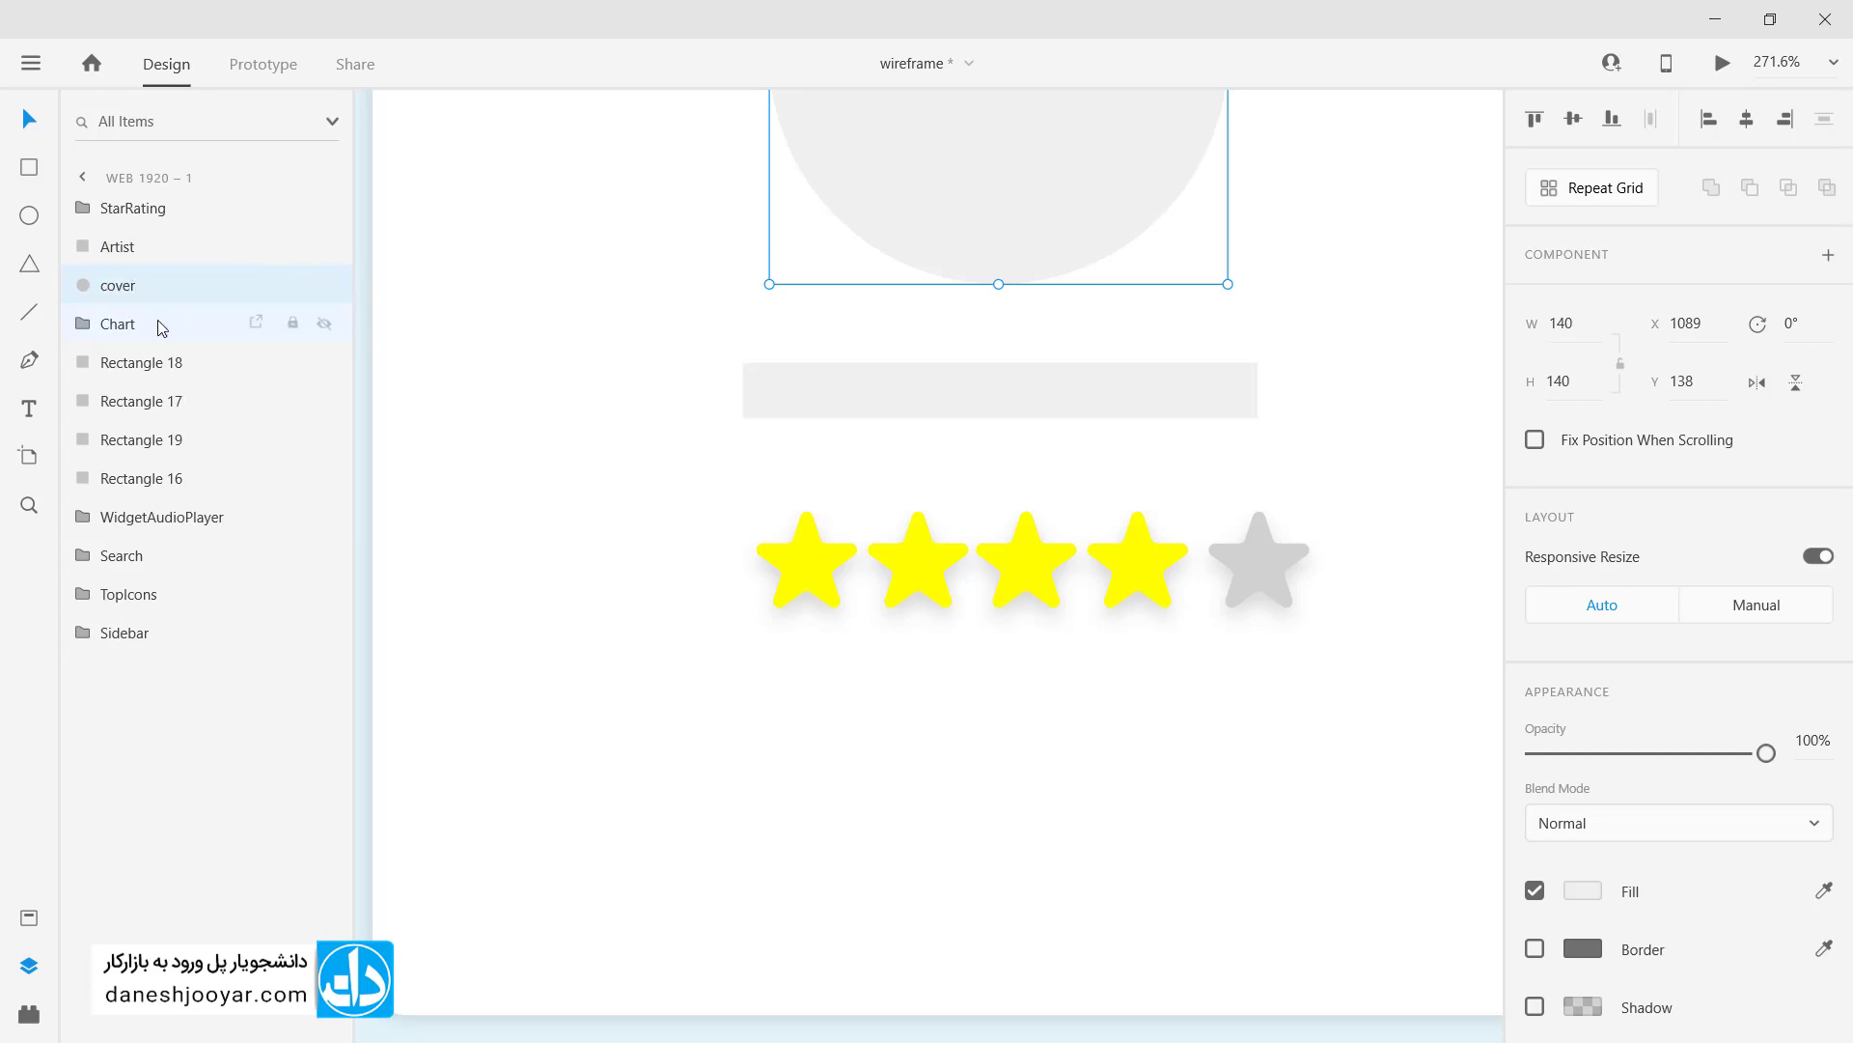
Step: Move the StarRating, Artist and cover layers together into the WidgetAudioPlayer group
shift+click(127, 248)
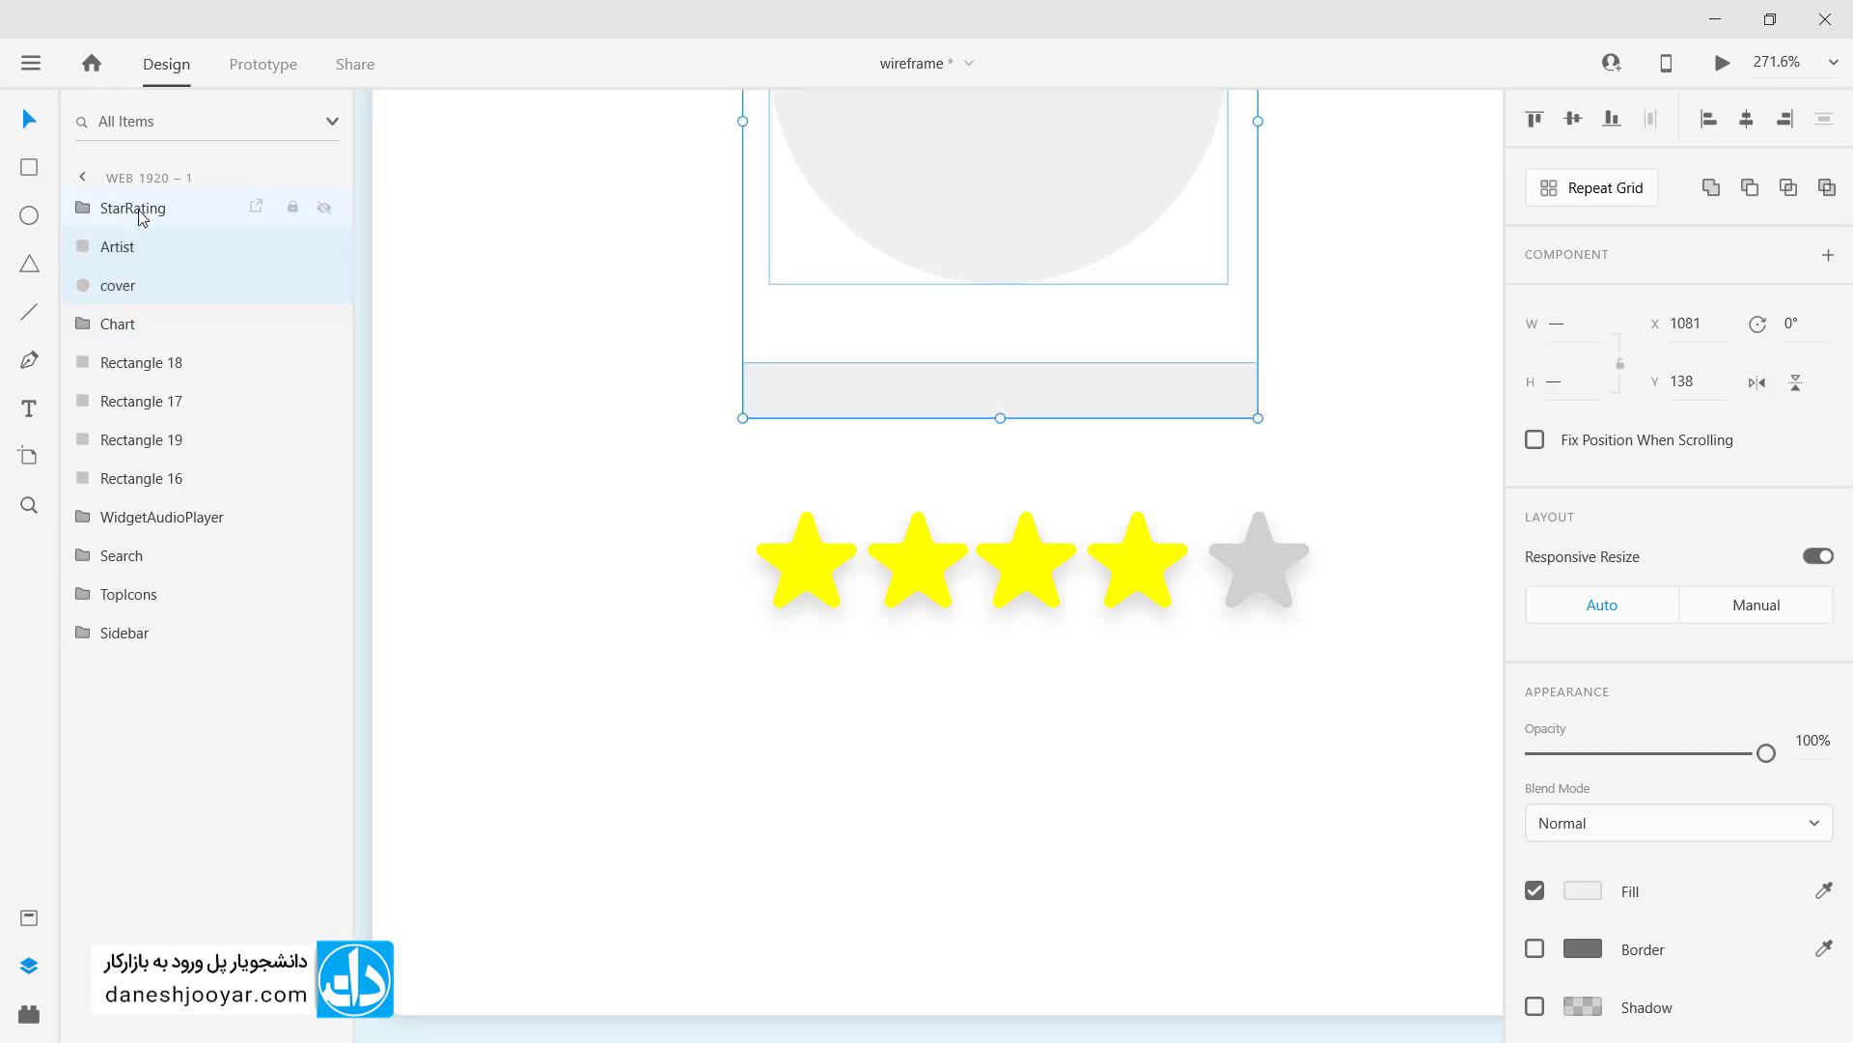
shift+click(140, 212)
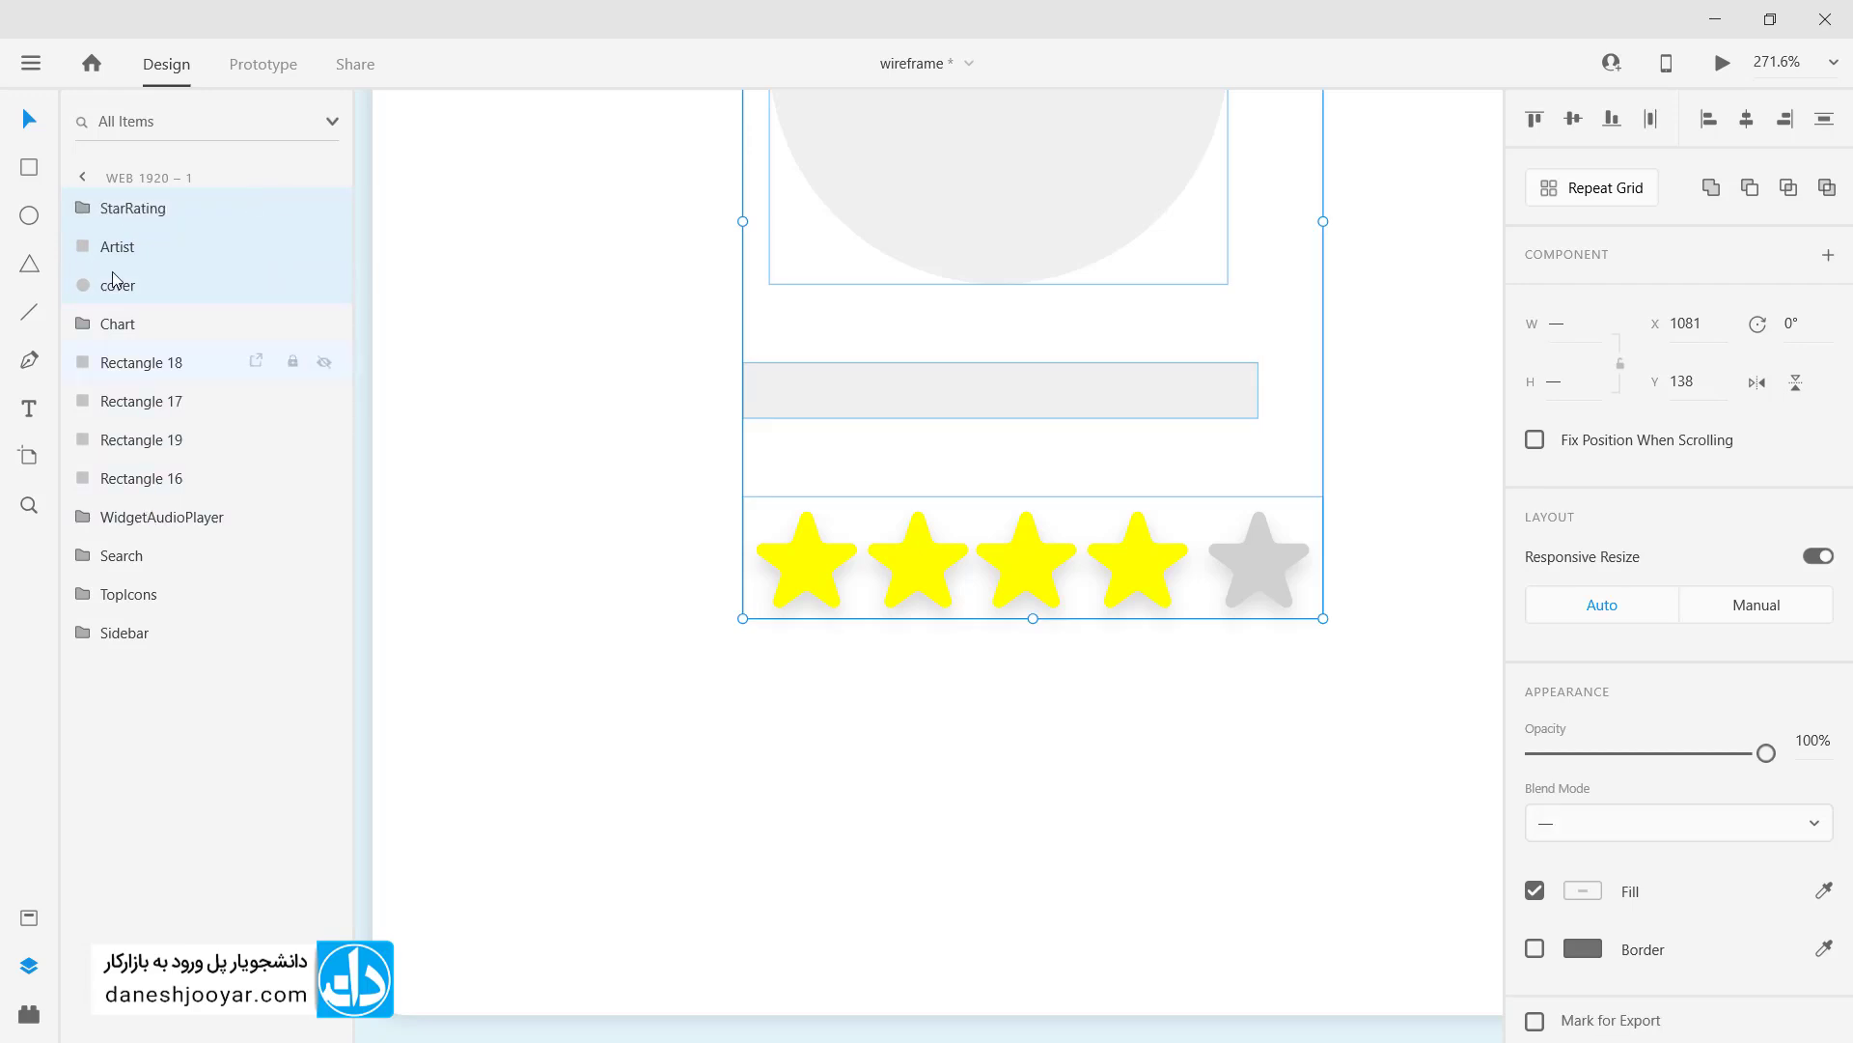
drag(113, 278, 158, 516)
Step: Align StarRating, Artist and cover to the horizontal centre of the card's background, Rectangle 14
scroll(1120, 484, down, 3)
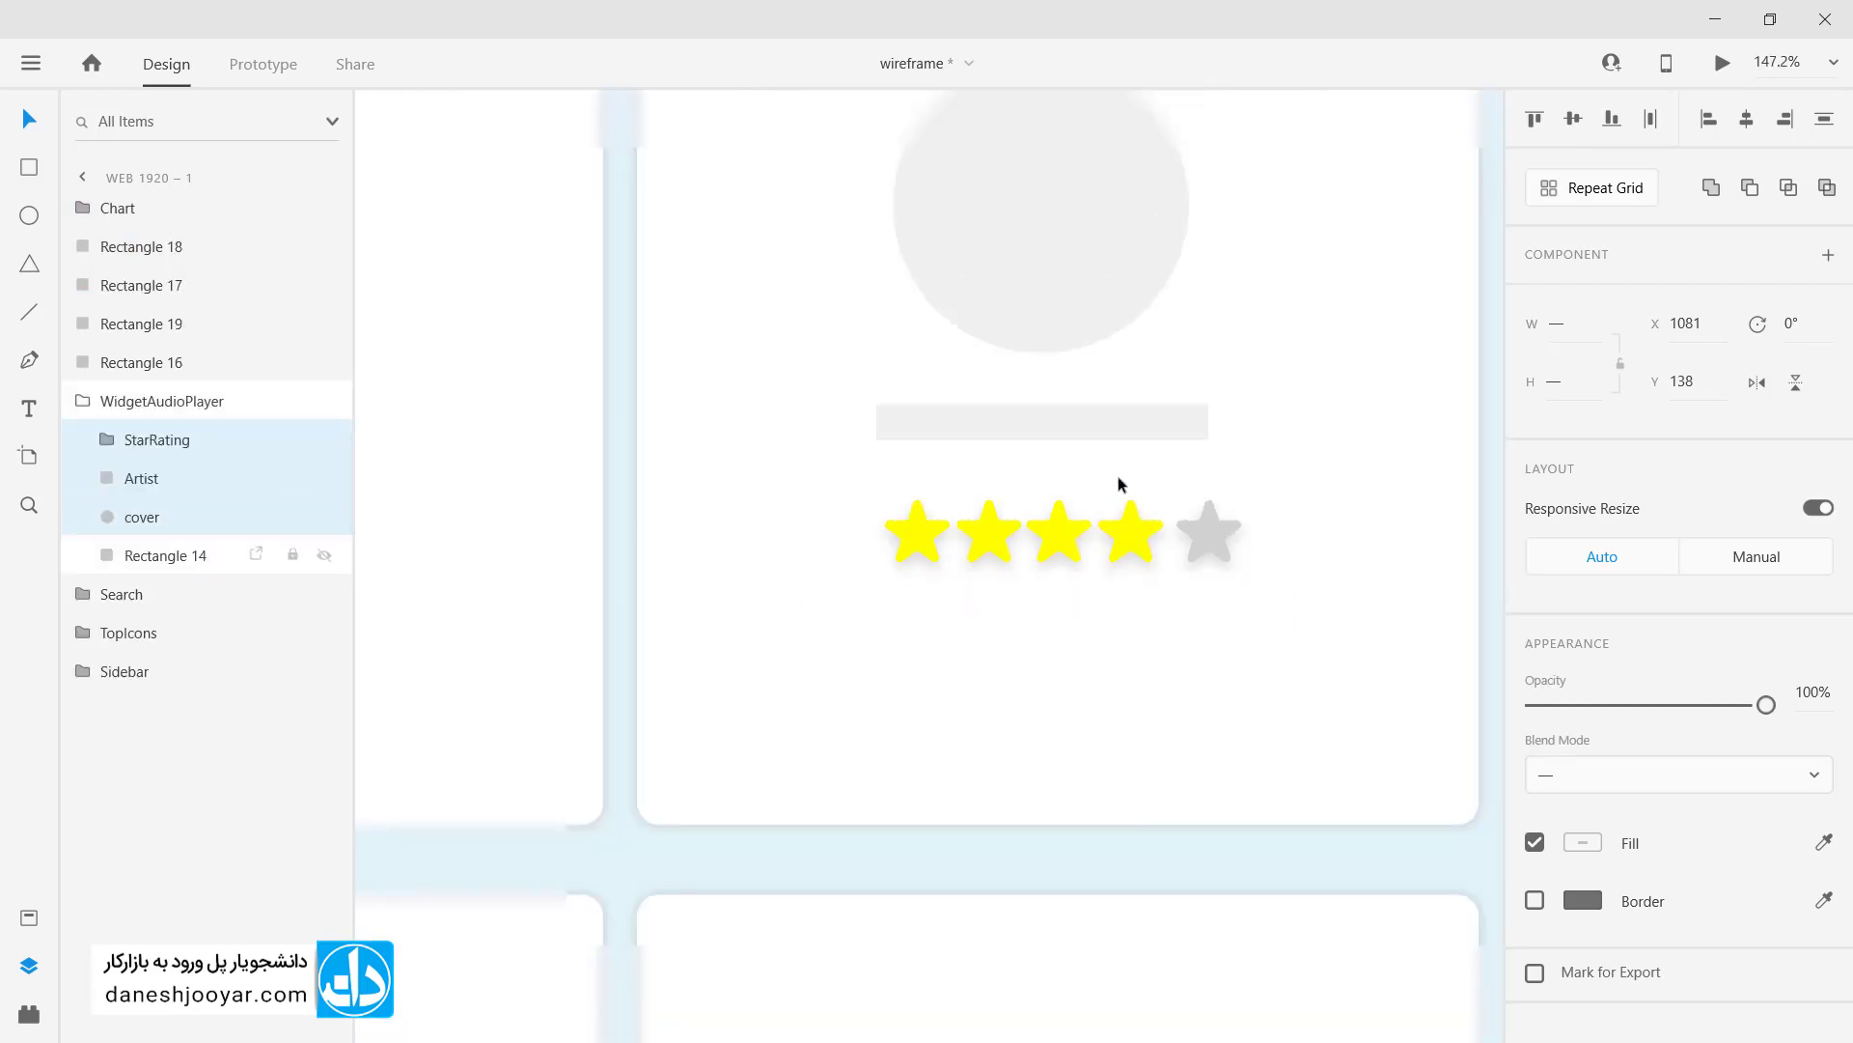
scroll(1120, 484, down, 2)
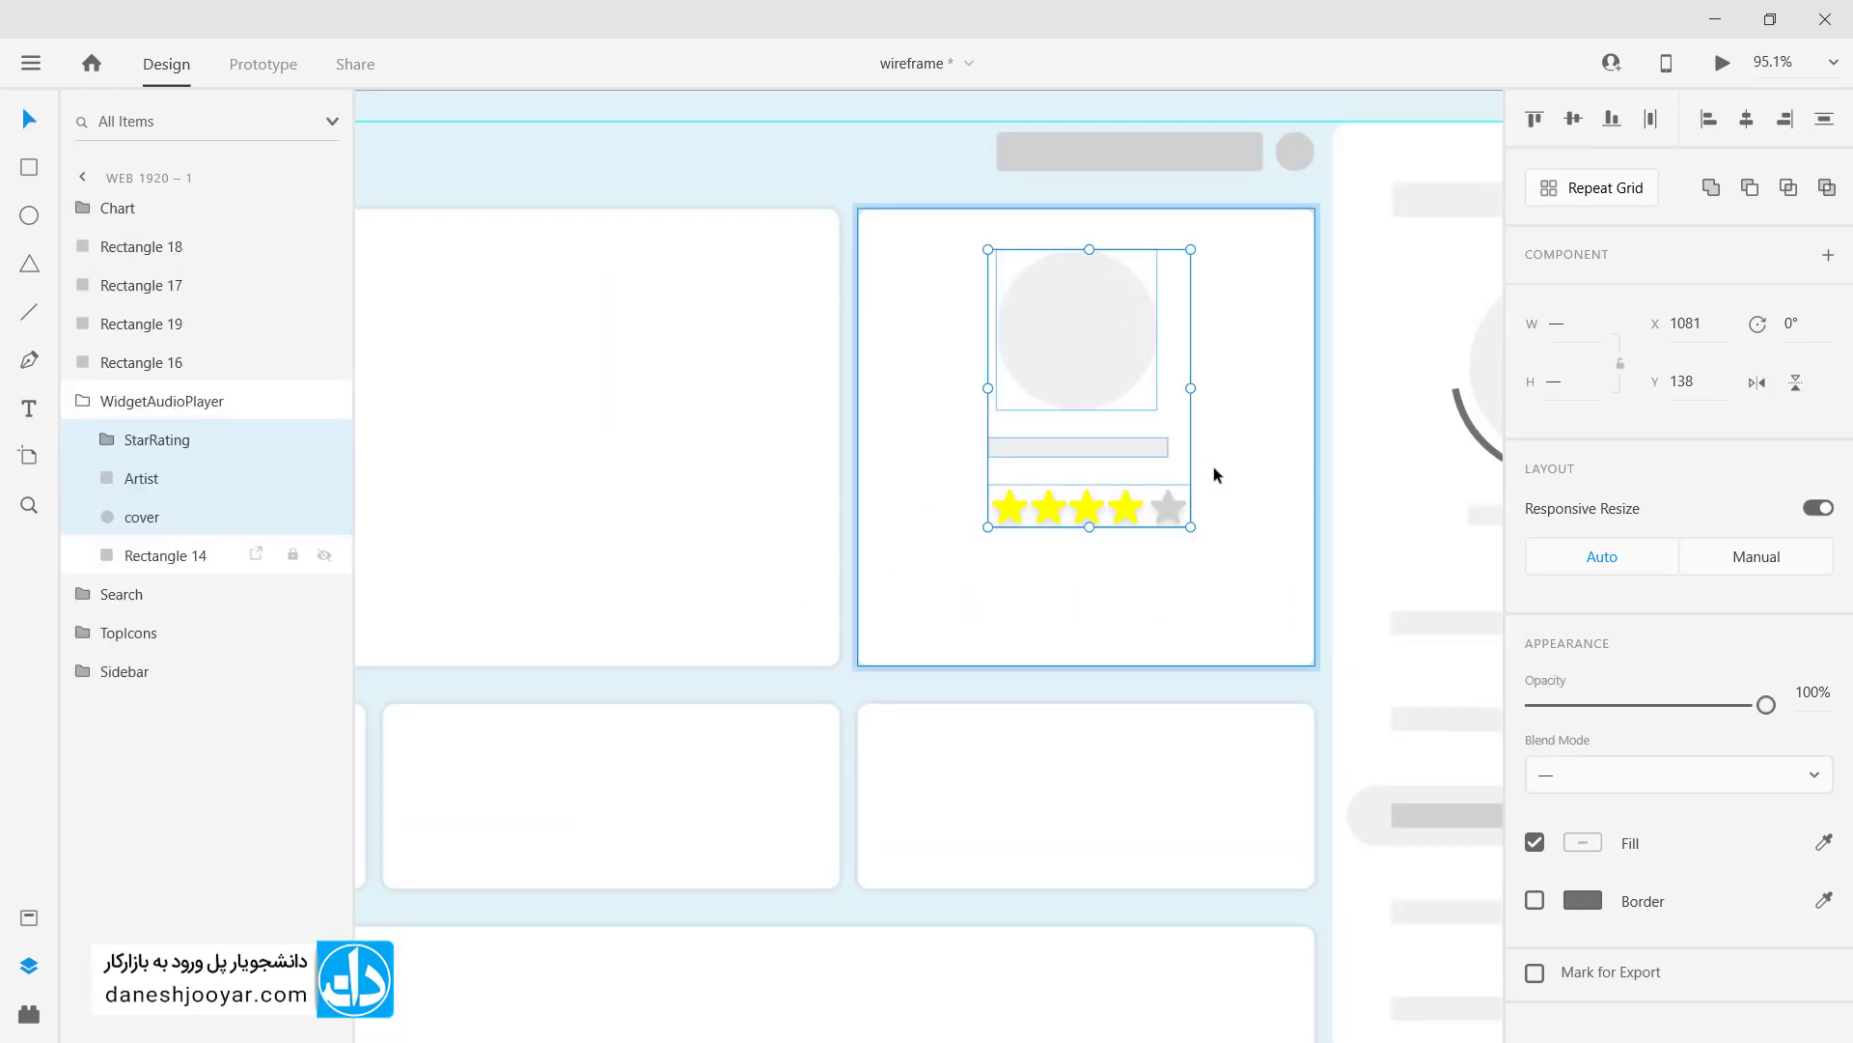
shift+click(198, 552)
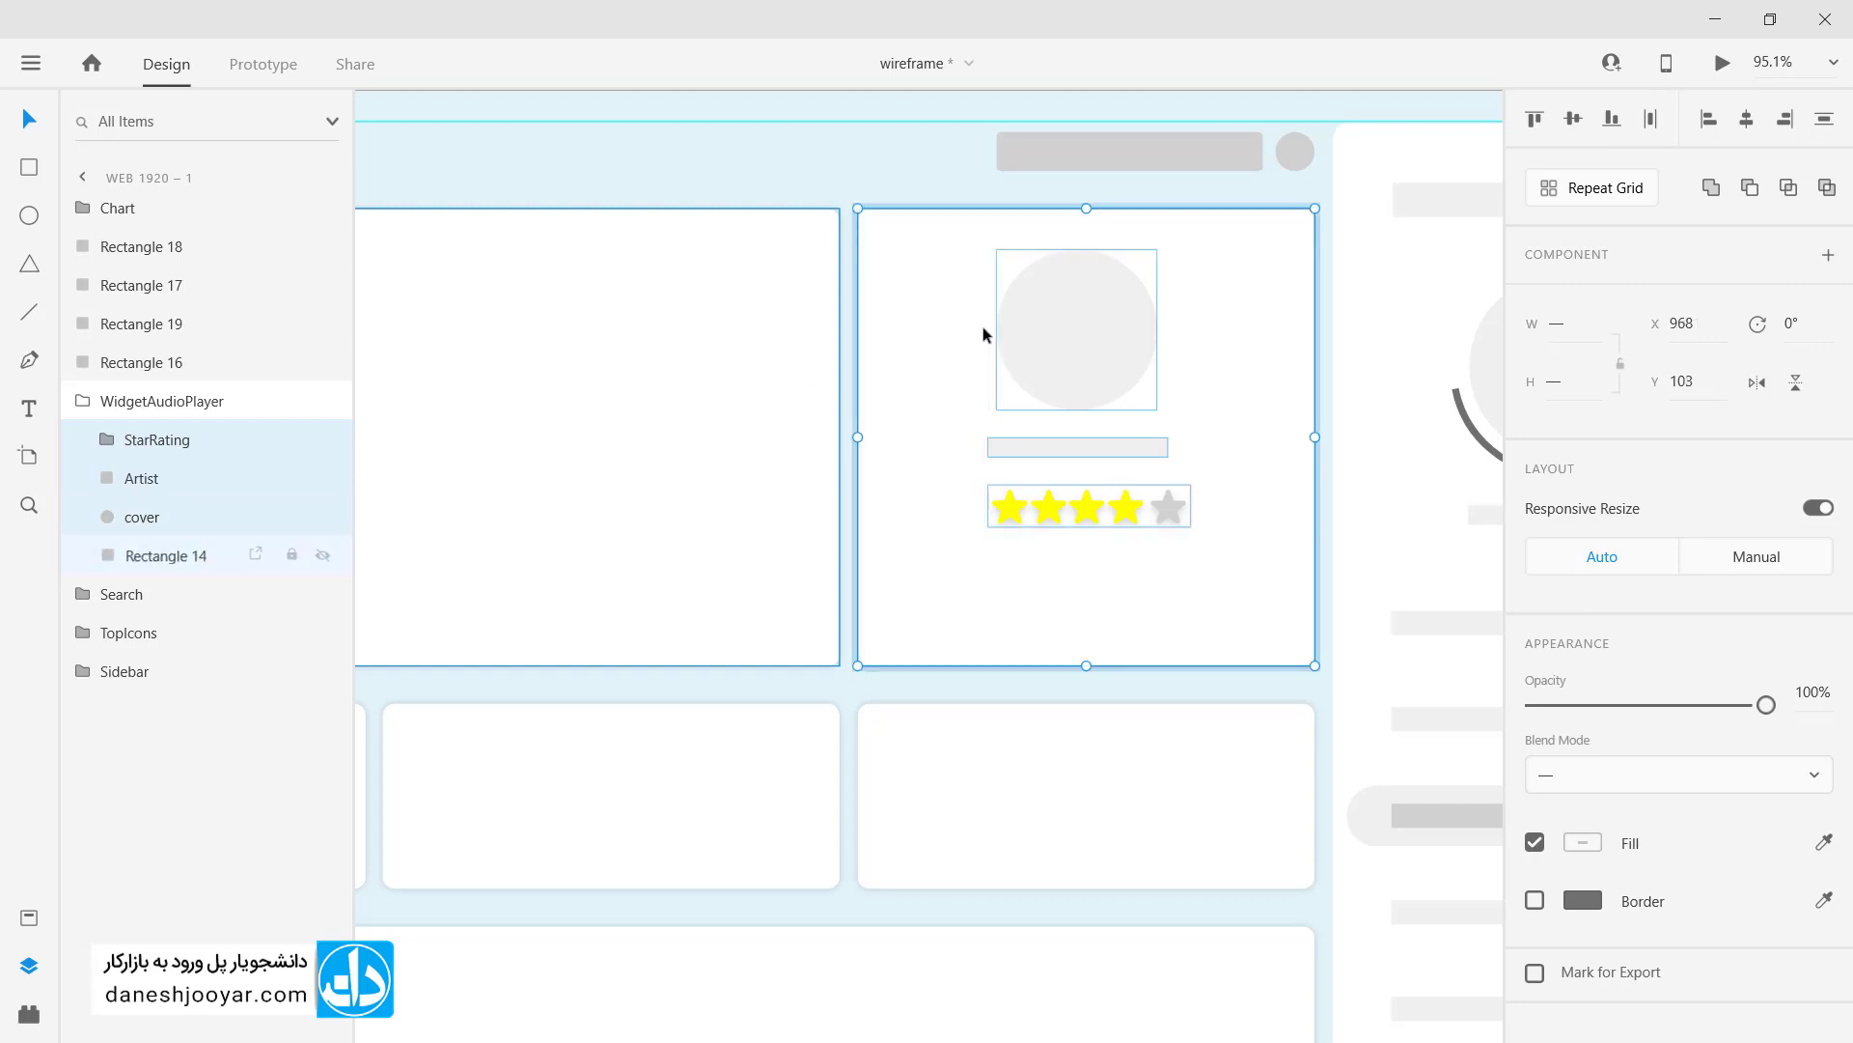
click(1747, 119)
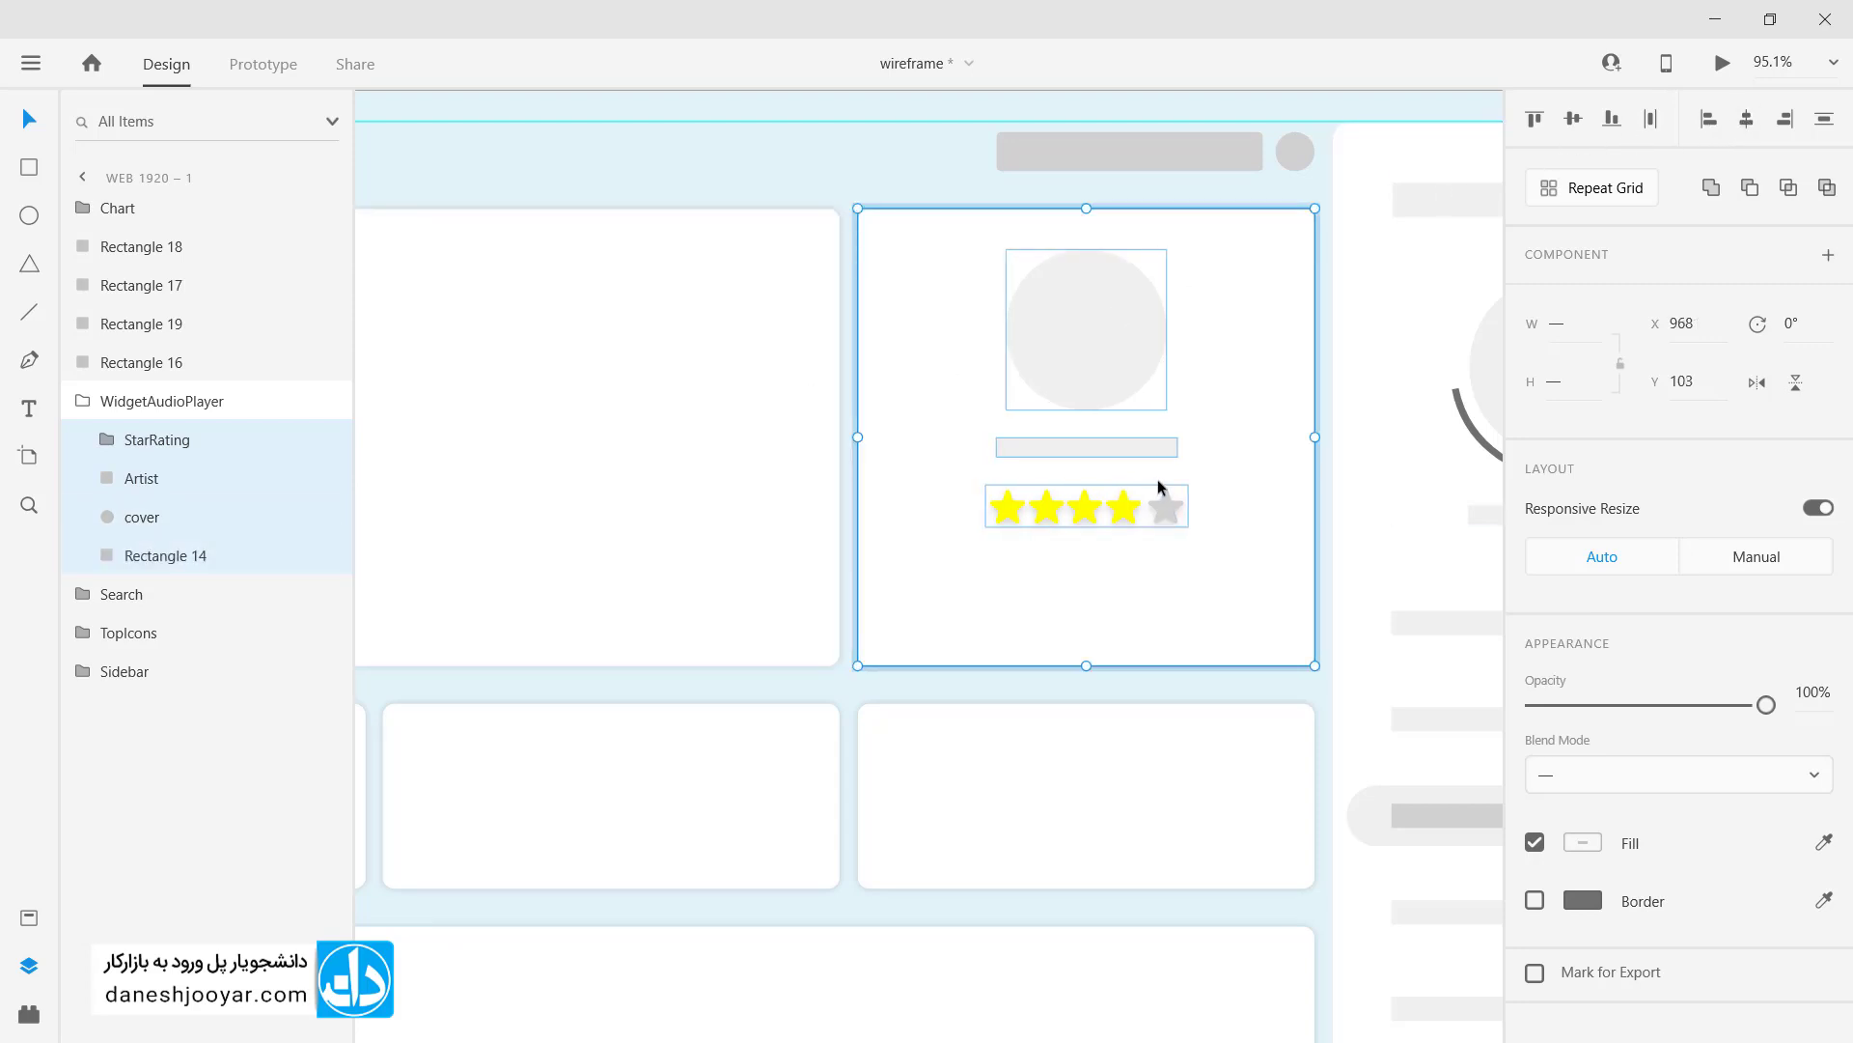
scroll(1156, 479, up, 4)
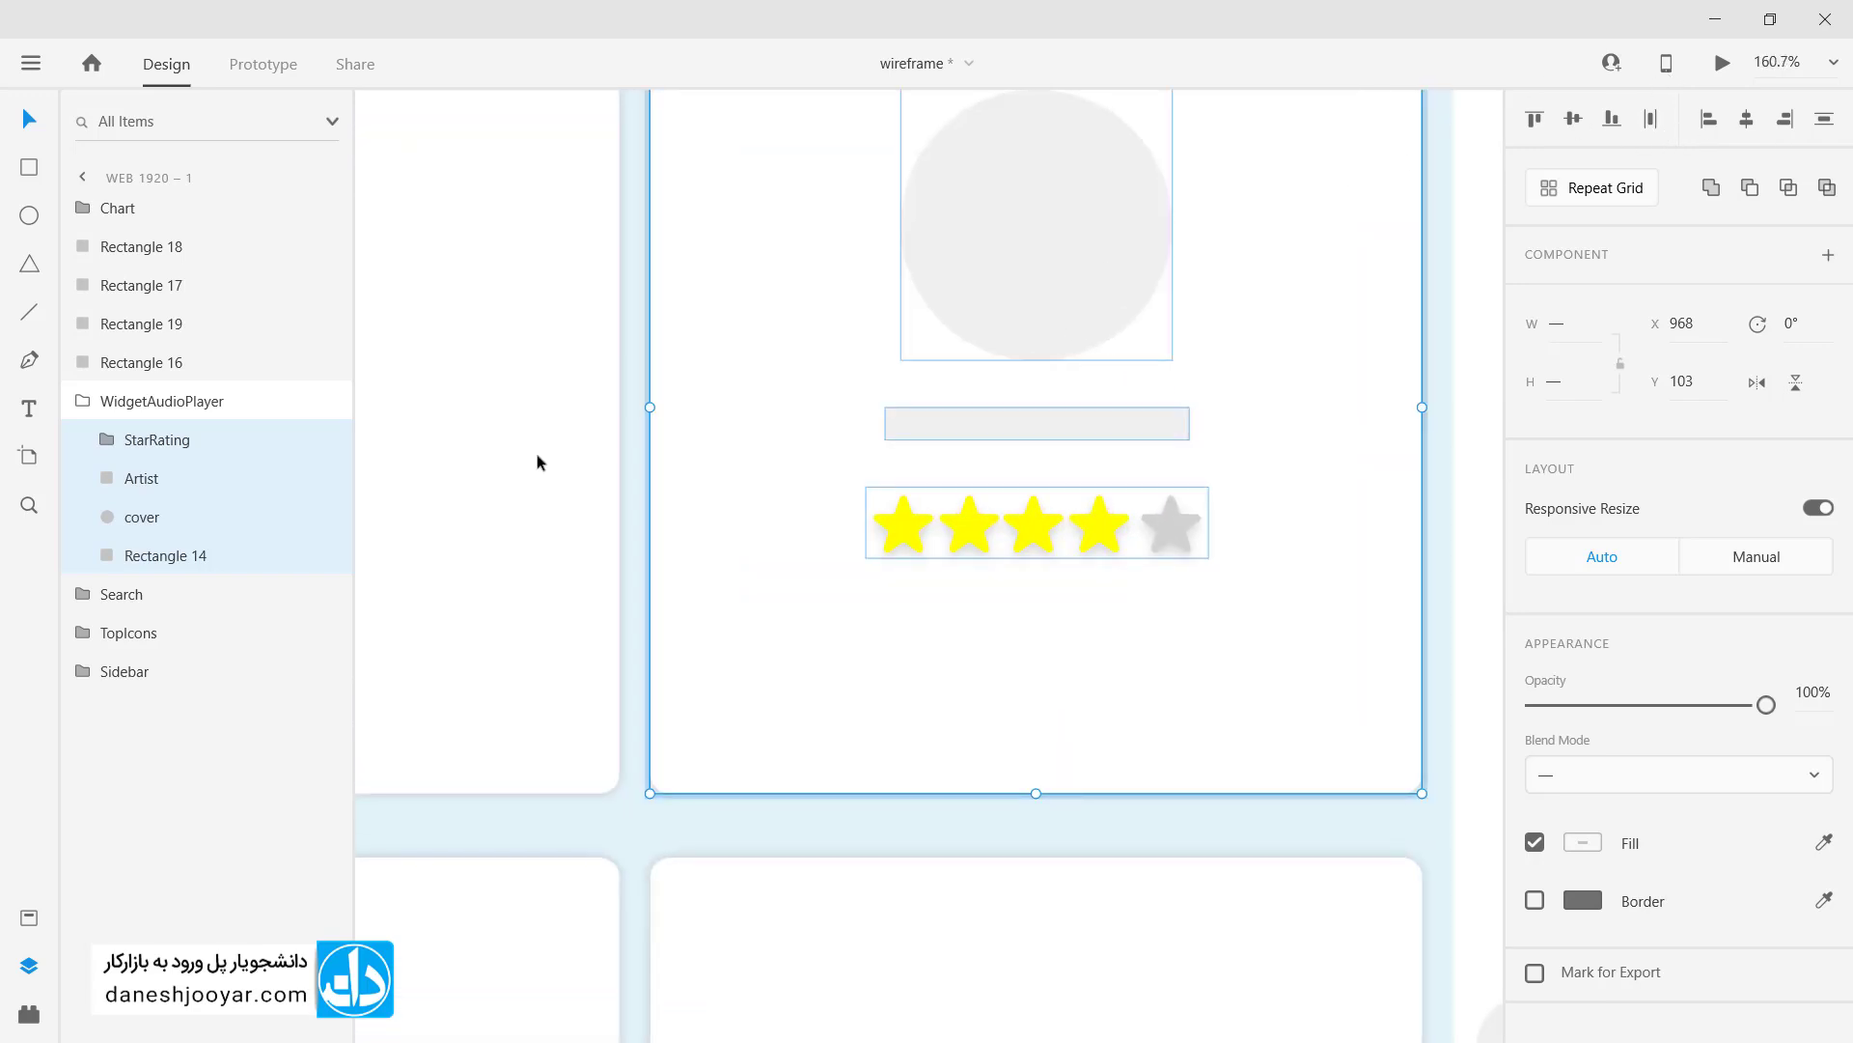
Step: Draw a rounded rectangle about 362 wide and 16 high across the audio card below the star rating
click(635, 453)
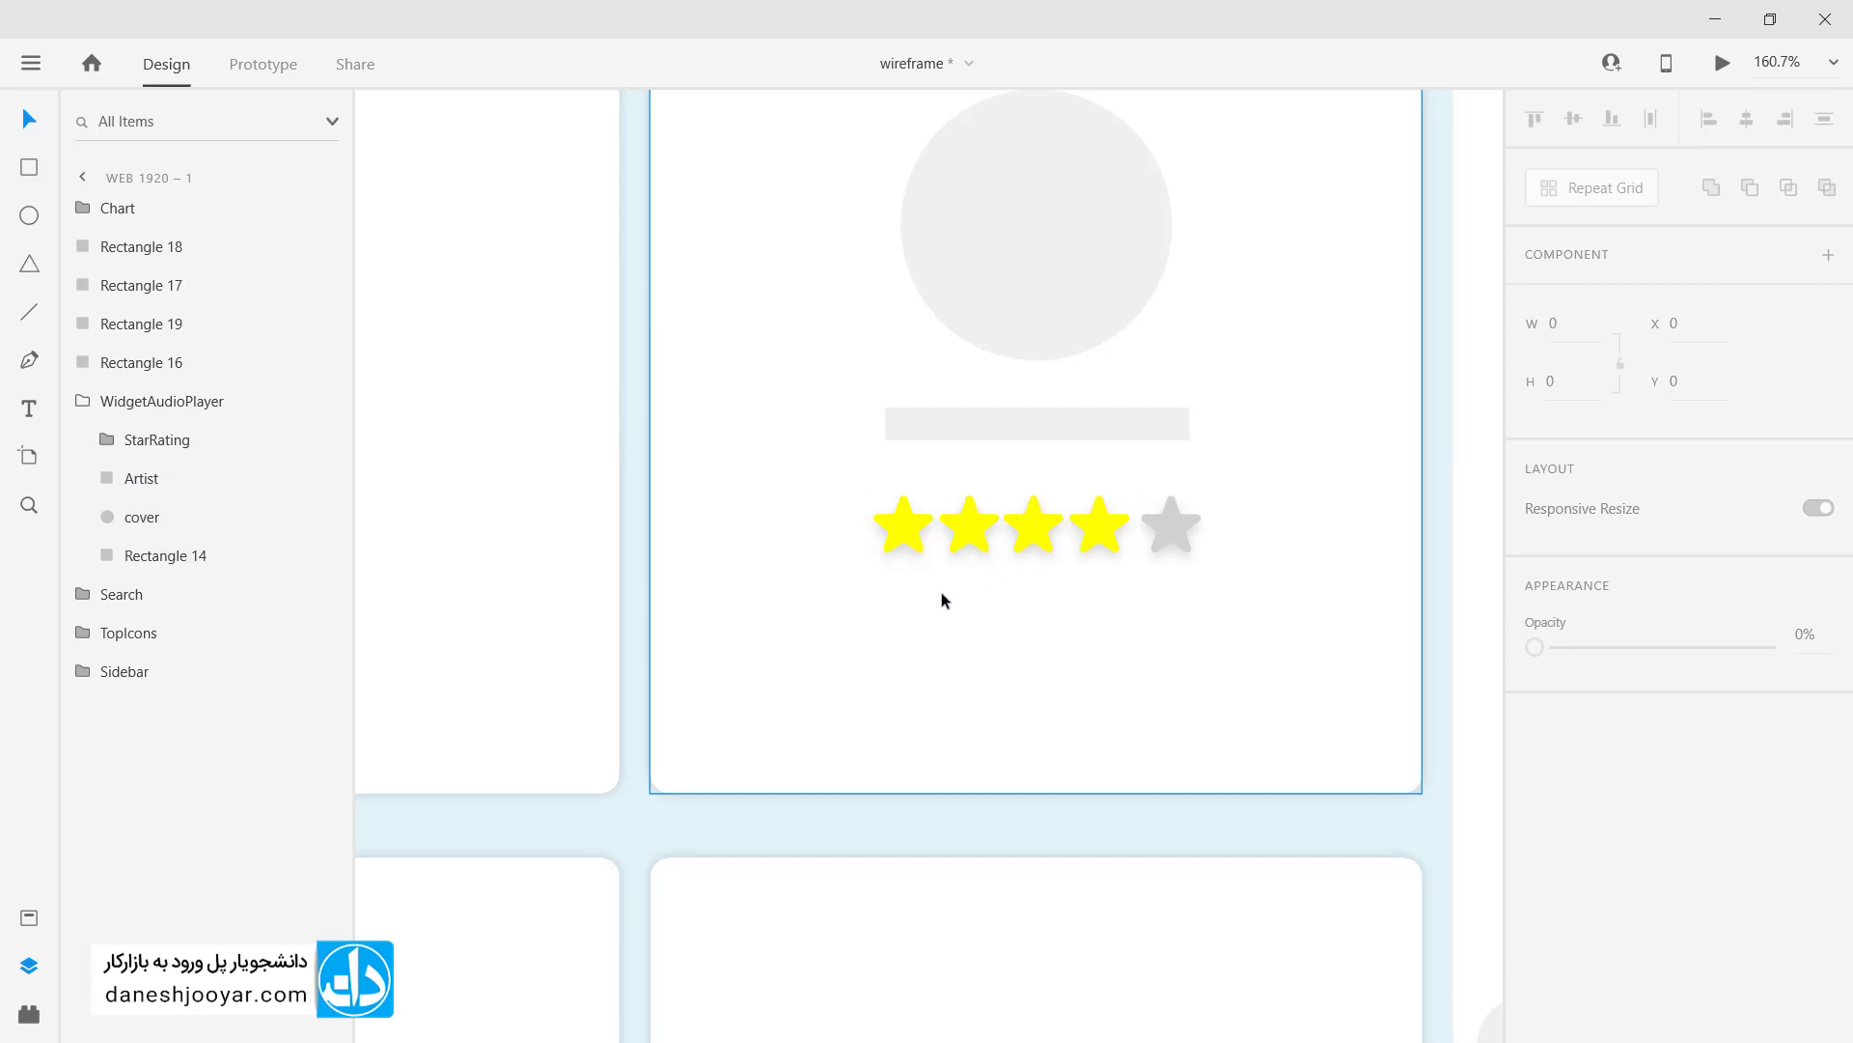
click(29, 170)
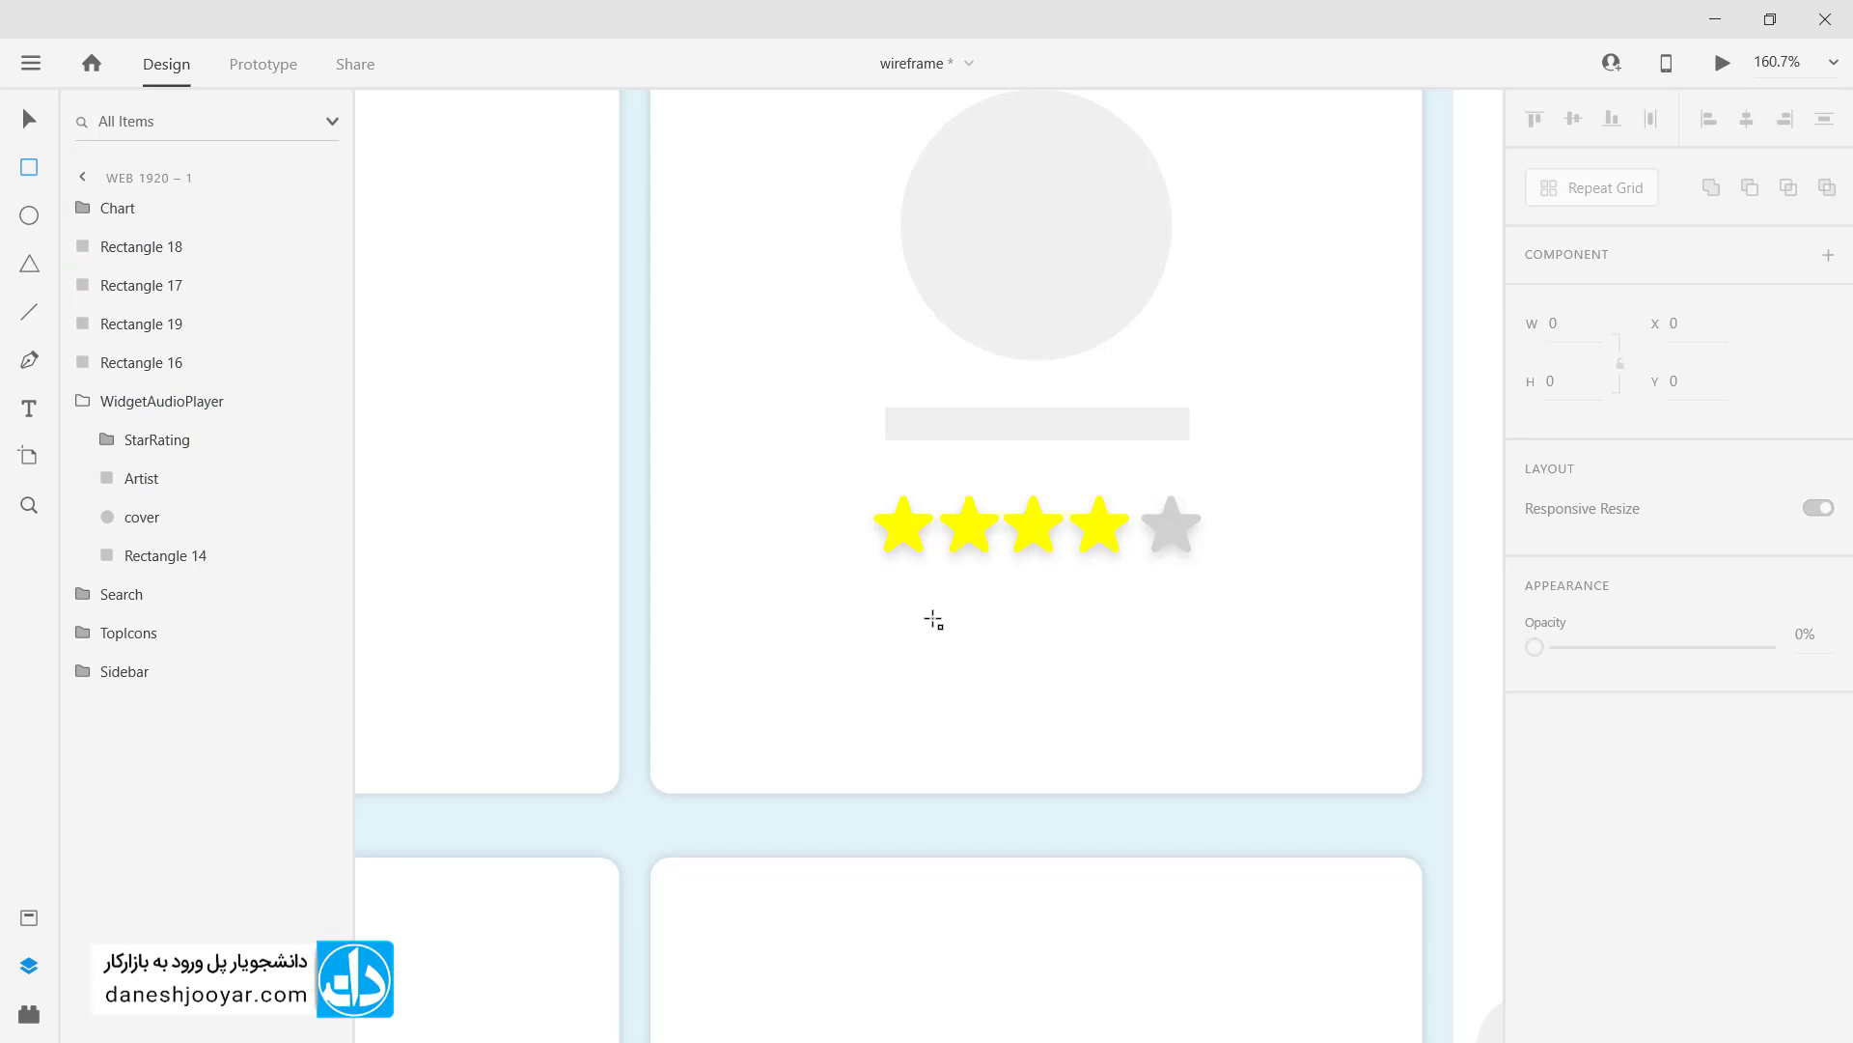
drag(963, 662, 845, 602)
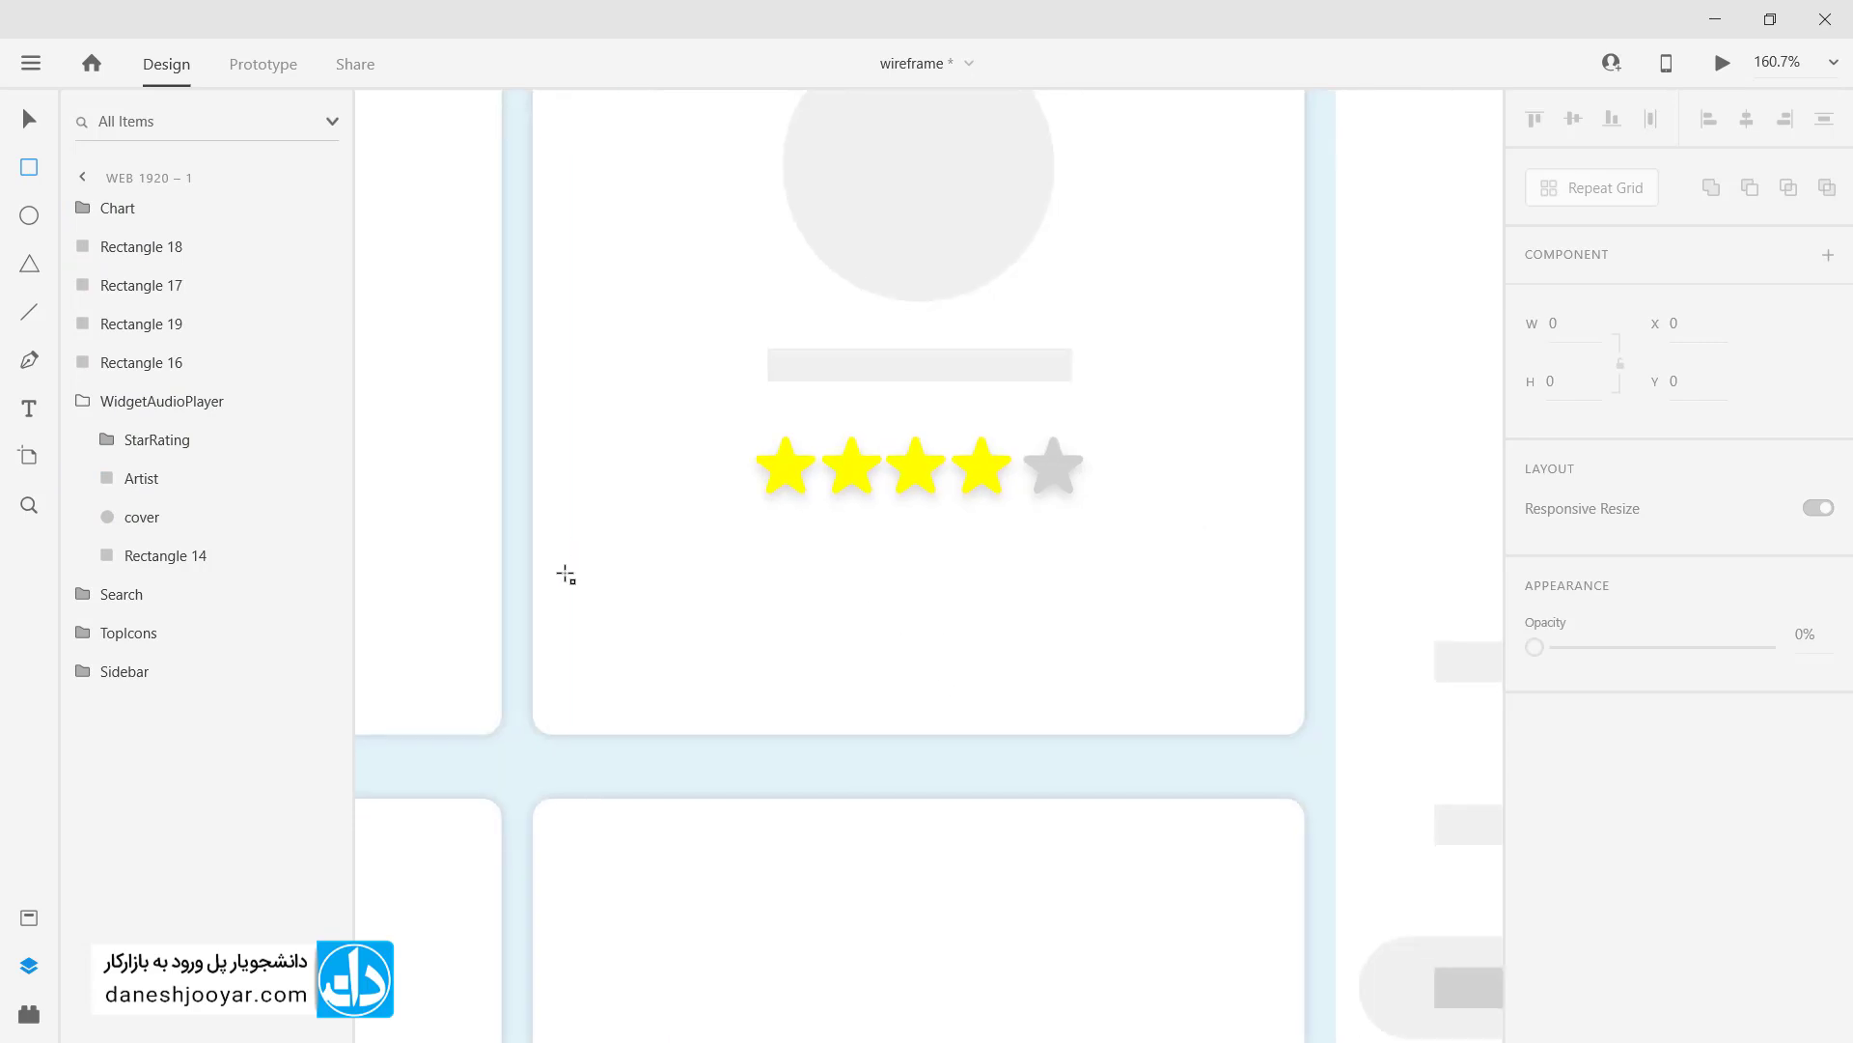
mouse_move(567, 575)
mouse_down()
mouse_move(973, 617)
mouse_move(1295, 598)
mouse_move(1265, 604)
mouse_move(1042, 504)
mouse_up()
scroll(1251, 596, up, 3)
drag(897, 645, 1136, 637)
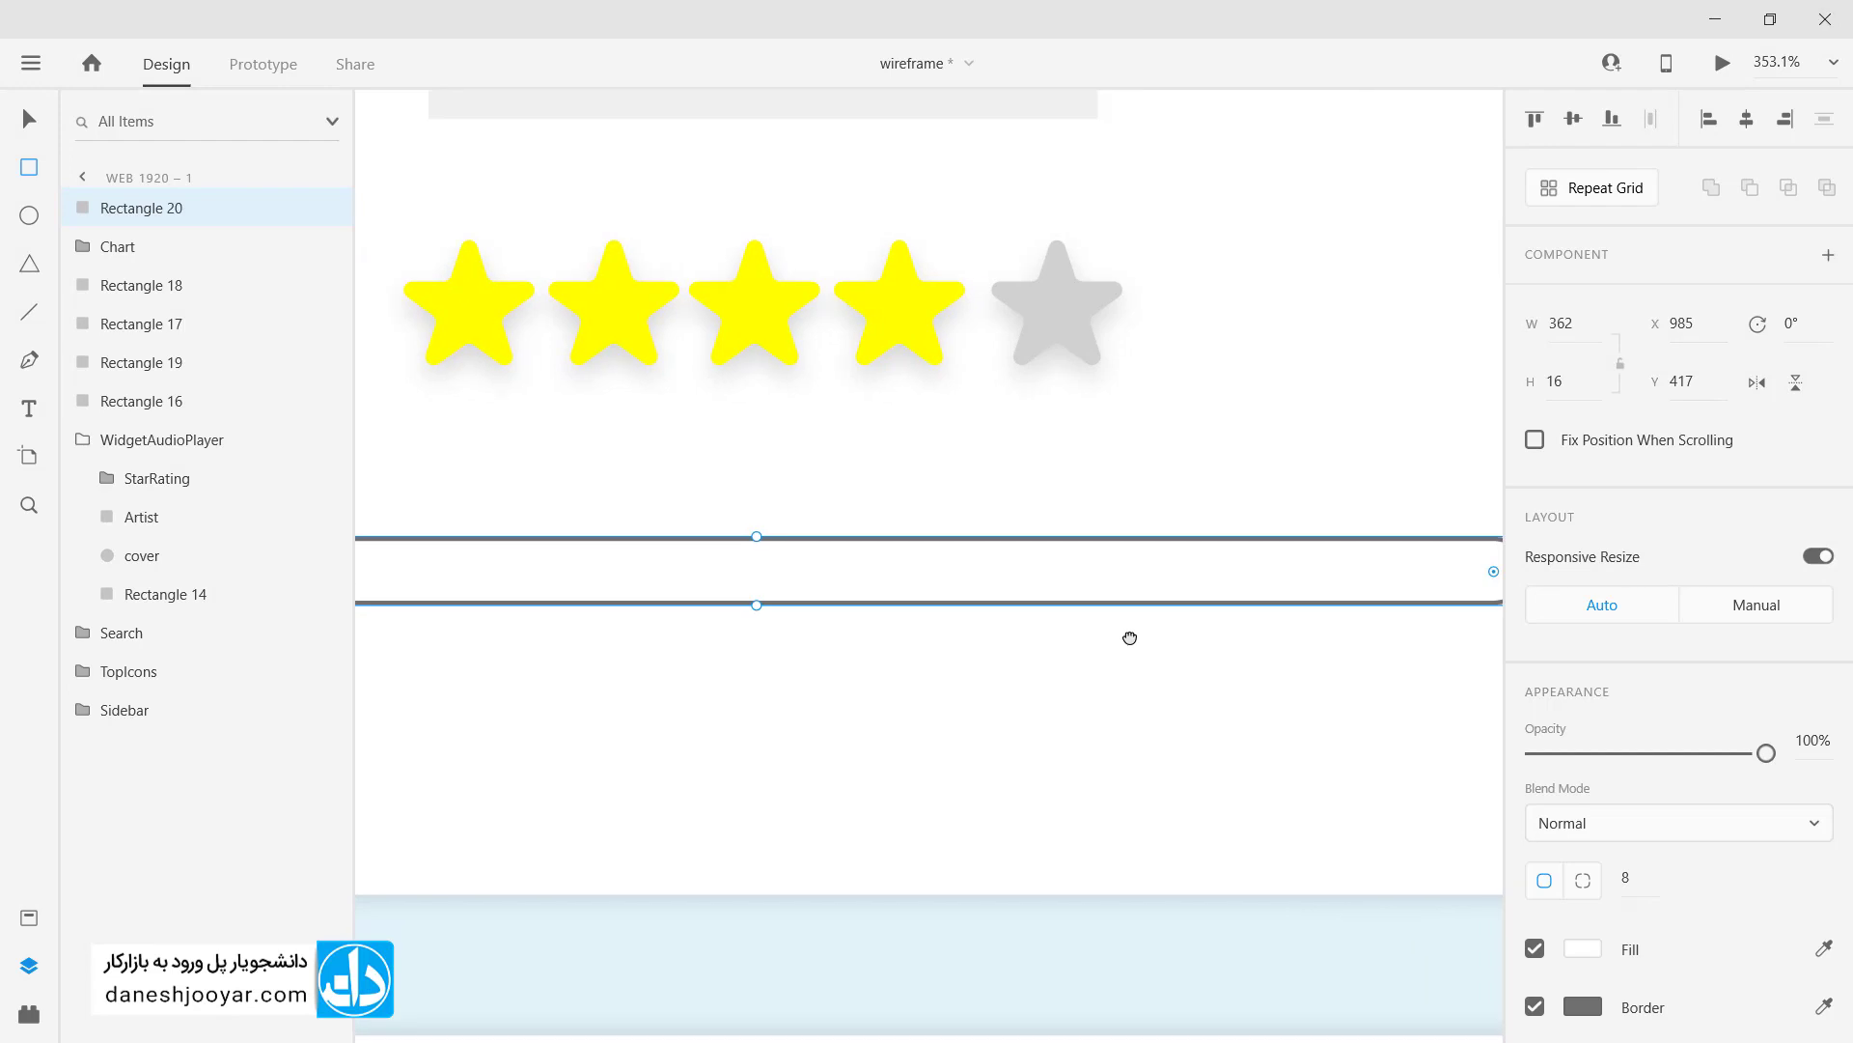
Step: Remove the new bar's border and fill it with the saved light grey, #F0F0F0
scroll(1130, 639, down, 2)
scroll(1607, 782, down, 3)
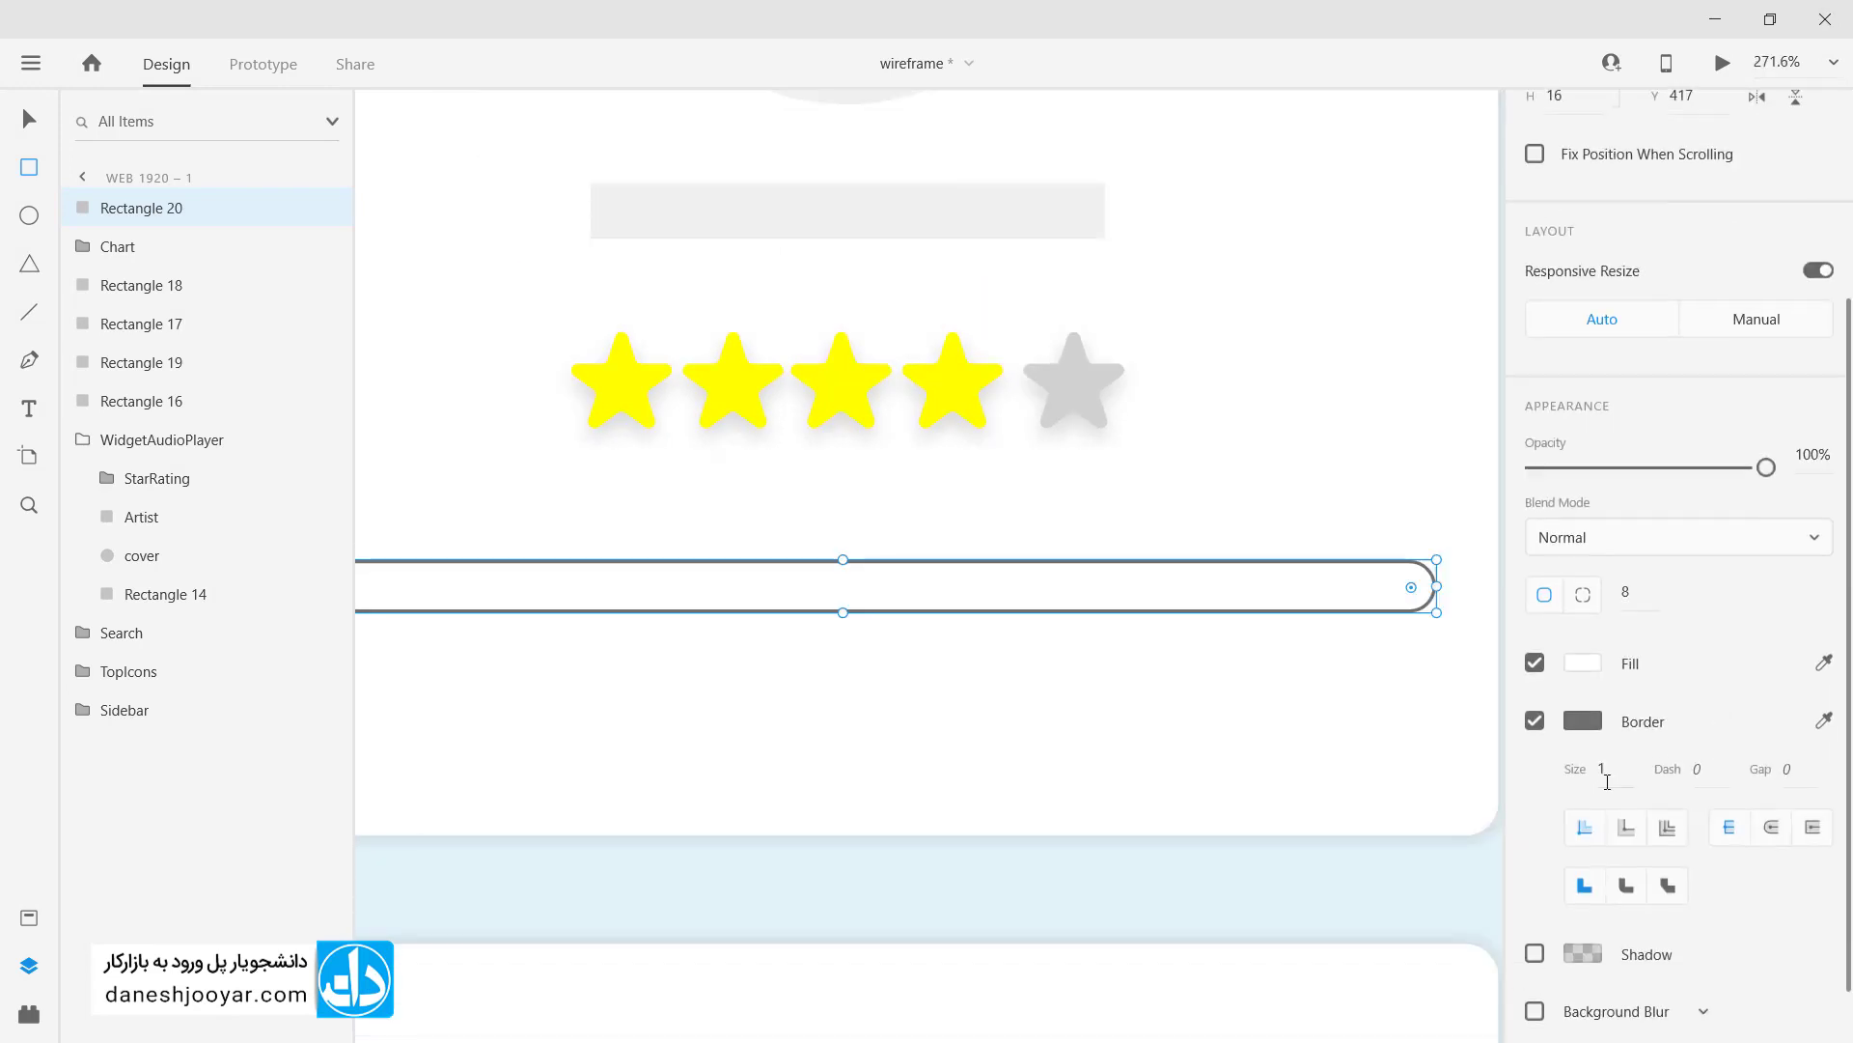
click(1536, 722)
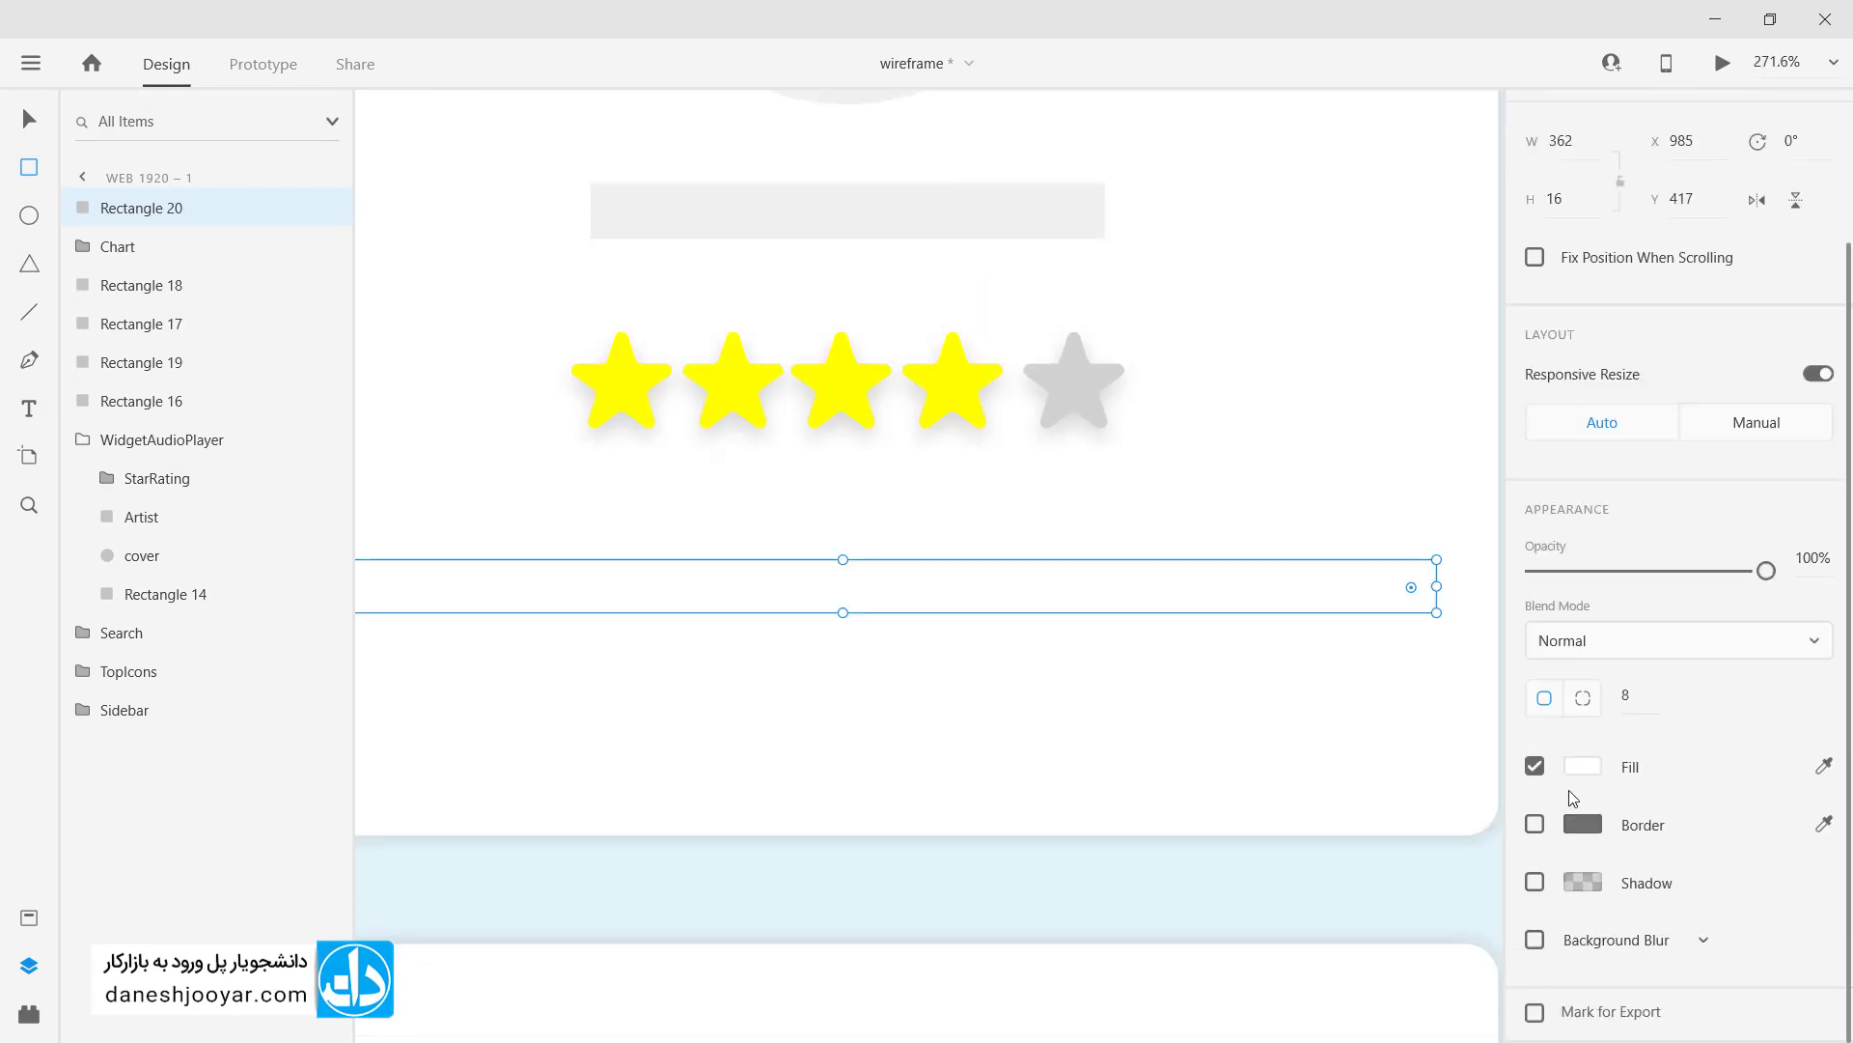
click(1581, 768)
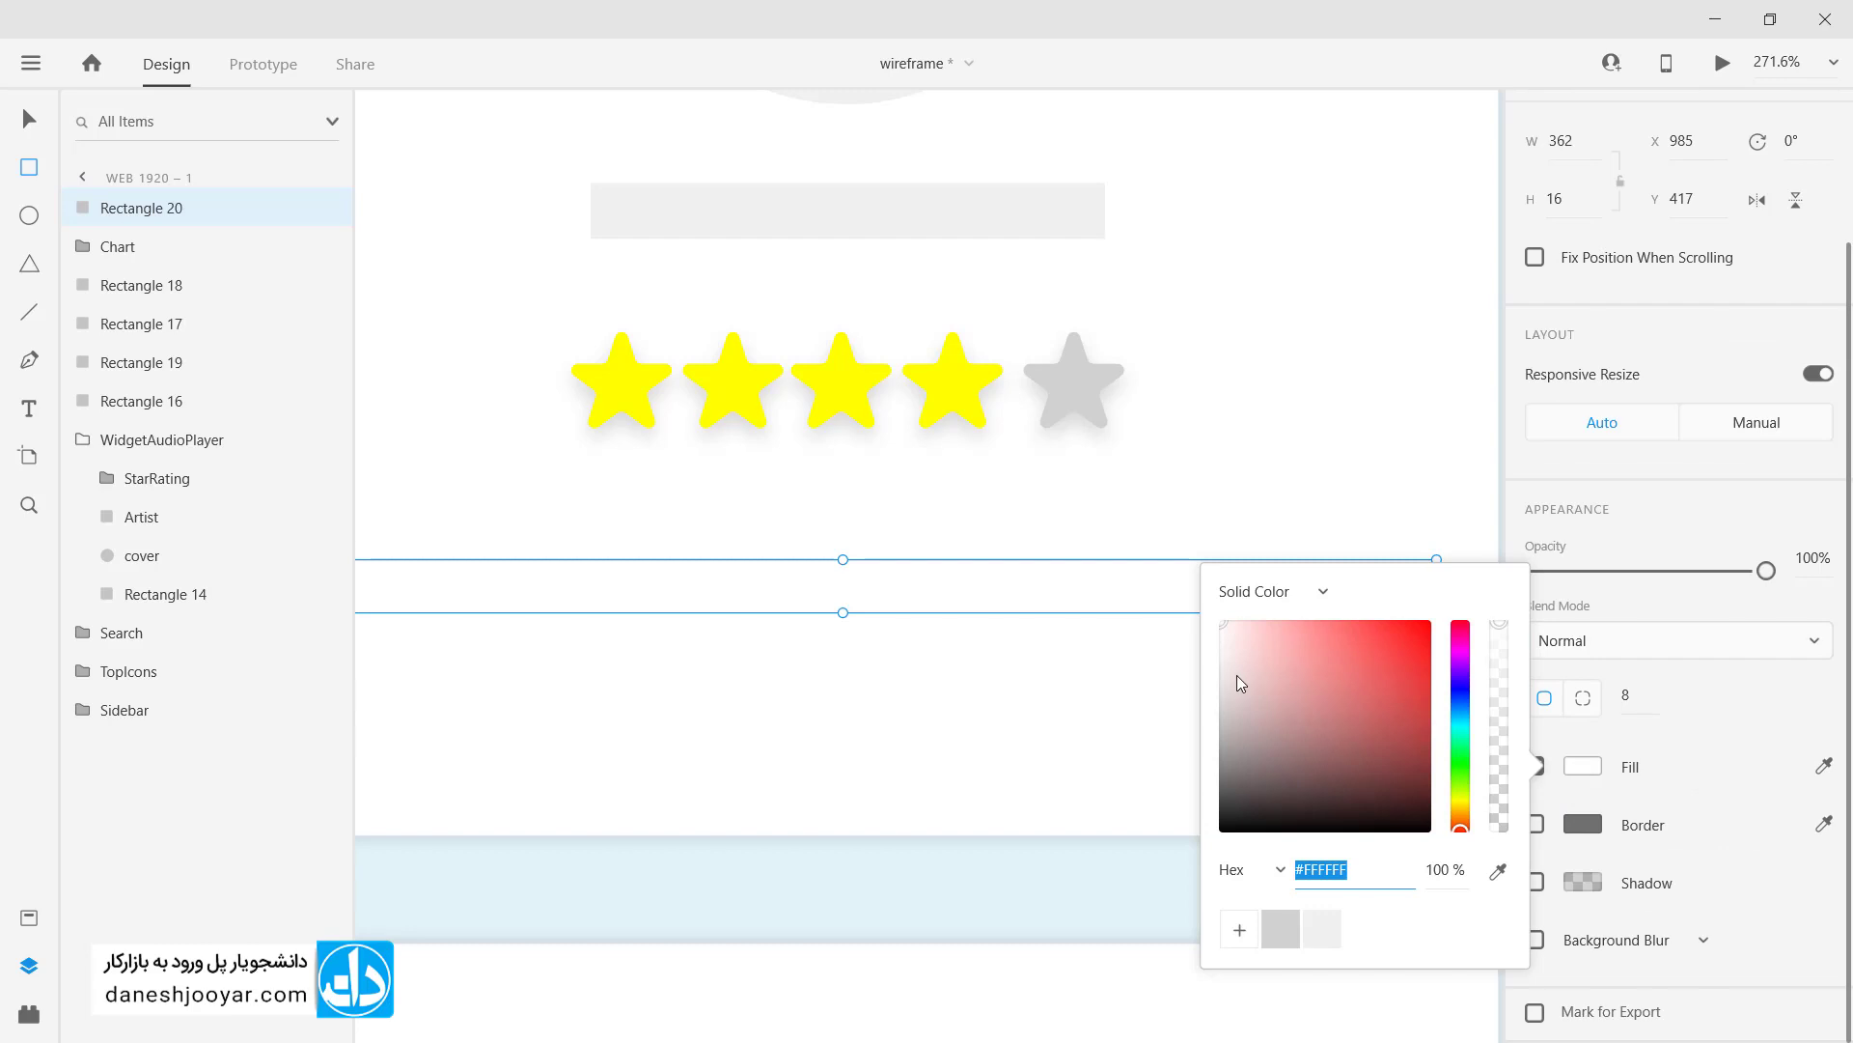
click(1329, 926)
click(1728, 785)
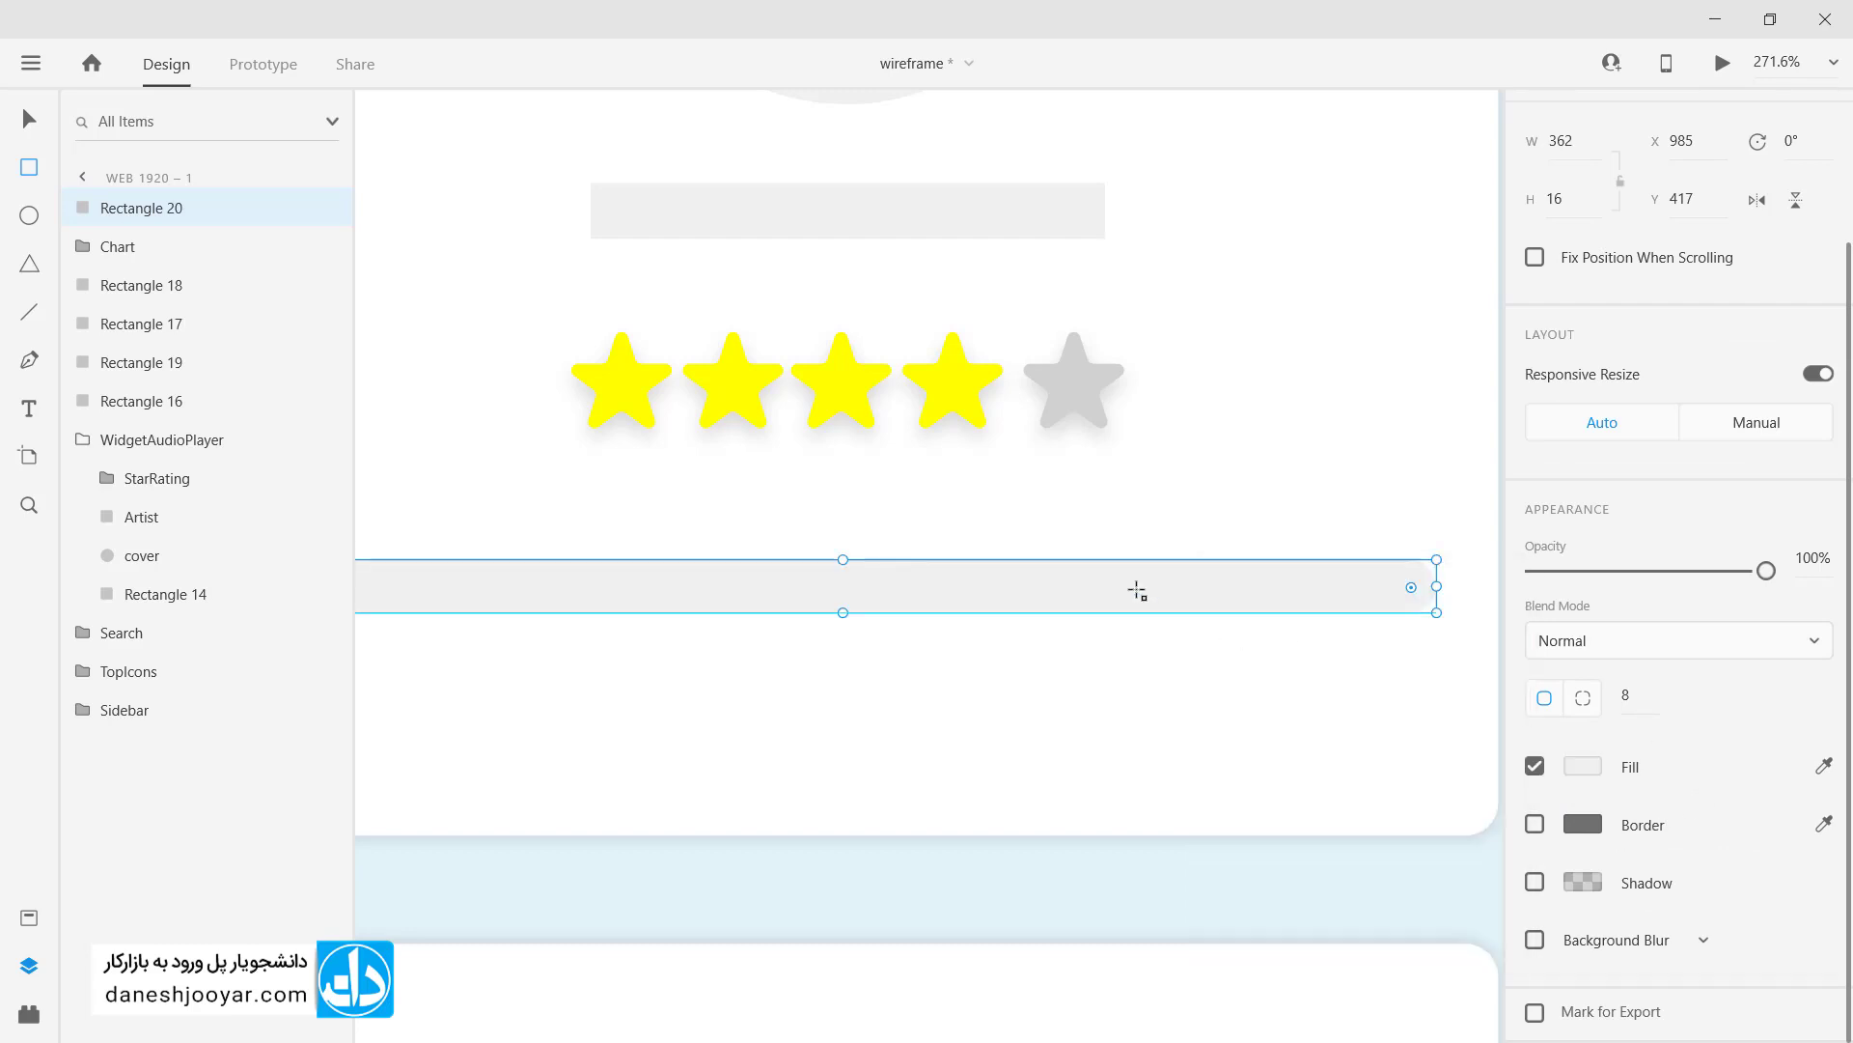
scroll(1138, 591, down, 3)
scroll(1138, 591, up, 2)
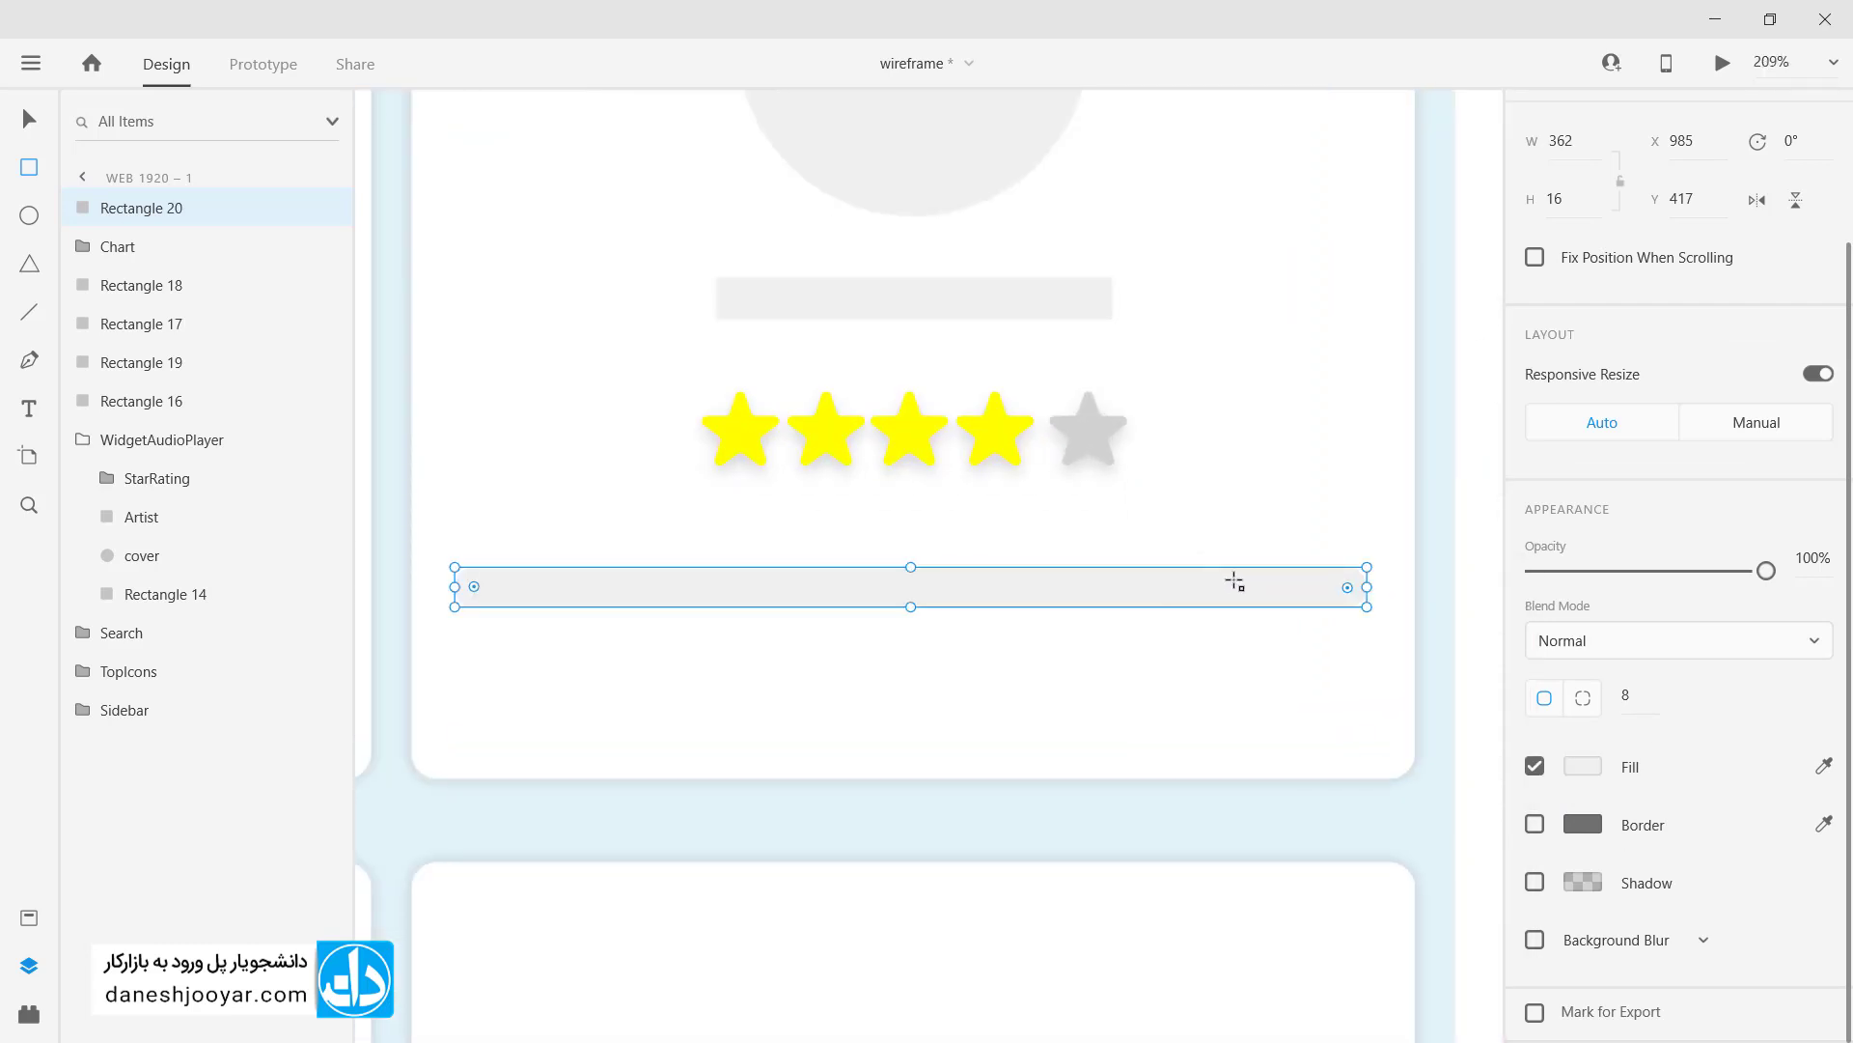
Step: Duplicate the light grey bar and group both copies inside WidgetAudioPlayer under the name Seekbar
drag(1235, 580, 1316, 586)
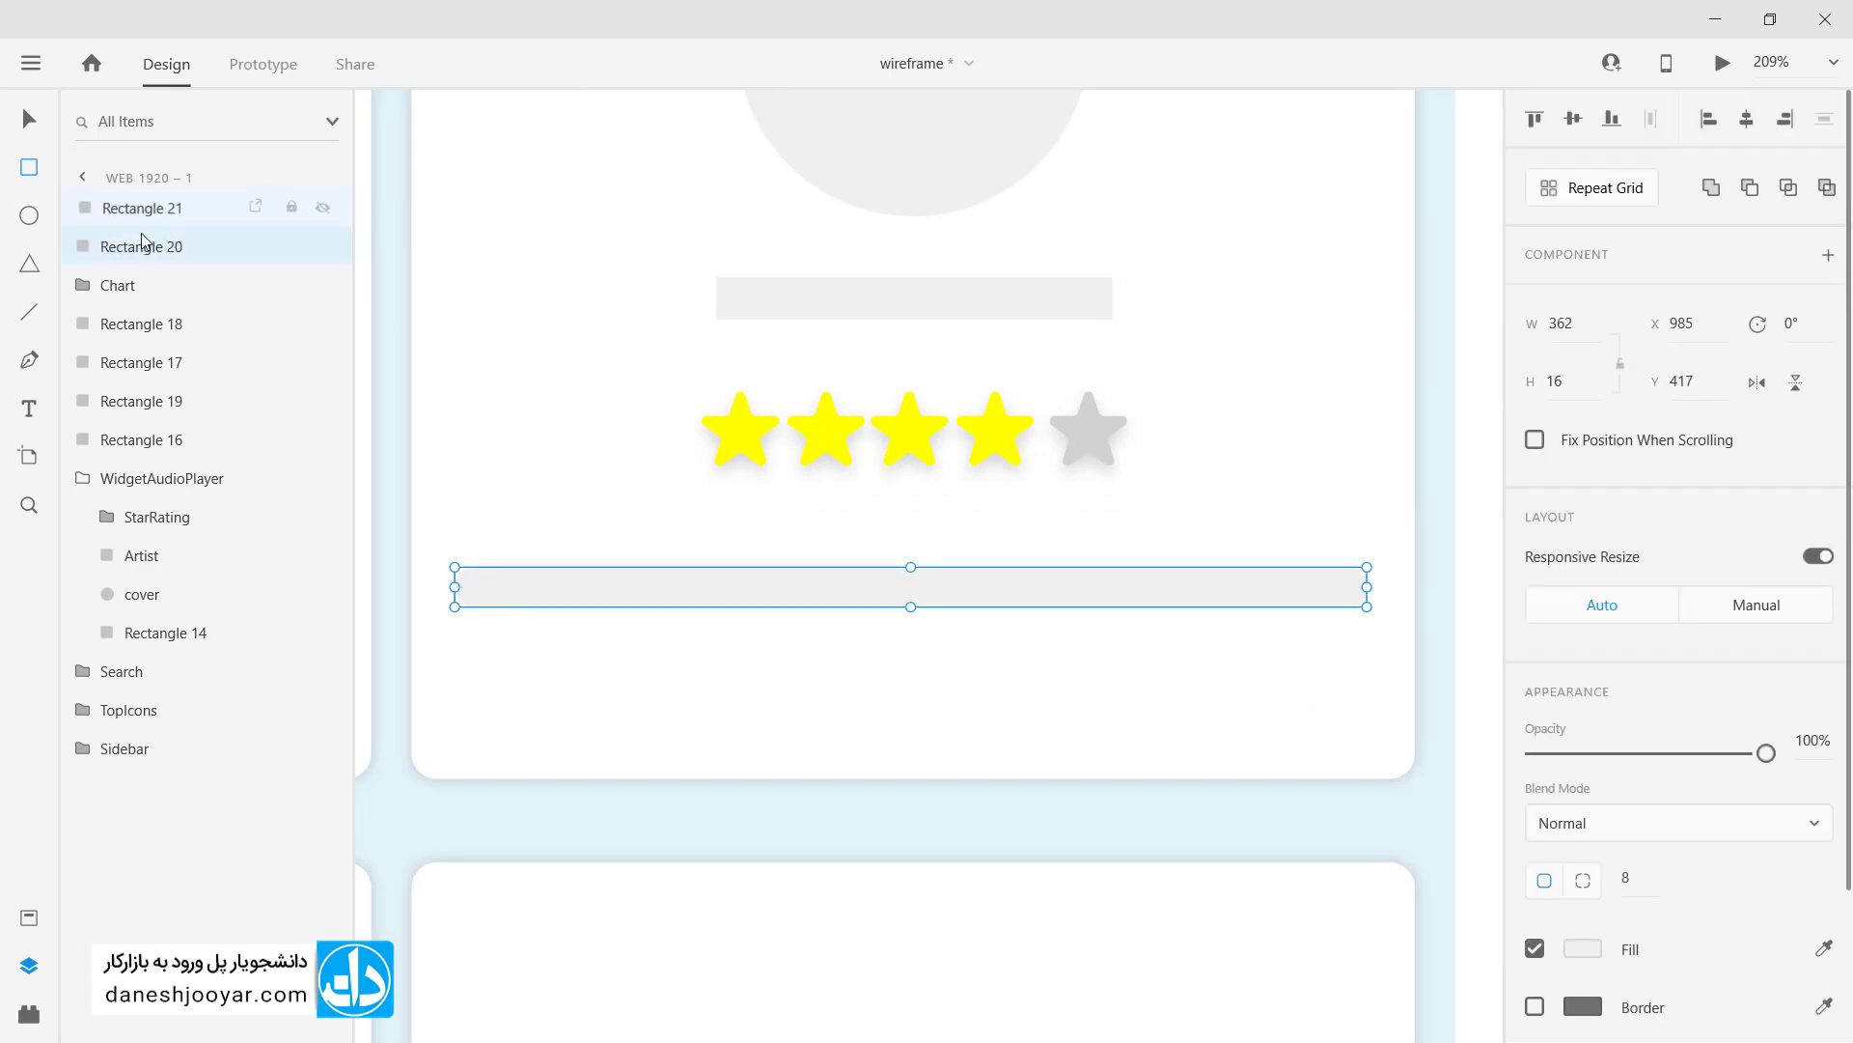
drag(145, 247, 160, 504)
key(ctrl+g)
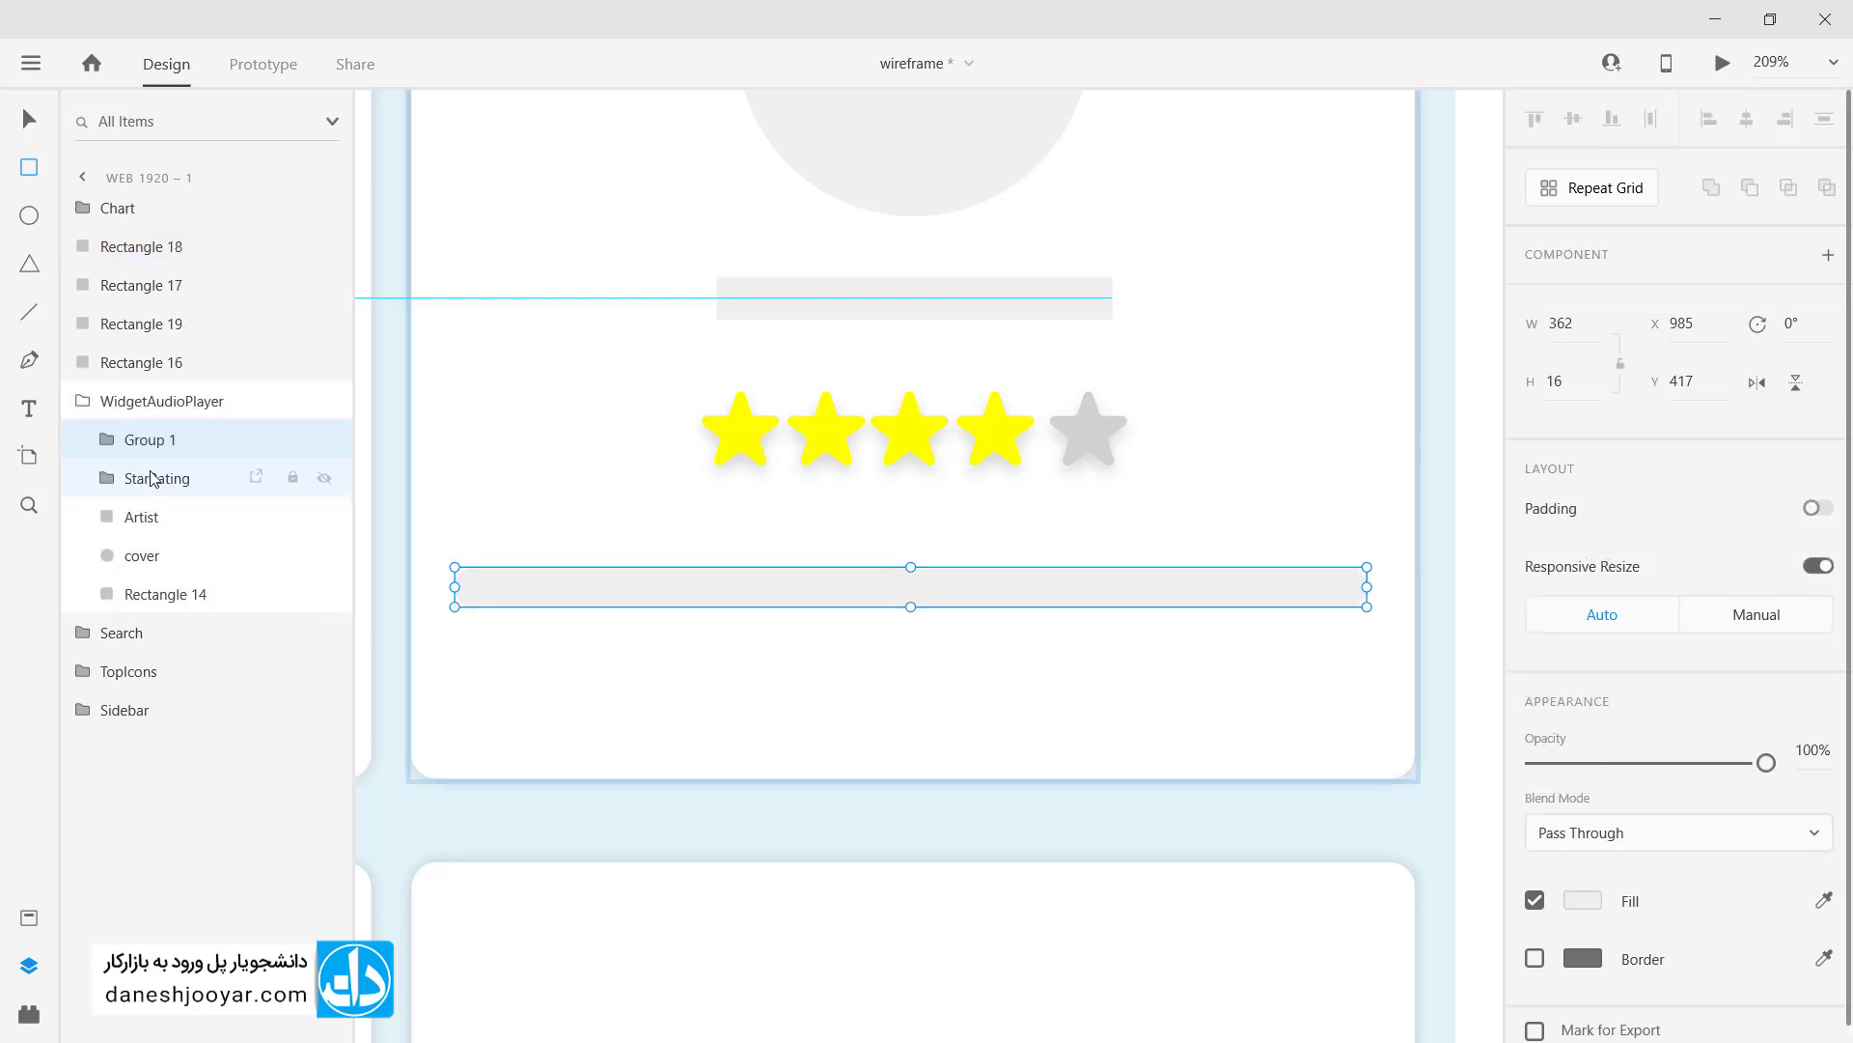
double_click(147, 440)
text(Seekbar)
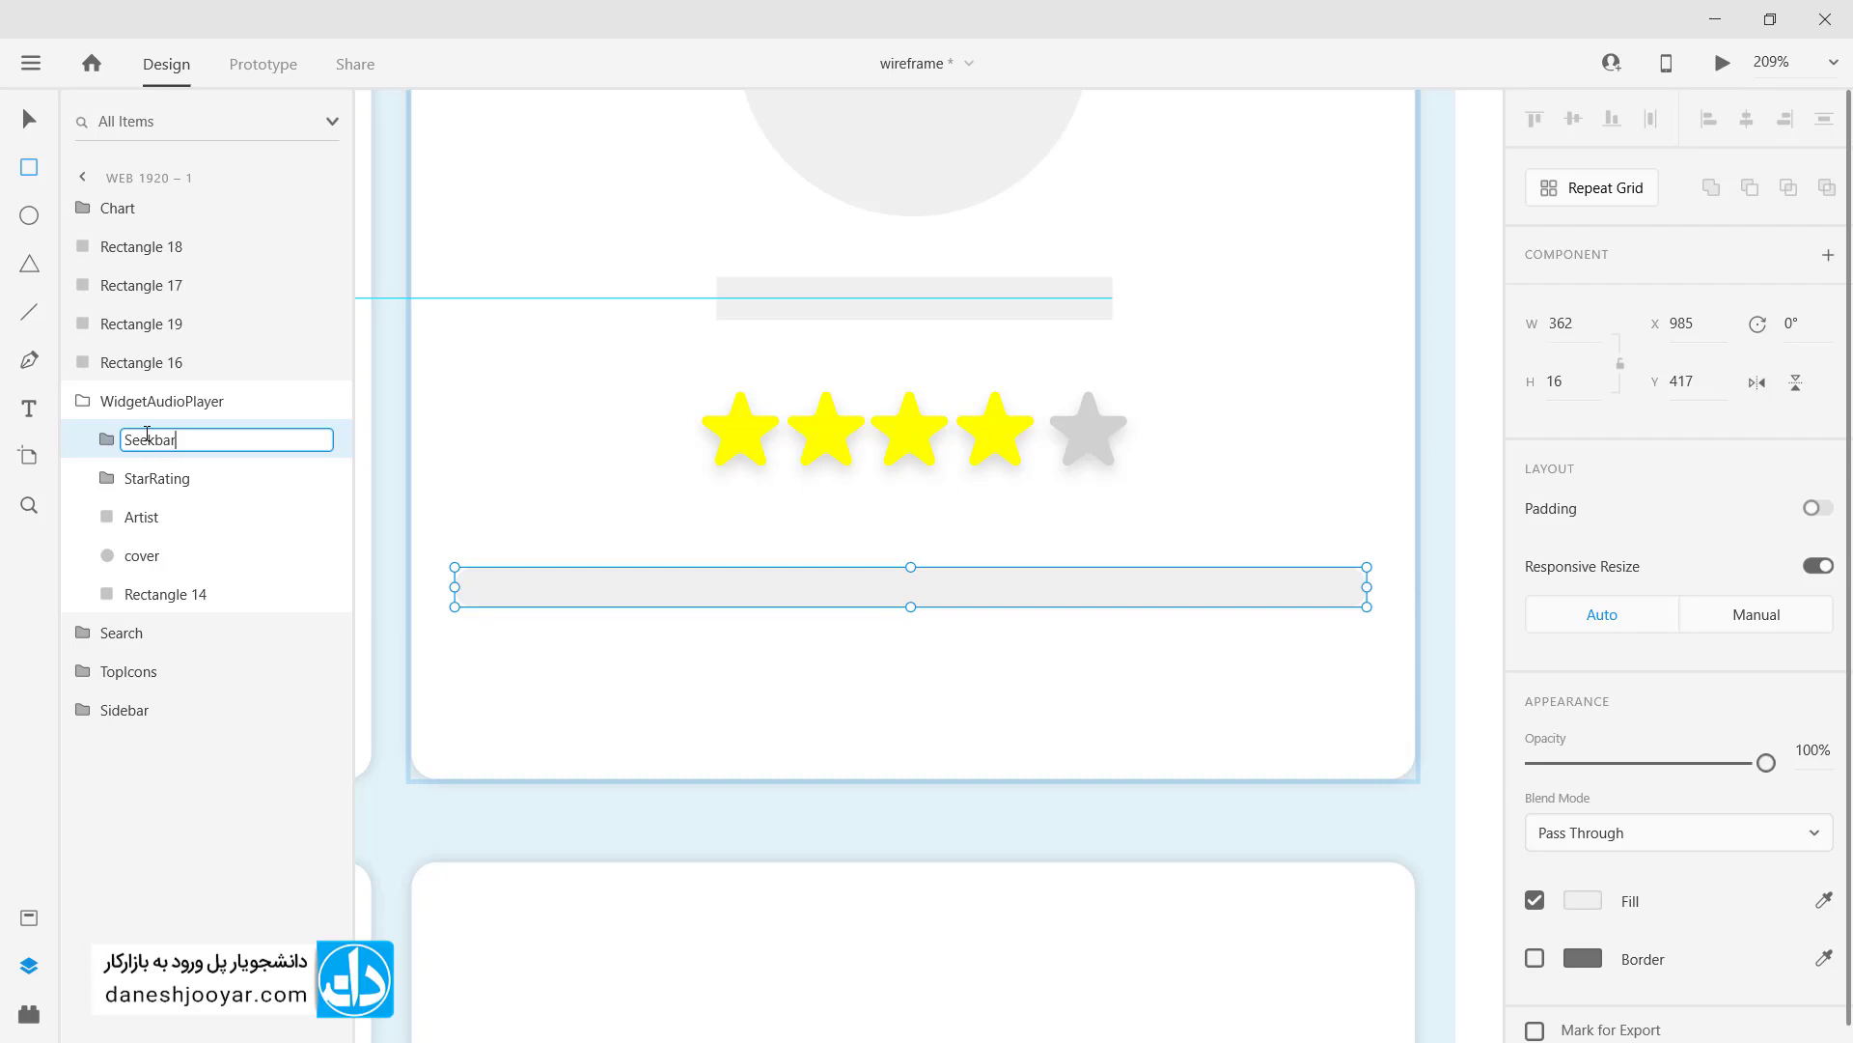
key(Return)
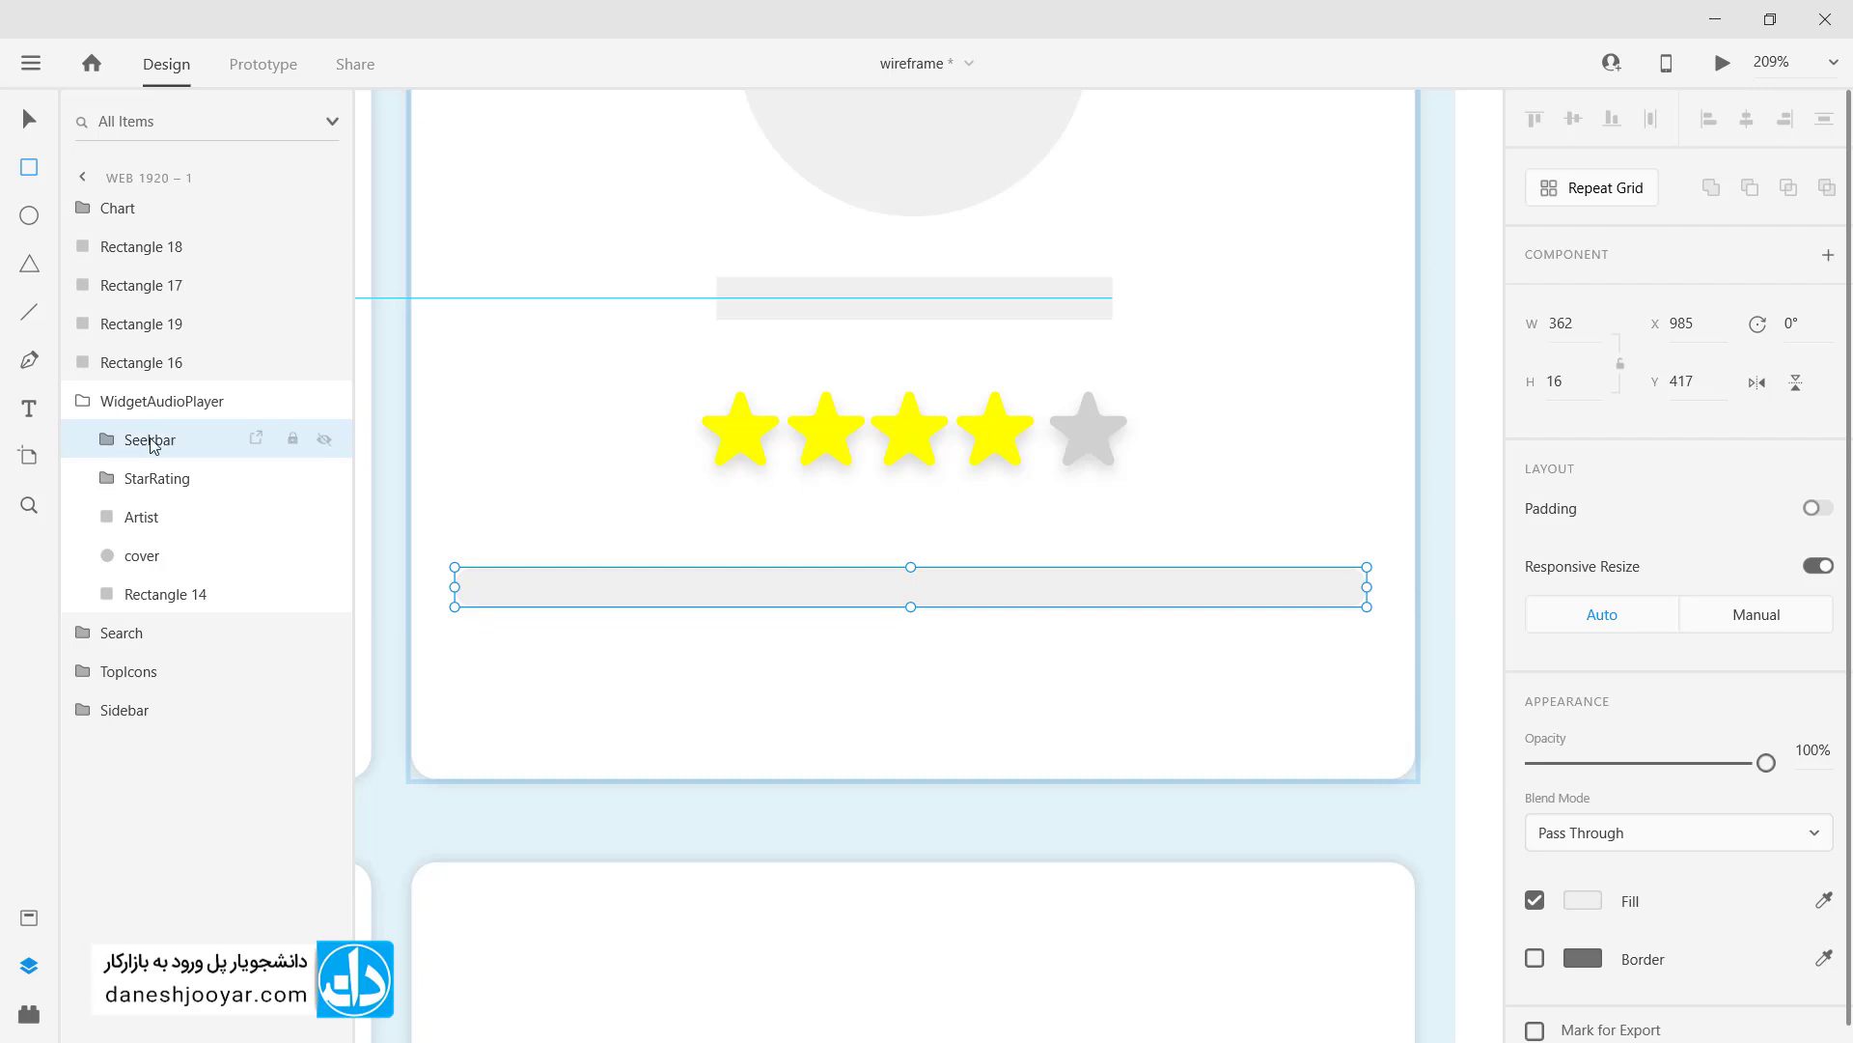
Step: Shorten the upper bar in Seekbar, Rectangle 21, from its right end to about 204 wide and fill it with the saved darker grey
click(106, 440)
click(182, 478)
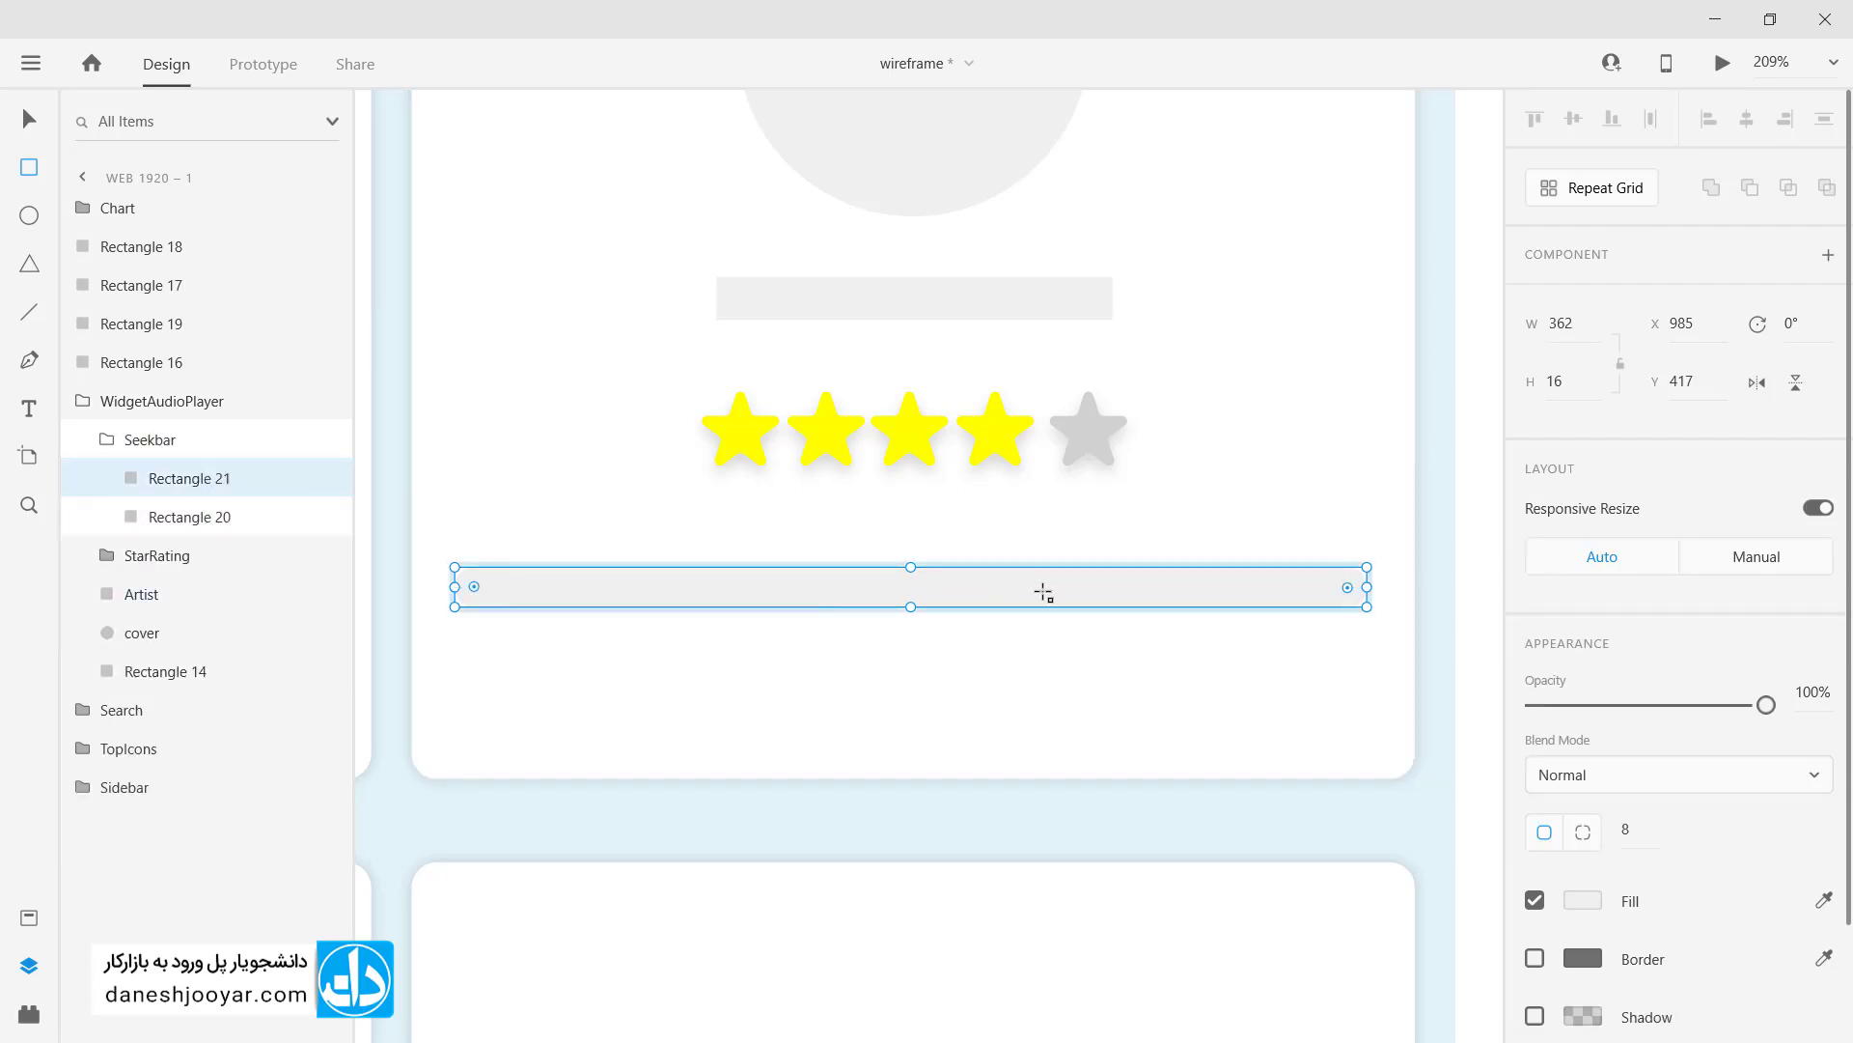
drag(1356, 587, 968, 587)
scroll(1641, 782, down, 3)
click(1574, 774)
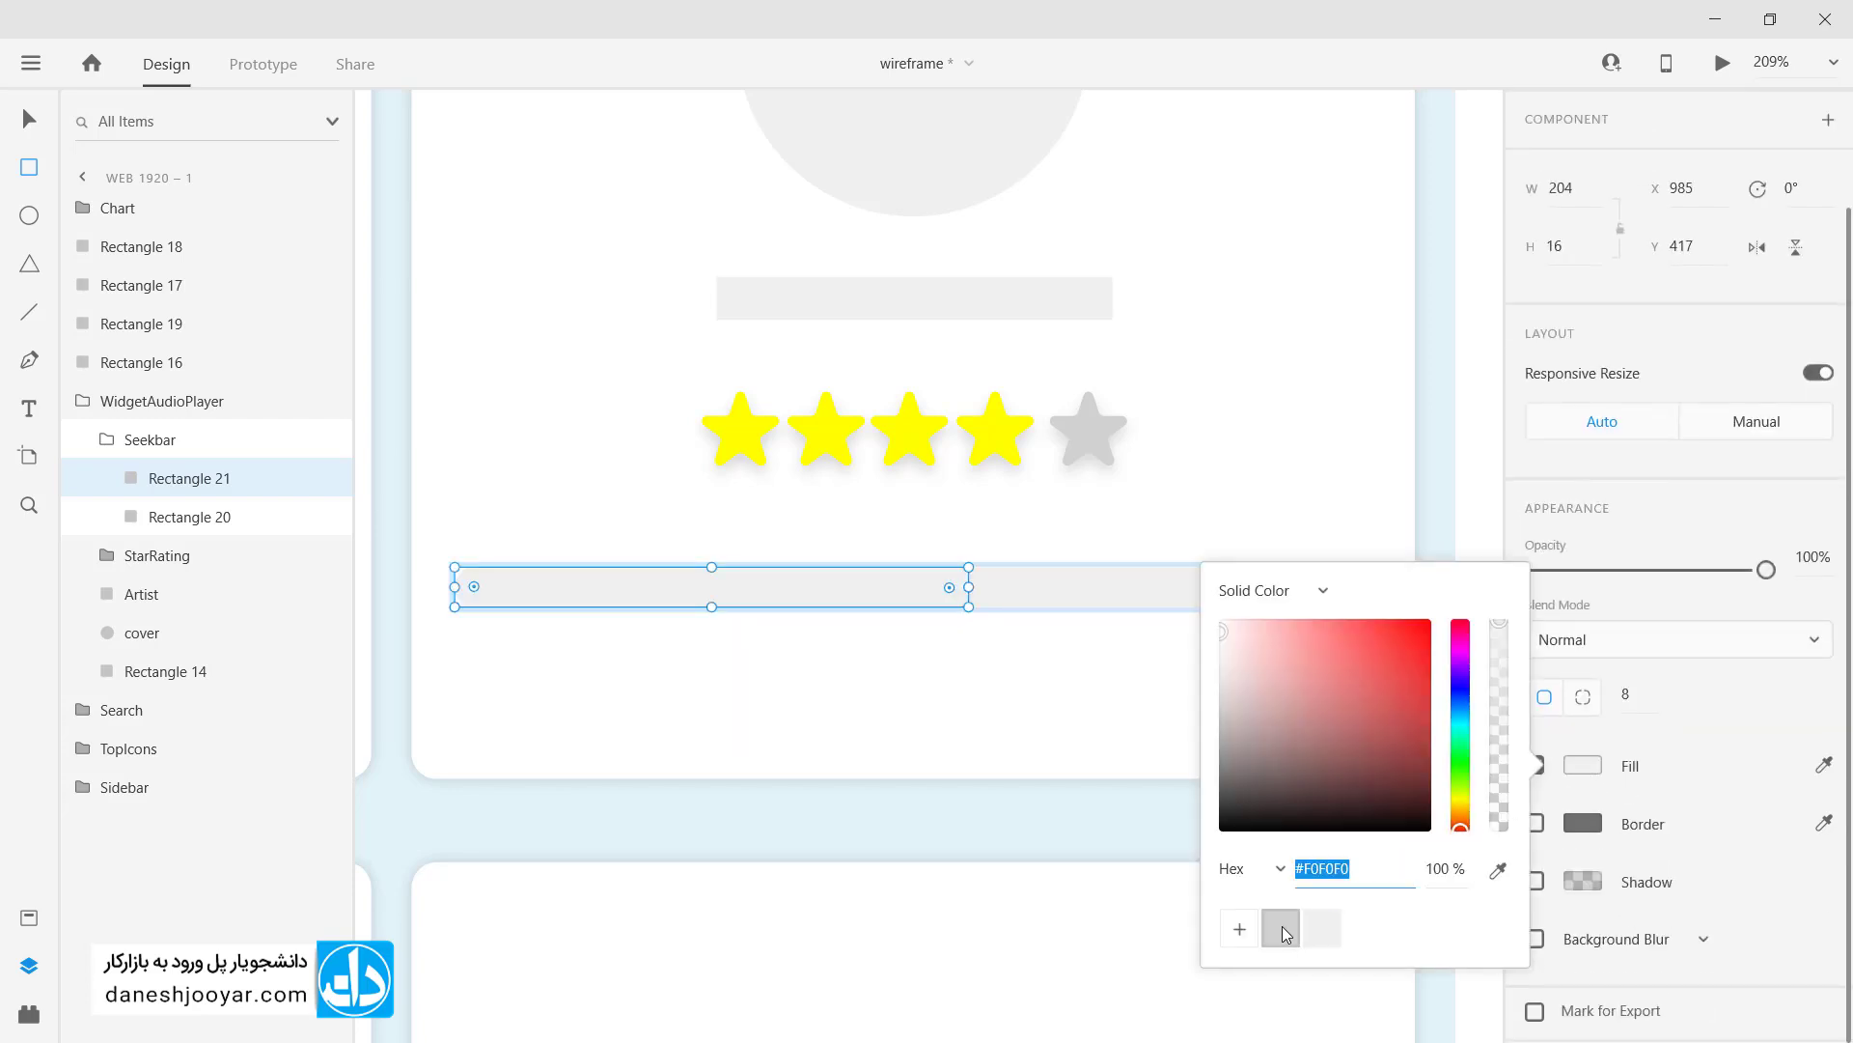
click(1281, 927)
key(Escape)
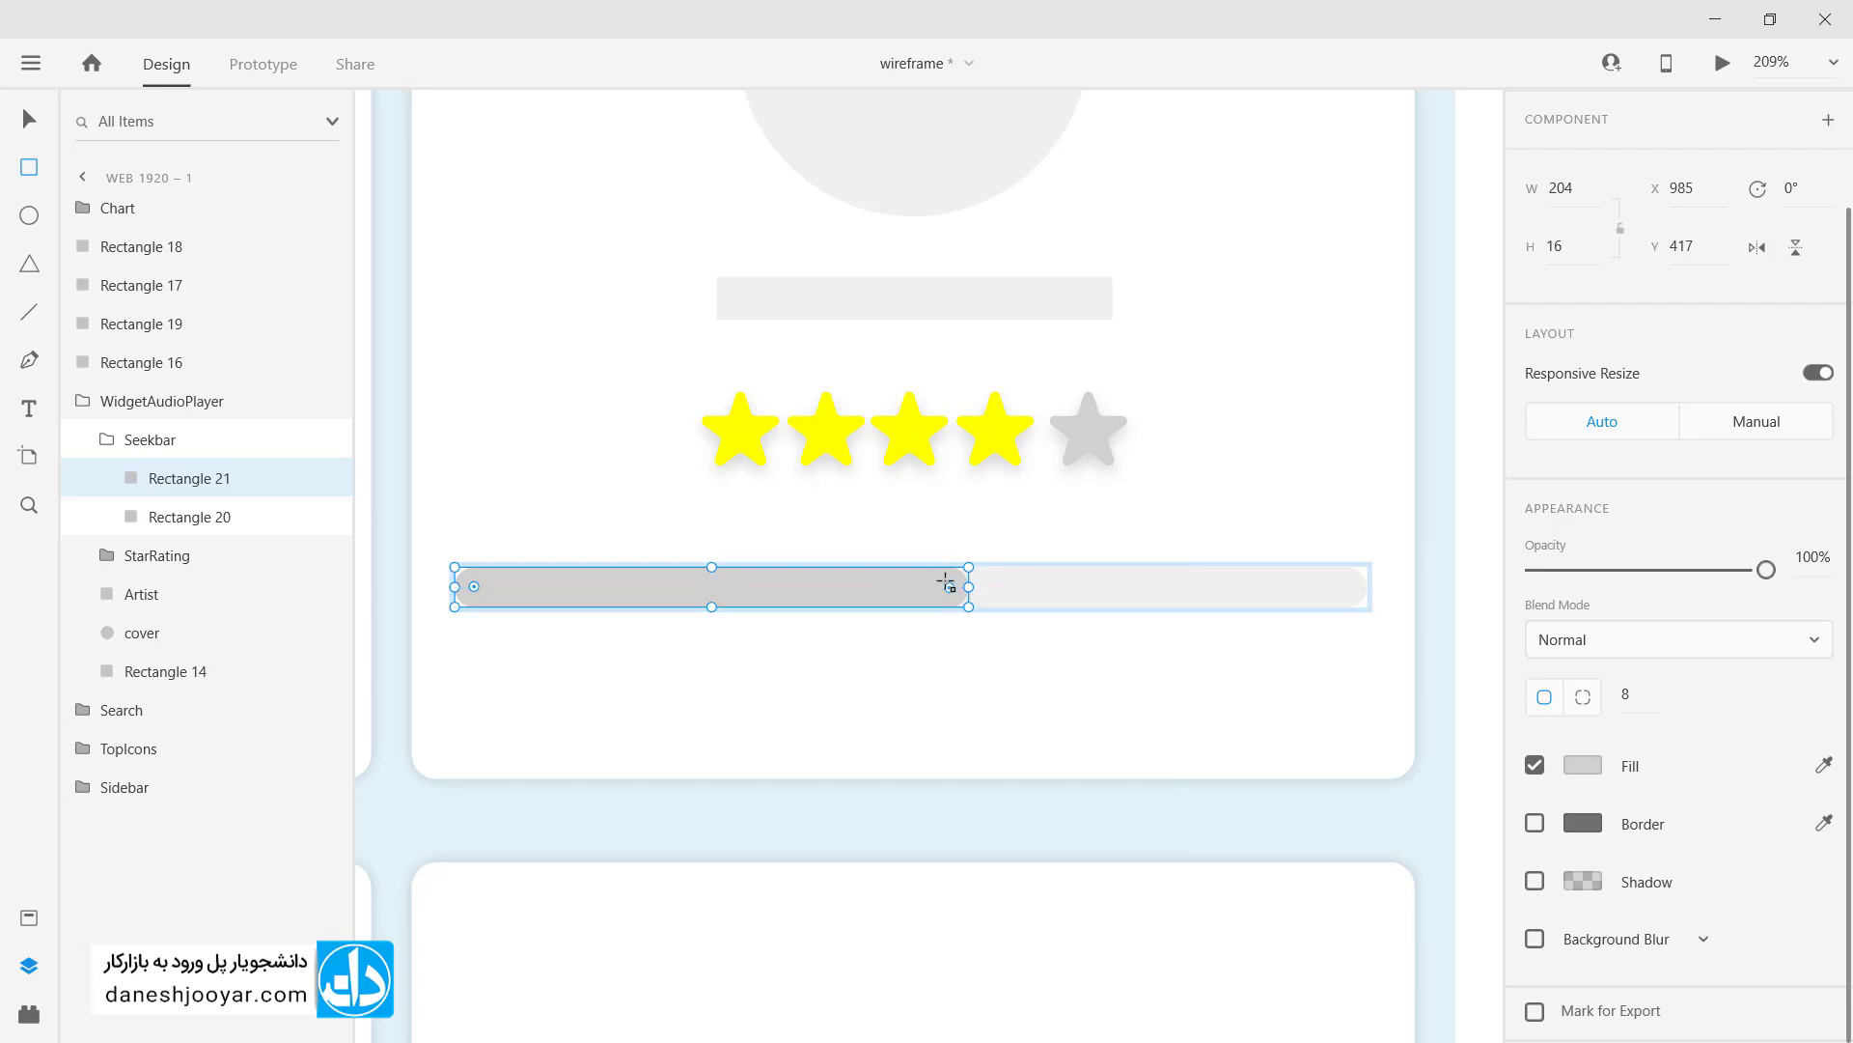
Step: Square off the darker bar's two right corners with radius 0, keeping the left corners rounded at 8
scroll(947, 583, up, 5)
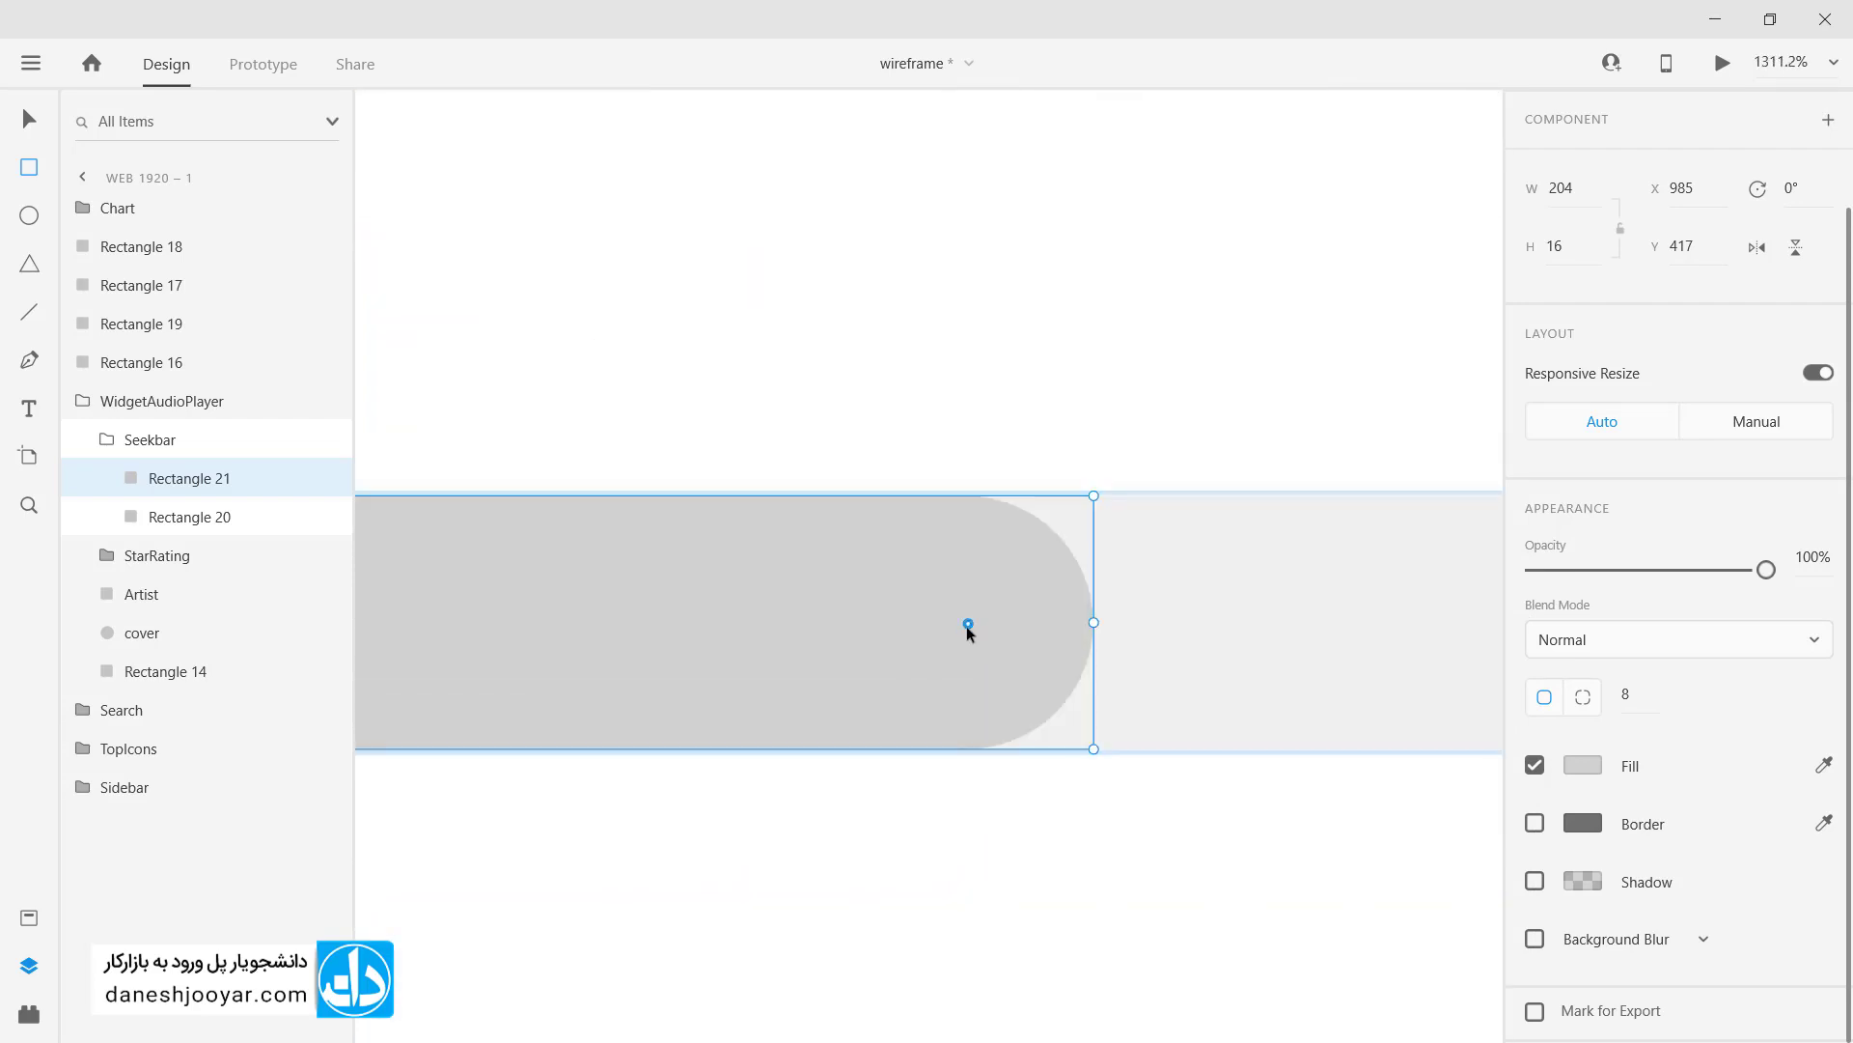
drag(968, 623, 1130, 819)
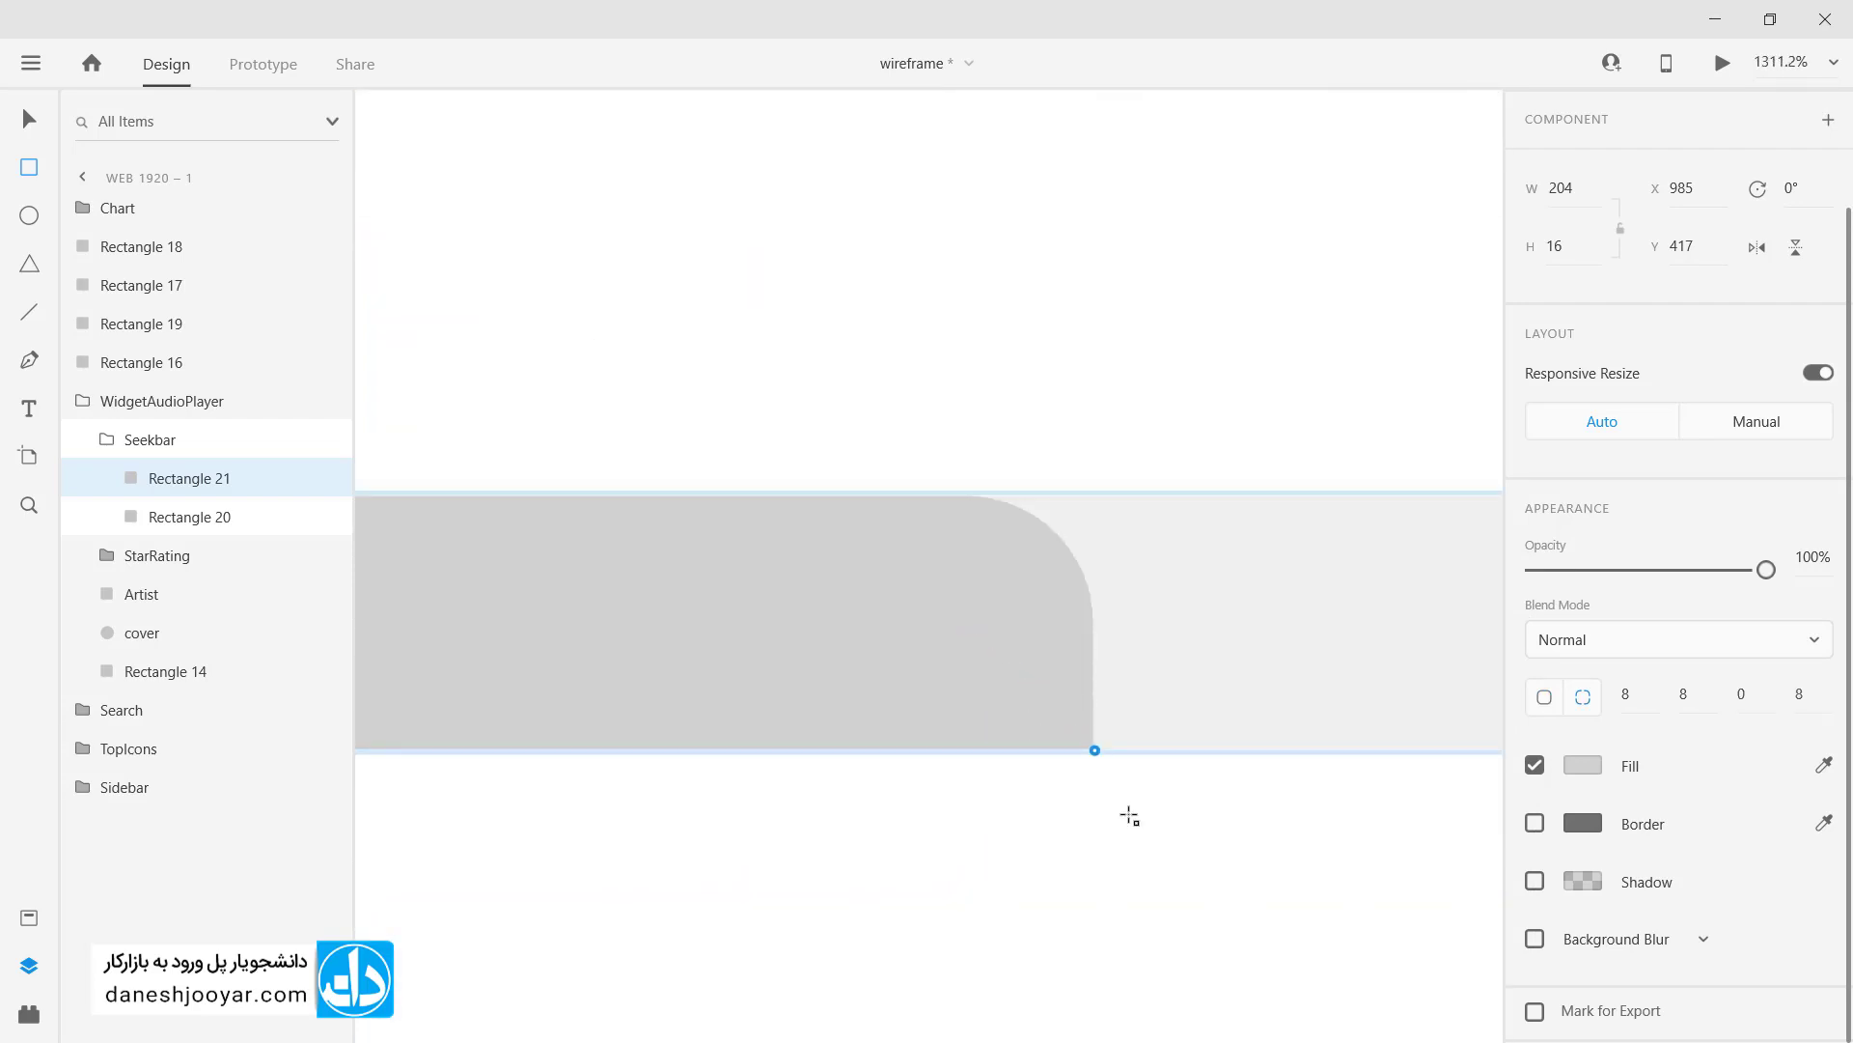
drag(969, 622, 1152, 470)
scroll(955, 571, down, 10)
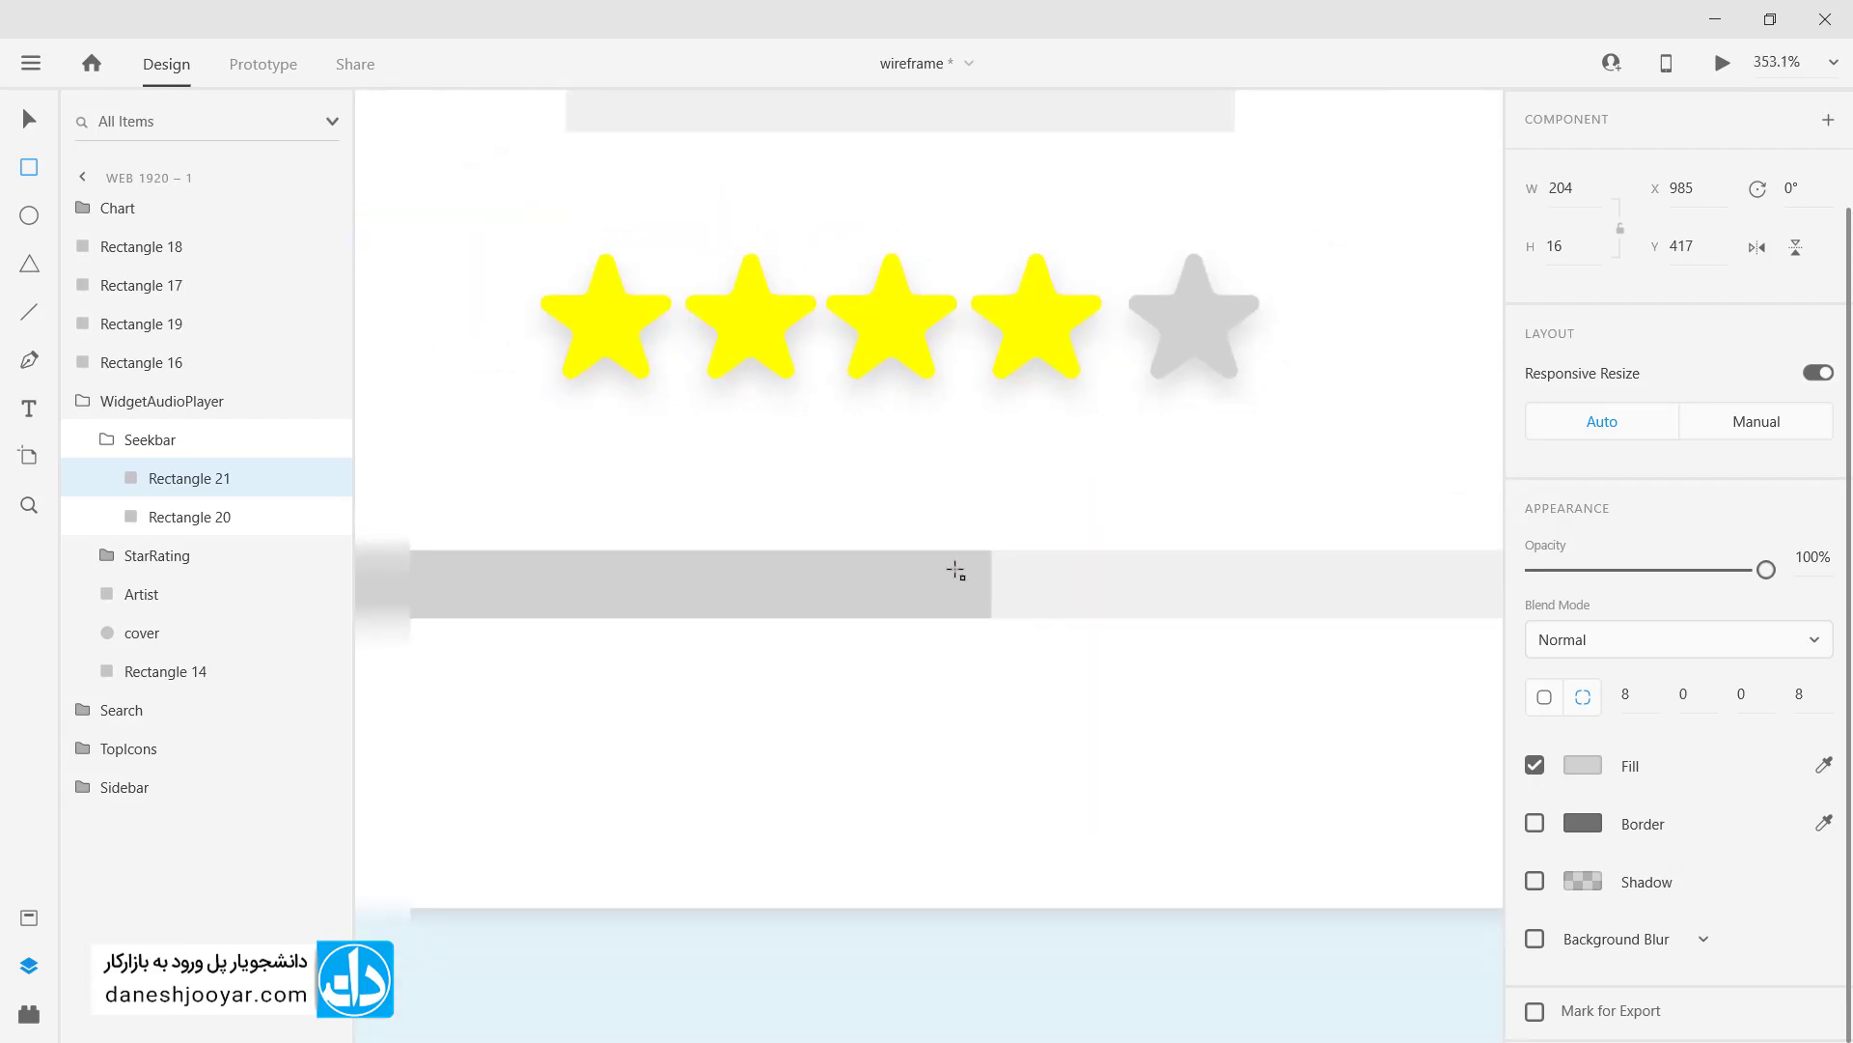
scroll(955, 571, down, 2)
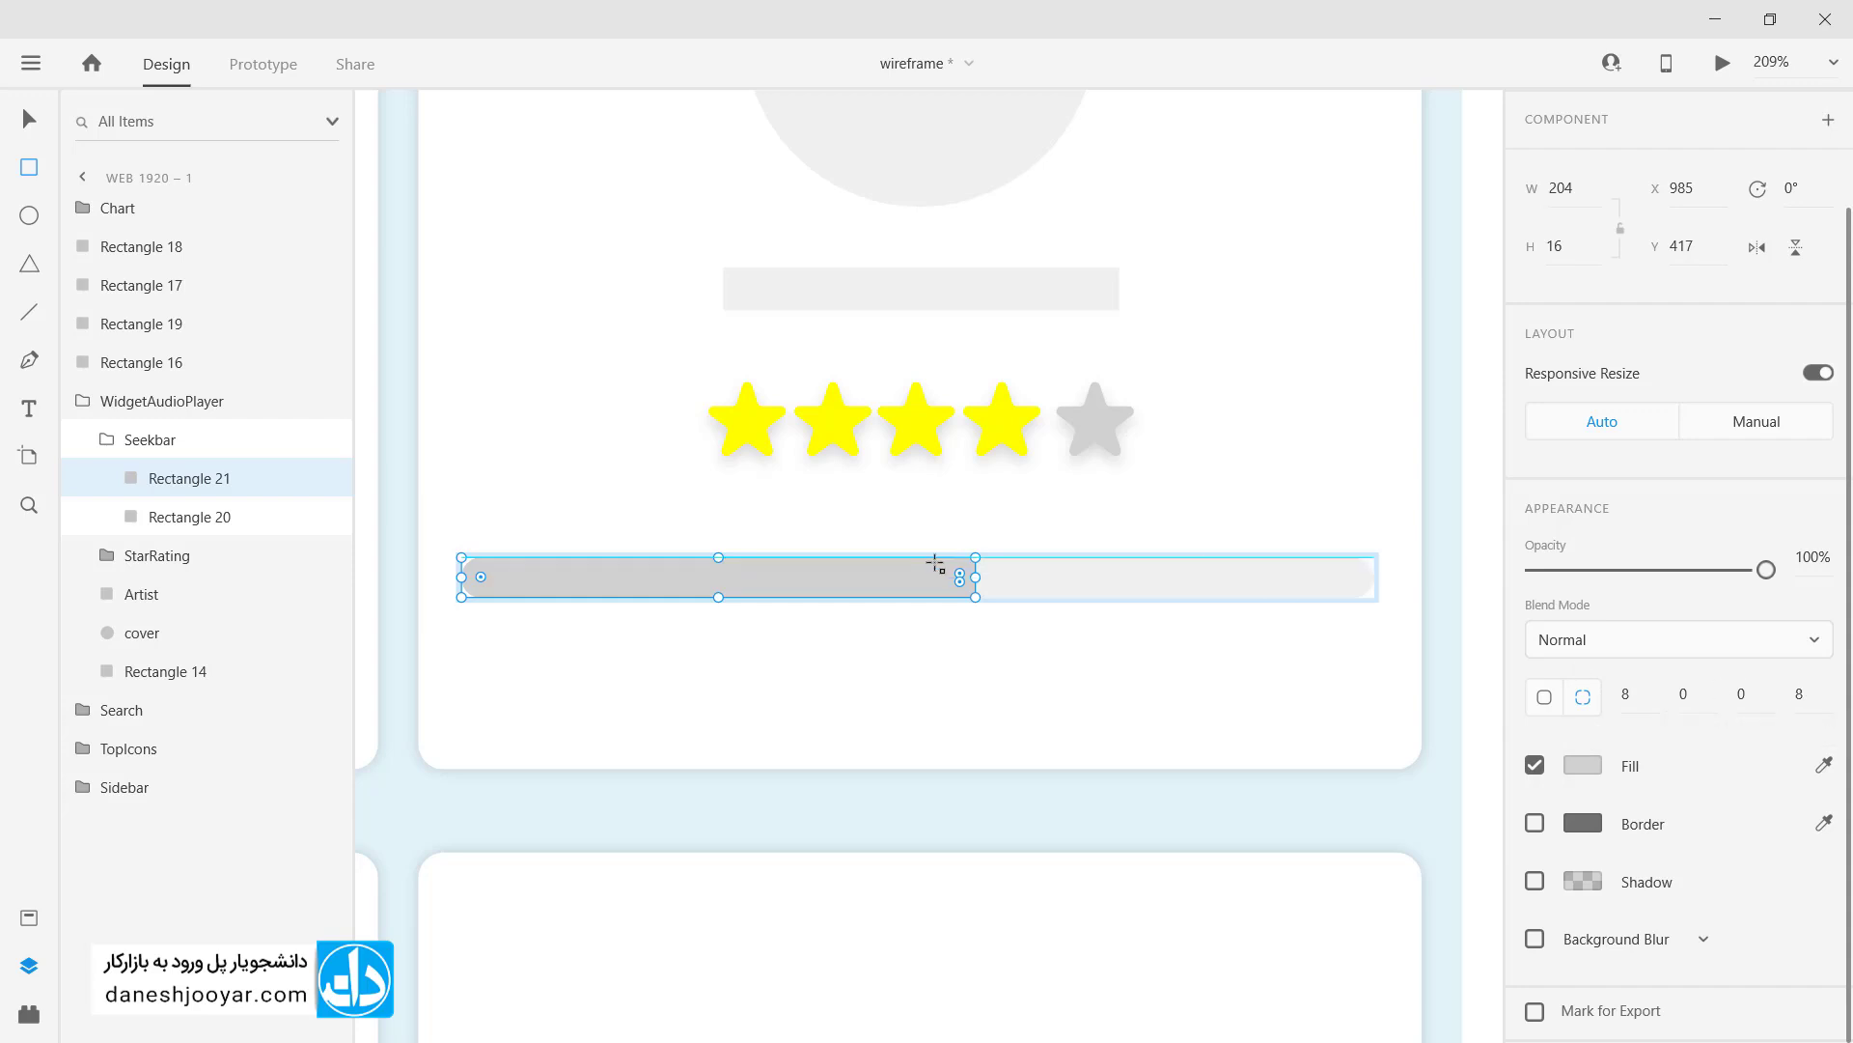
Step: Shorten the darker bar to about 141 wide and make both Seekbar bars thinner about their centre line
drag(976, 577, 817, 577)
key(v)
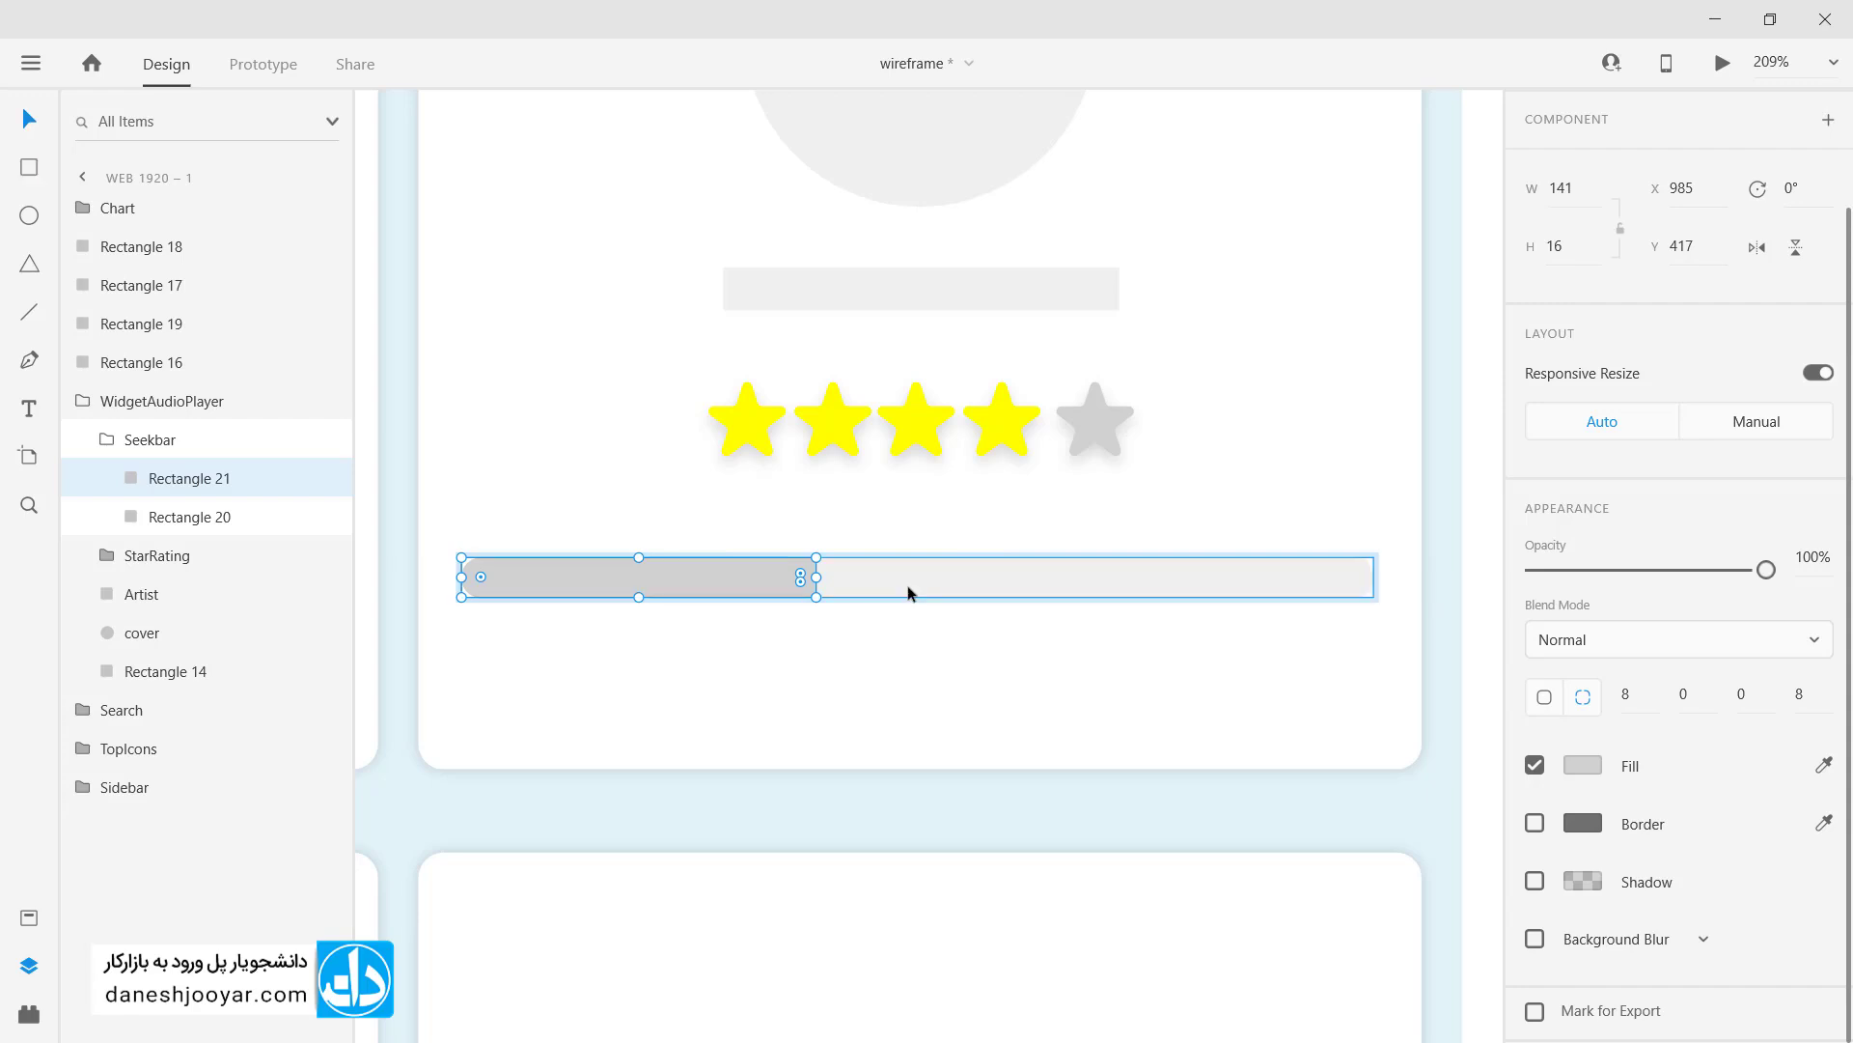
shift+click(908, 592)
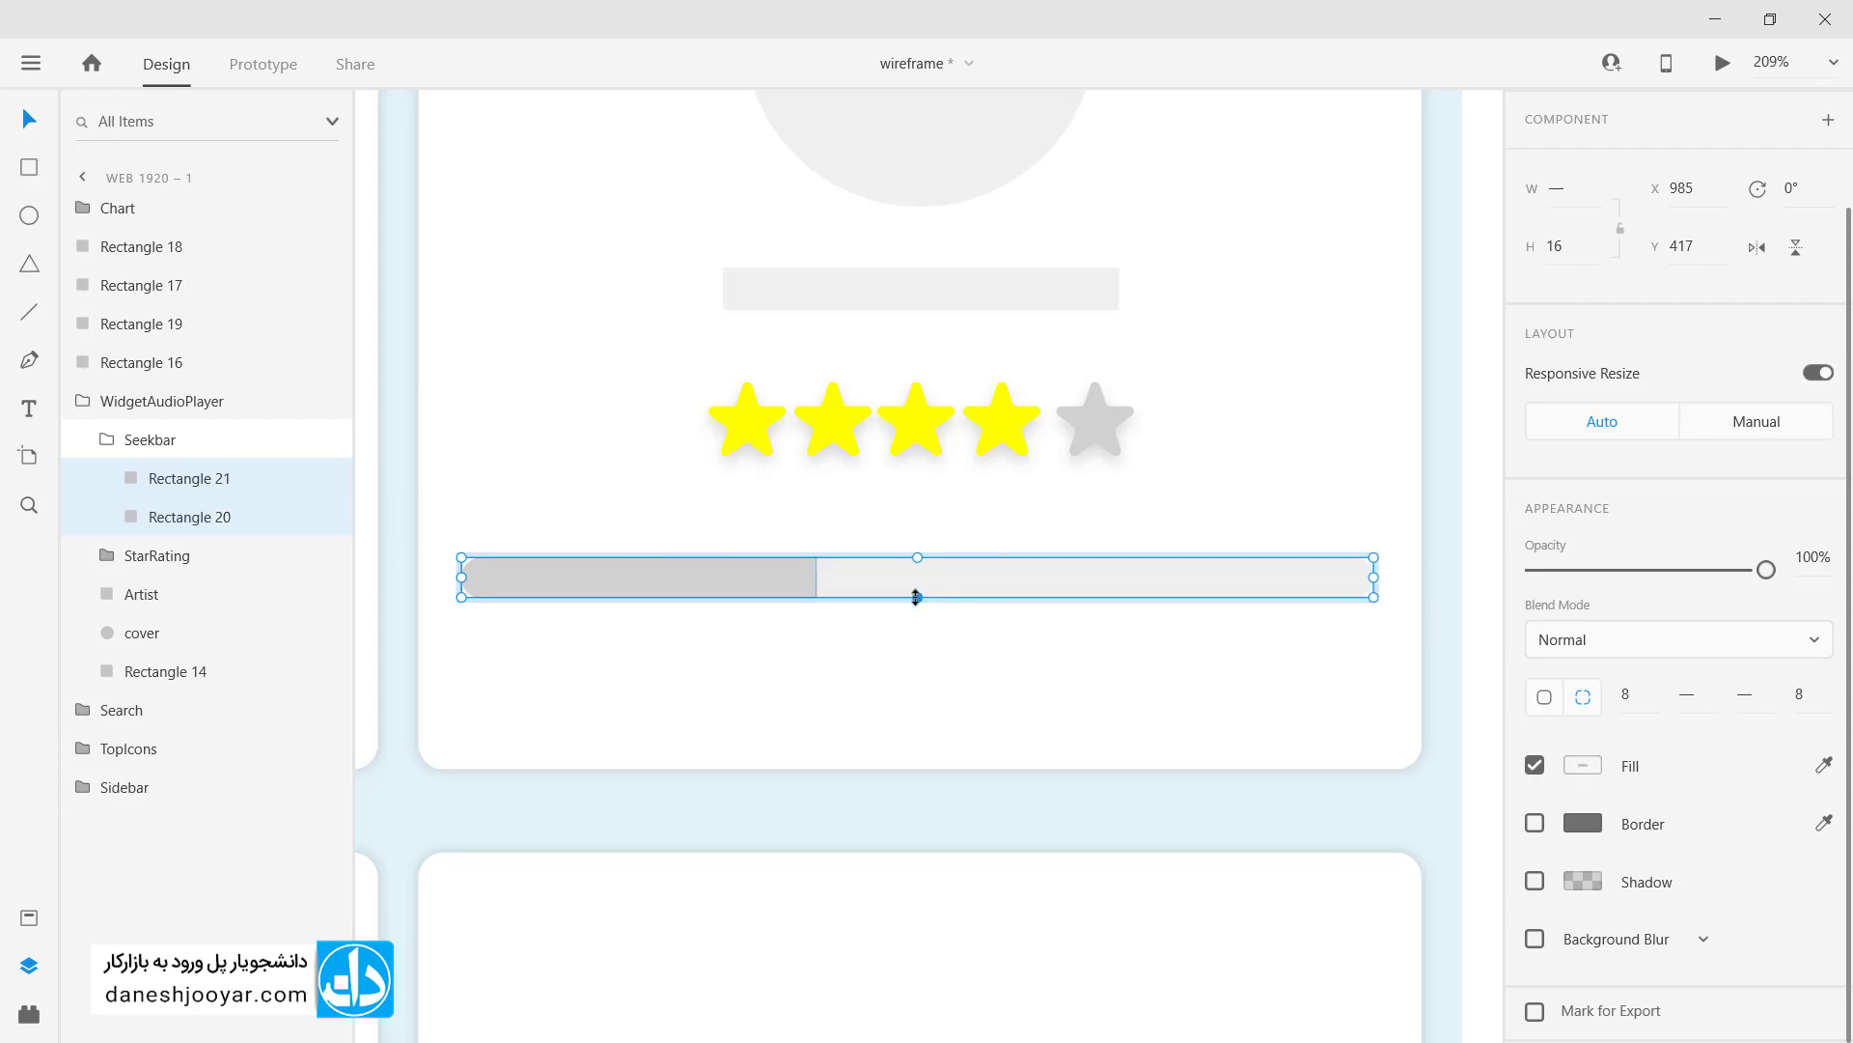
drag(916, 596, 915, 584)
click(934, 626)
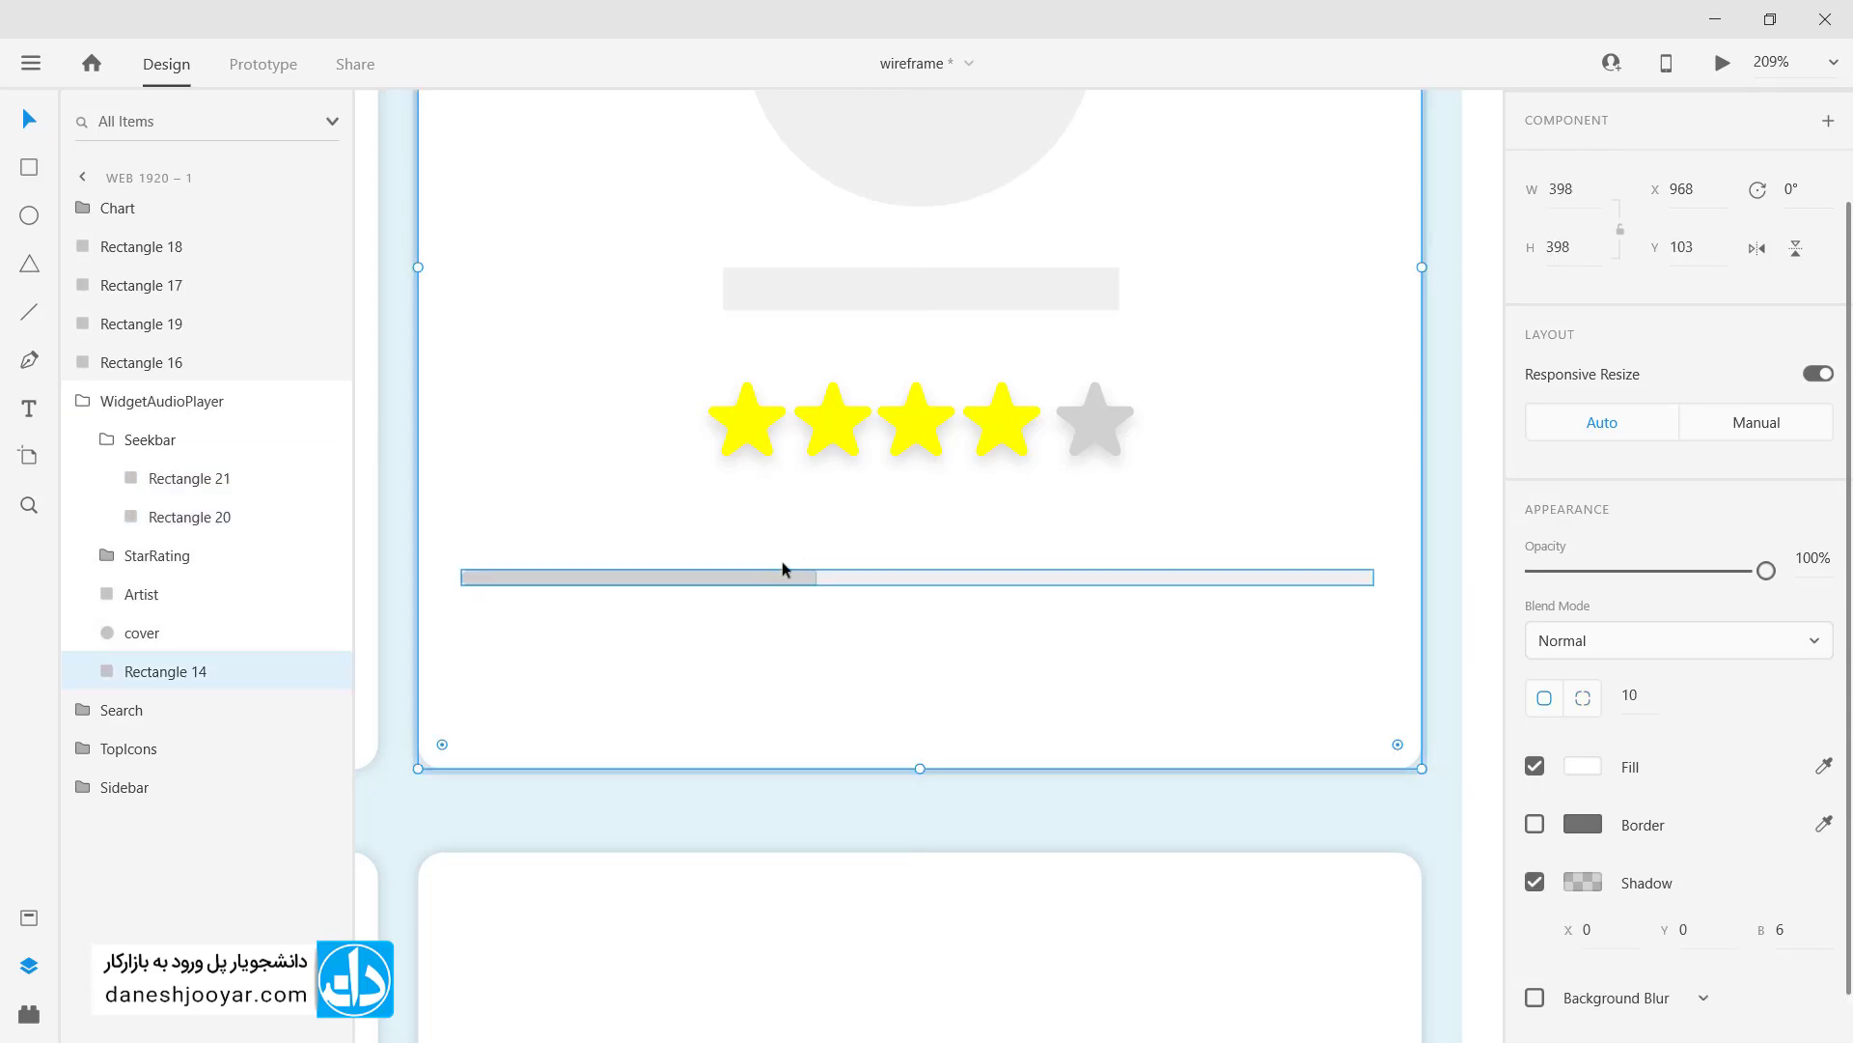
Step: Draw a borderless white circle about 12 by 12 as a handle at the end of the darker bar
click(28, 215)
scroll(825, 573, up, 5)
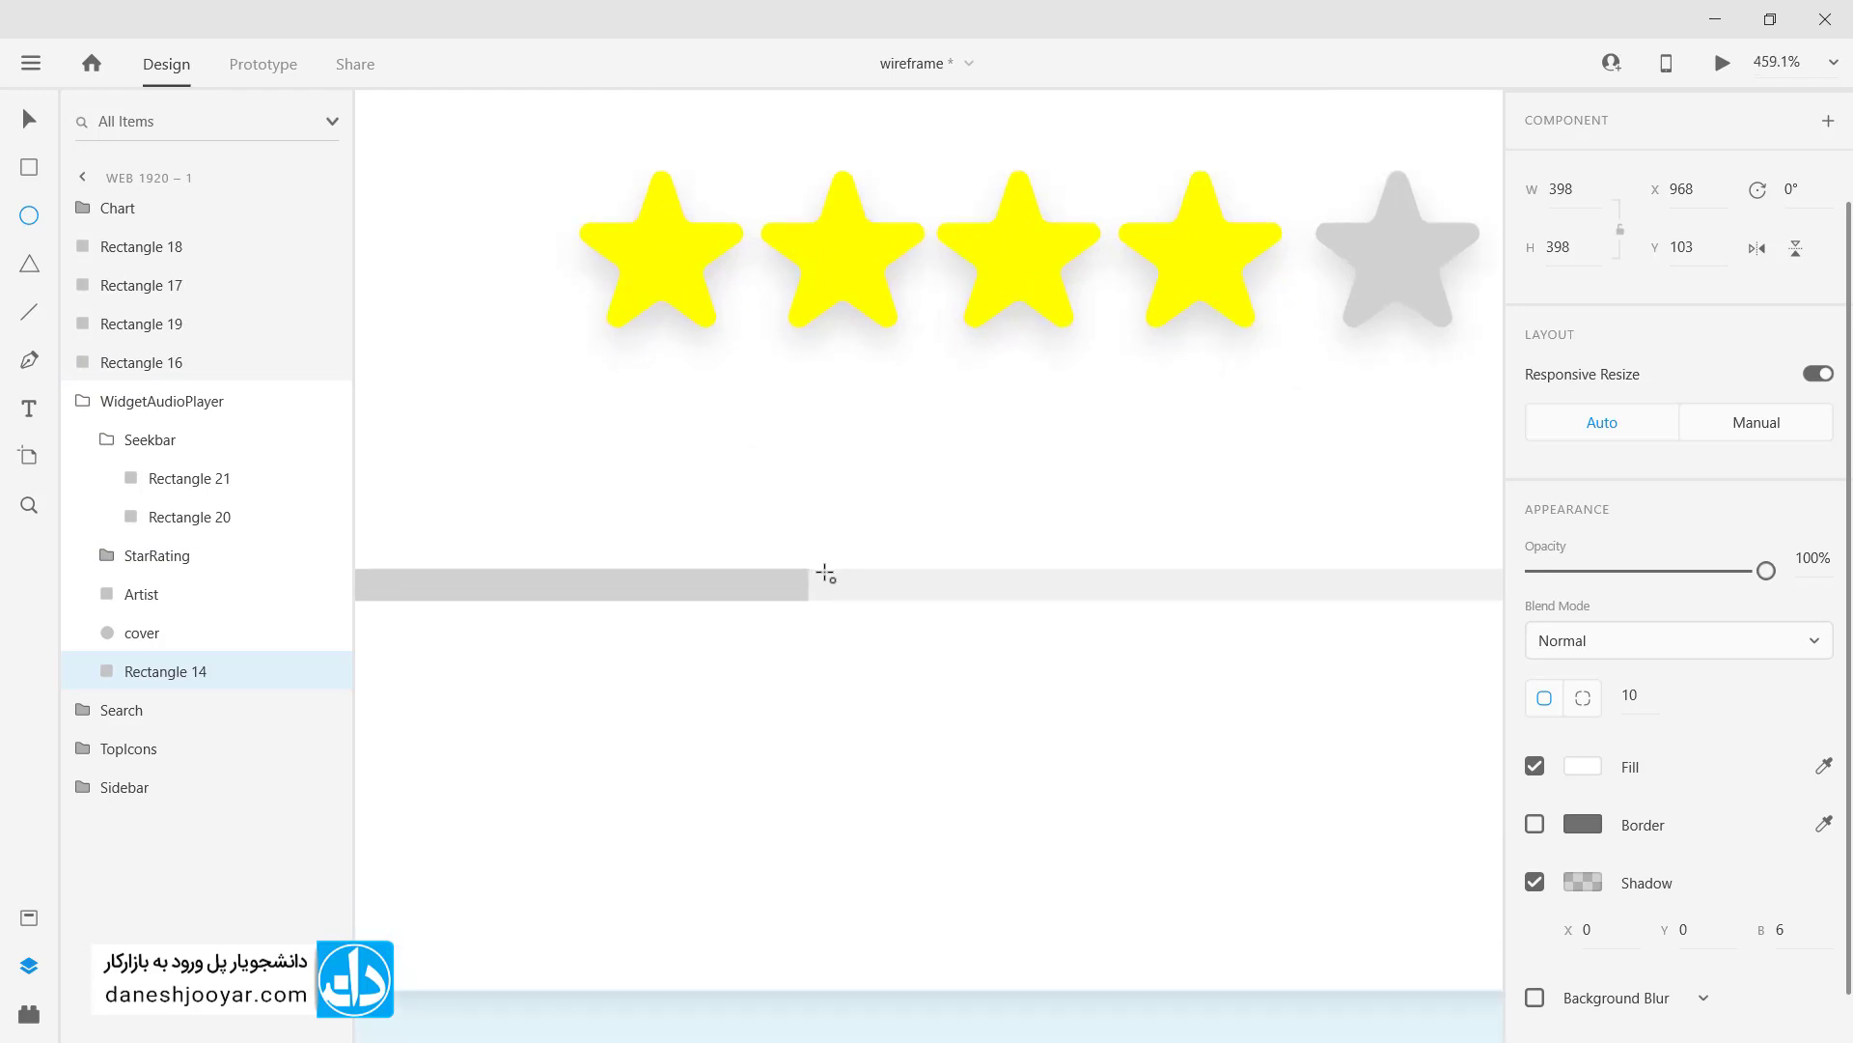
drag(798, 584, 829, 615)
click(1535, 765)
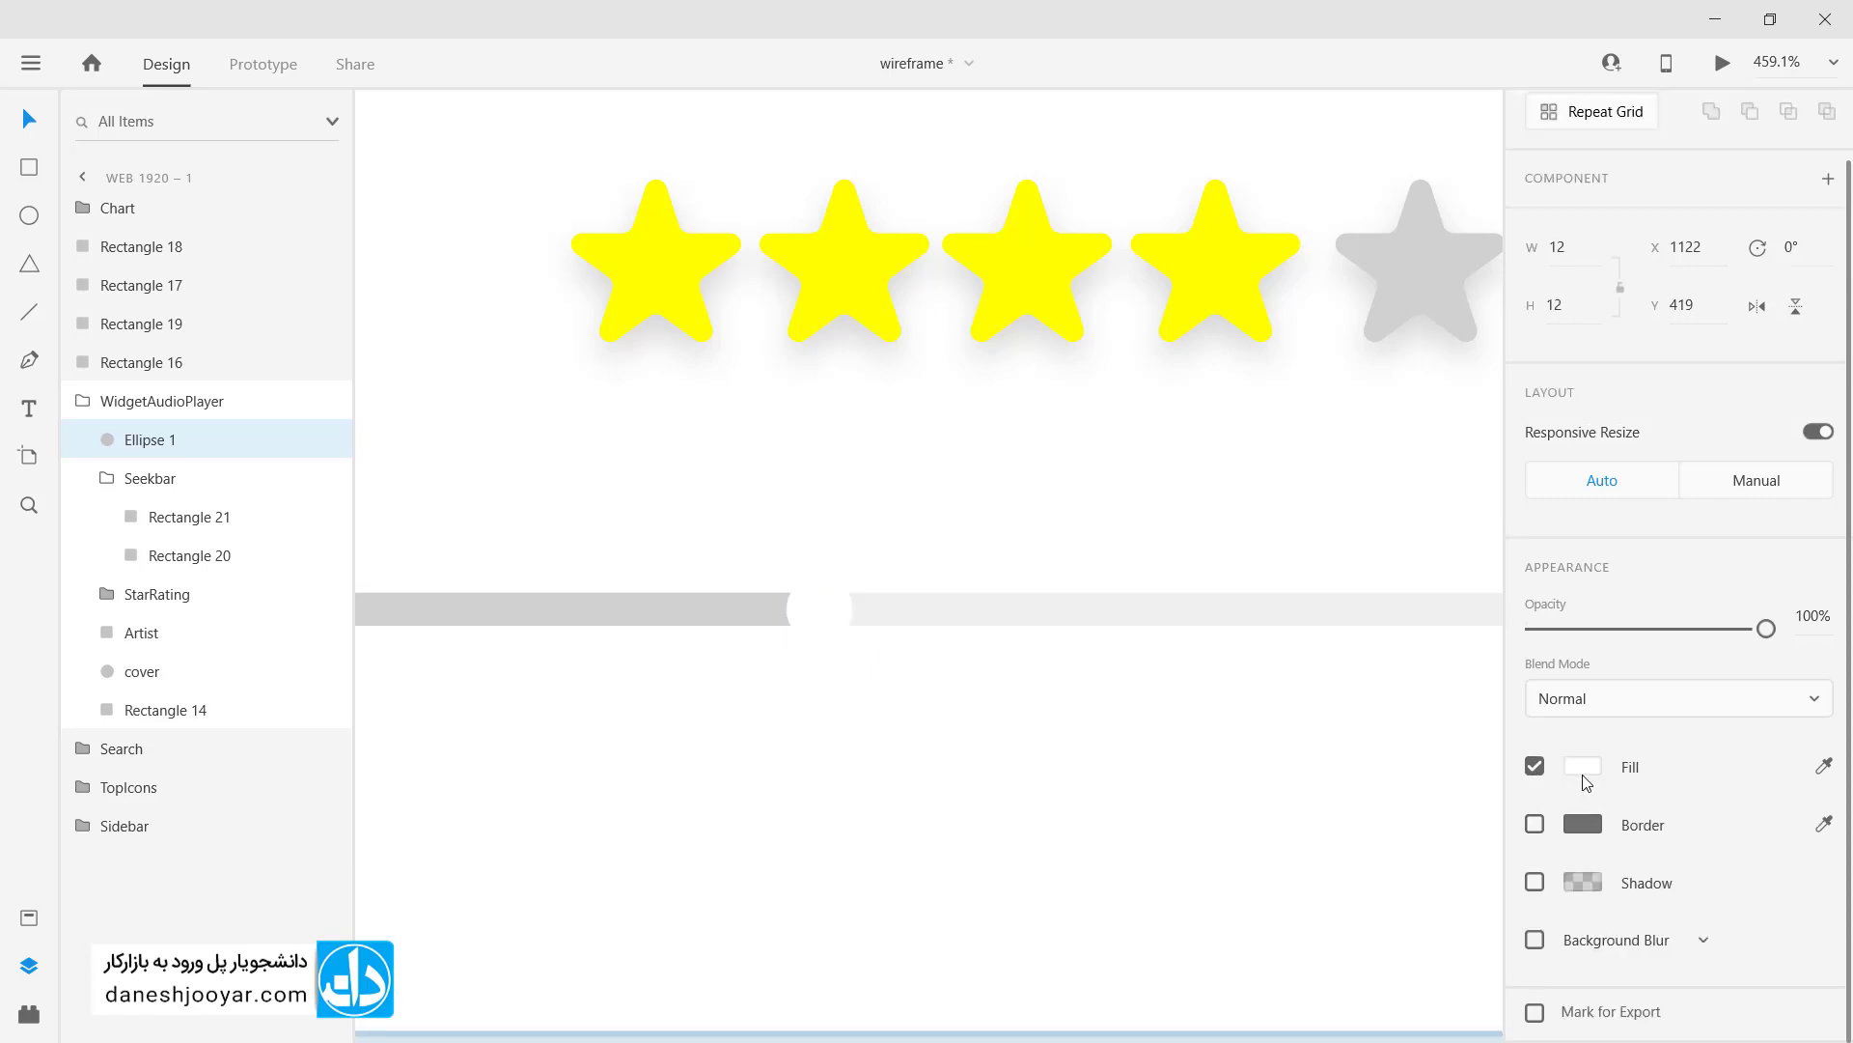
click(1583, 770)
click(1671, 816)
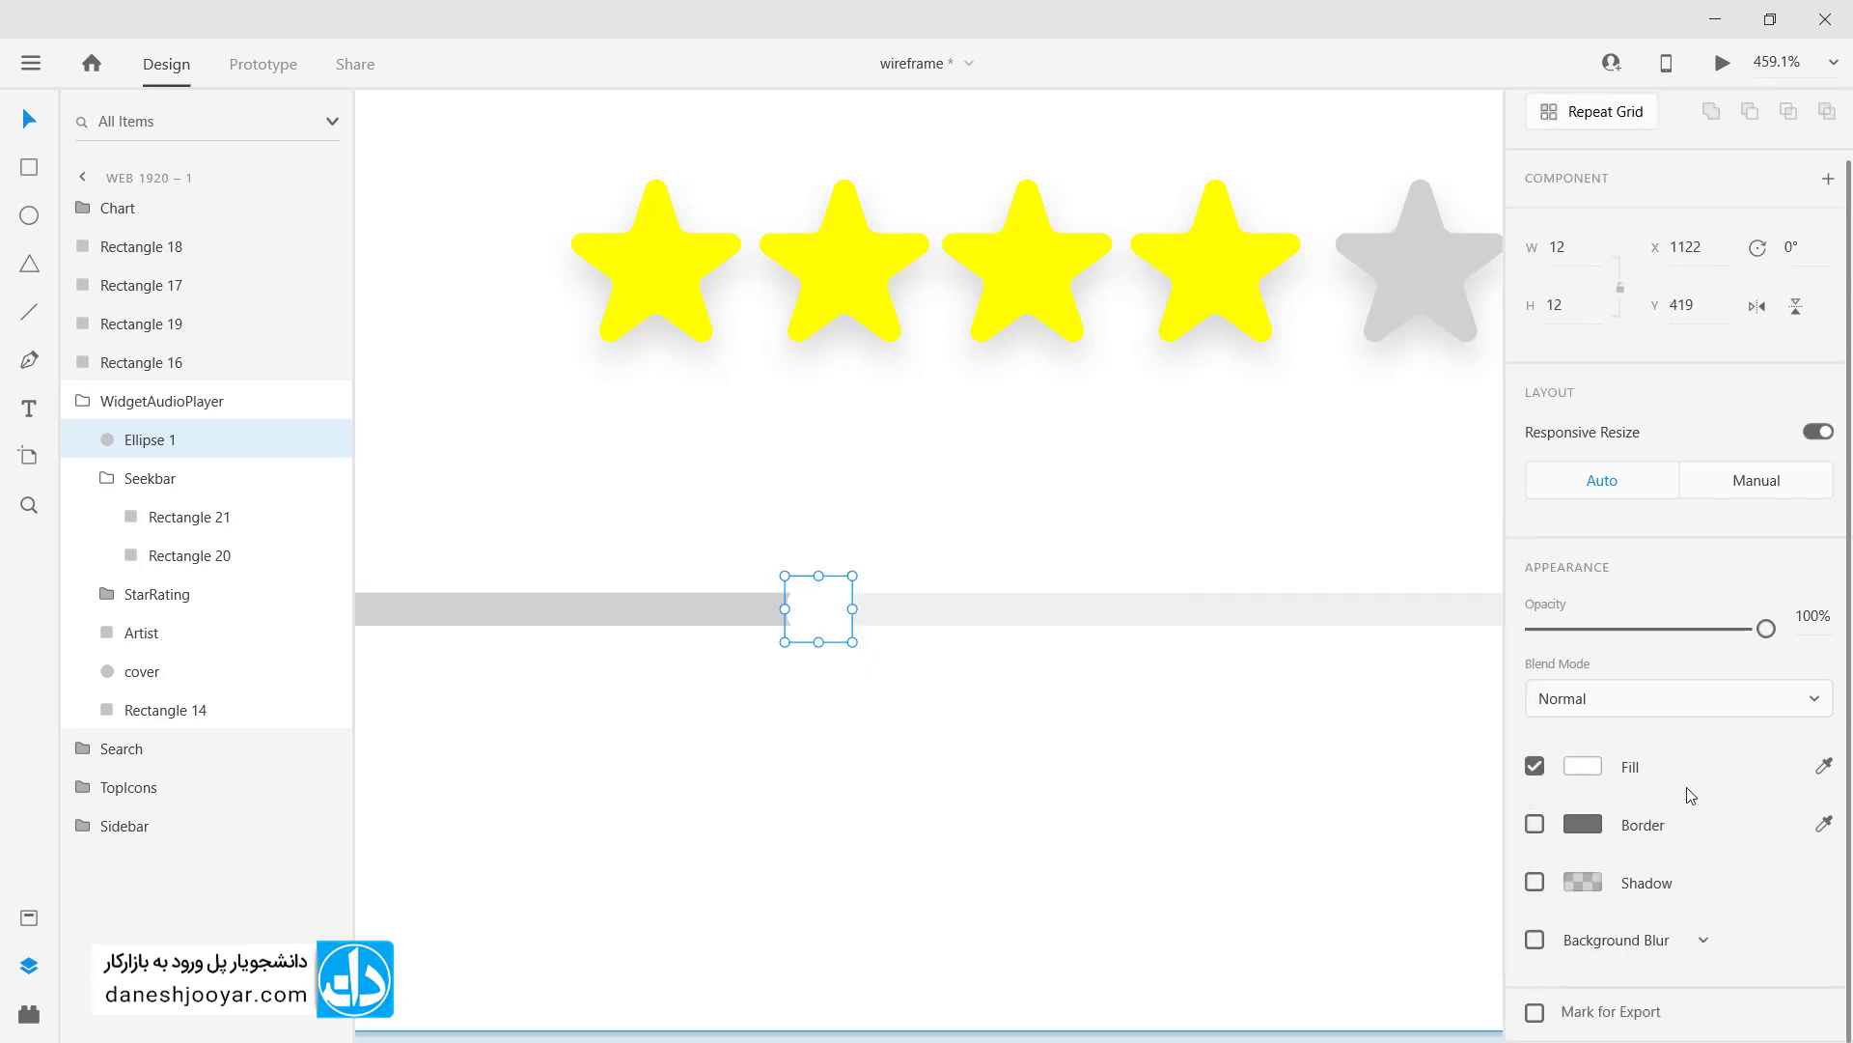
Step: Add a shadow to the handle circle with Y offset 0, blur 6 and black at about 35% opacity
click(1535, 882)
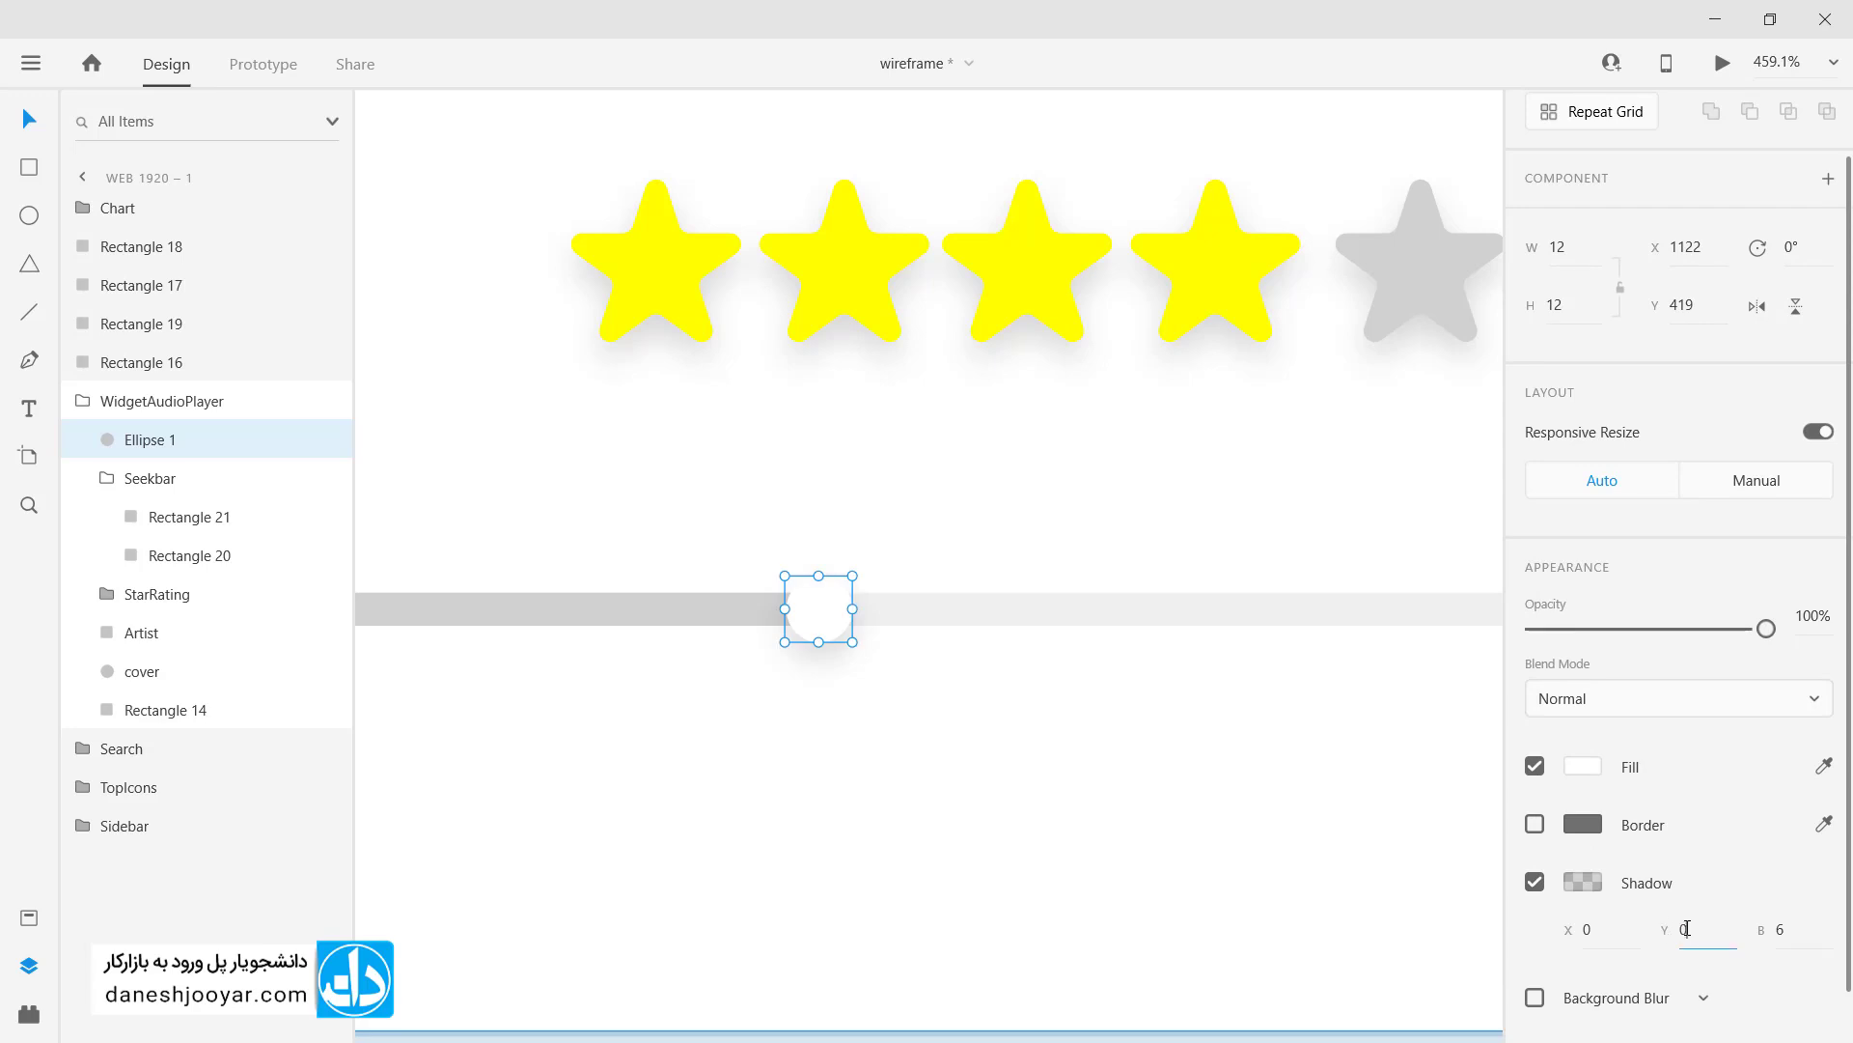
click(1593, 881)
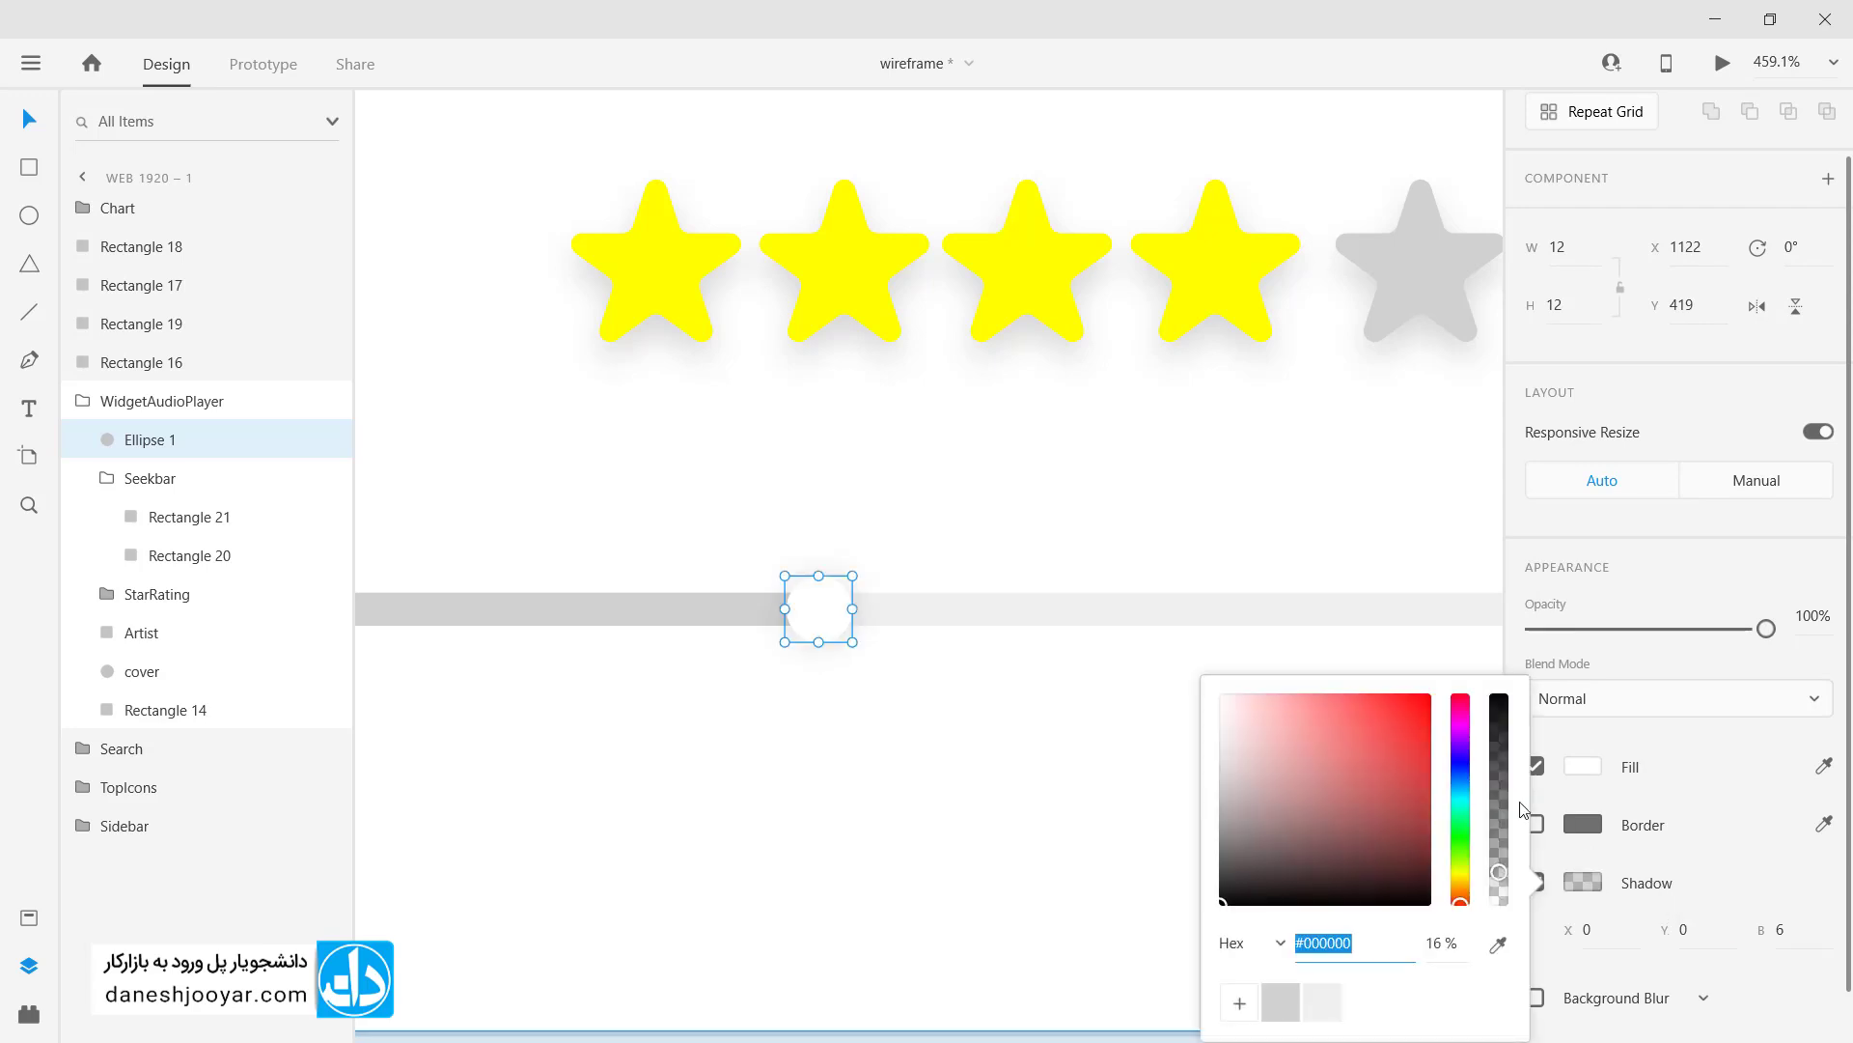
drag(1498, 873, 1503, 838)
click(1718, 821)
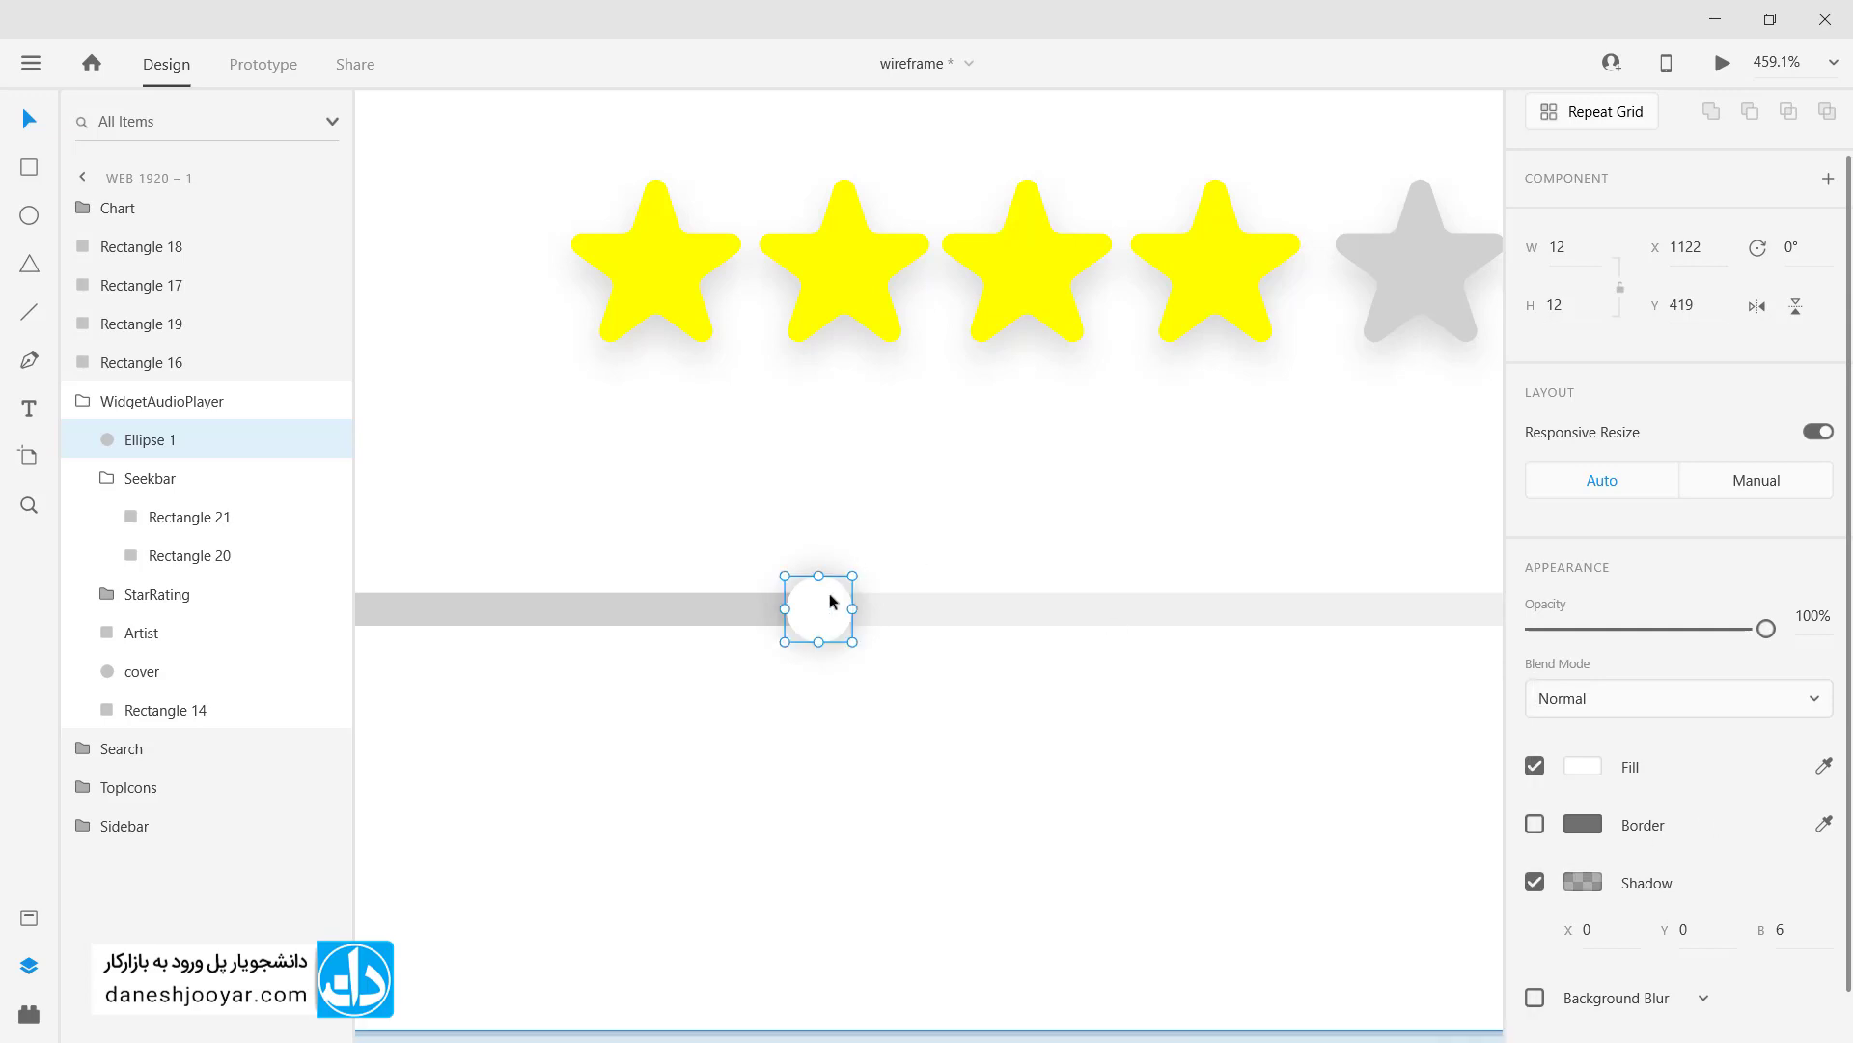
Step: Duplicate the handle circle and shrink the copy about its centre to 8 by 8
scroll(828, 600, up, 5)
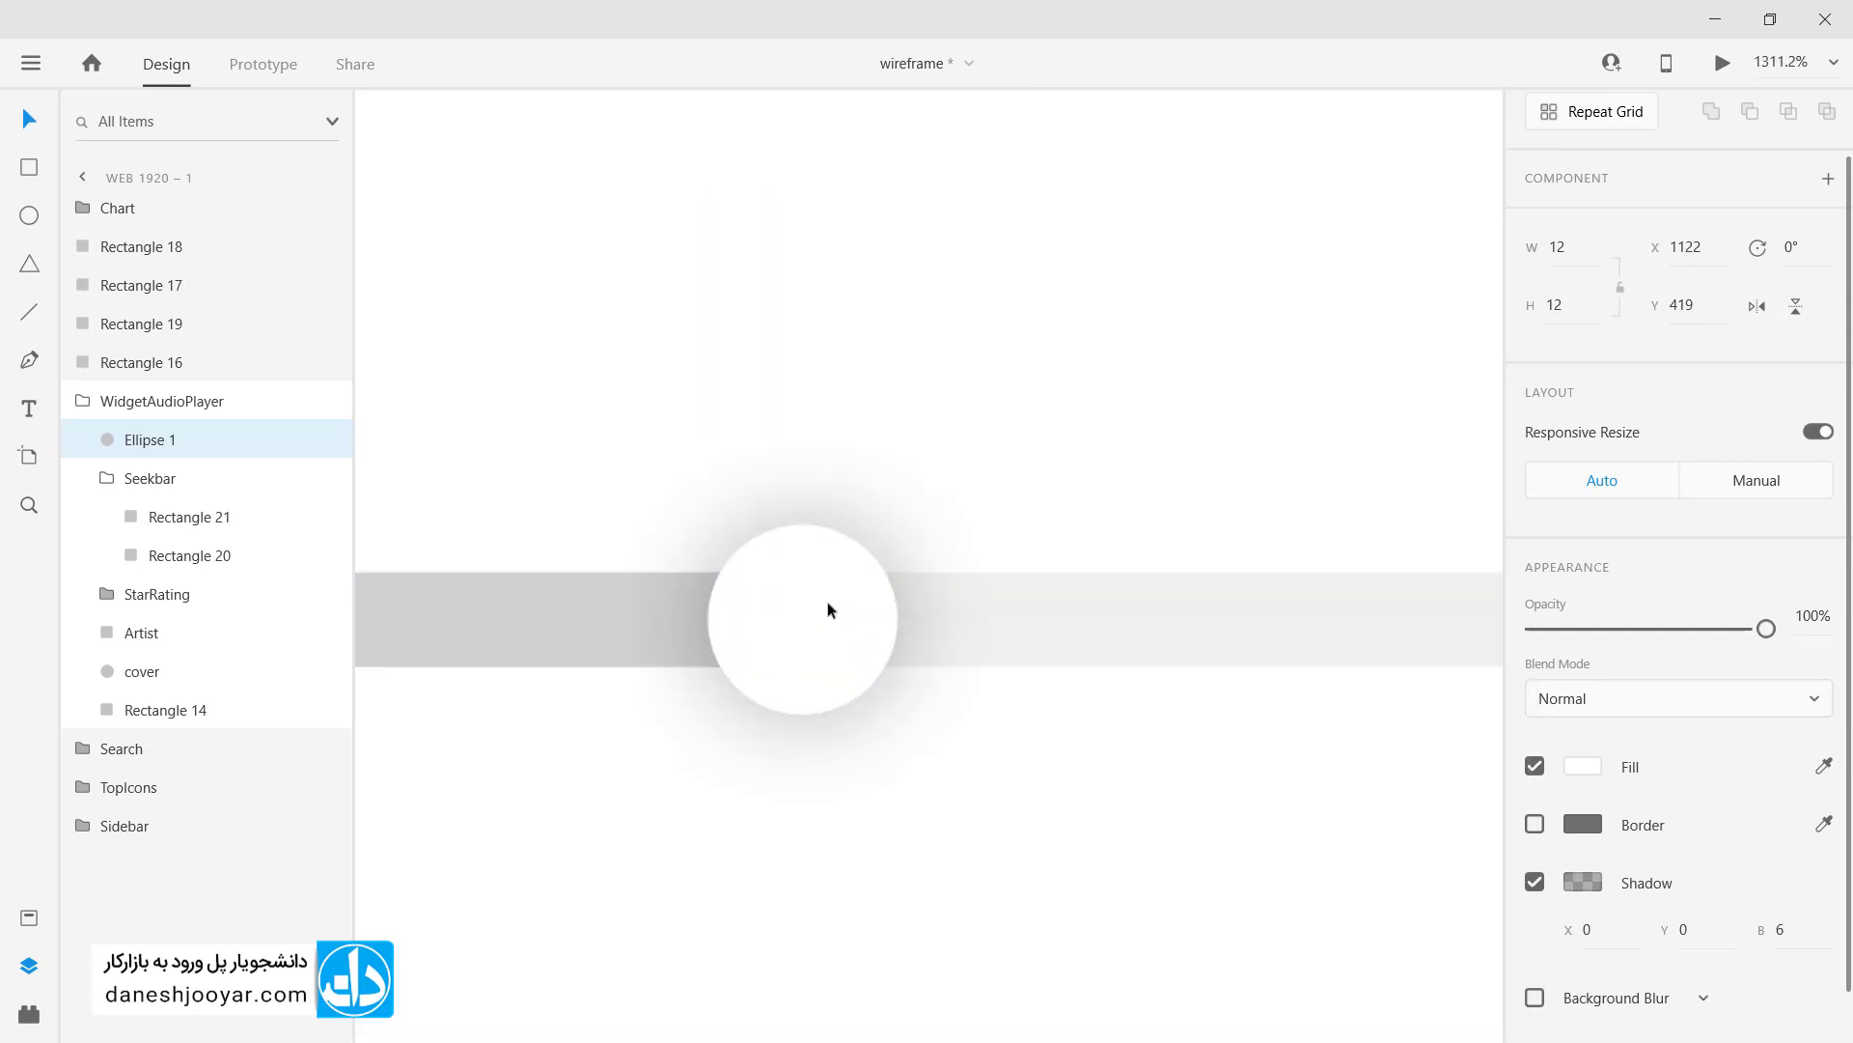
key(ctrl+d)
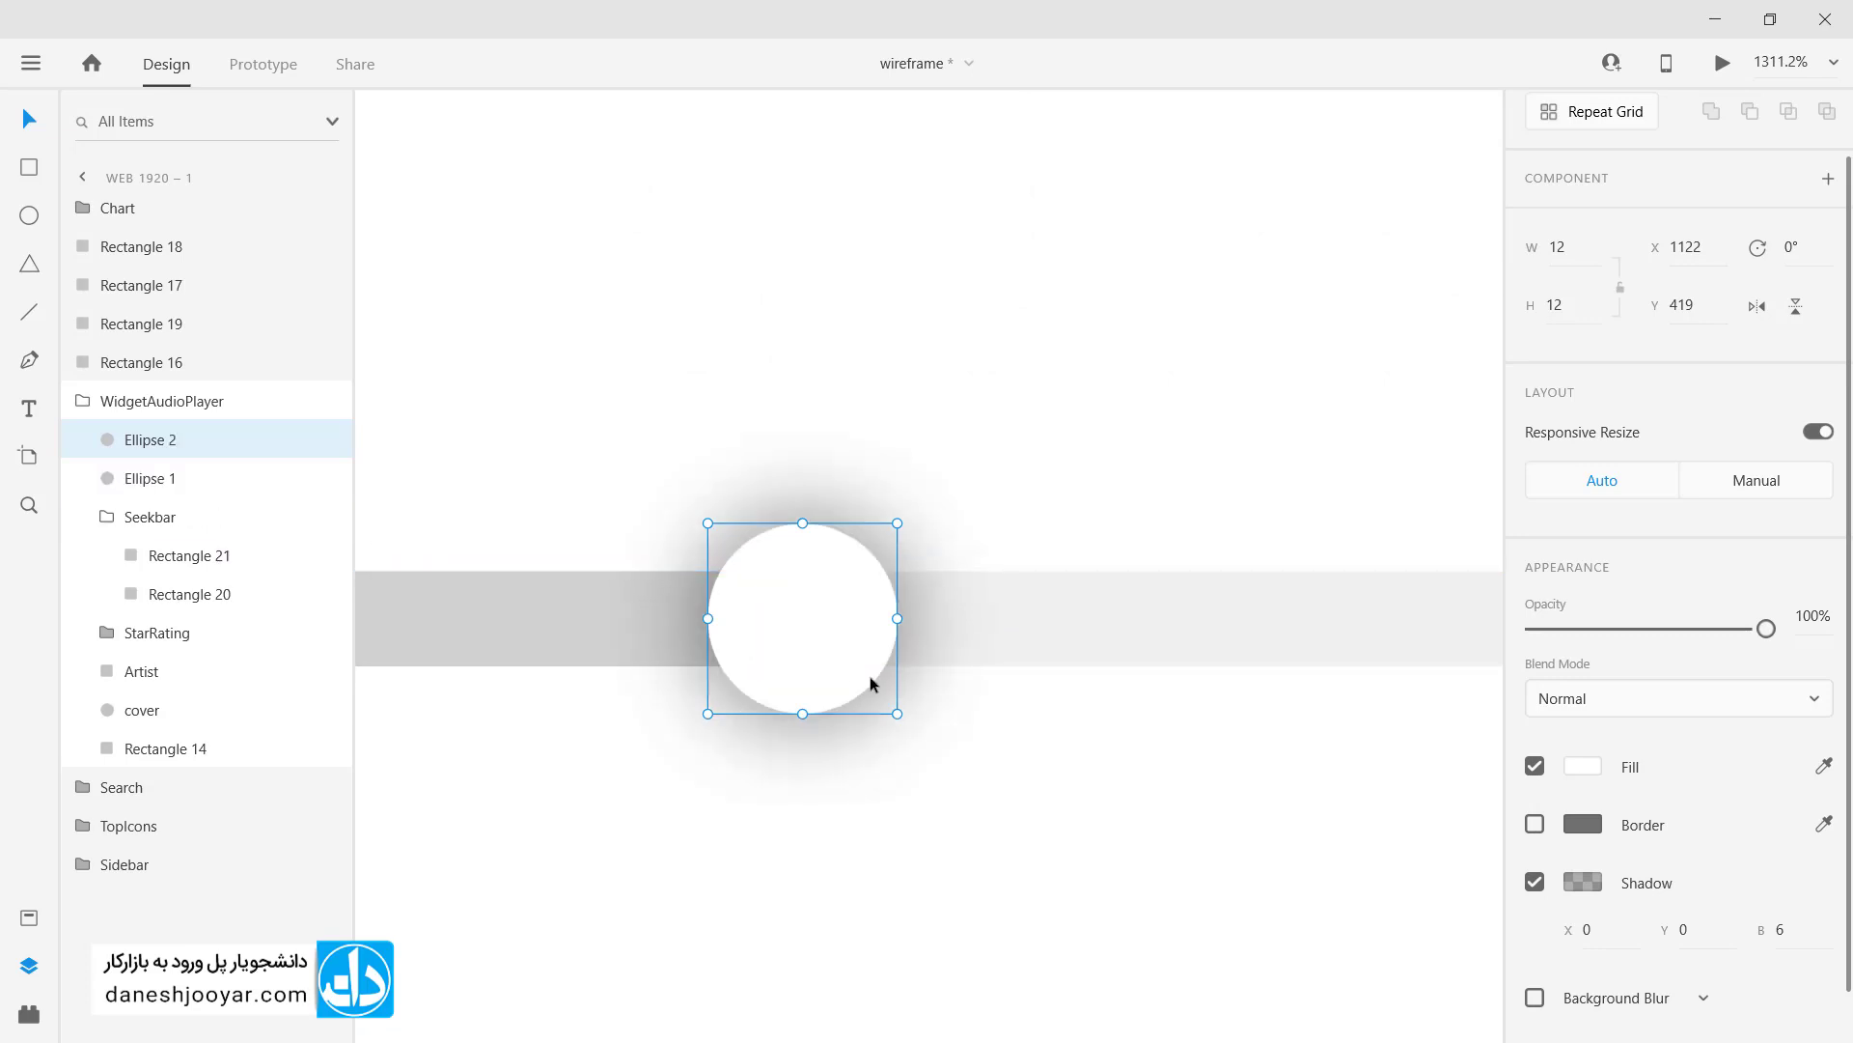
drag(897, 714, 863, 680)
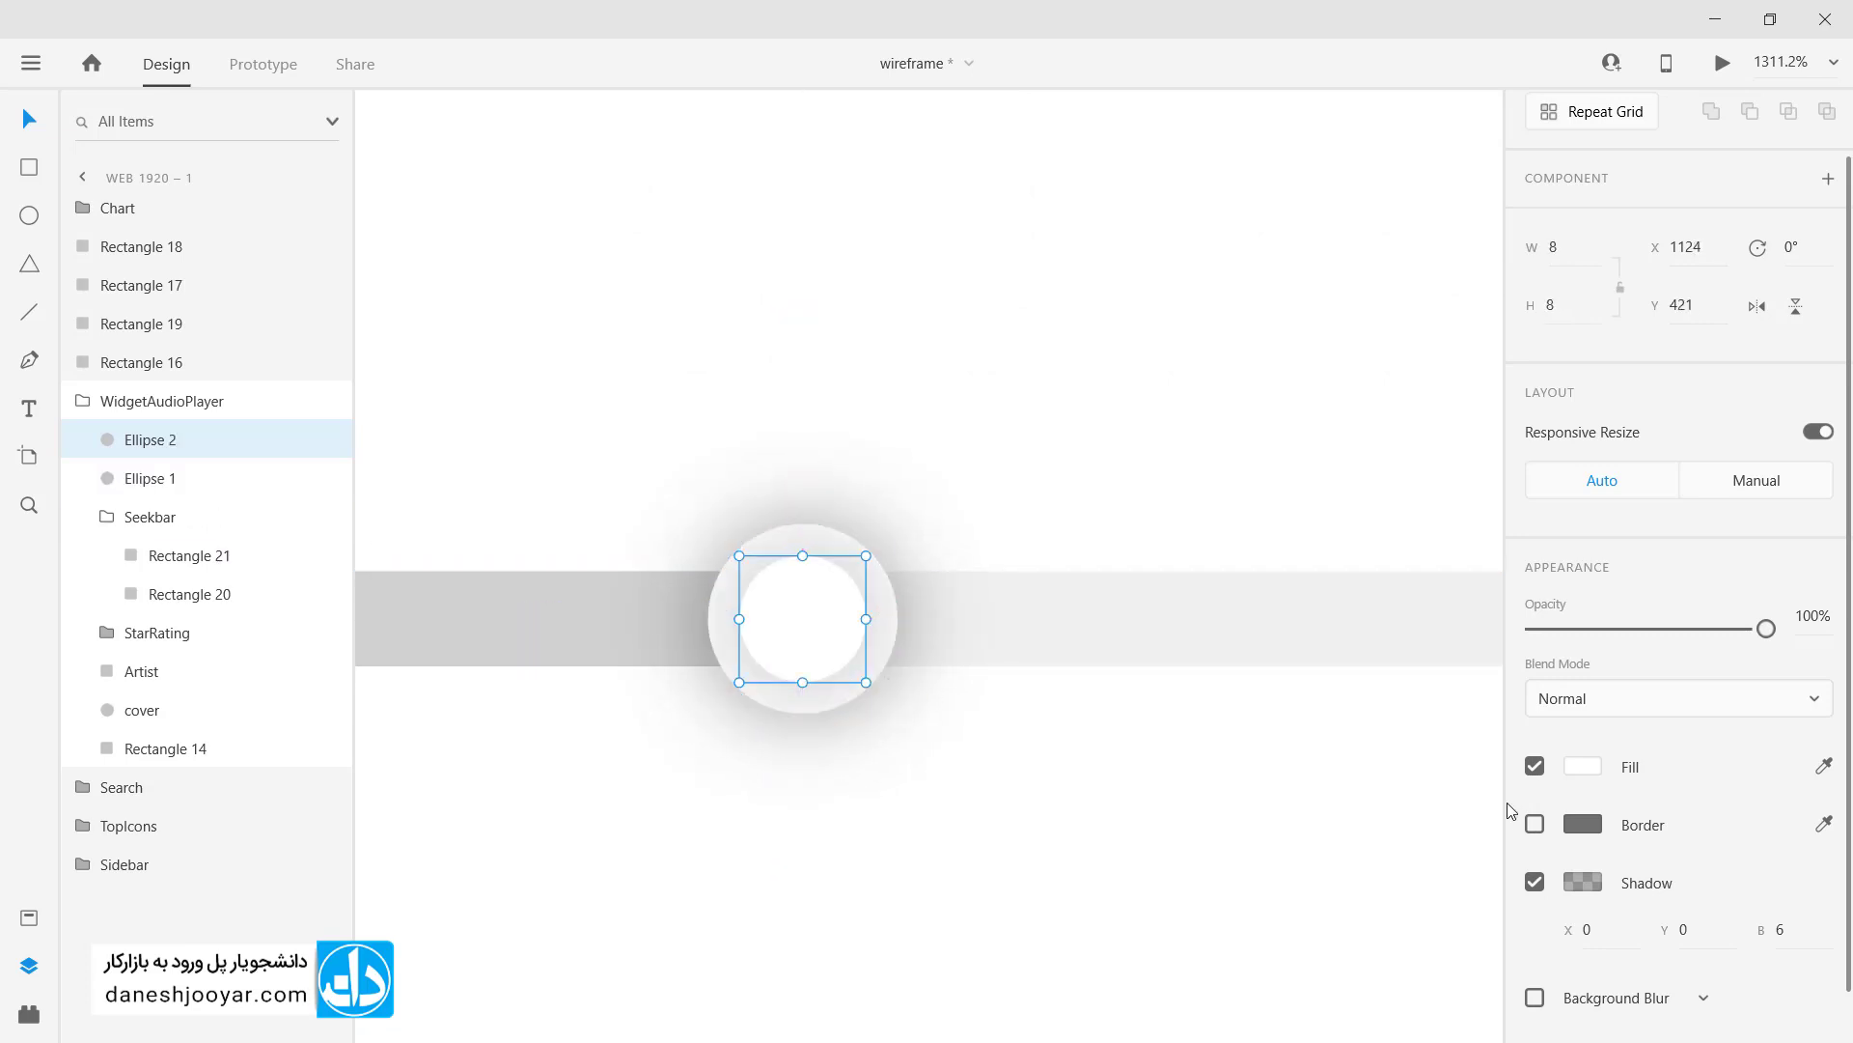
Step: Lower the opacity of the inner circle's shadow
click(1583, 882)
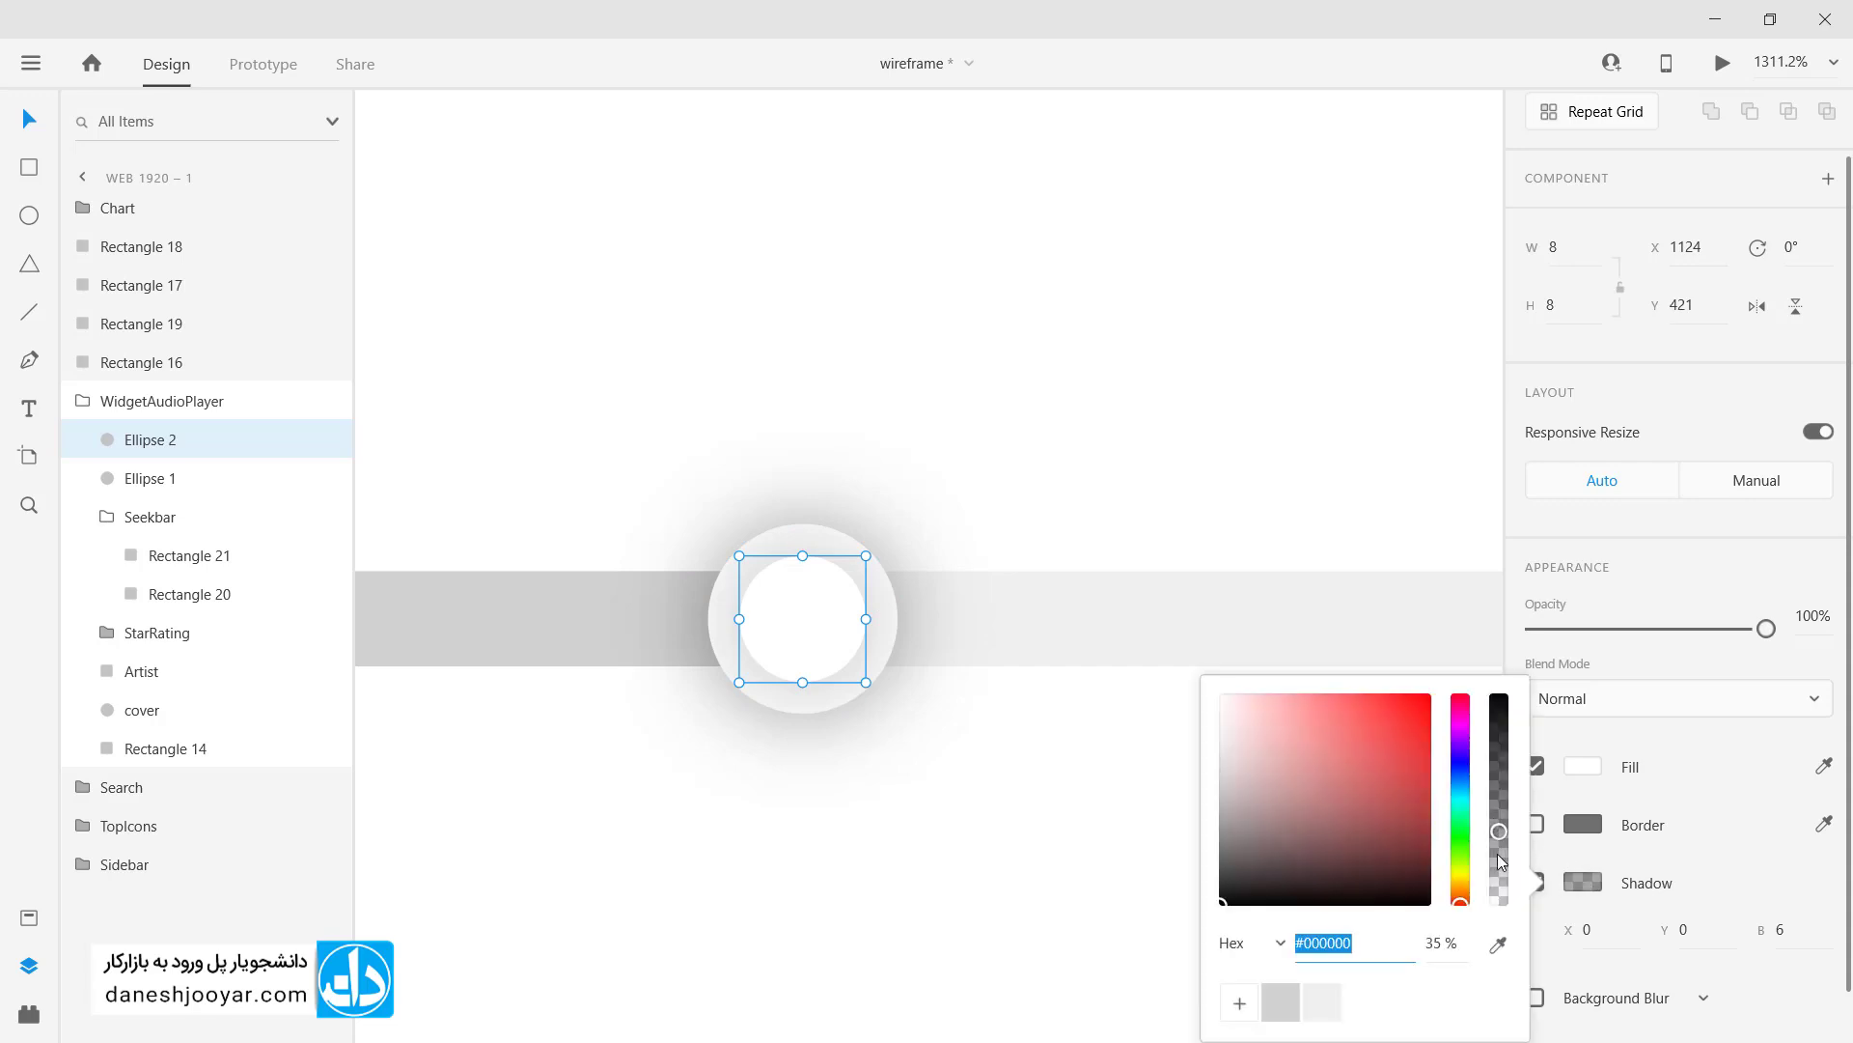
mouse_move(1502, 862)
mouse_down()
mouse_move(1501, 877)
mouse_move(1498, 763)
mouse_move(1499, 869)
mouse_up()
click(1558, 865)
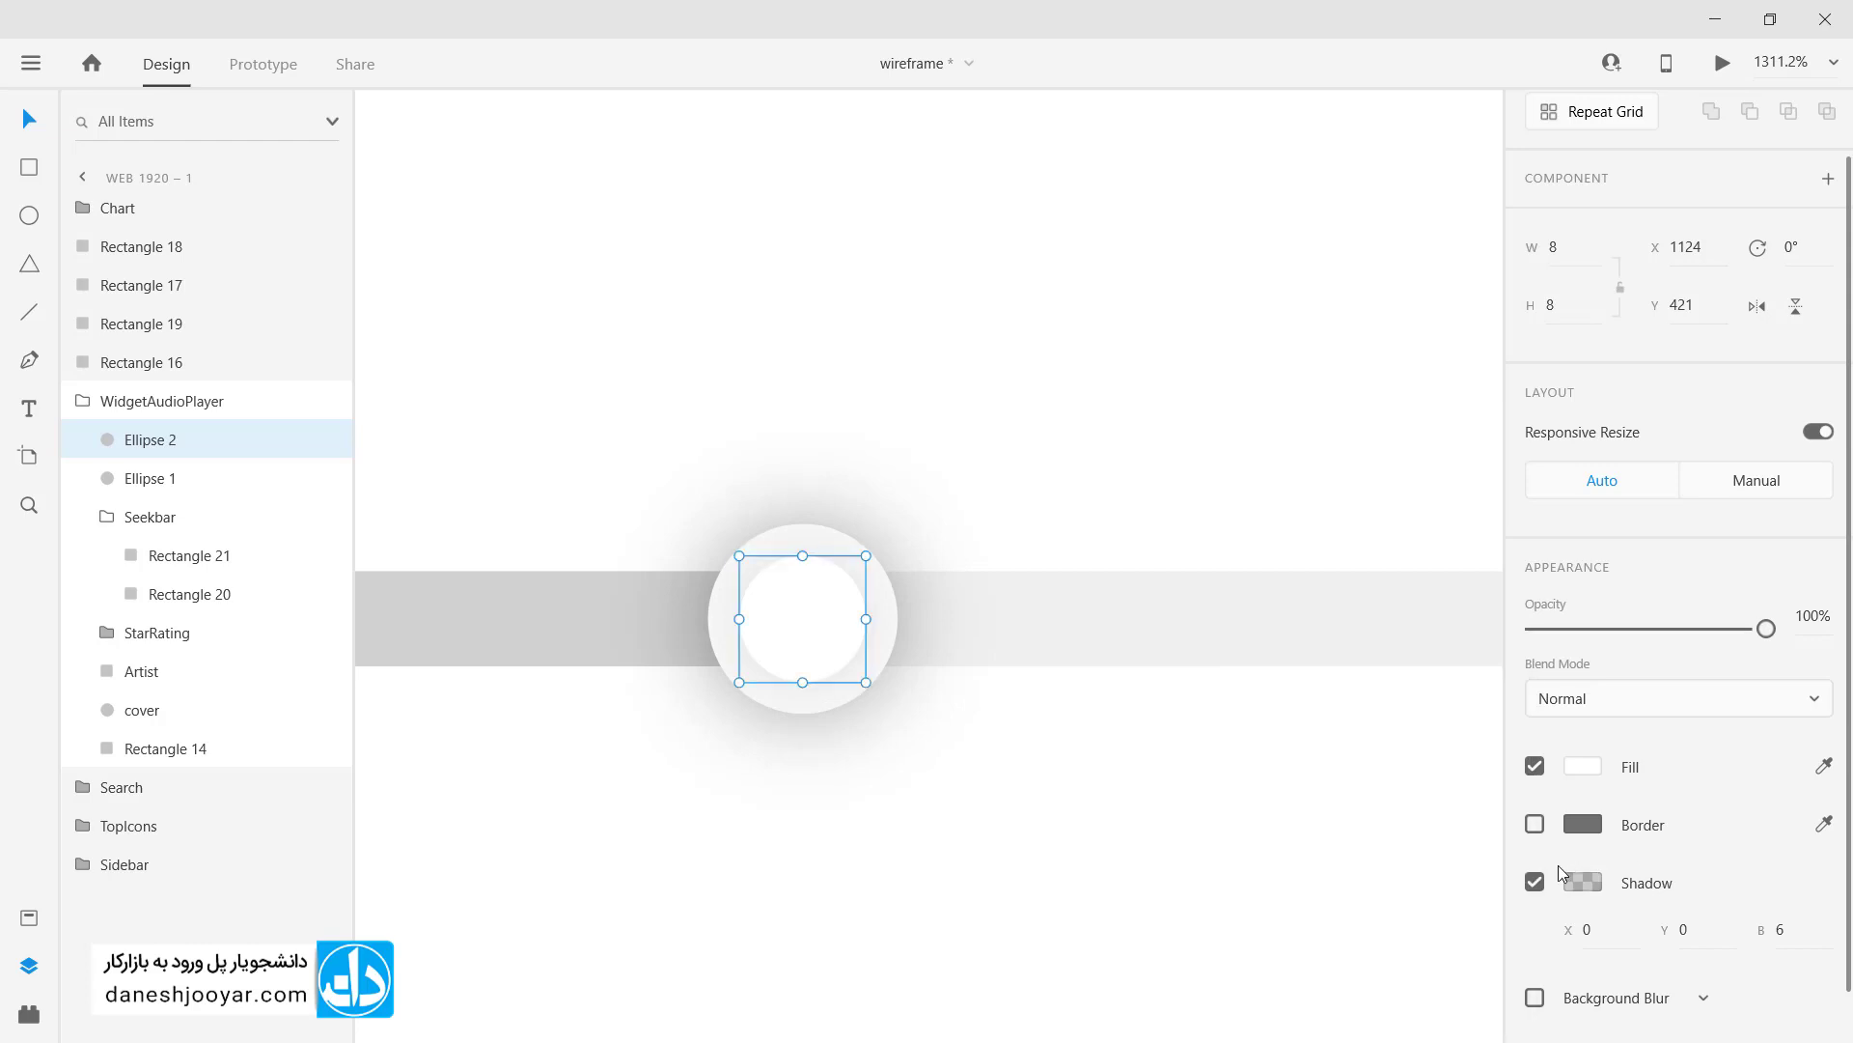
Step: Turn off the inner circle's shadow and fill the circle with red, #FF0000
click(1536, 882)
click(1584, 766)
drag(1411, 668, 1429, 622)
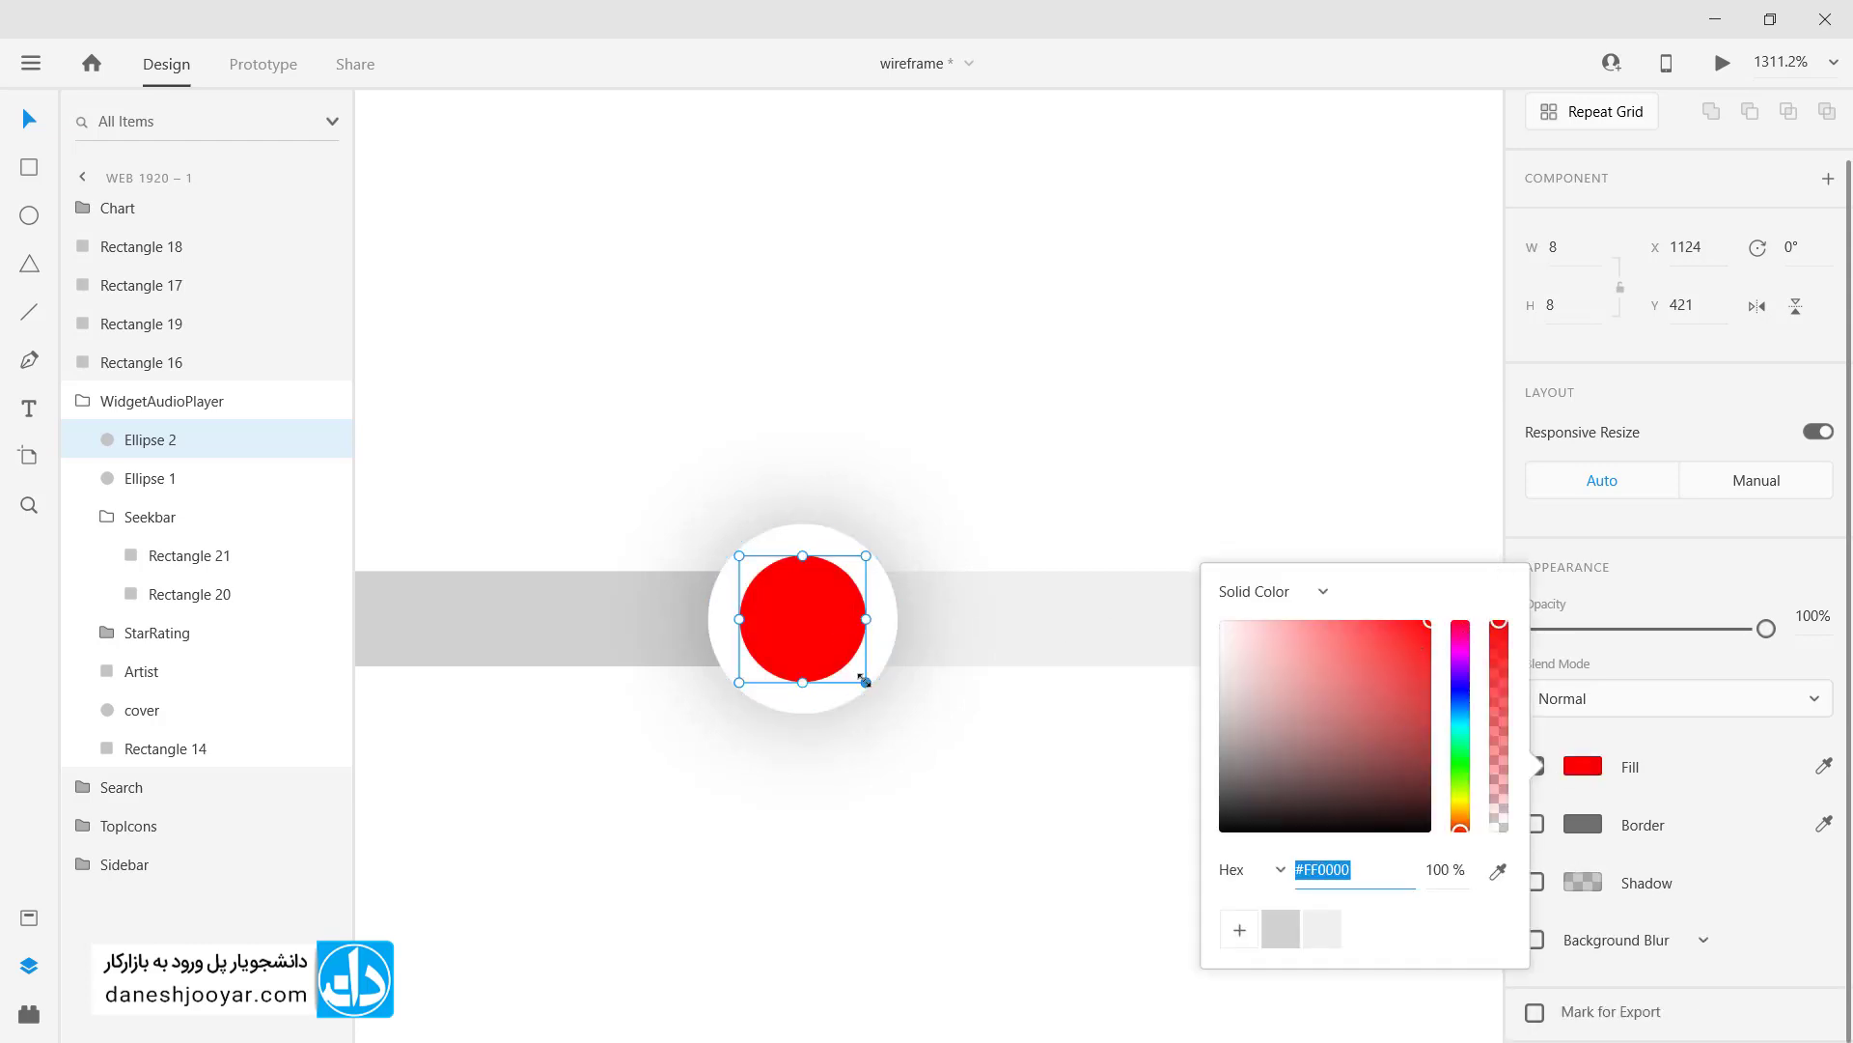
Step: Try the inner red circle of the seek bar handle at 6 by 6 and return it to 8 by 8
drag(869, 670, 850, 665)
scroll(977, 577, down, 10)
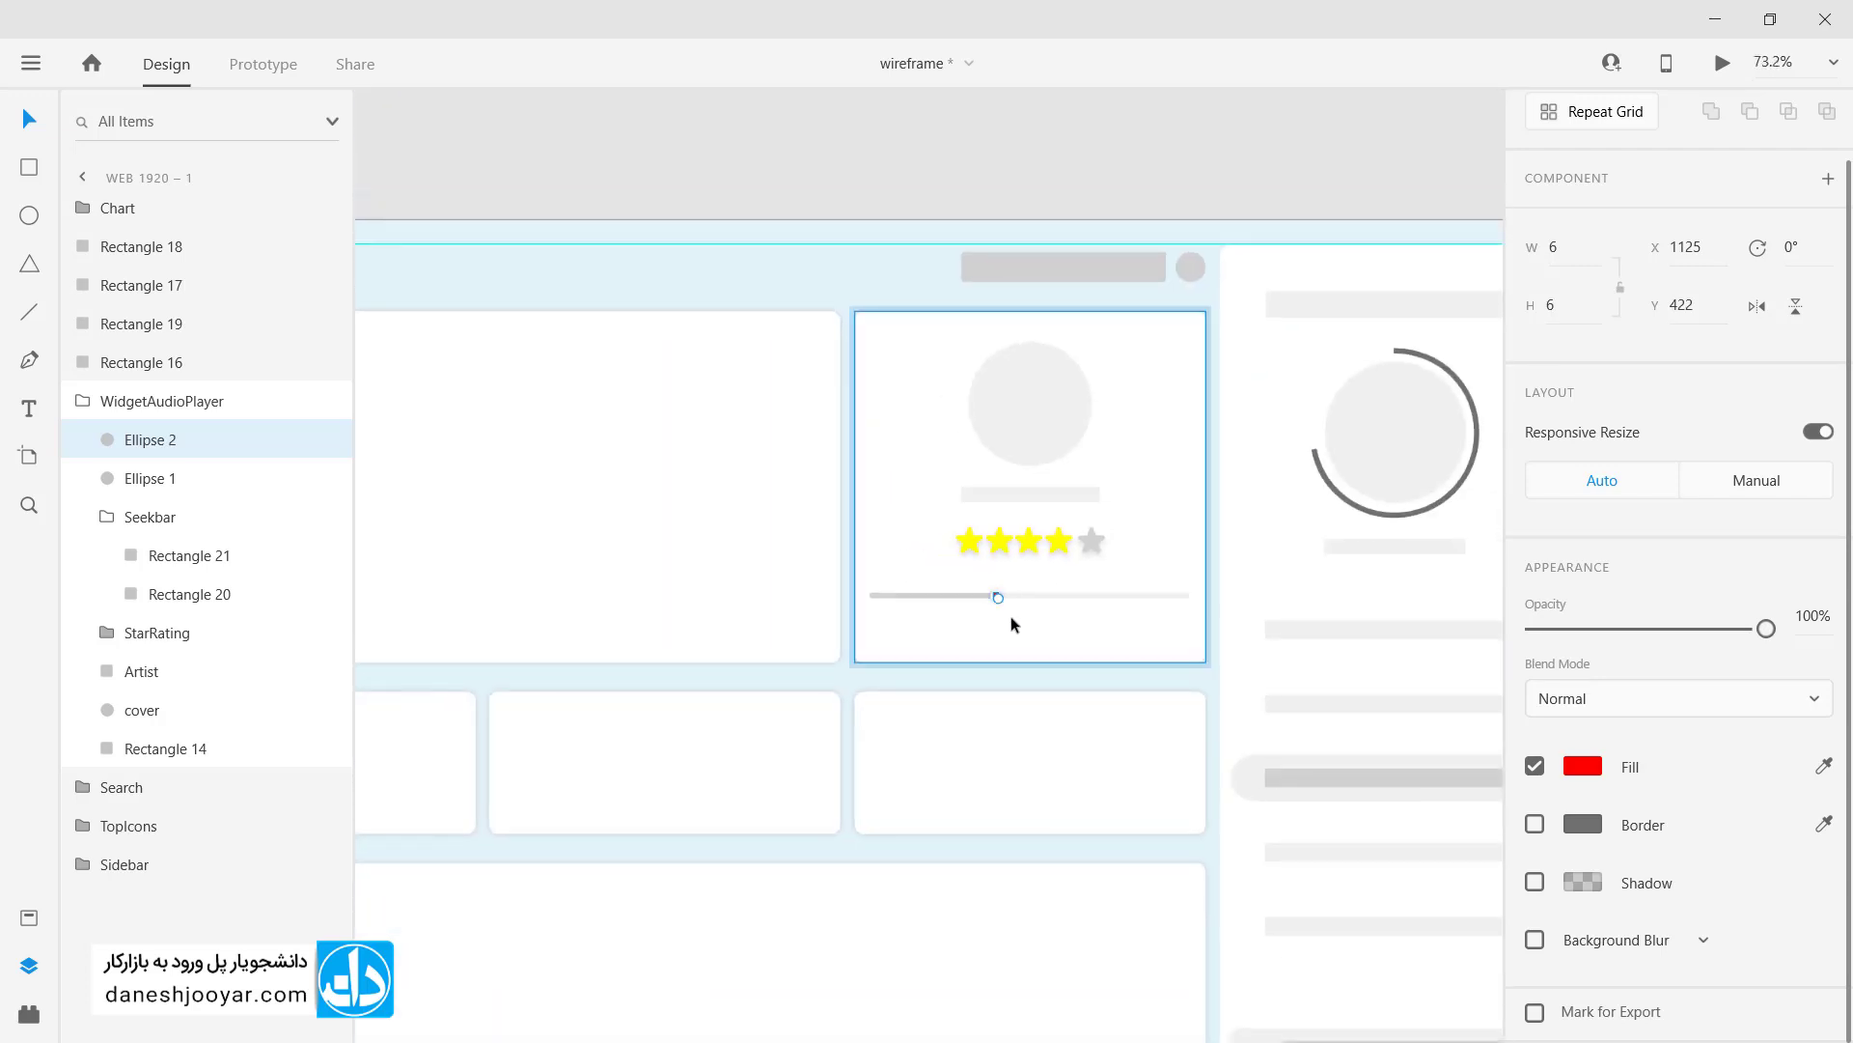
scroll(1010, 616, up, 6)
drag(908, 456, 910, 463)
scroll(943, 525, down, 6)
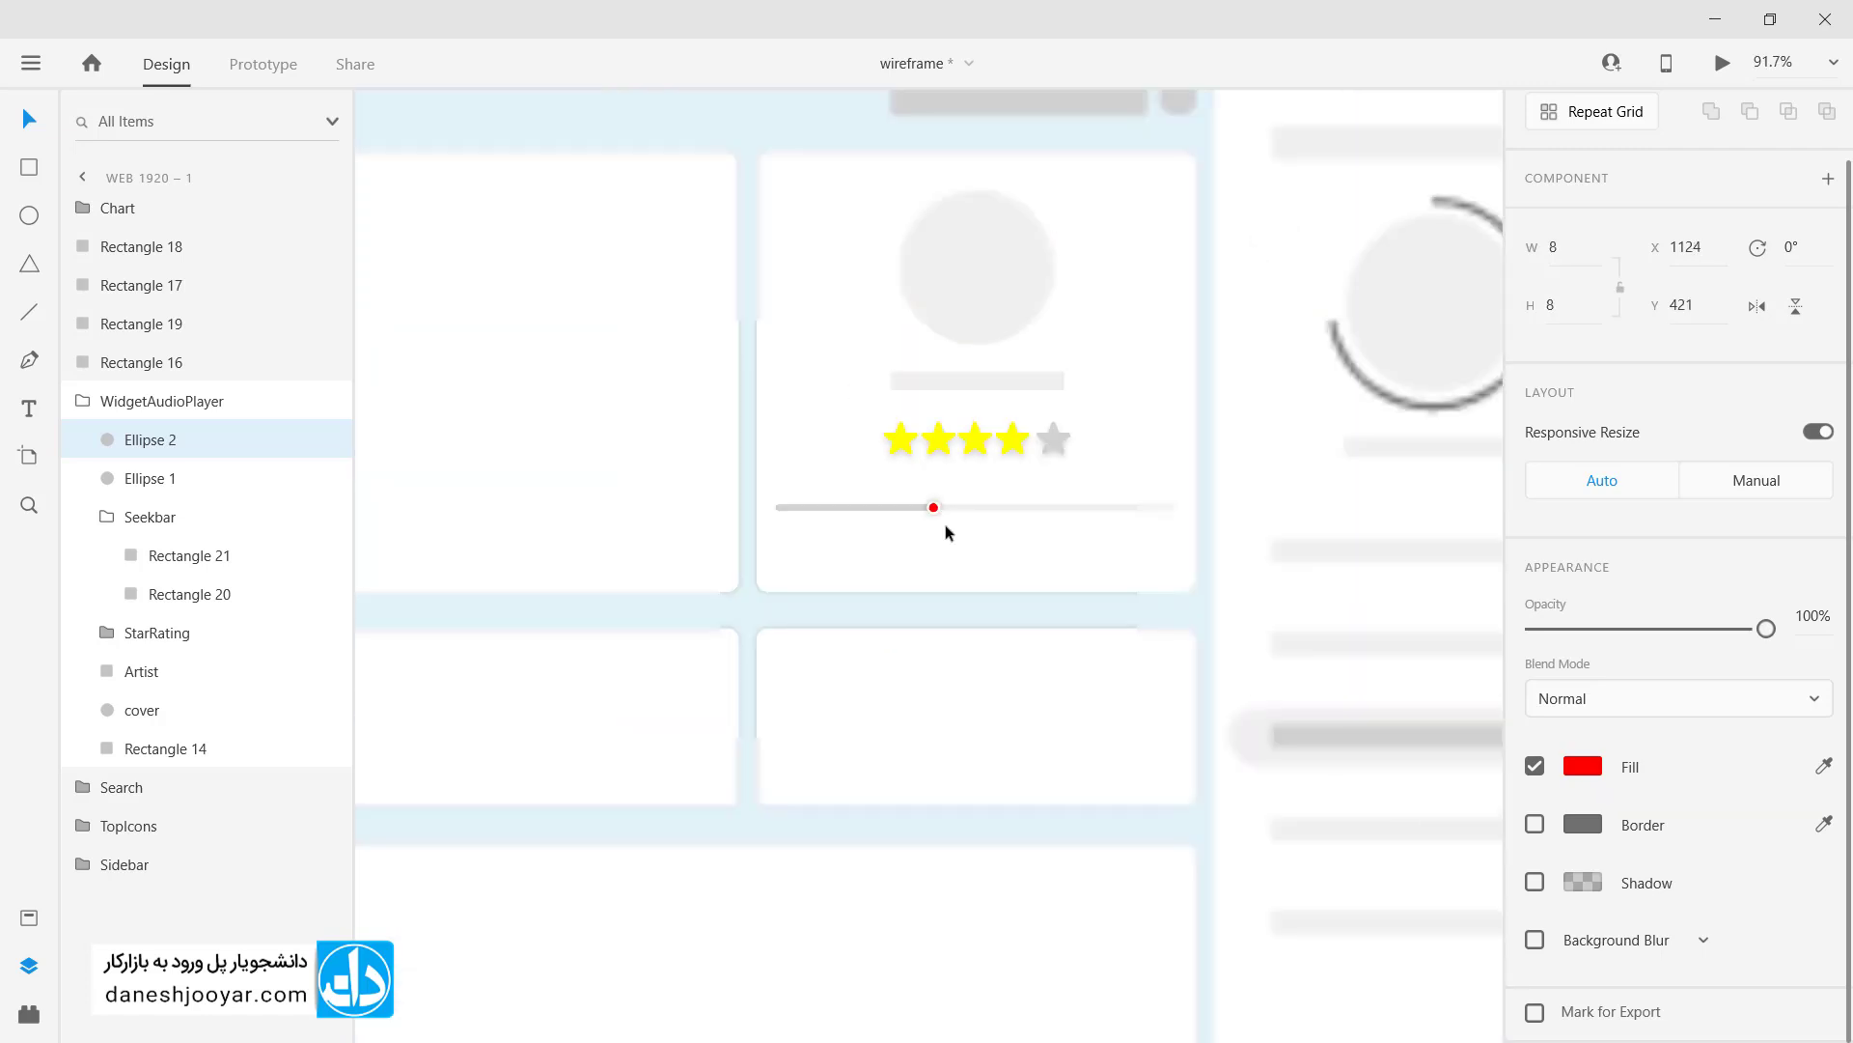
scroll(958, 534, up, 1)
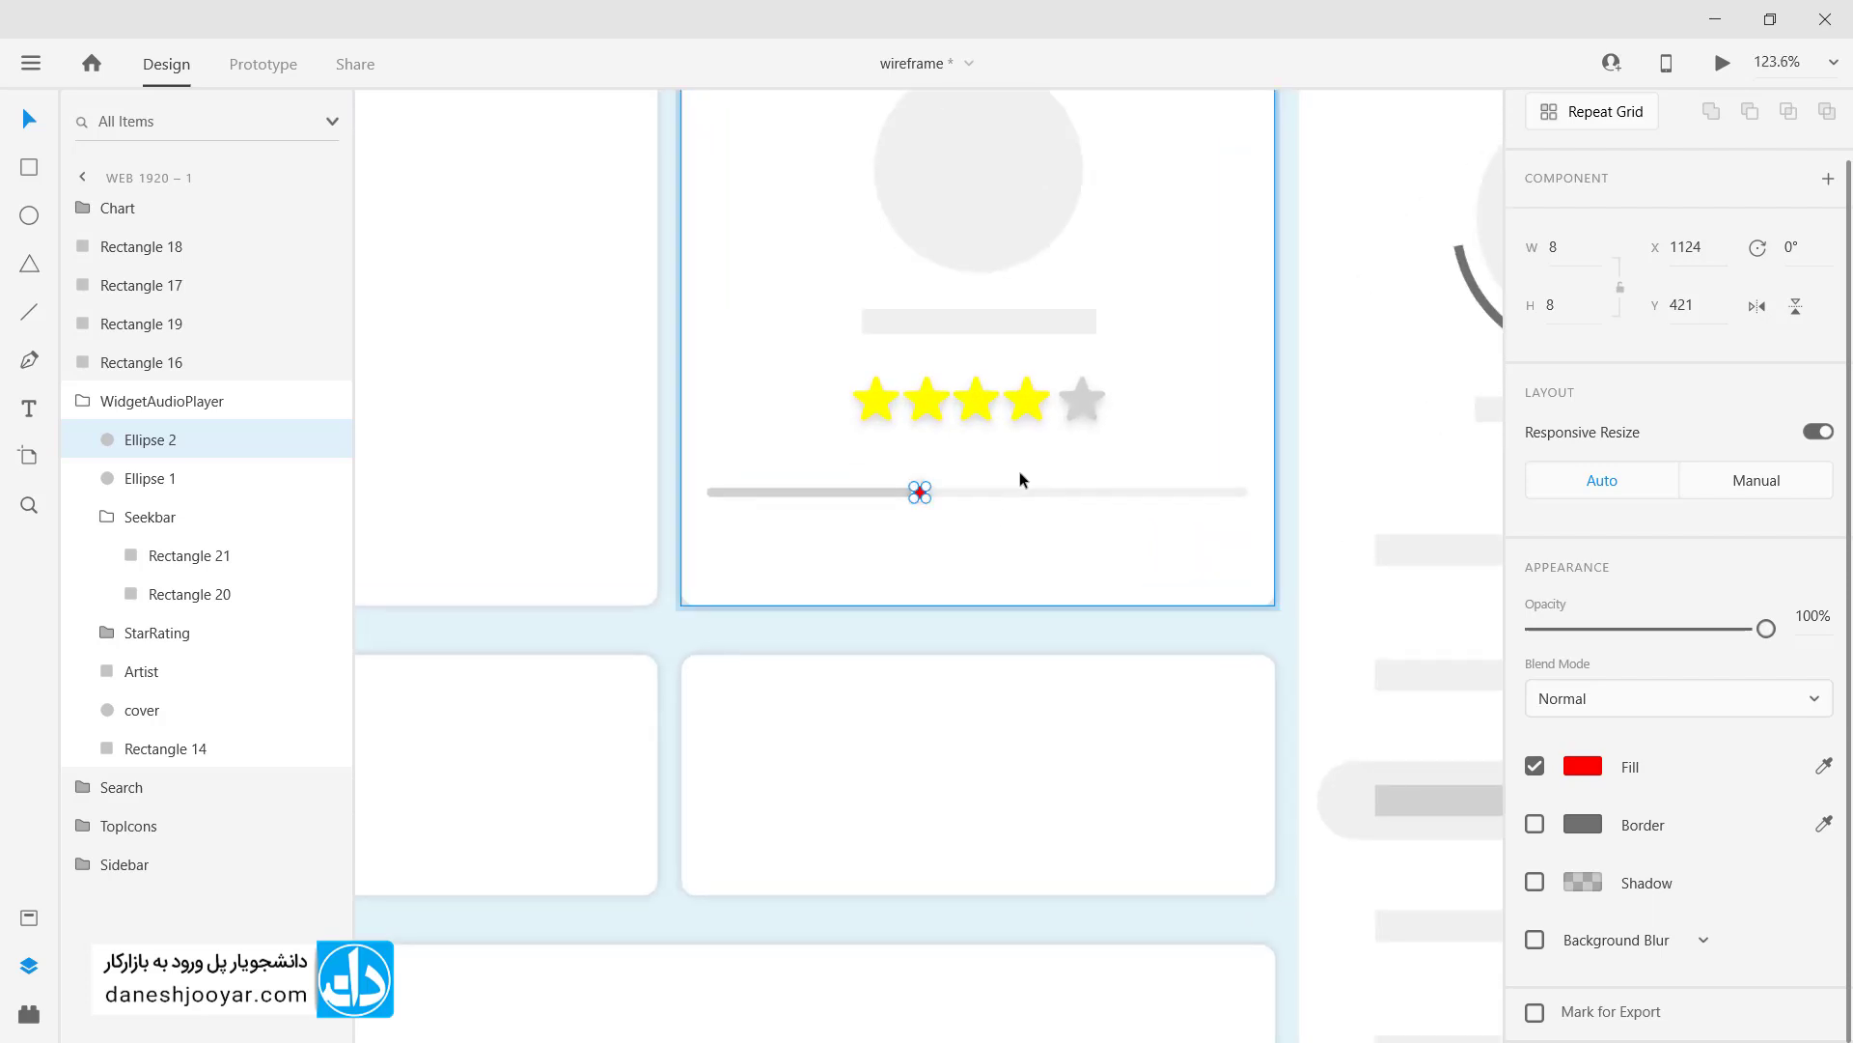
scroll(1026, 434, up, 1)
scroll(1027, 437, down, 2)
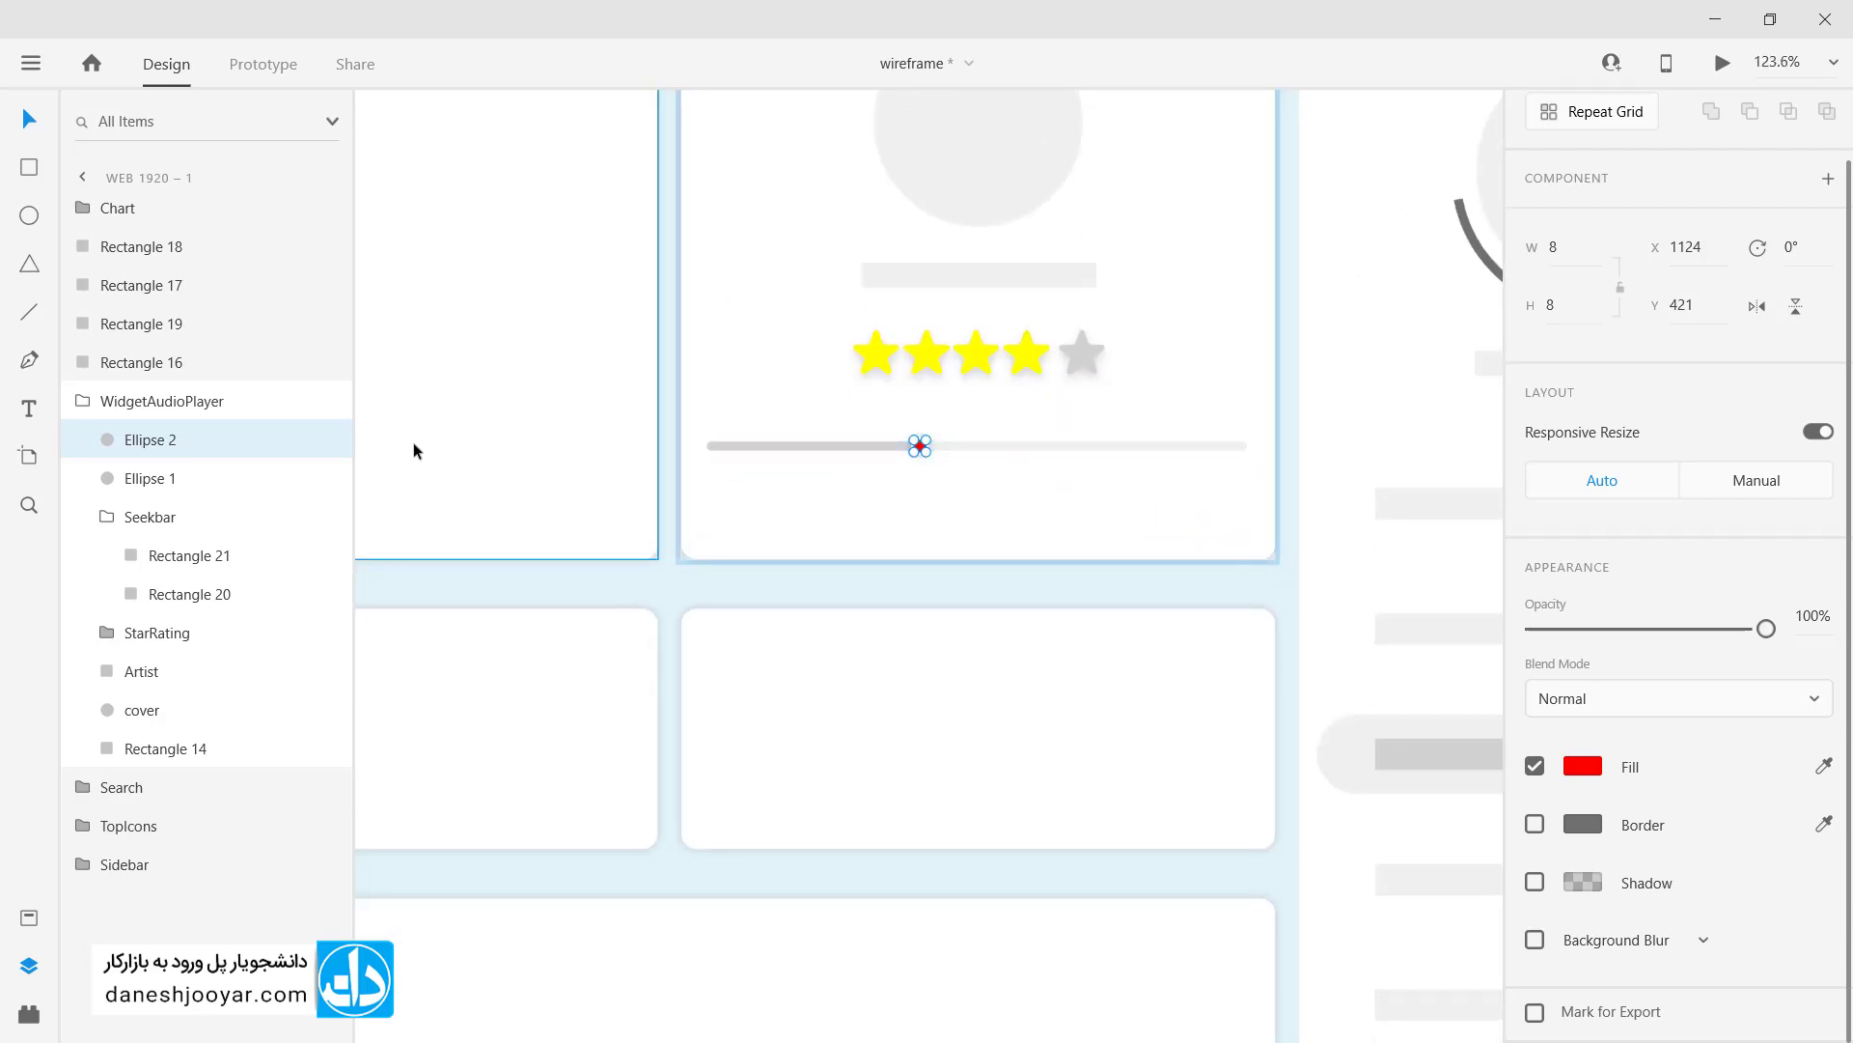
Step: Move both handle circles into the Seekbar group
shift+click(152, 480)
drag(152, 480, 100, 529)
click(110, 443)
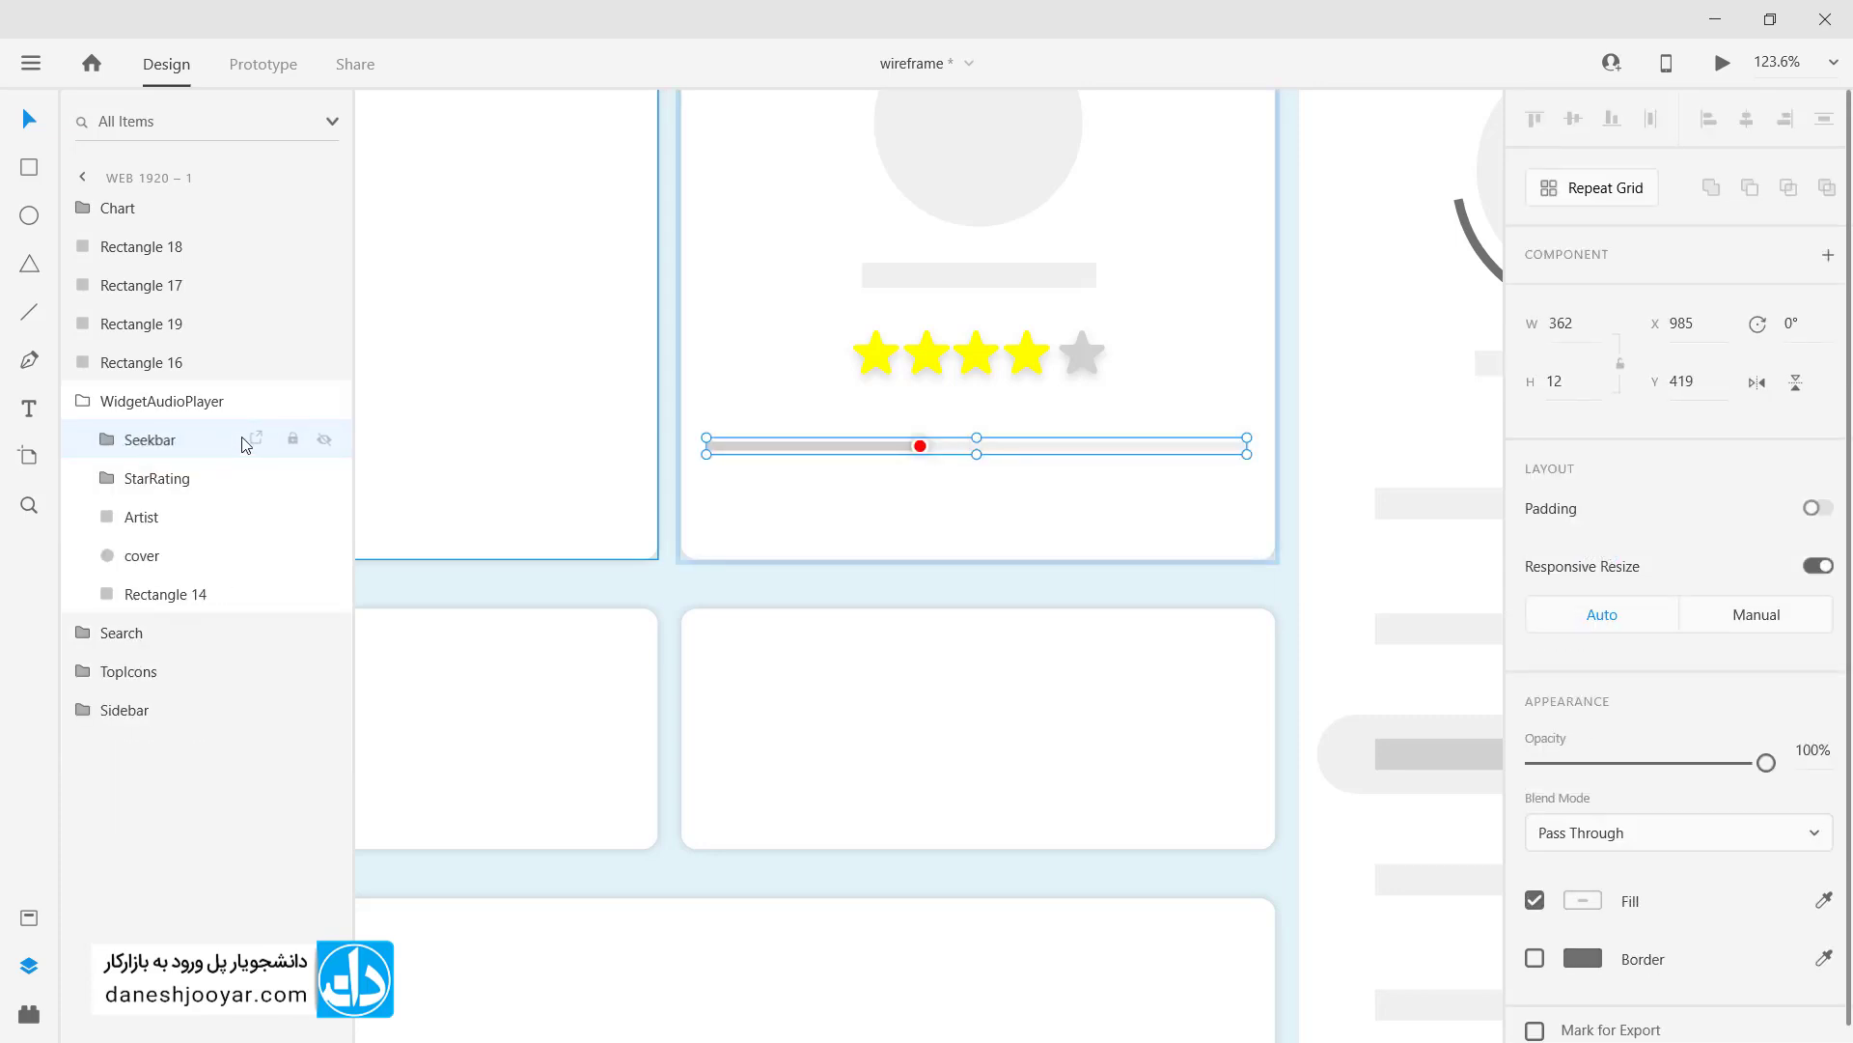
Step: Draw a 52 by 52 circle below the seek bar, turn off its border and keep its white fill
click(30, 216)
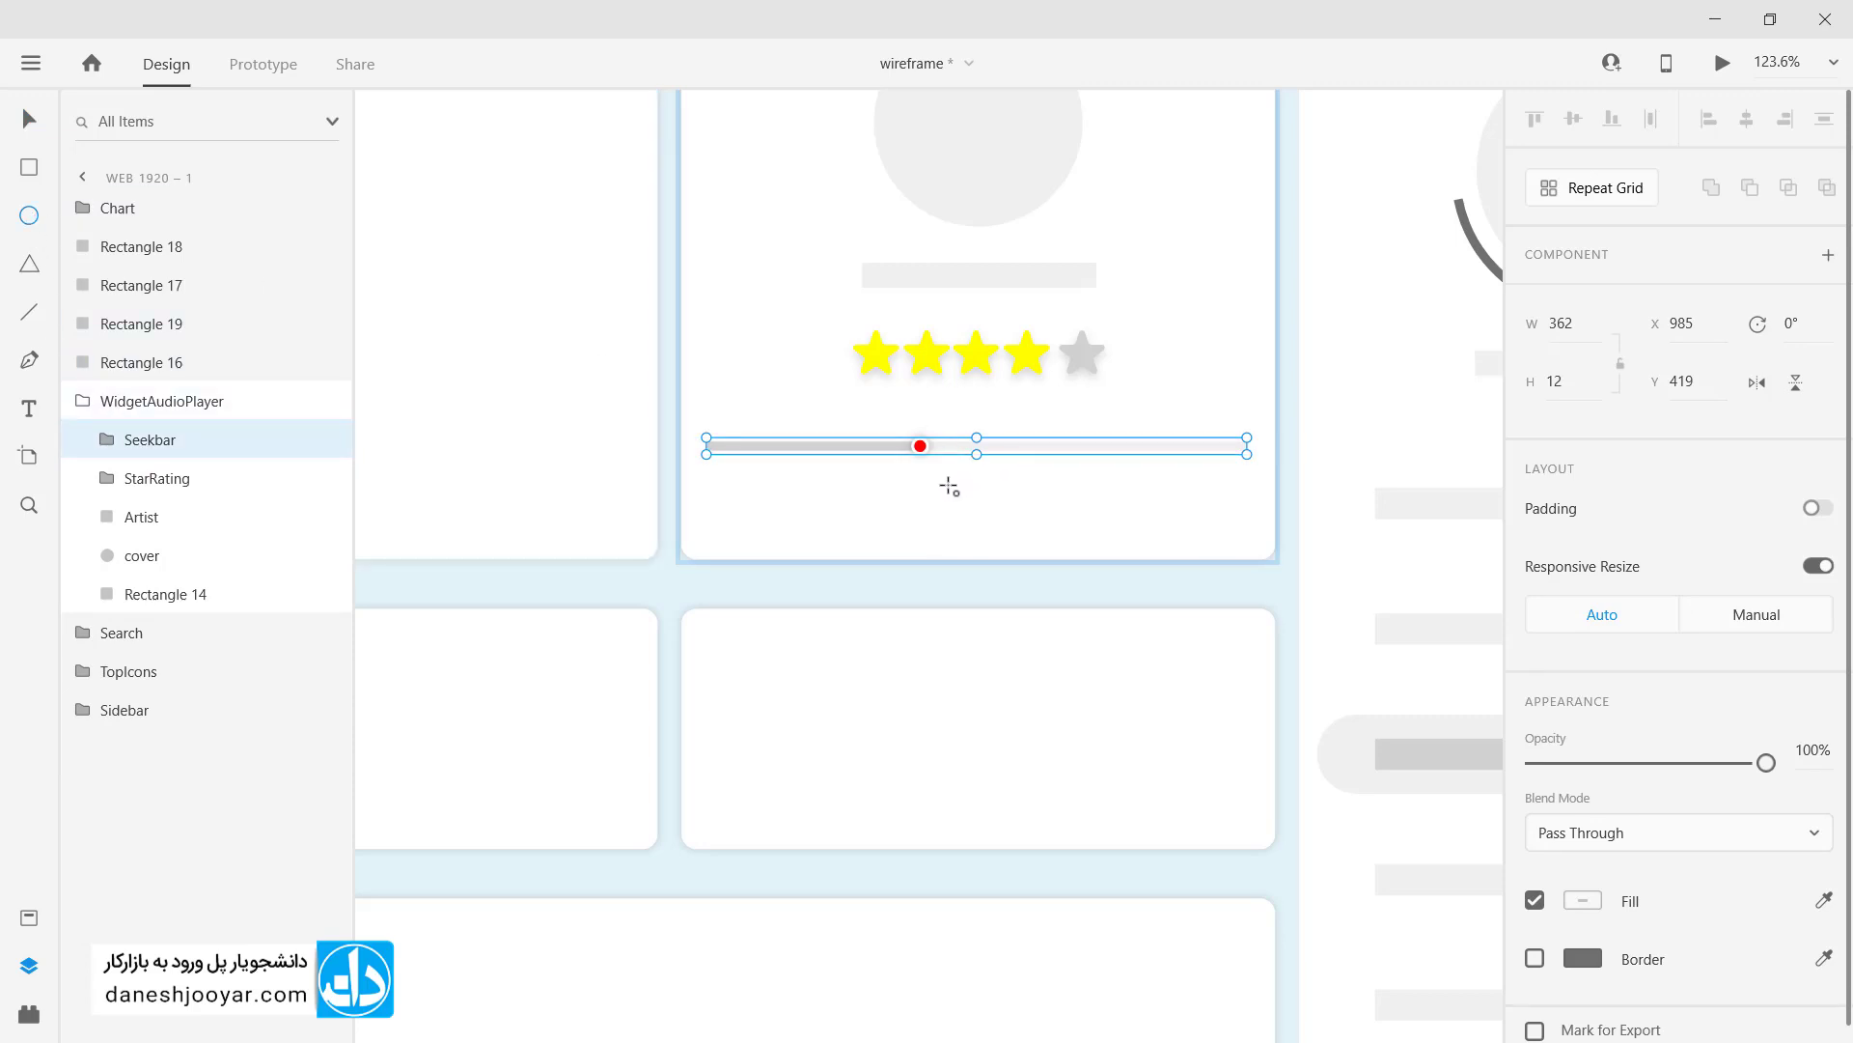
drag(949, 487, 996, 522)
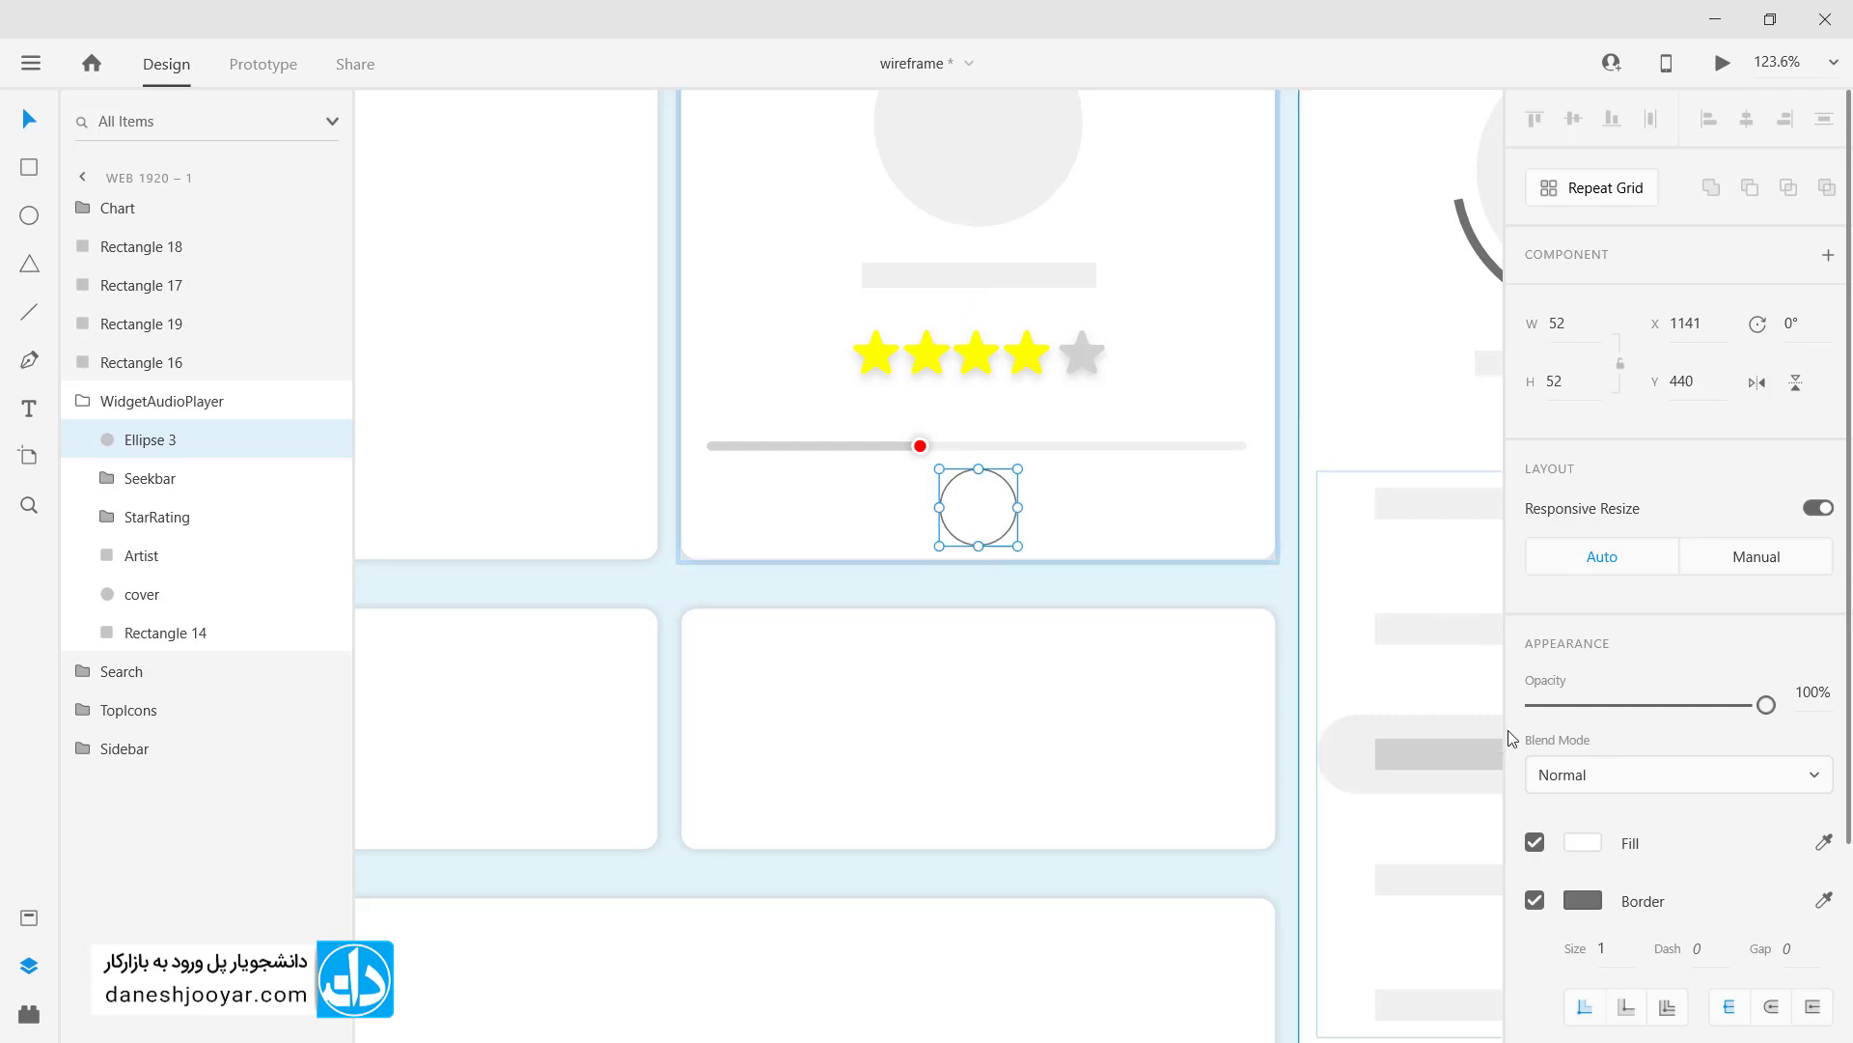
scroll(1548, 716, down, 3)
click(1535, 648)
scroll(1581, 688, up, 2)
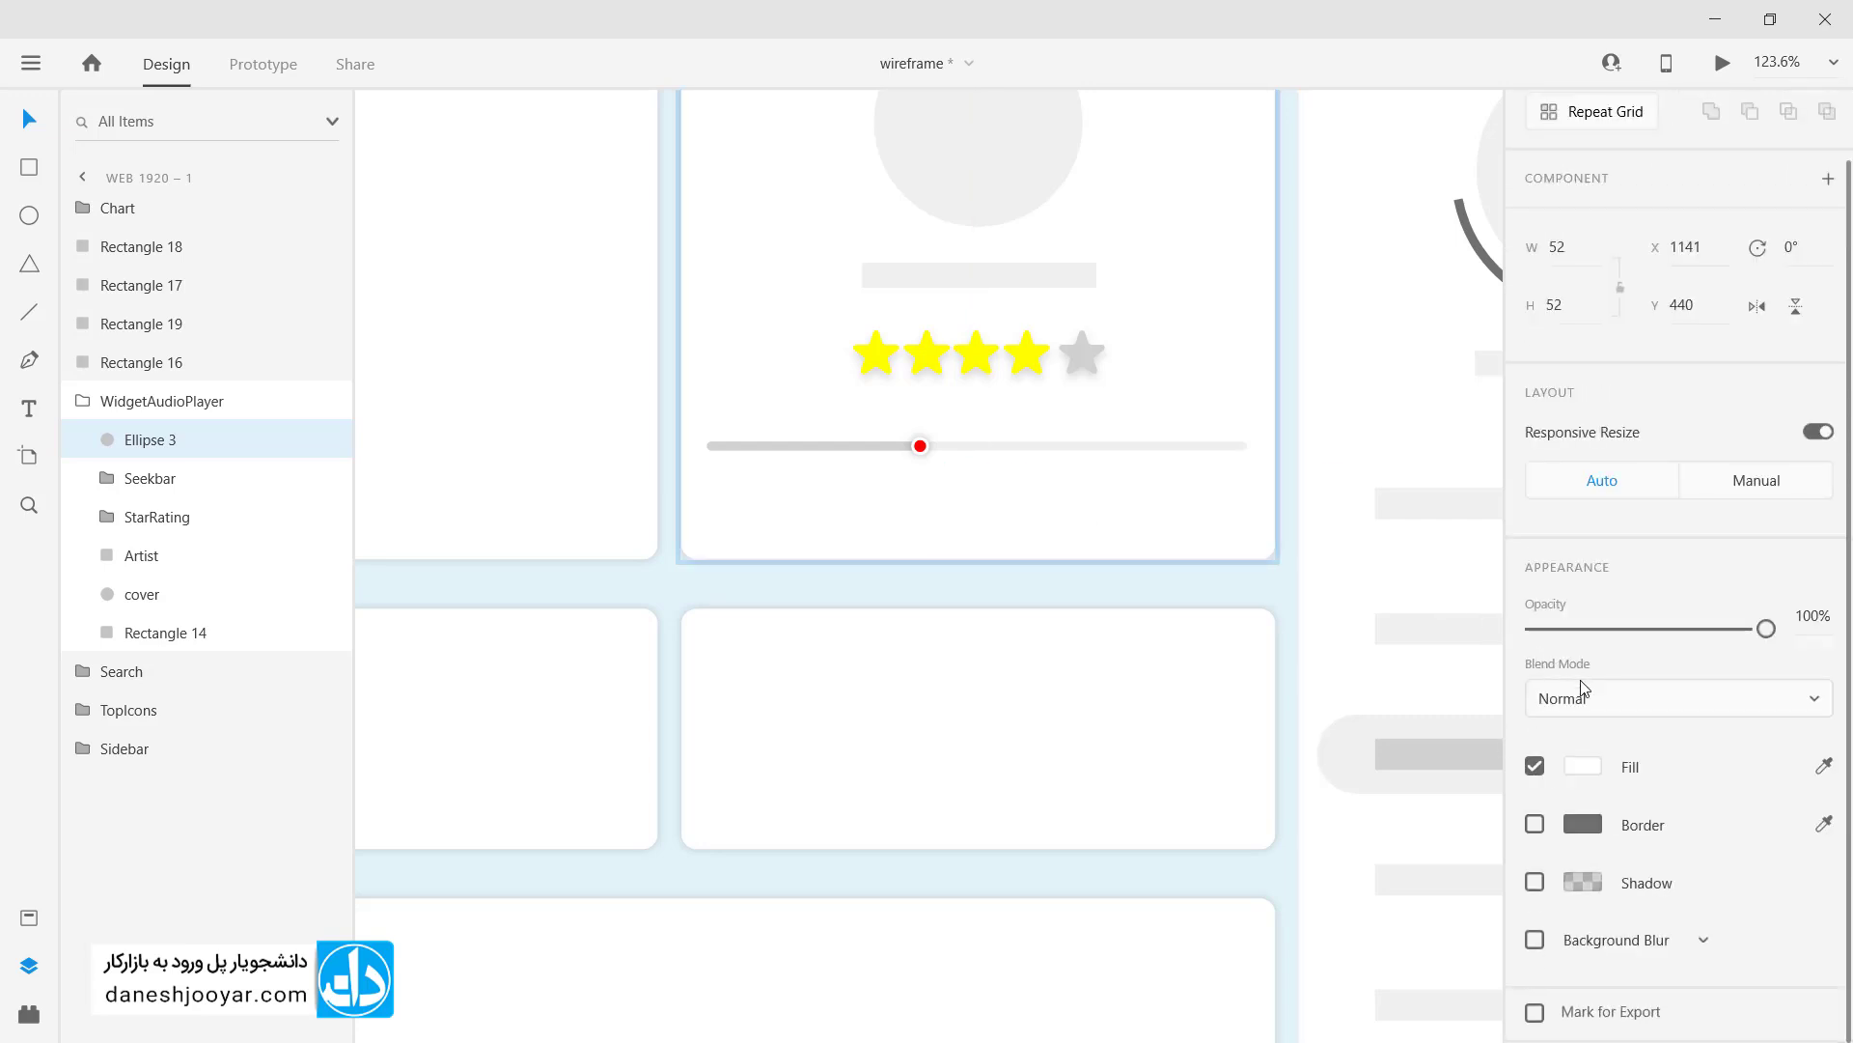
click(1584, 769)
drag(1245, 798, 1197, 603)
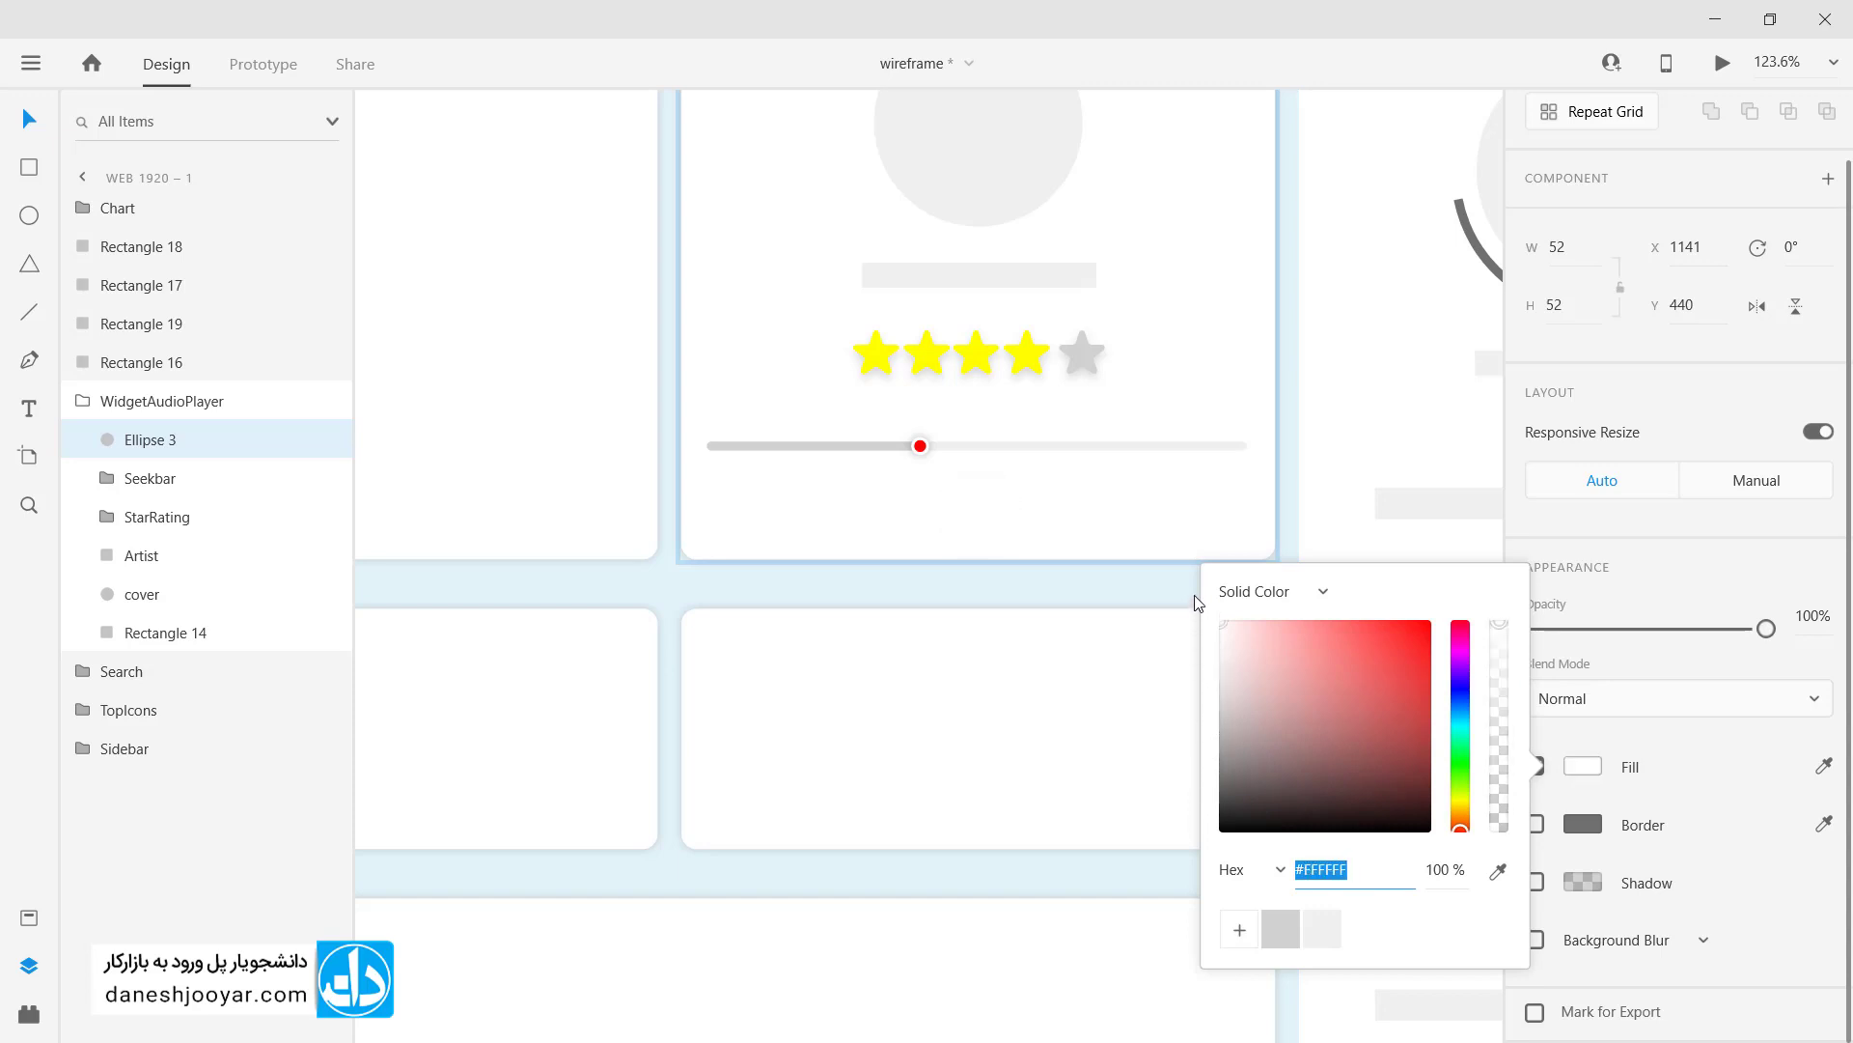
click(1706, 744)
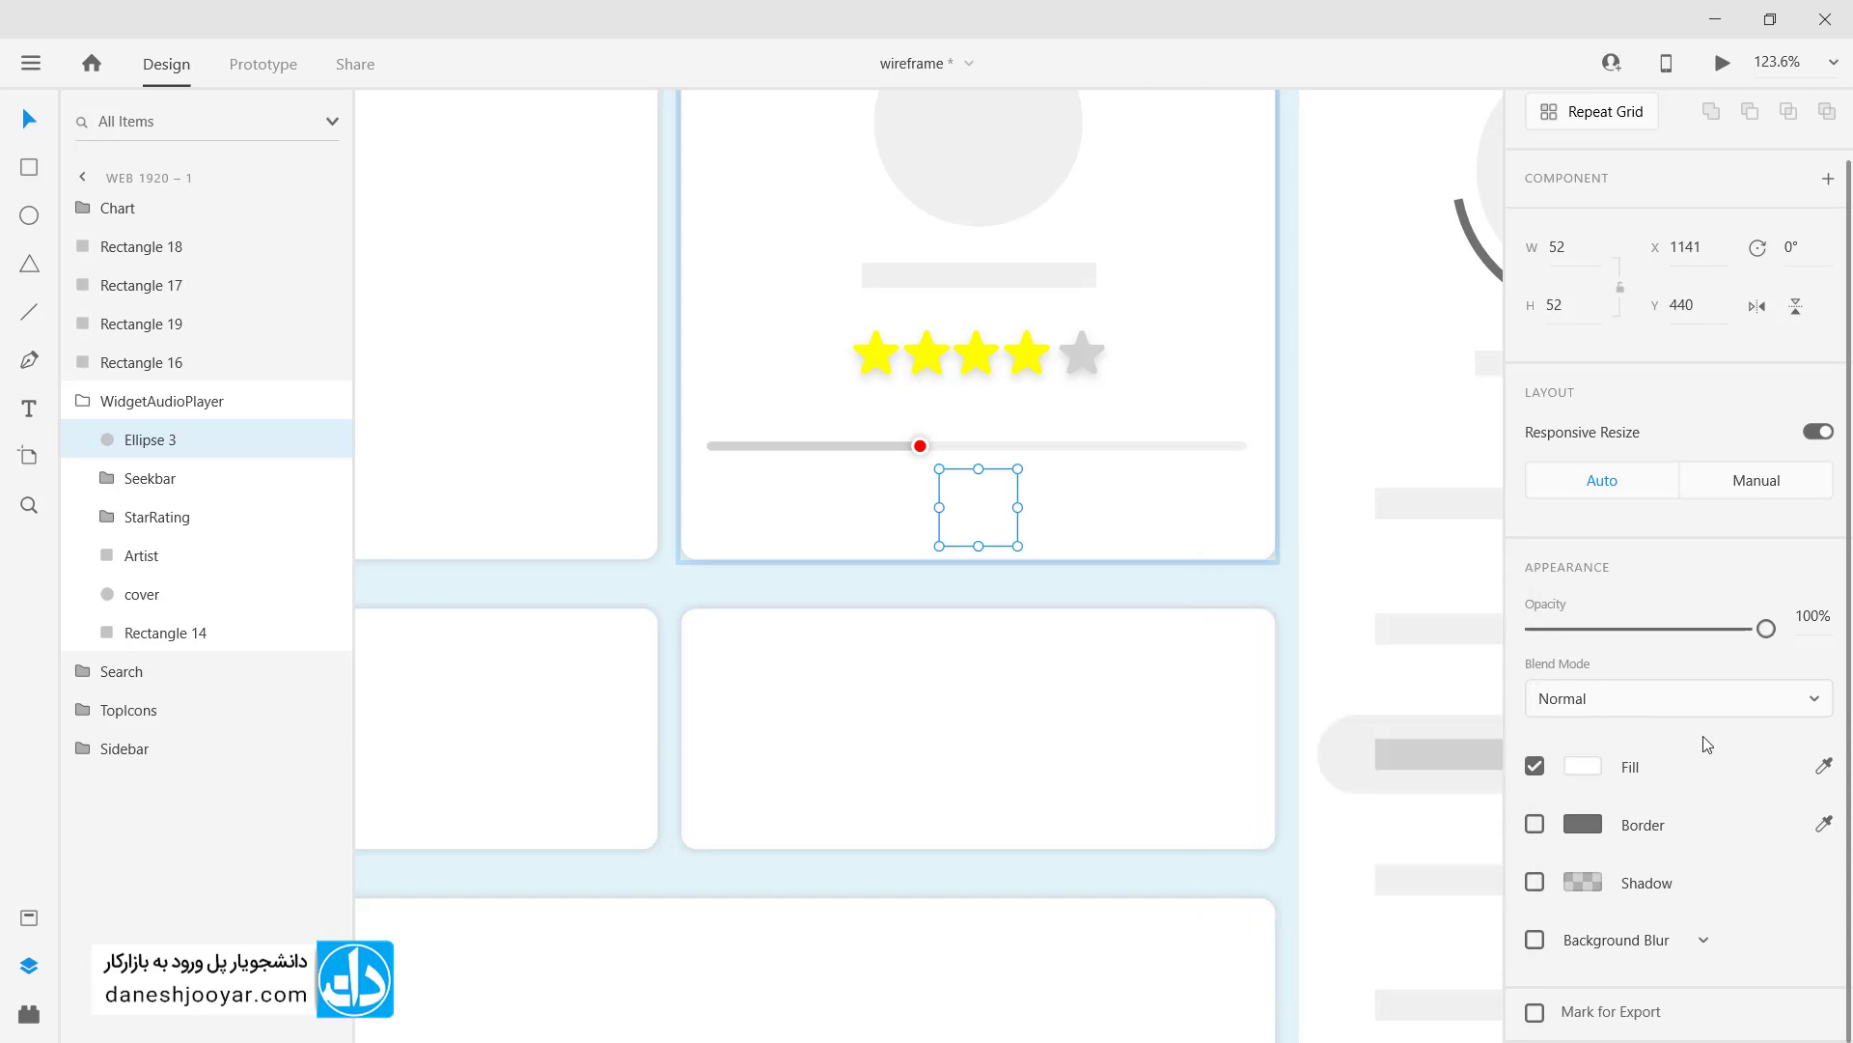
Step: Add a shadow to the new circle with Y offset 0 and blur 6
click(1534, 881)
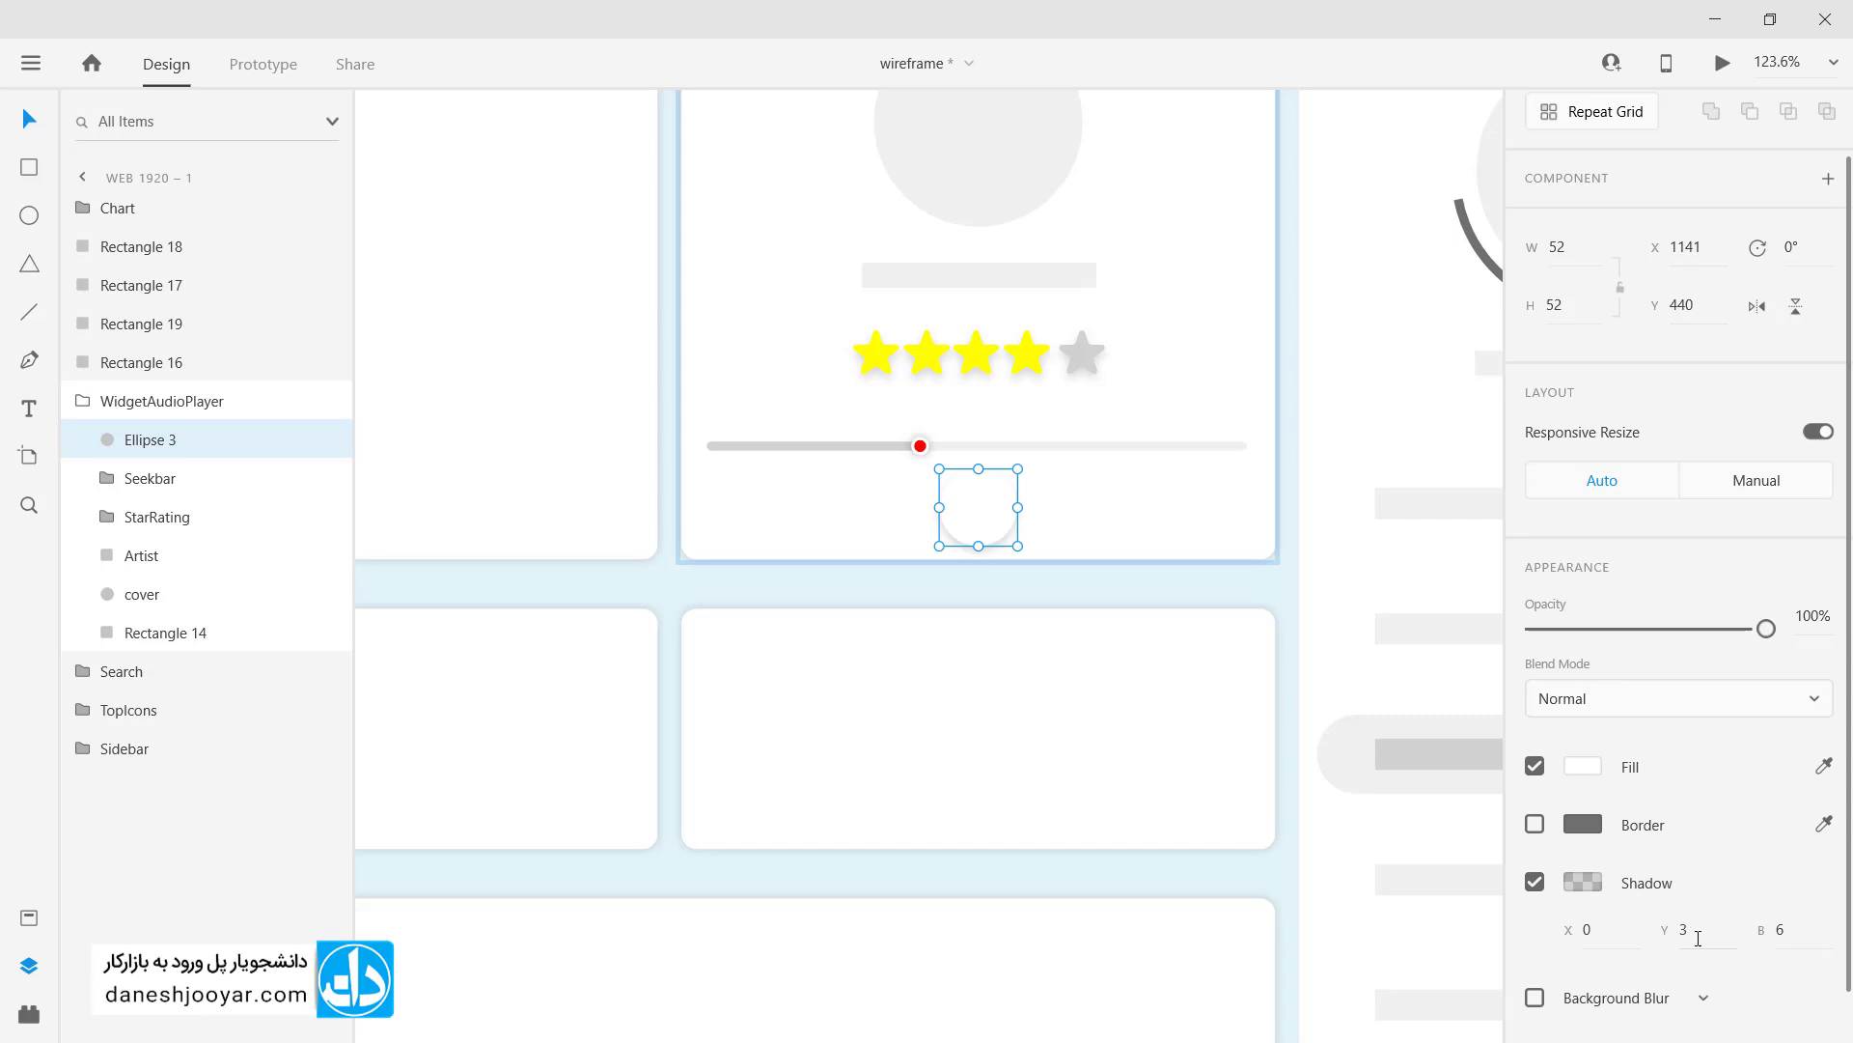
text(0)
key(Return)
click(994, 511)
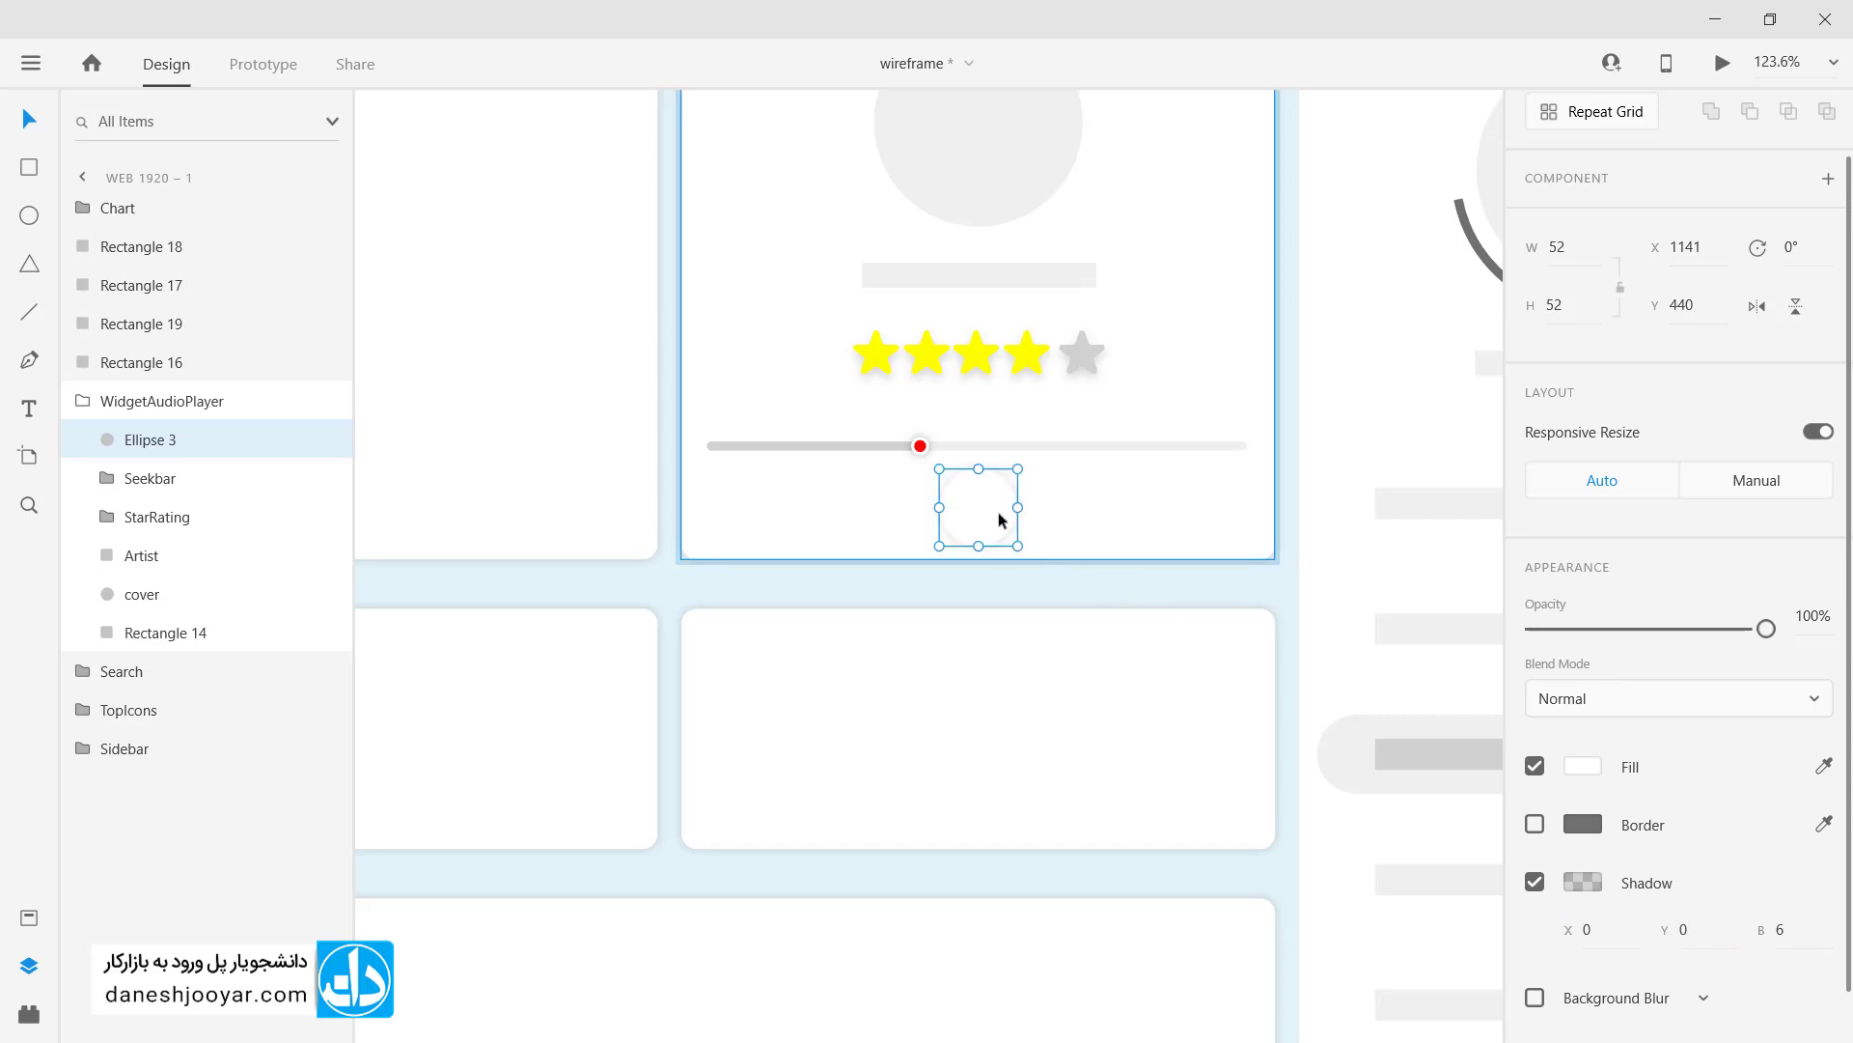
Step: Enable the white circle's border and color it light grey, #E3E3E3
scroll(992, 508, up, 5)
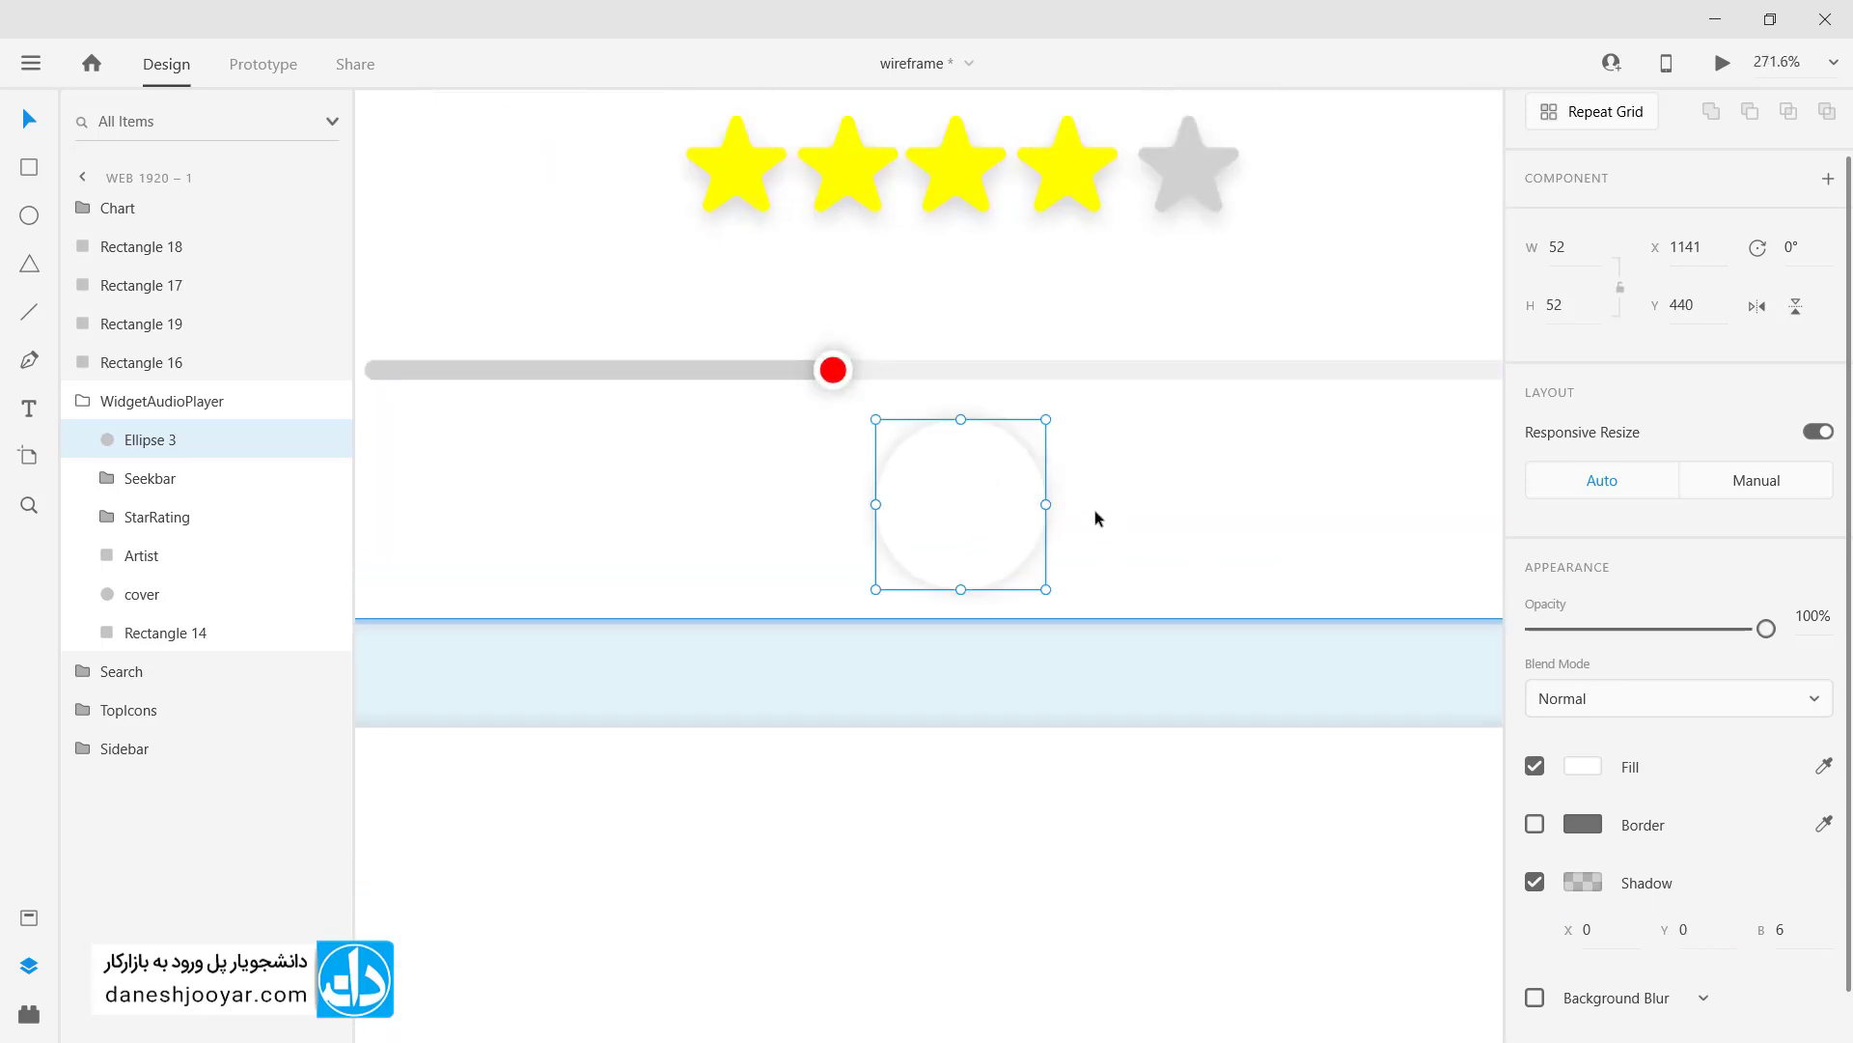
scroll(1093, 508, up, 2)
click(1535, 823)
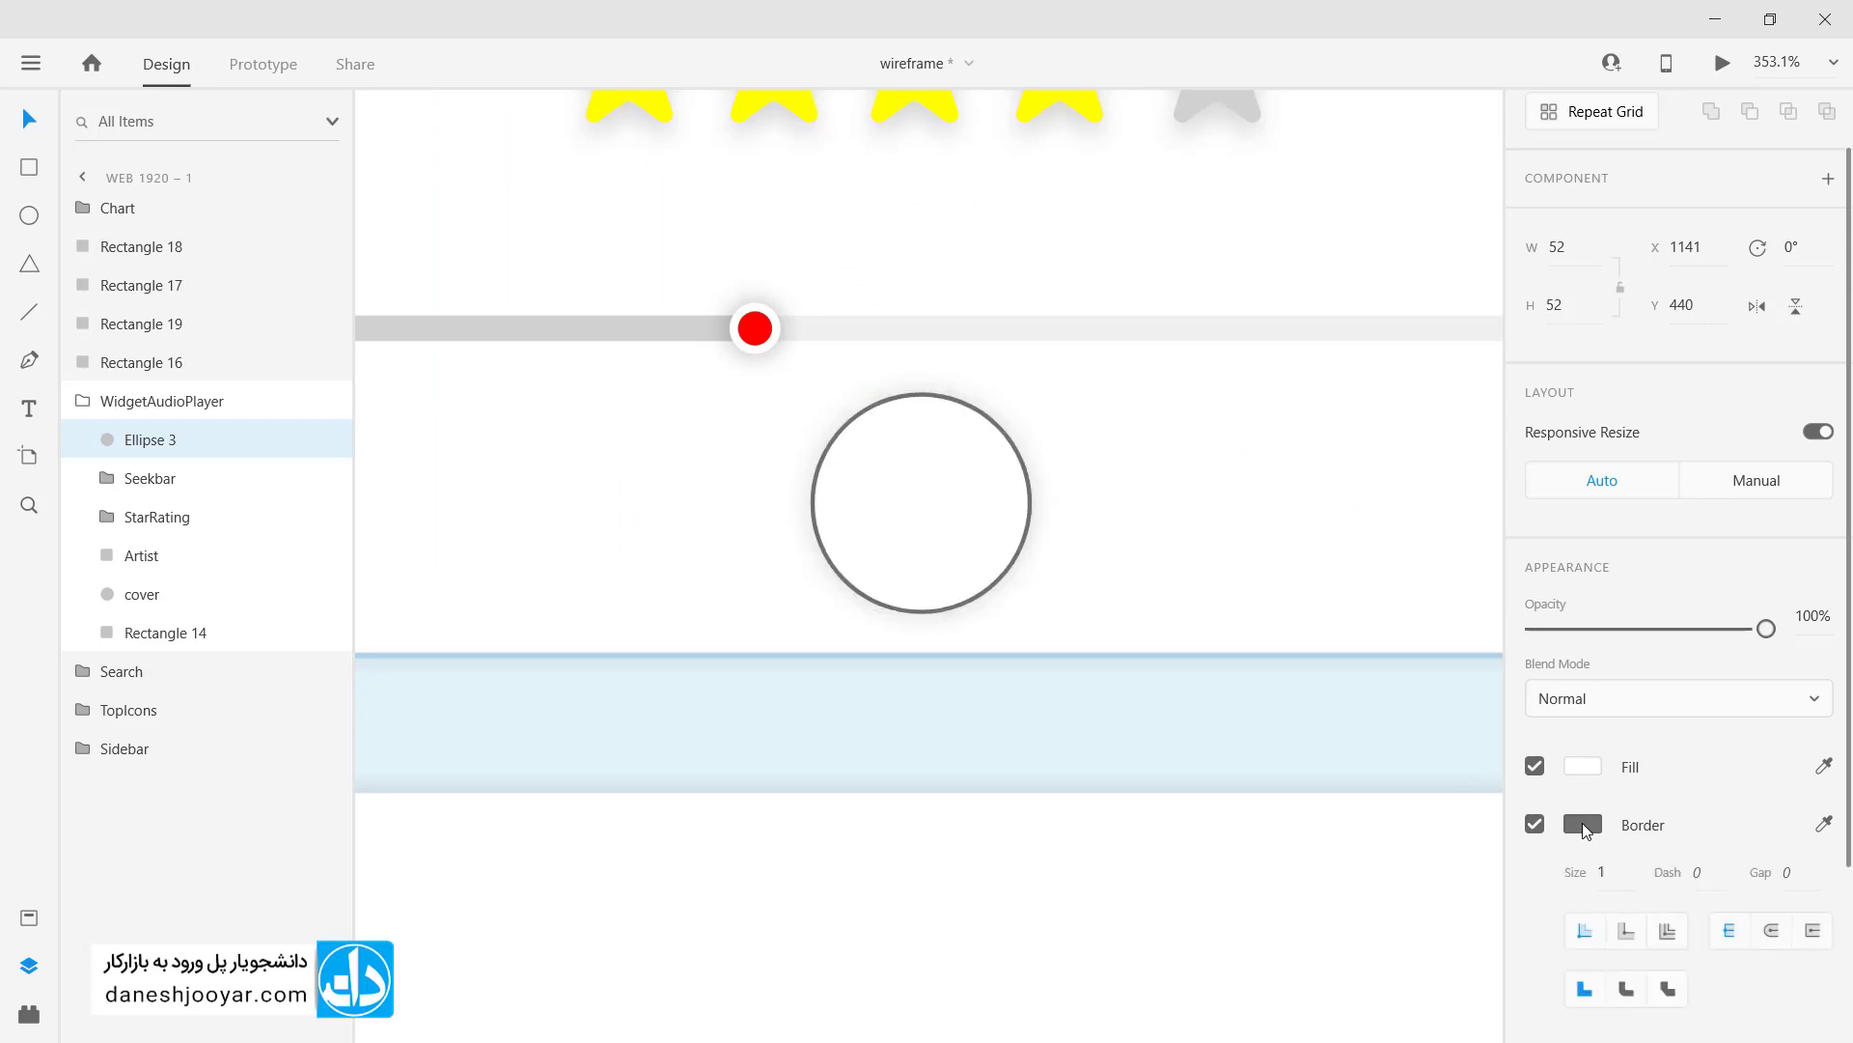
click(1584, 824)
drag(1323, 701, 1201, 690)
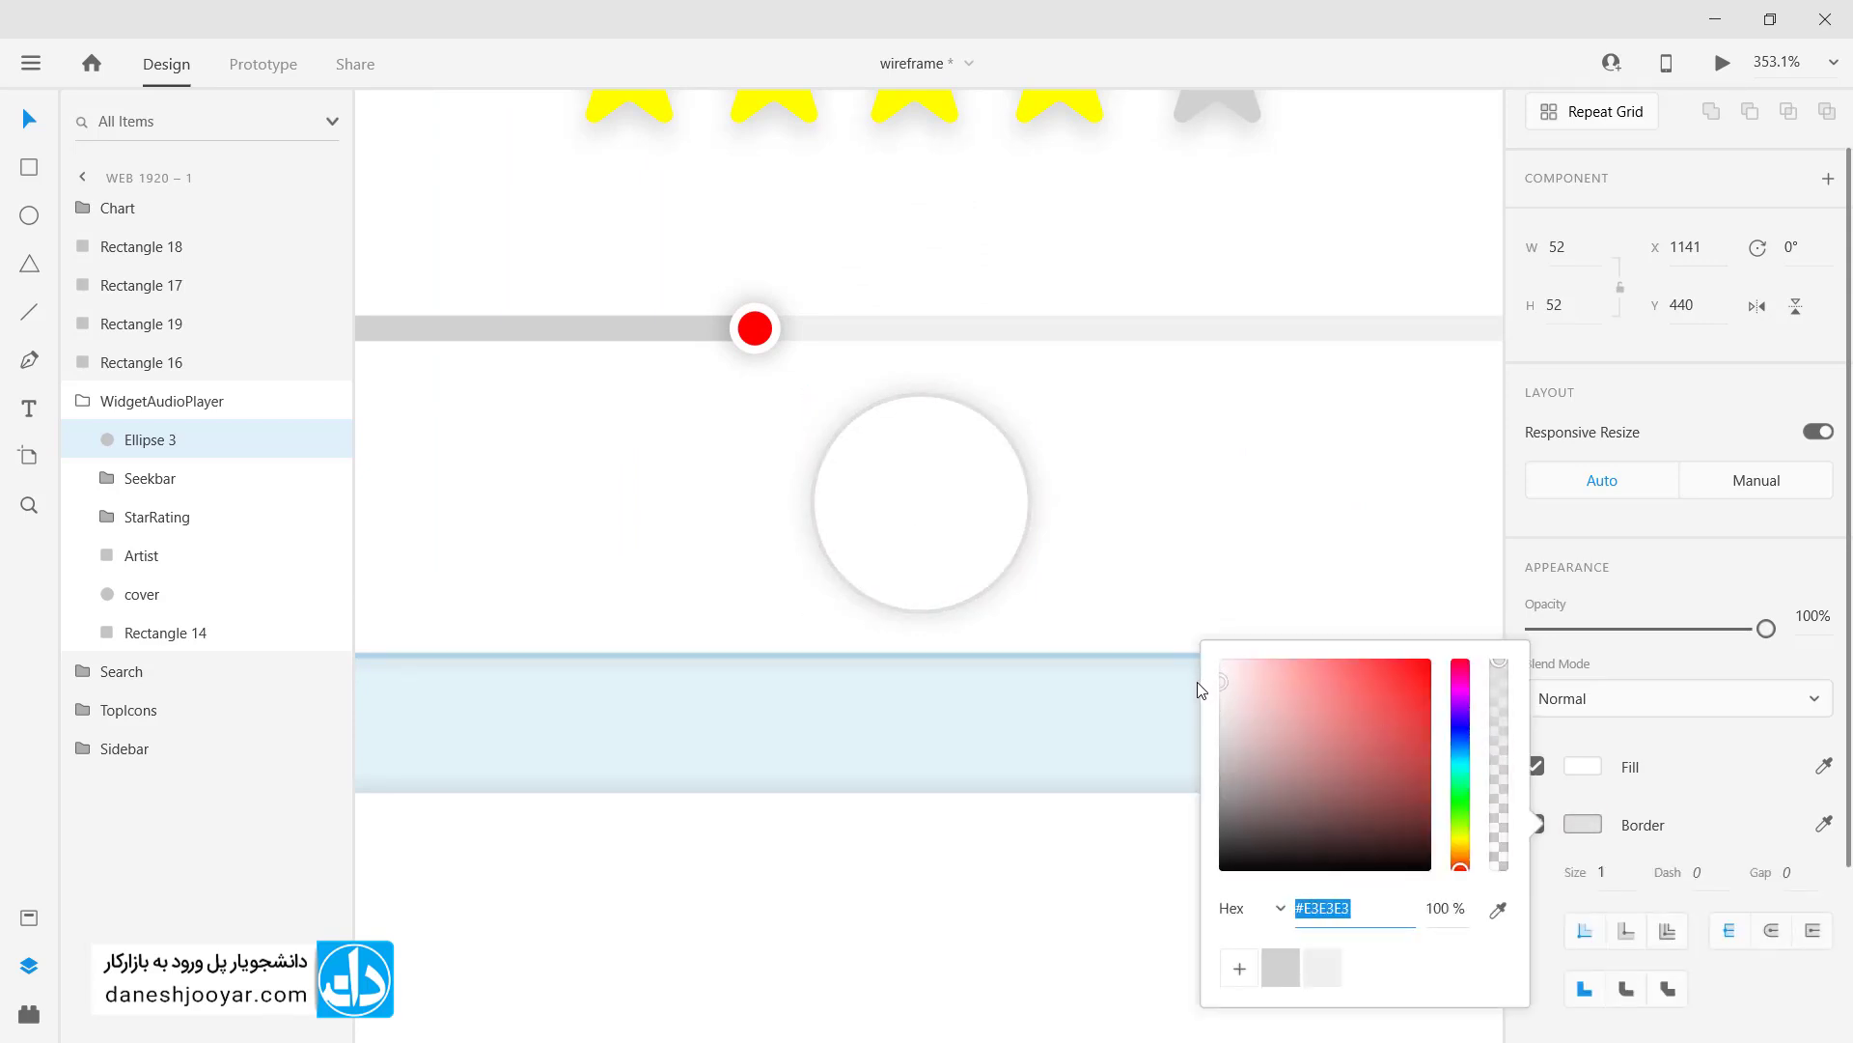
click(1718, 792)
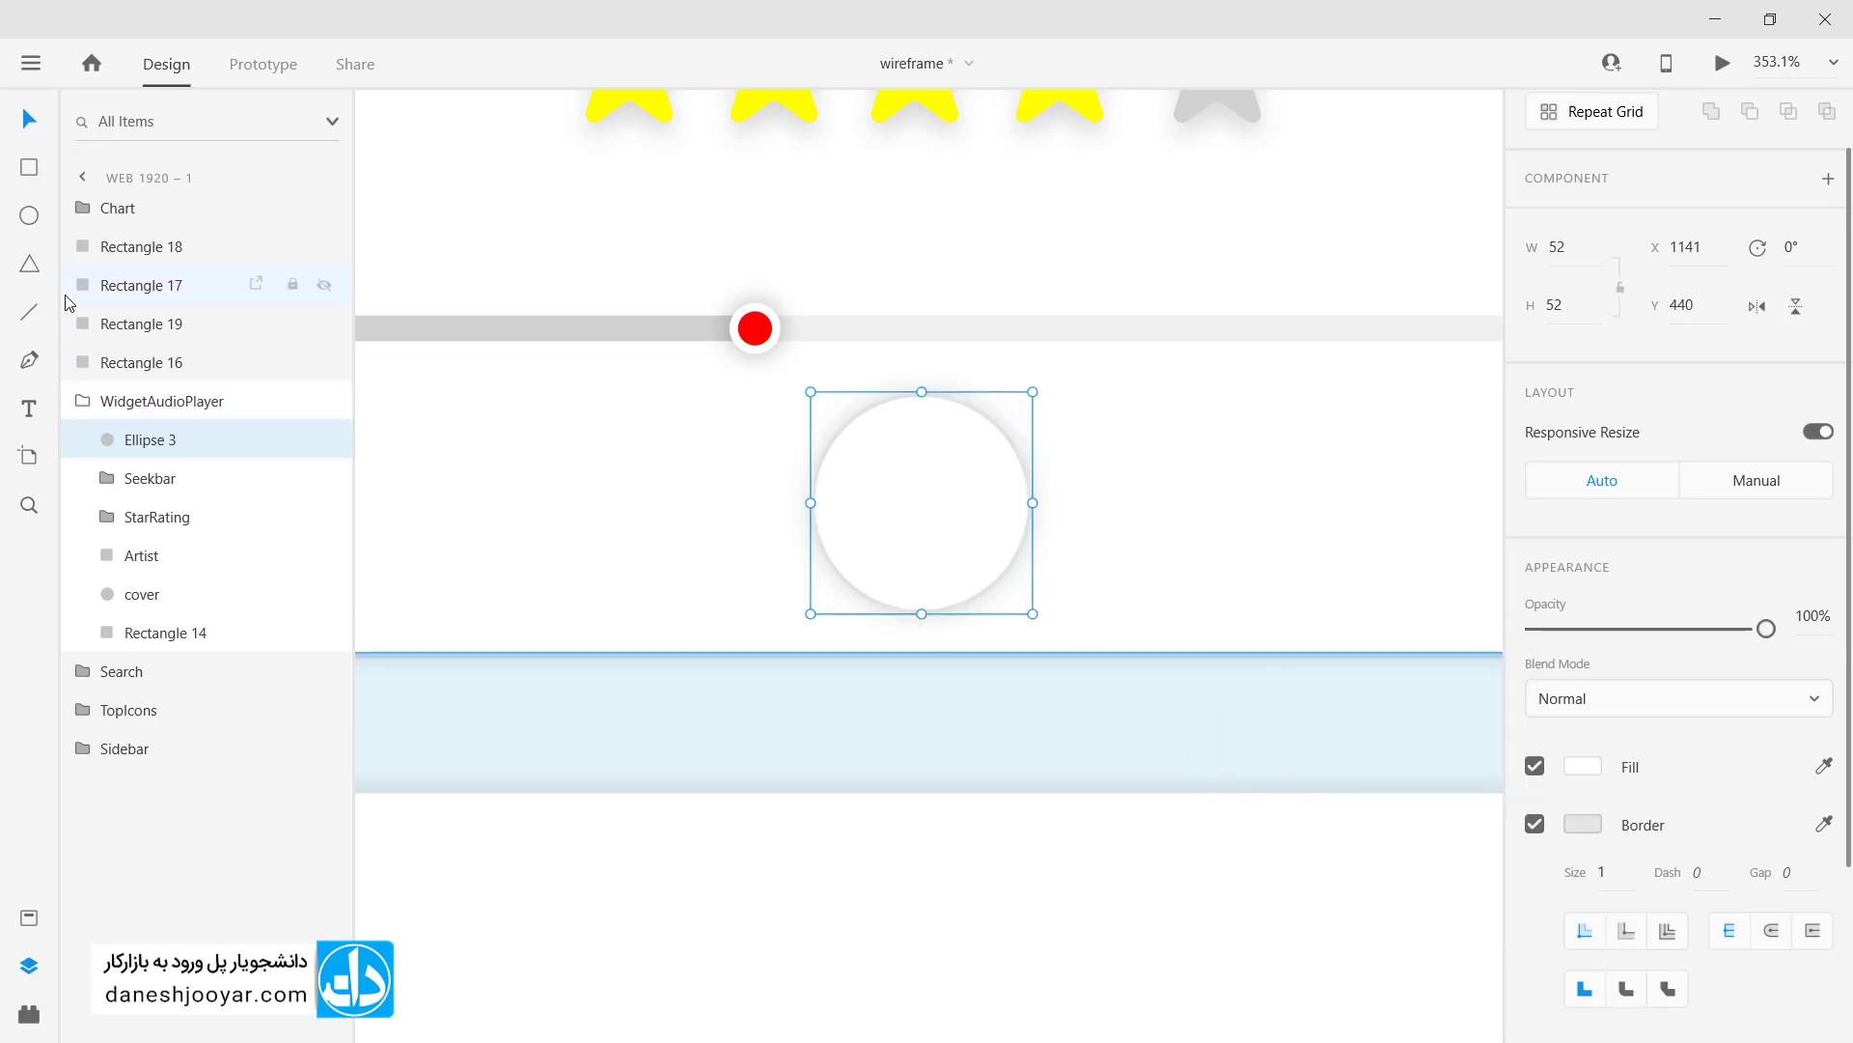
Step: Make a 32 by 28 triangle with corner radius 4 and place it inside the white circle, rotated 90°
click(29, 265)
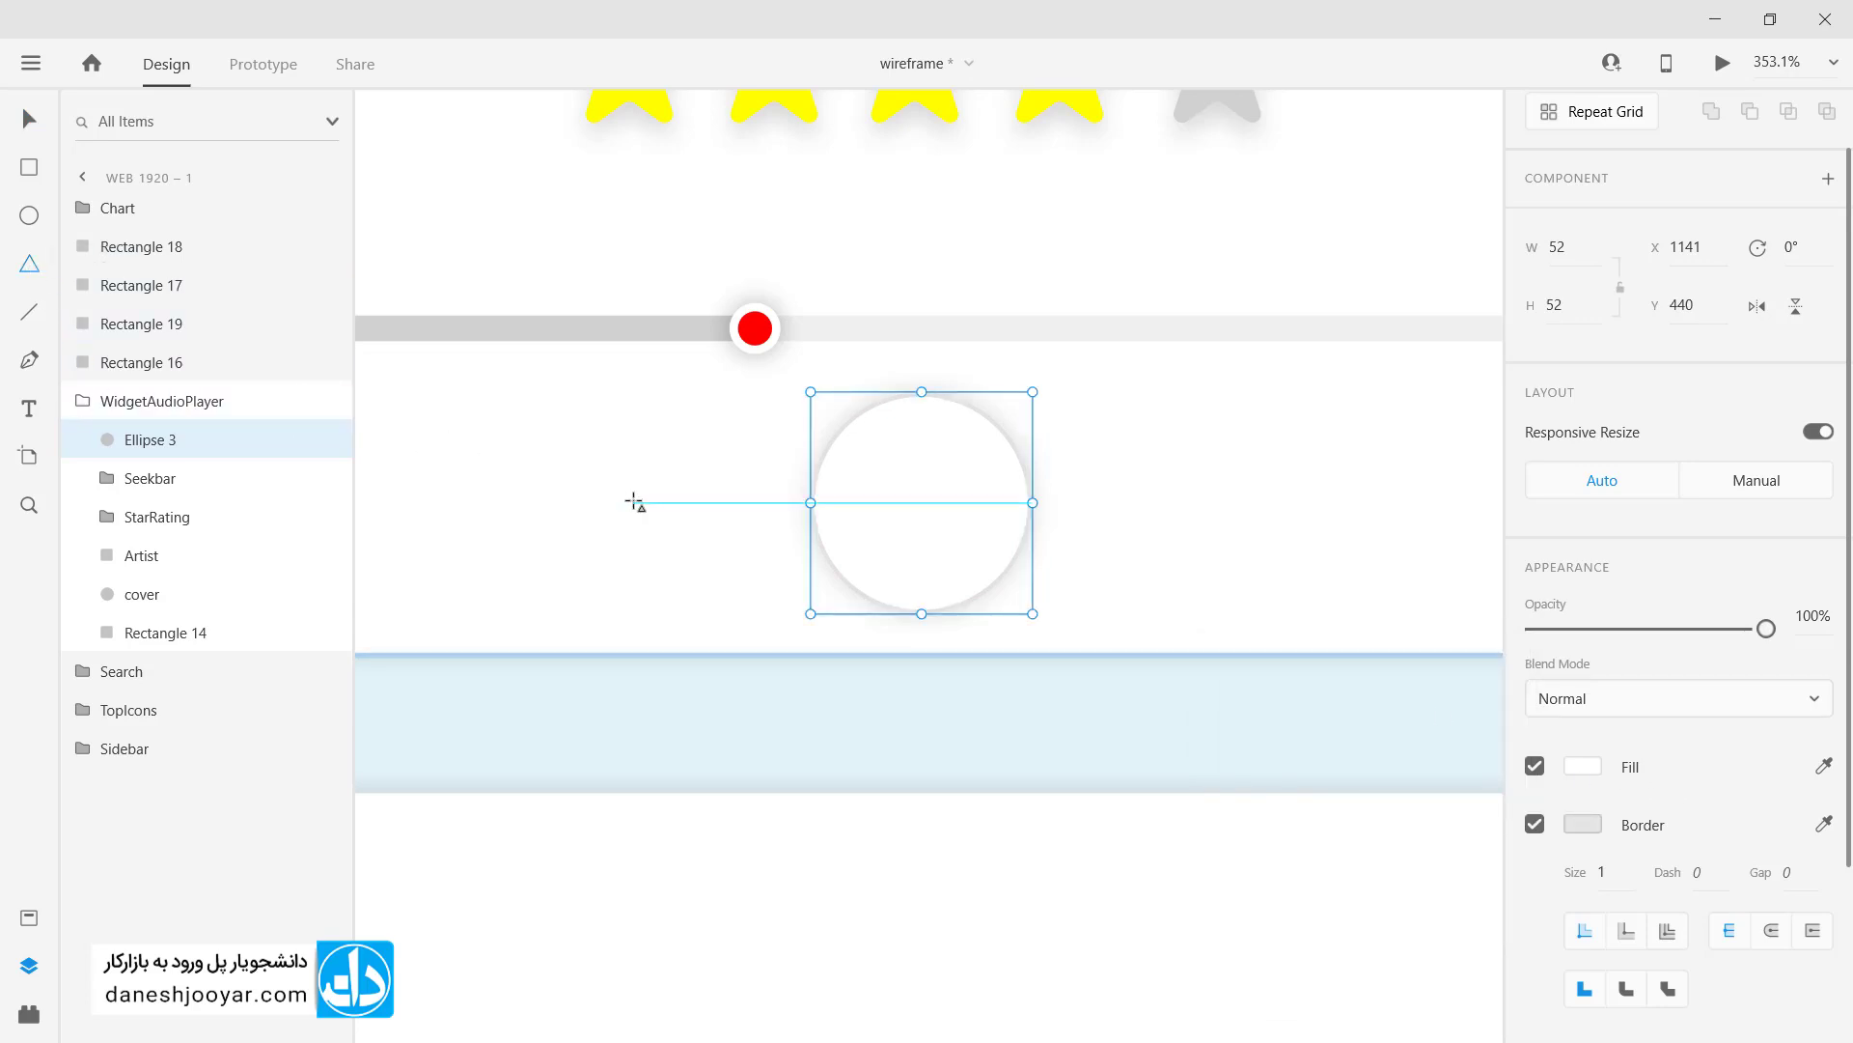
drag(563, 470, 702, 646)
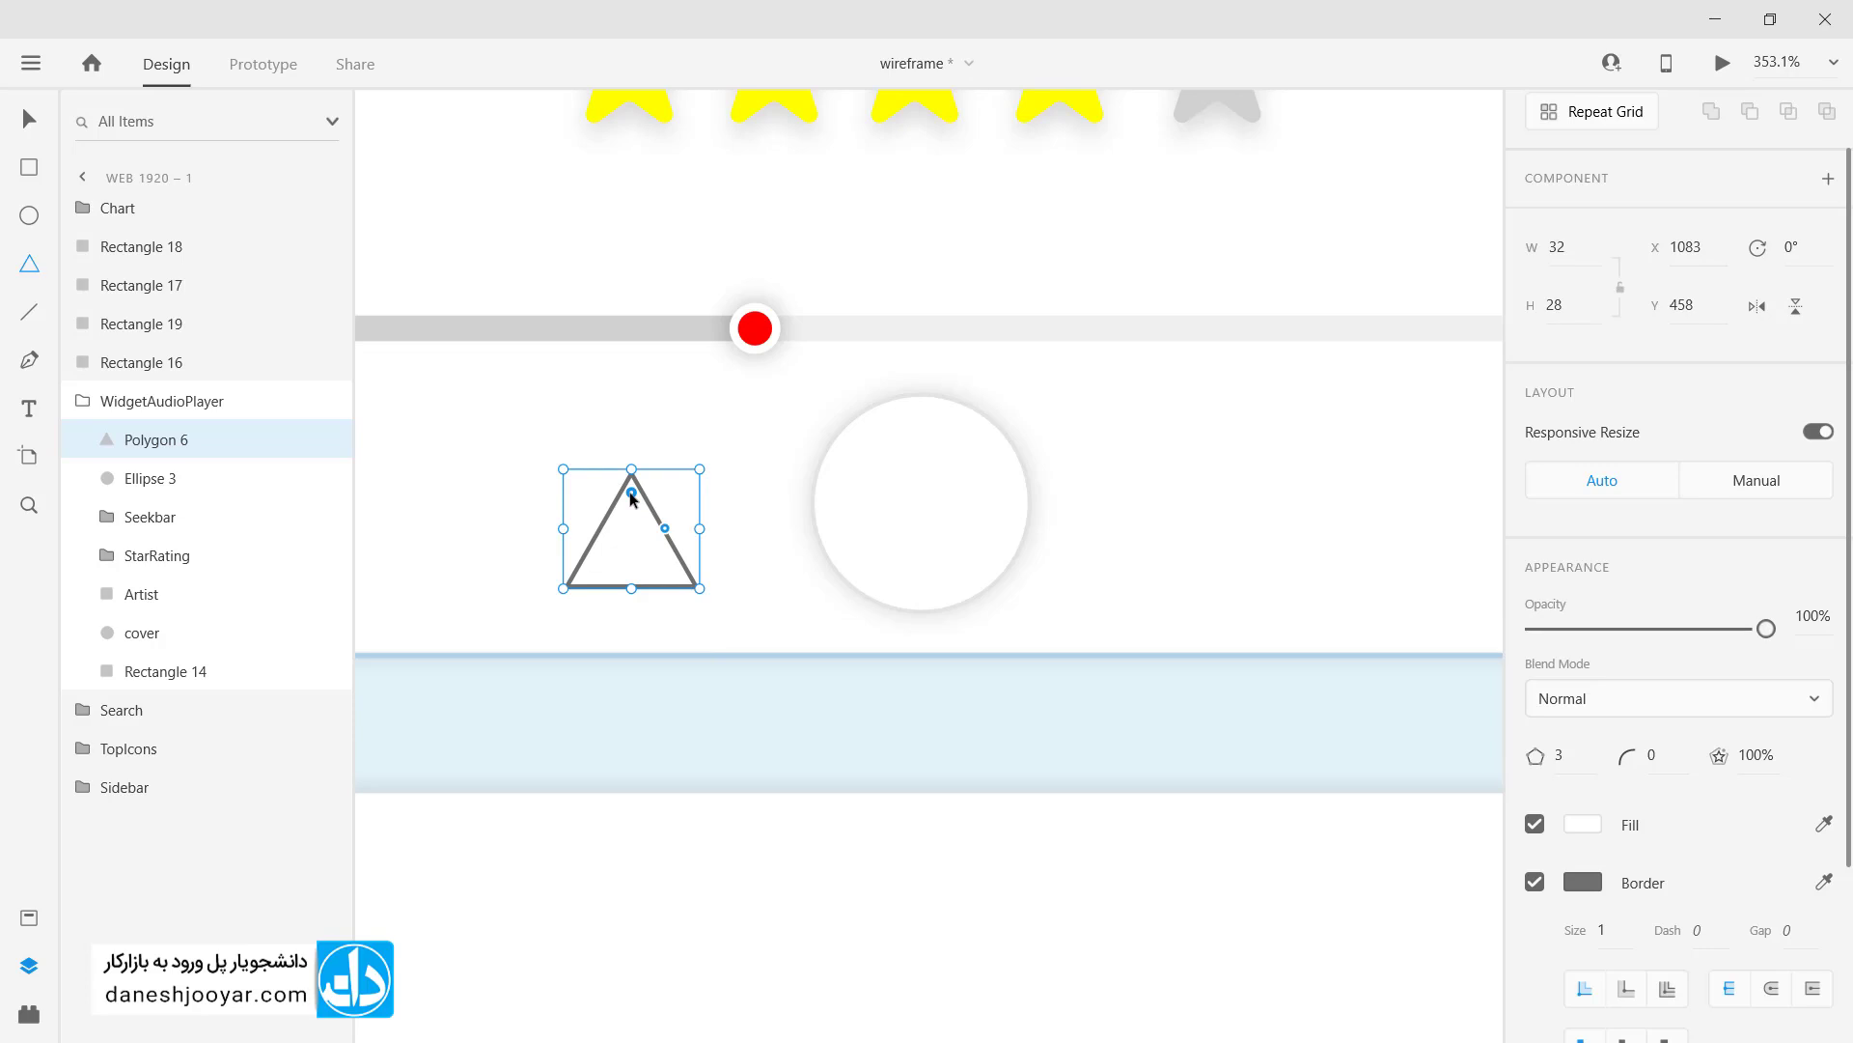
drag(629, 493, 633, 507)
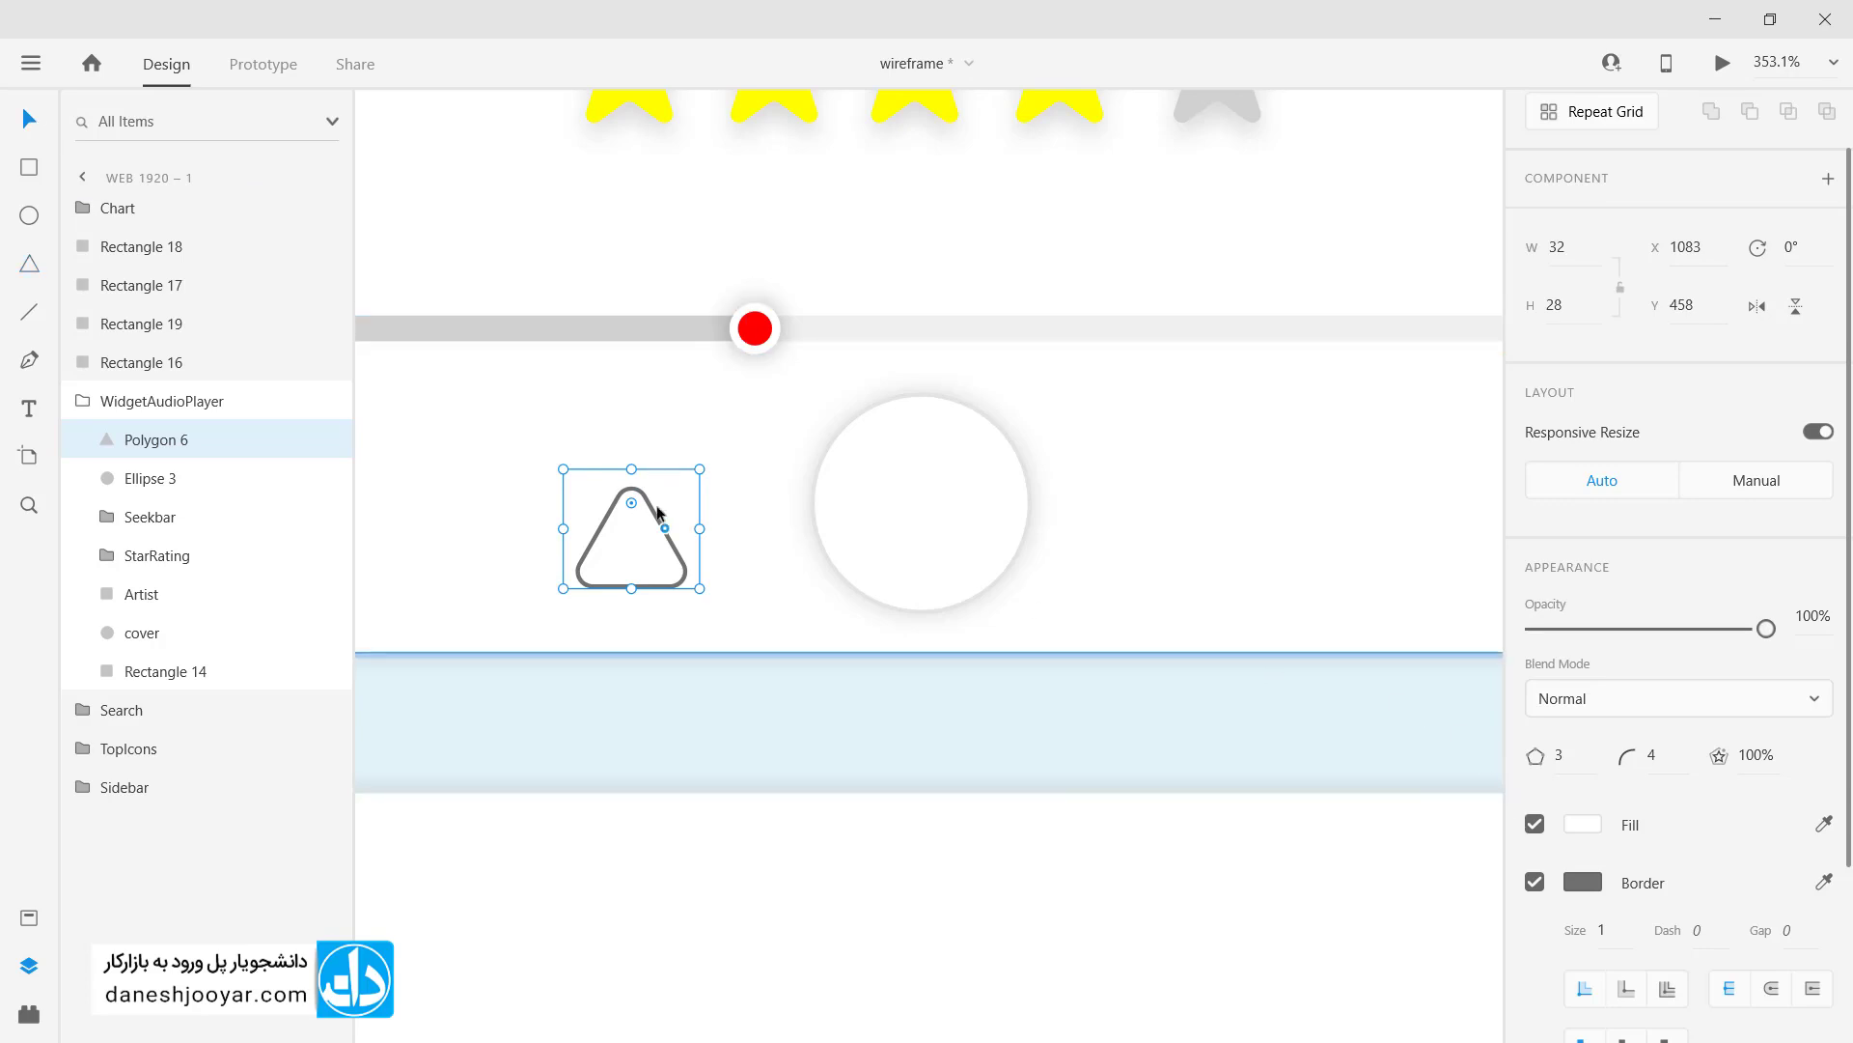
drag(659, 511, 919, 509)
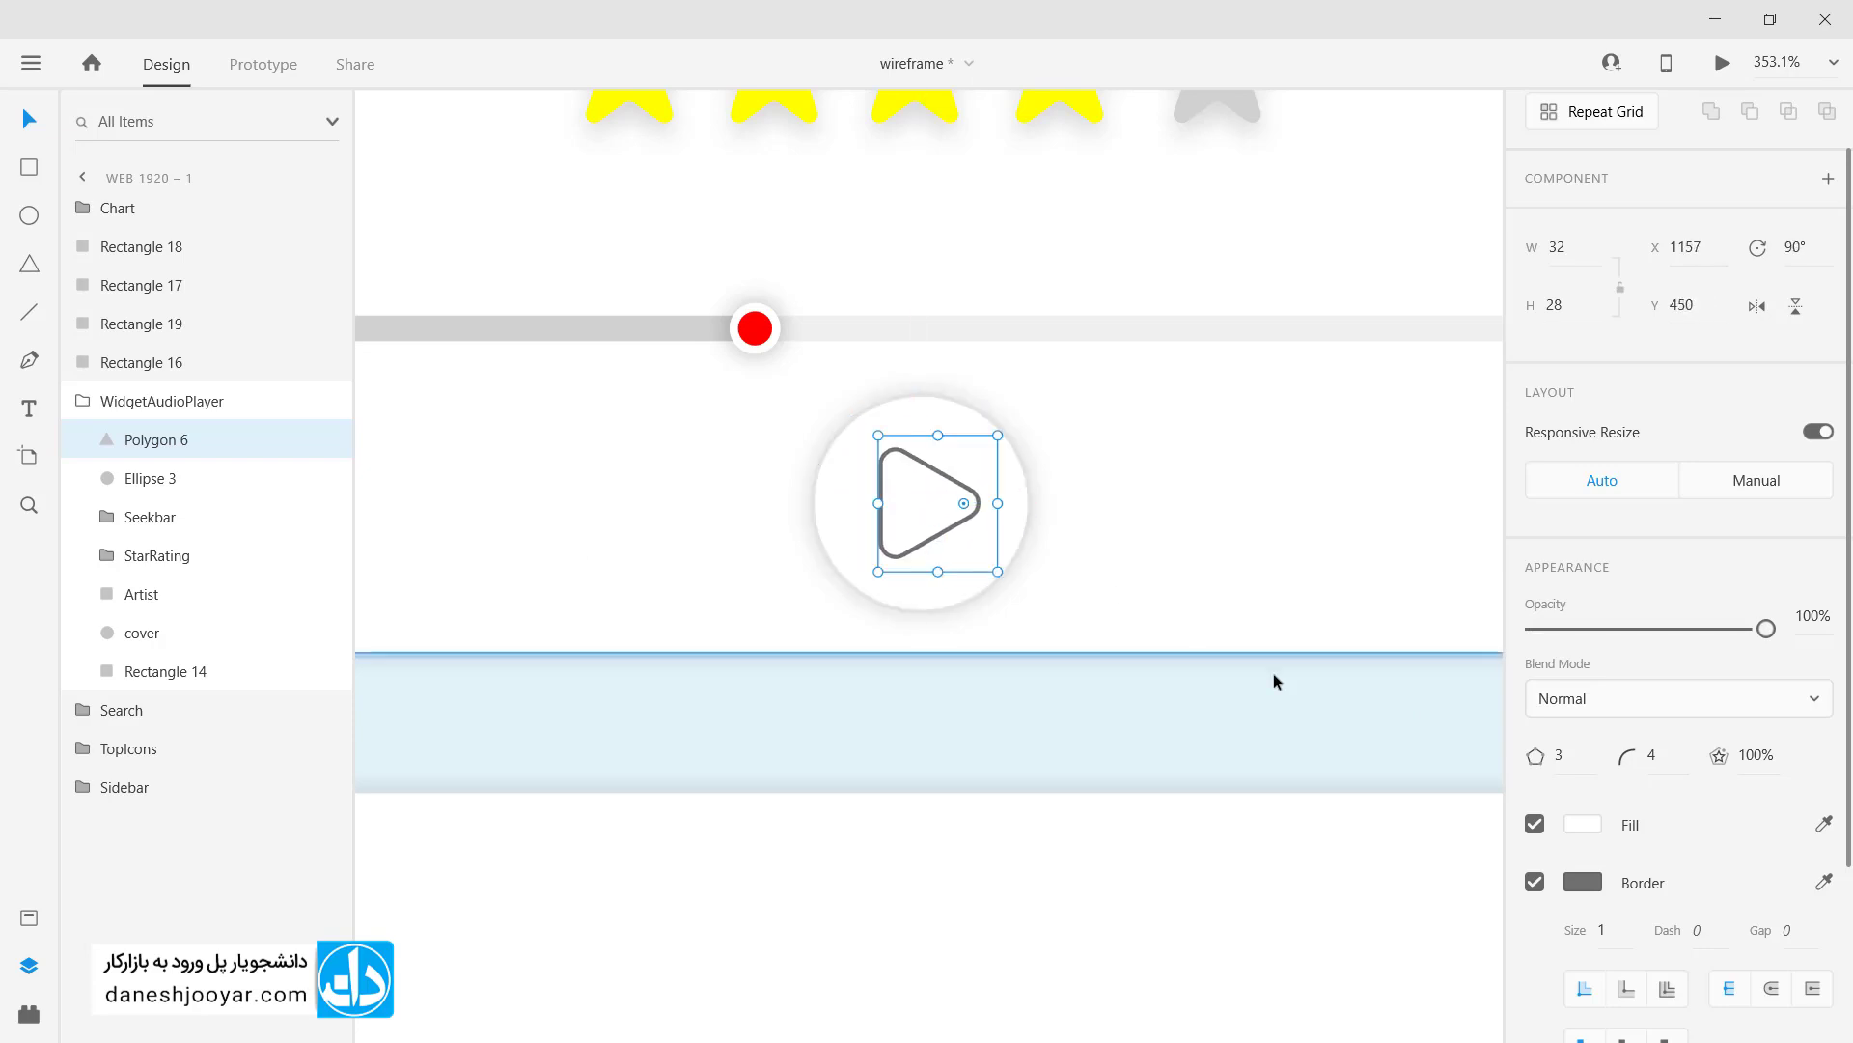
Step: Remove the triangle's border and fill it with the handle's red, #FF0000, using the eyedropper
click(1537, 883)
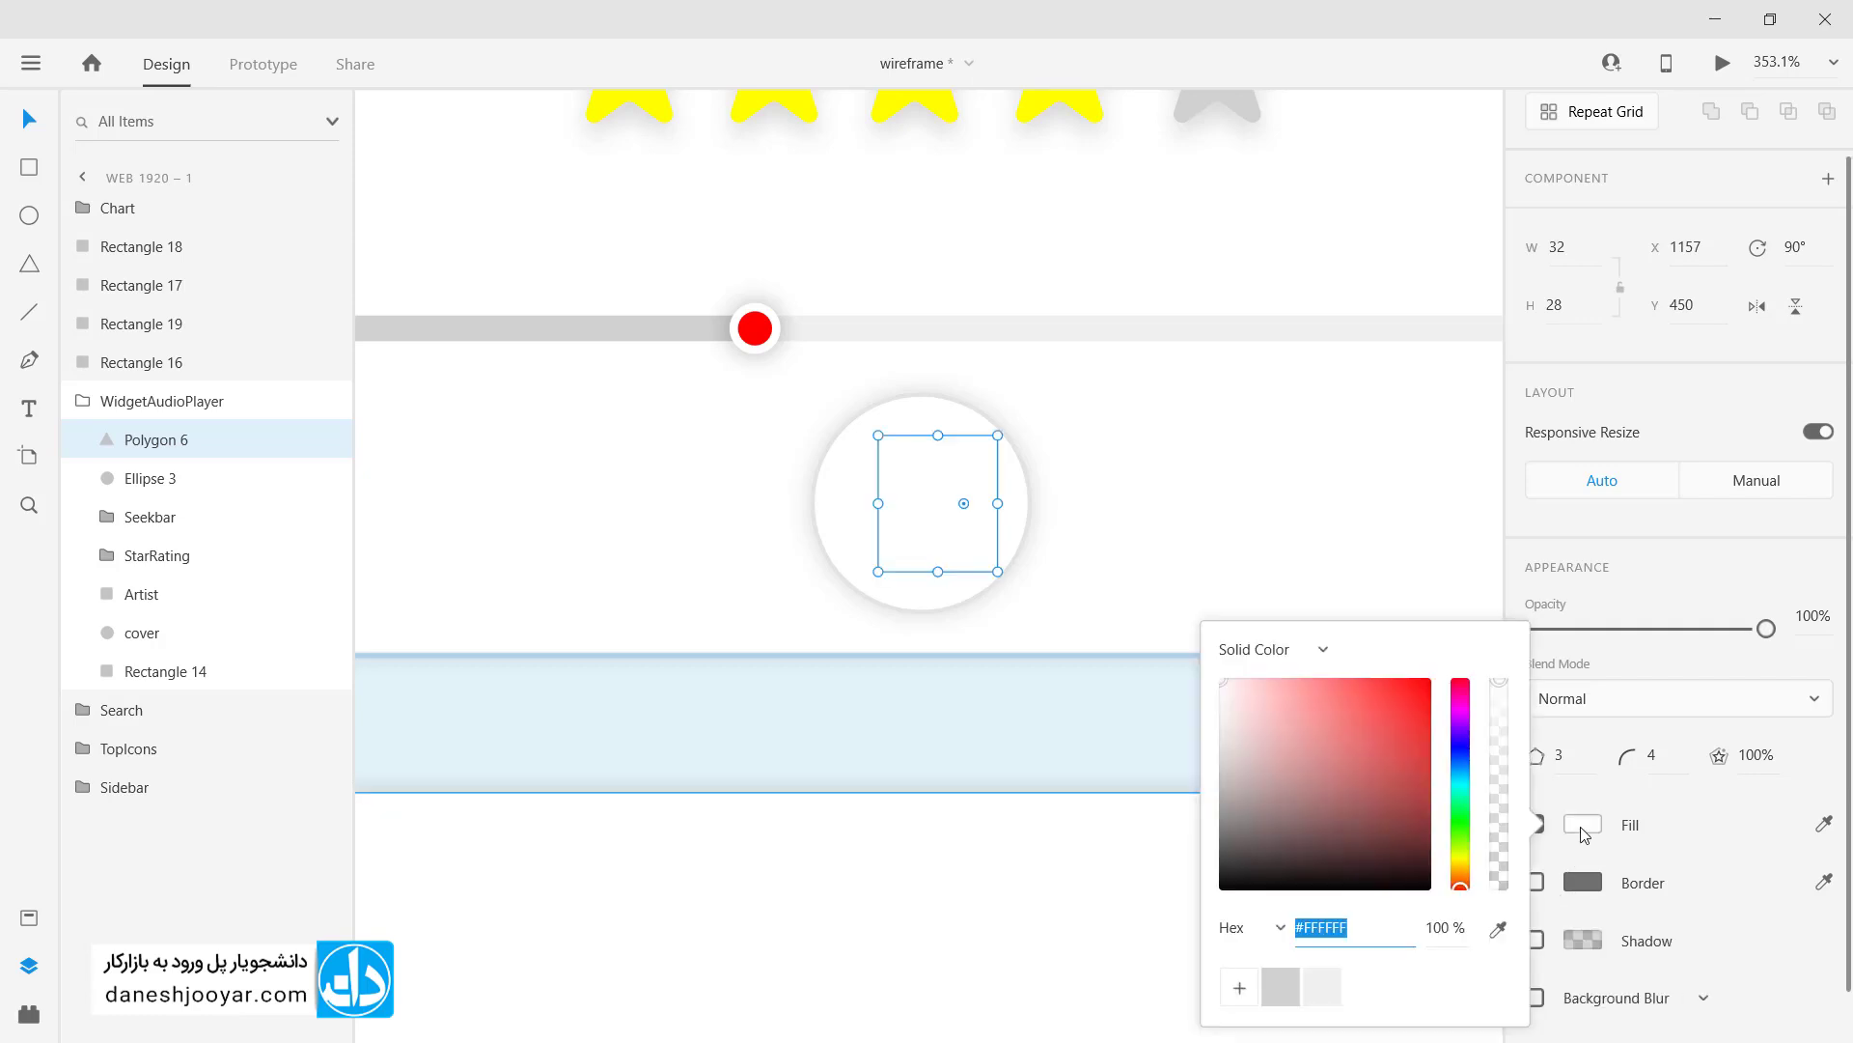
click(1283, 983)
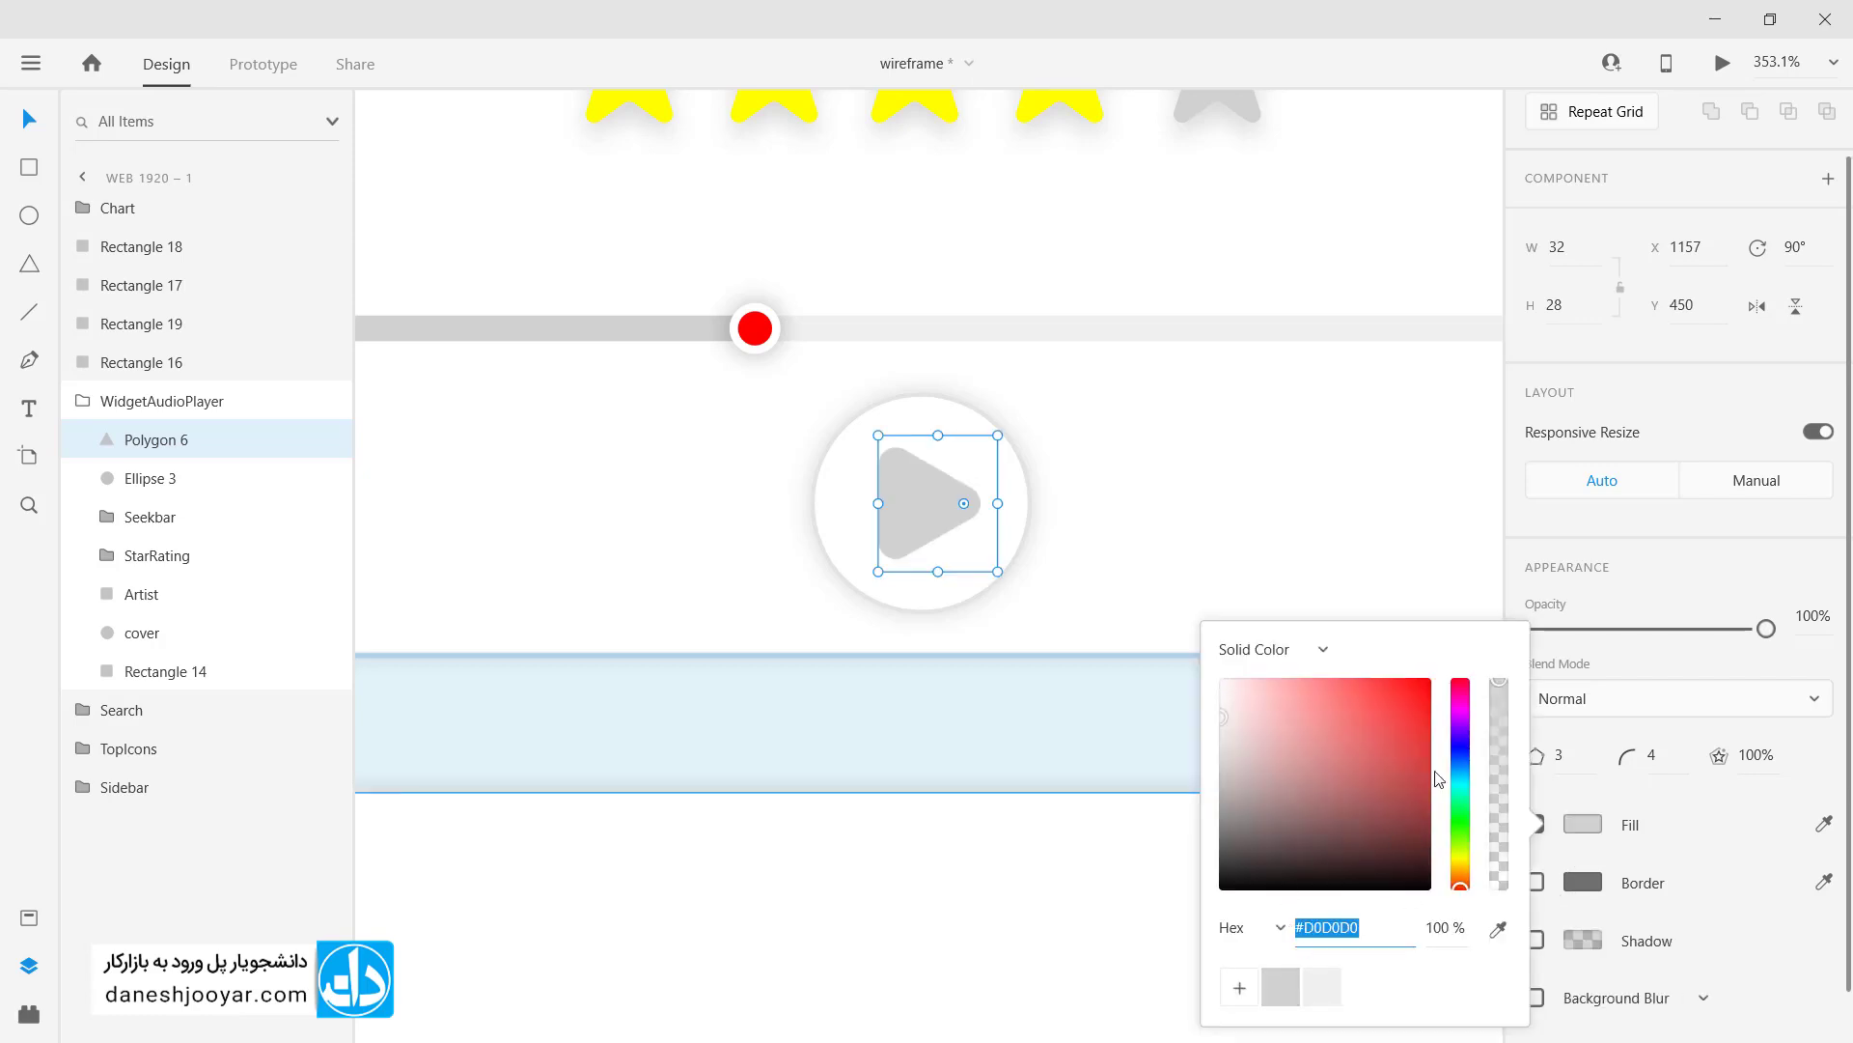
click(1498, 928)
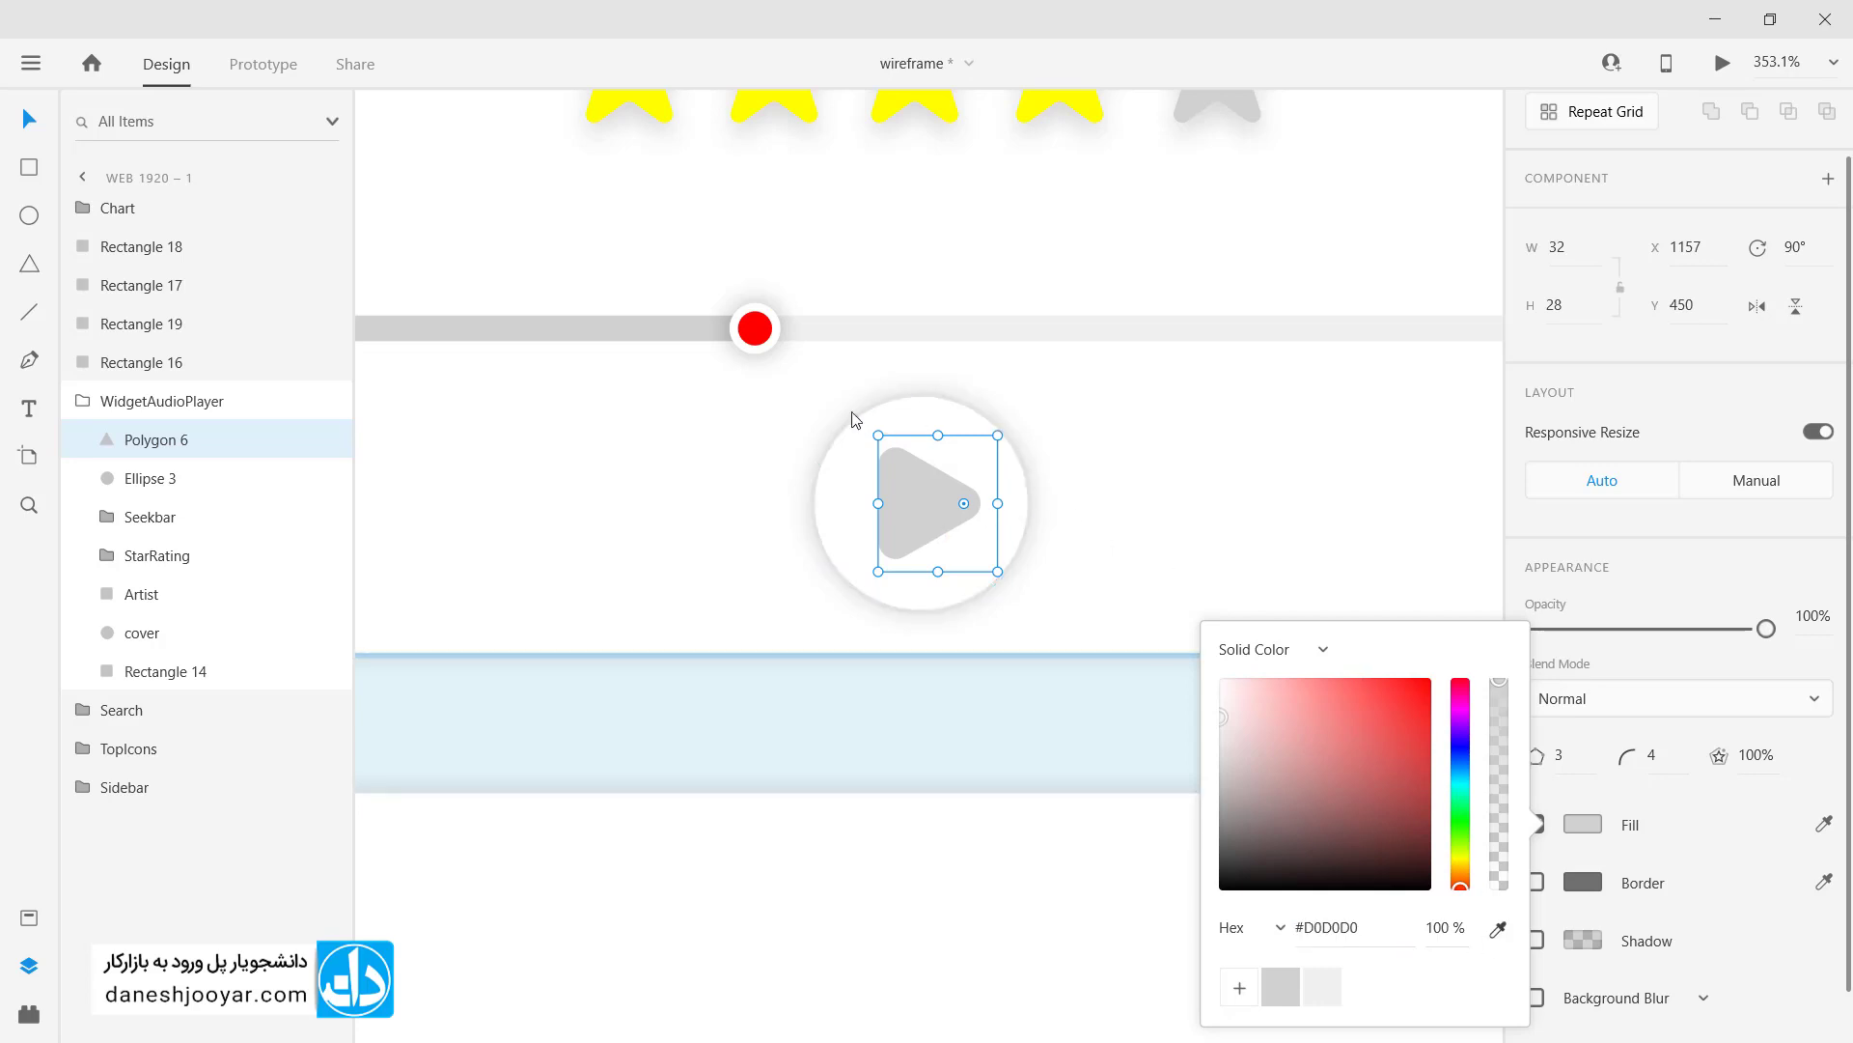
click(767, 317)
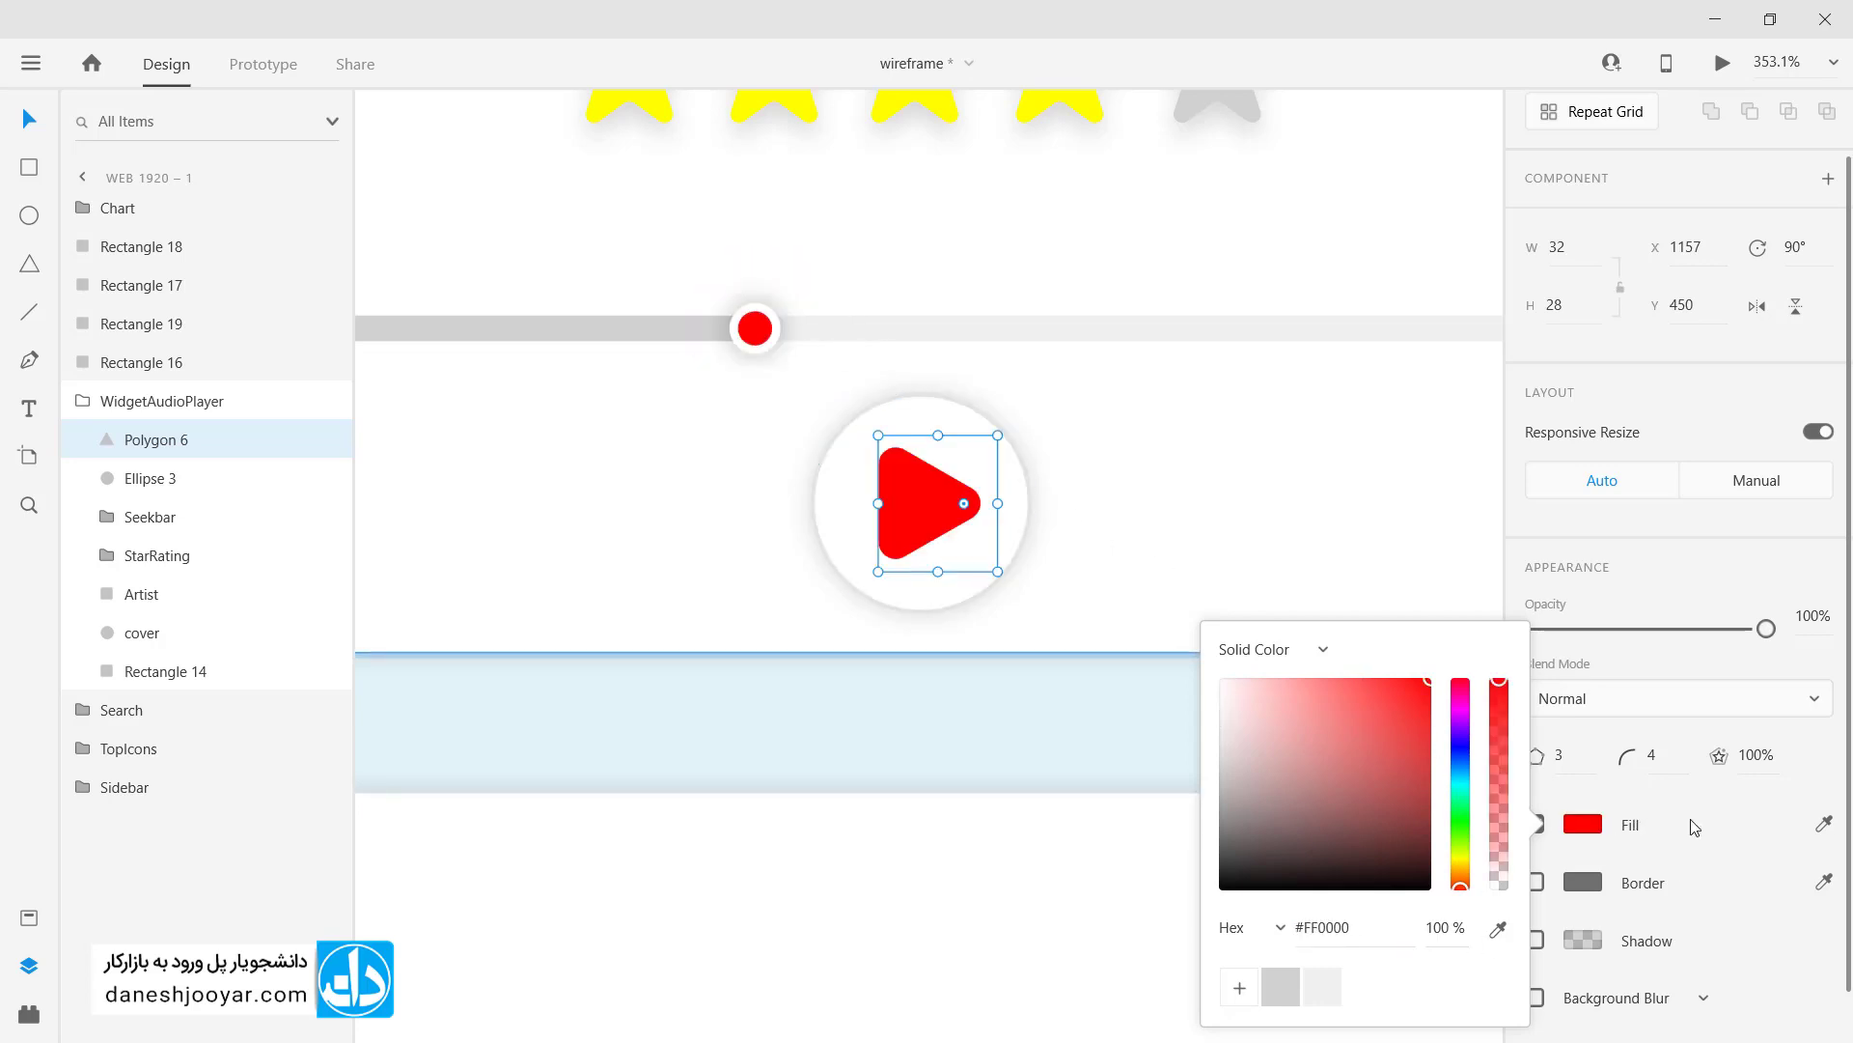
Step: Shrink the red triangle about its centre to 28 by 24
click(983, 565)
drag(998, 571, 989, 563)
scroll(1075, 531, down, 6)
Step: Group the white circle with the red triangle and name the group play
scroll(1079, 531, up, 5)
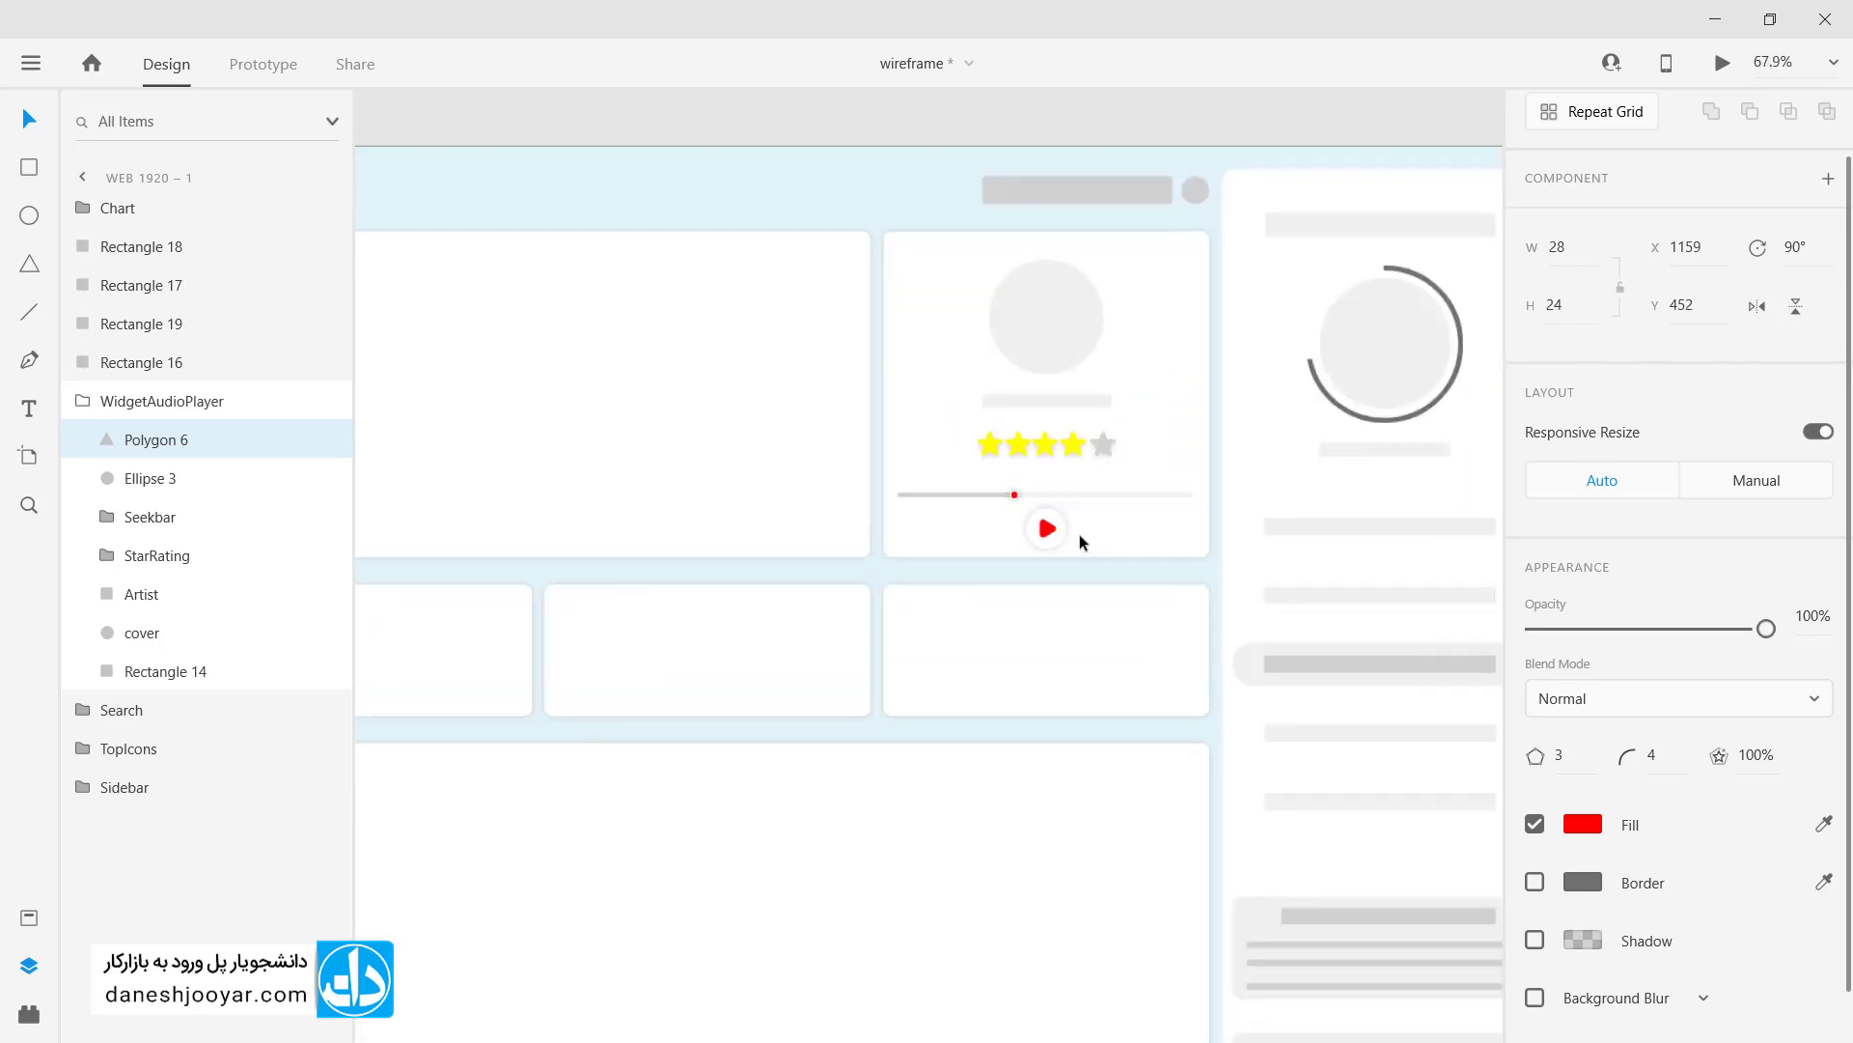
click(1010, 504)
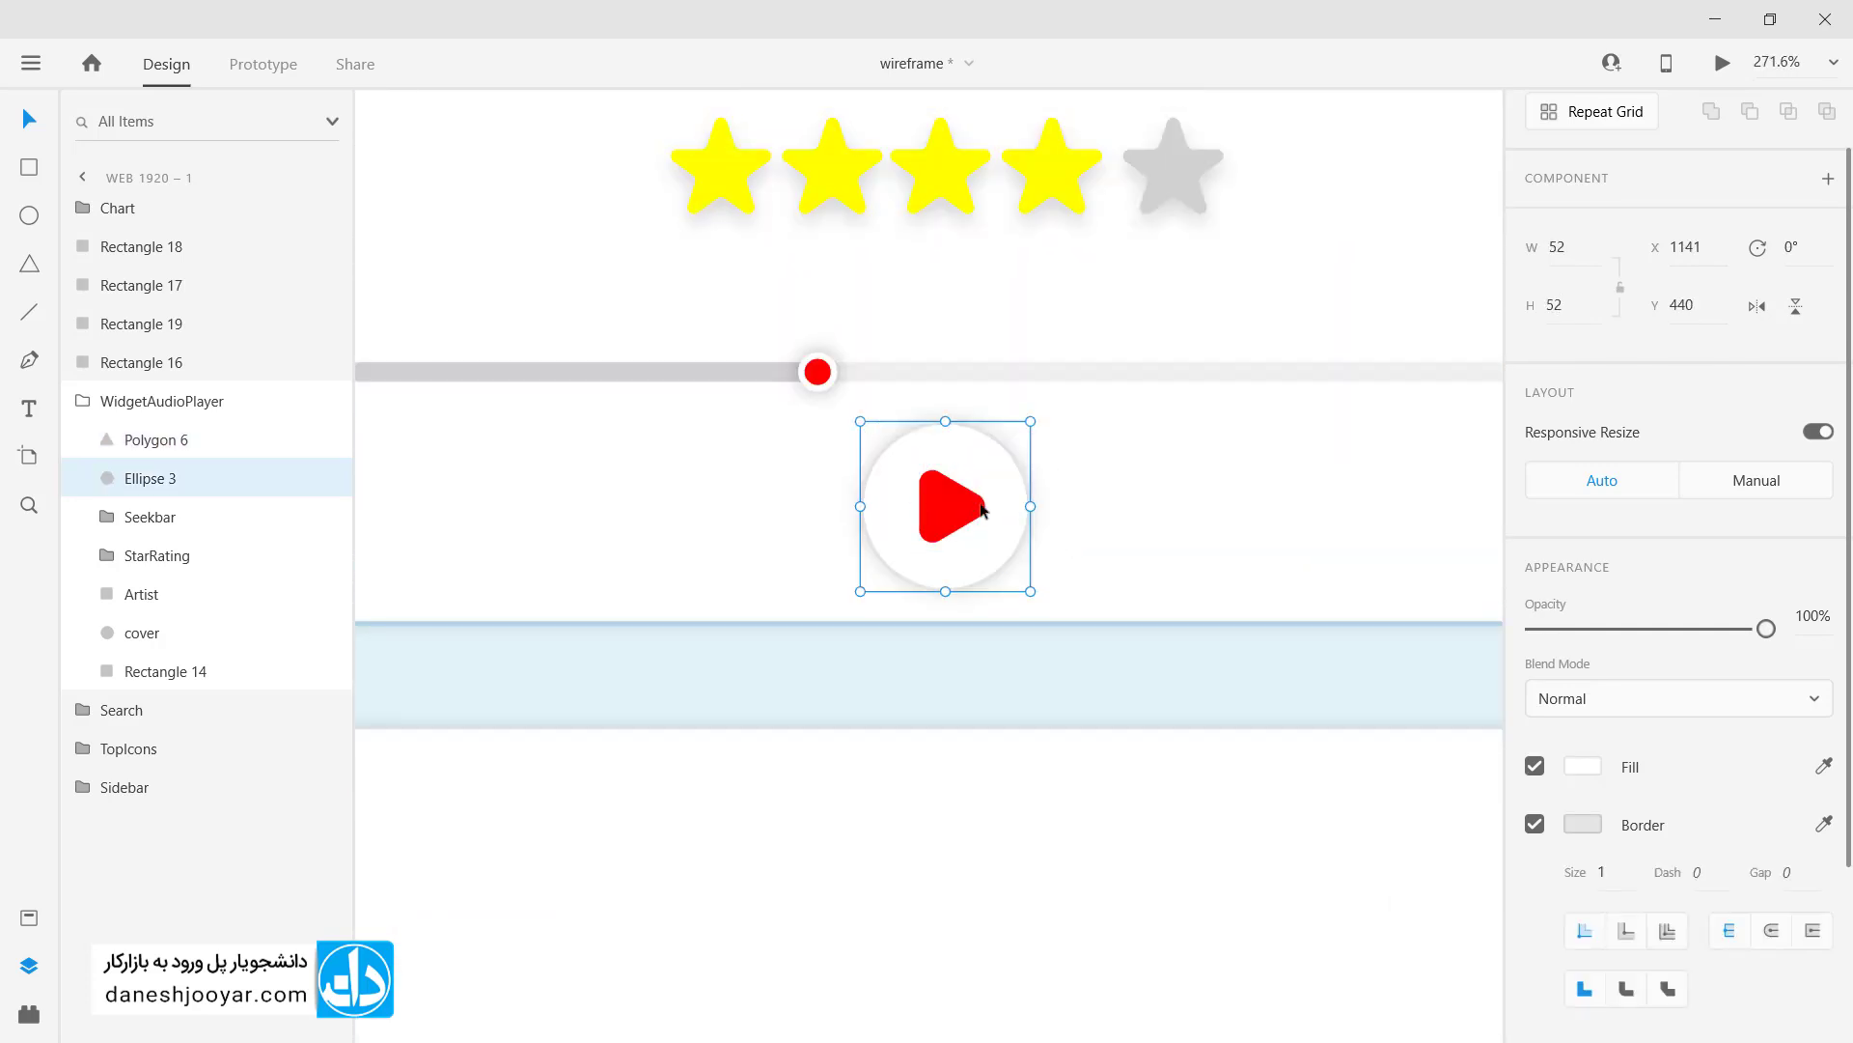
shift+click(946, 518)
key(ctrl+g)
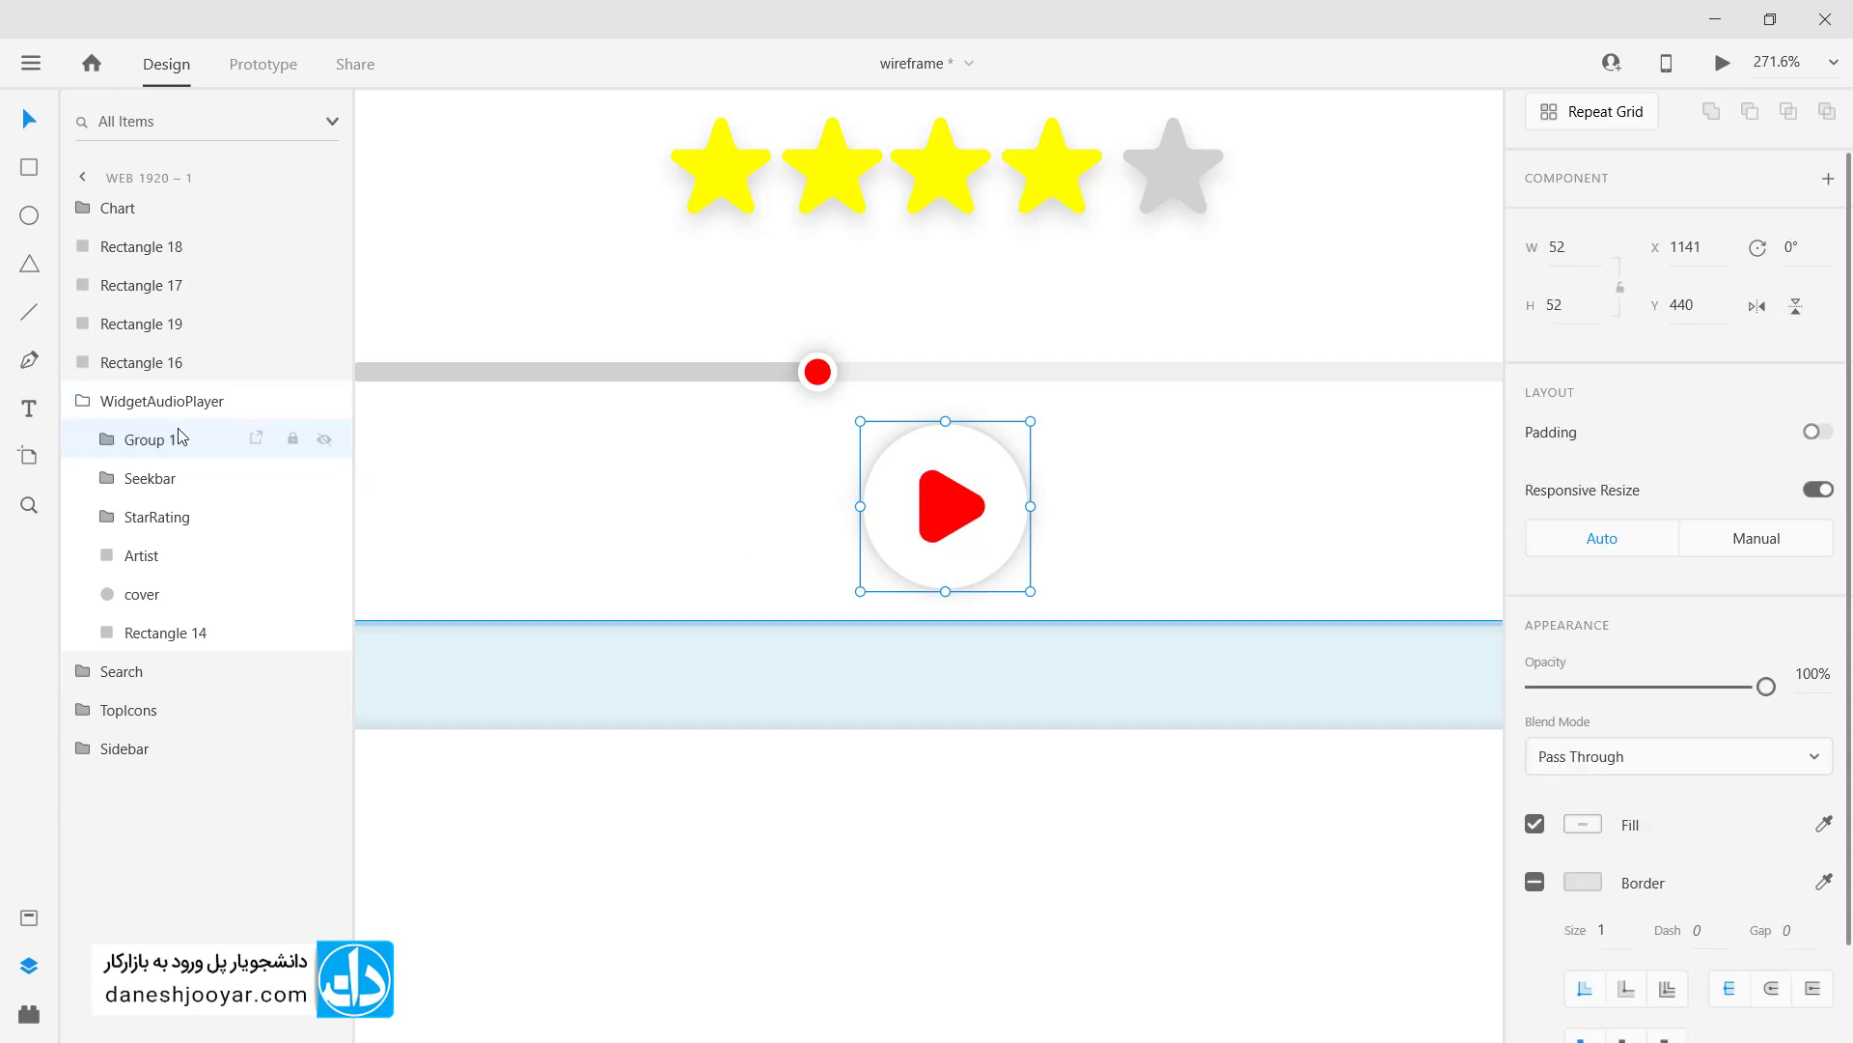
double_click(160, 441)
text(play)
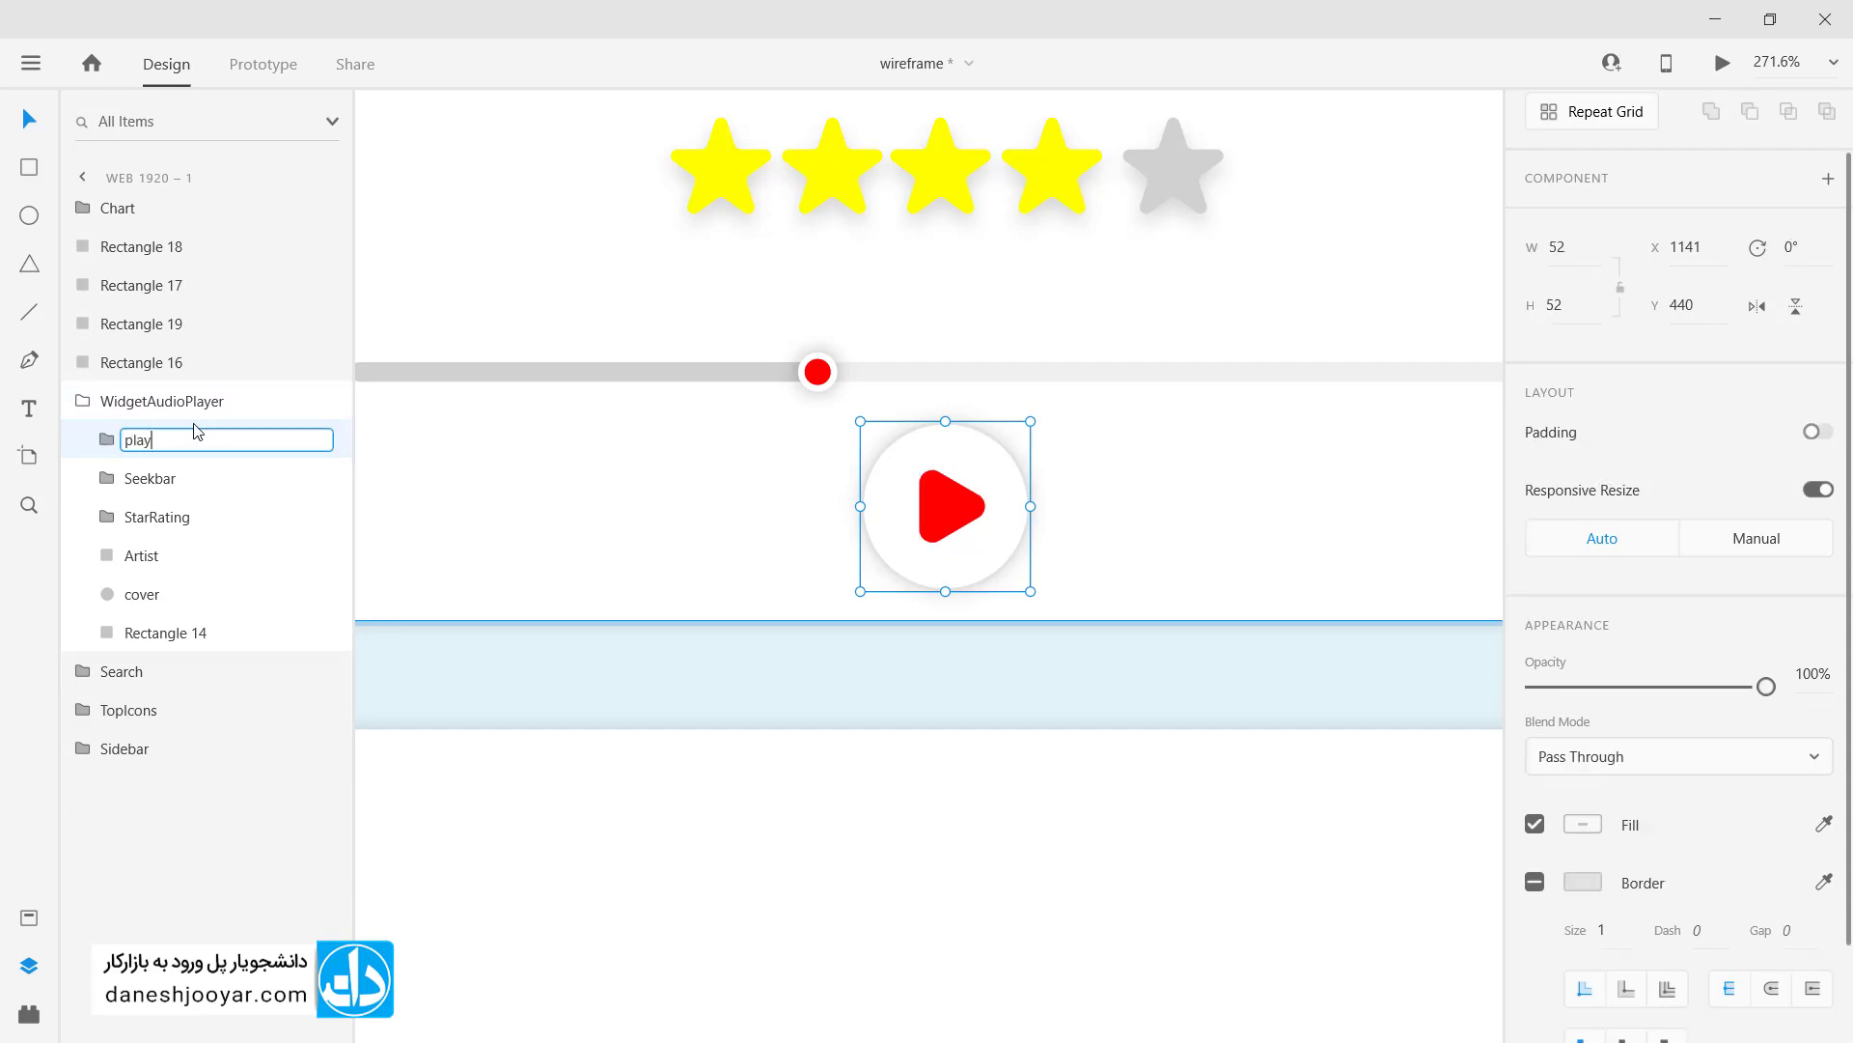
key(Return)
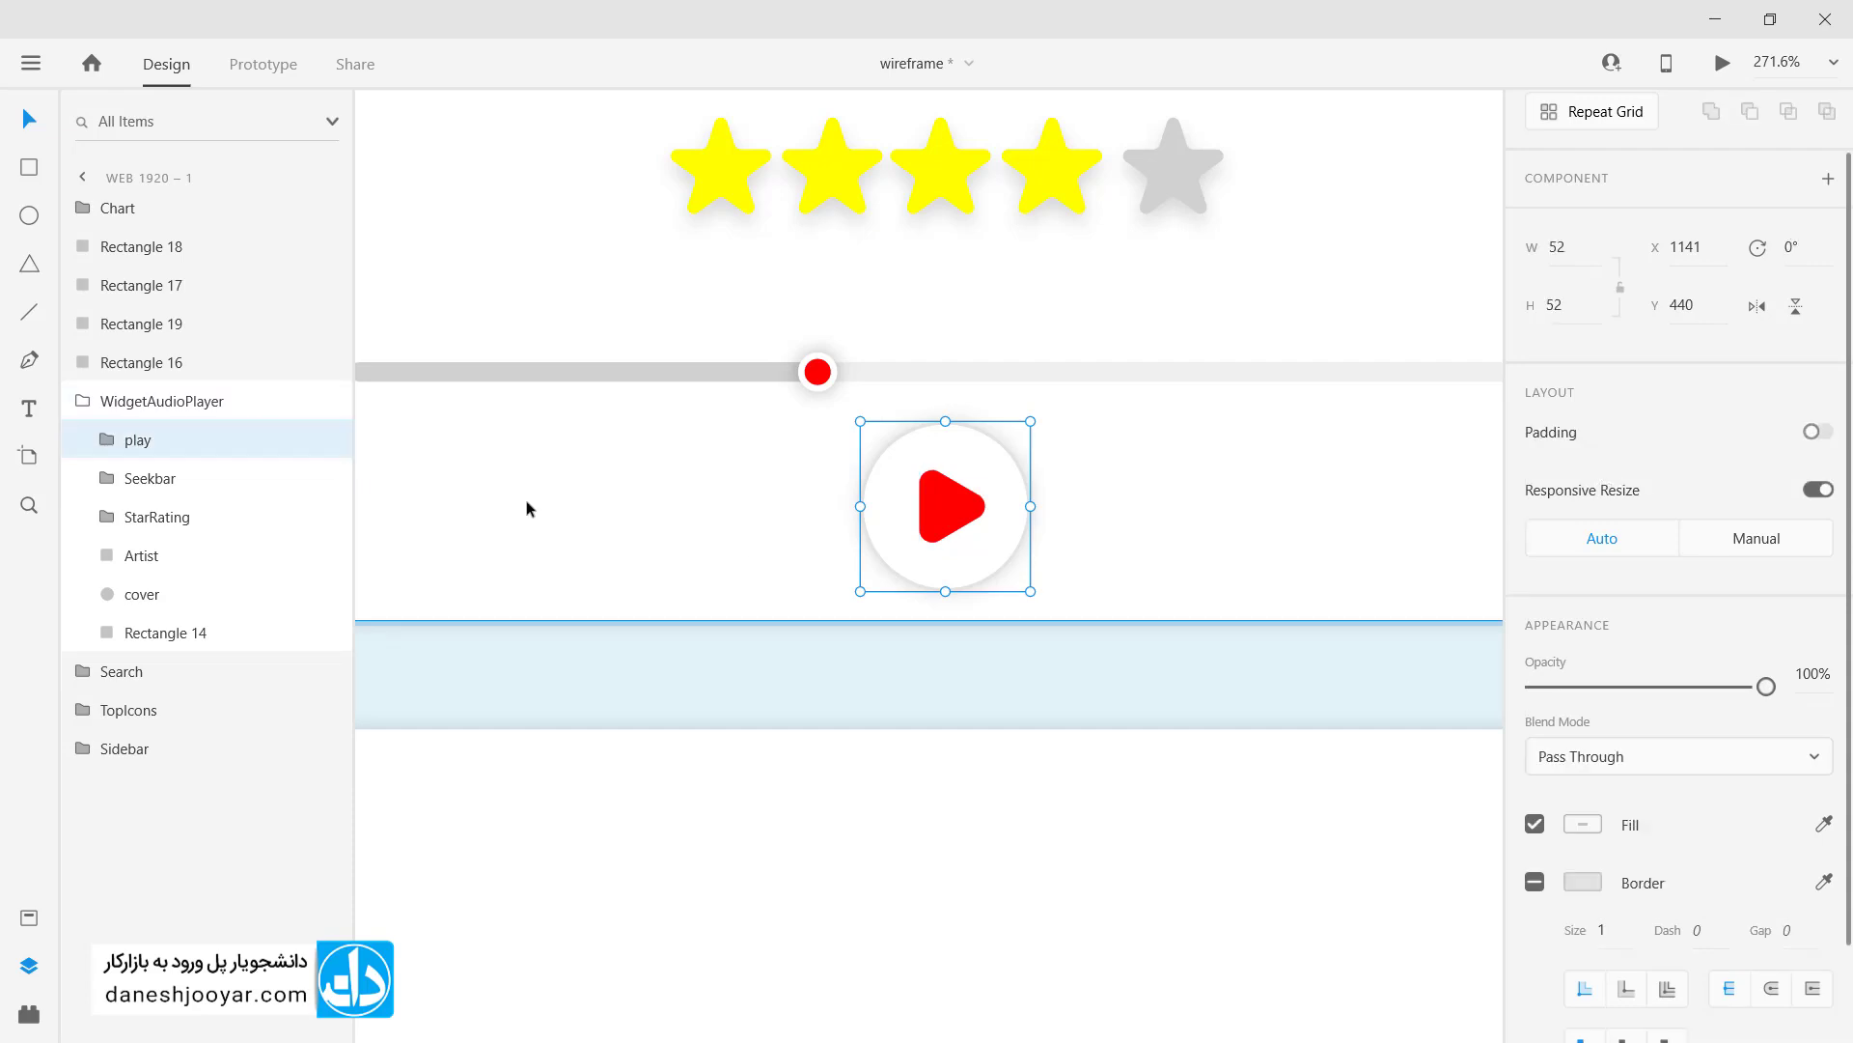
Step: Duplicate the play button beside the original on its right and shrink the copy about its centre to 40 by 40
drag(878, 530, 1126, 538)
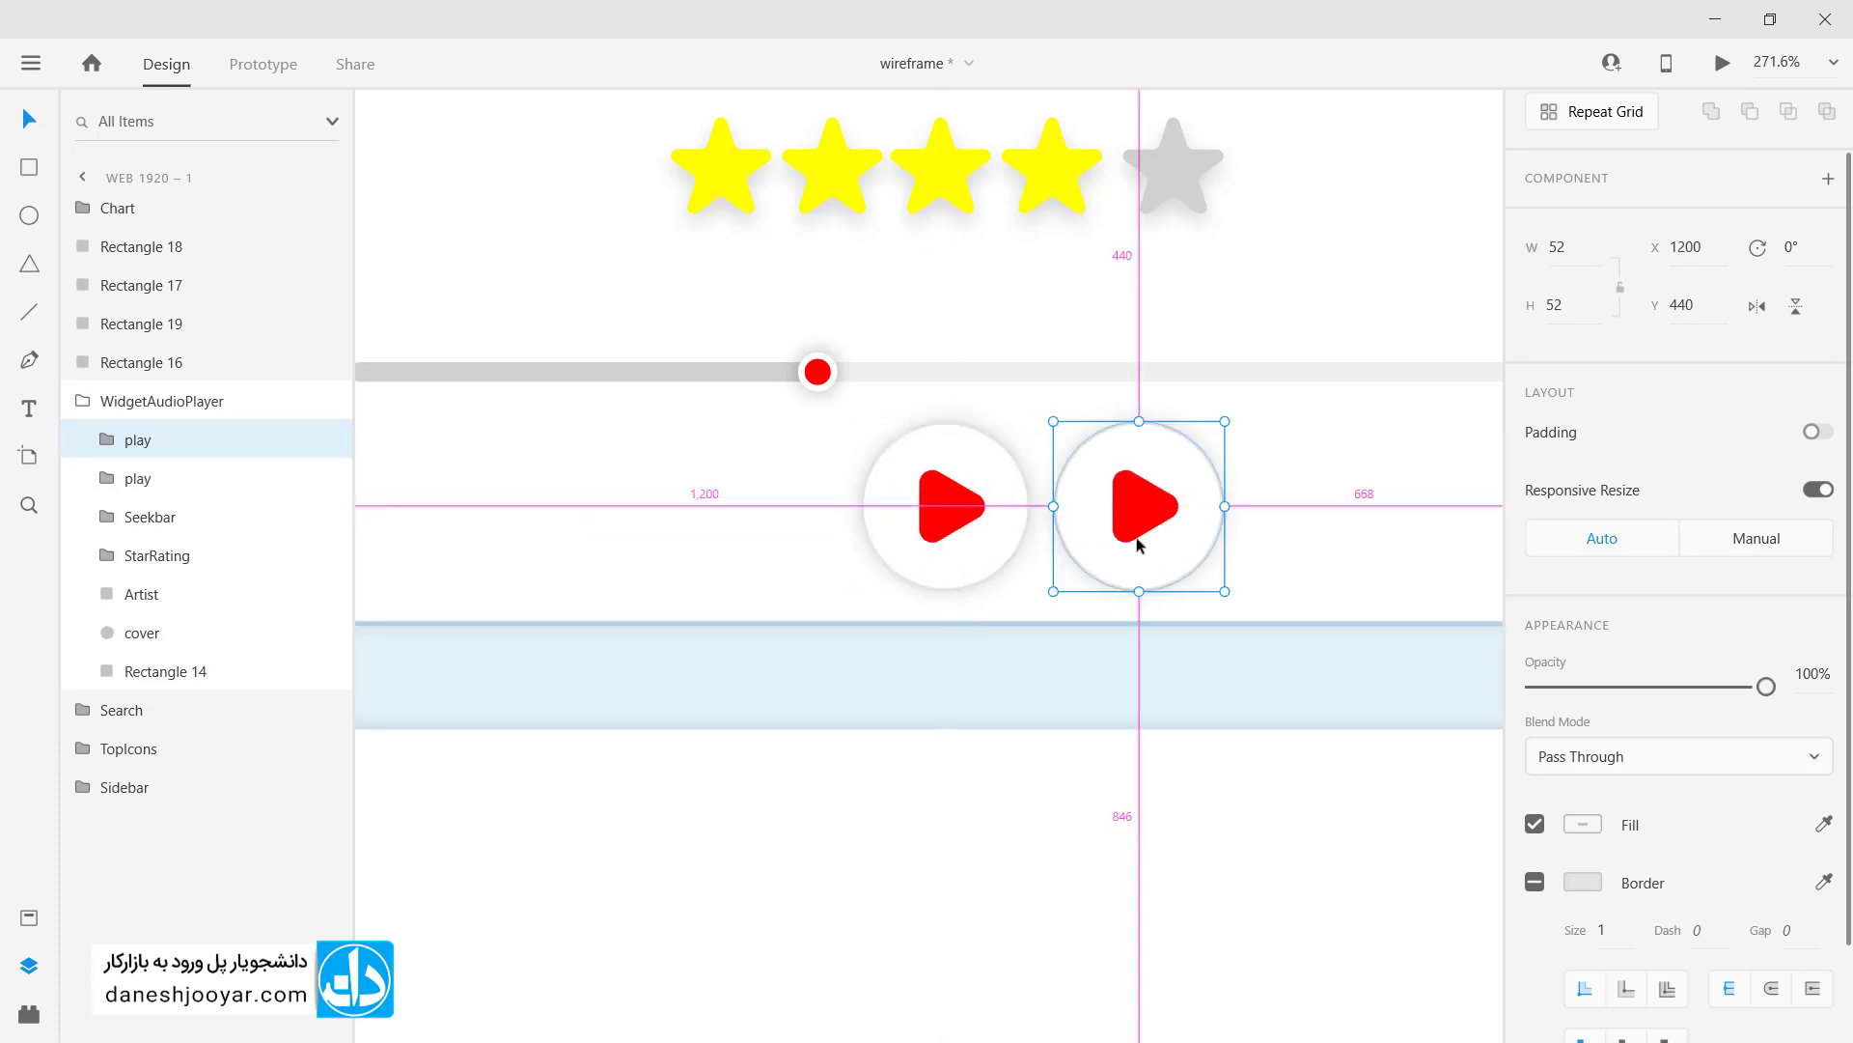
drag(1216, 580, 1207, 563)
Step: Shift the triangle inside the smaller button slightly to the right and shrink it about its centre to 14 by 12
scroll(1149, 550, right, 2)
scroll(1015, 519, up, 1)
scroll(1023, 506, up, 5)
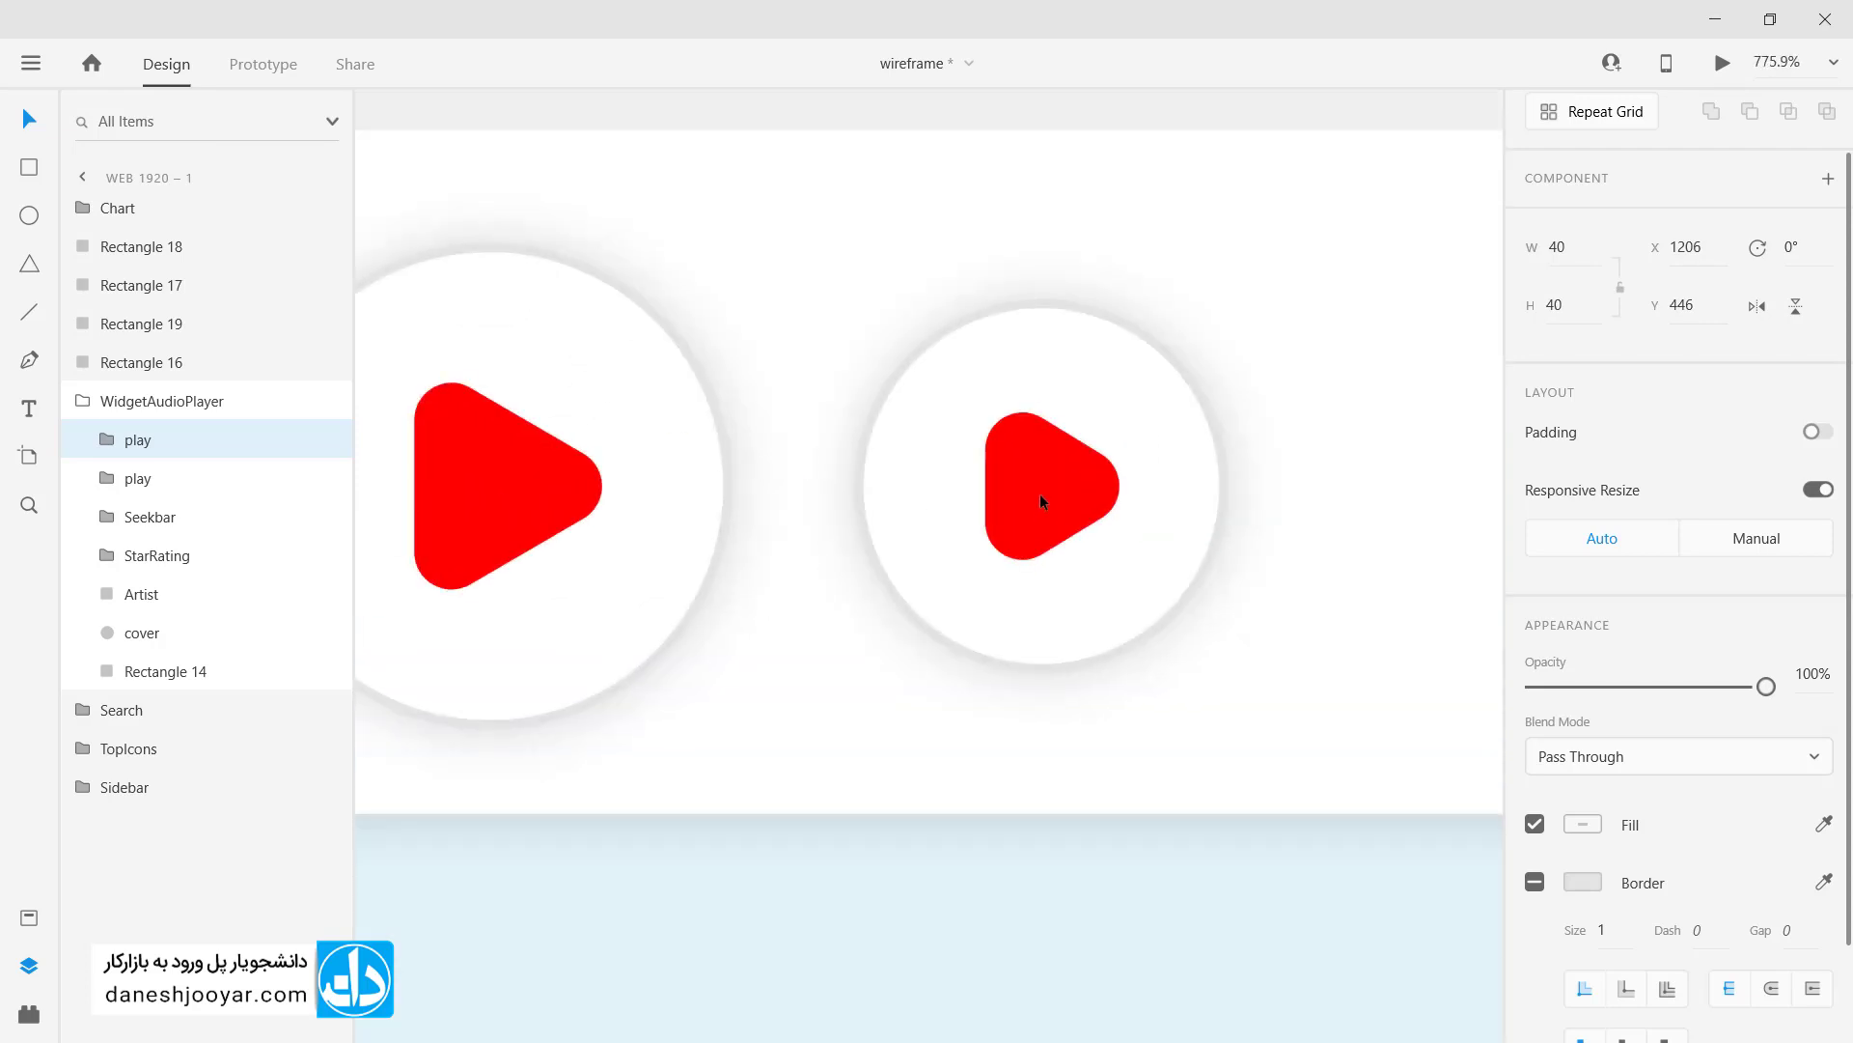
double_click(1039, 494)
drag(1082, 486, 1110, 488)
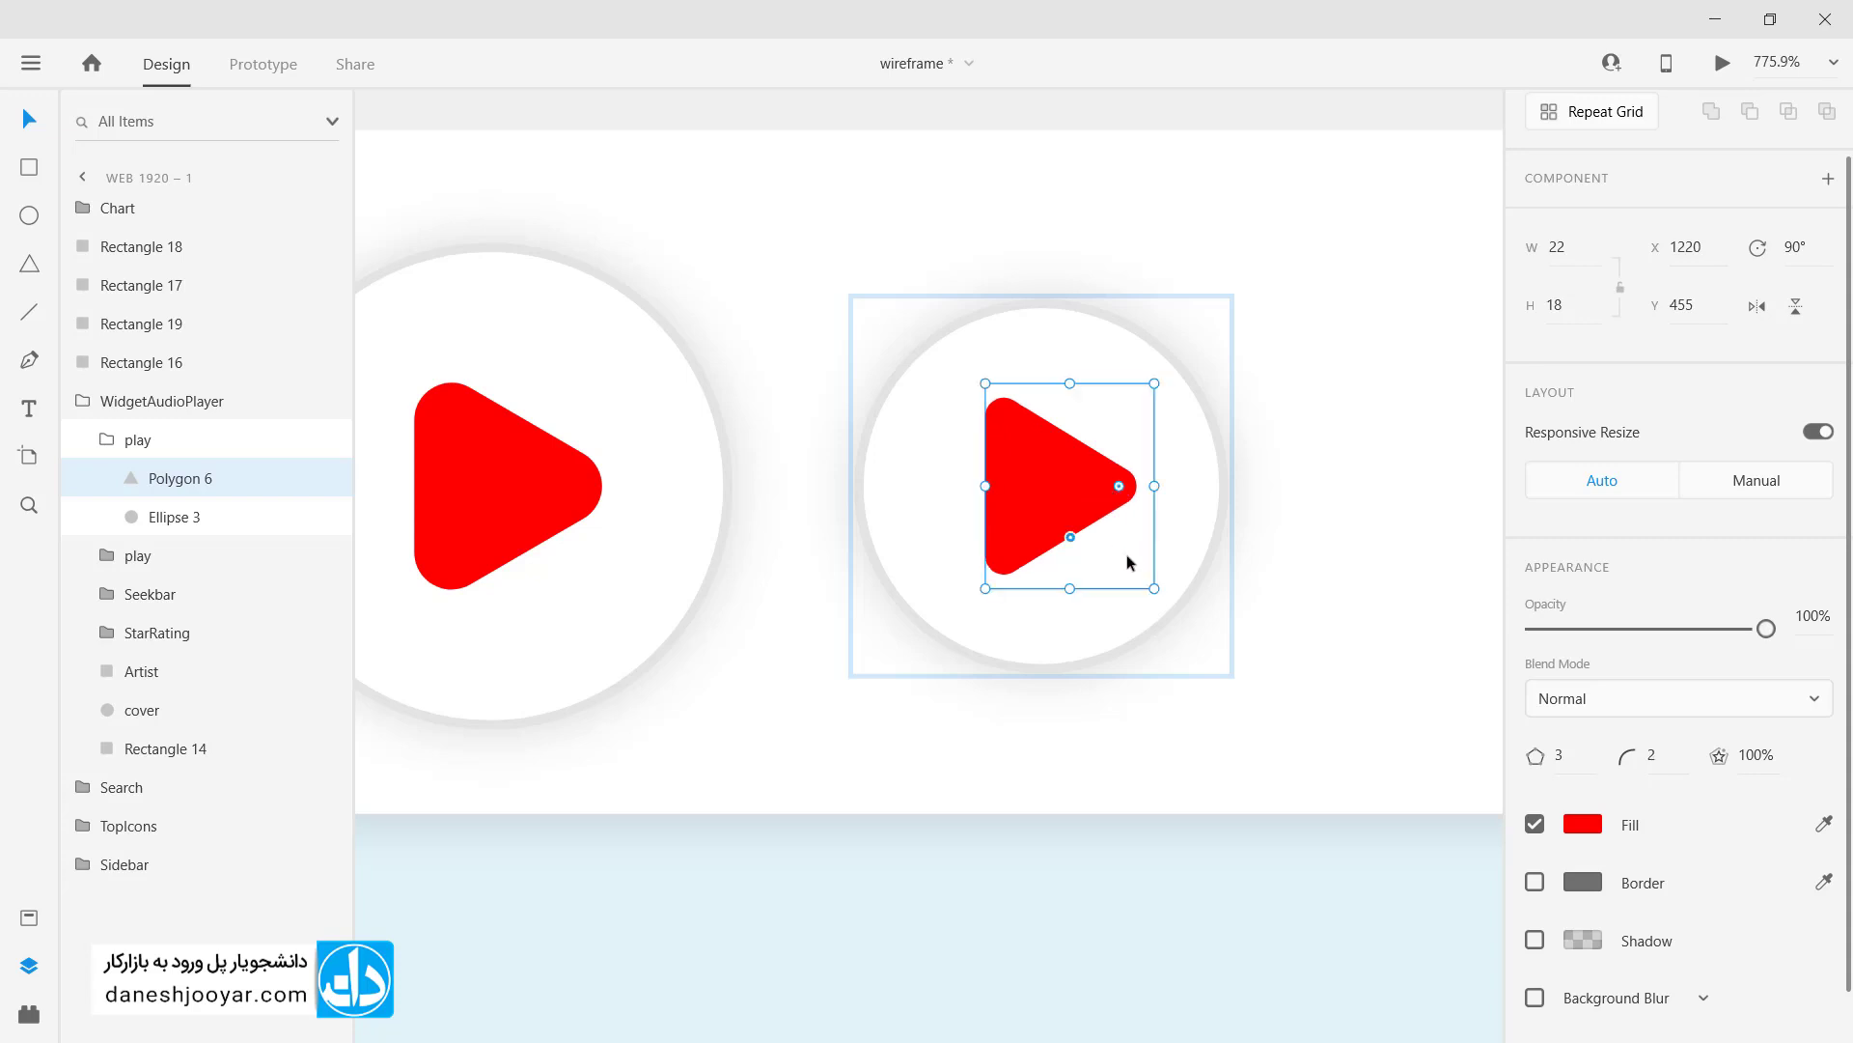
drag(1152, 586, 1126, 560)
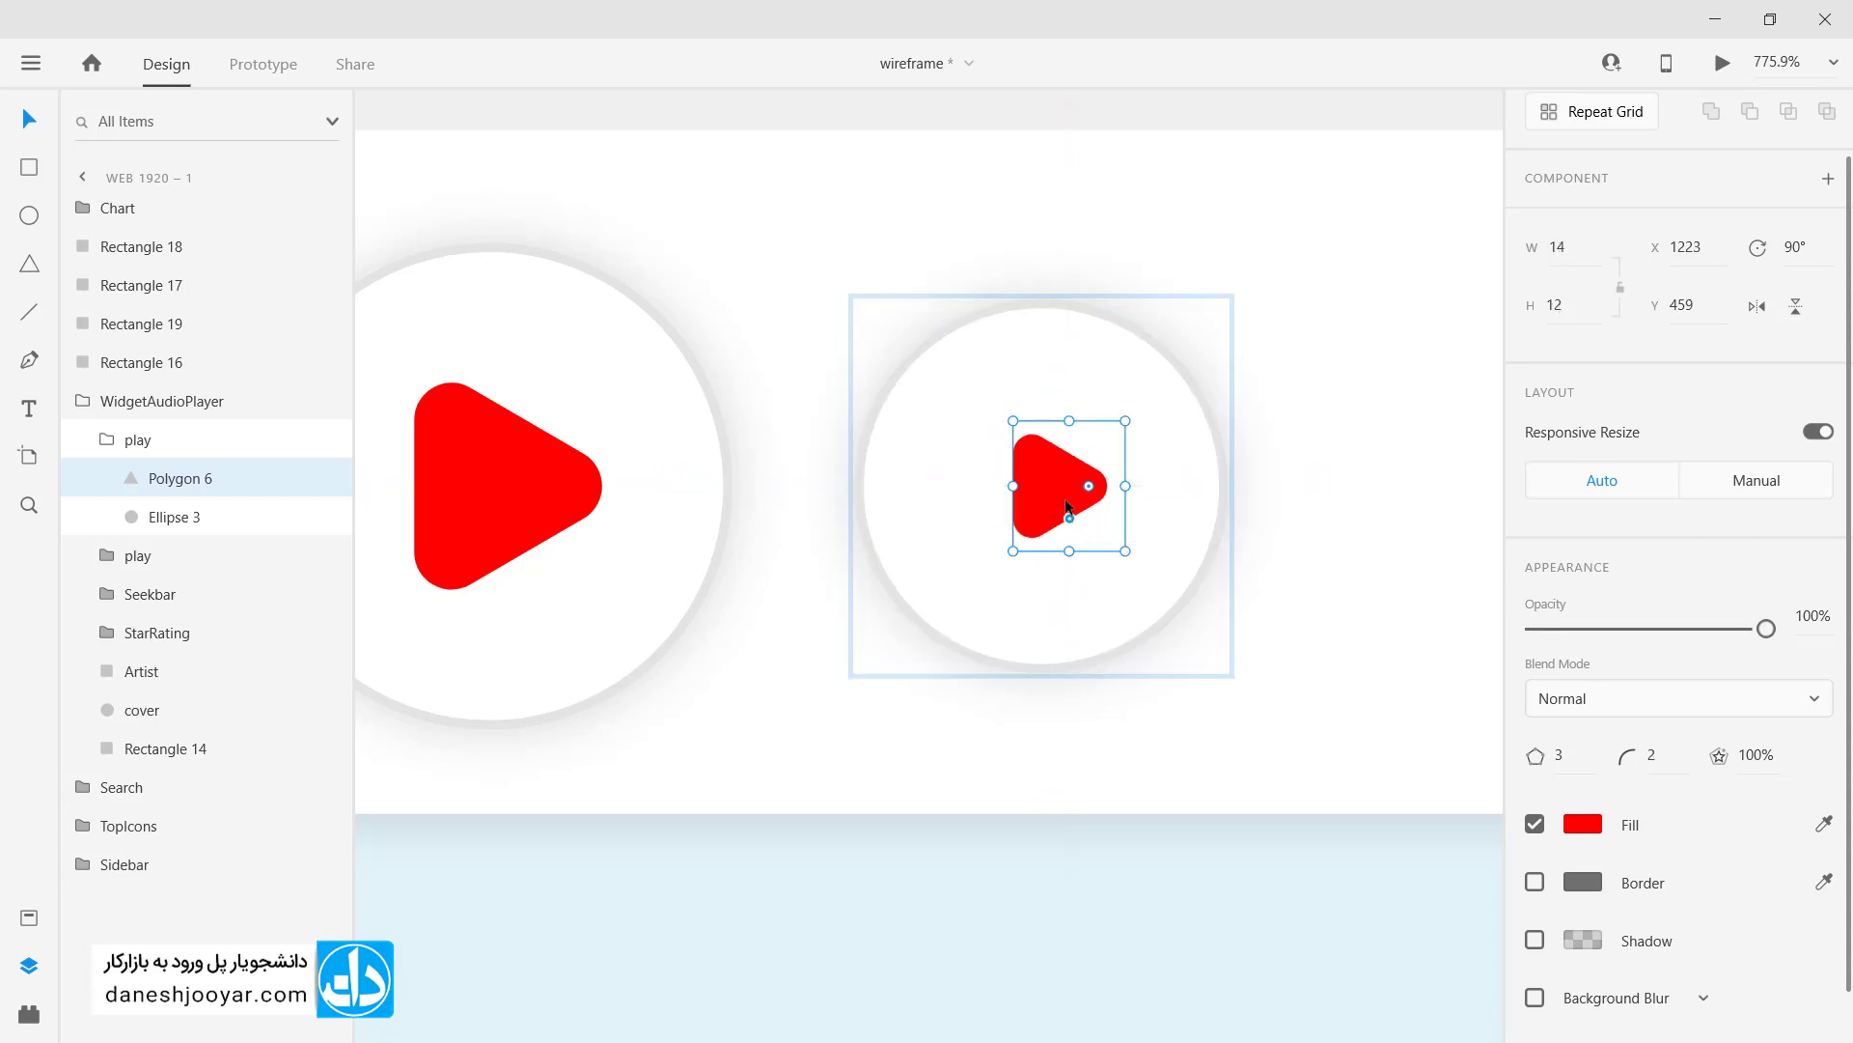
Step: Duplicate the small triangle to the left for a fast-forward icon and nudge the copy left to X 1216
drag(1069, 500, 1016, 491)
shift+click(1110, 486)
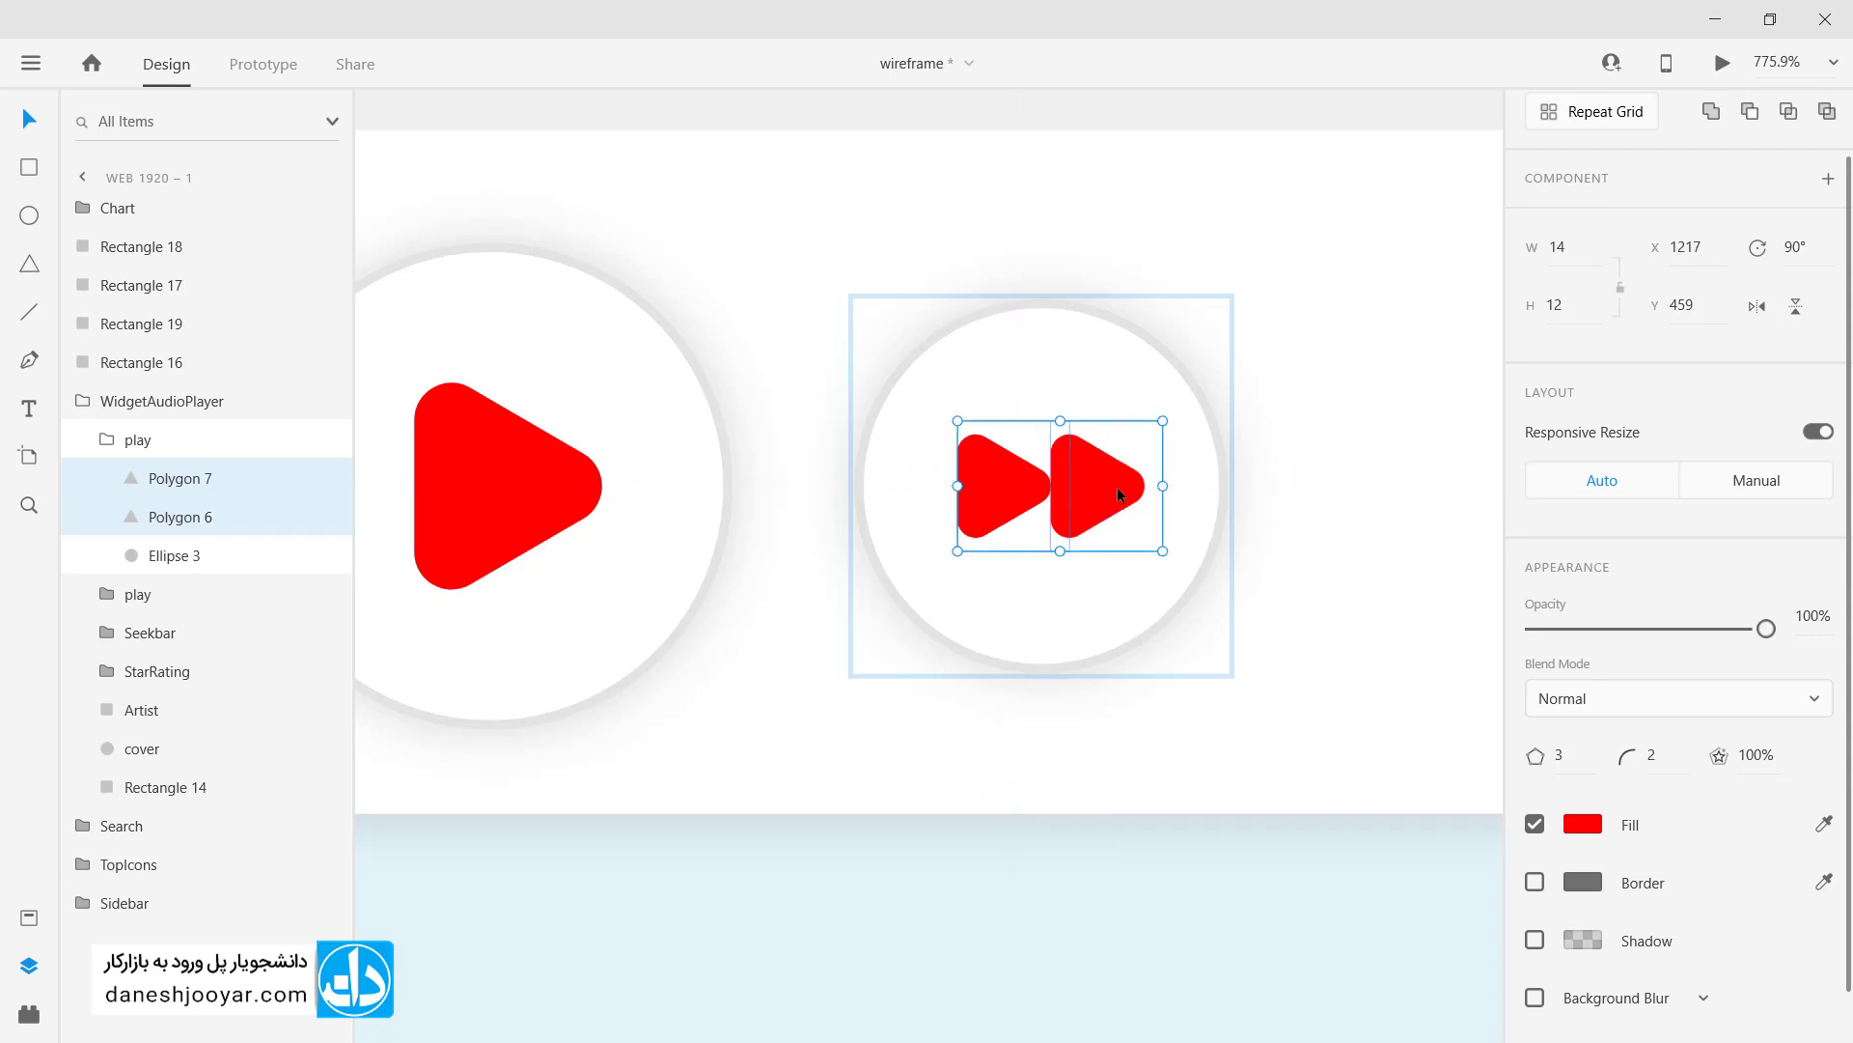
shift+click(1116, 486)
key(Left)
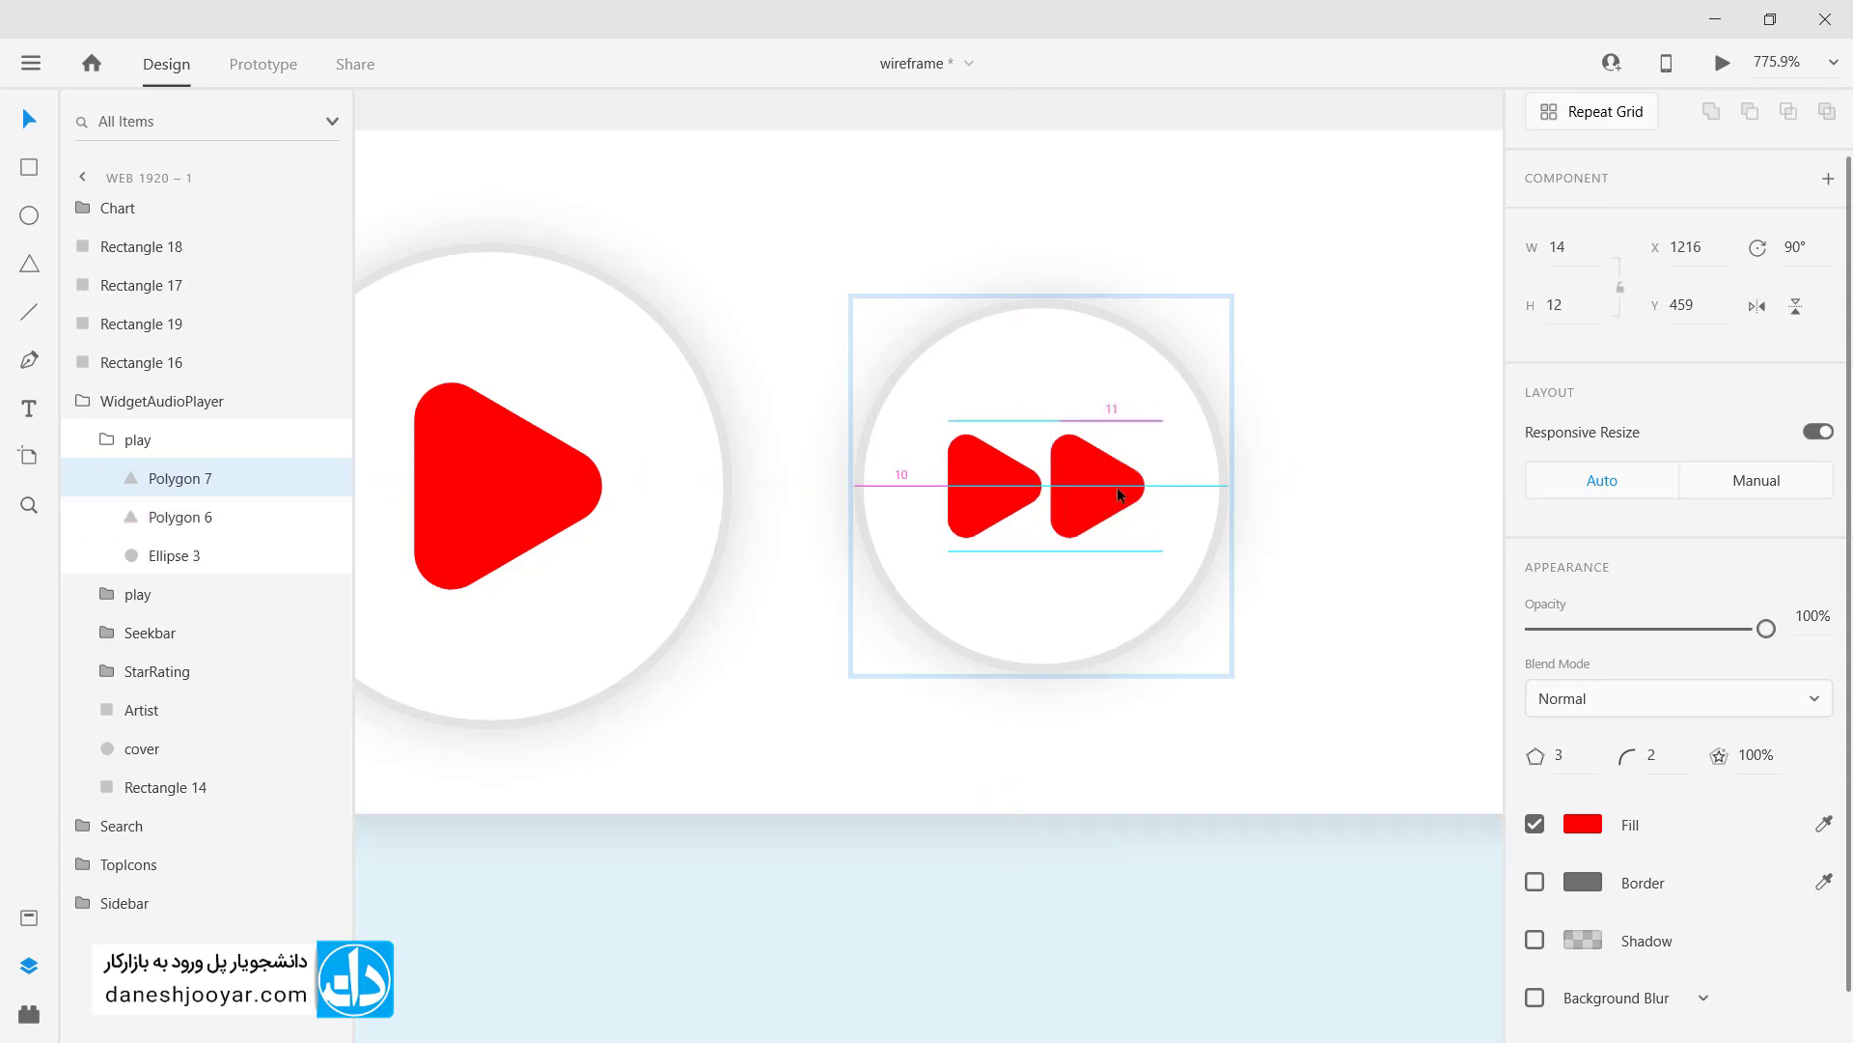
Step: Nudge the right triangle of the fast-forward icon left to X 1226 and rename the small button's group Forward
click(1108, 484)
key(Left)
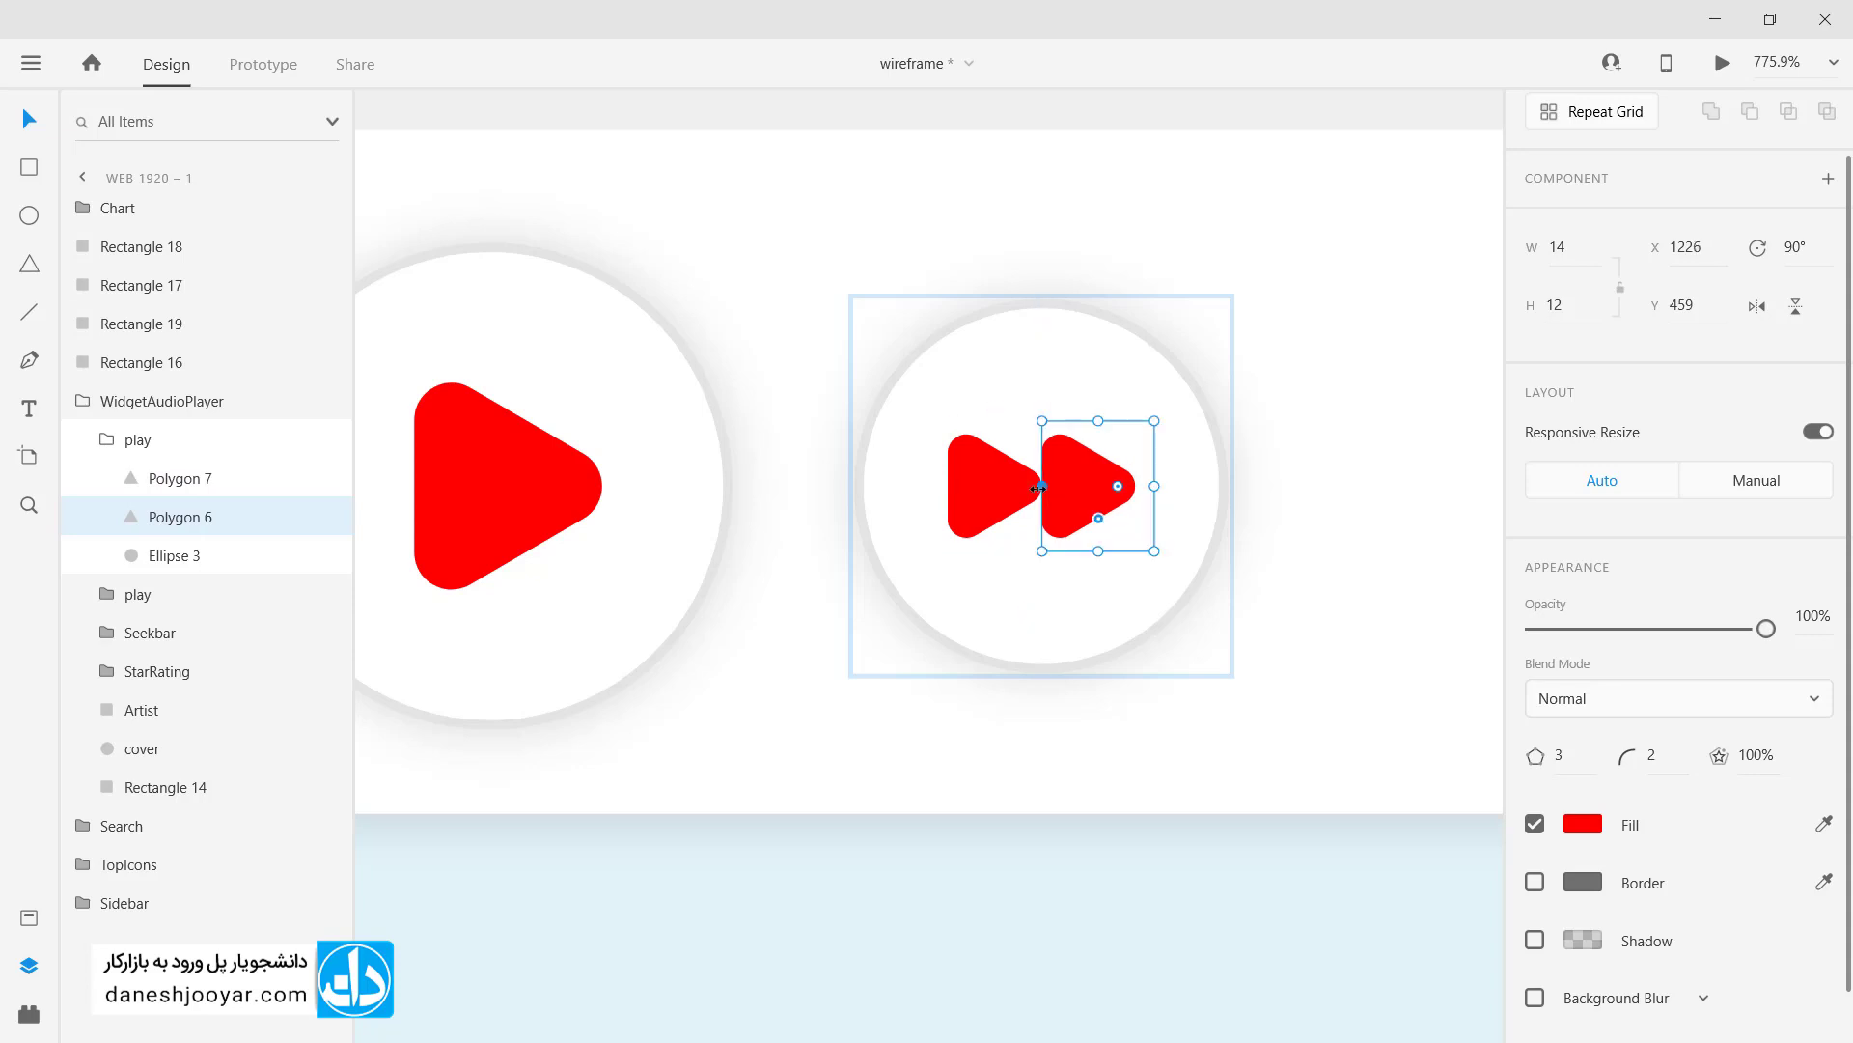
scroll(1035, 497, down, 2)
scroll(1036, 497, down, 4)
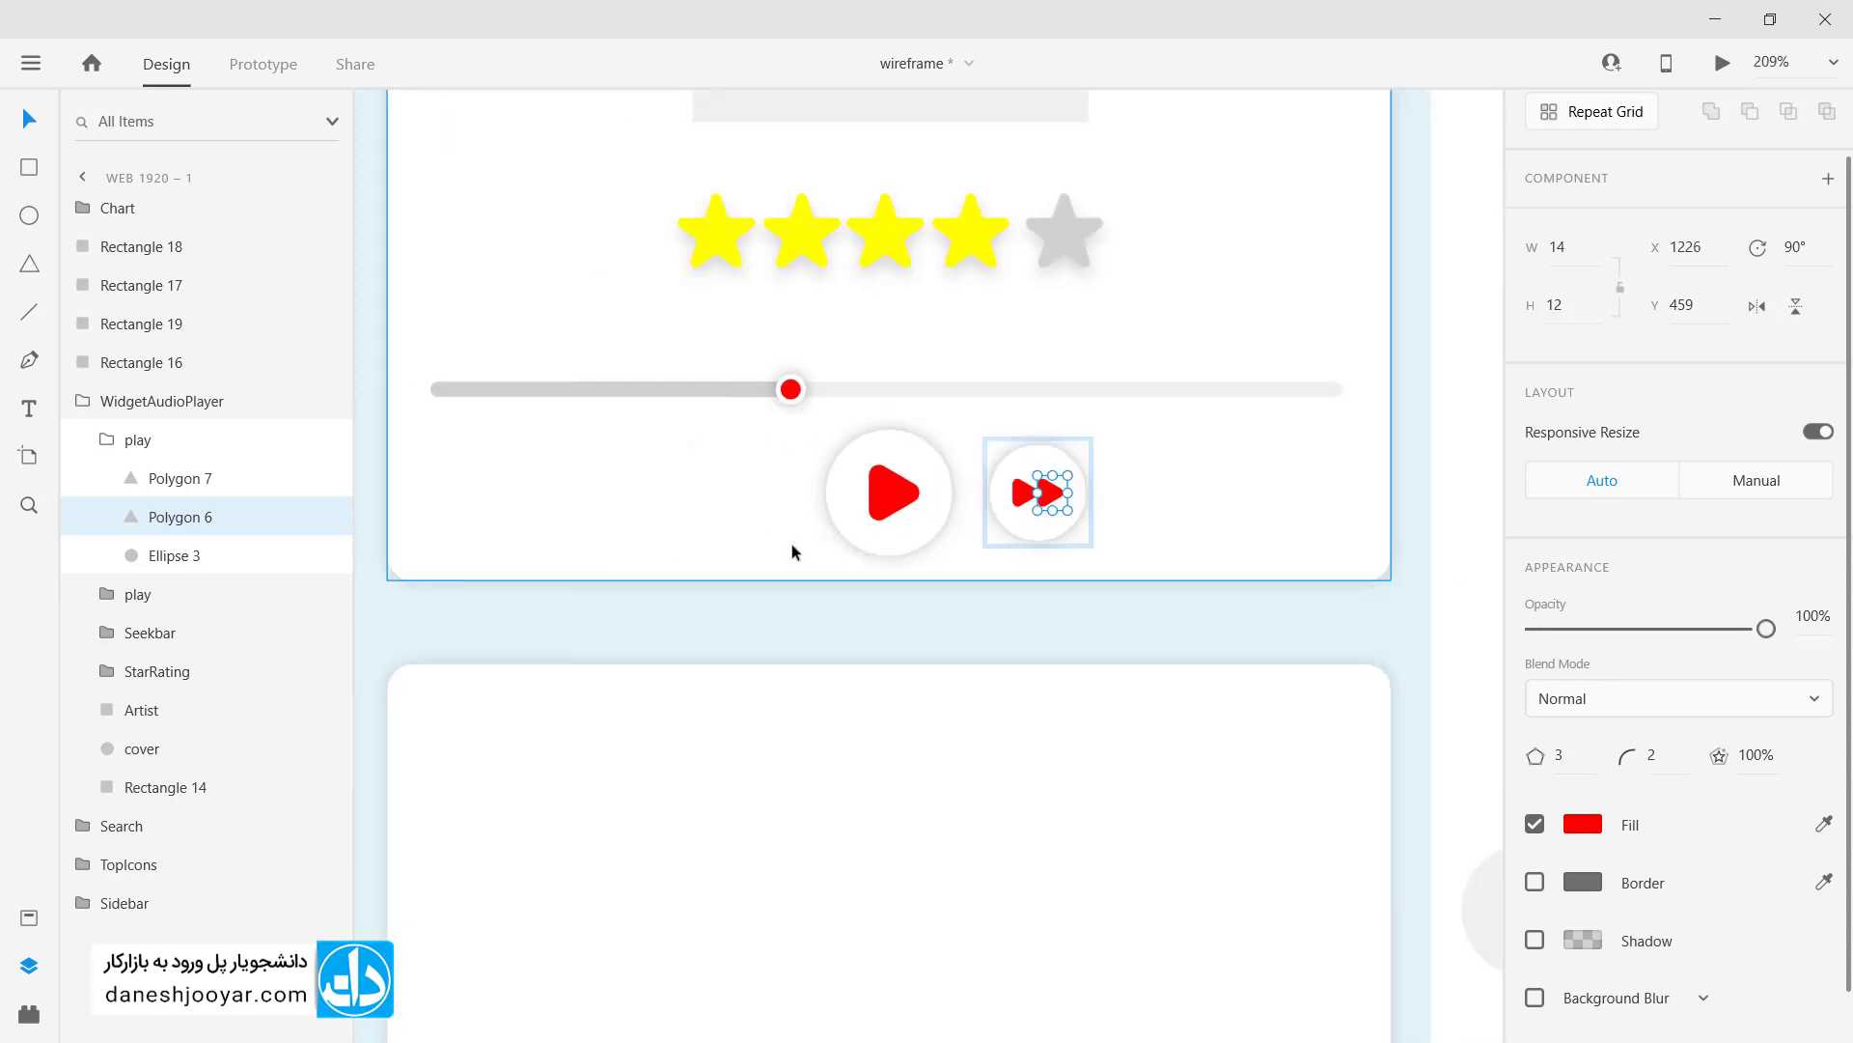
click(140, 436)
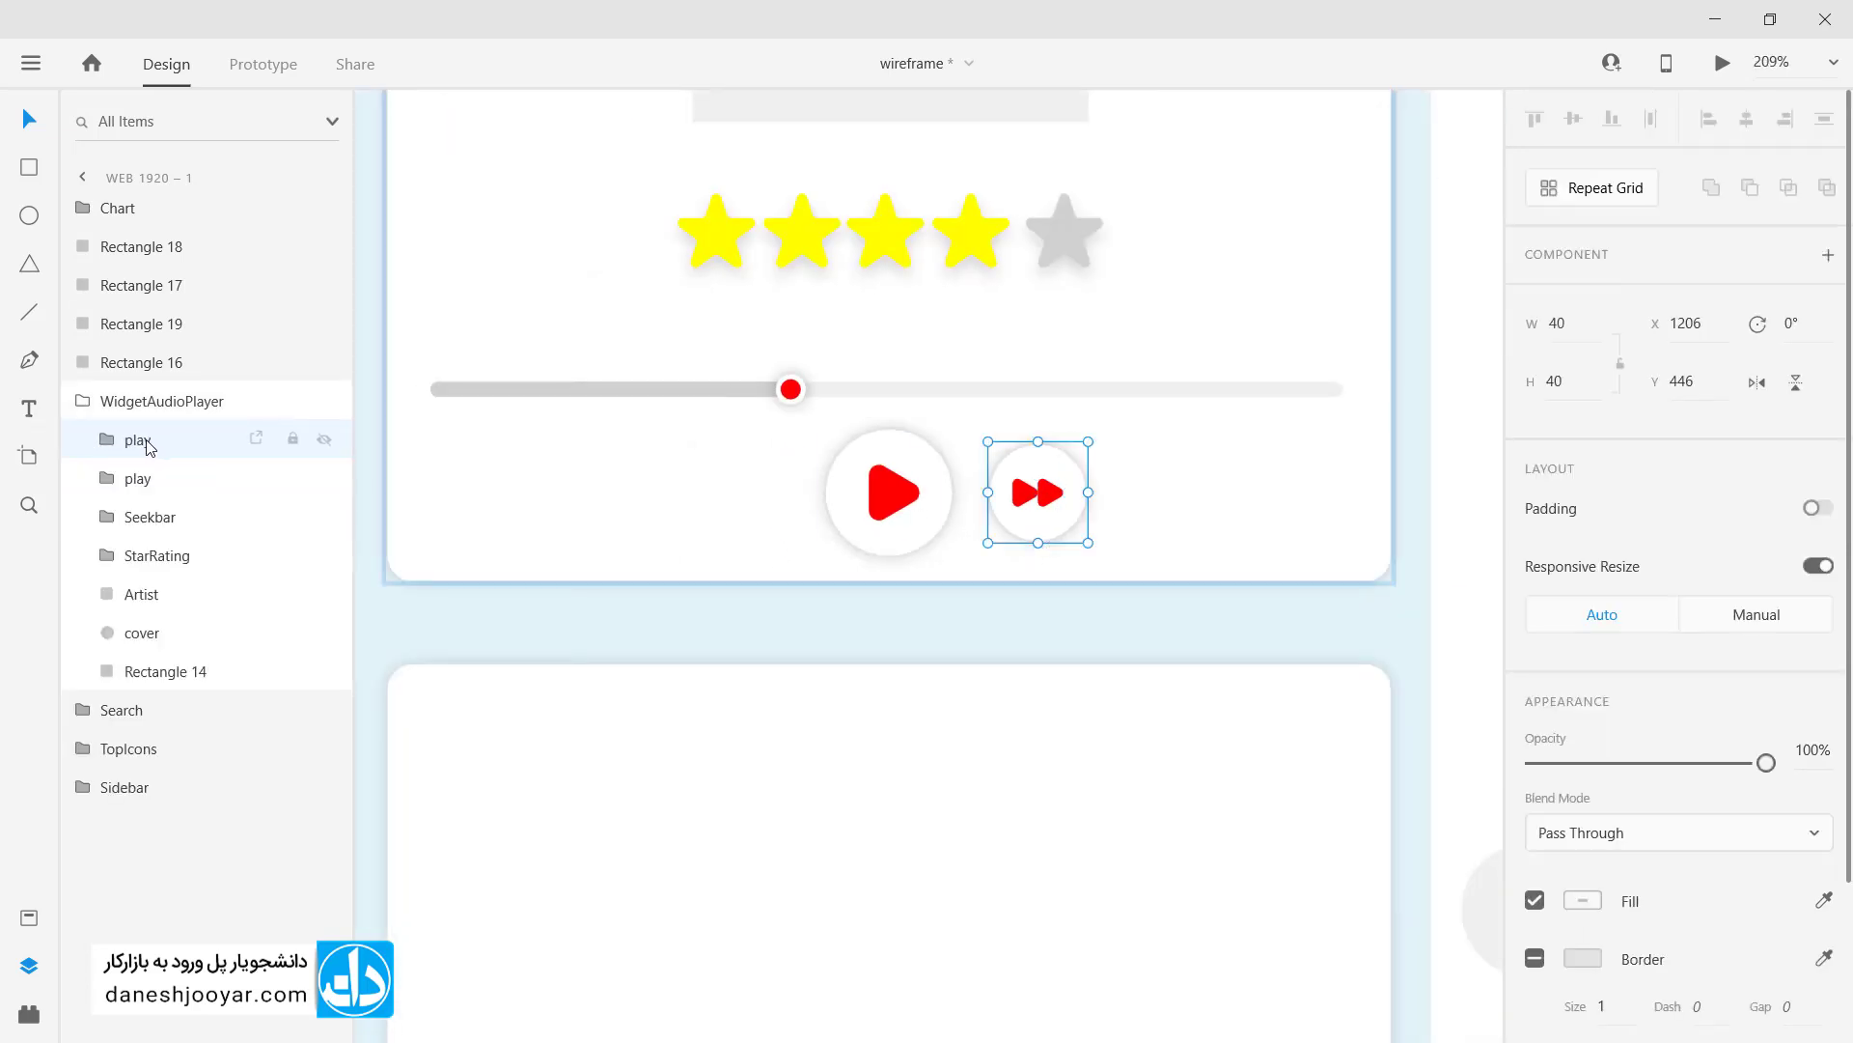
double_click(141, 435)
text(Forward)
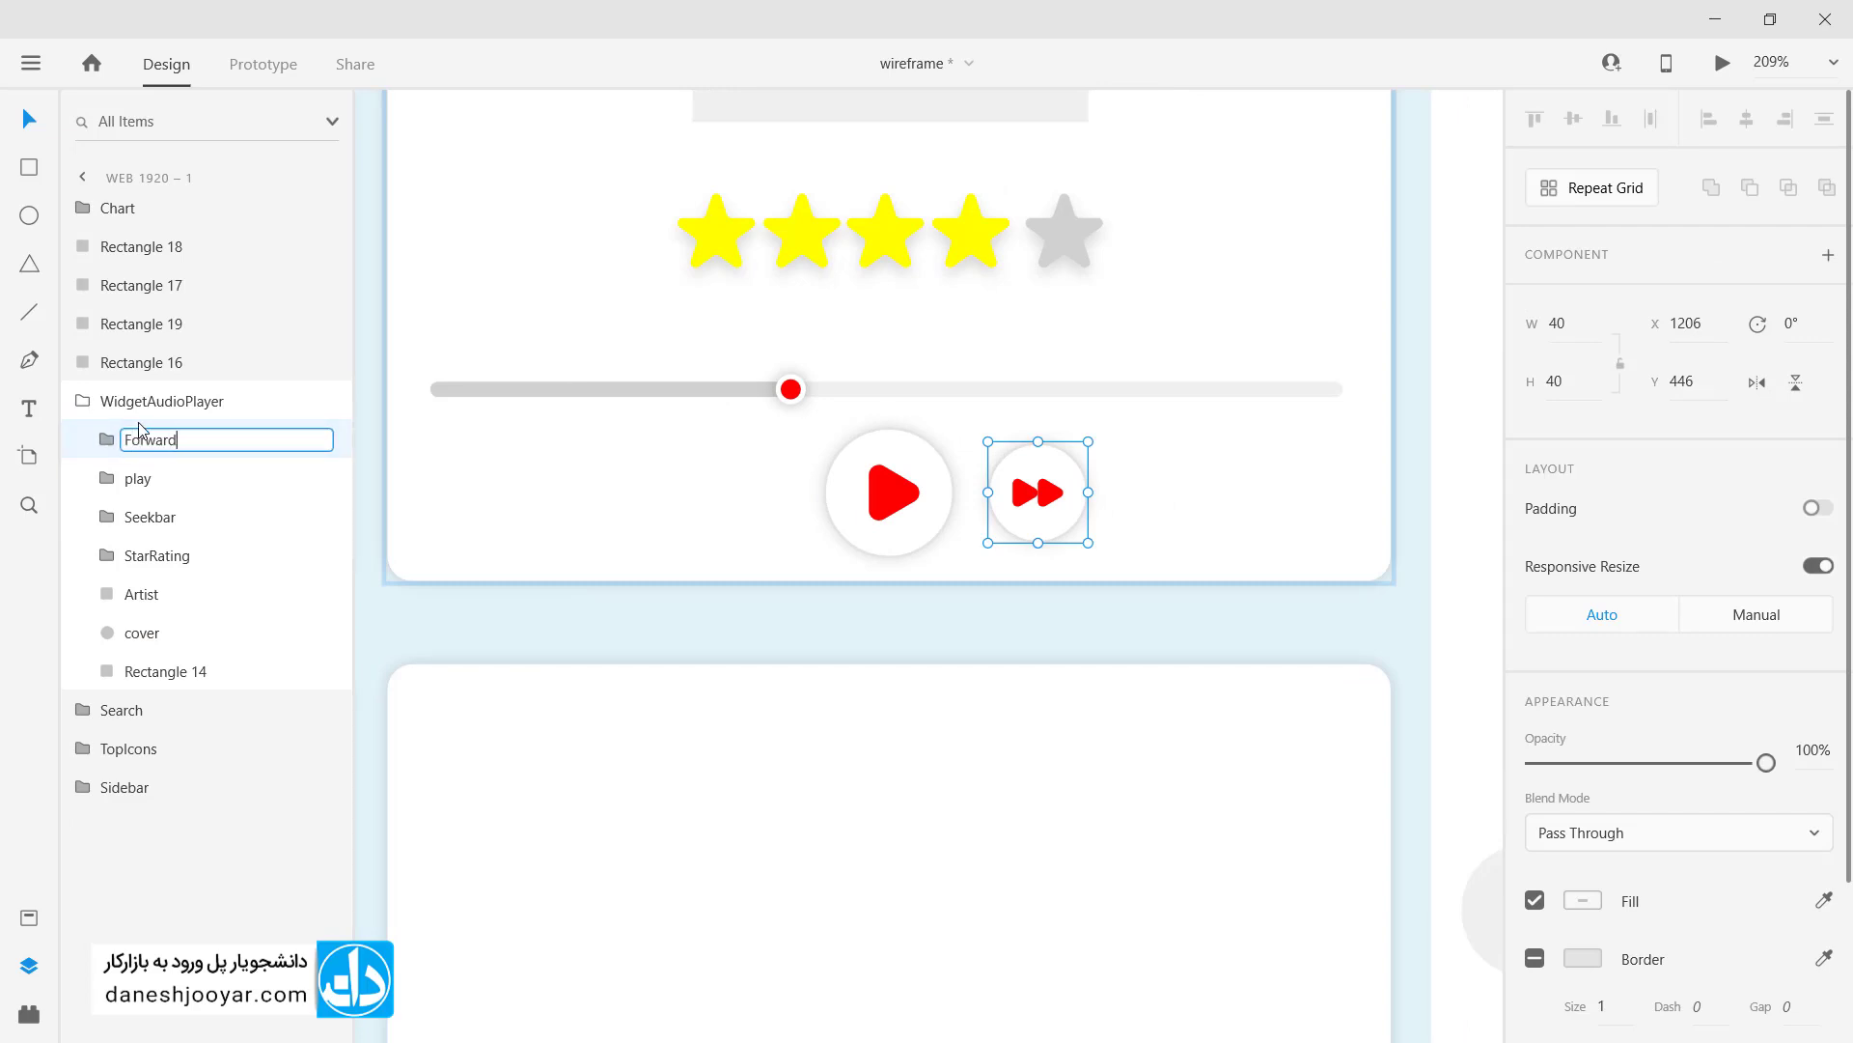
key(Return)
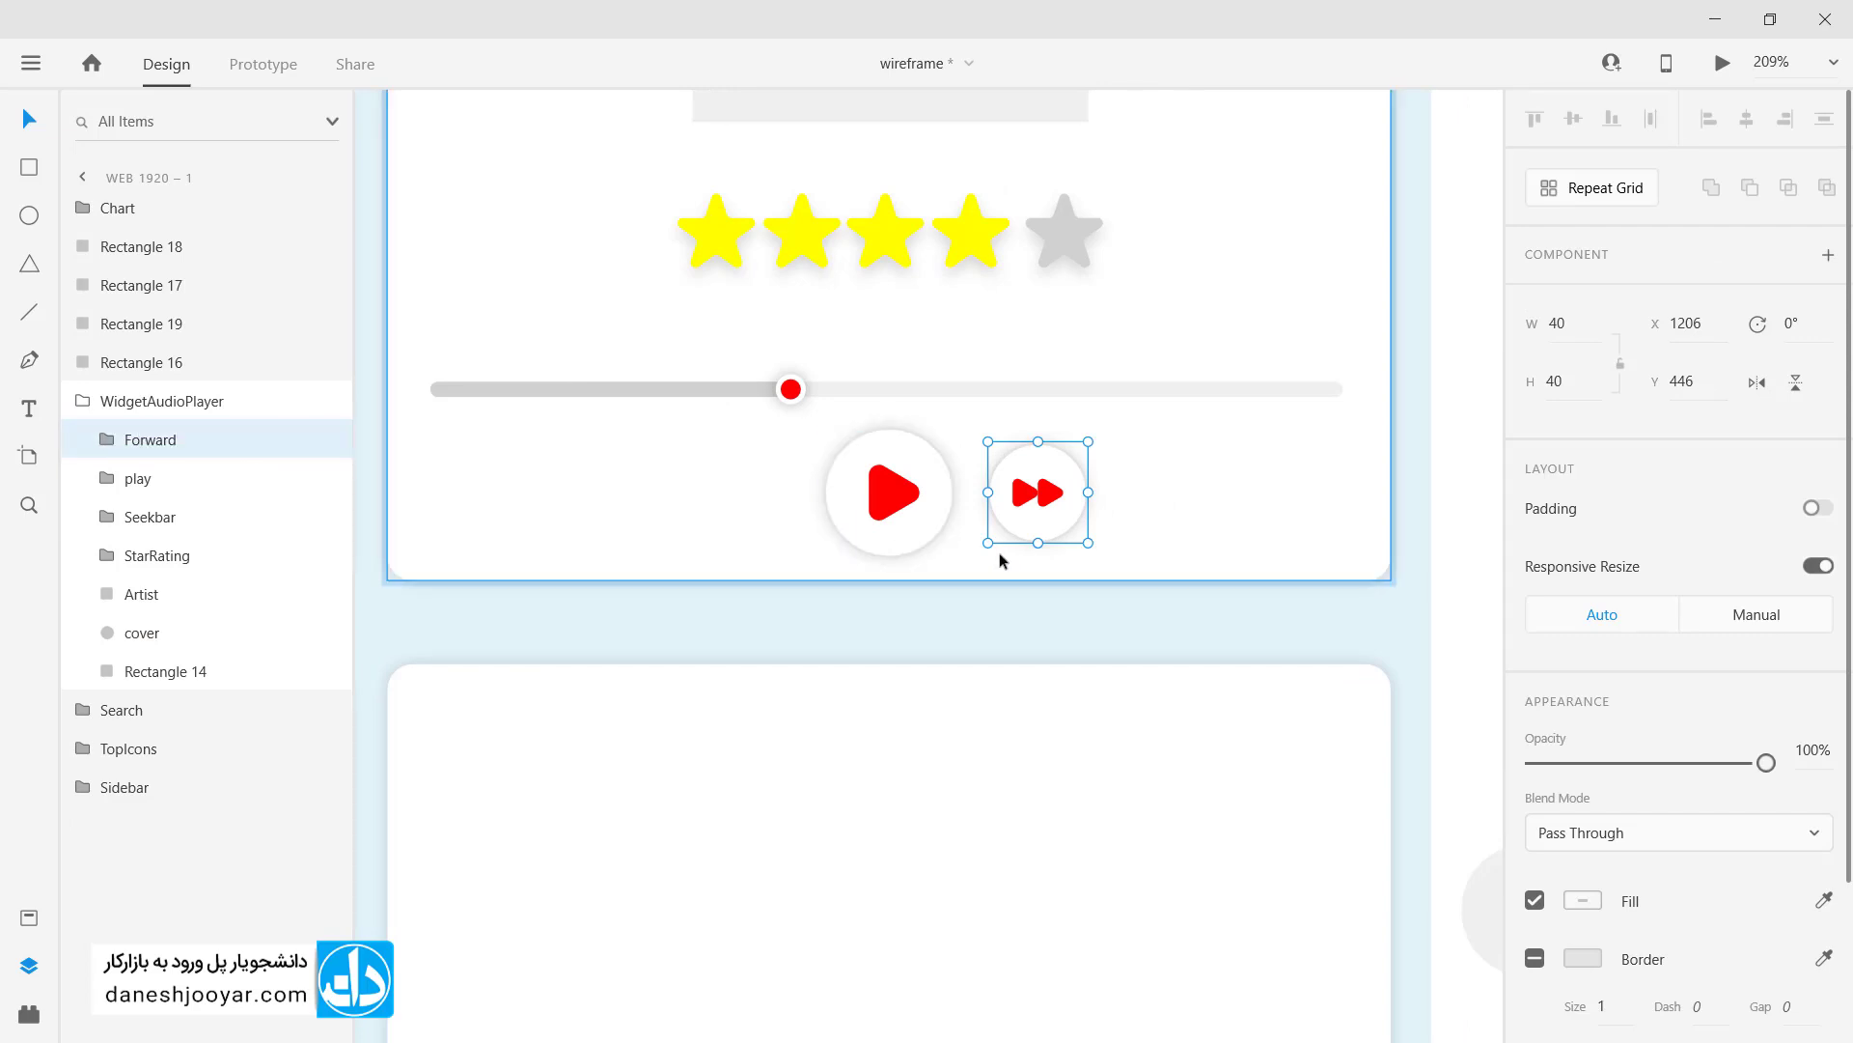
click(1031, 531)
drag(1031, 531, 731, 524)
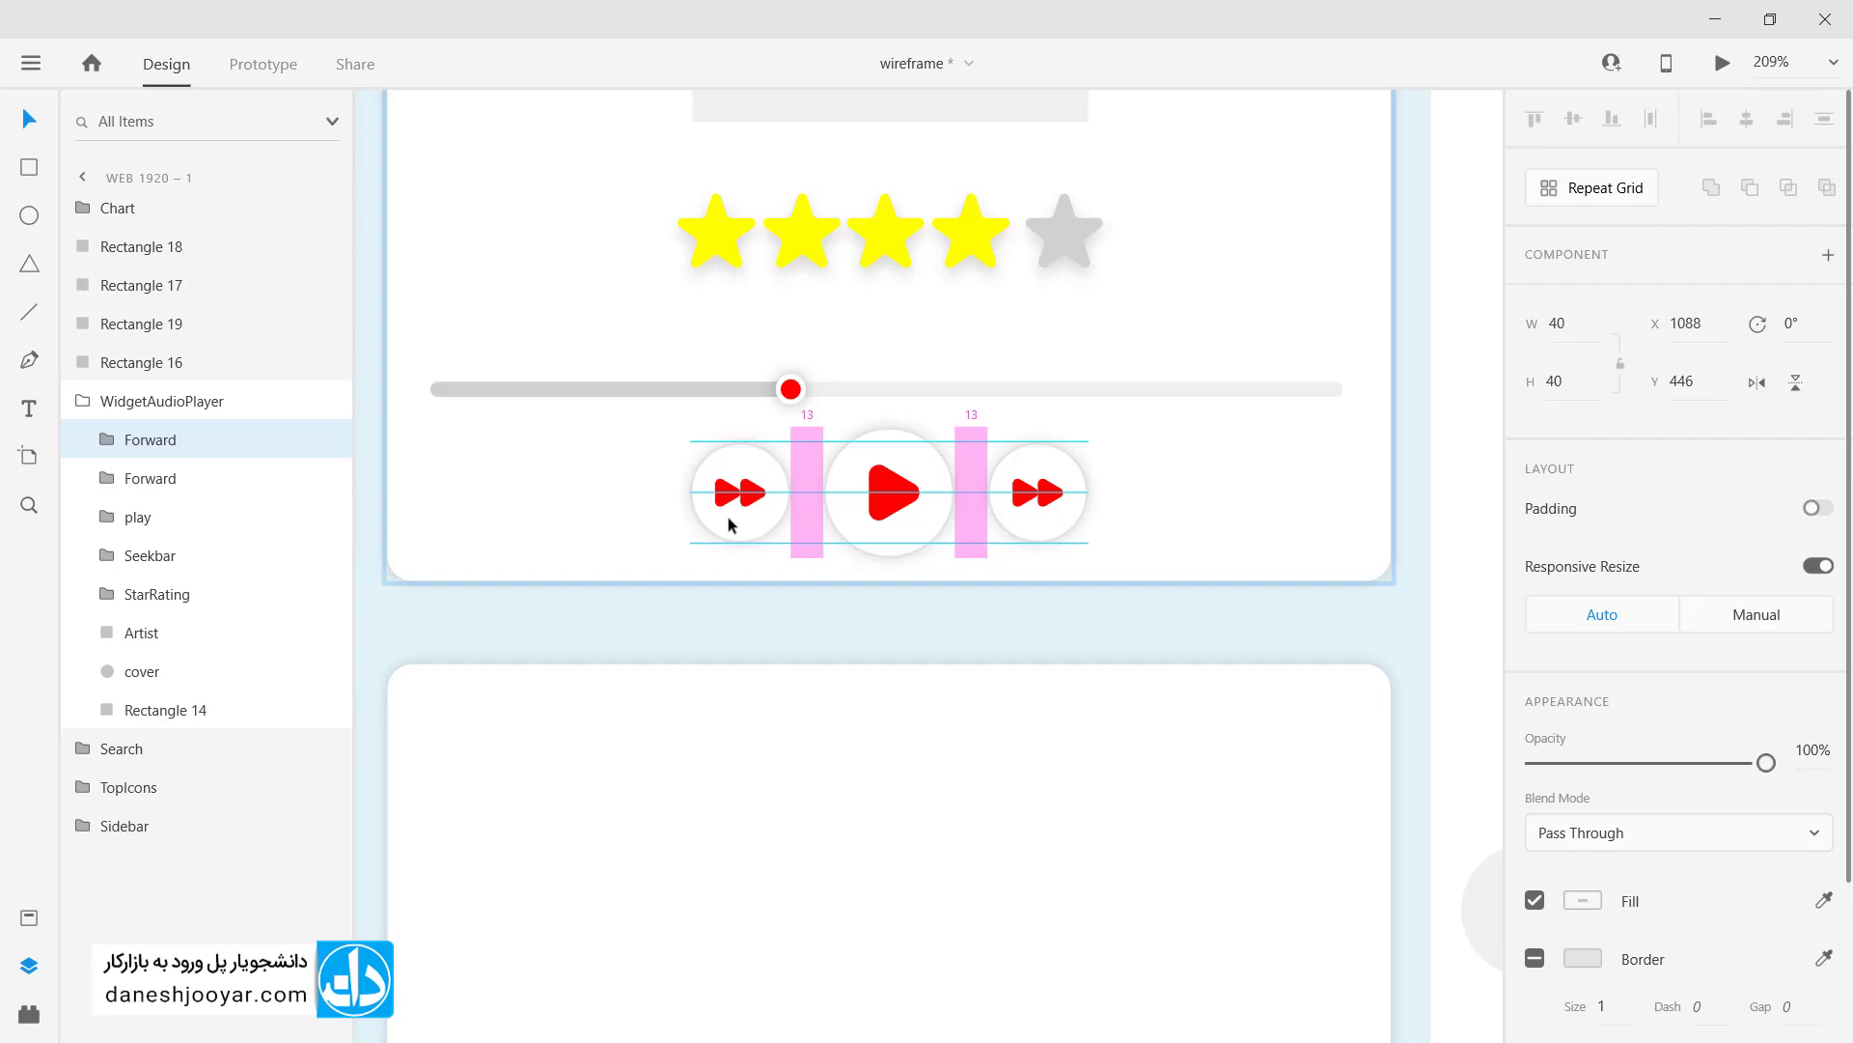
drag(730, 524, 734, 518)
key(ctrl+z)
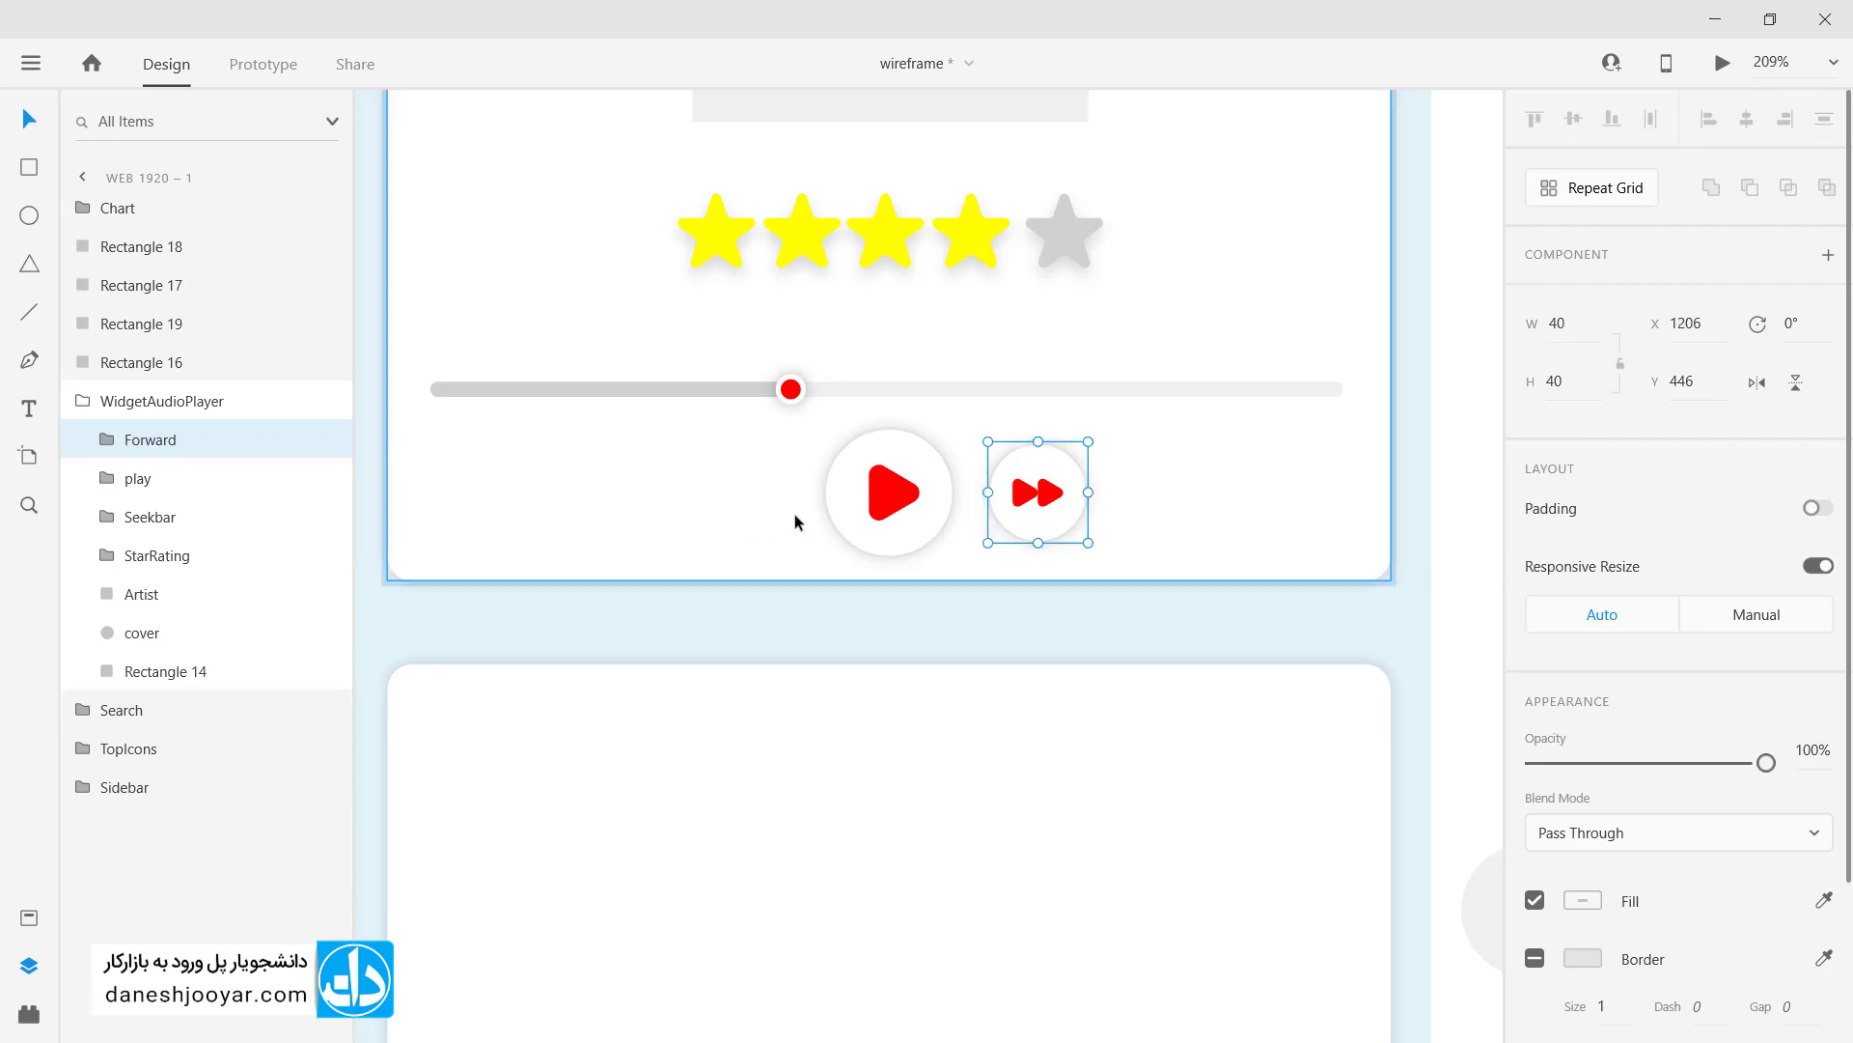
Step: Duplicate the Forward button to the left of the play button at X 1088 and flip the copy horizontally into a rewind button
drag(1056, 525, 775, 530)
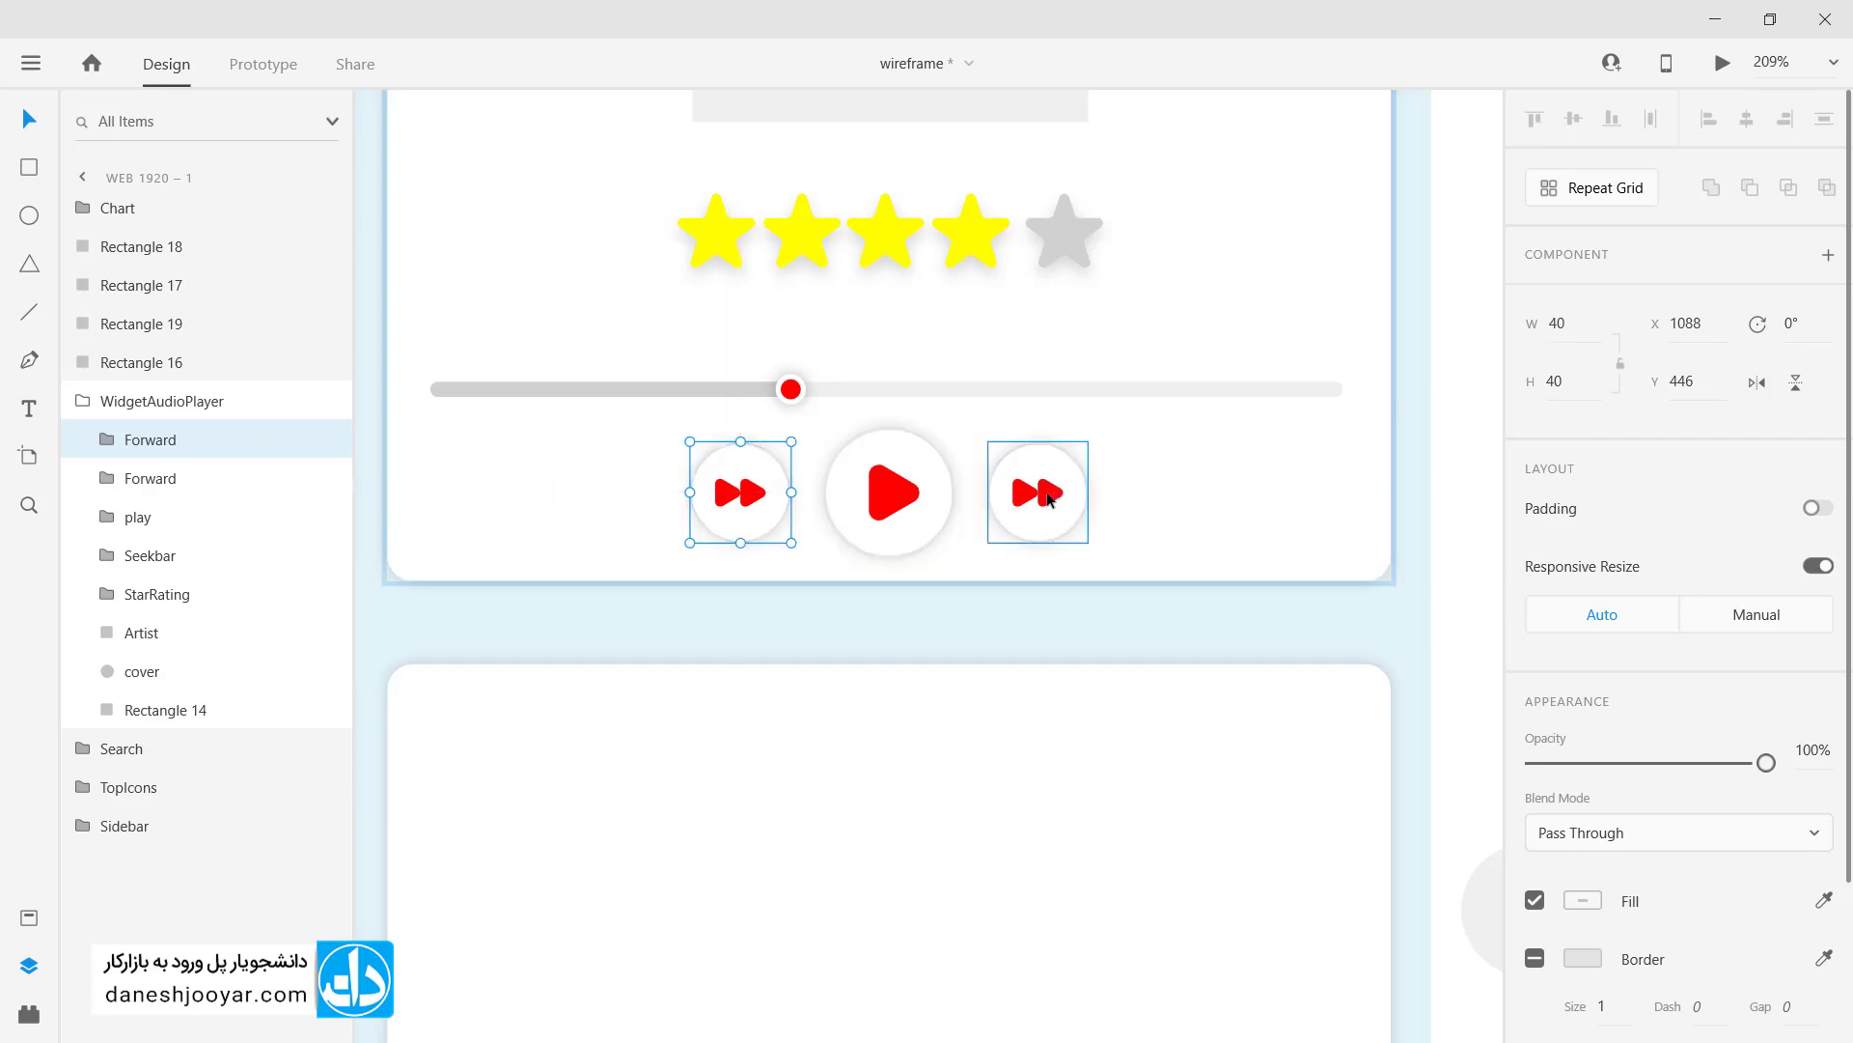
click(1759, 384)
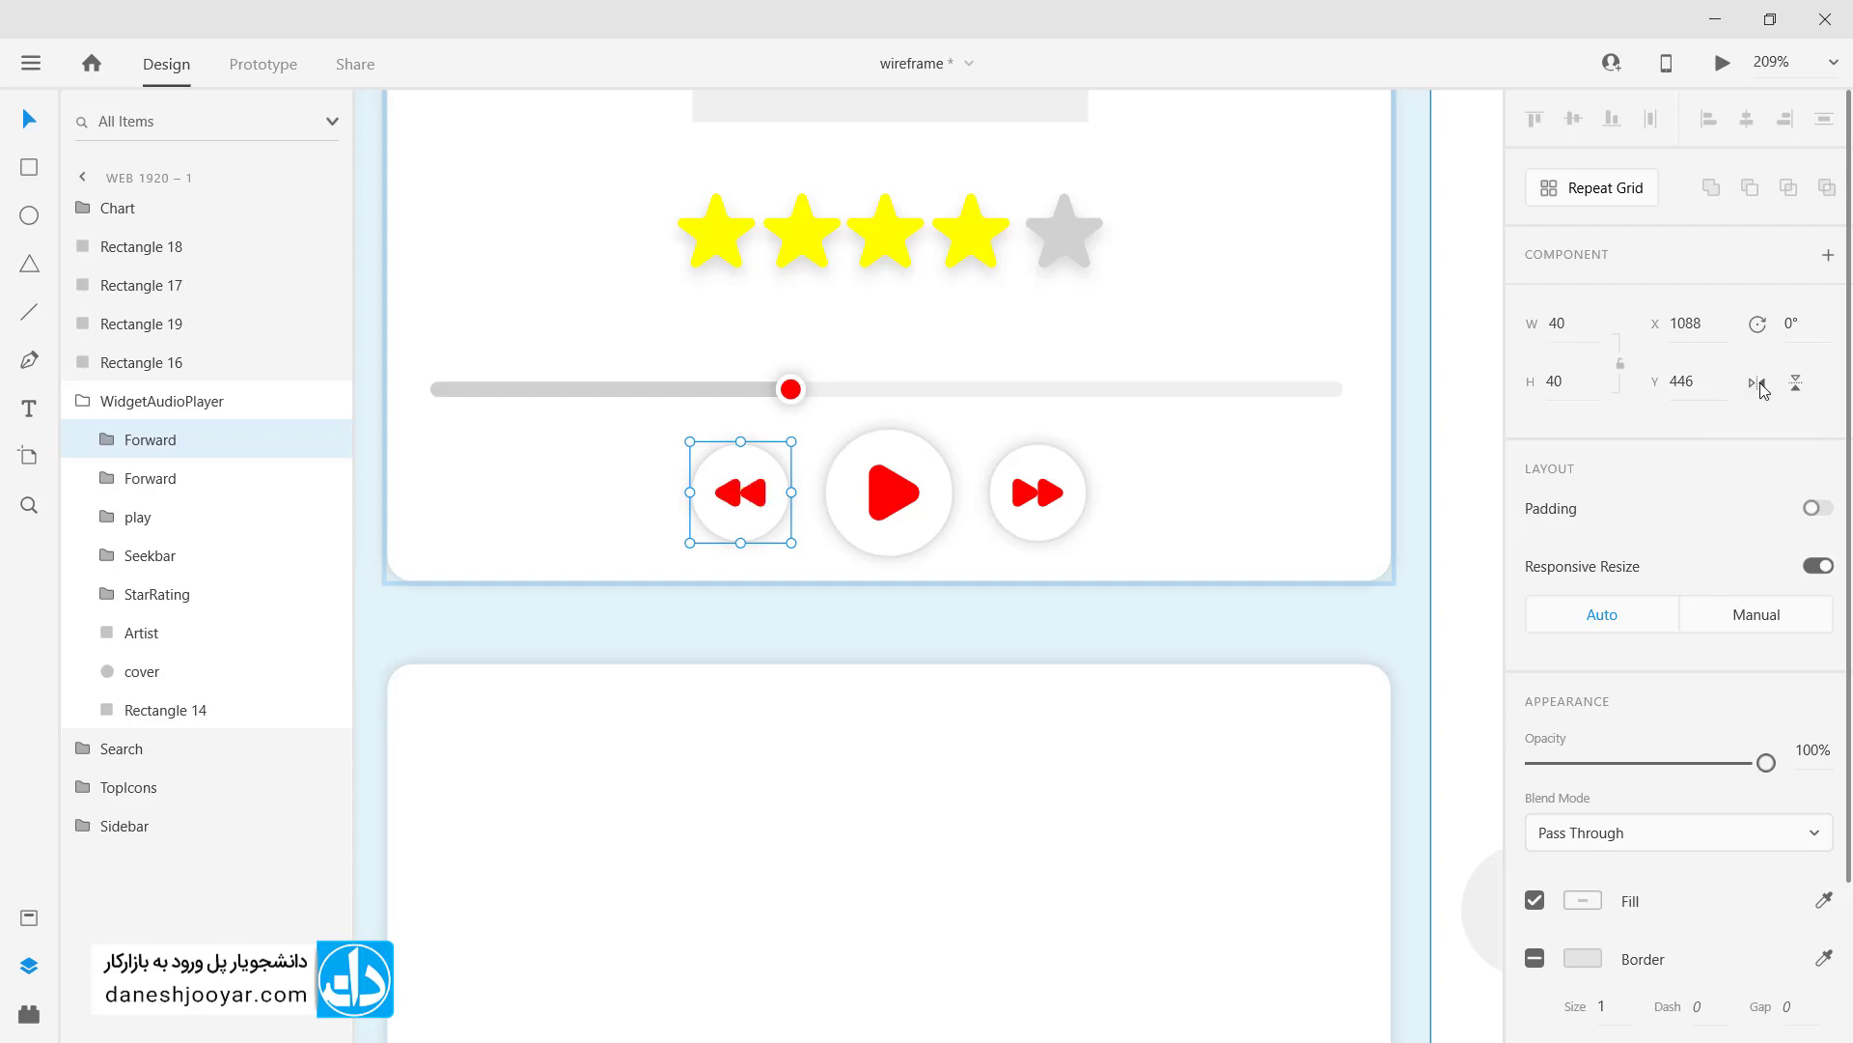
click(1148, 618)
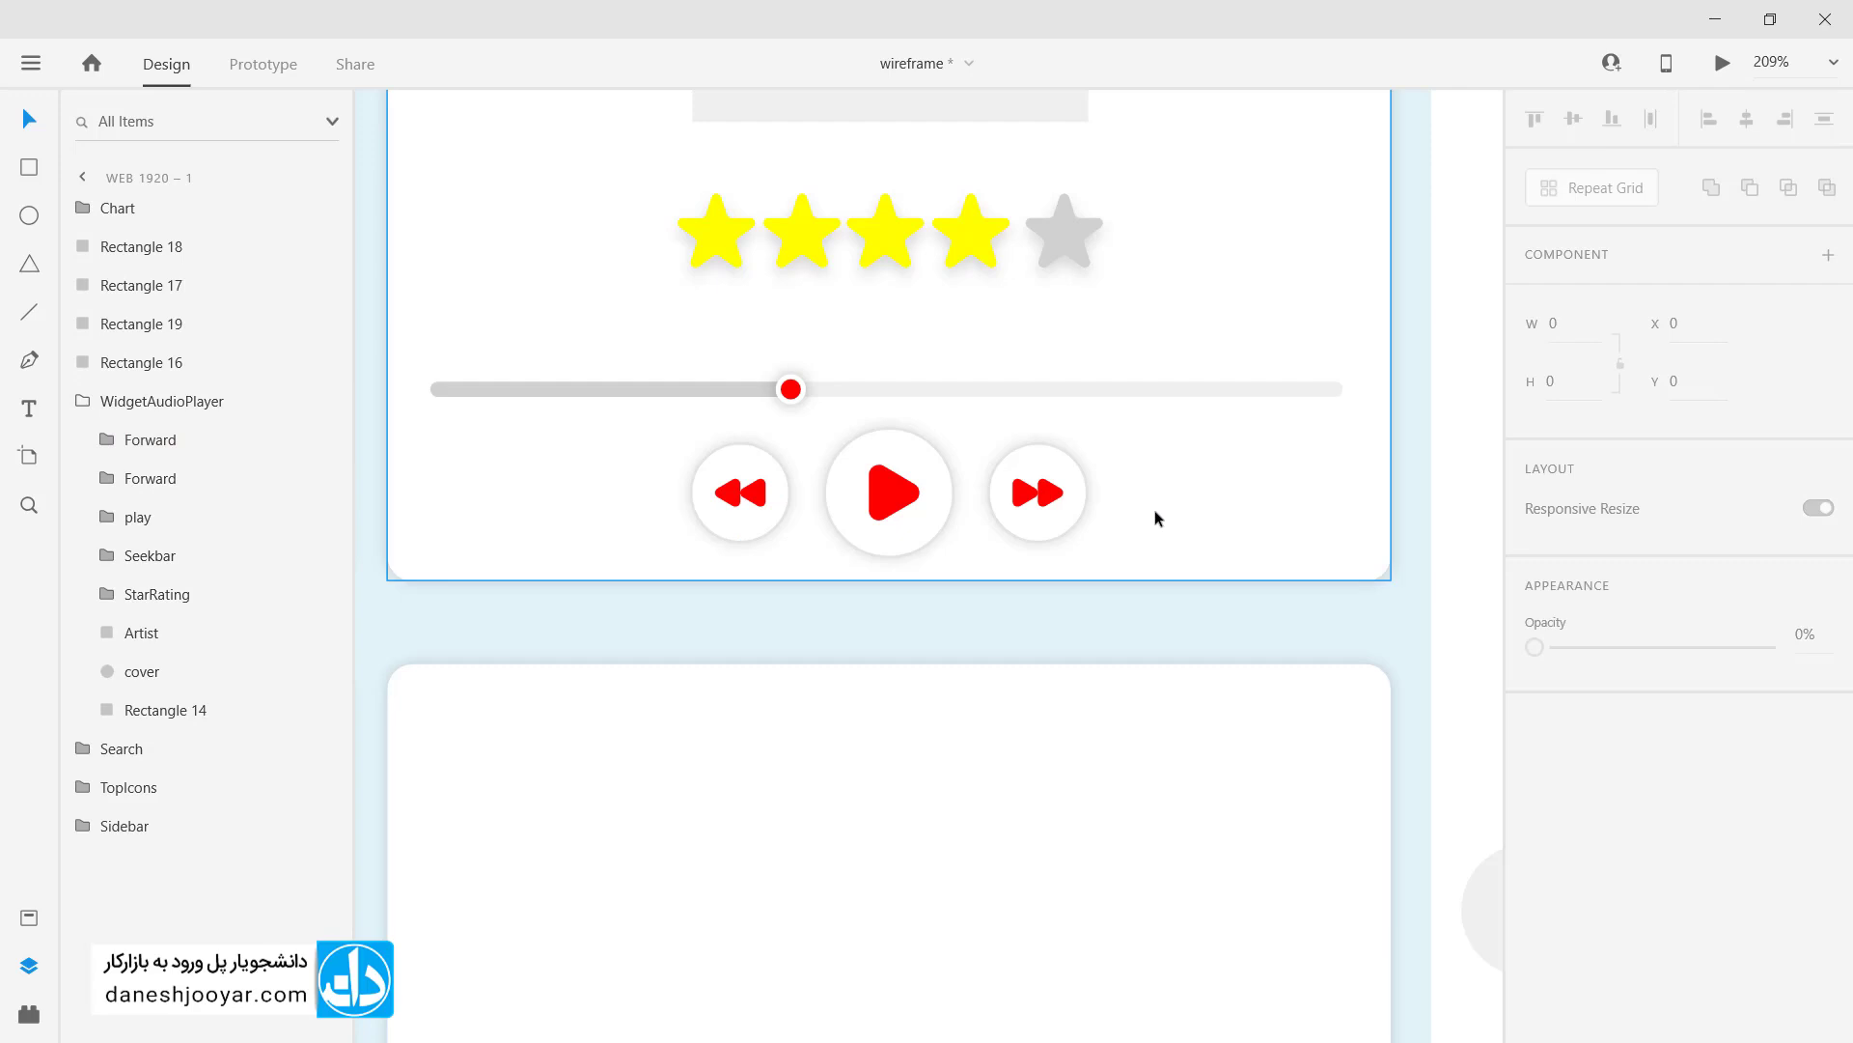
Step: Change the fill of the four yellow stars in the StarRating group to bright sky blue, leaving the grey star out
scroll(1156, 448, down, 6)
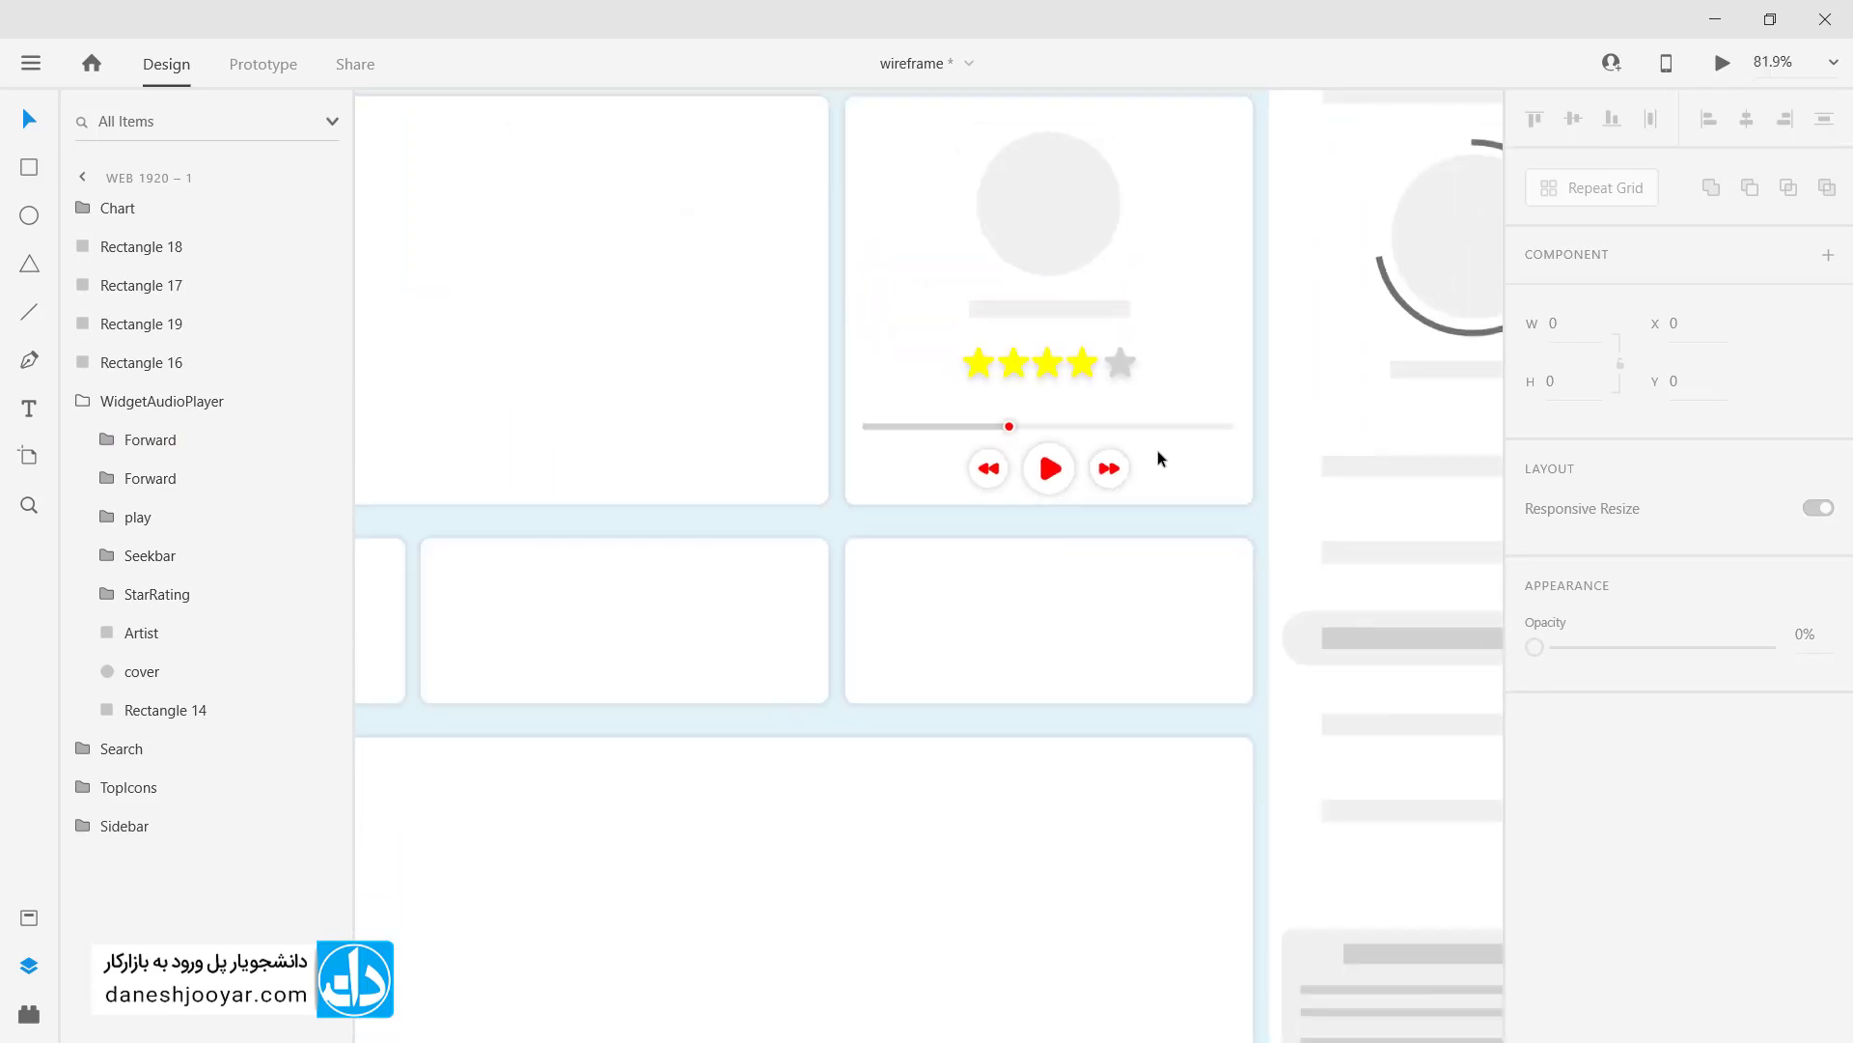
drag(1204, 382, 1049, 436)
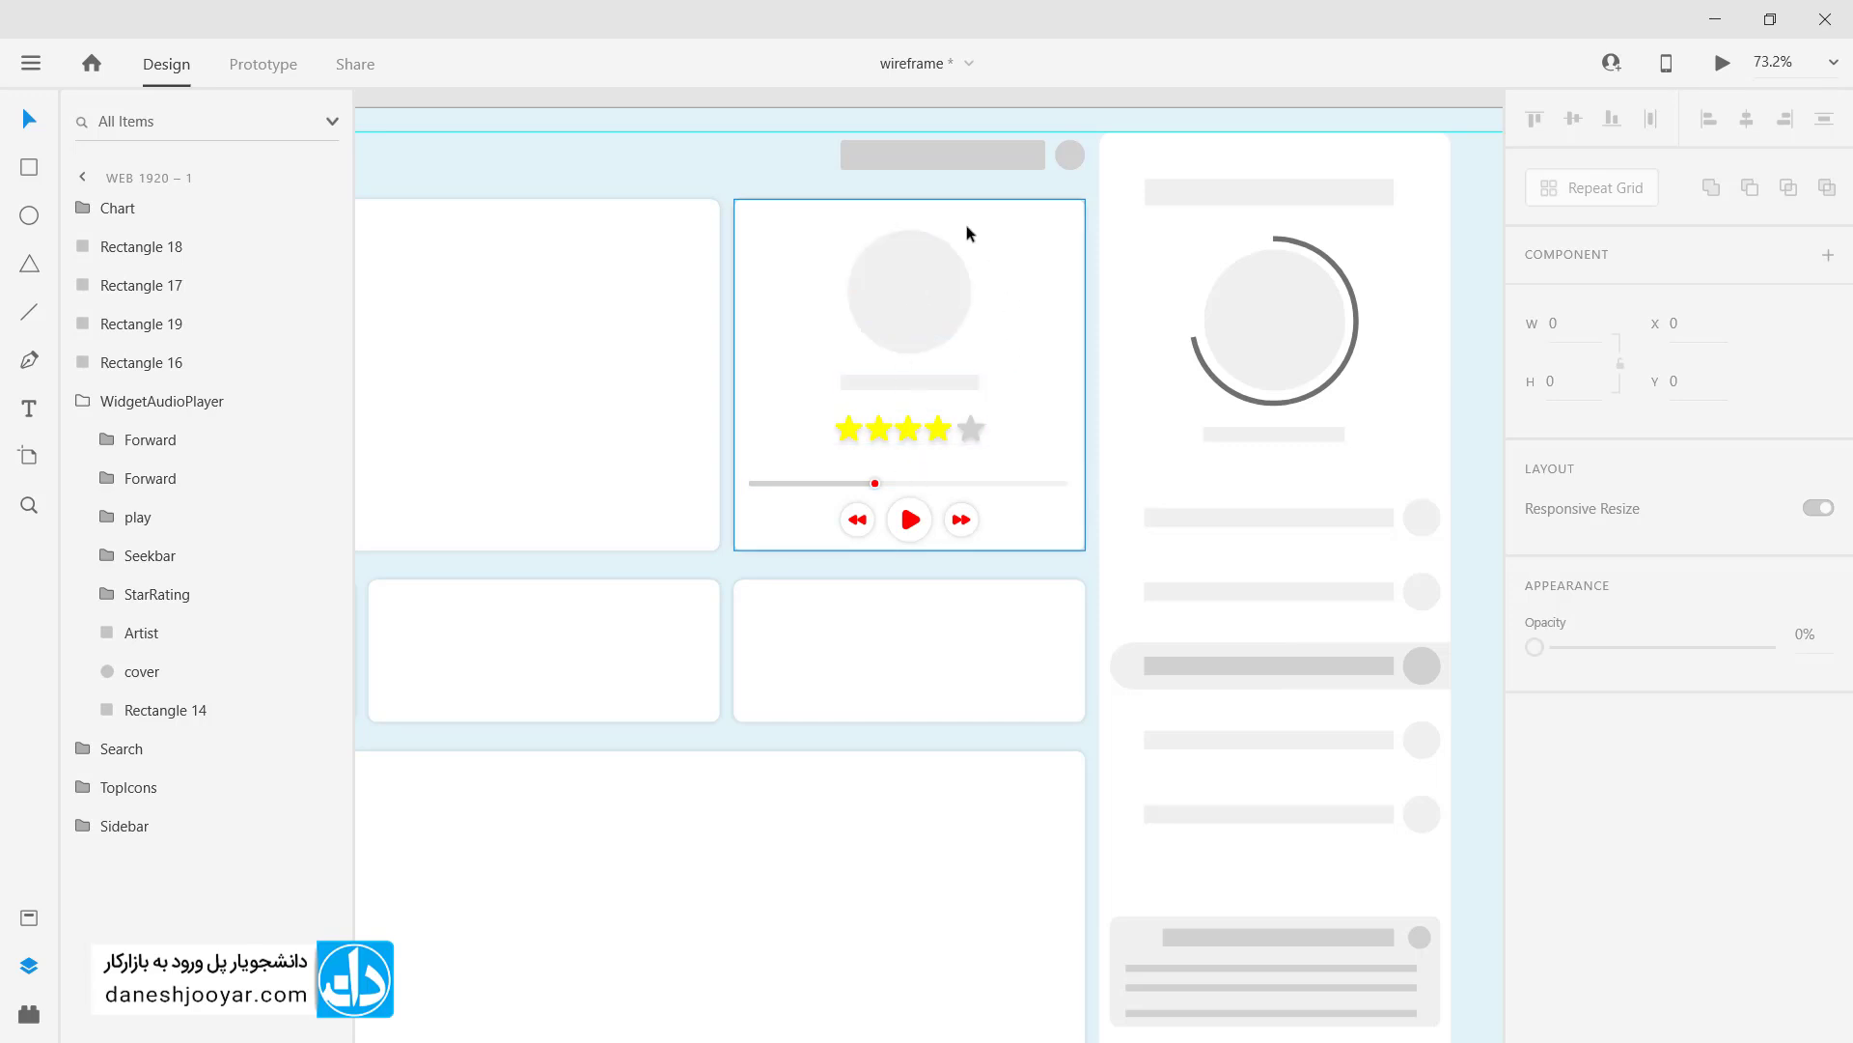
click(944, 436)
scroll(942, 436, up, 3)
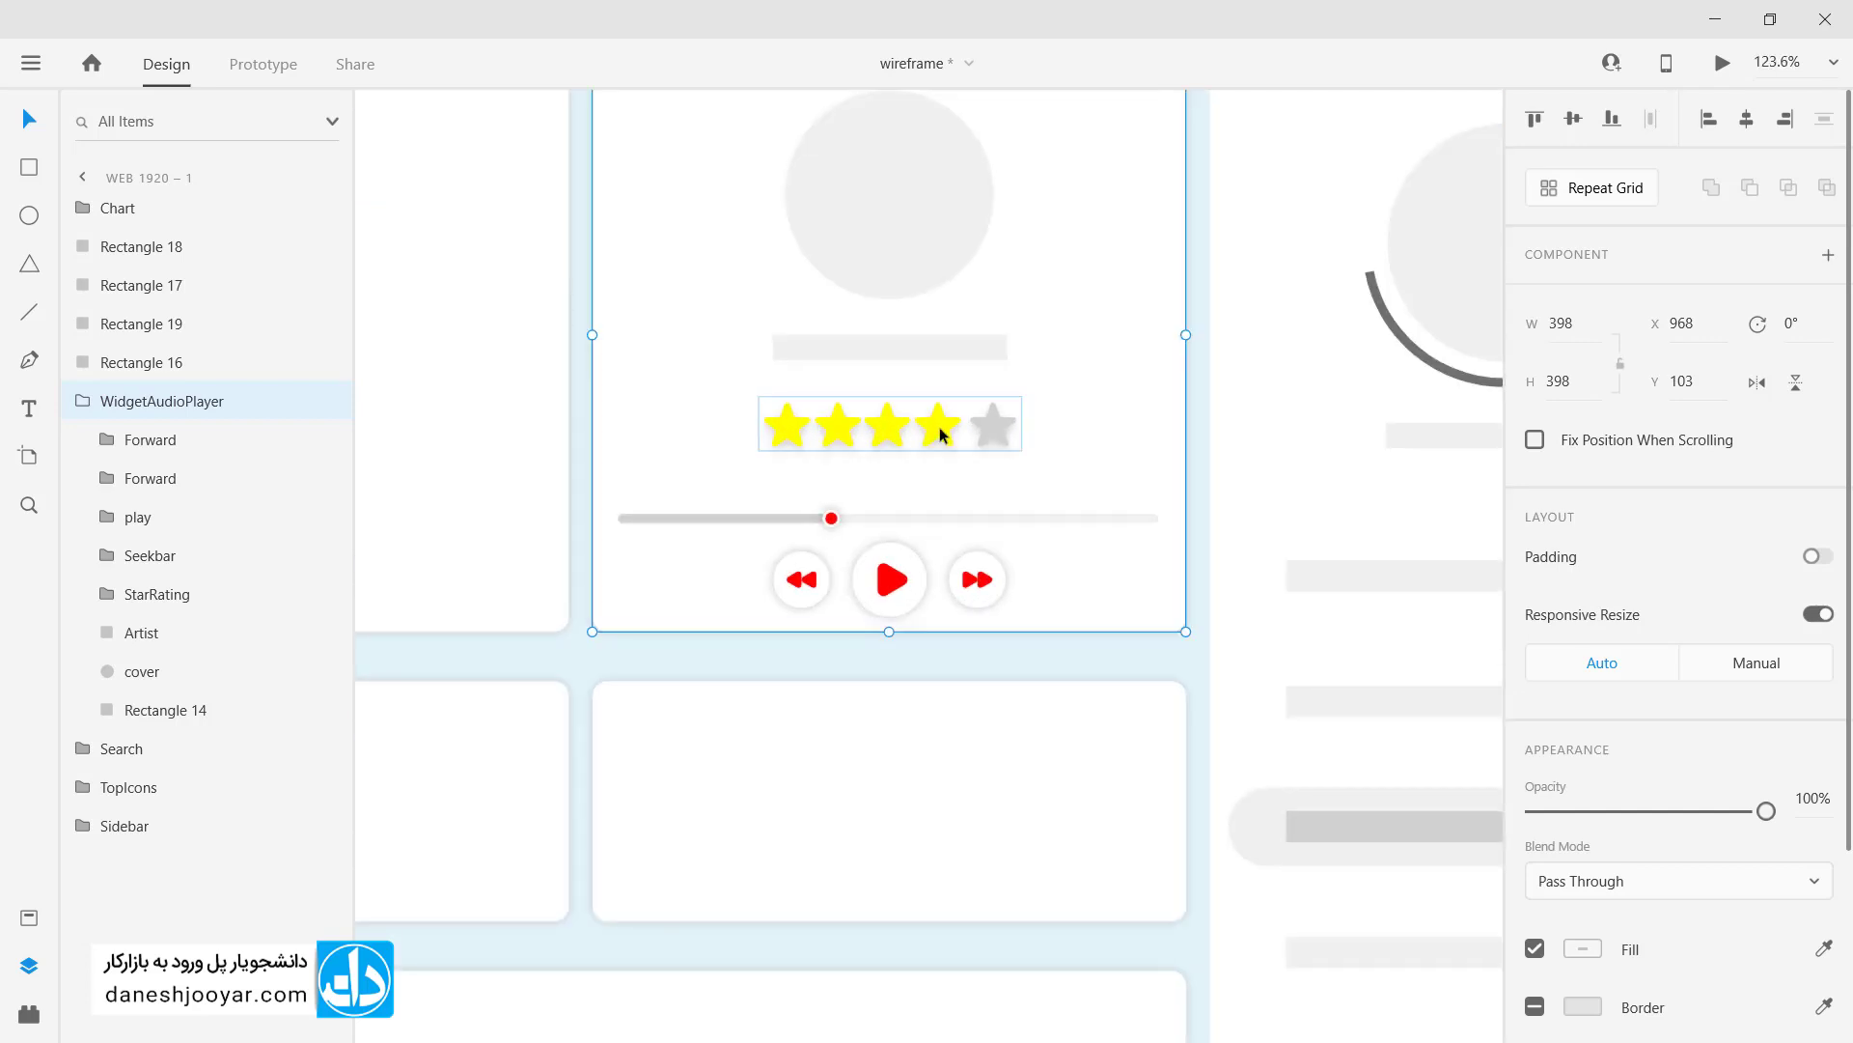
double_click(944, 437)
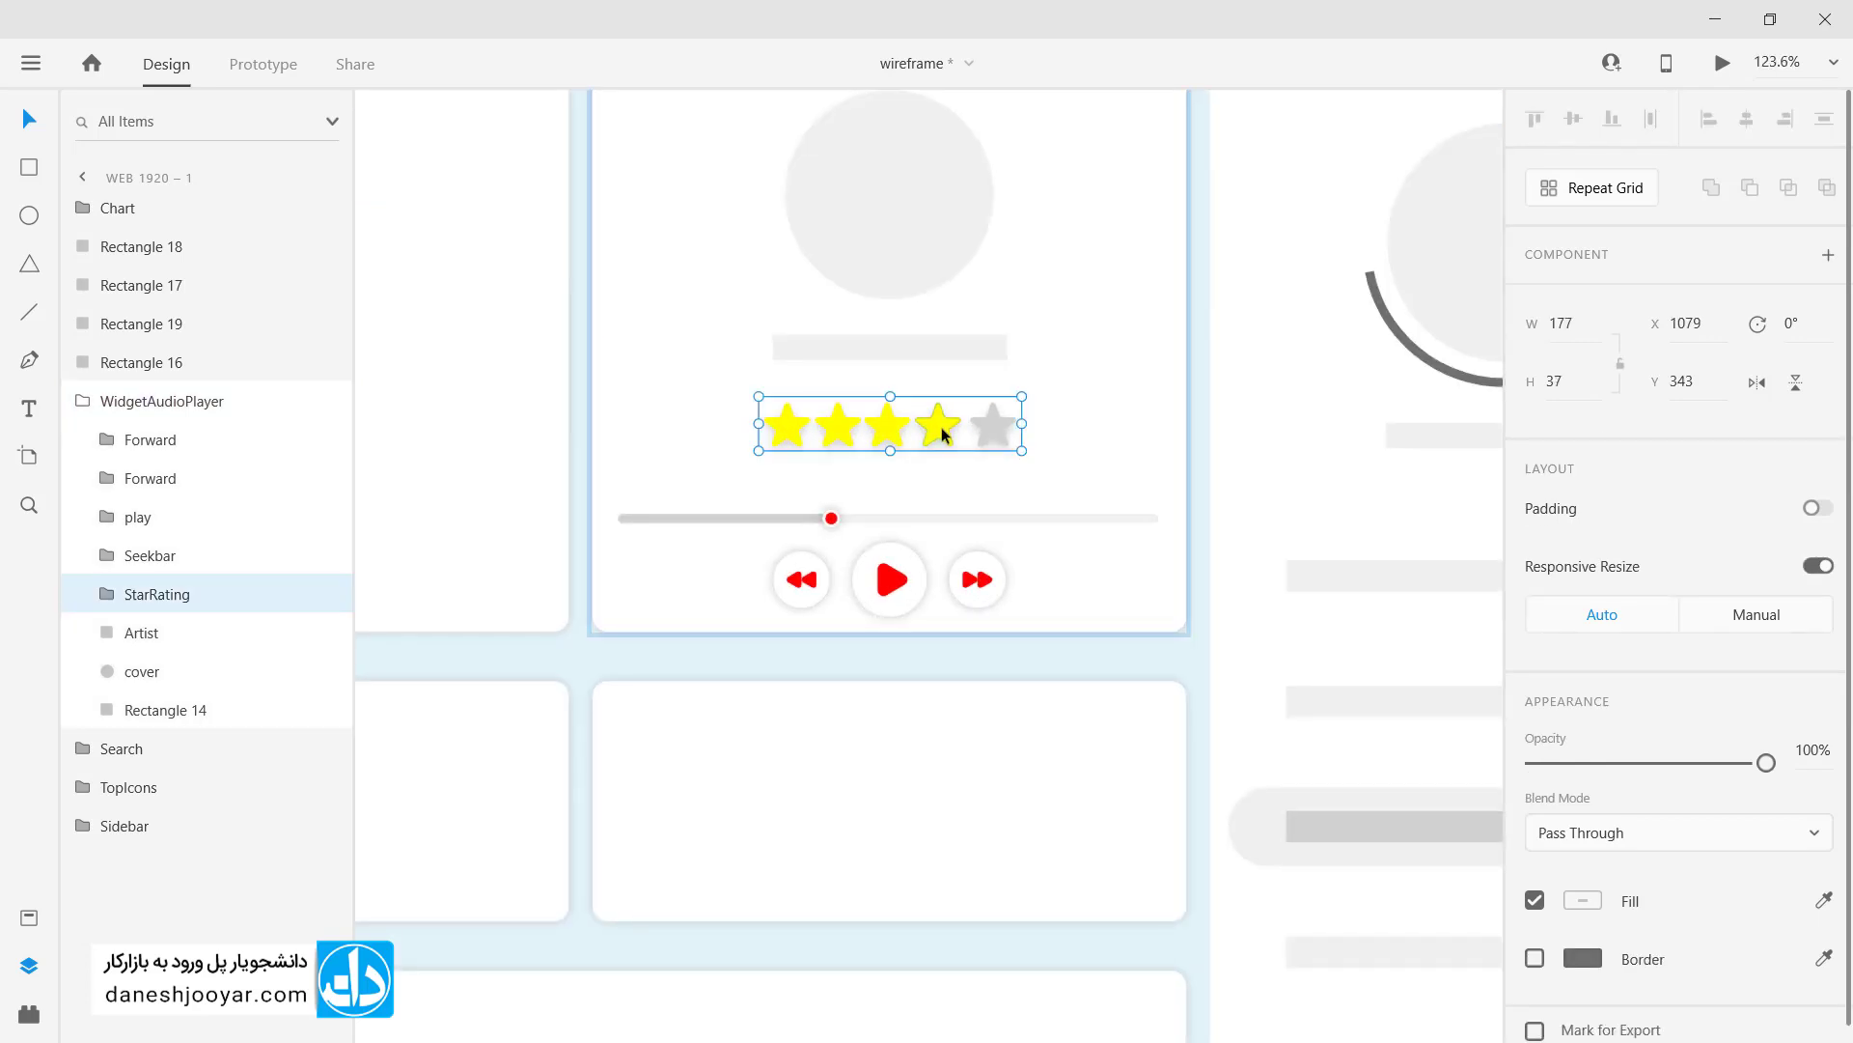
click(944, 433)
shift+click(896, 433)
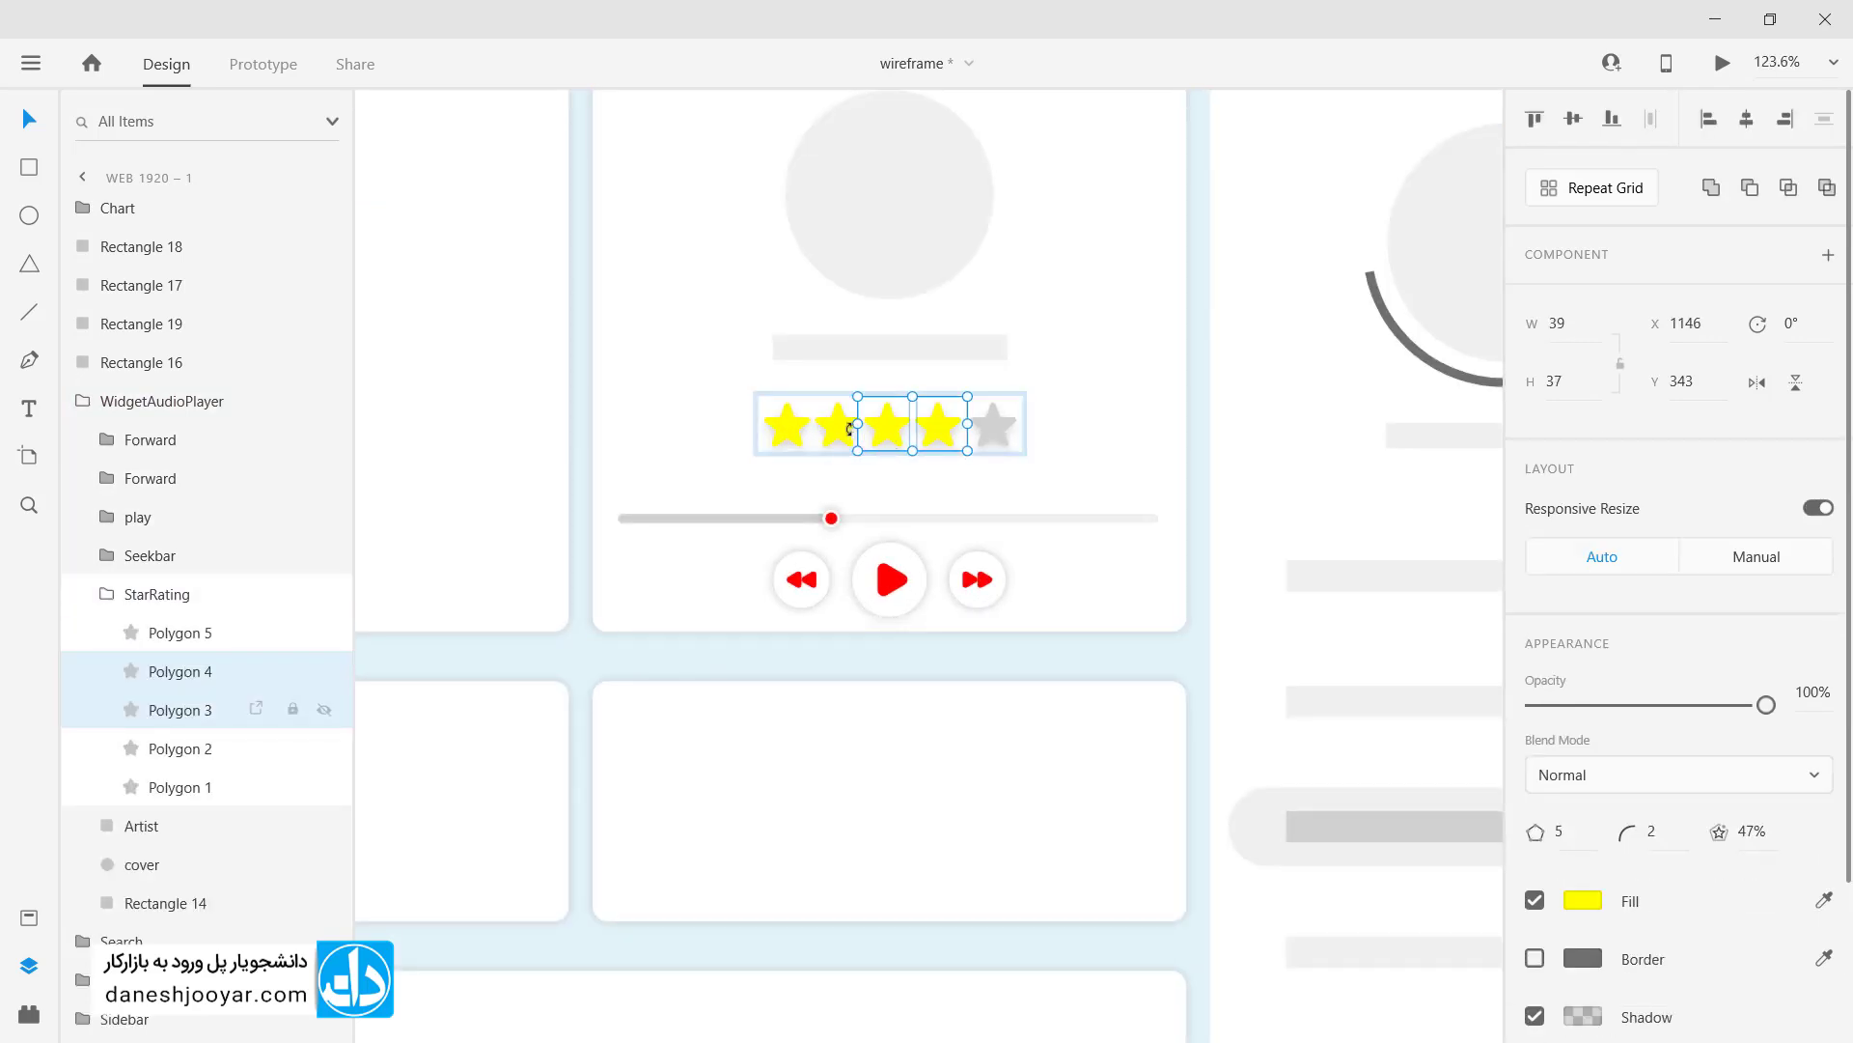
shift+click(837, 426)
shift+click(795, 426)
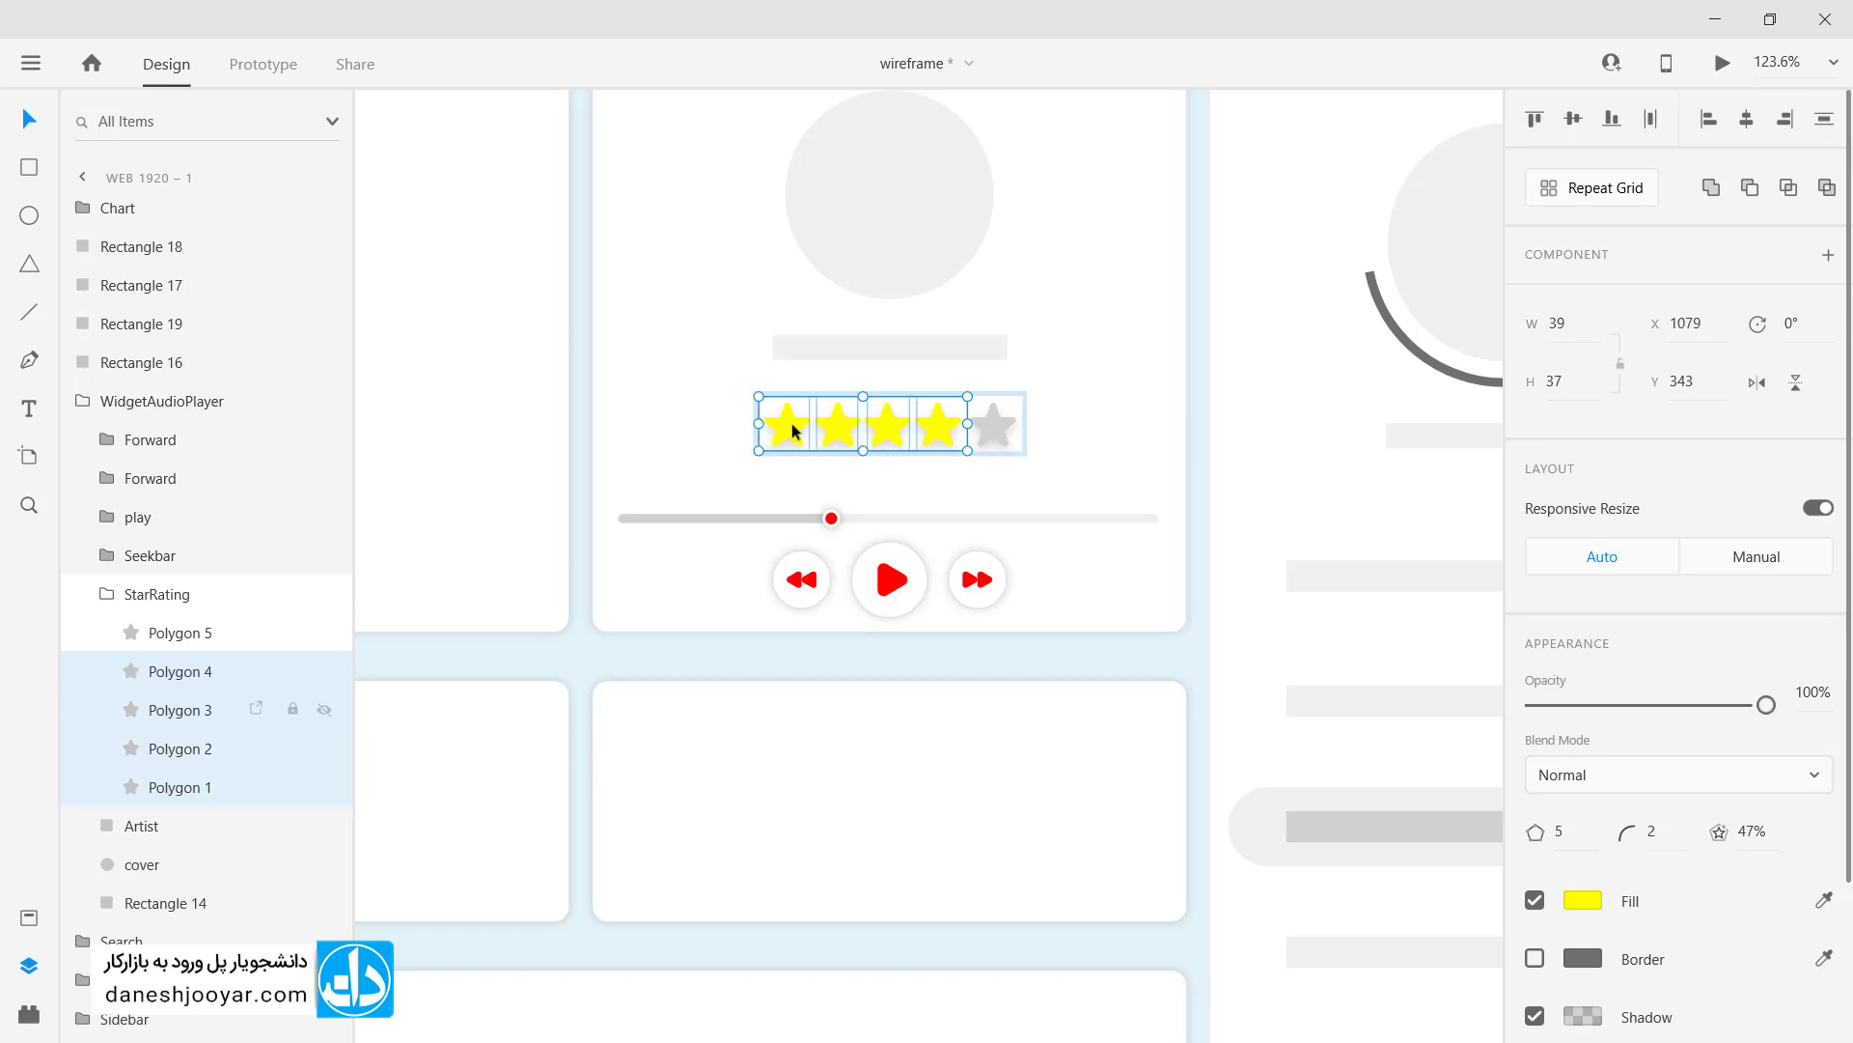
scroll(1564, 675, down, 2)
click(1584, 712)
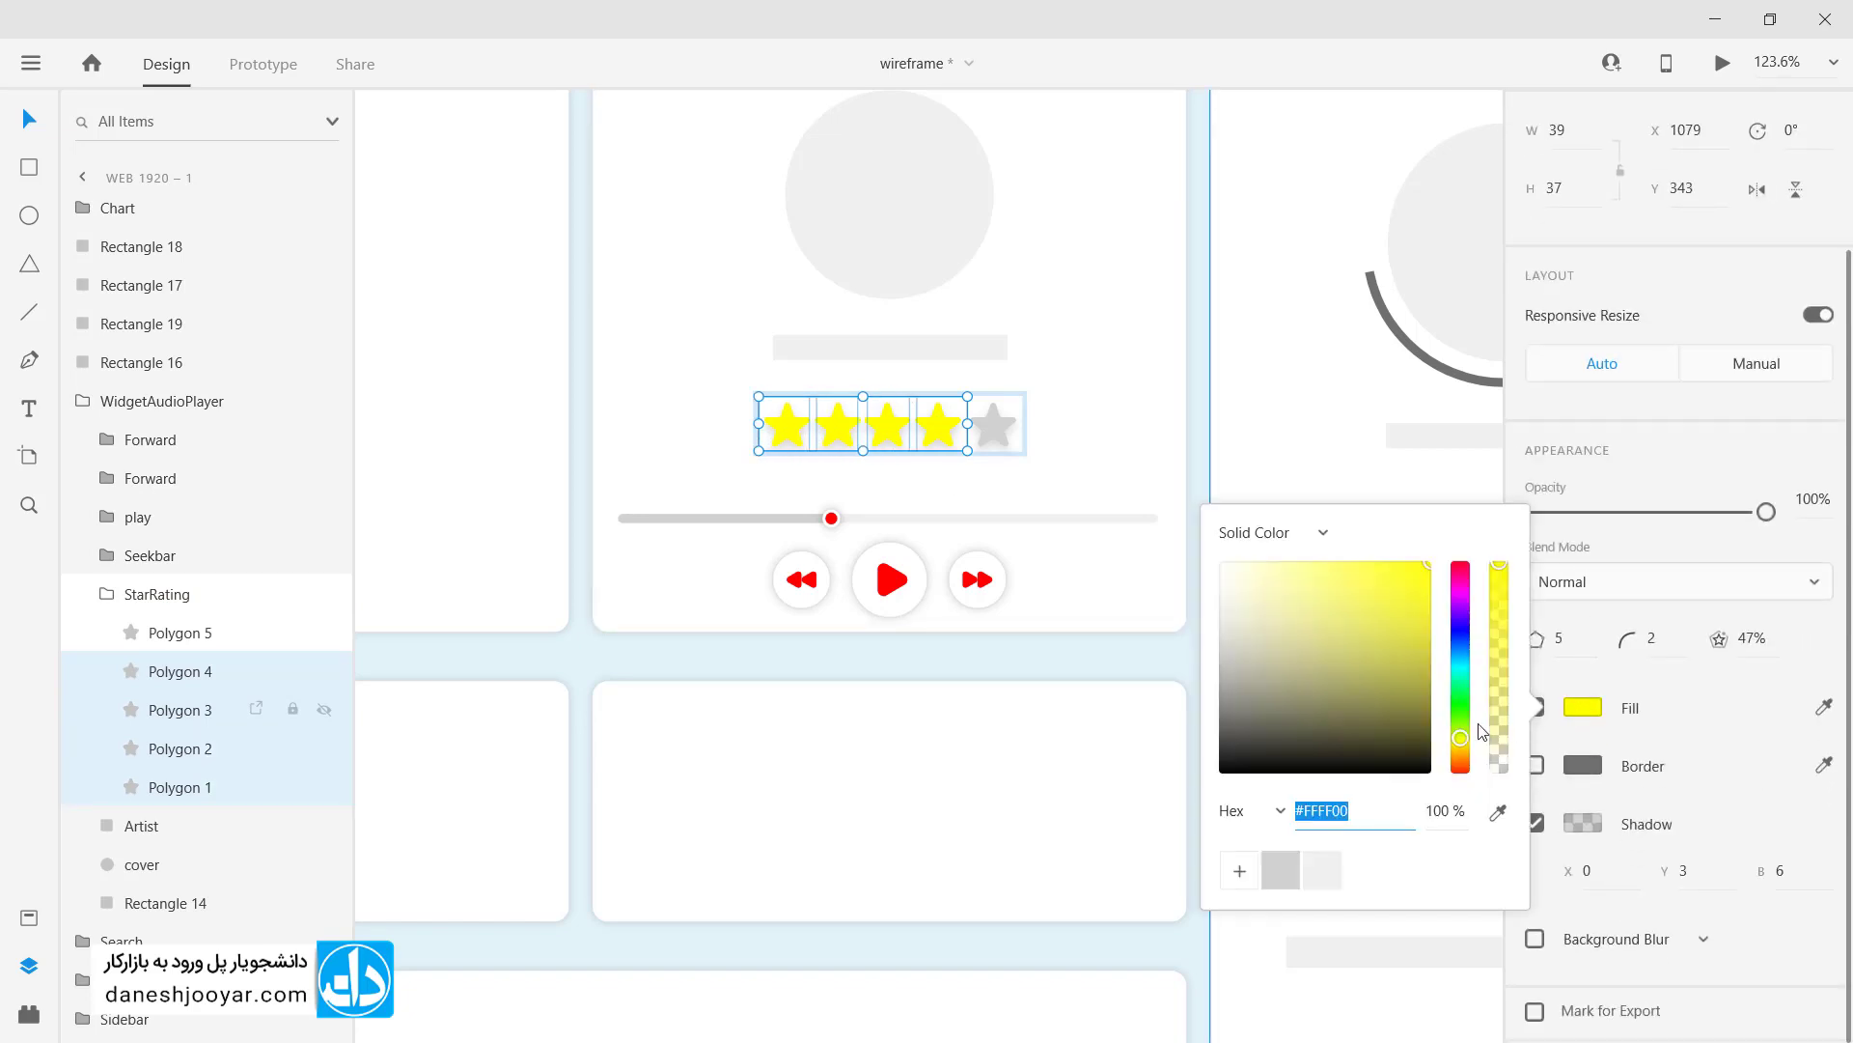
click(1460, 744)
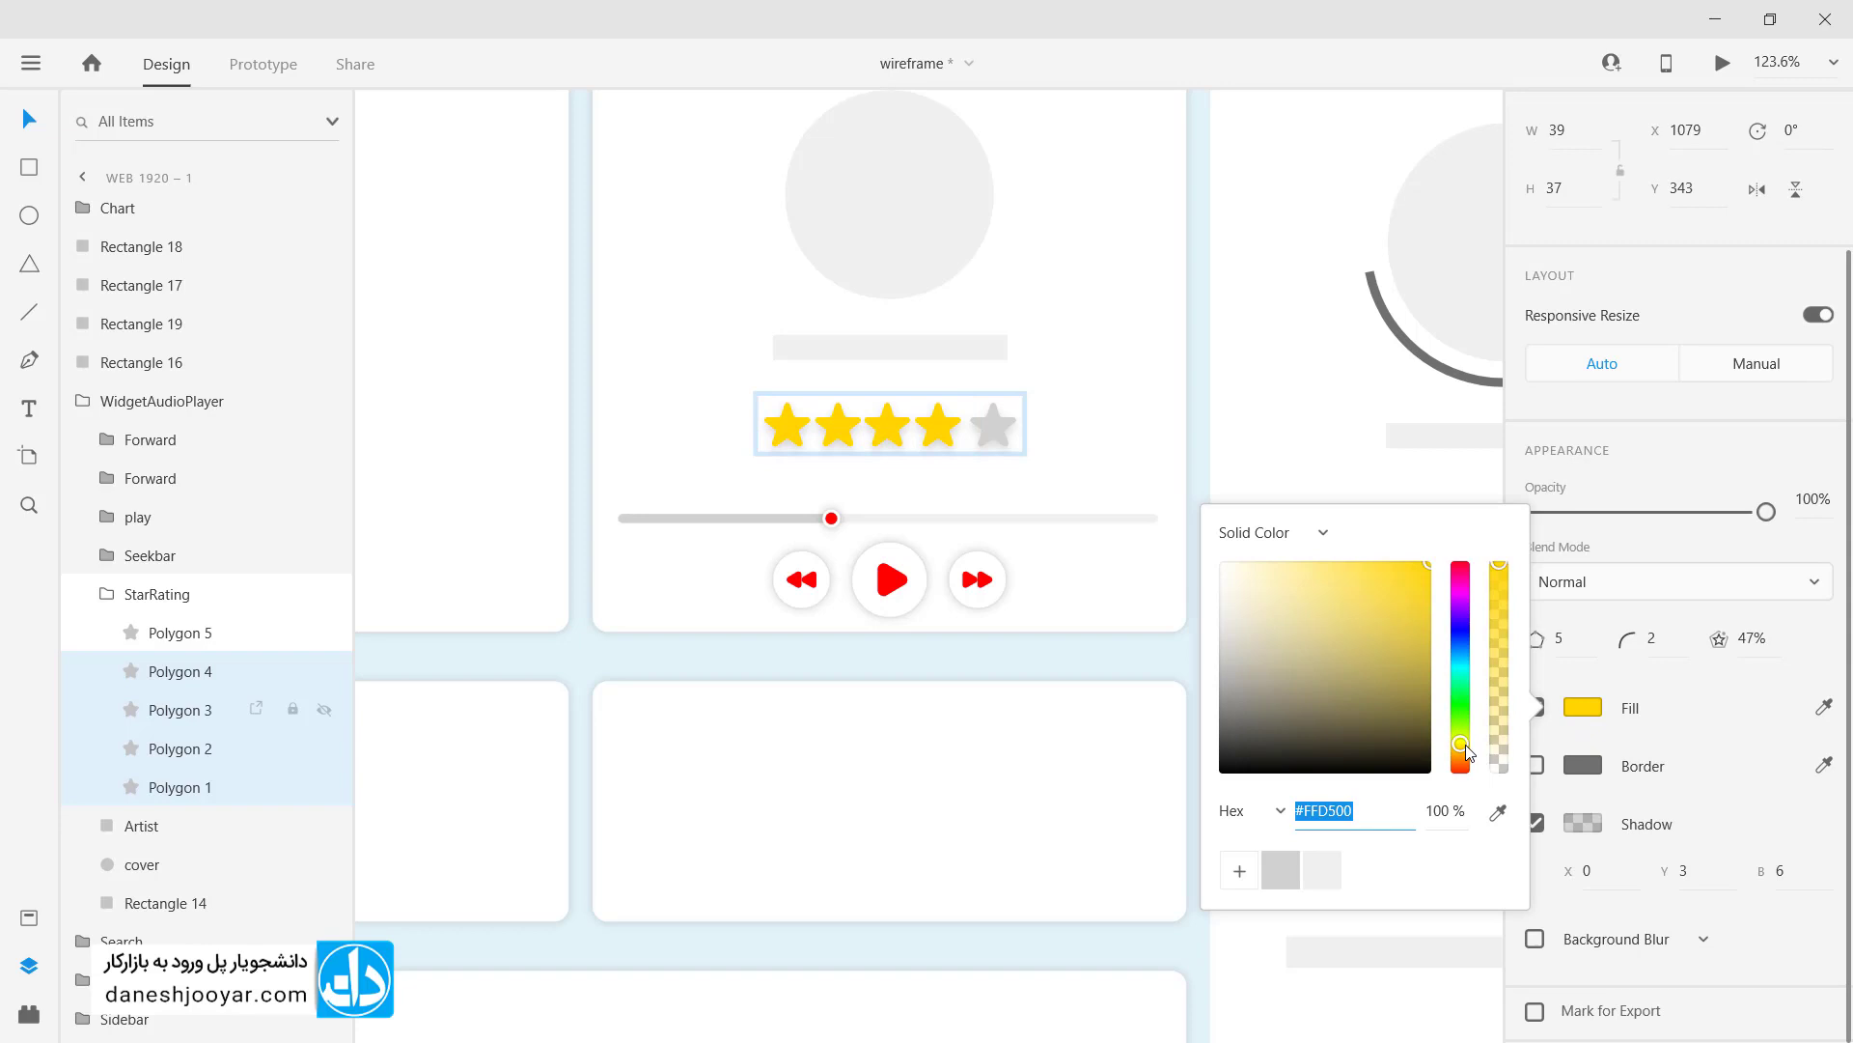
drag(1428, 564, 1468, 556)
click(1463, 739)
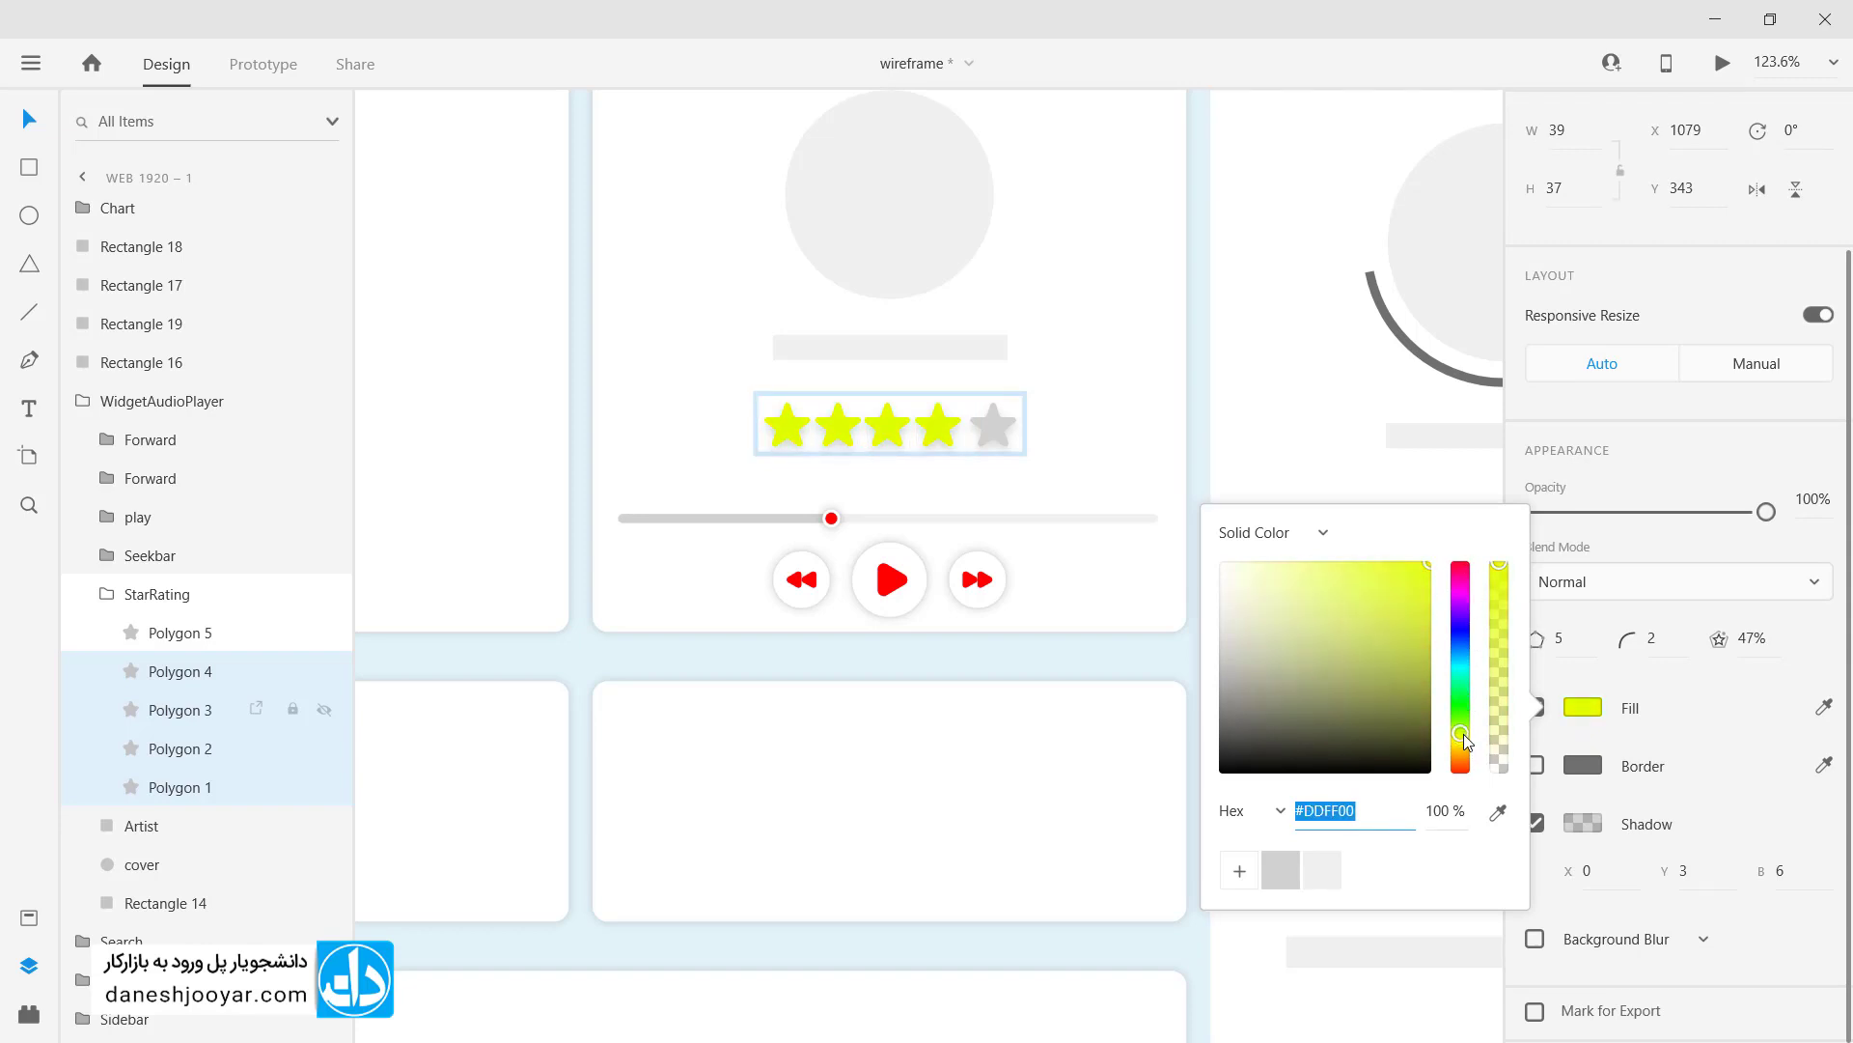
drag(1464, 741, 1475, 666)
key(Escape)
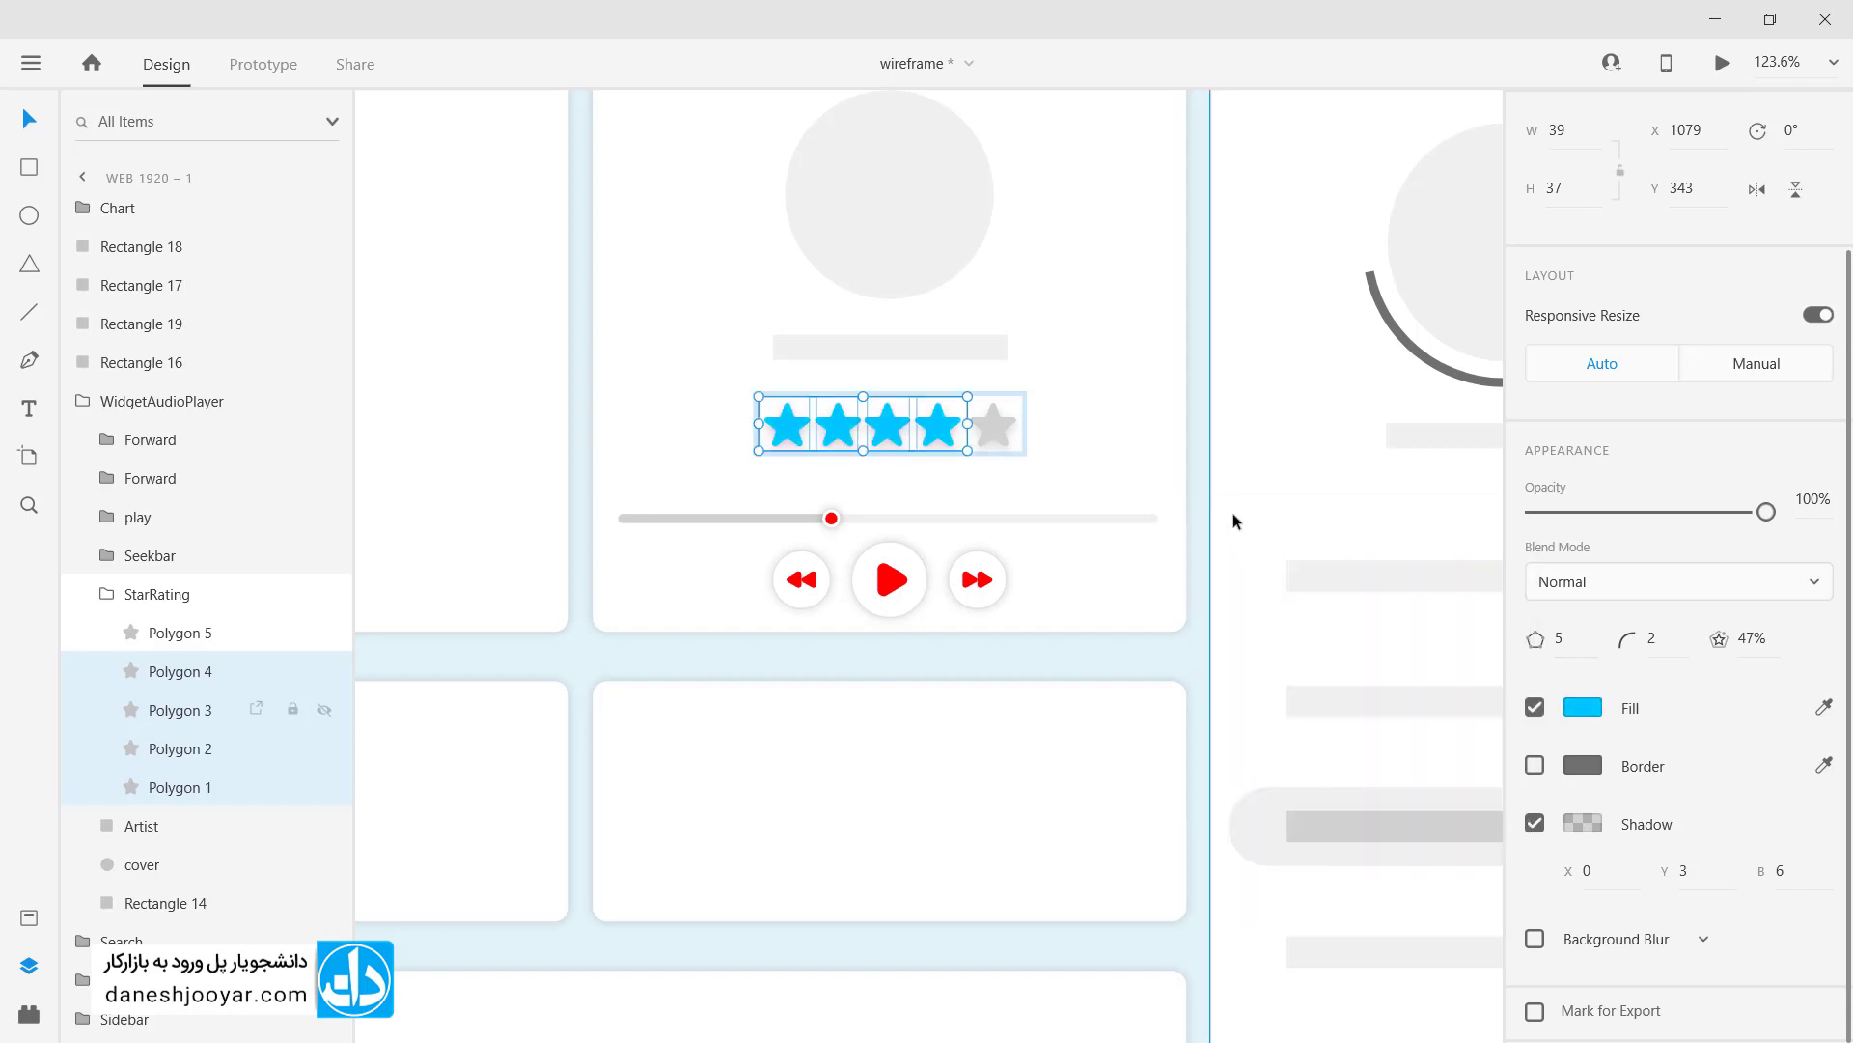
click(1199, 486)
scroll(1180, 476, down, 4)
scroll(1179, 477, down, 2)
scroll(1180, 477, up, 8)
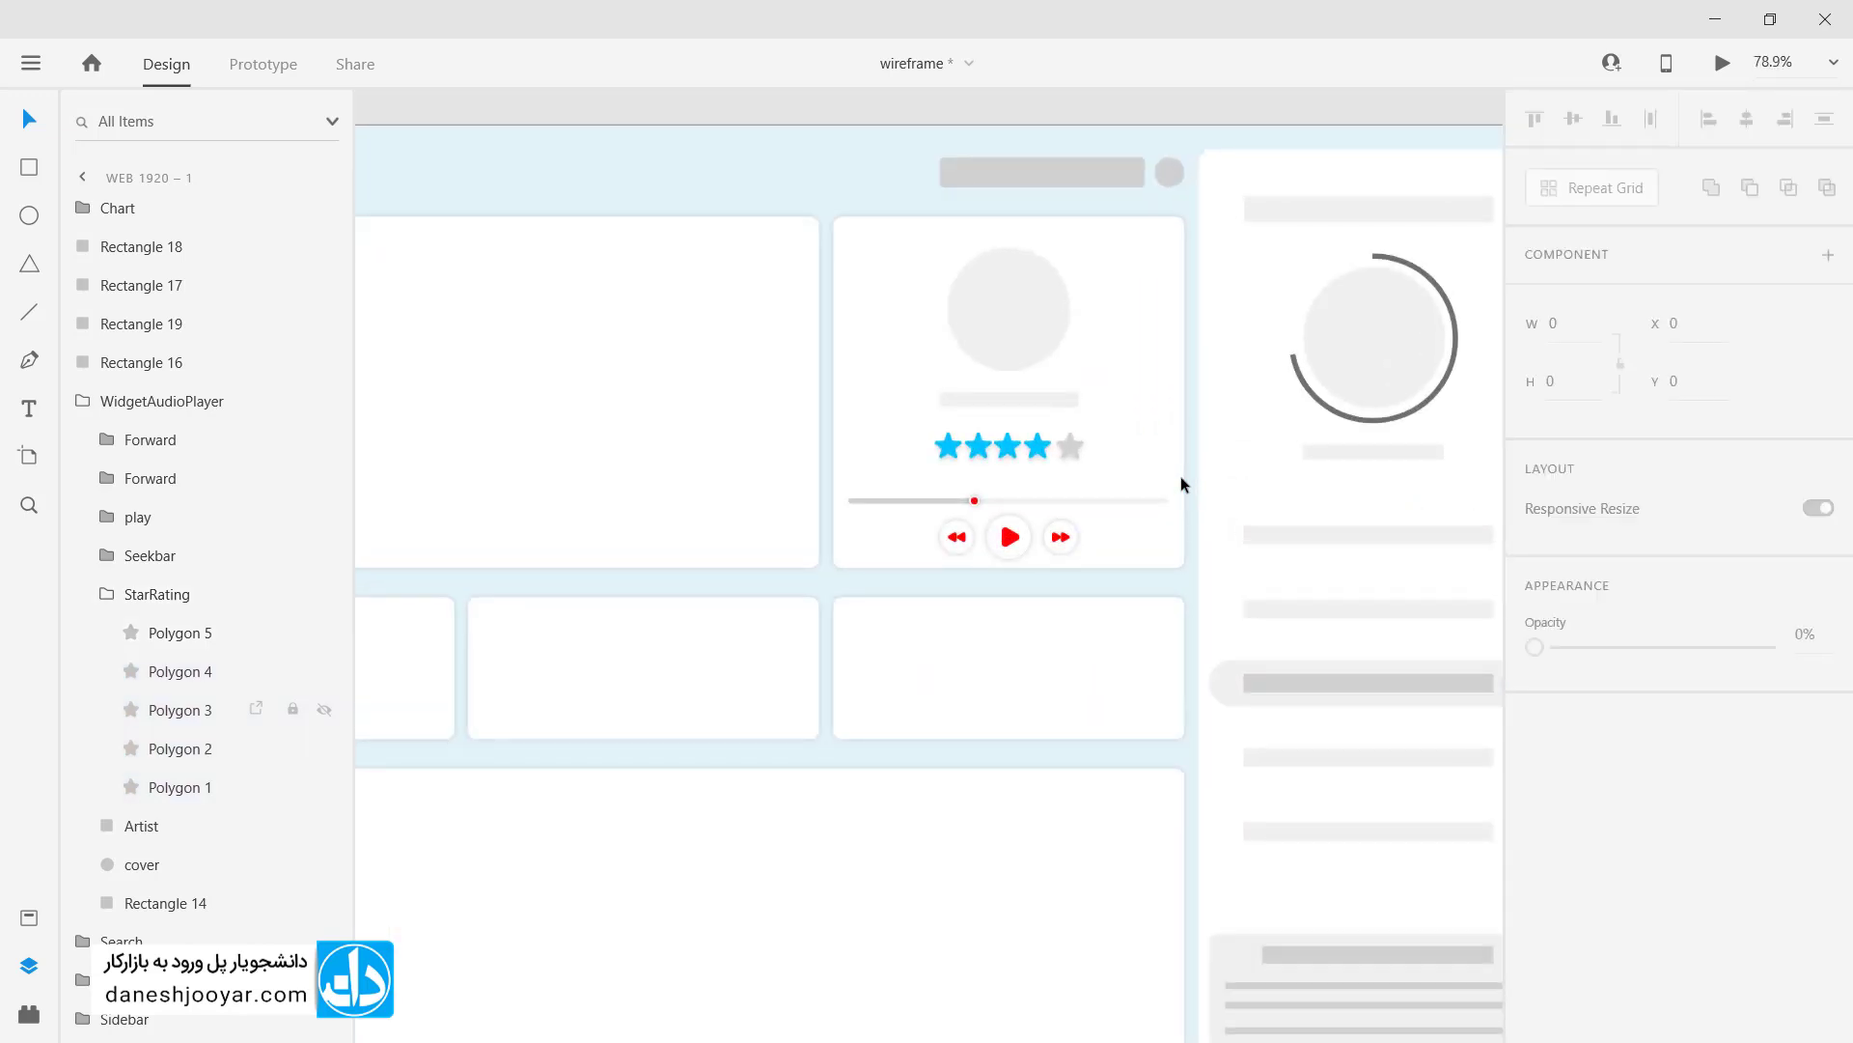
drag(1085, 433, 1159, 517)
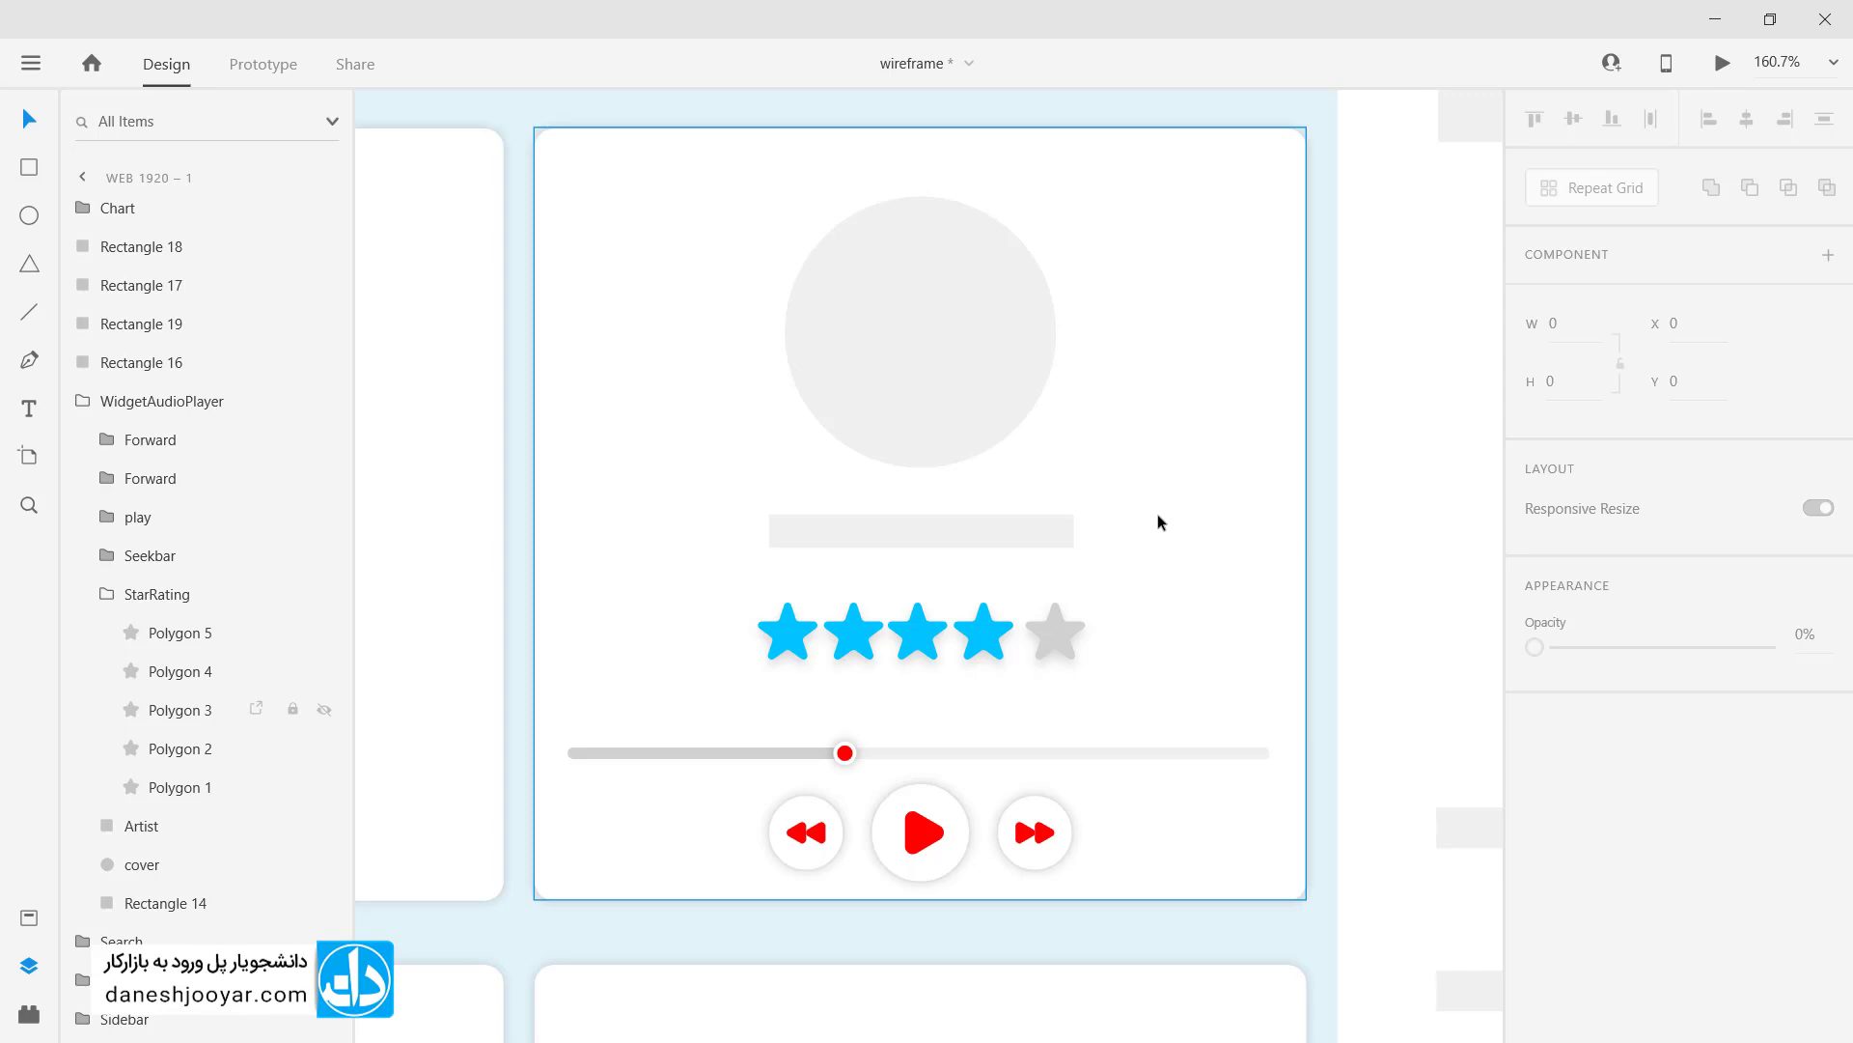
scroll(1156, 512, down, 3)
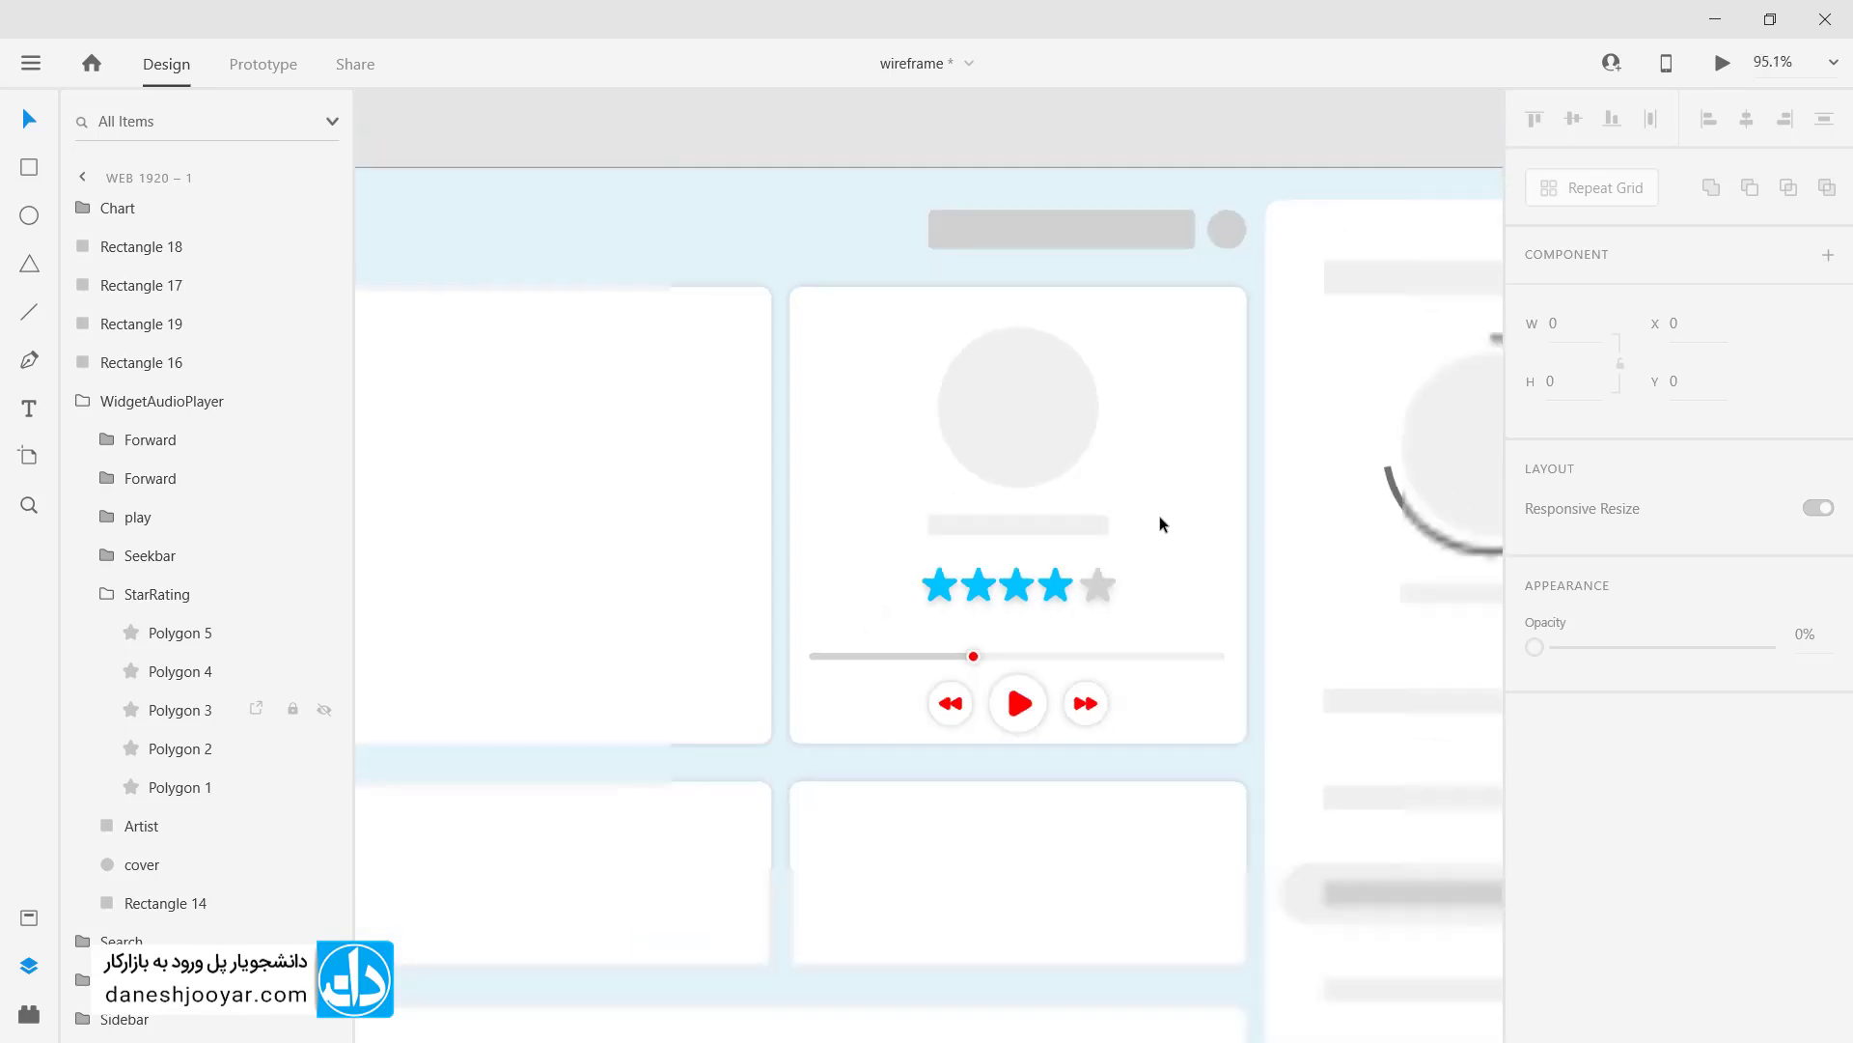
scroll(1159, 514, up, 3)
scroll(1159, 514, down, 1)
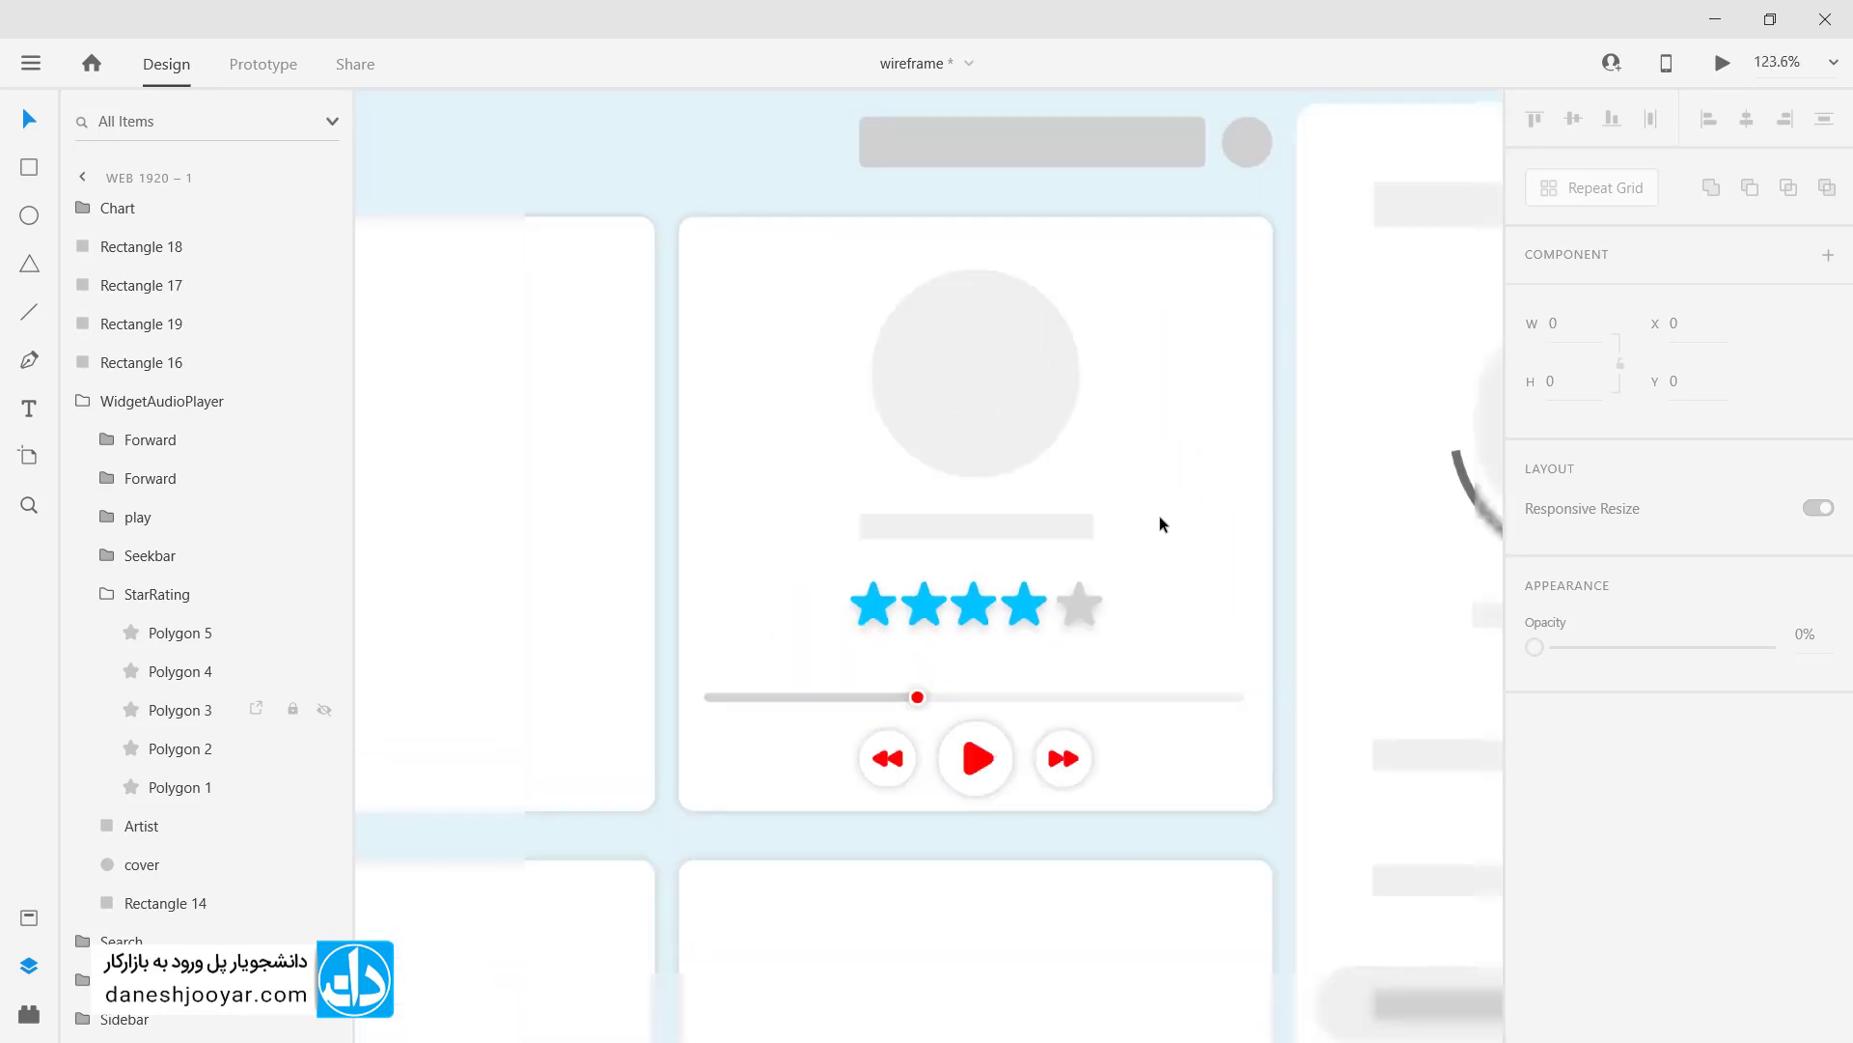